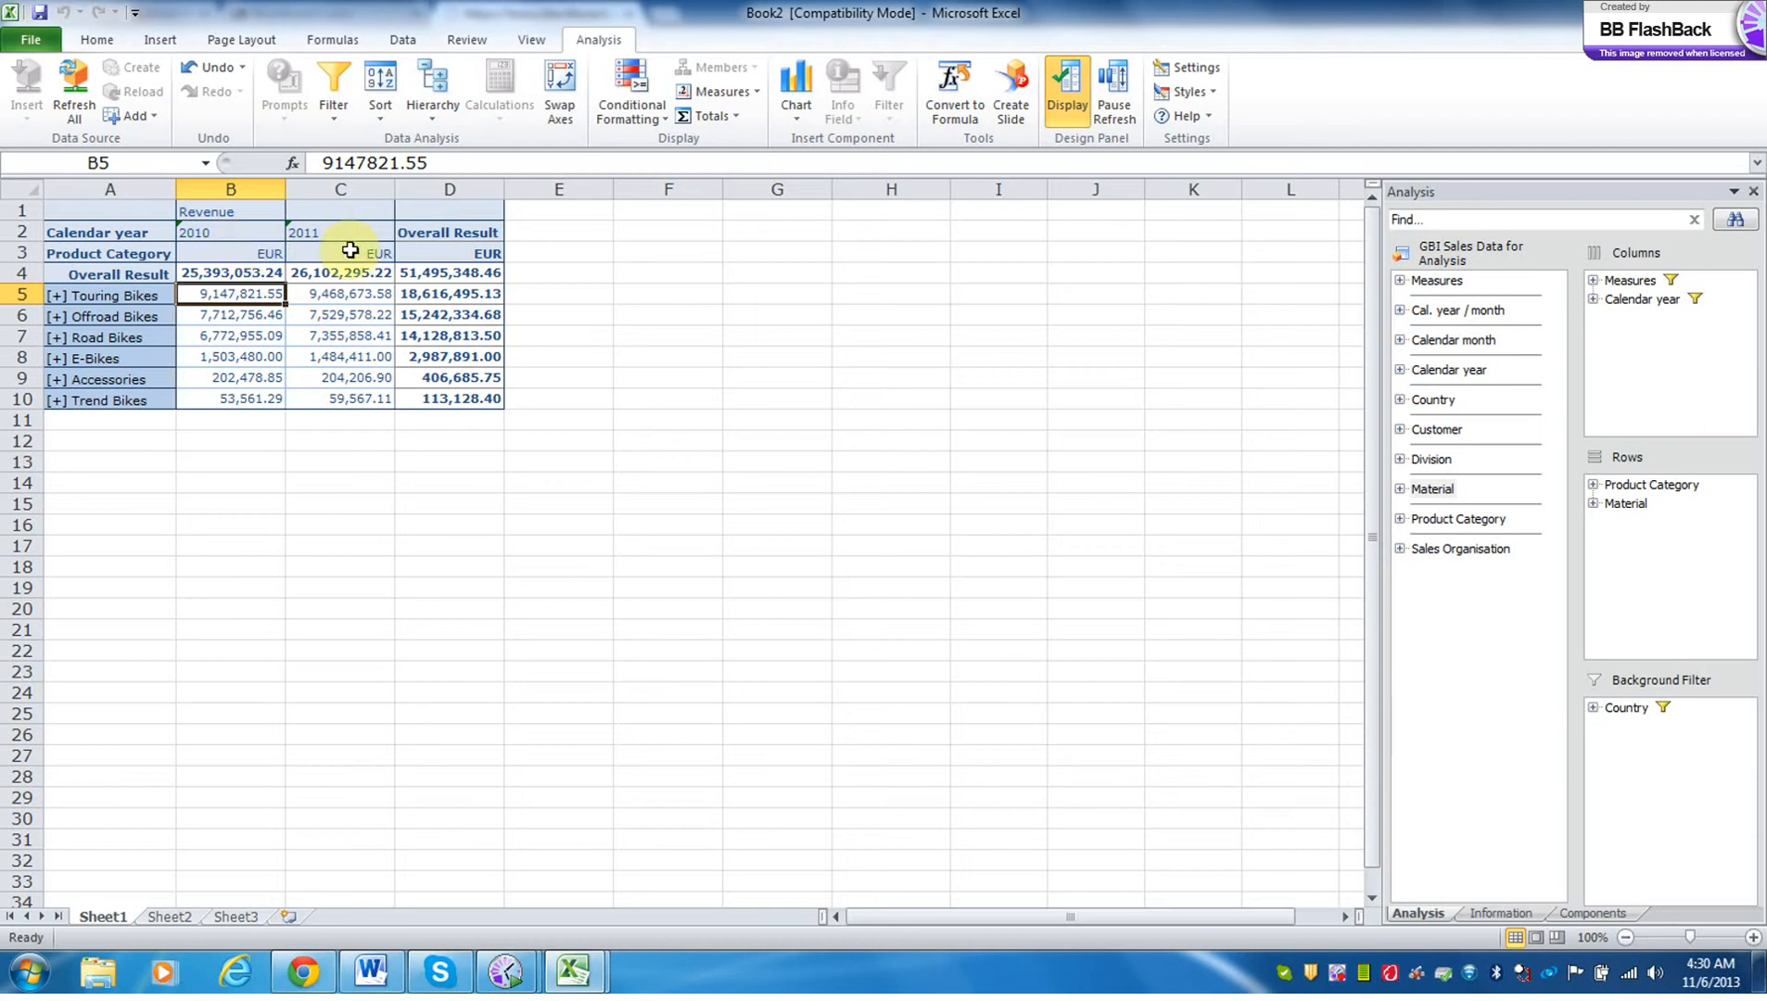
# Undo the compact row display and the calendar year filter on the revenue crosstab.
pyautogui.click(216, 71)
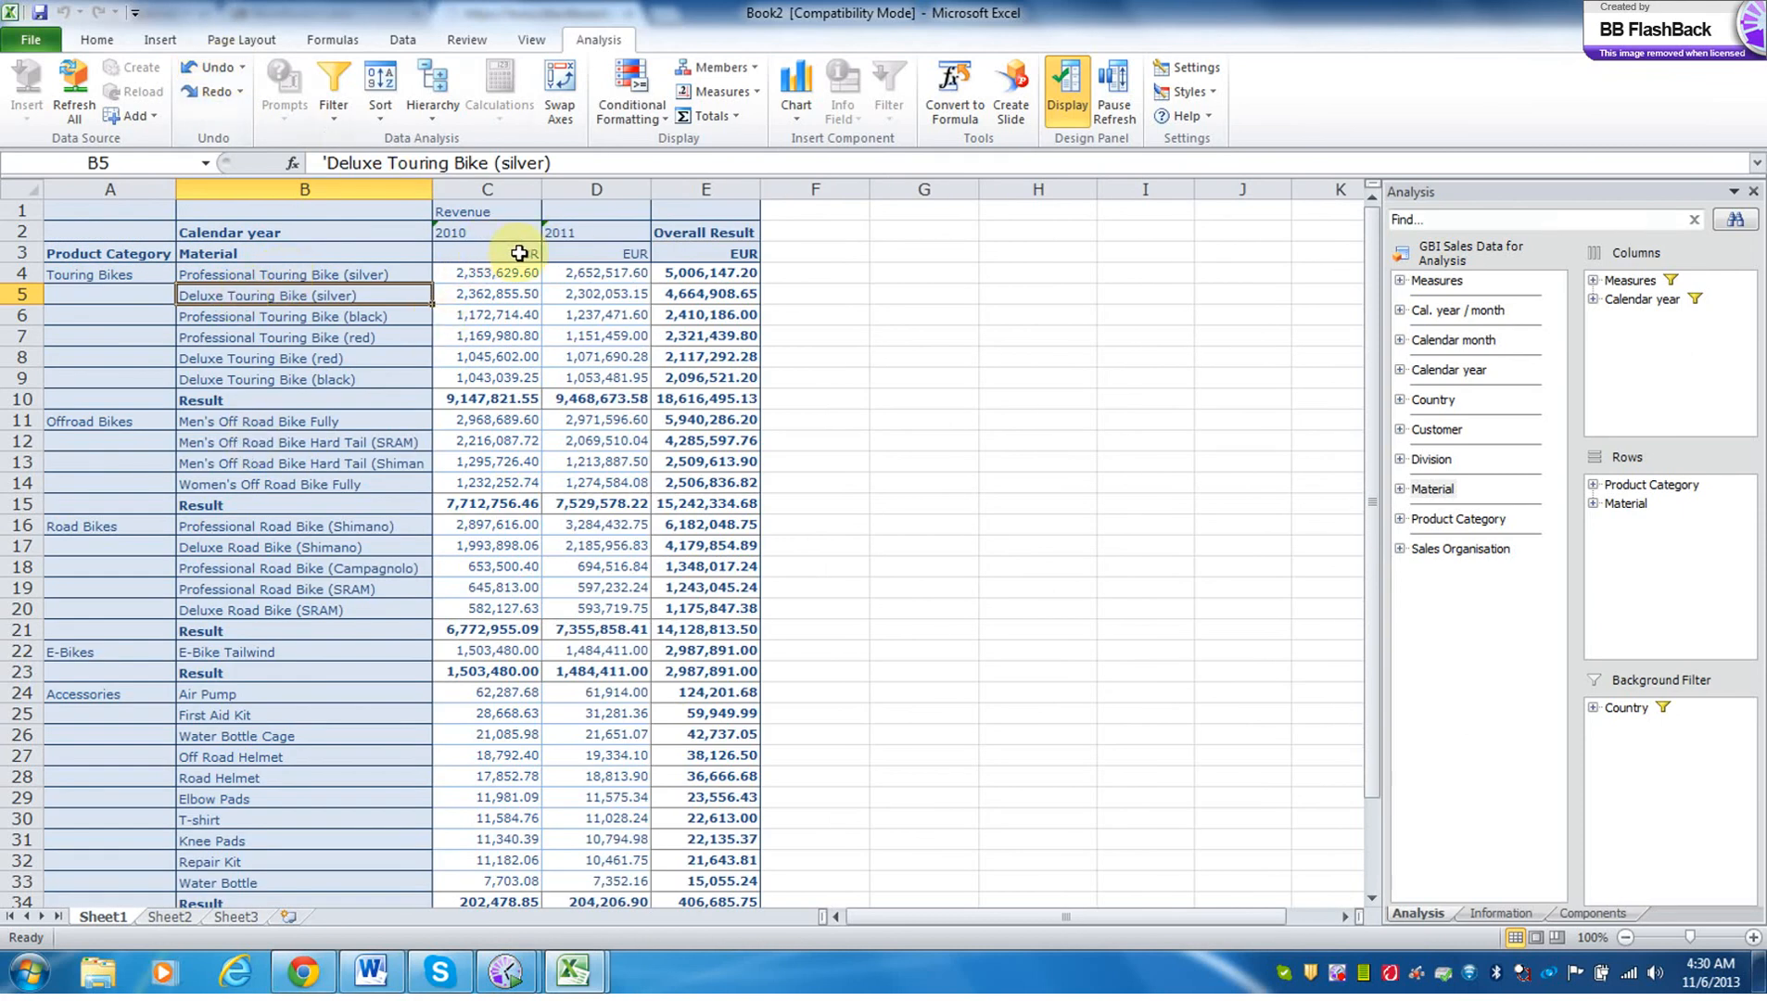
pyautogui.click(213, 74)
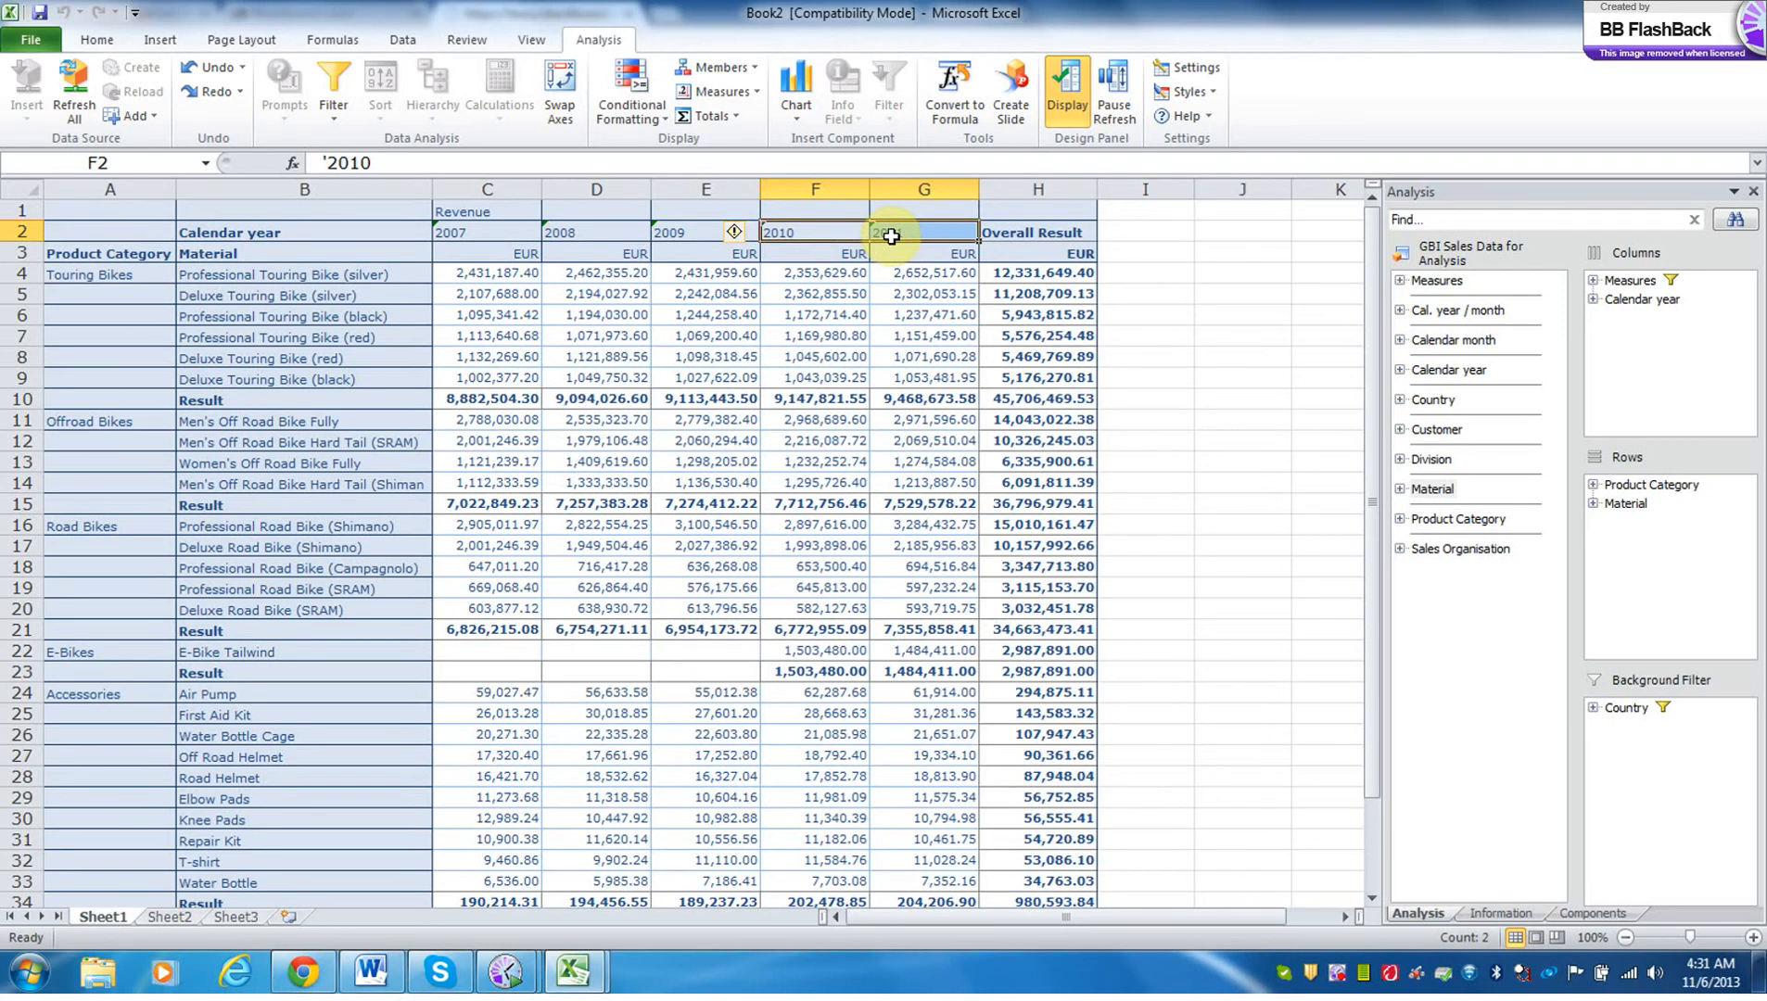
# Filter the Calendar year dimension by member so that only 2010 and 2011 are selected.
pyautogui.rightClick(891, 236)
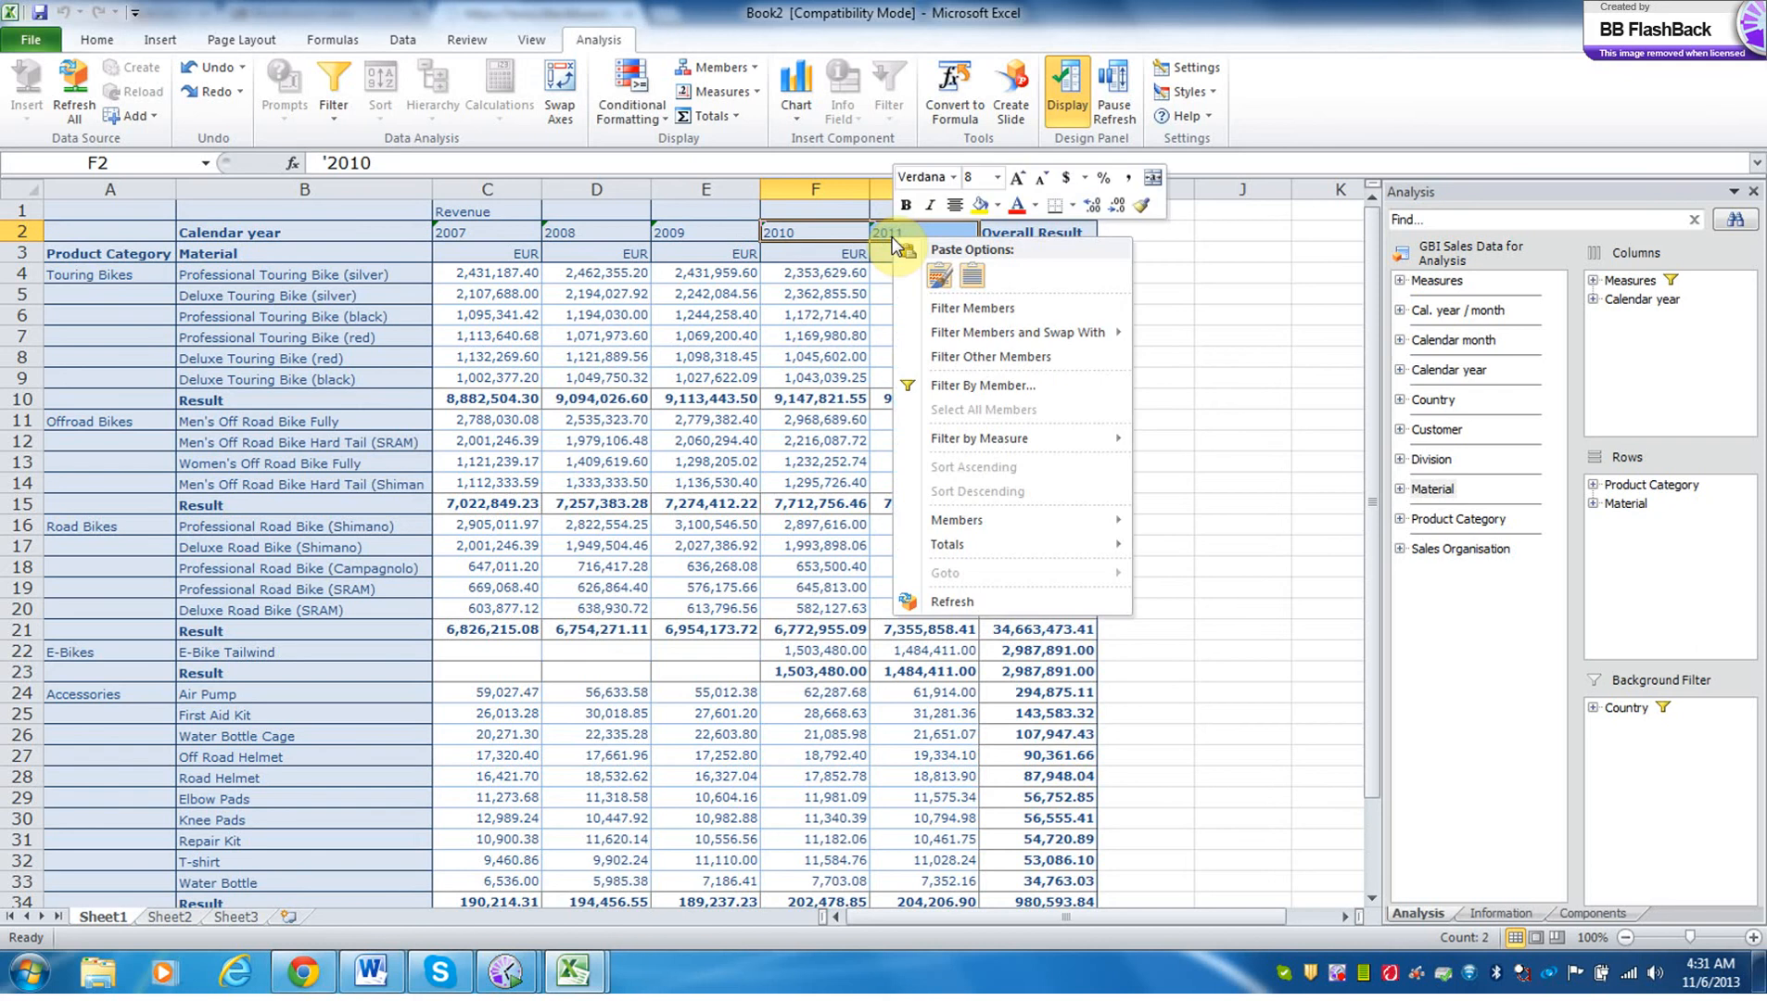
pyautogui.click(964, 388)
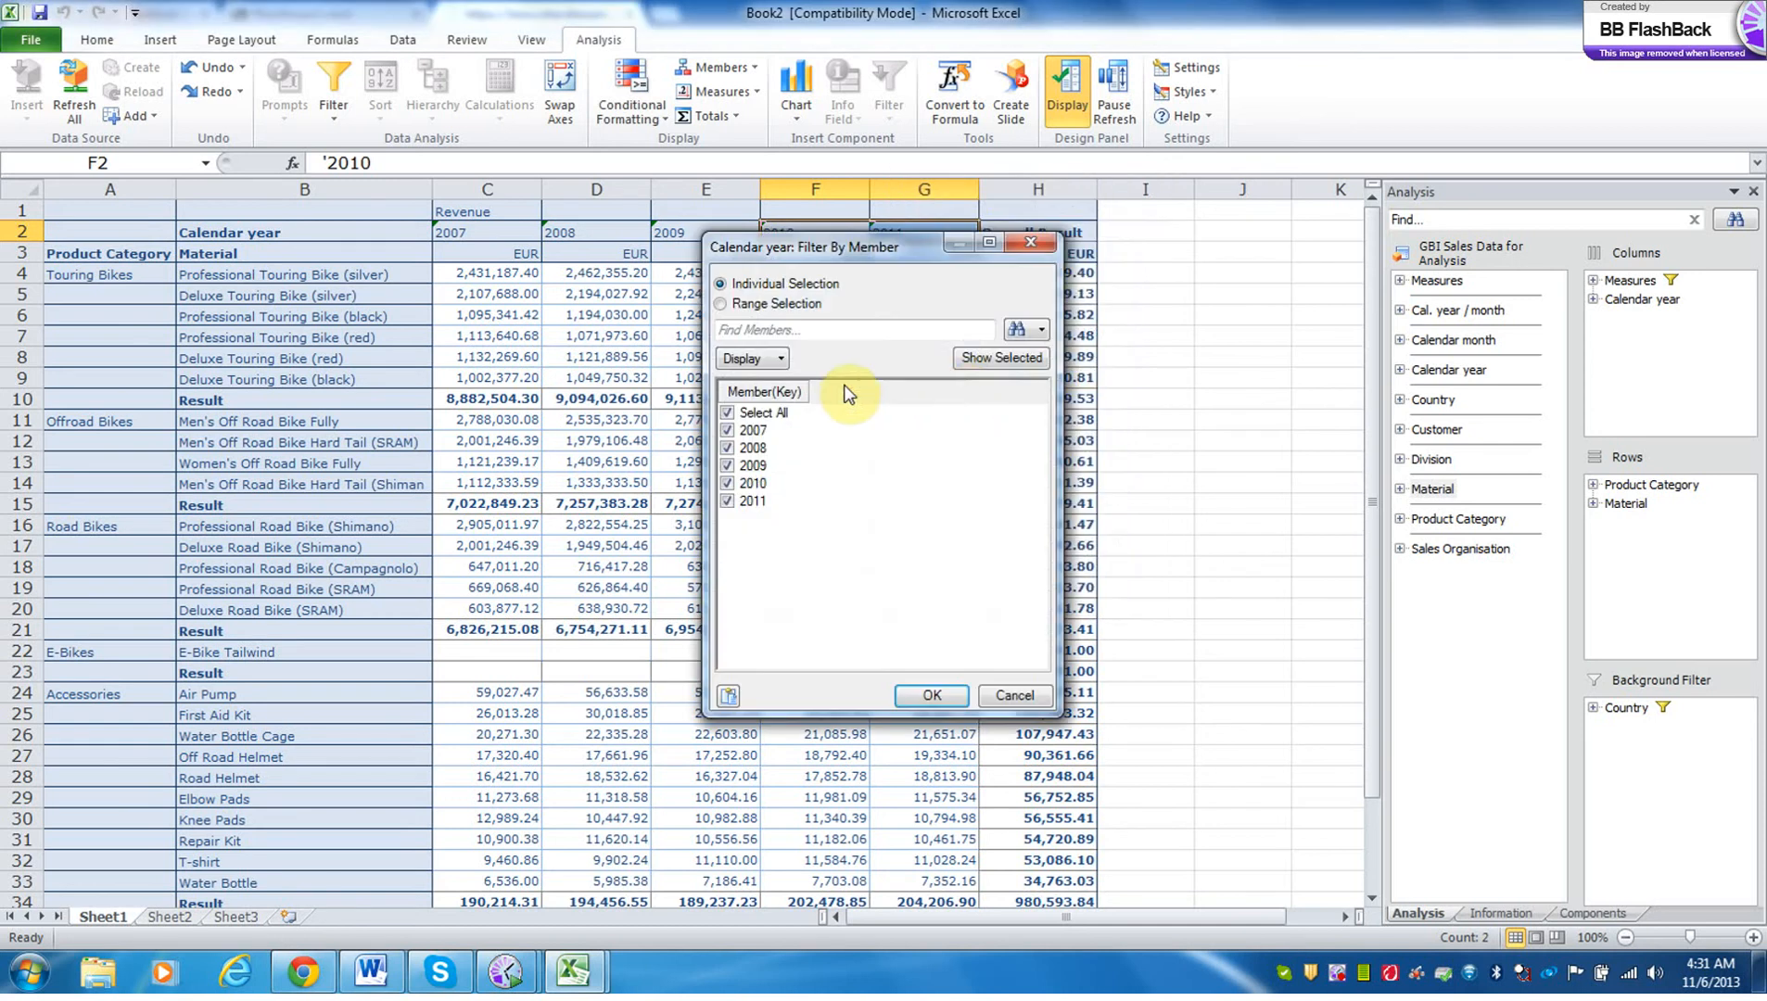
pyautogui.click(727, 411)
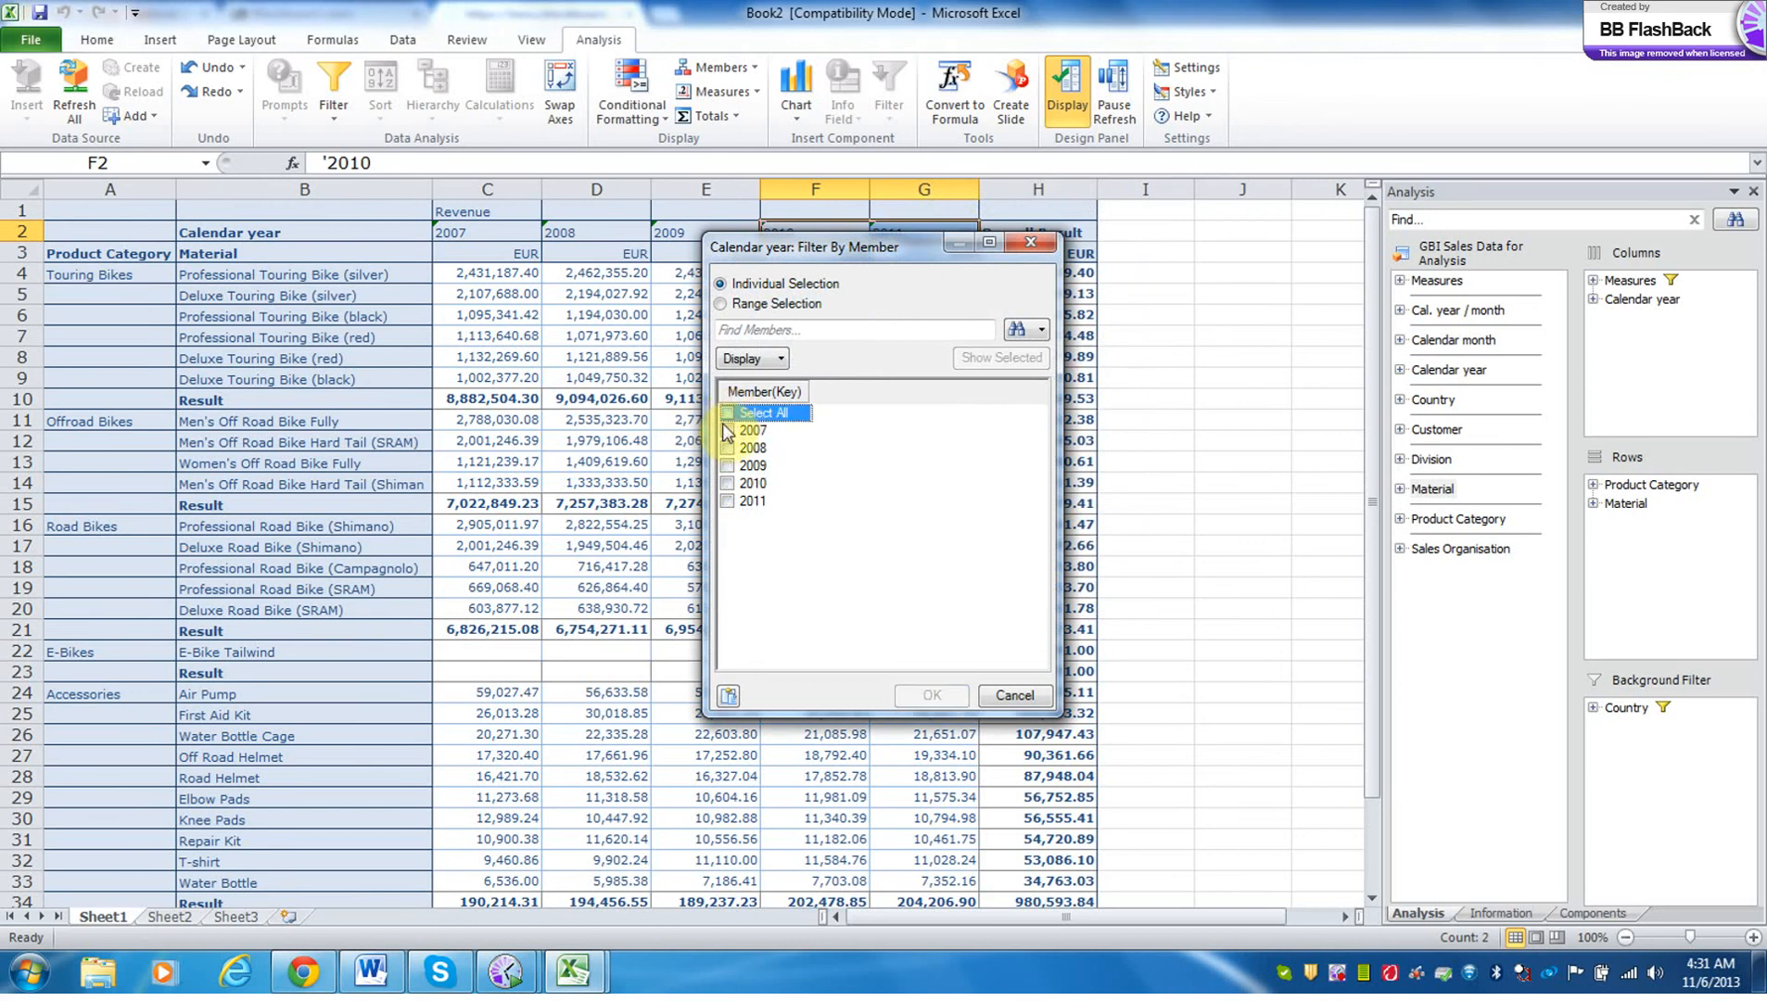
pyautogui.click(727, 482)
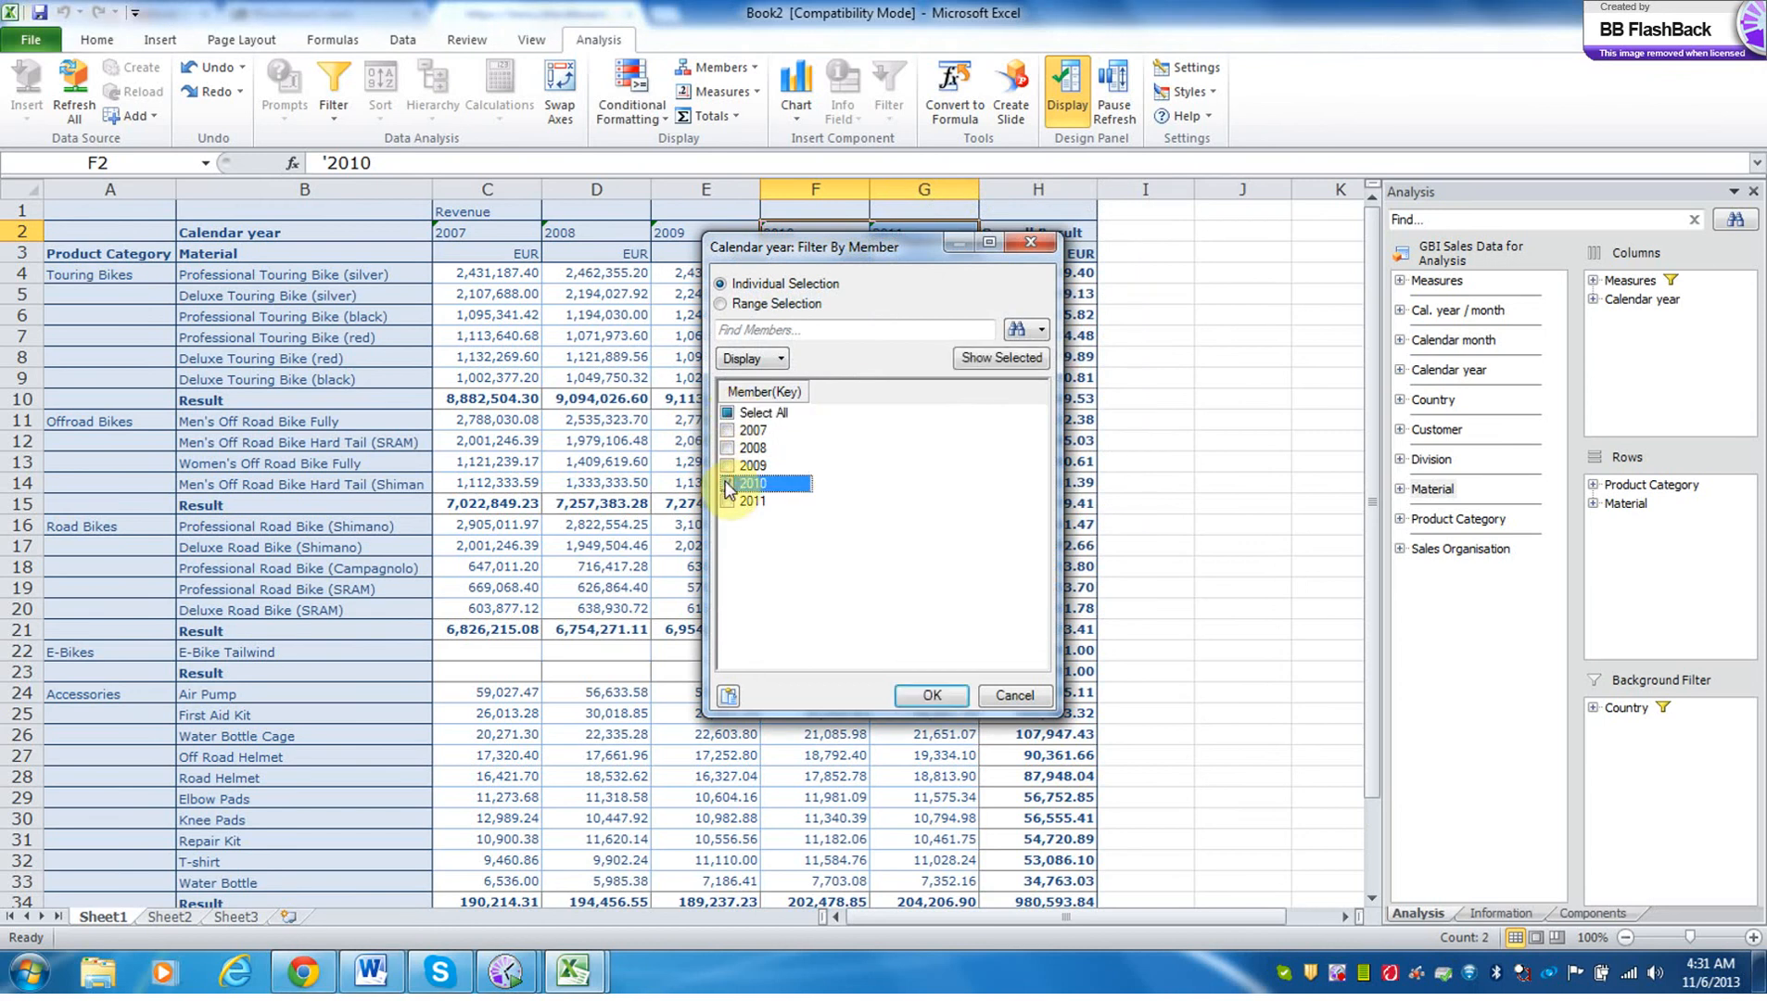
pyautogui.click(728, 501)
pyautogui.click(932, 694)
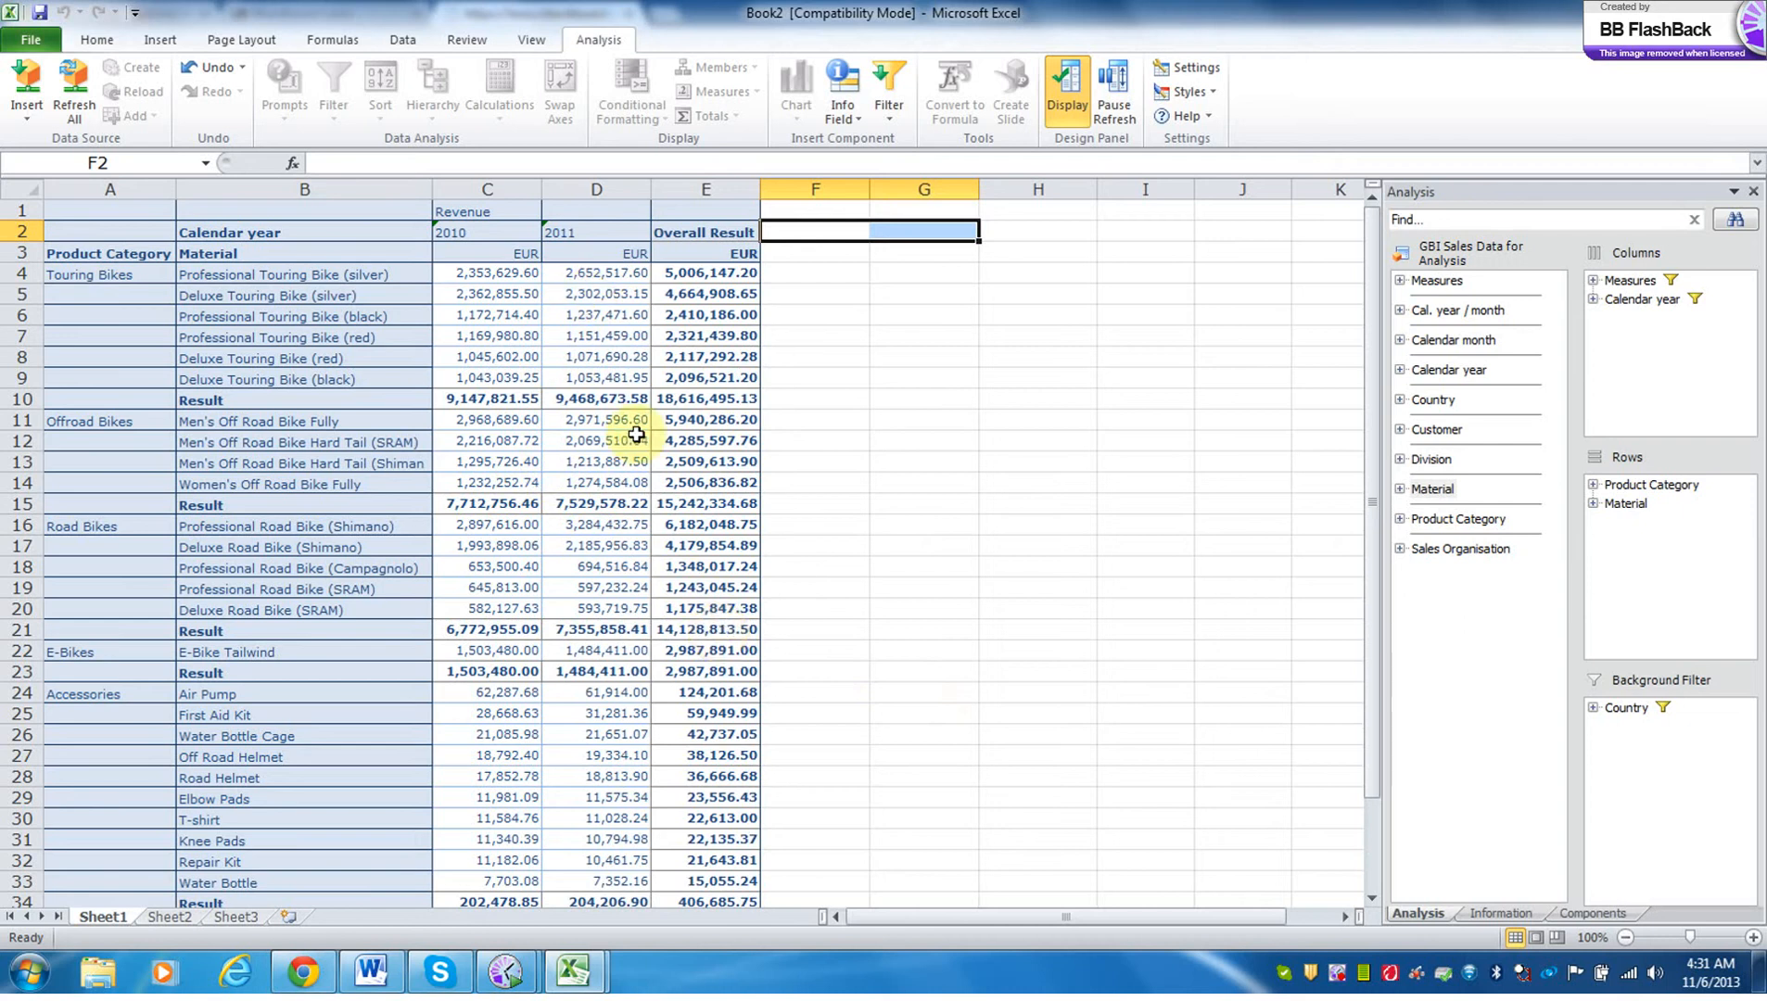
# Apply the compact hierarchy display in rows to the Product Category and Material crosstab.
pyautogui.click(553, 271)
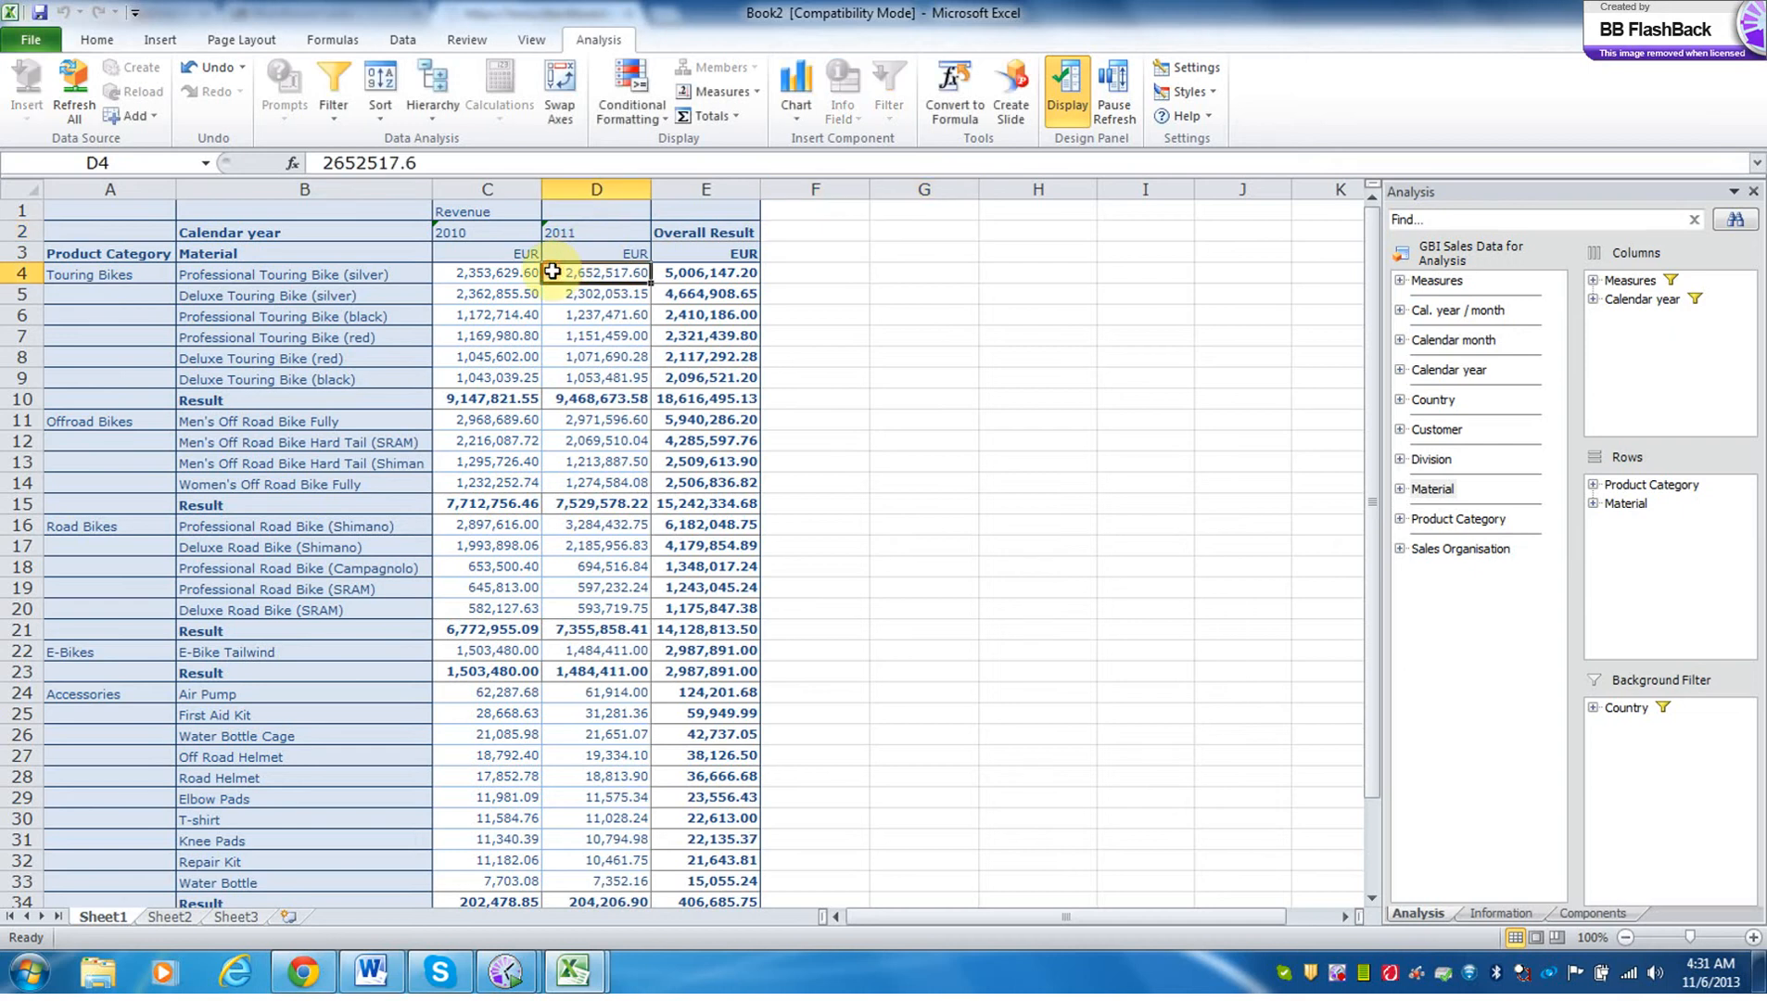
pyautogui.click(432, 117)
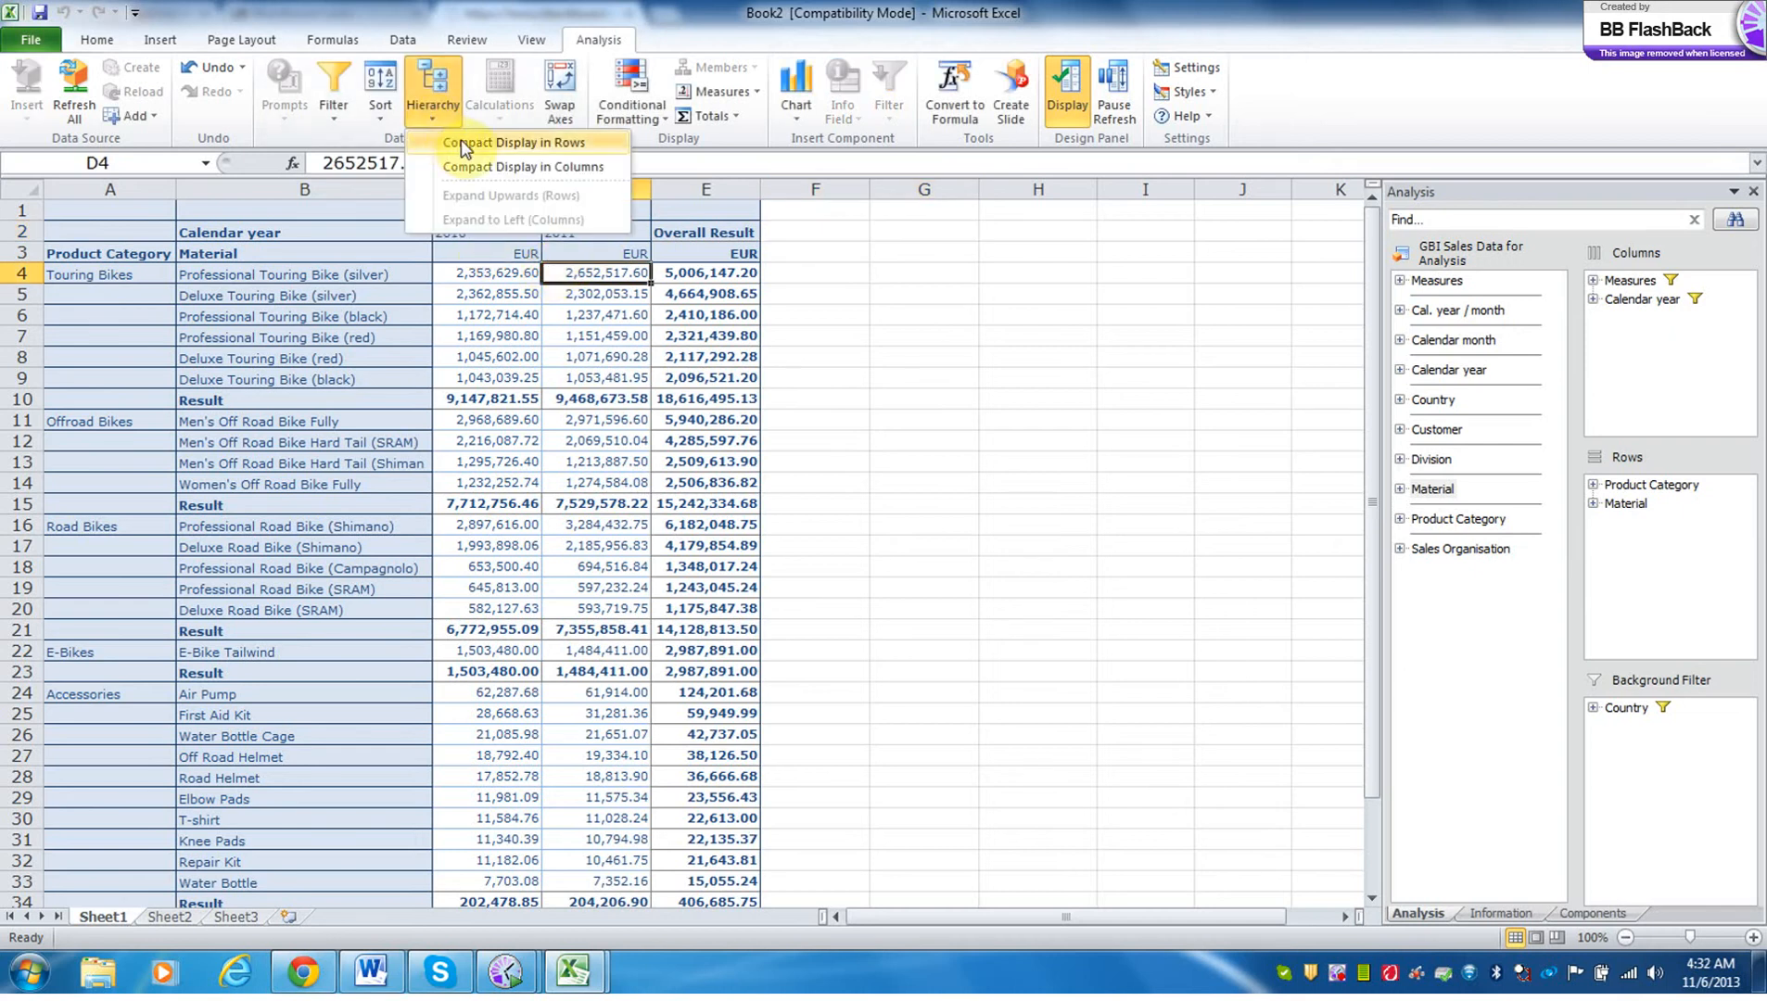
pyautogui.click(456, 143)
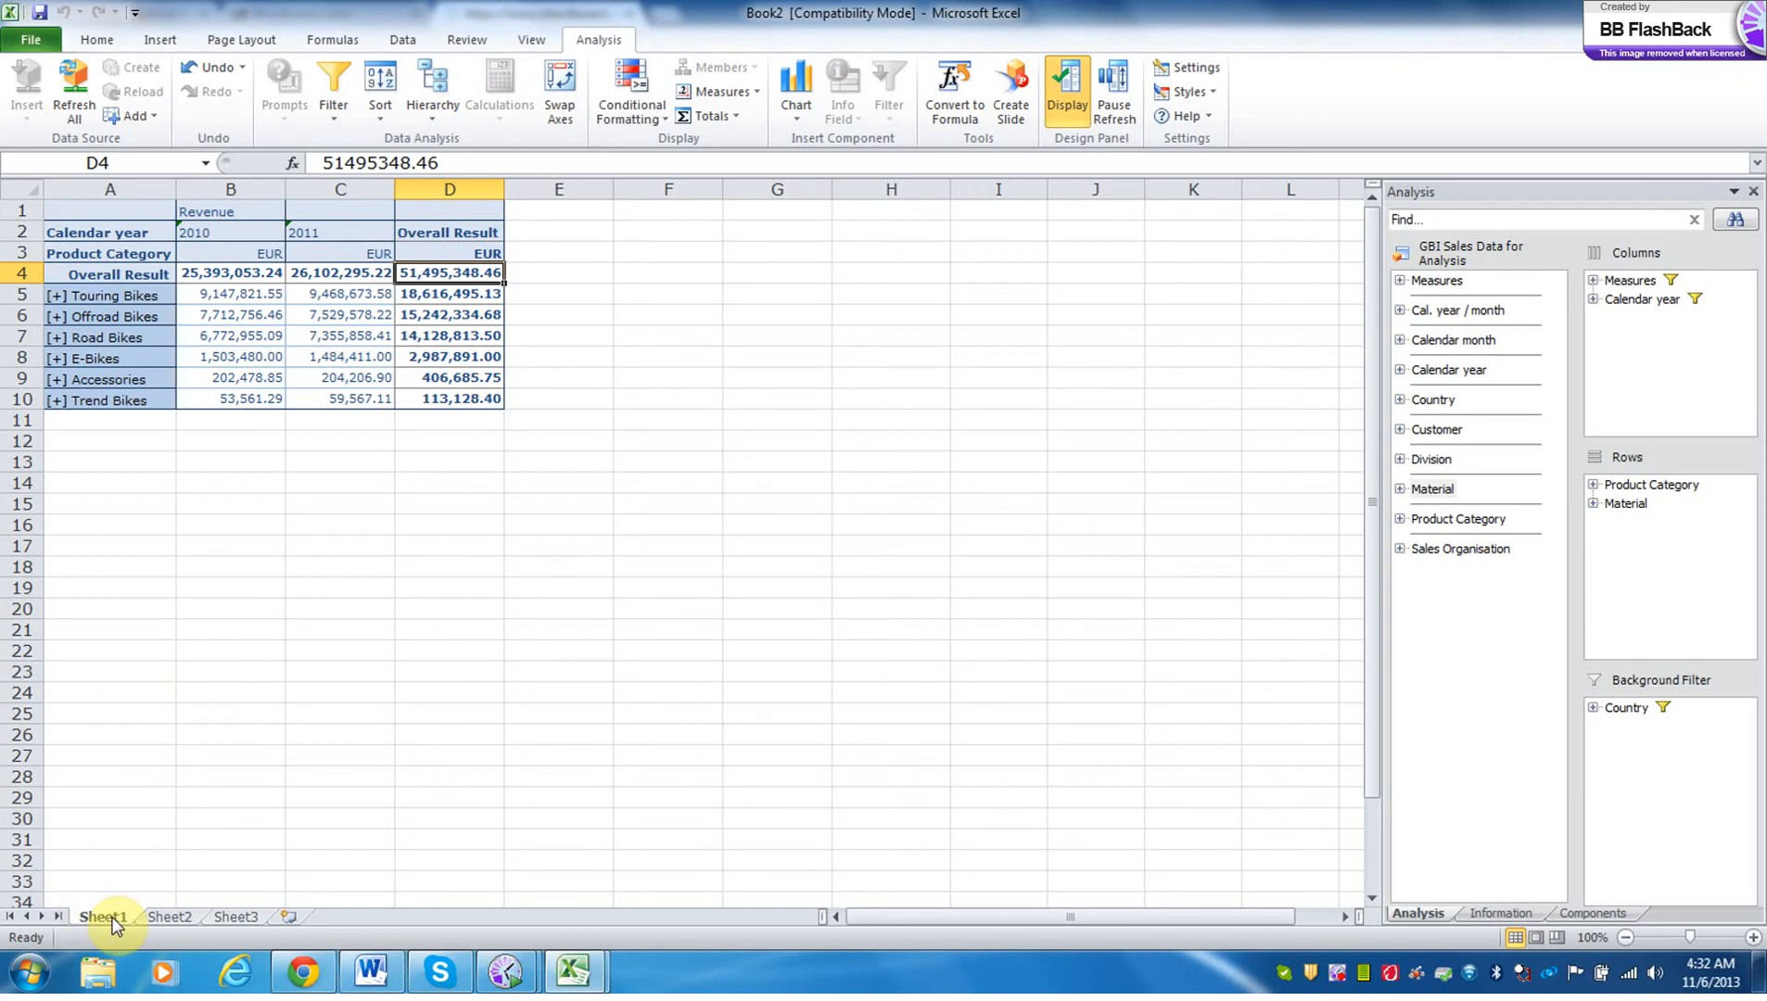
# Duplicate the Sheet1 worksheet within the workbook.
pyautogui.moveTo(112, 917); pyautogui.dragTo(171, 911)
pyautogui.moveTo(115, 915); pyautogui.dragTo(171, 915)
pyautogui.moveTo(130, 914); pyautogui.dragTo(220, 917)
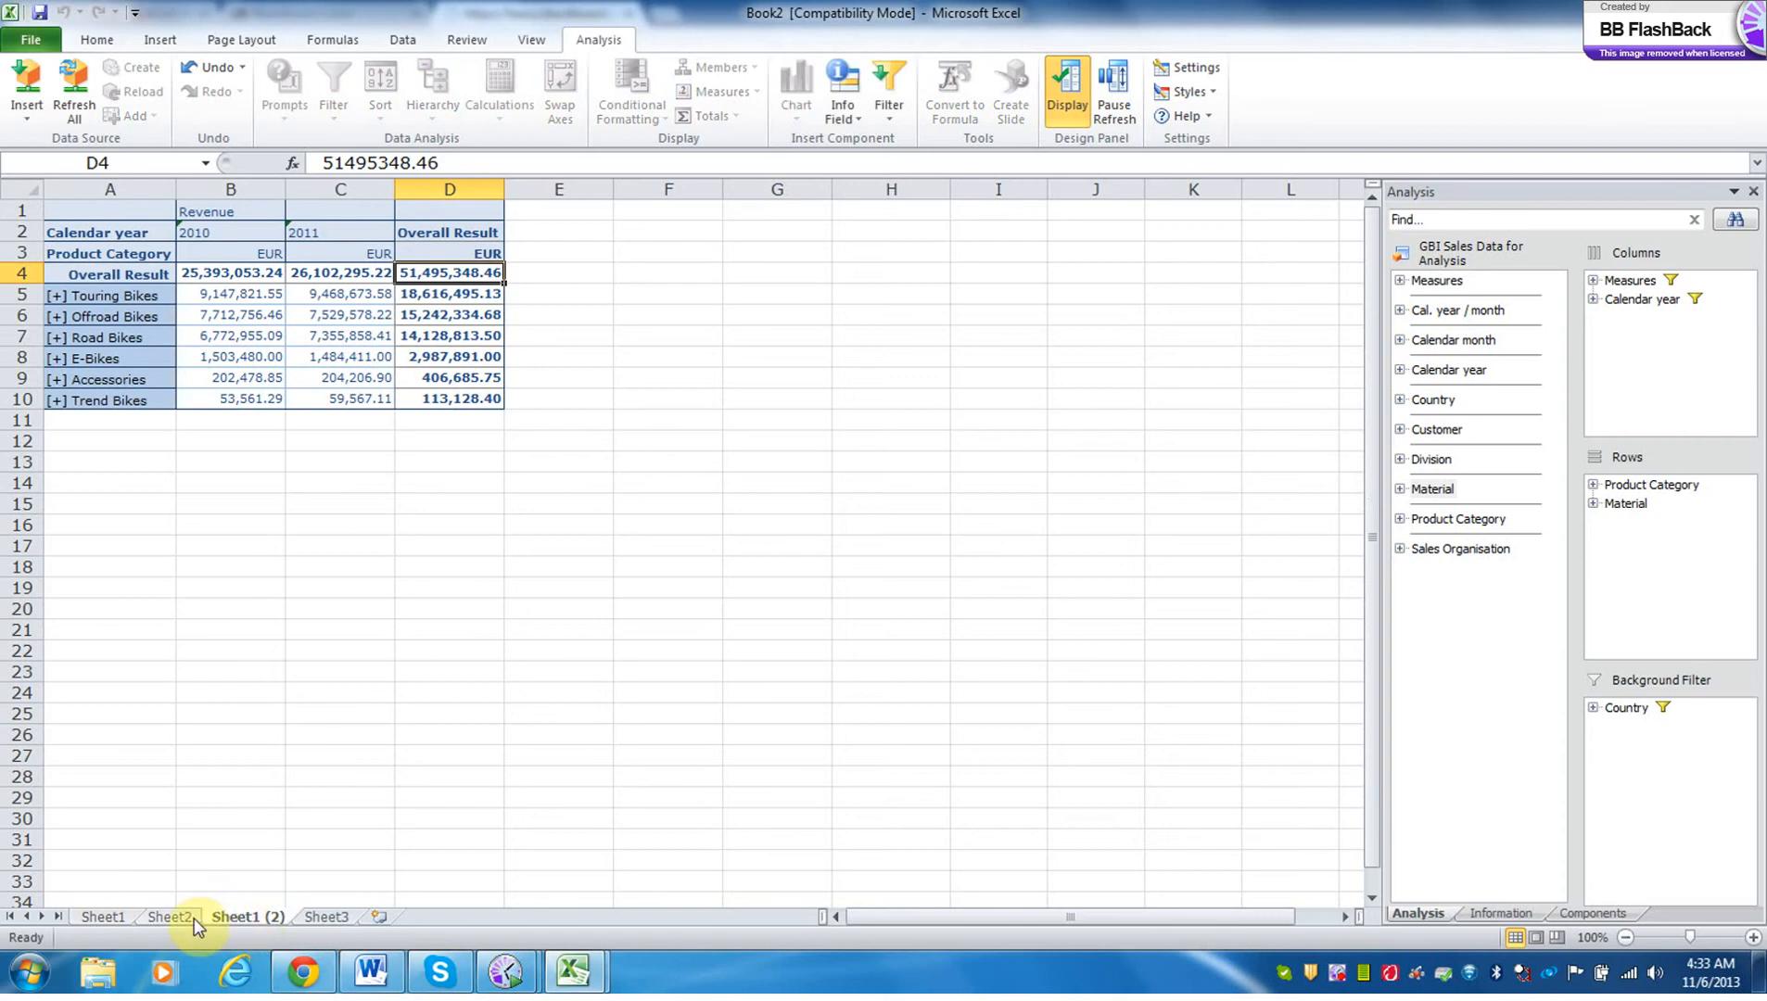
# Move Sheet2 behind the copied worksheet Sheet1 (2) and rename the copy as q5.
pyautogui.click(186, 914)
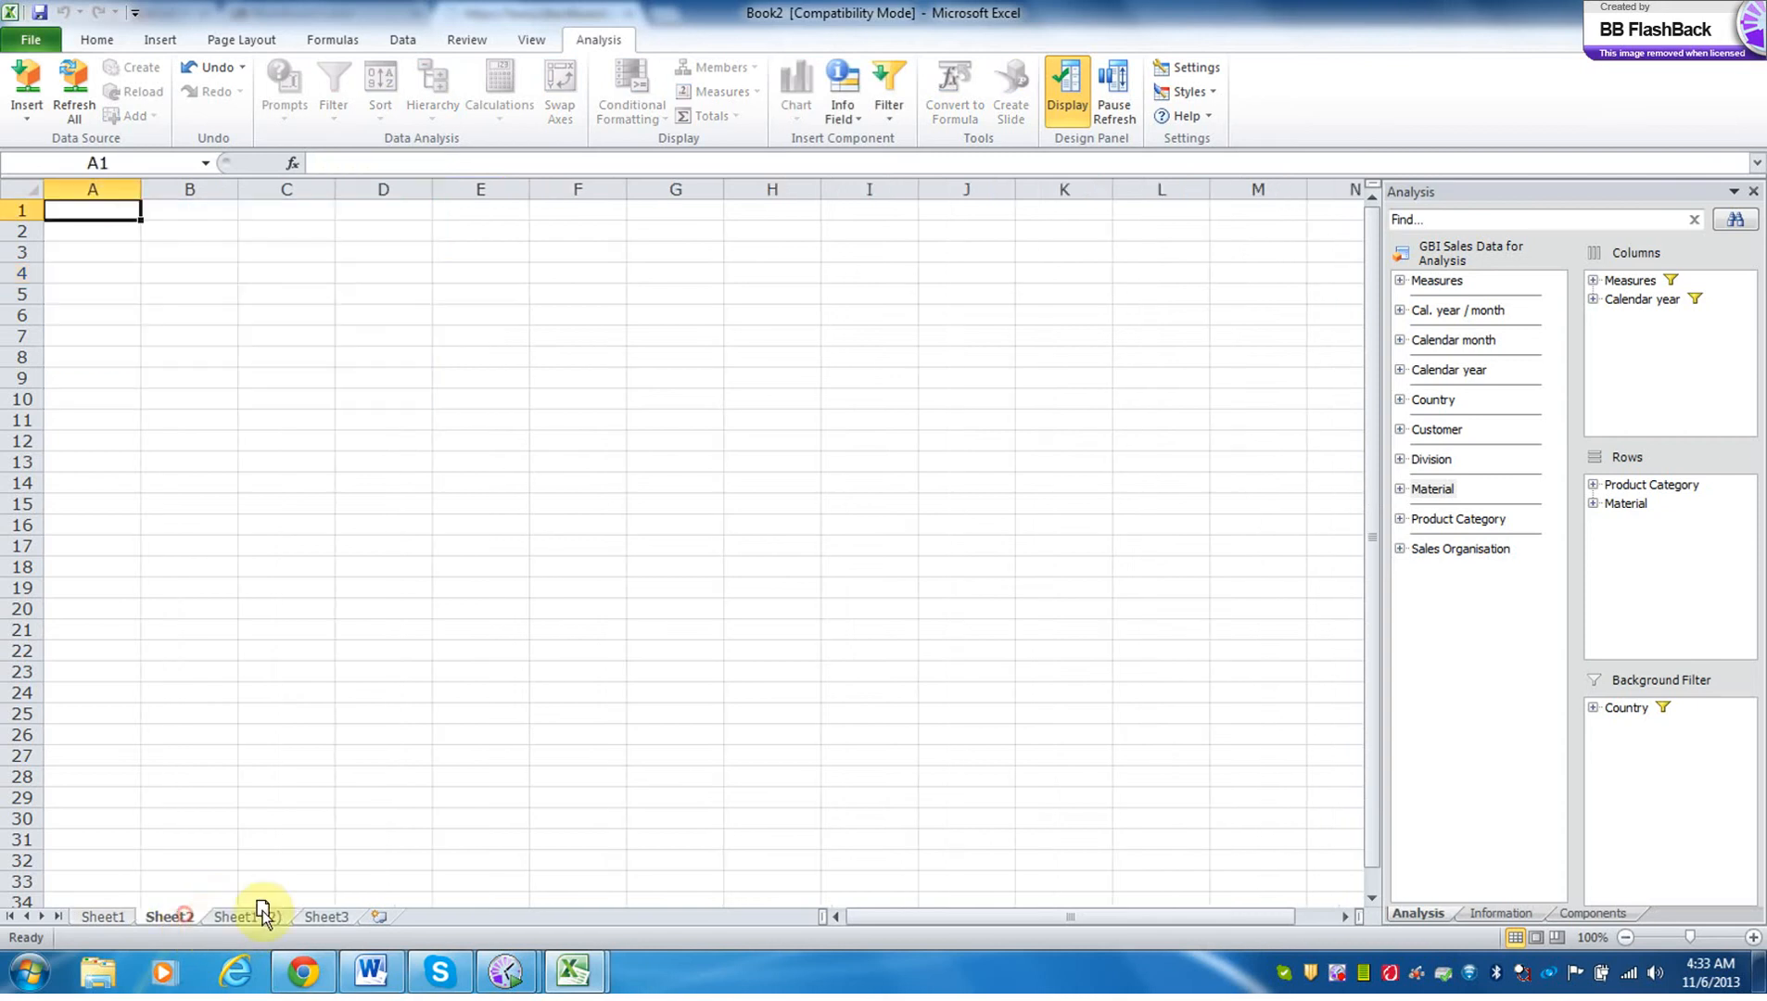
pyautogui.moveTo(288, 909); pyautogui.dragTo(299, 915)
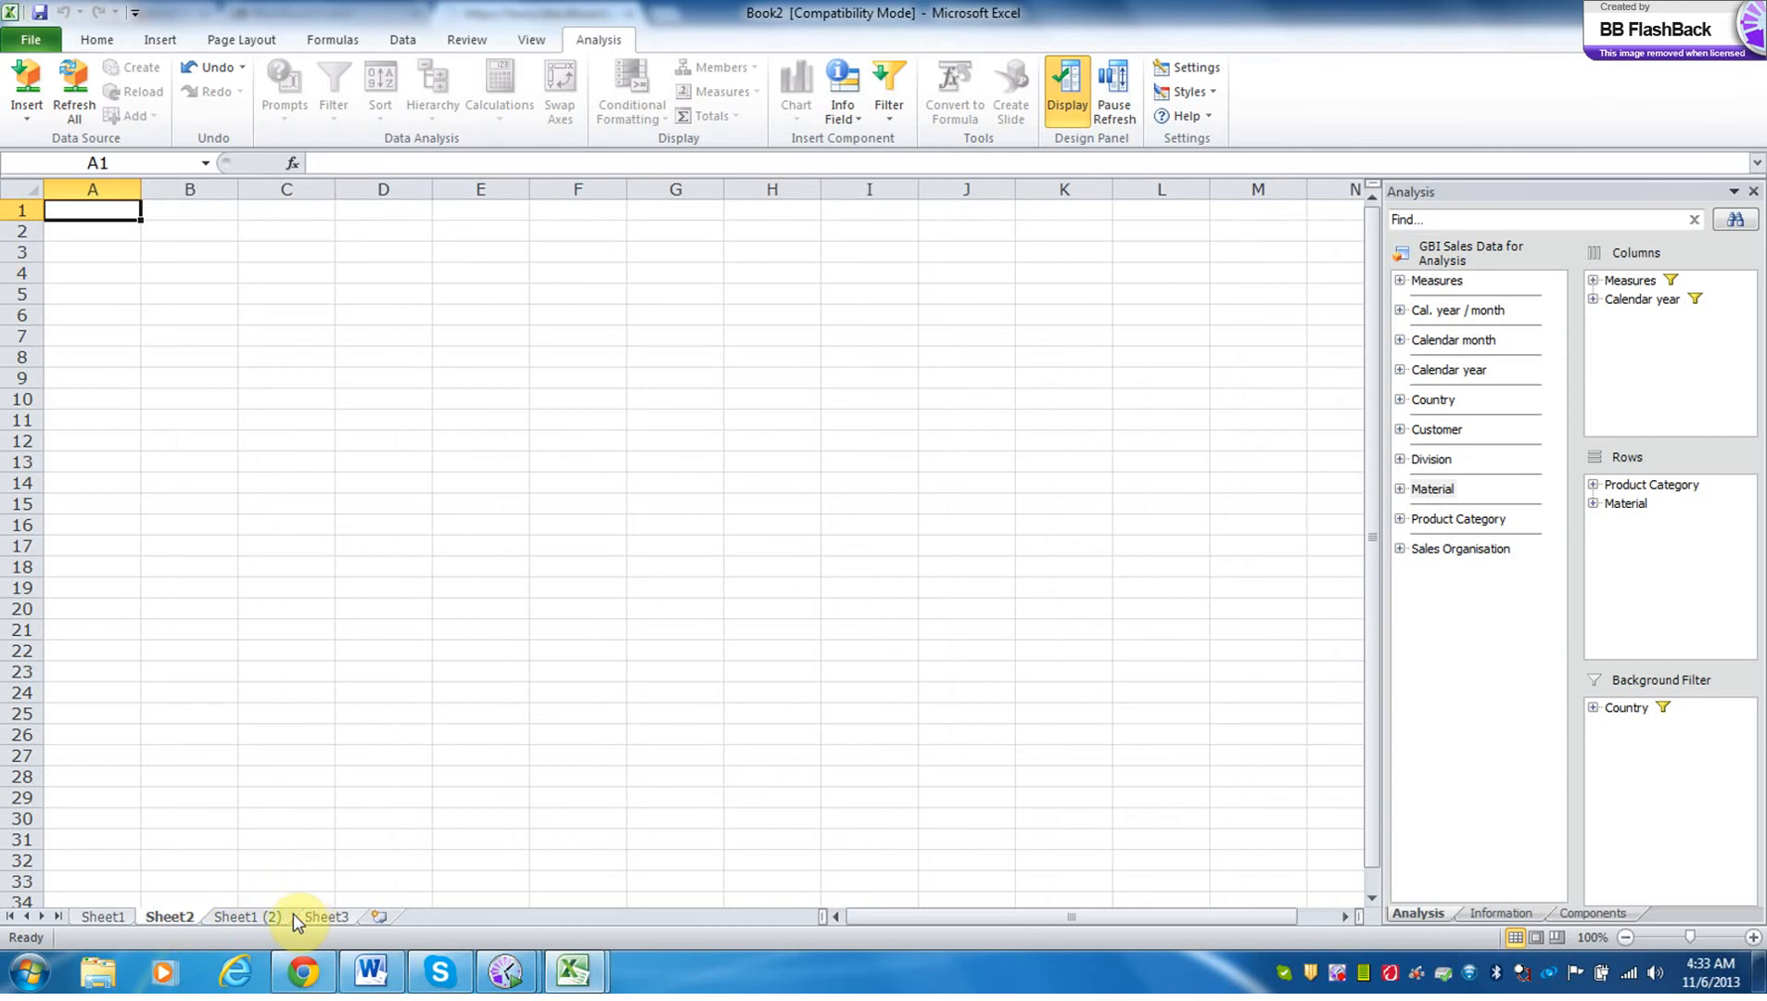
pyautogui.moveTo(185, 914); pyautogui.dragTo(330, 915)
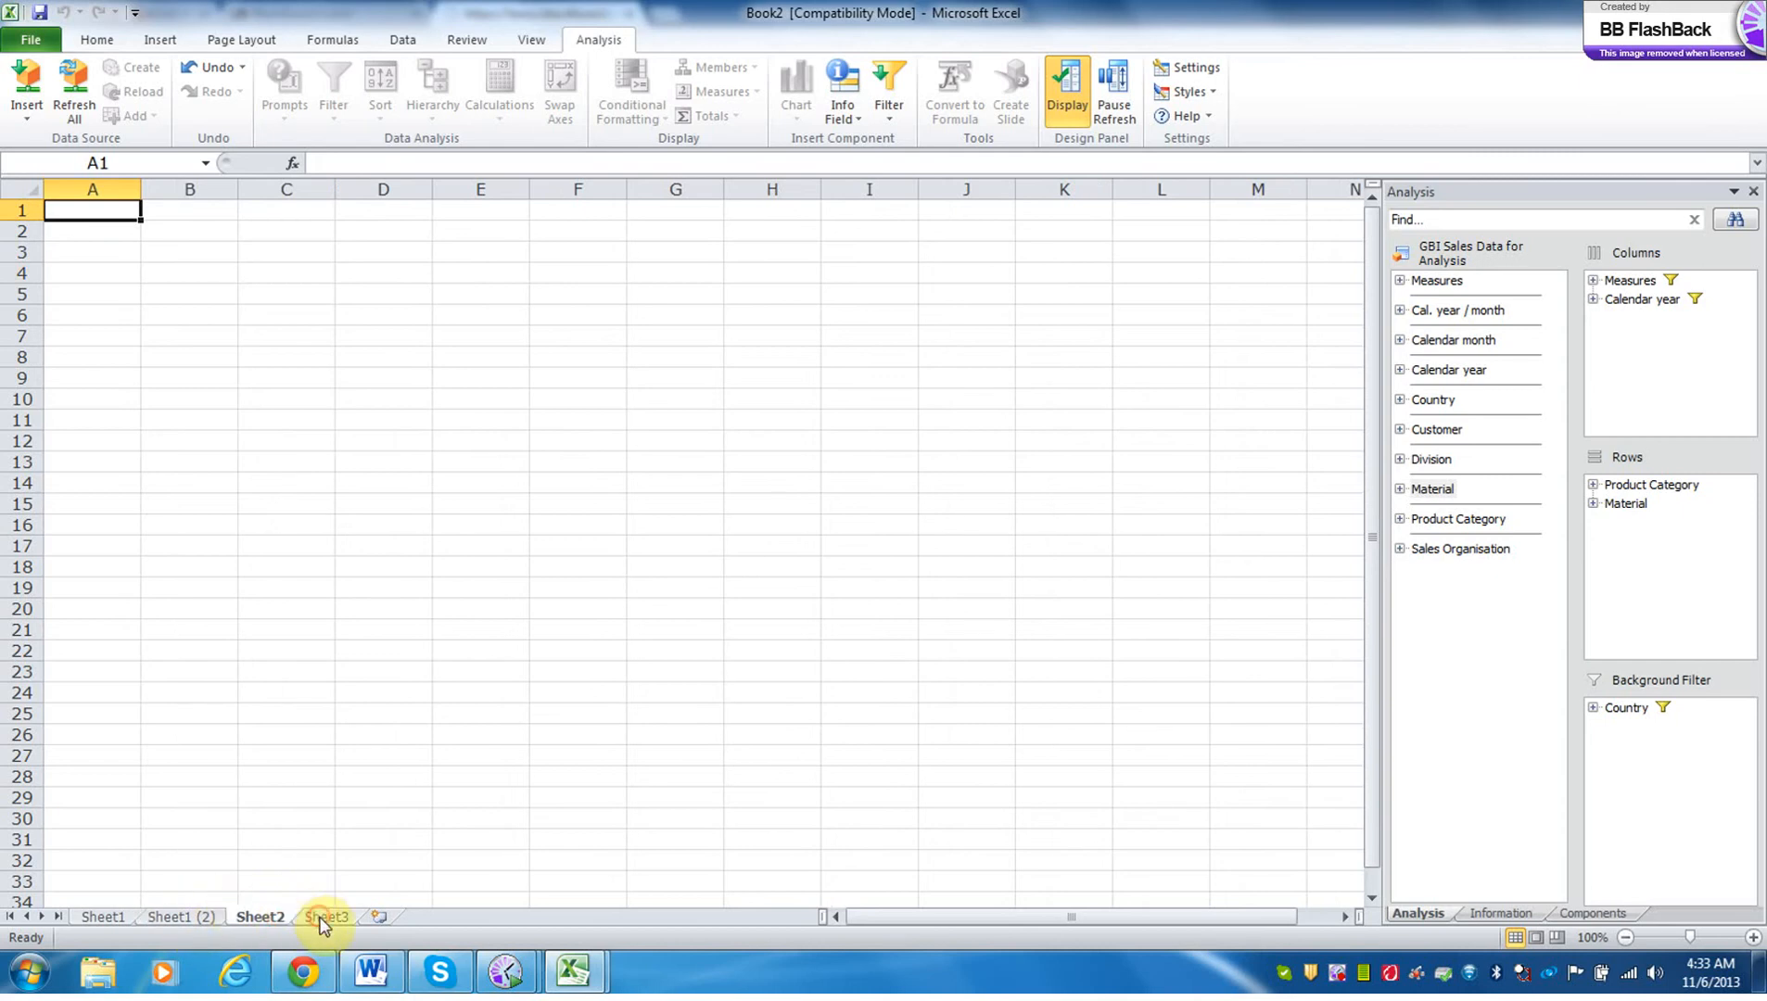
pyautogui.doubleClick(218, 910)
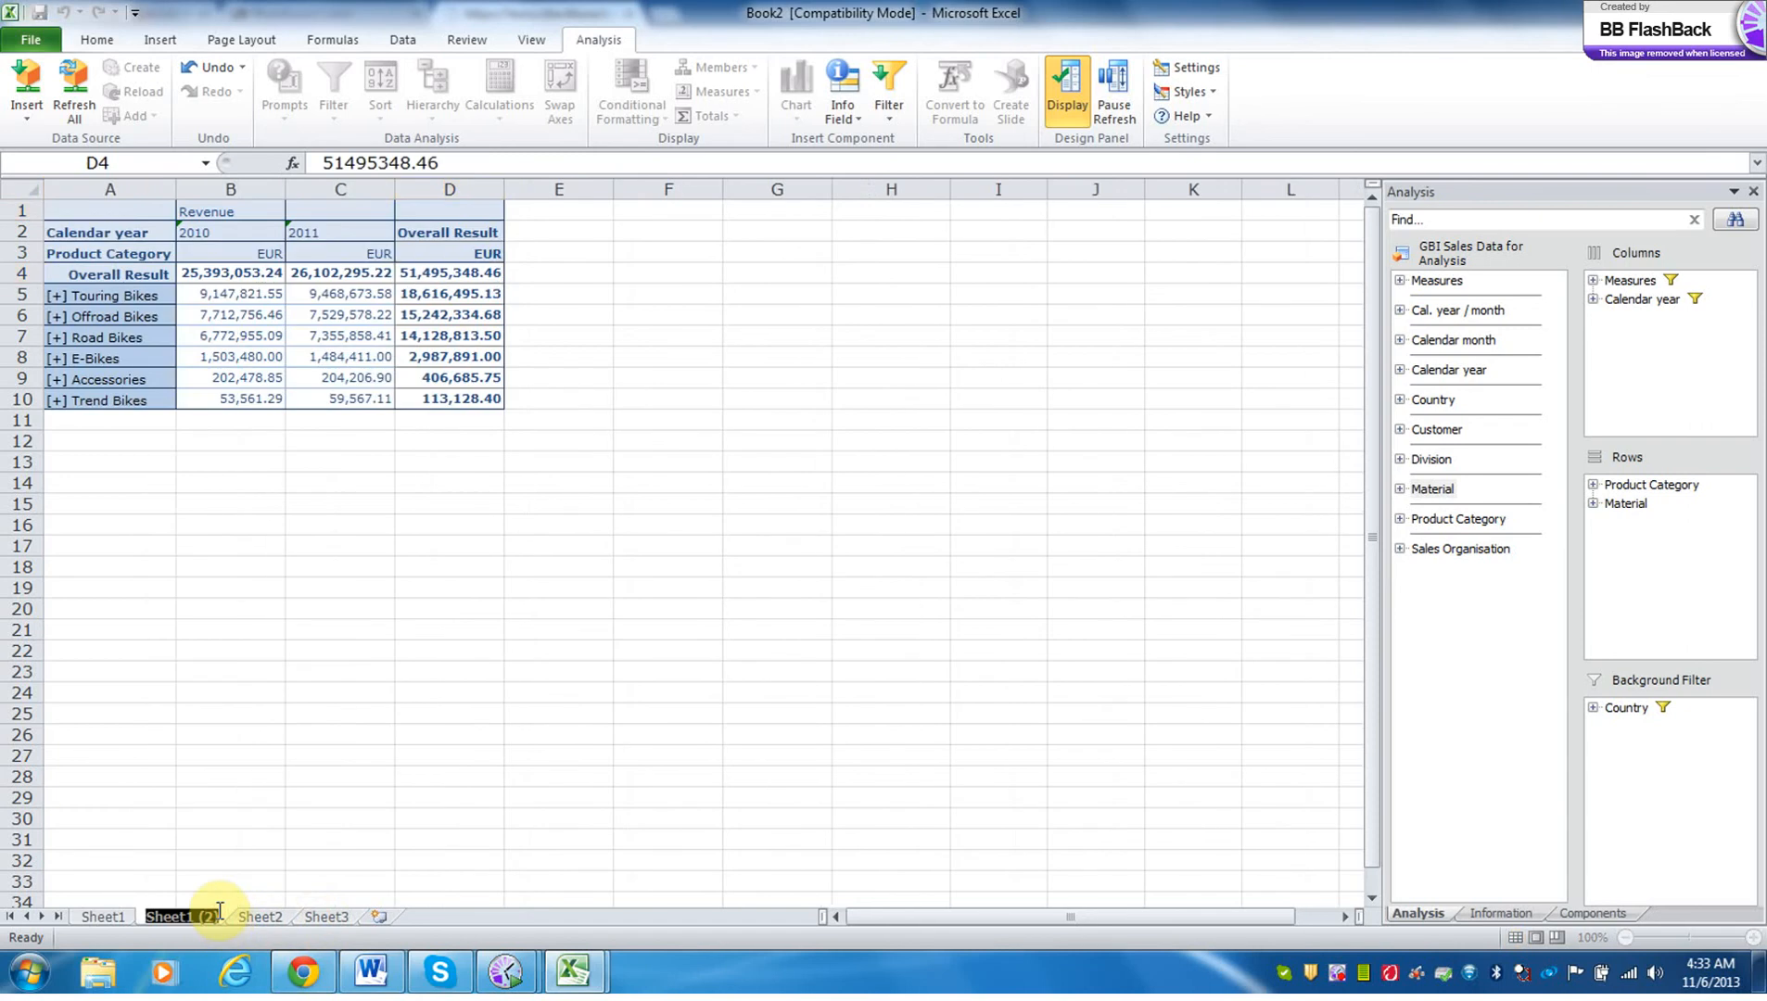
pyautogui.write('q5')
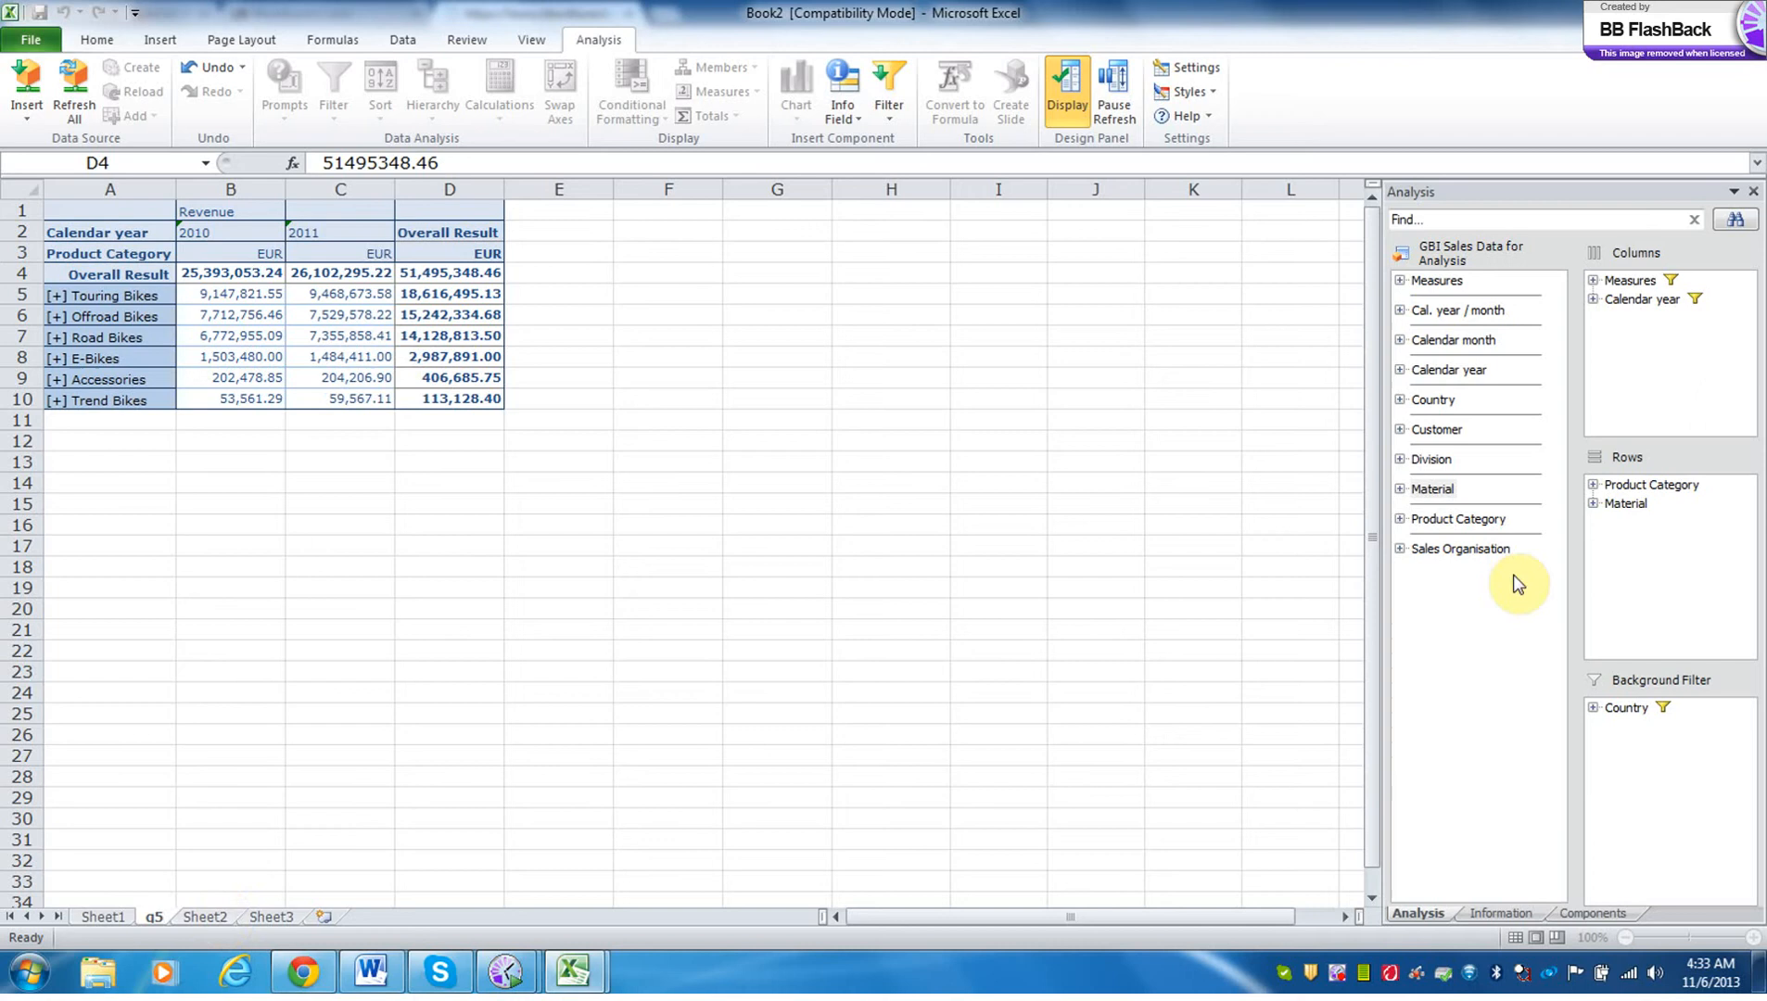
# Review the member filter of Product Category in the rows and accept it with all members selected.
pyautogui.click(1681, 487)
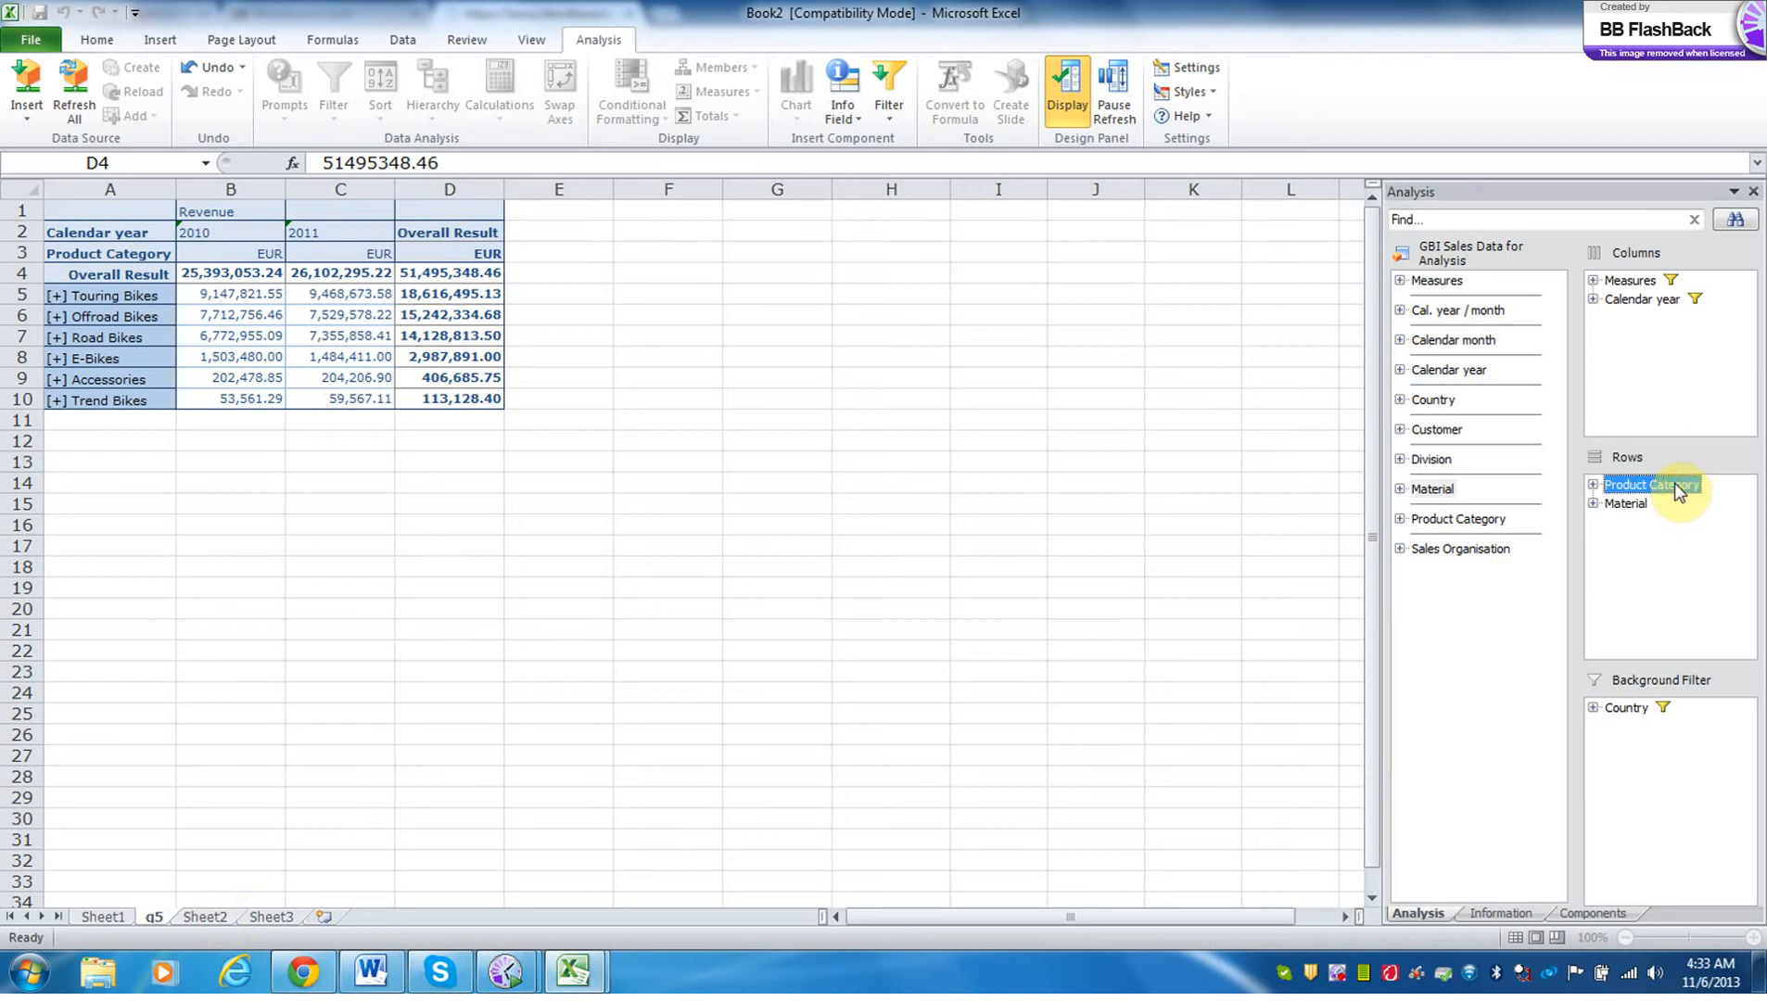
pyautogui.rightClick(1681, 491)
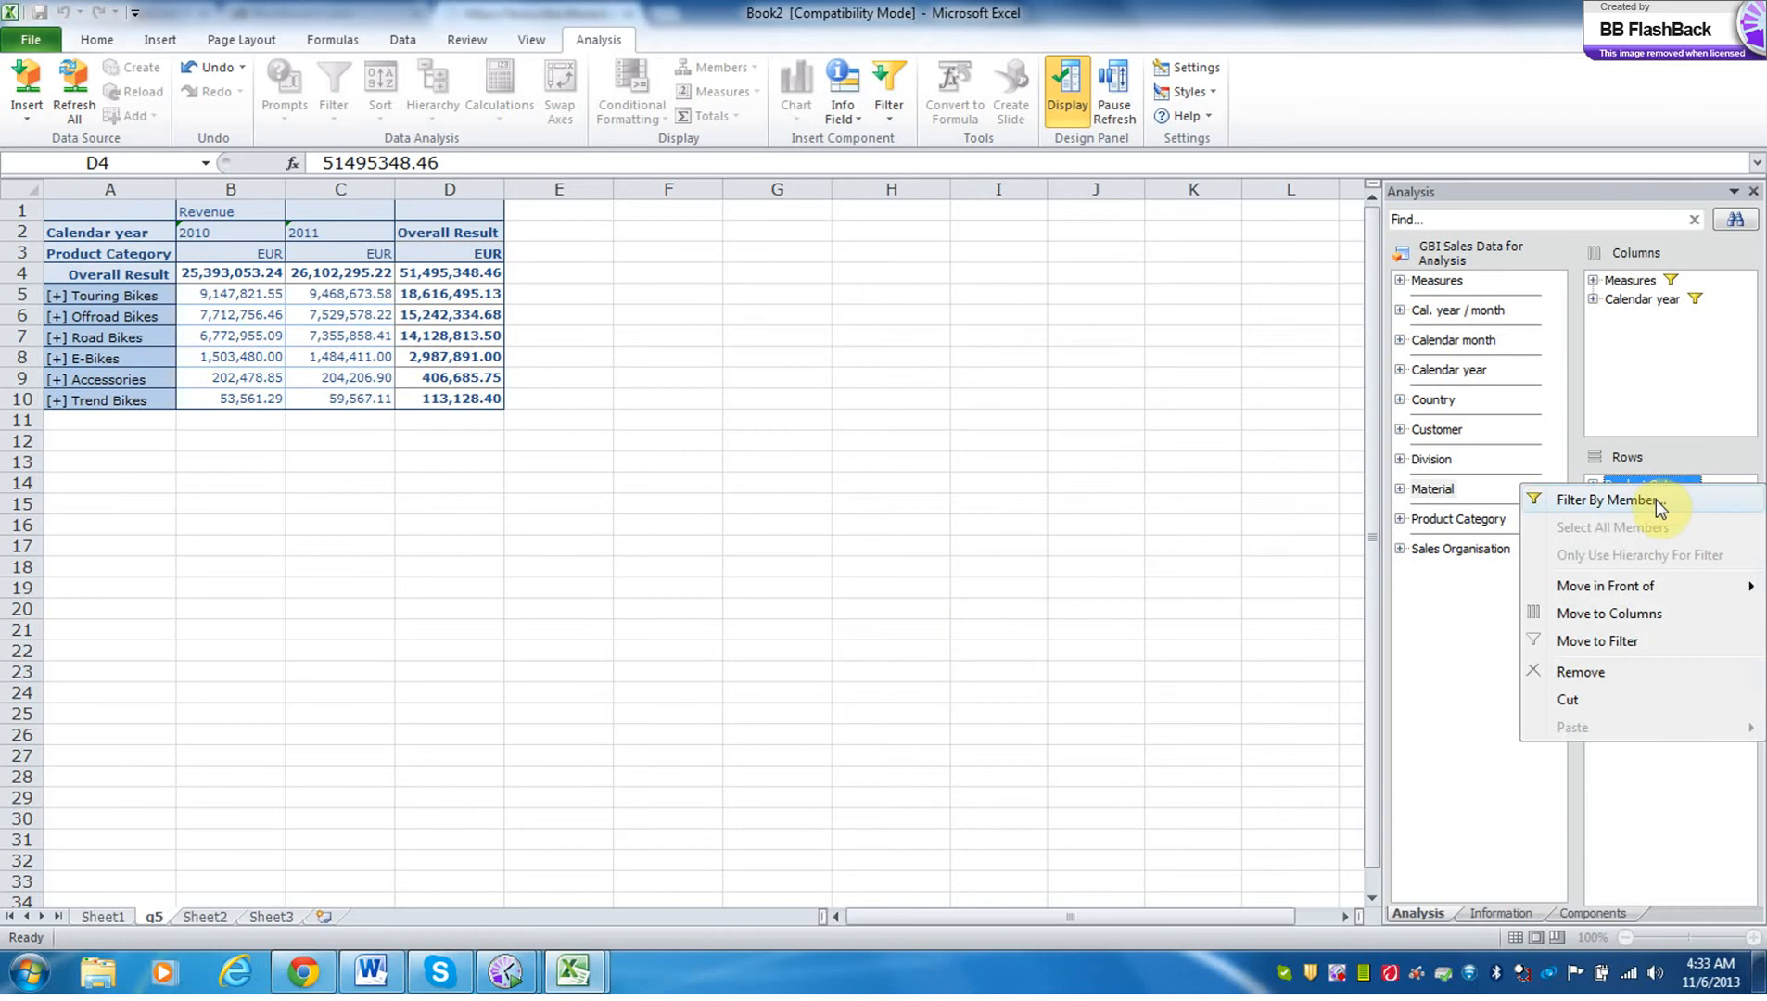
pyautogui.click(1655, 500)
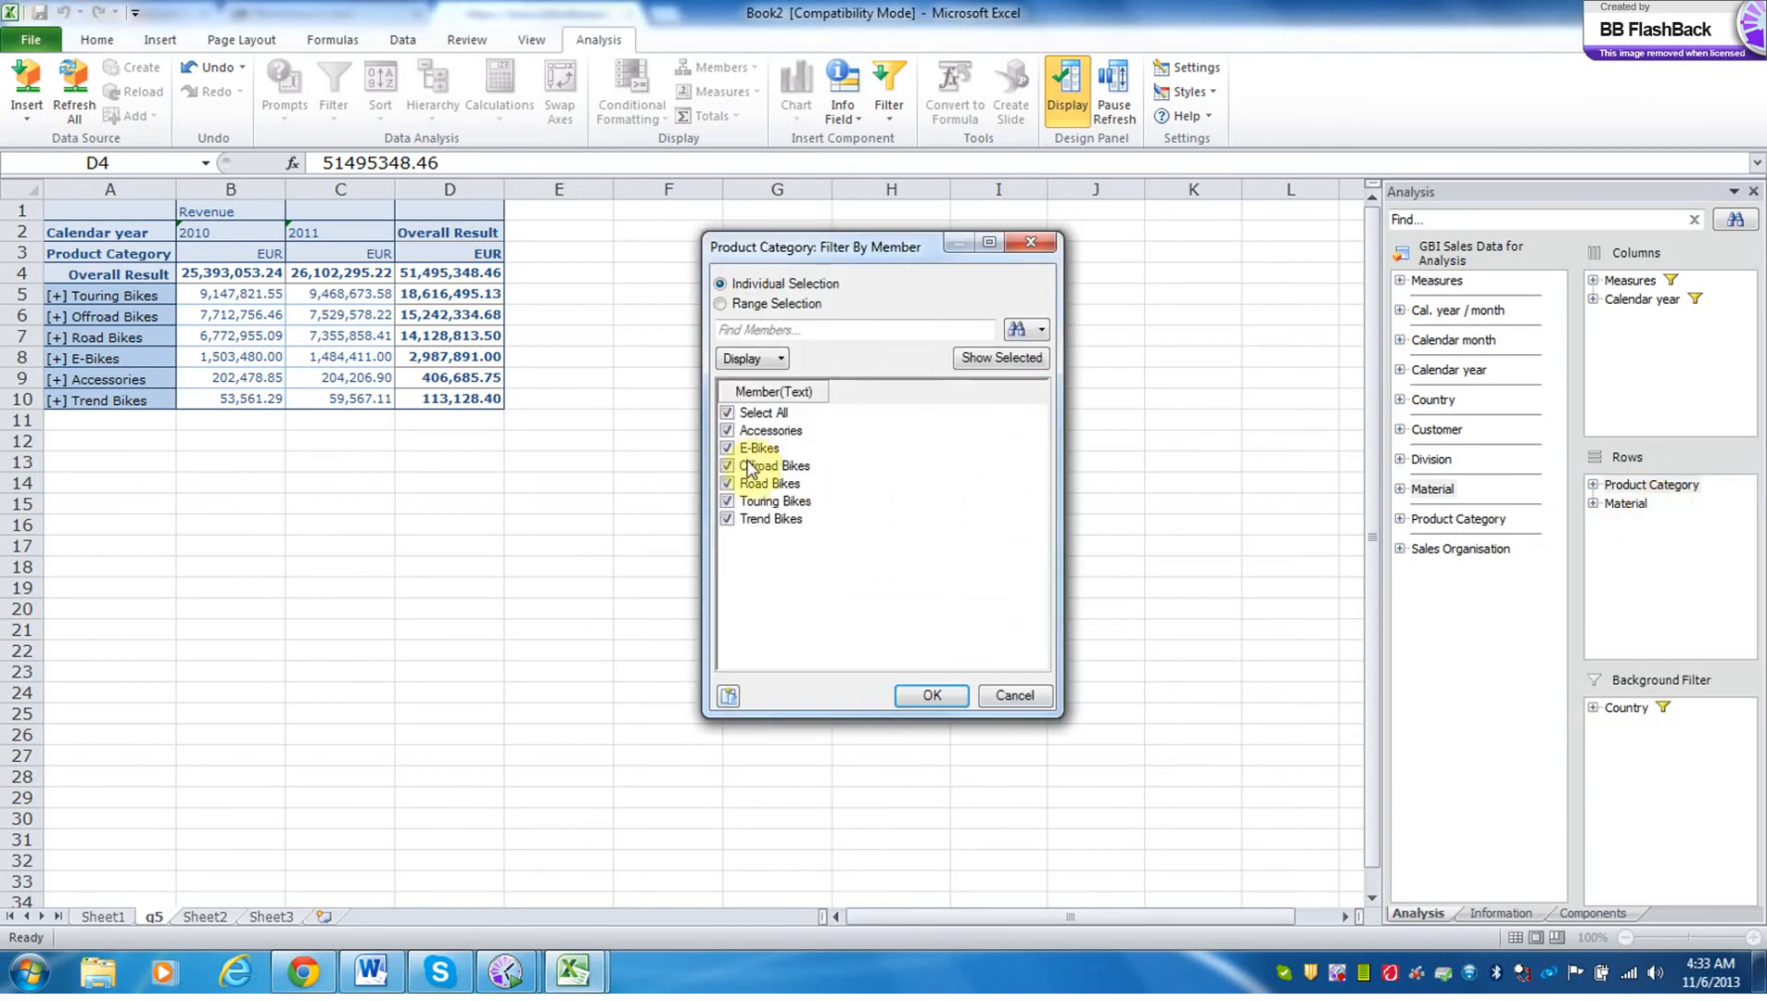
pyautogui.click(930, 695)
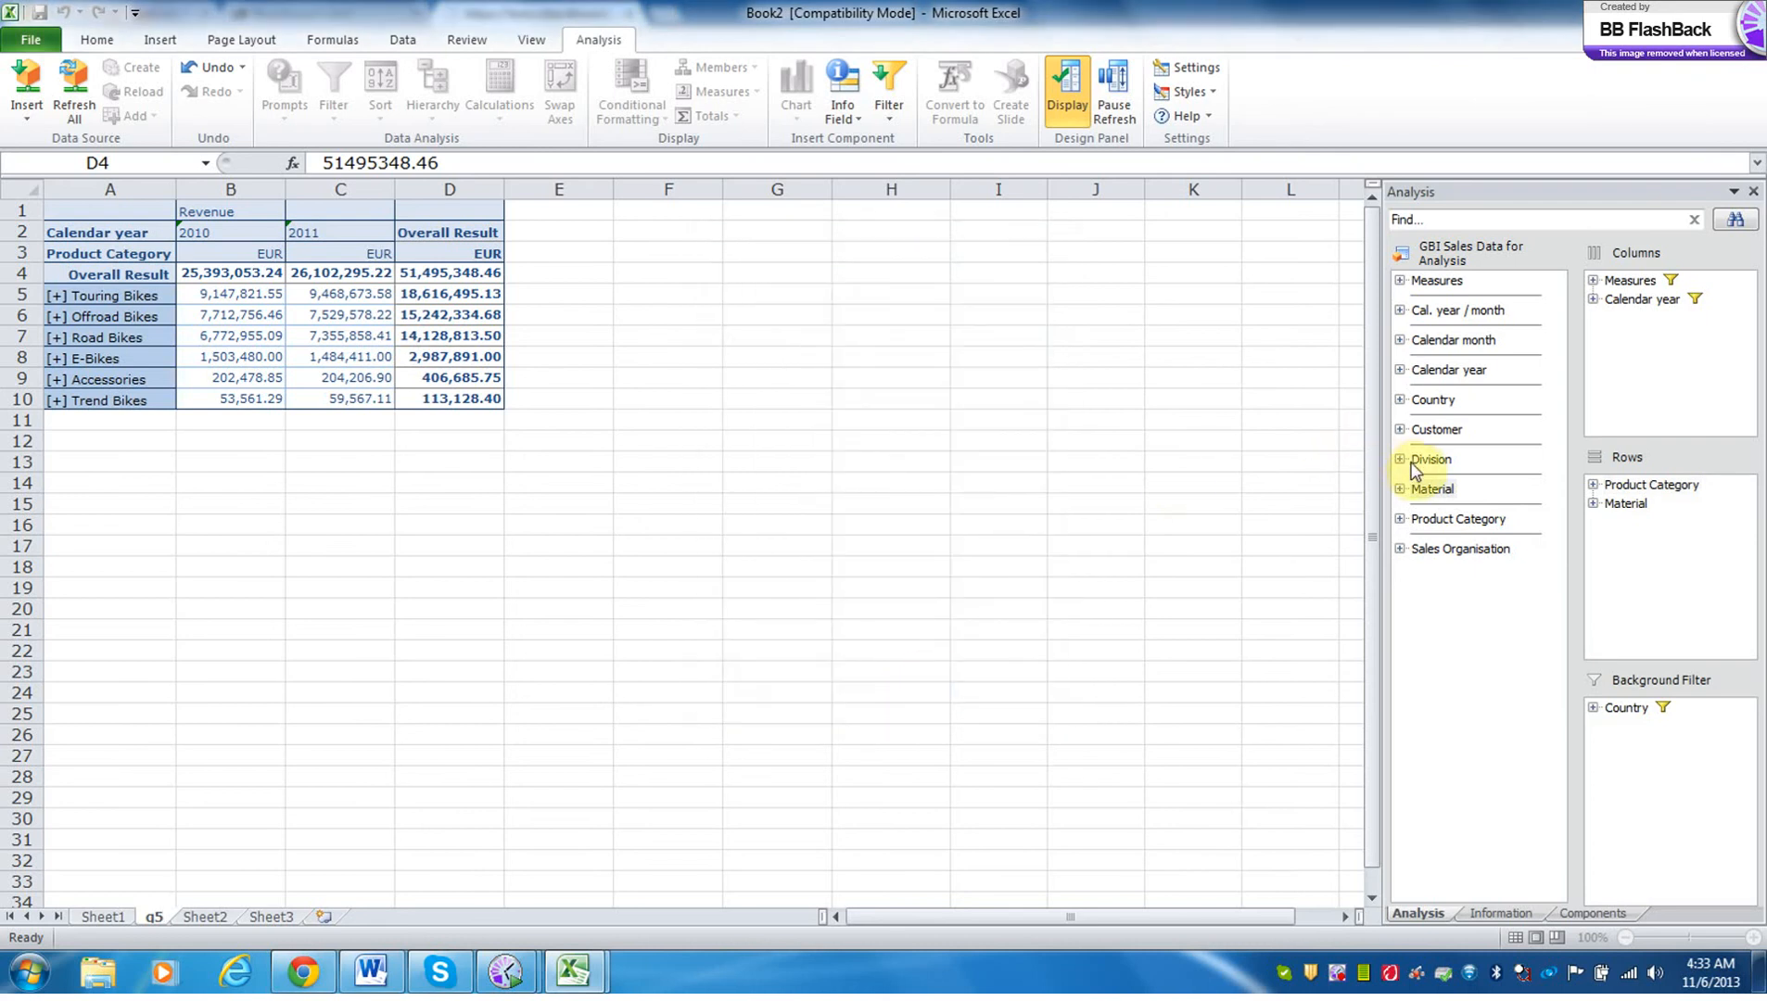
# Try to add the Division dimension to the rows above Product Category, dismissing the data source error.
pyautogui.moveTo(1414, 461)
pyautogui.mouseDown()
pyautogui.moveTo(1631, 463)
pyautogui.moveTo(1637, 491)
pyautogui.mouseUp()
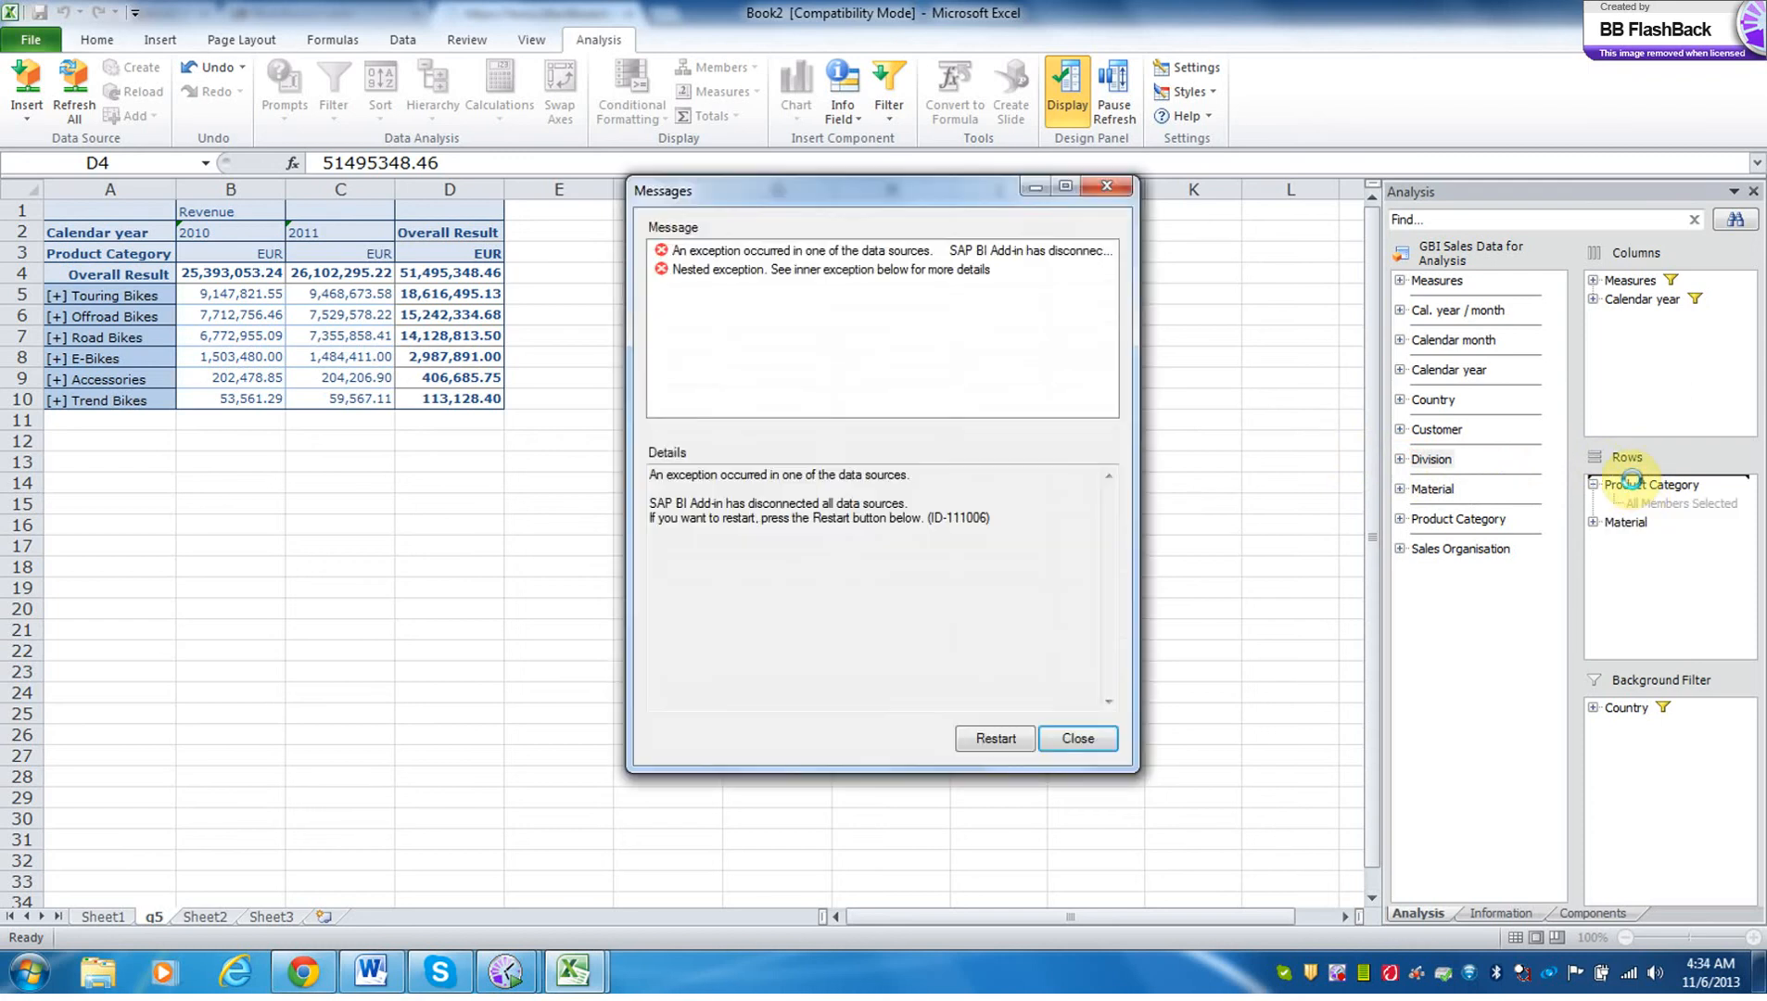
pyautogui.click(1077, 738)
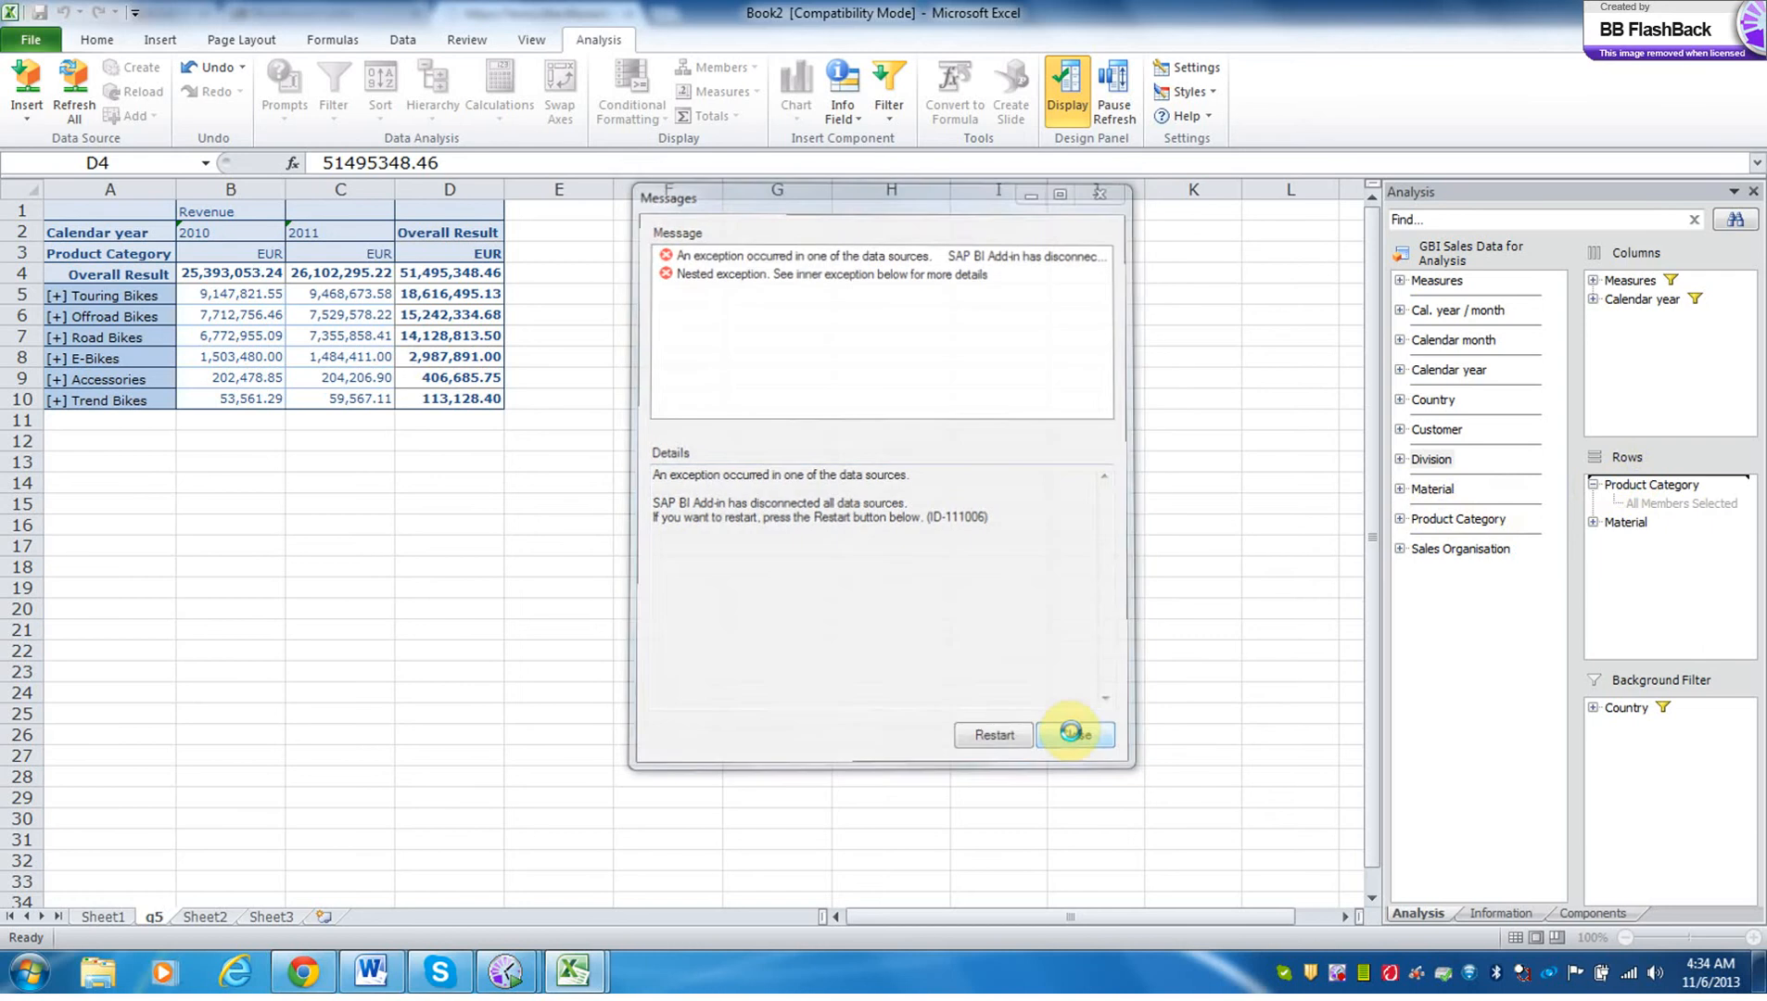
pyautogui.click(1439, 461)
pyautogui.moveTo(1441, 467); pyautogui.dragTo(1582, 491)
pyautogui.moveTo(1426, 462); pyautogui.dragTo(1269, 549)
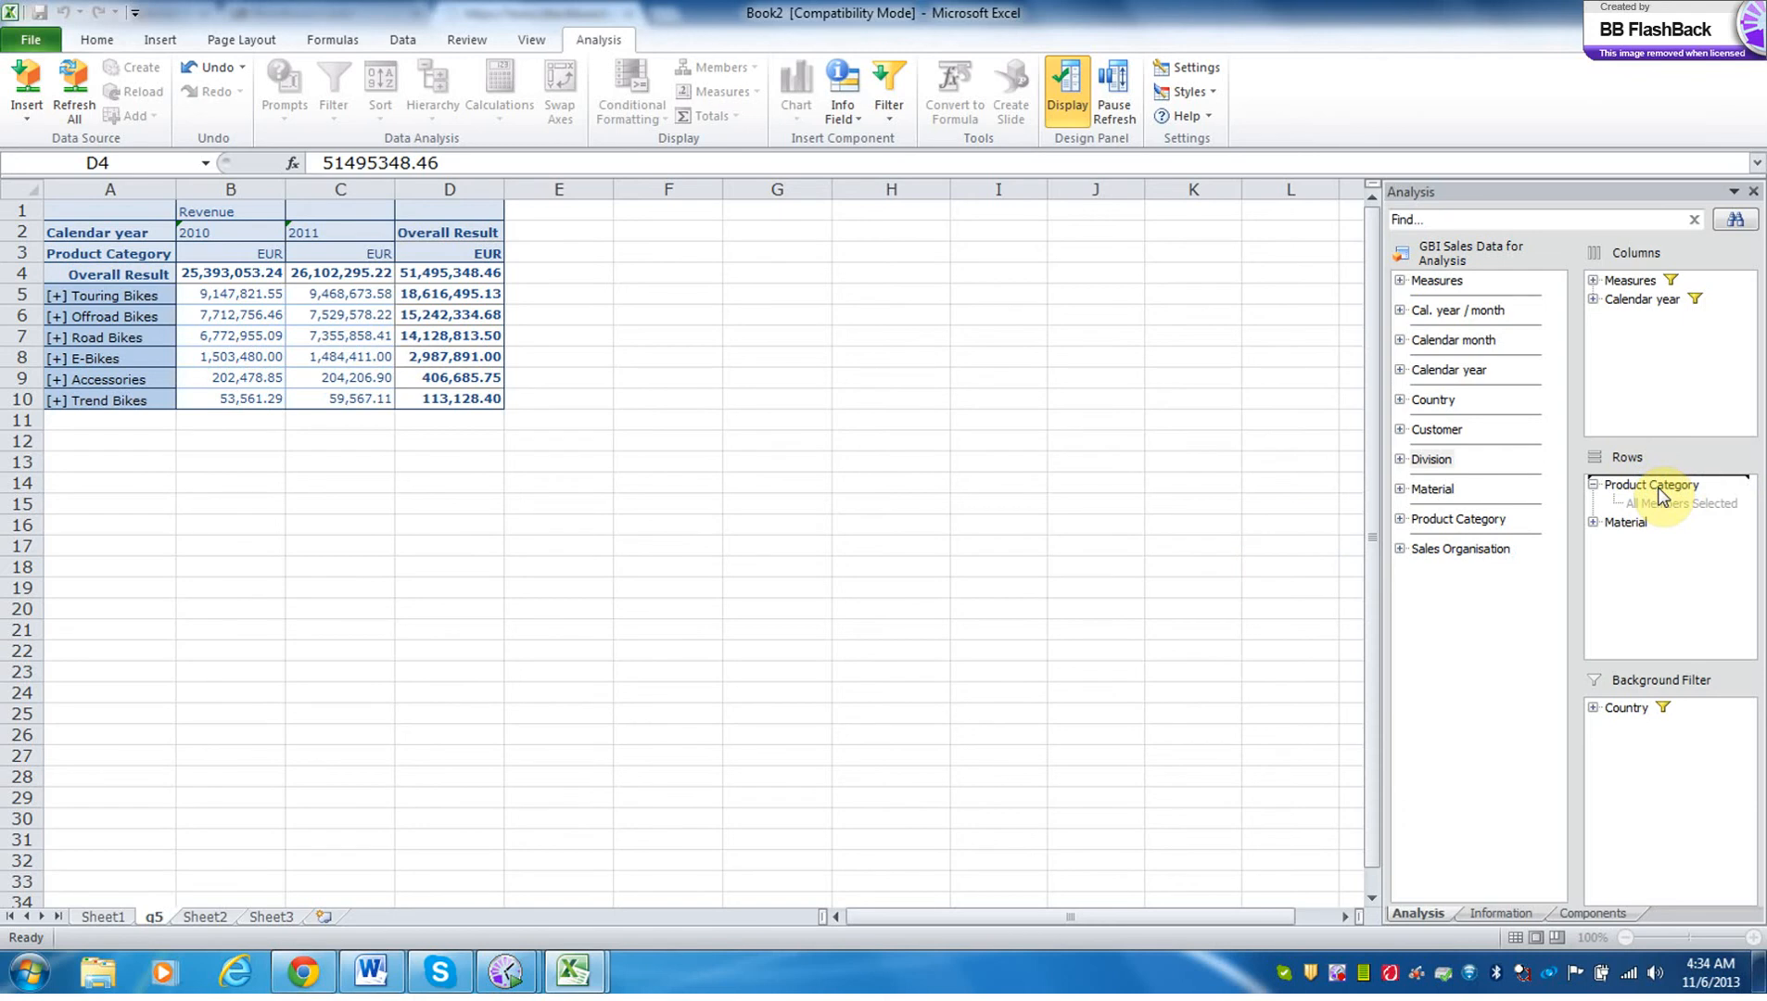
pyautogui.click(1123, 485)
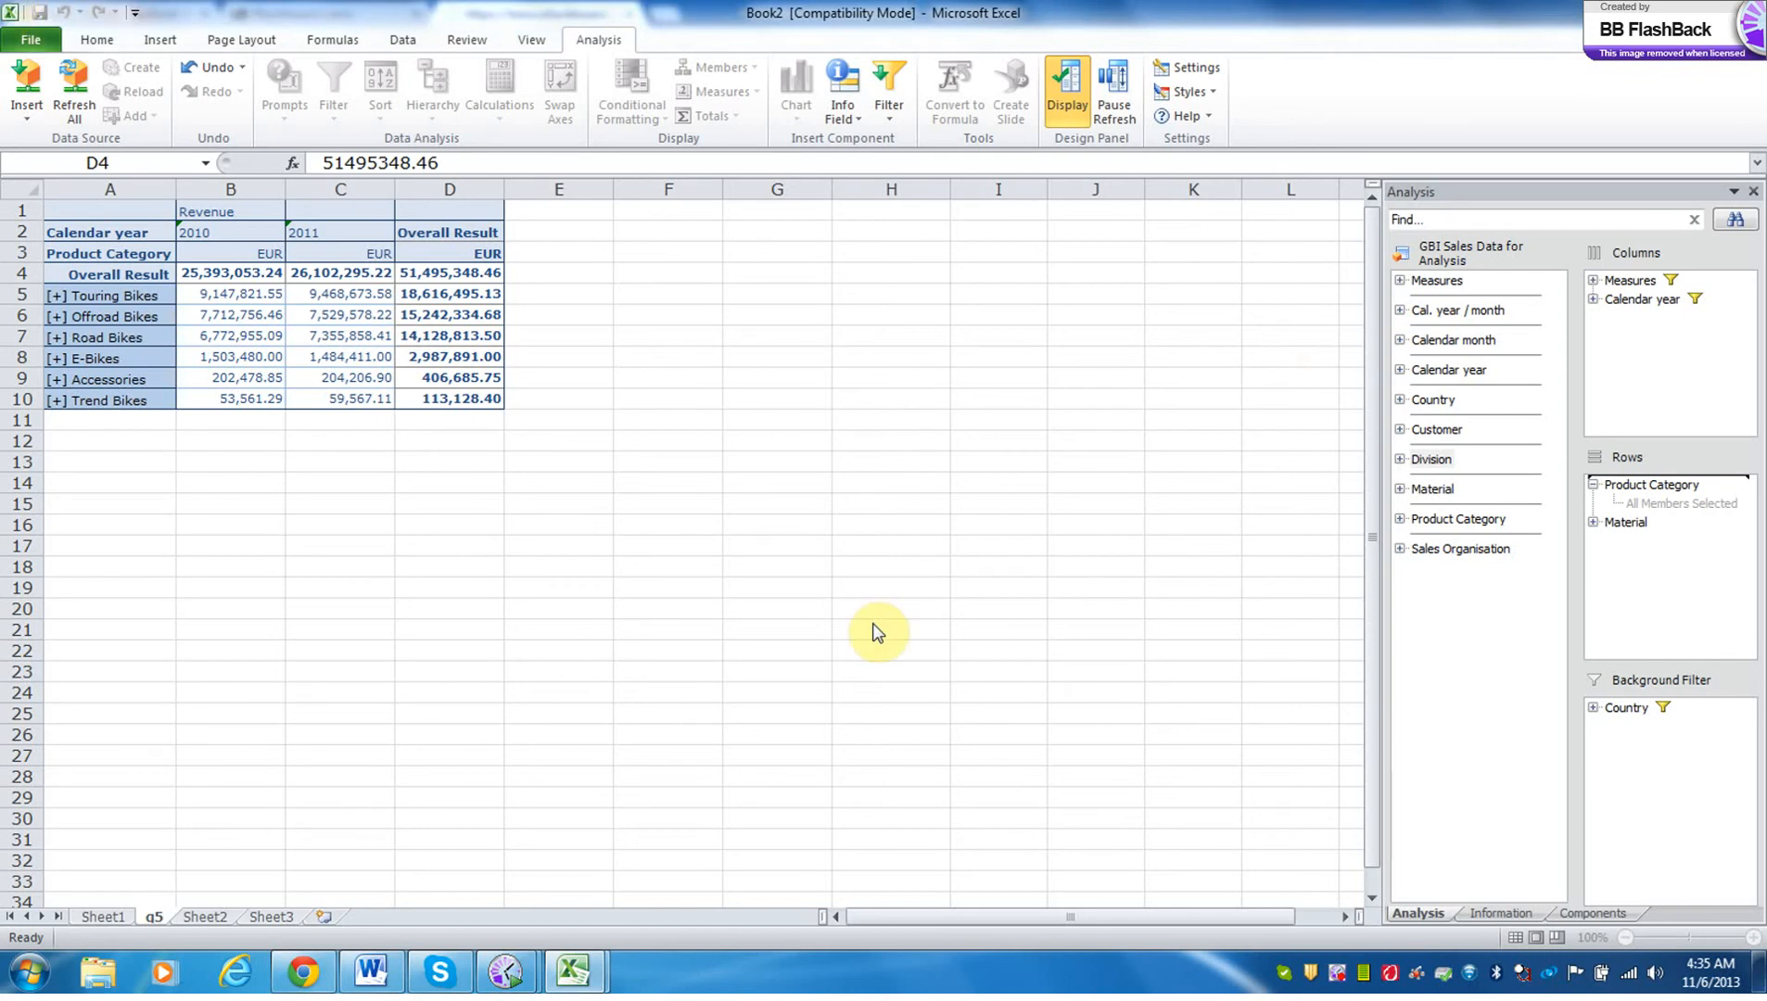
# Open Windows Task Manager and try to switch to the open Multidimensional Reporting workbook.
pyautogui.hotkey('ctrl', 'shift', 'Escape')
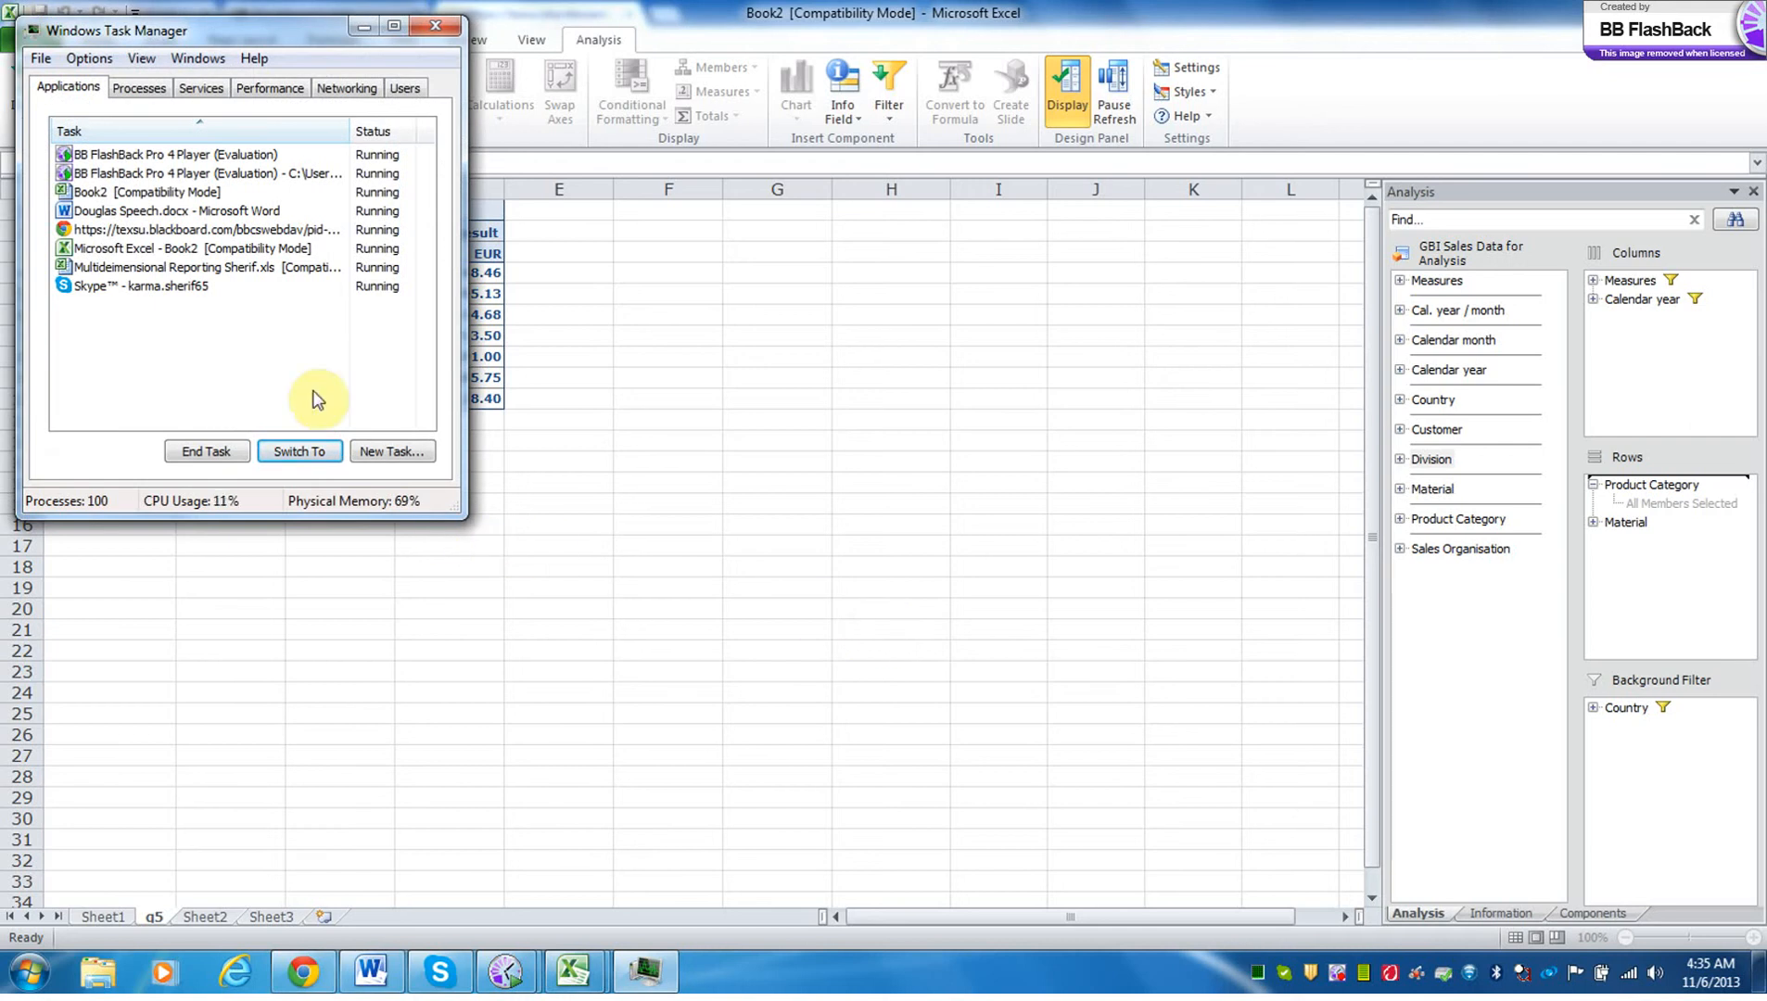
pyautogui.click(242, 266)
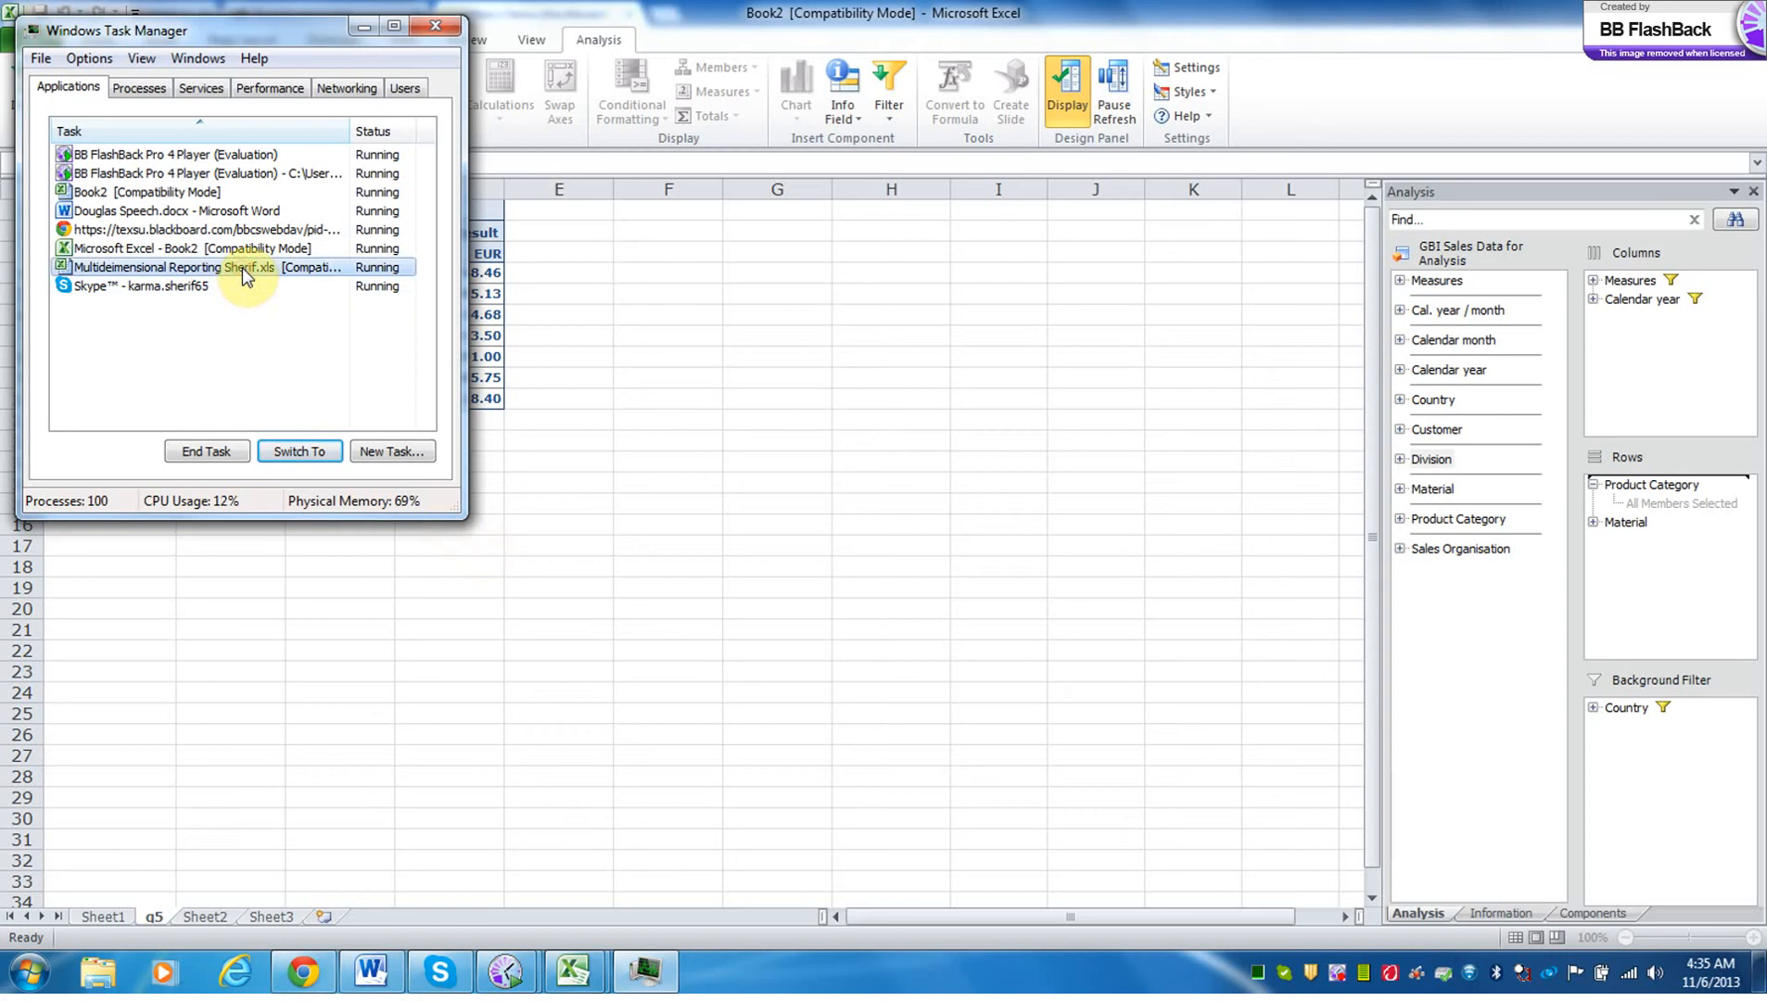
pyautogui.click(320, 457)
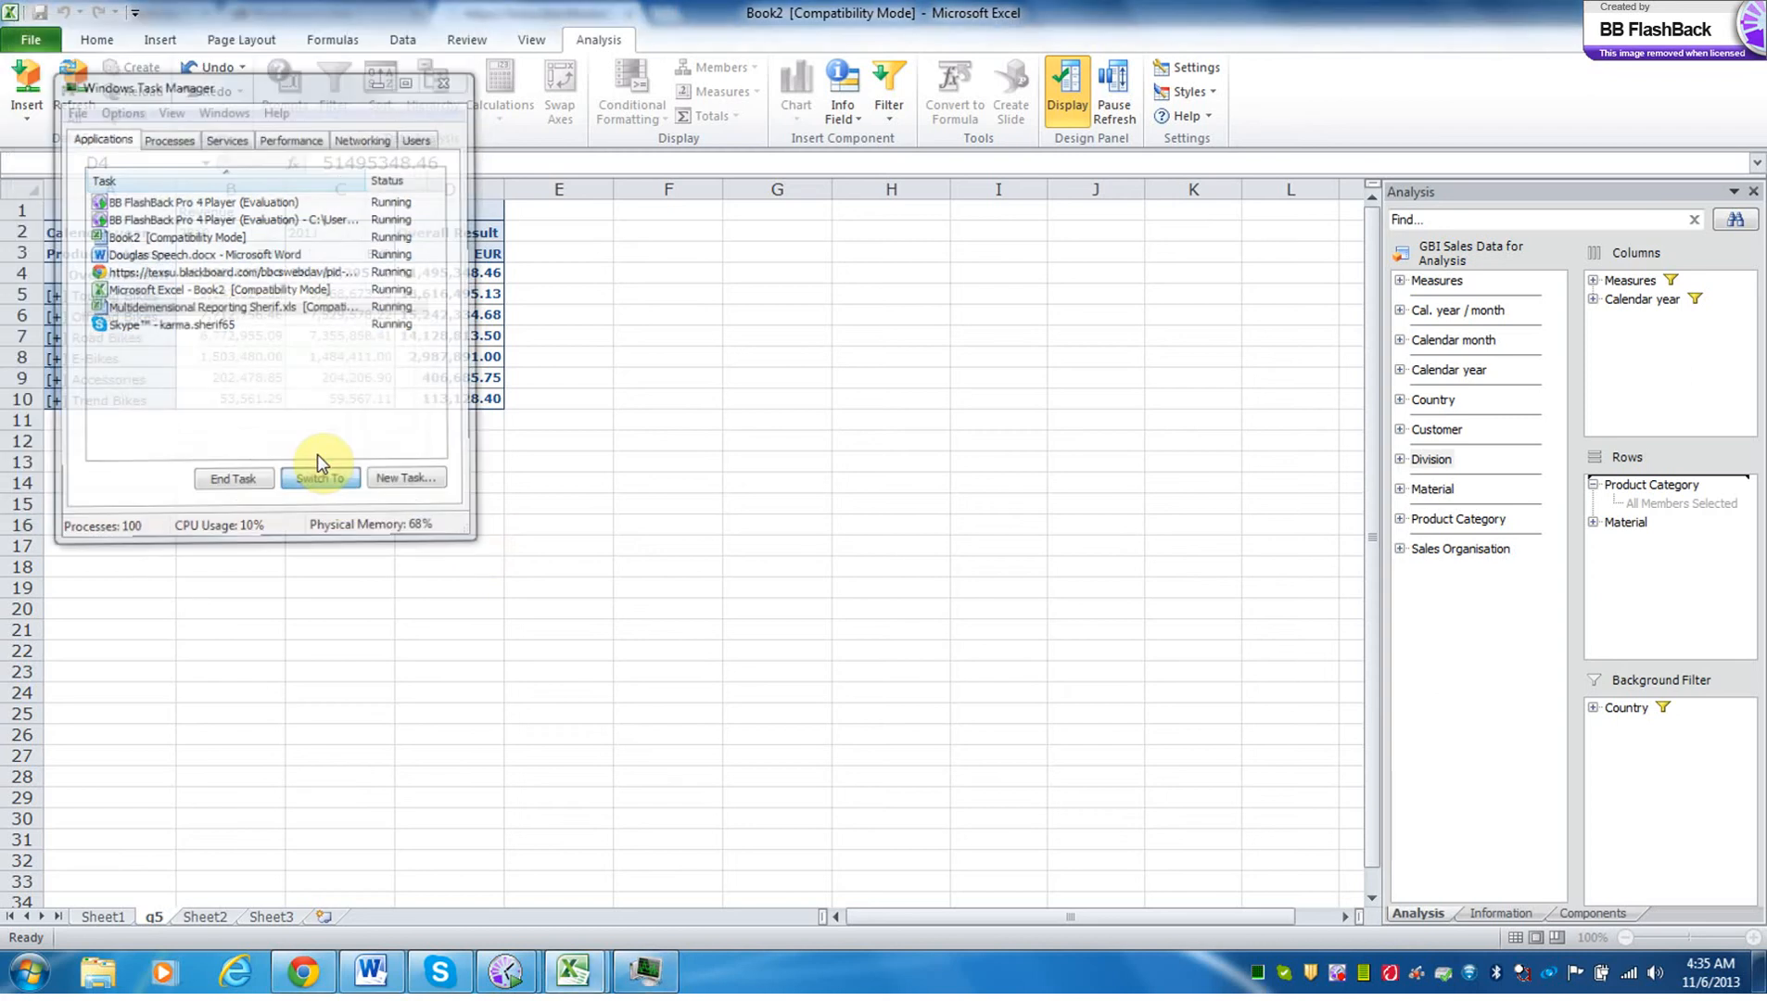
pyautogui.click(251, 390)
pyautogui.click(250, 390)
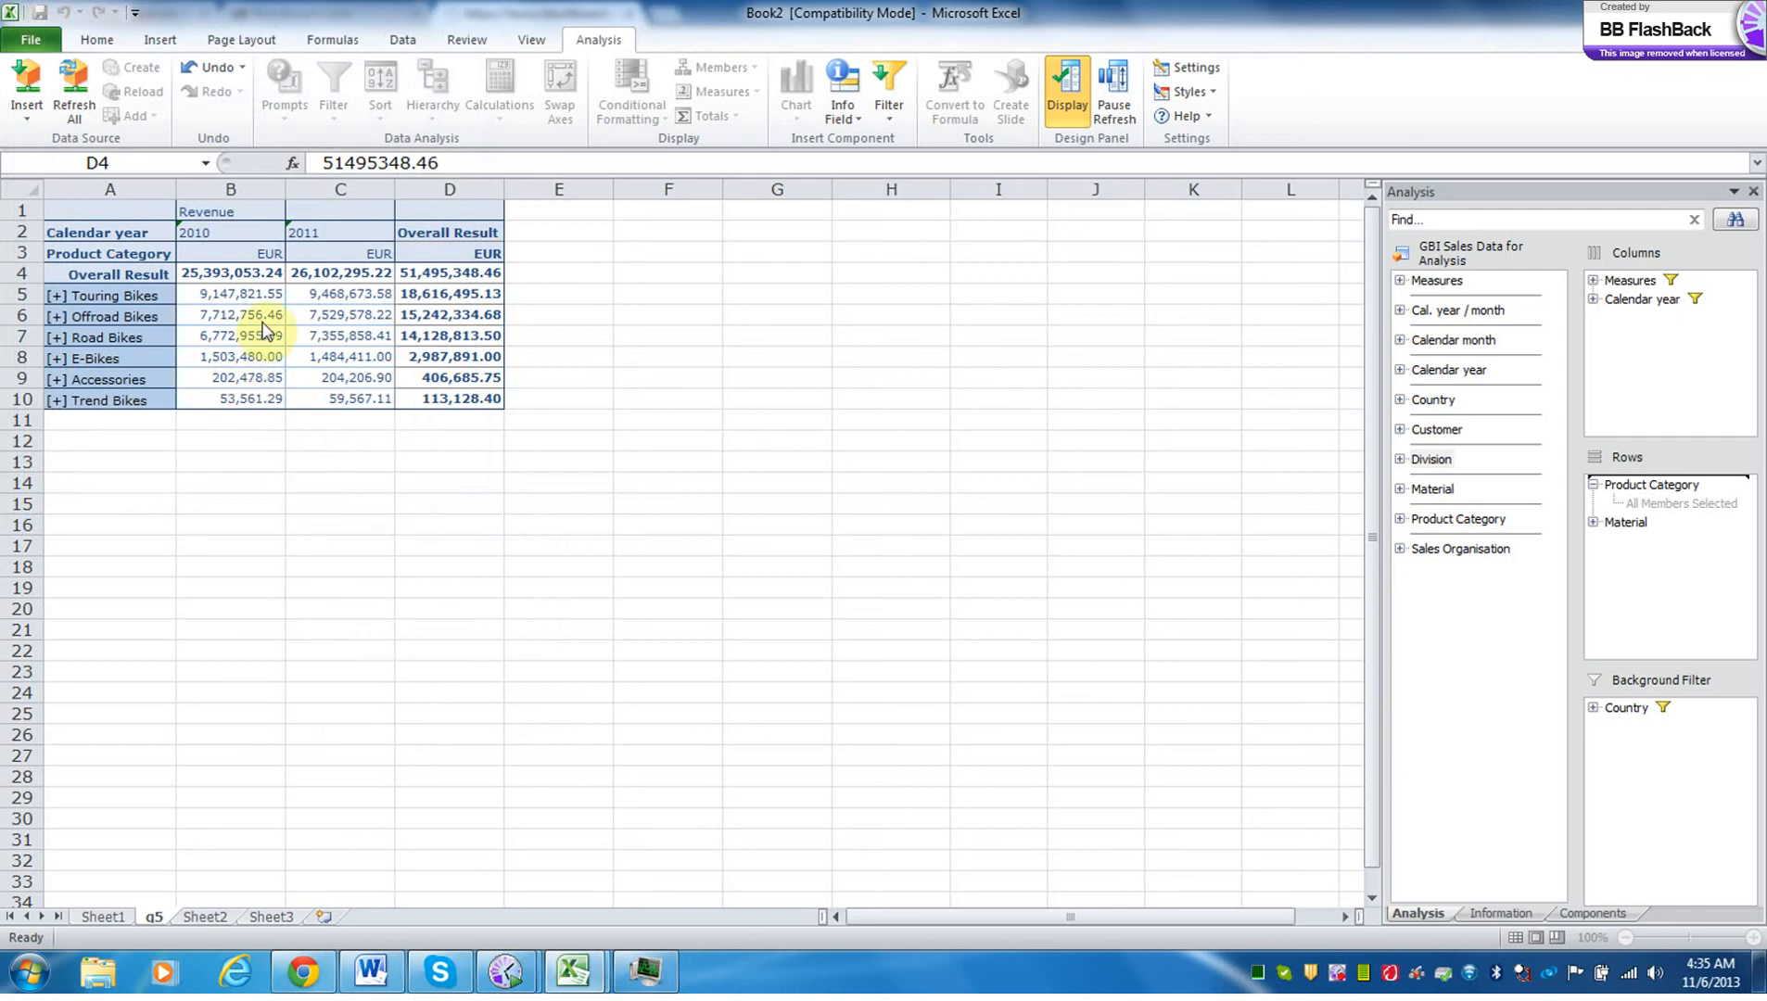
pyautogui.click(99, 40)
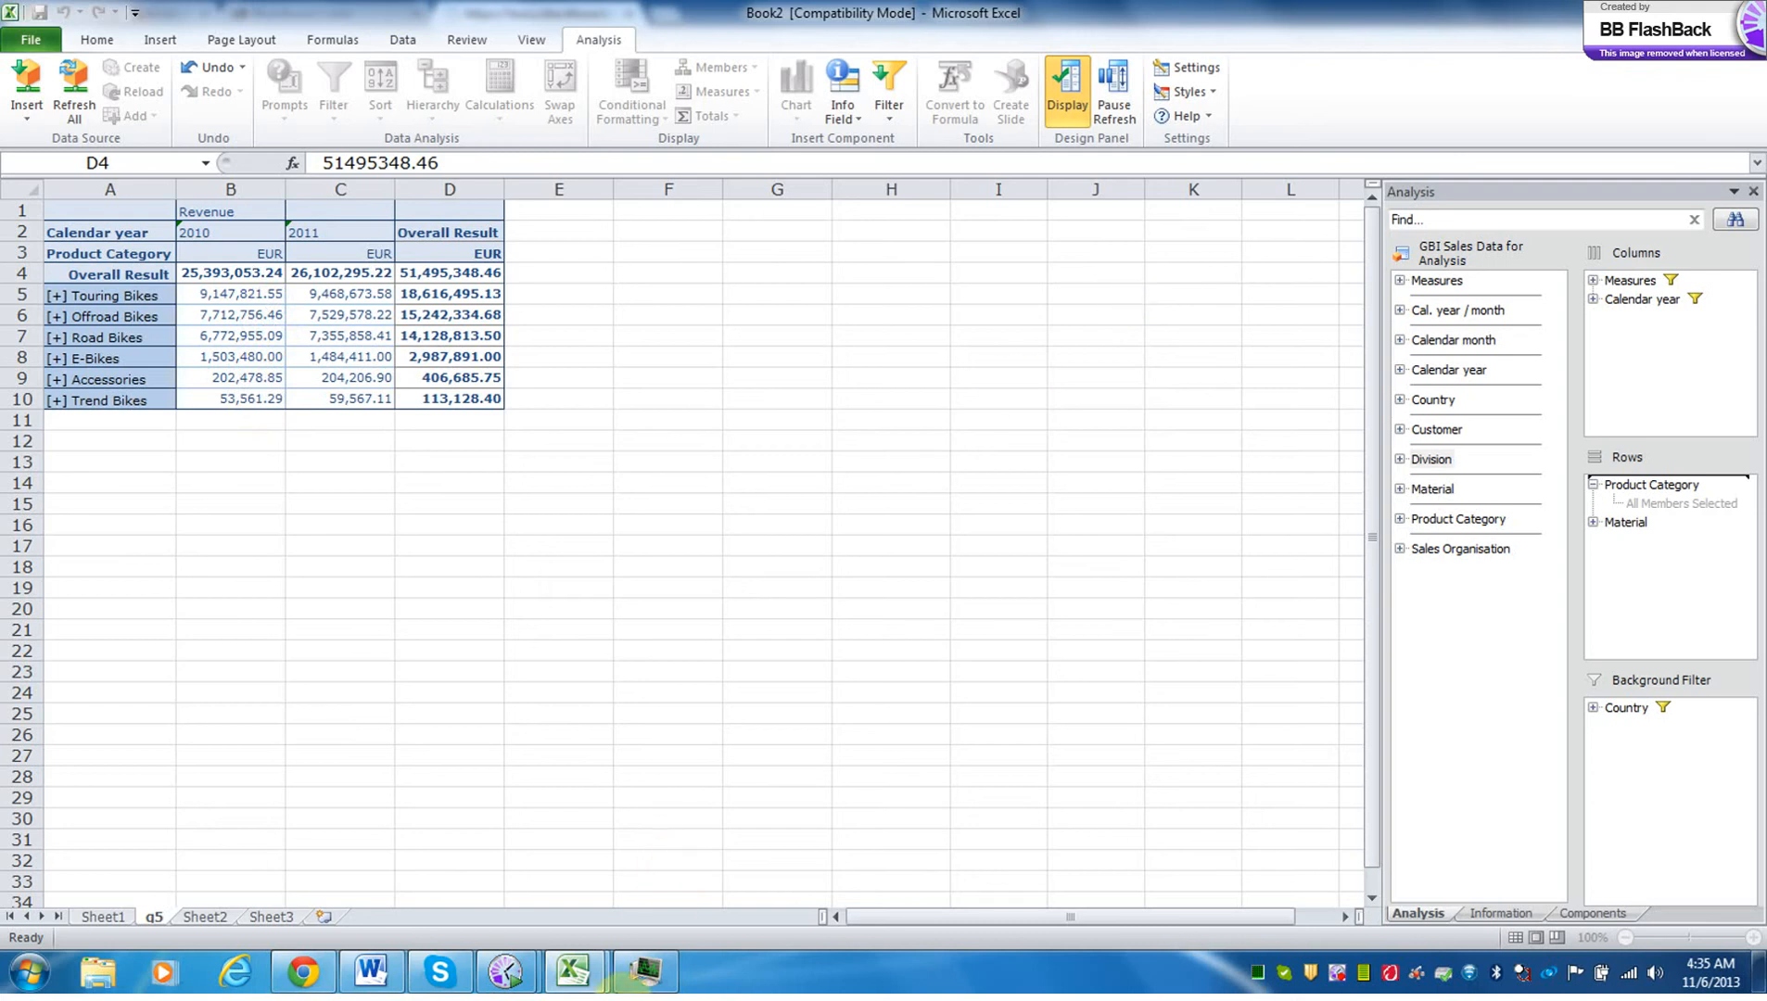
# Return to Task Manager, end the Multidimensional Reporting workbook's task and close Task Manager.
pyautogui.click(652, 980)
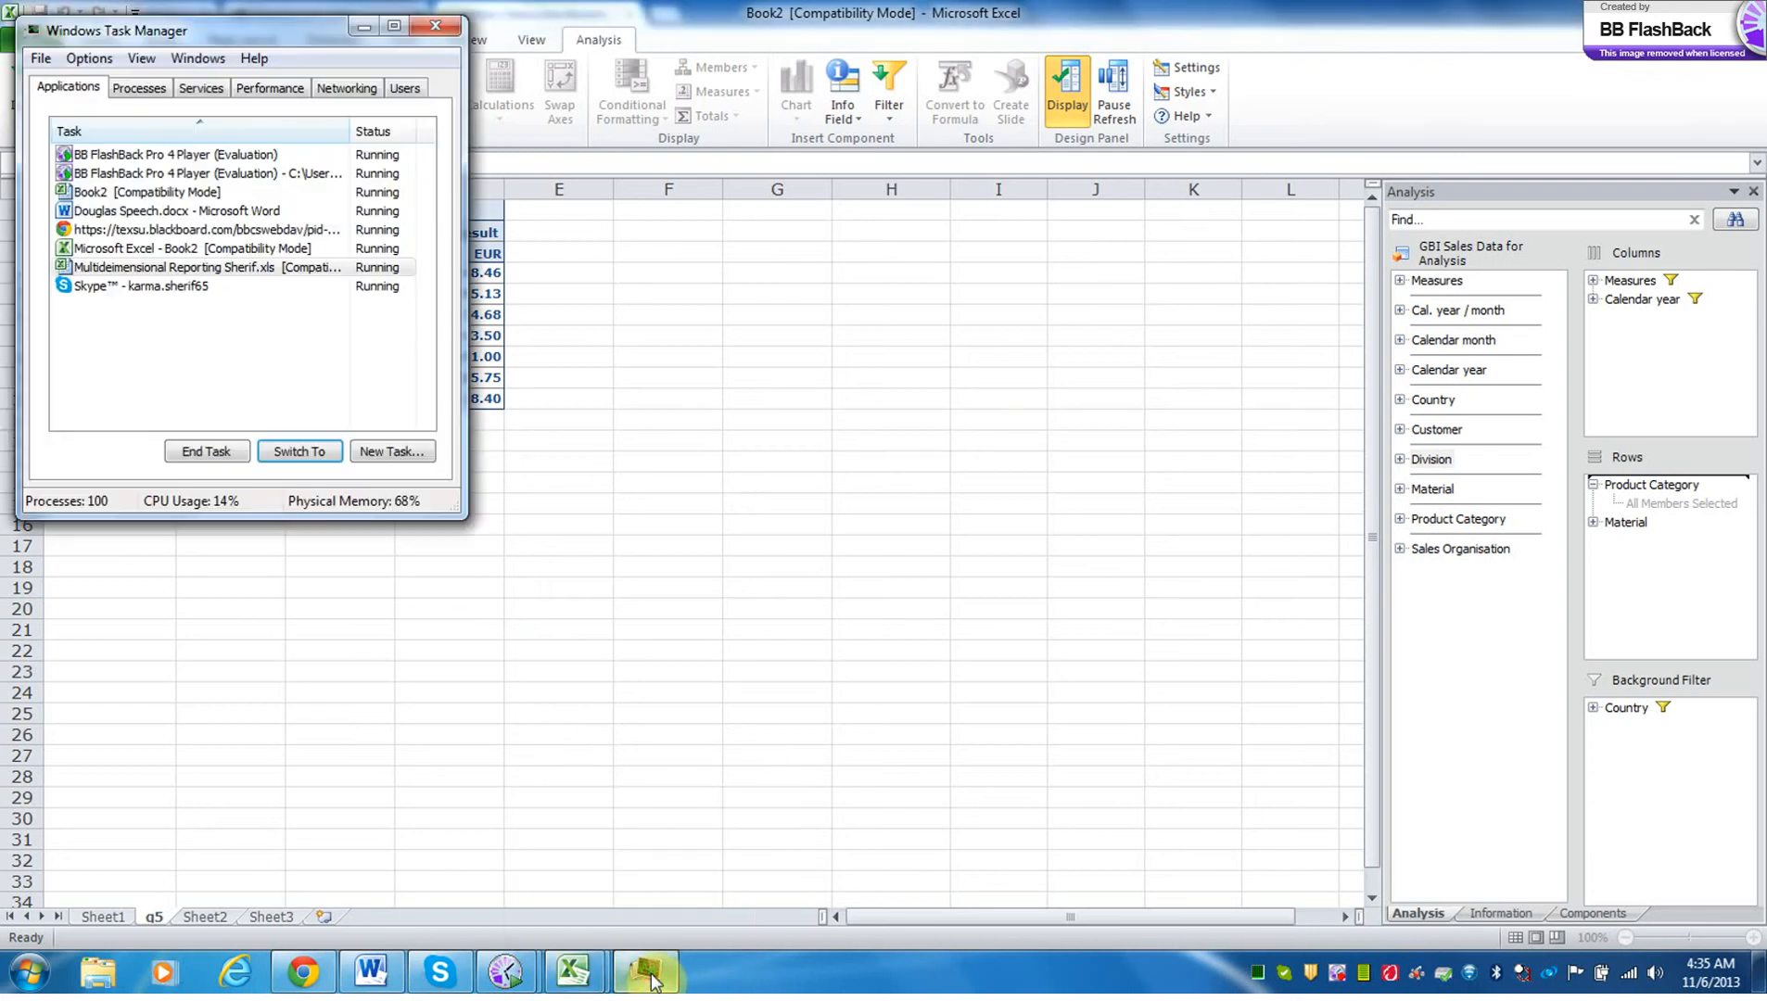
pyautogui.click(212, 451)
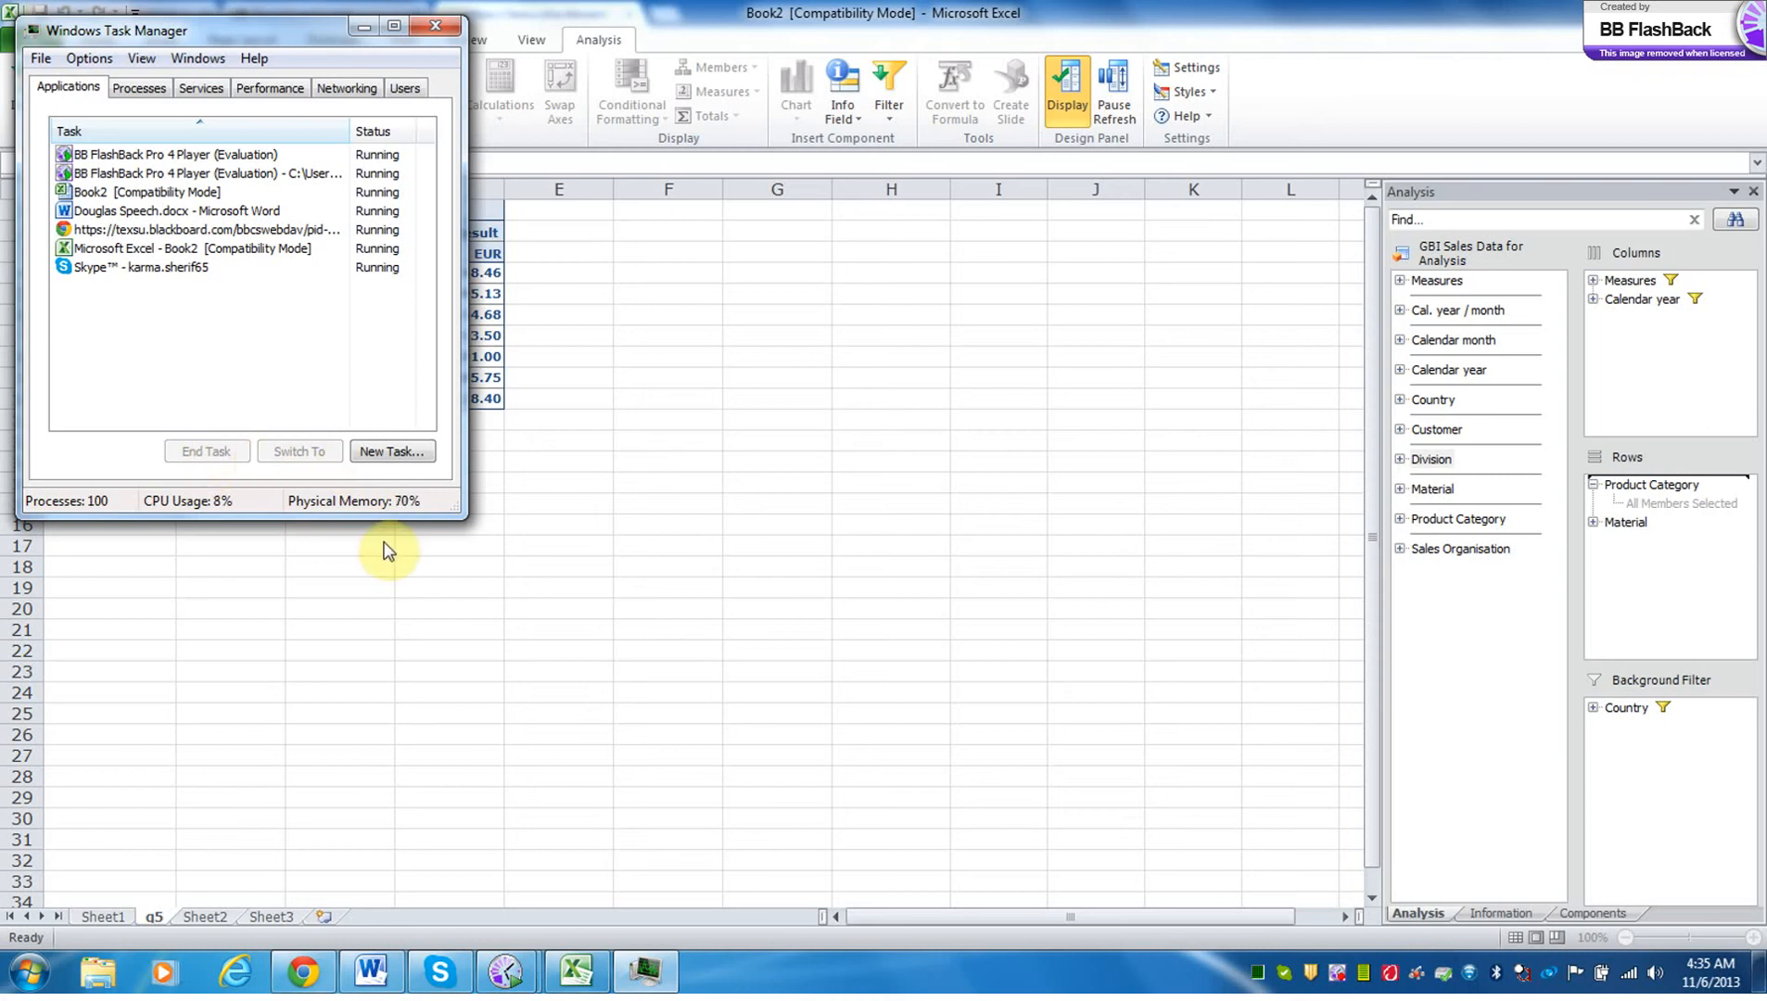
pyautogui.click(436, 33)
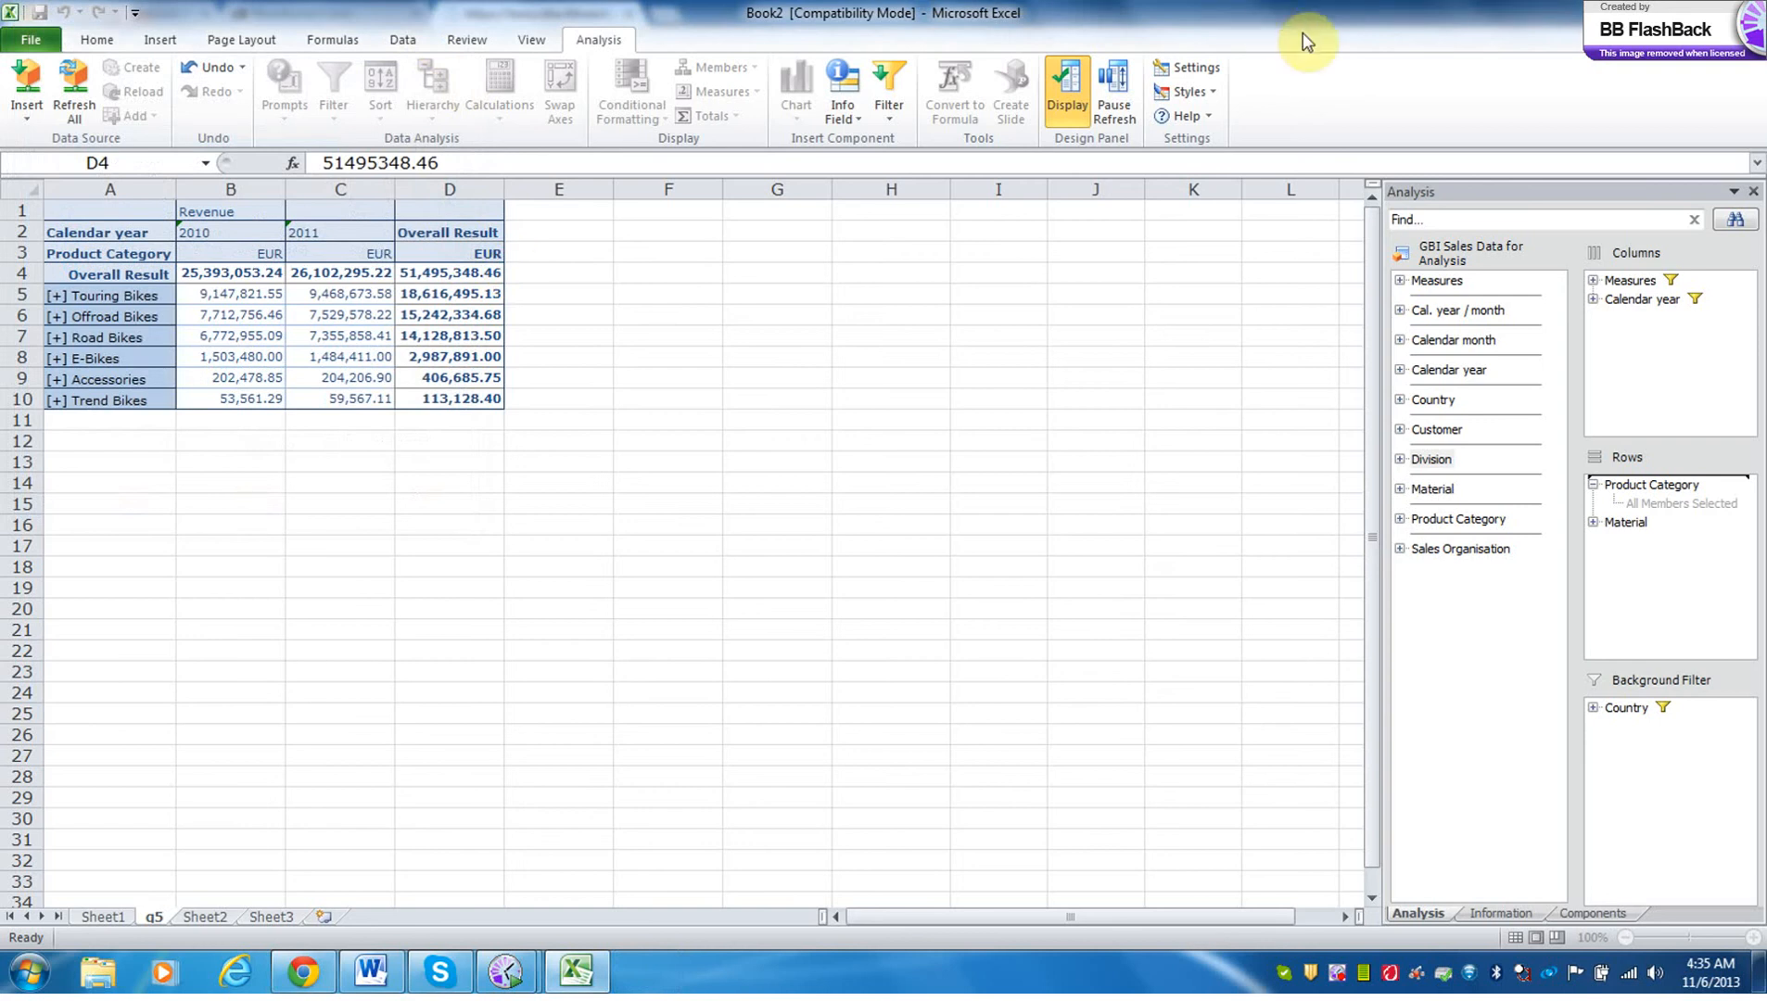
# Close the Multidimensional Reporting workbook without saving, and cancel the closing of Book2.
pyautogui.click(1739, 9)
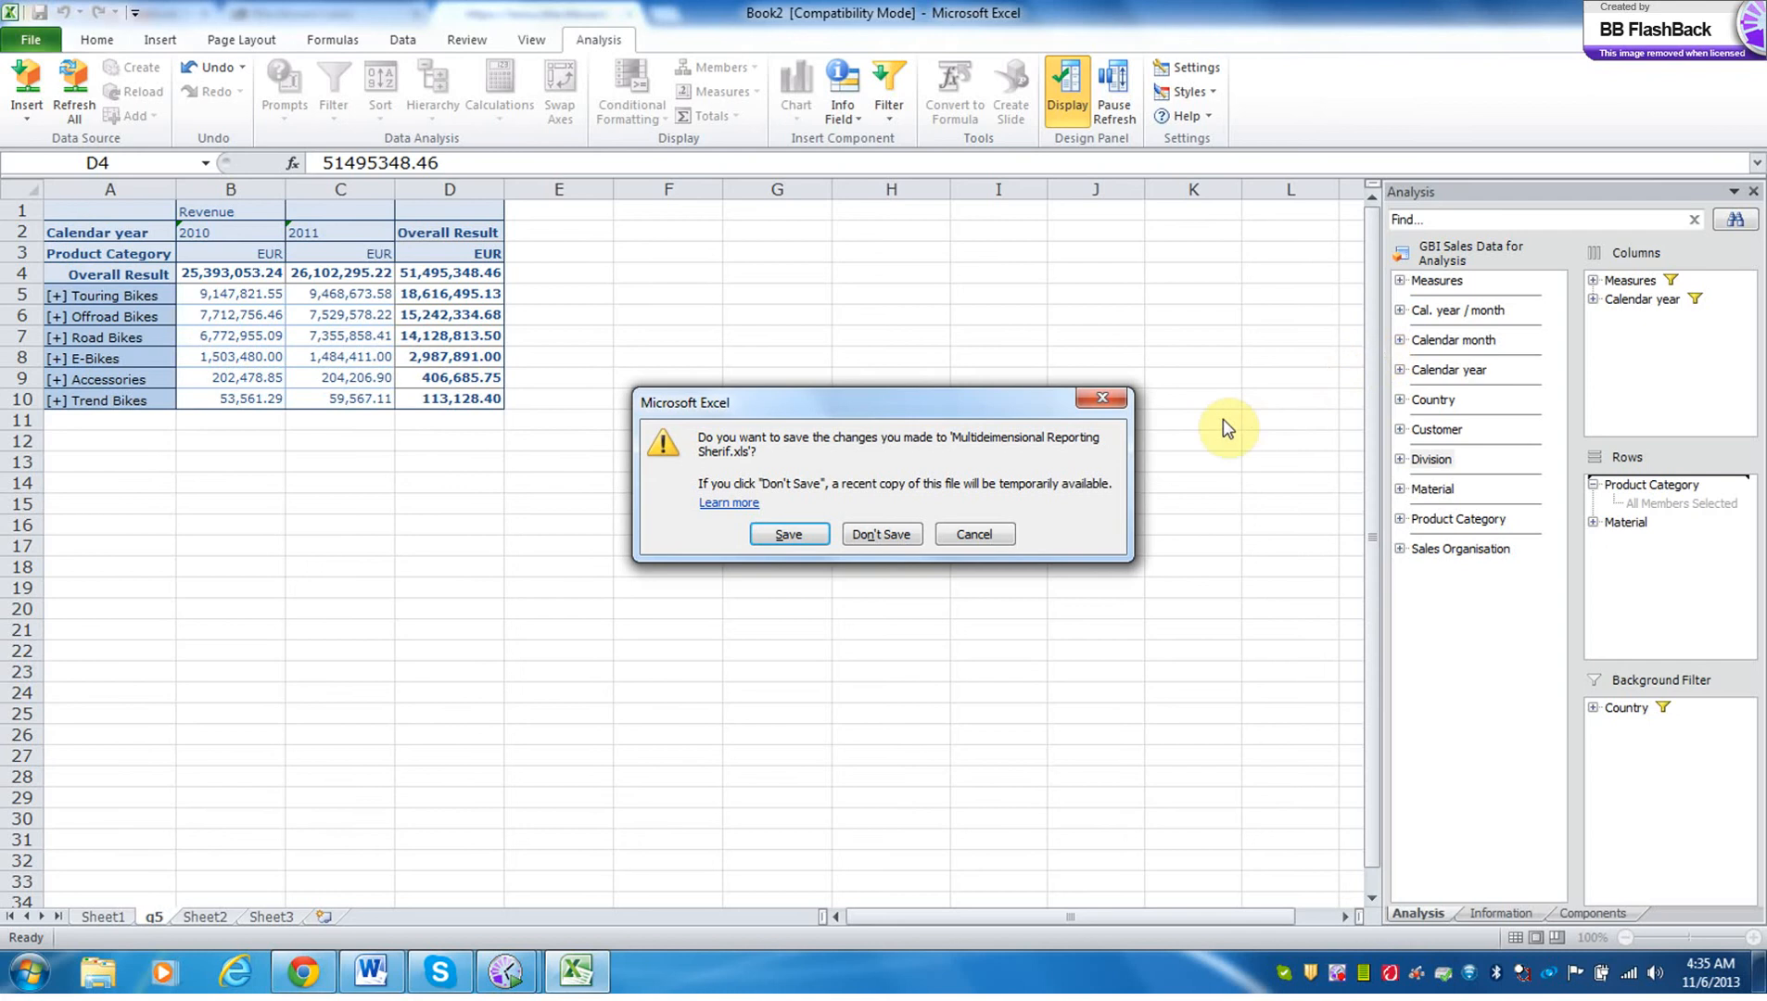
pyautogui.click(901, 535)
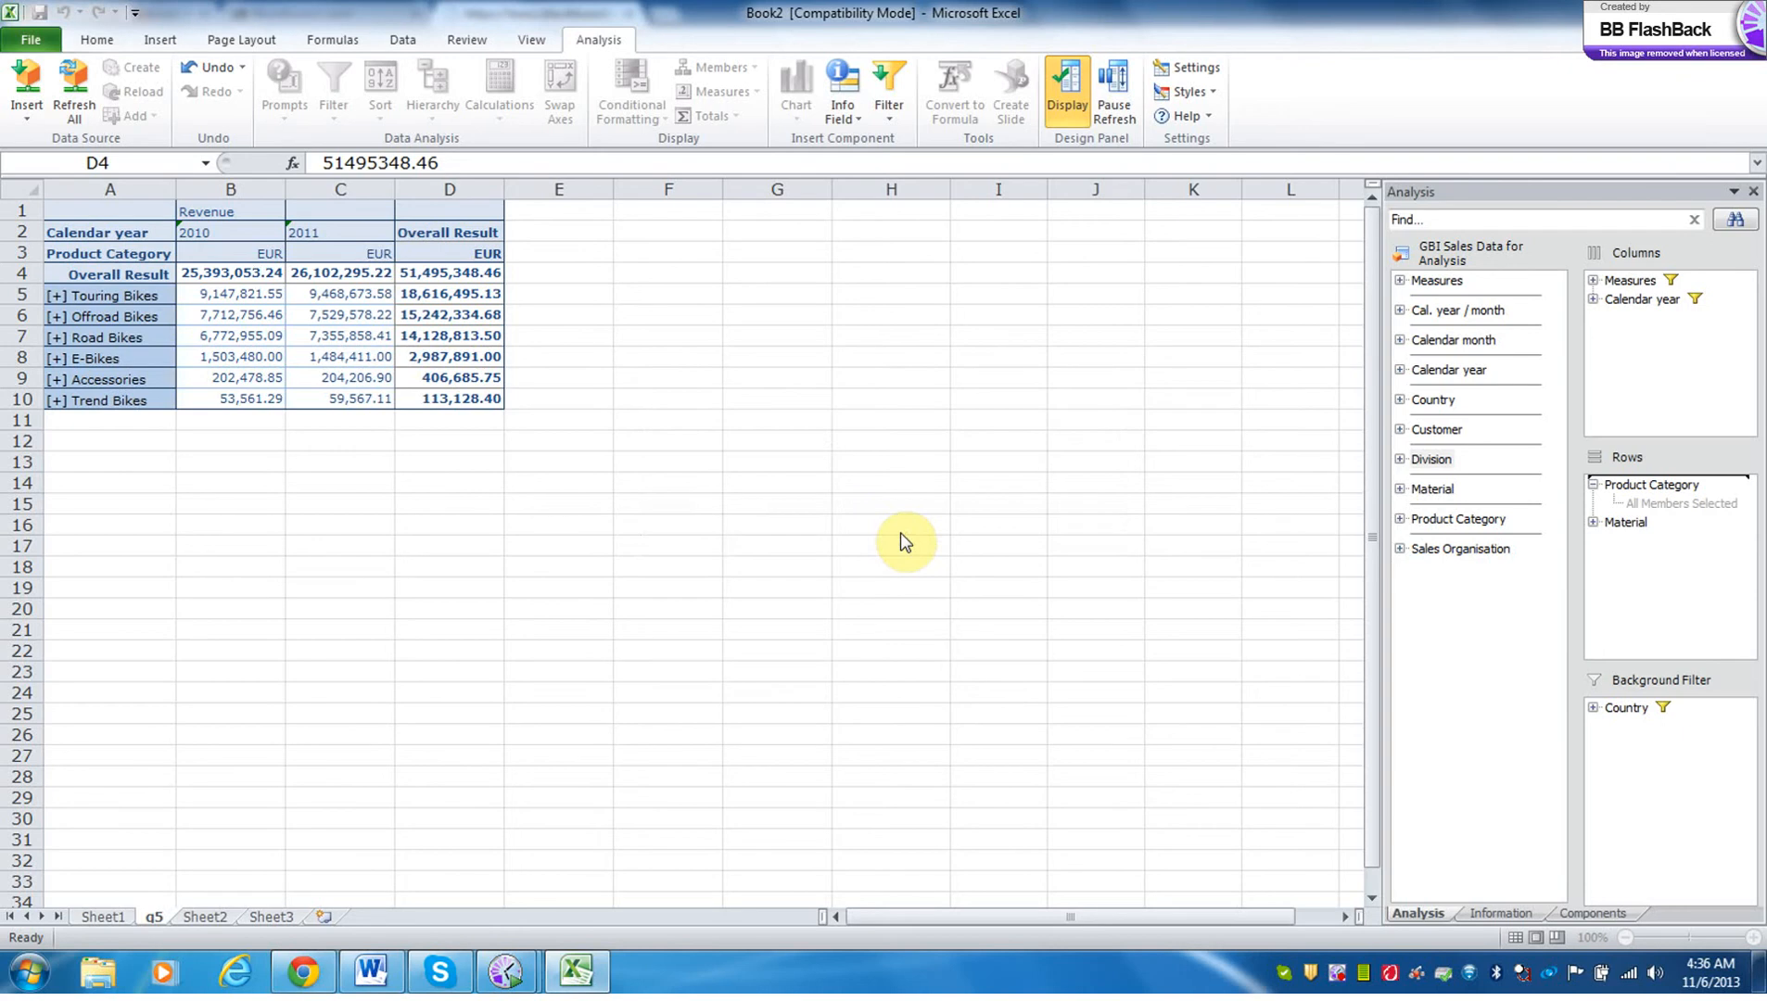
pyautogui.click(1745, 10)
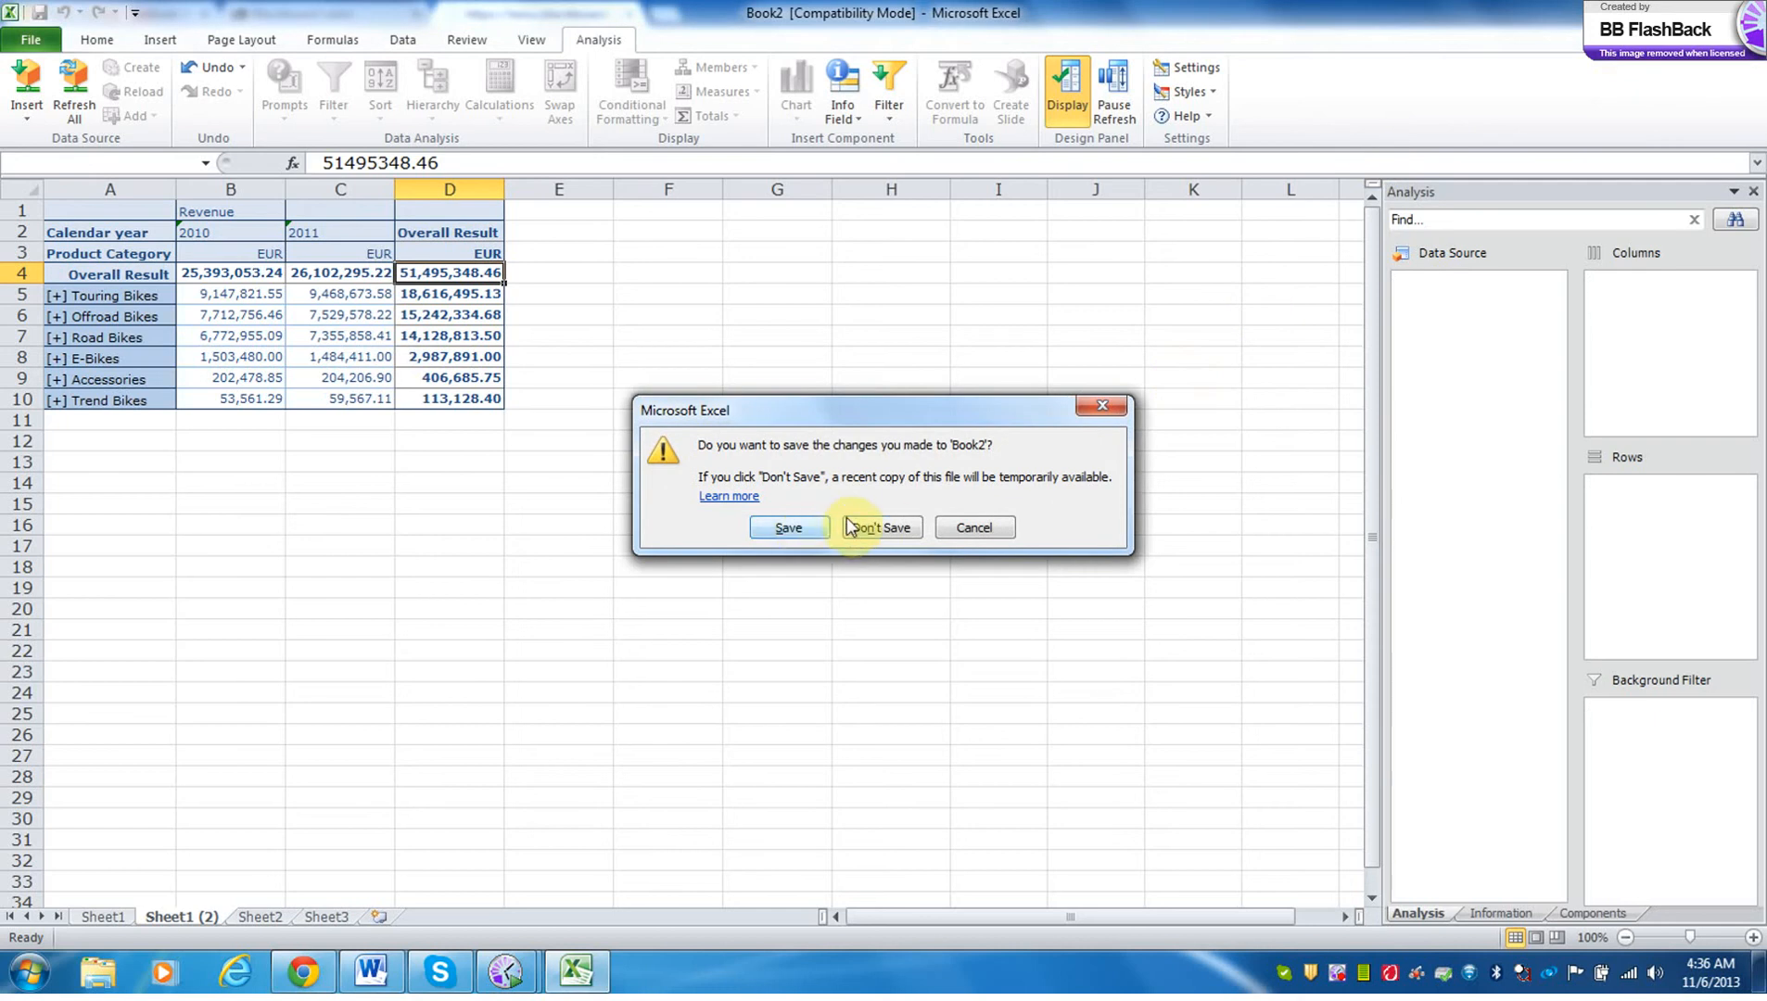
pyautogui.click(973, 527)
# Try to insert the GBI Sales Data for Analysis [BI EXERCISE] data source at cell C6 of Book2, dismissing the overlap message.
pyautogui.click(338, 320)
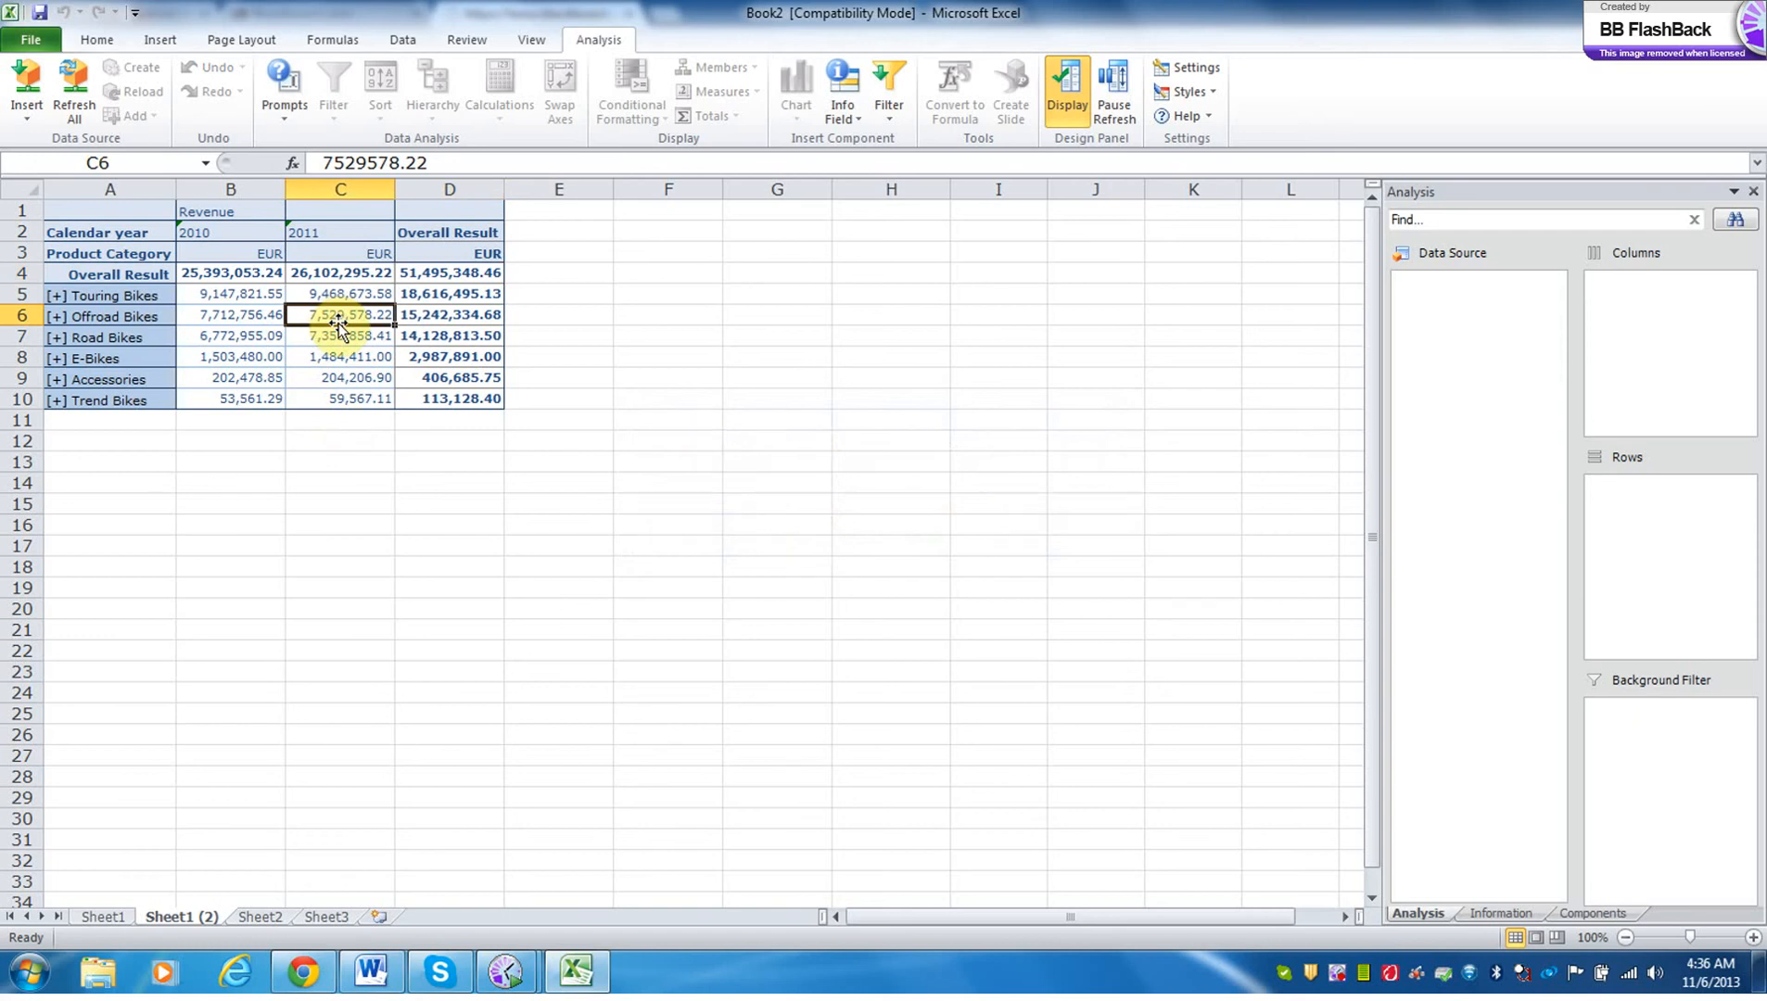
pyautogui.click(29, 110)
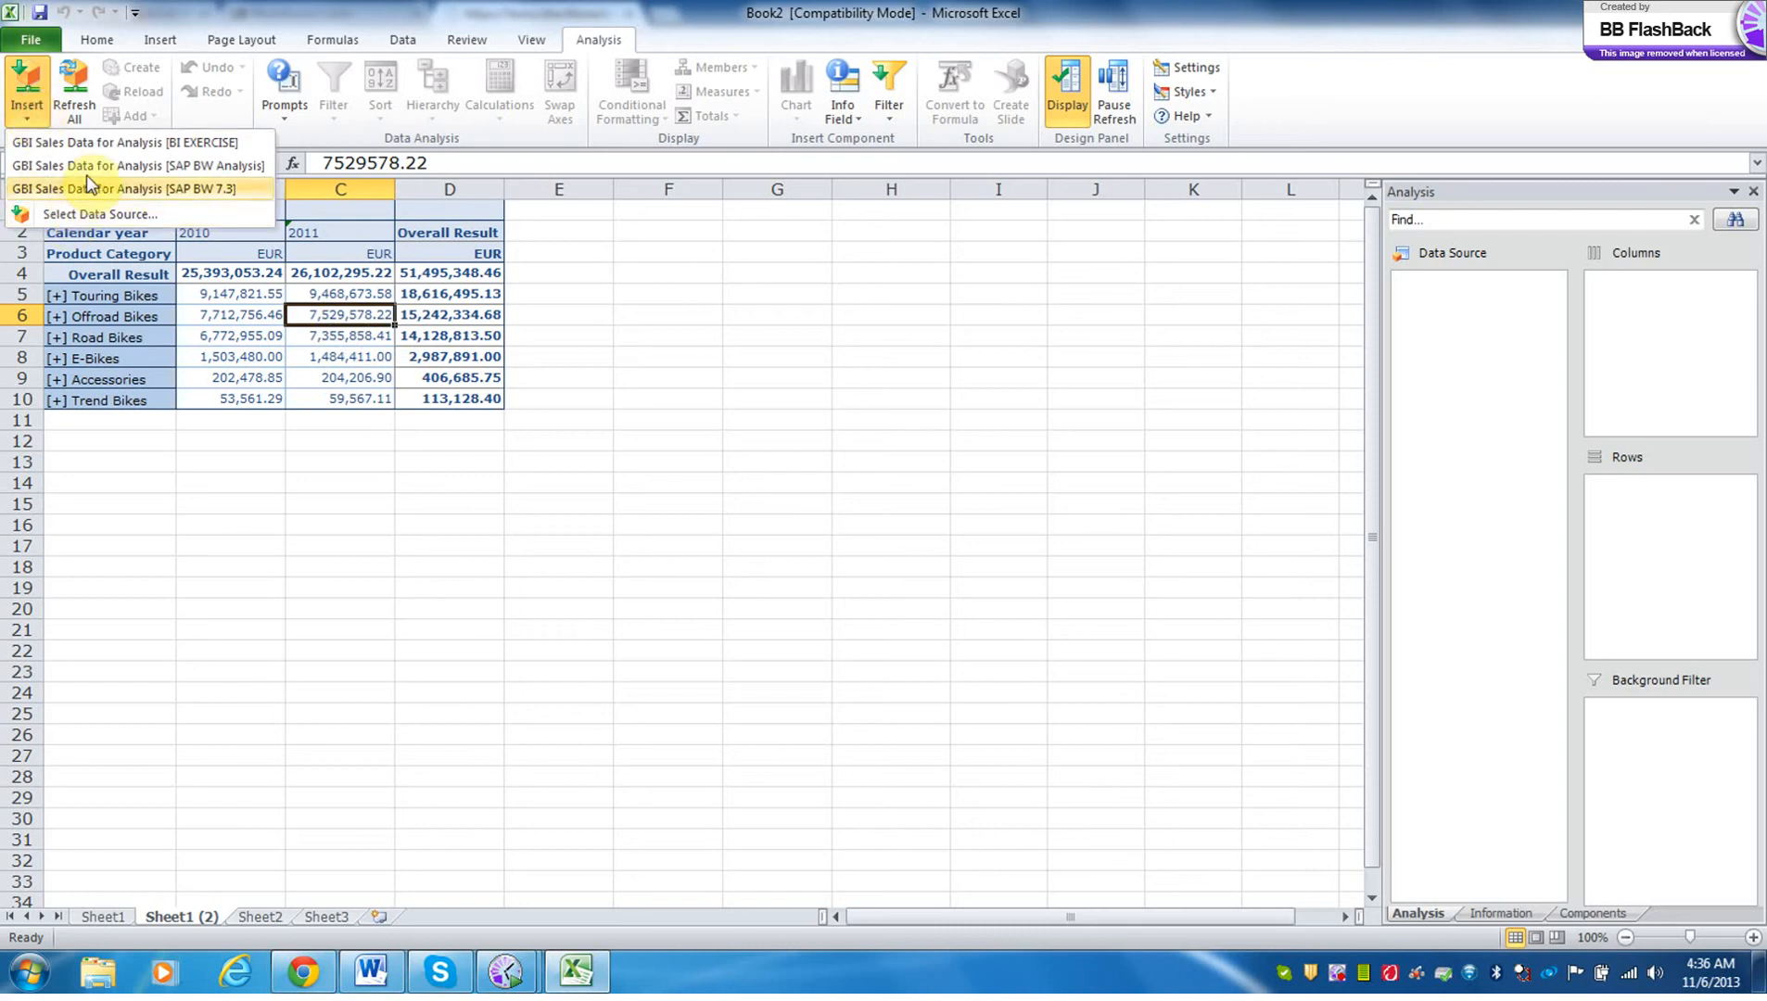
pyautogui.click(103, 146)
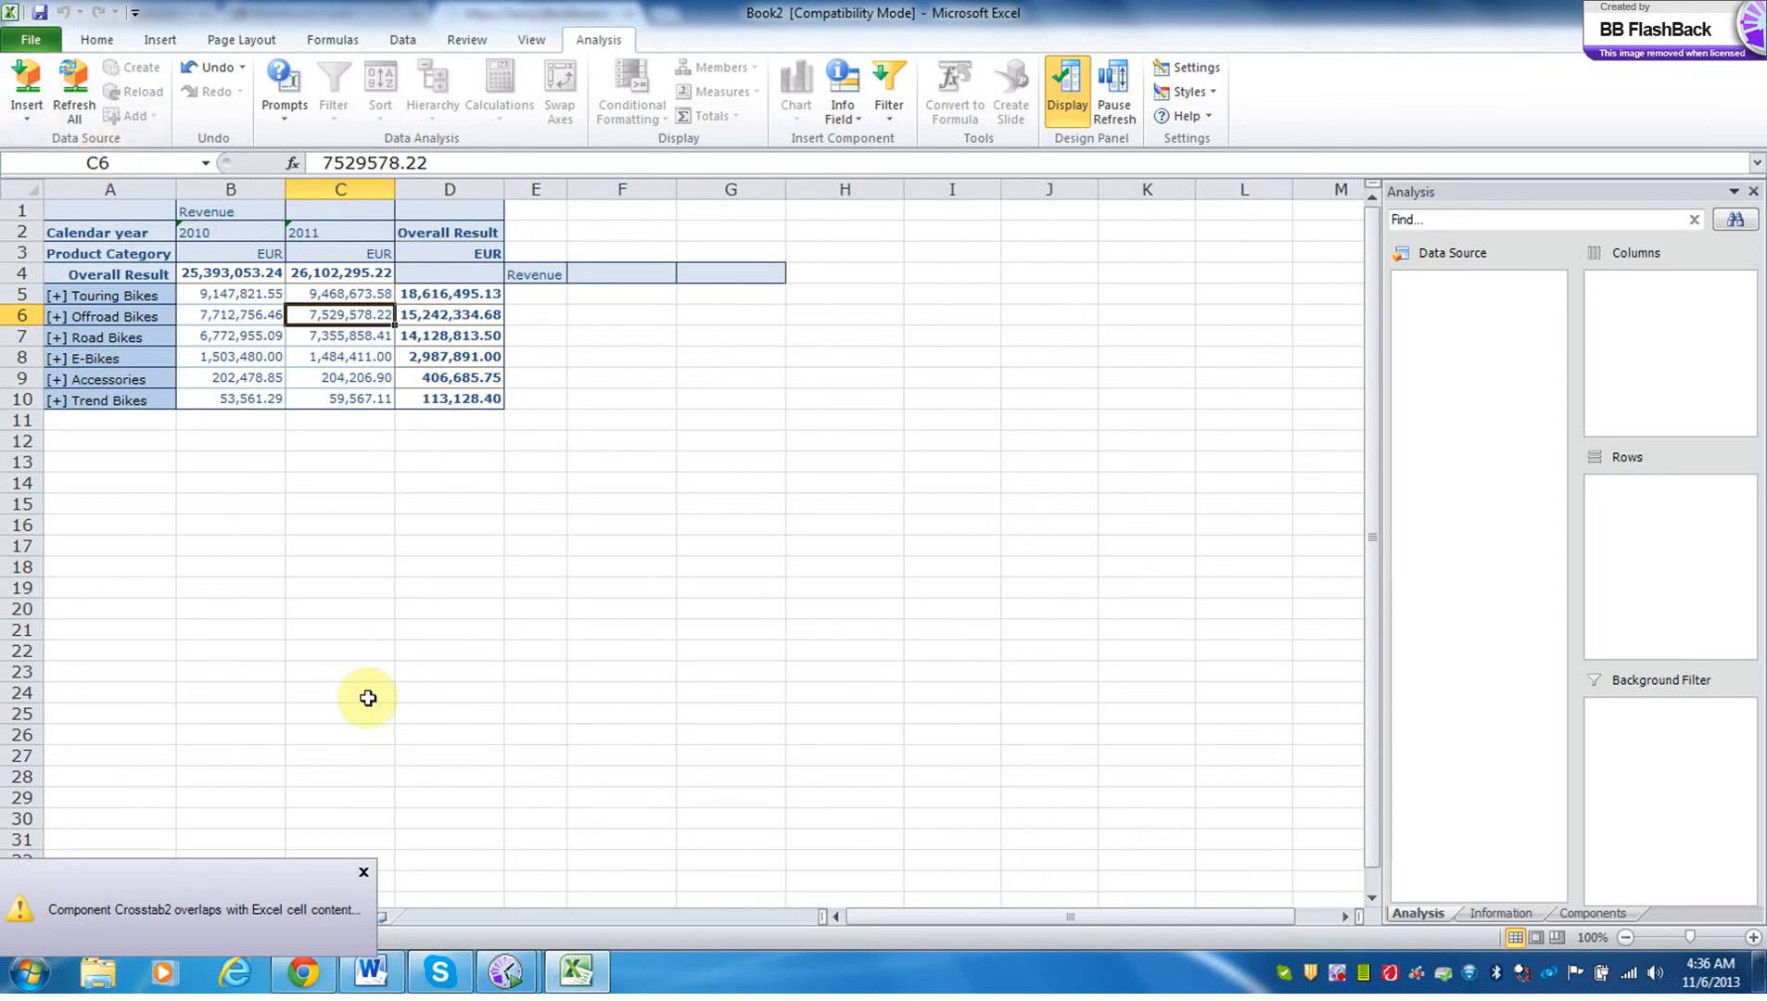
pyautogui.click(366, 874)
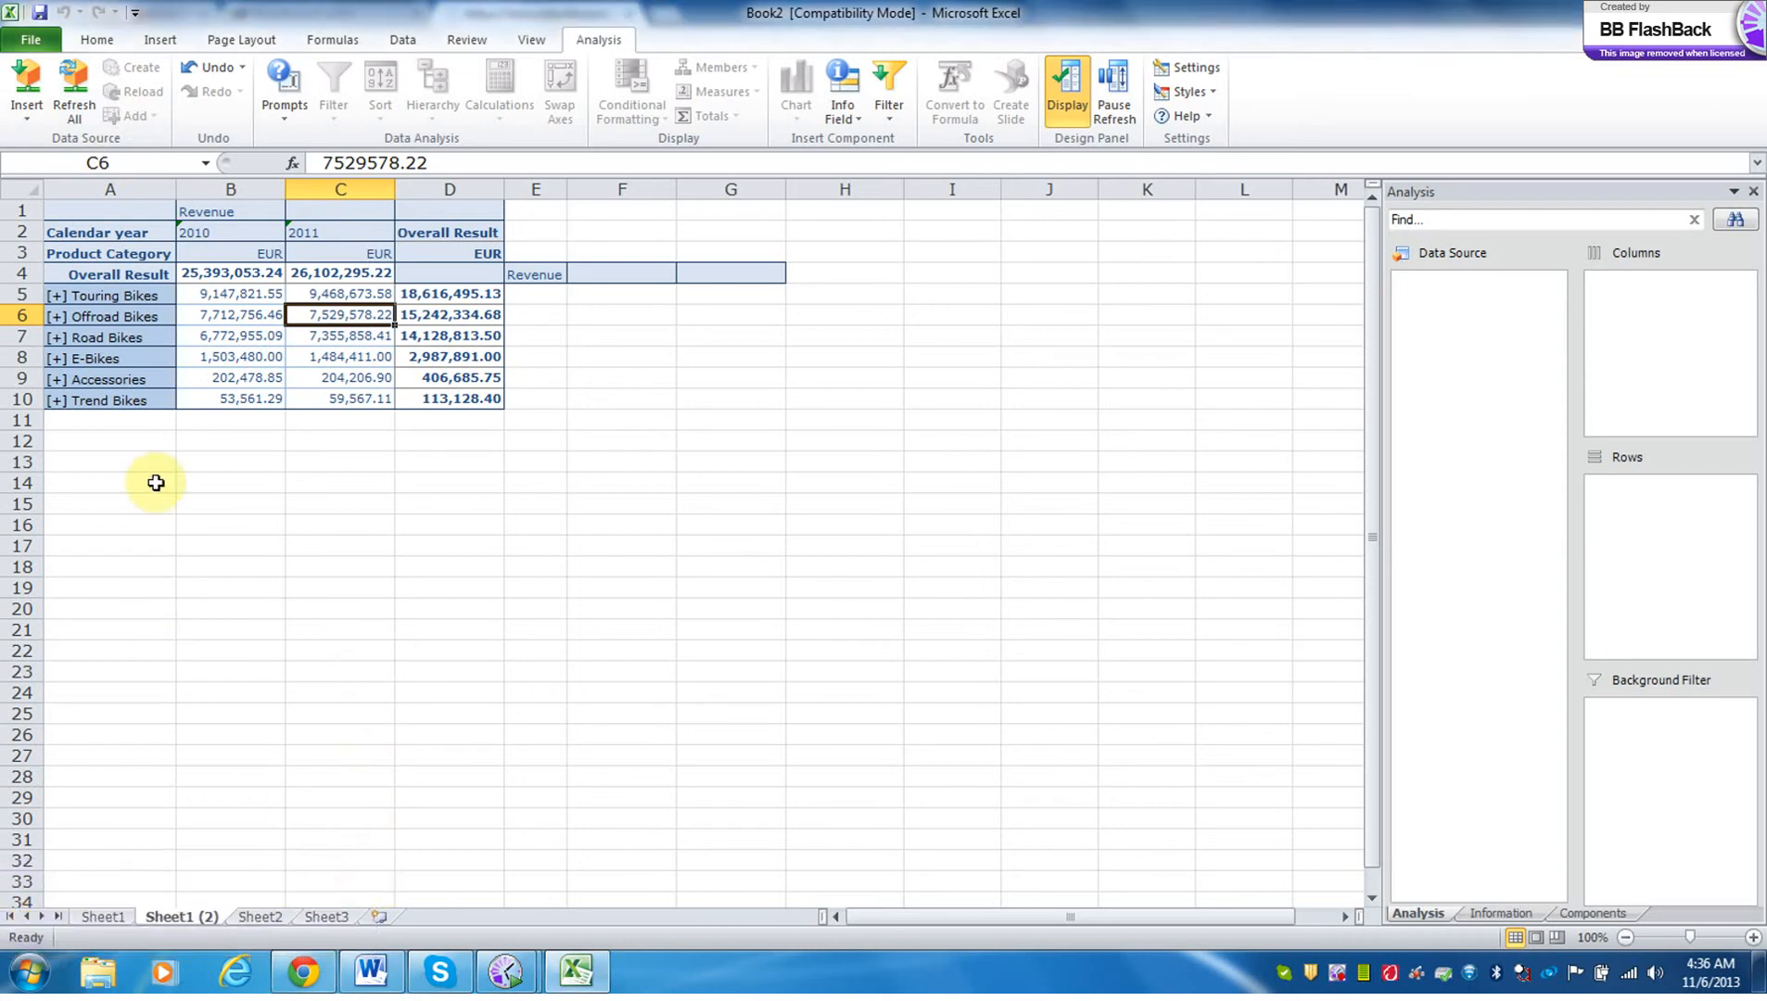
# Close Book2 without saving its changes.
pyautogui.click(33, 42)
pyautogui.click(63, 167)
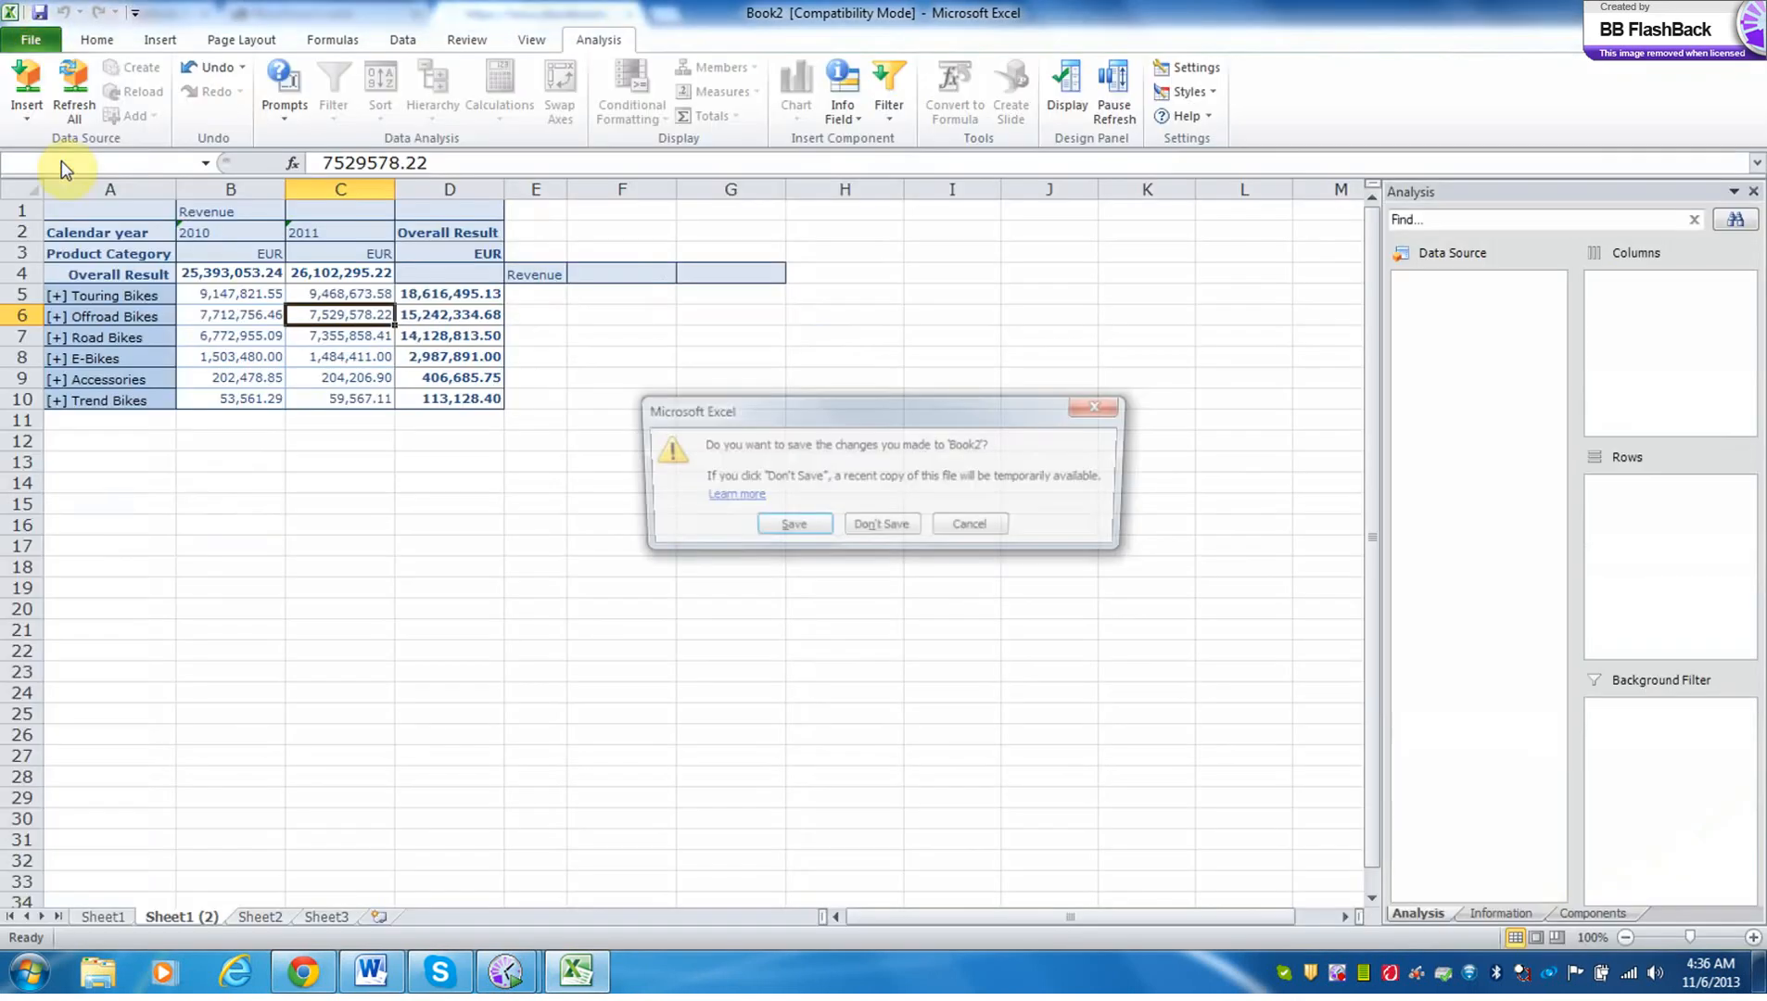
pyautogui.click(881, 527)
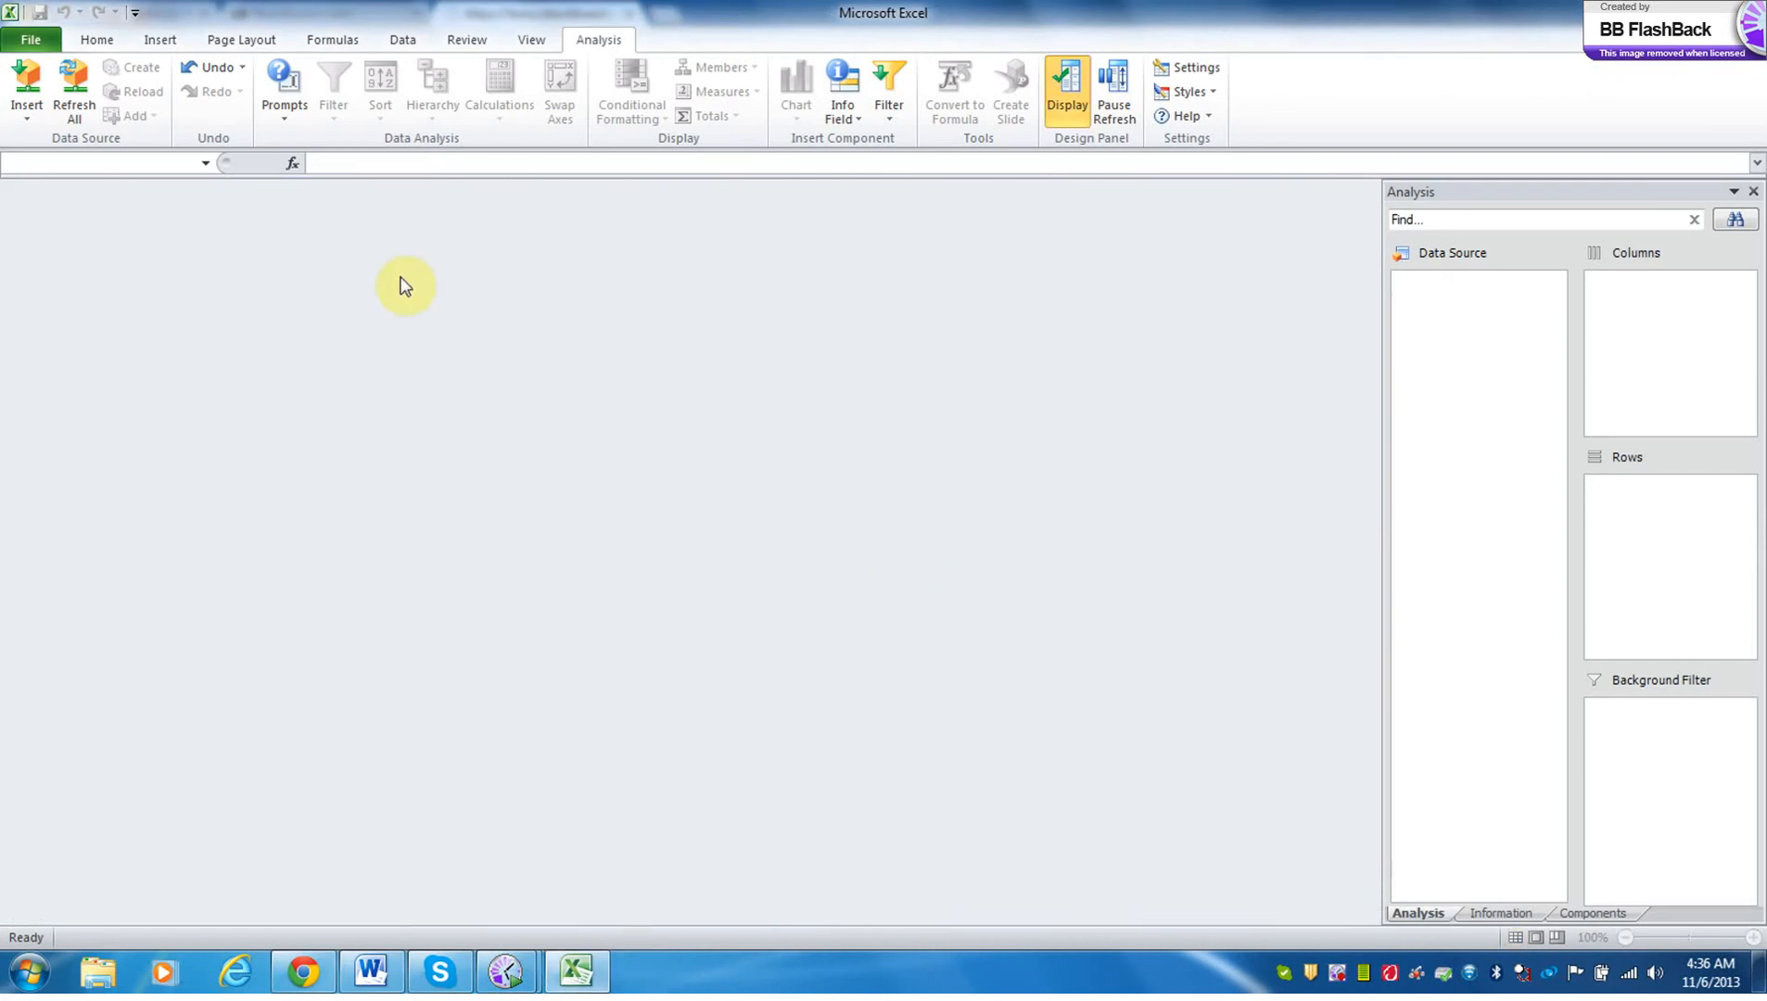
# Try twice to insert the GBI Sales Data for Analysis [BI EXERCISE] data source without an open workbook, restarting the add-in after each exception.
pyautogui.click(15, 110)
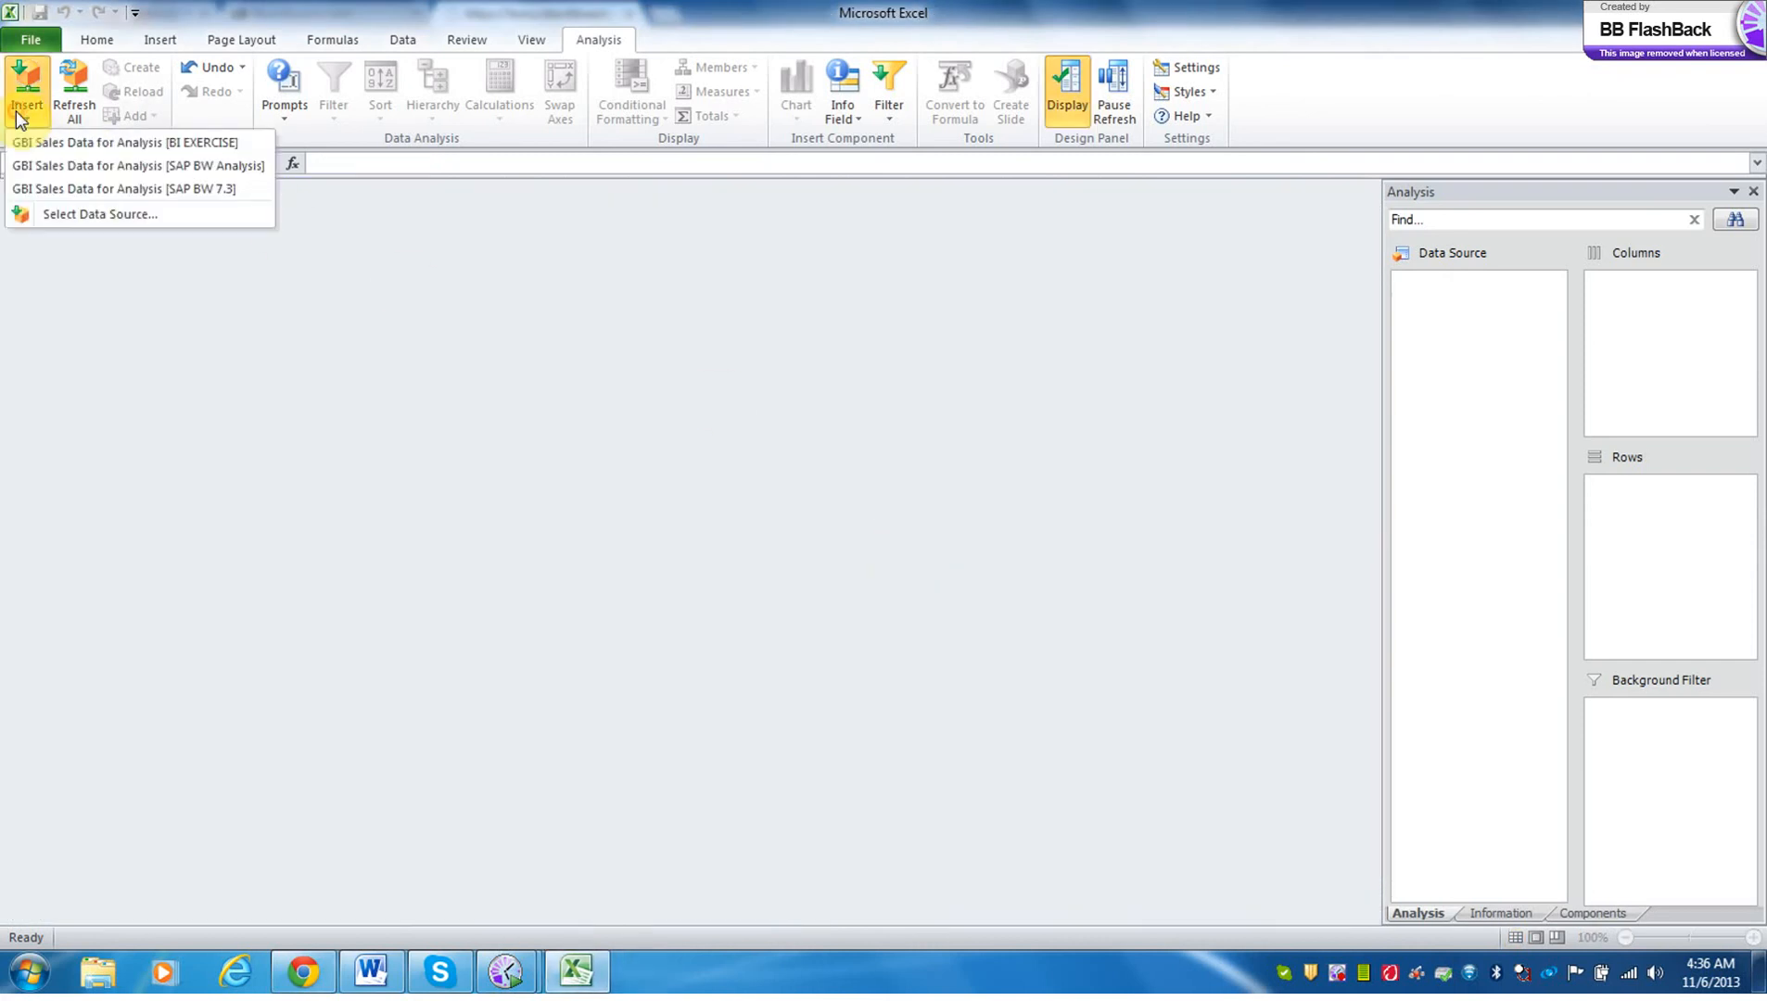
pyautogui.click(38, 147)
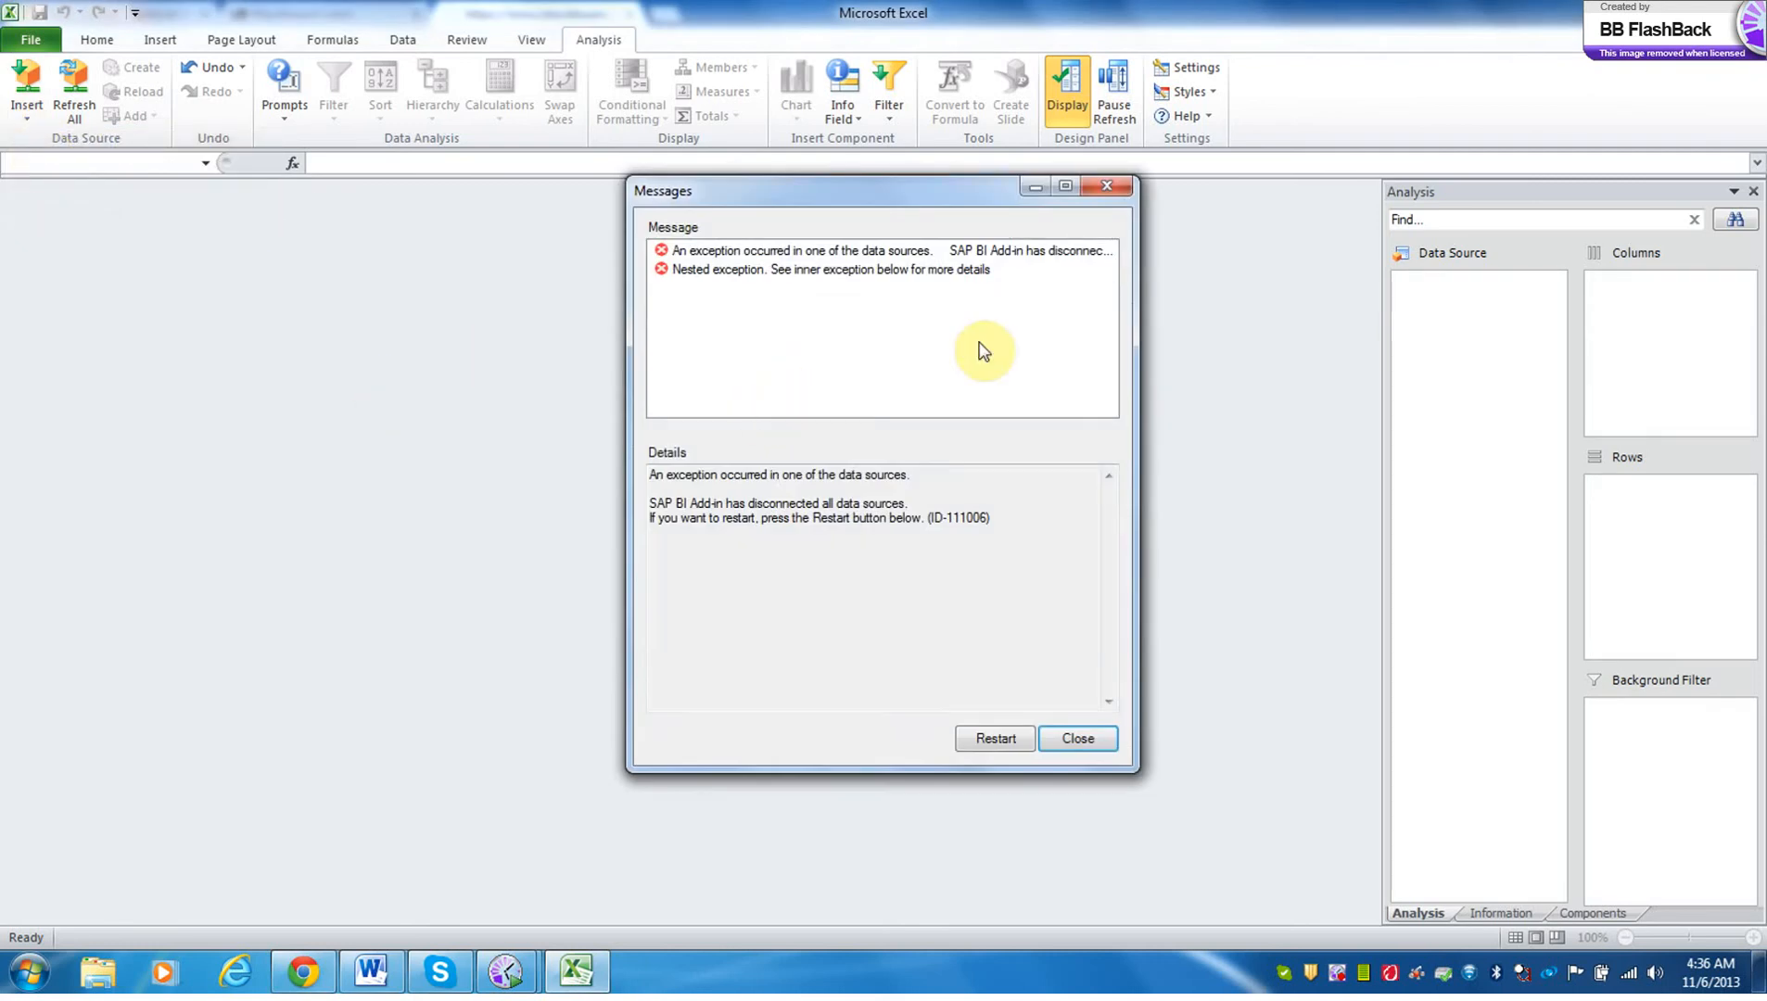
pyautogui.click(1009, 743)
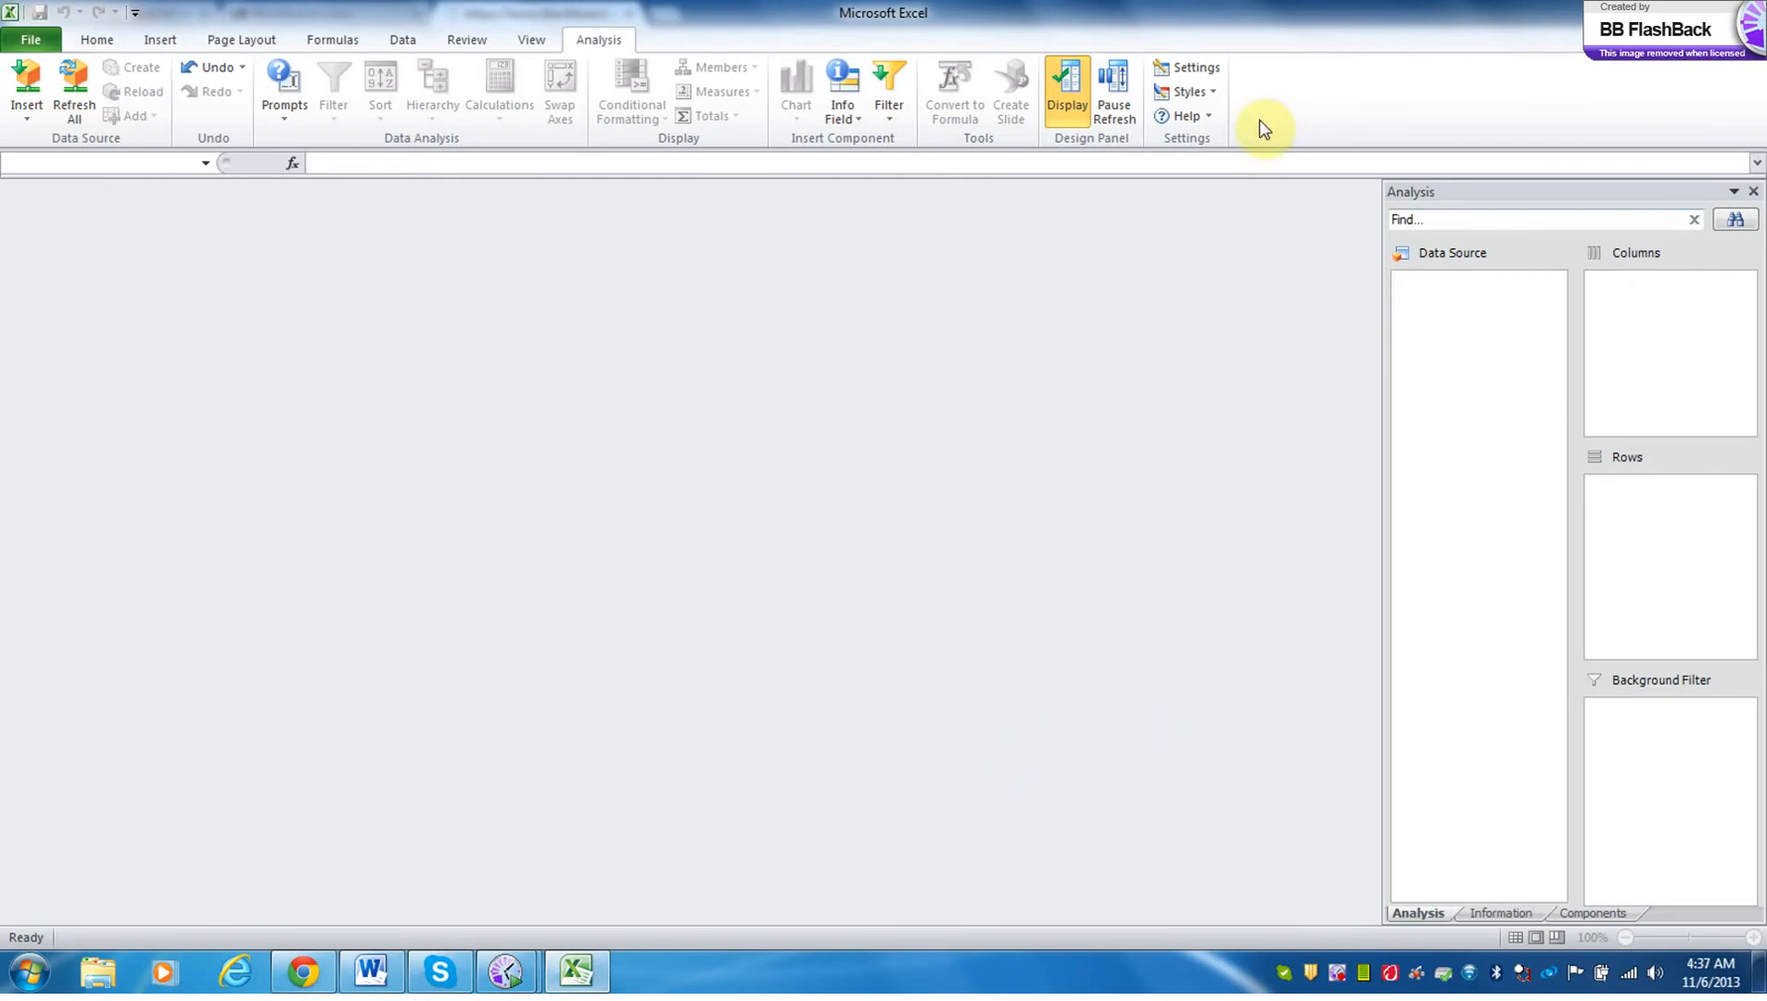
pyautogui.click(28, 102)
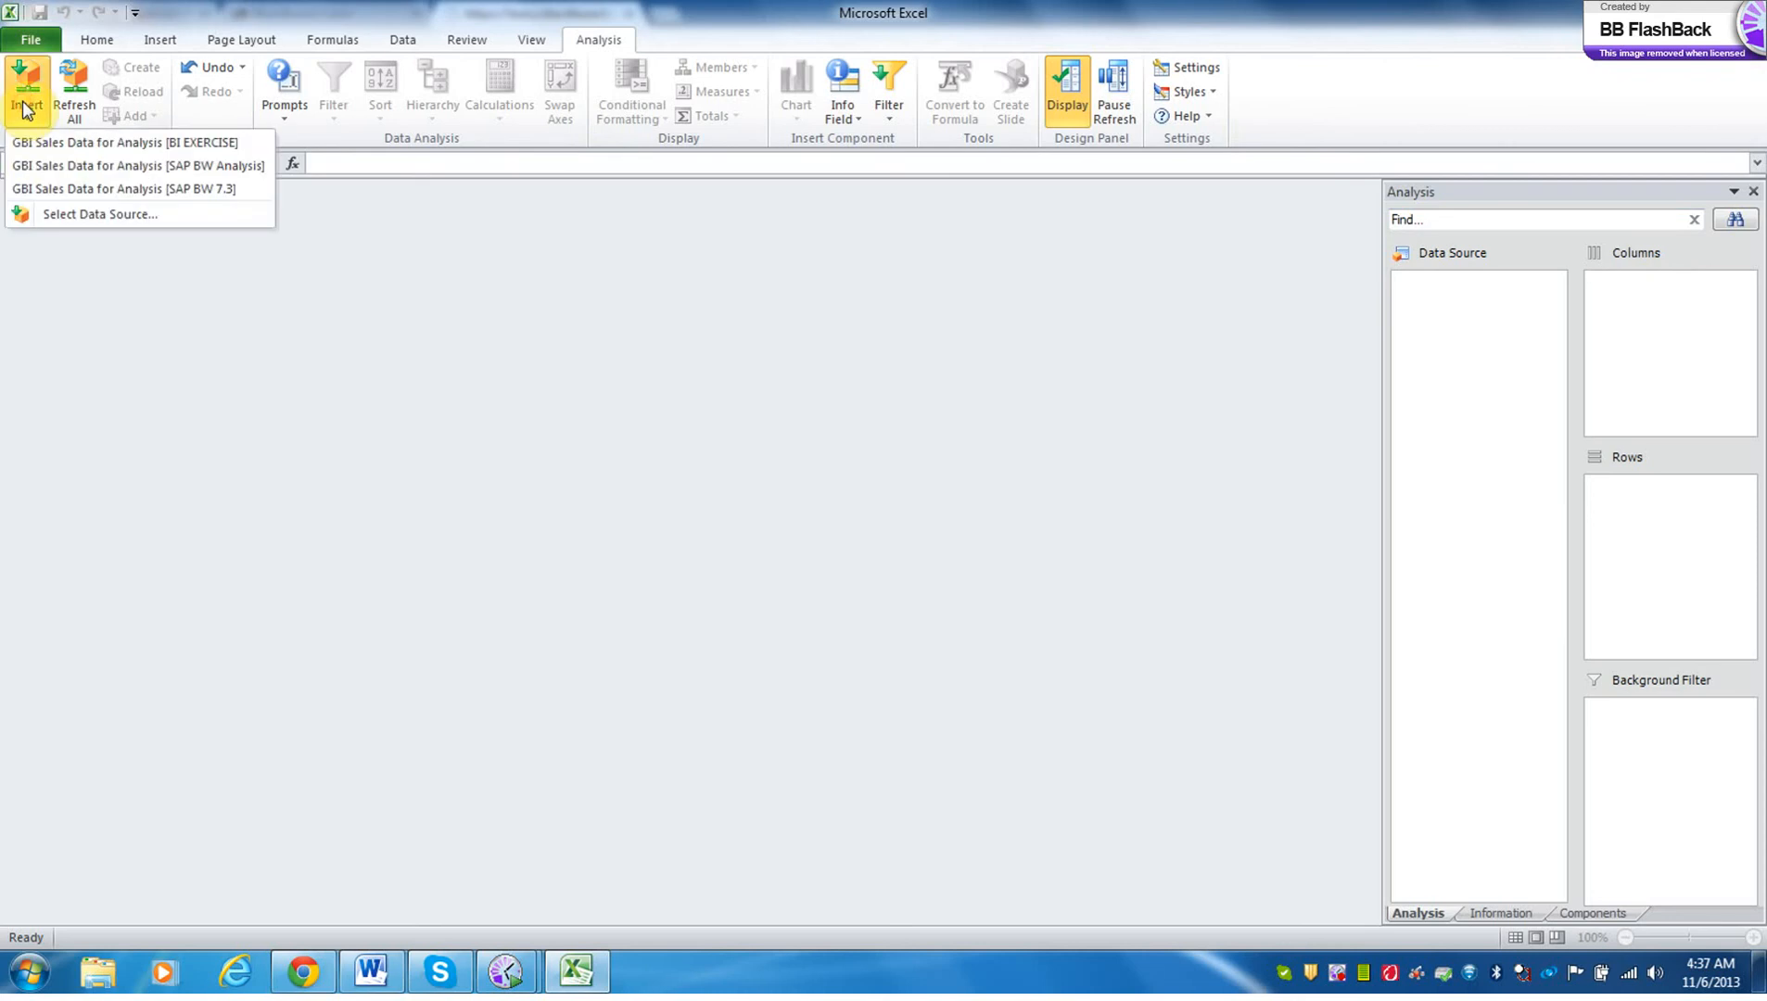
pyautogui.click(44, 145)
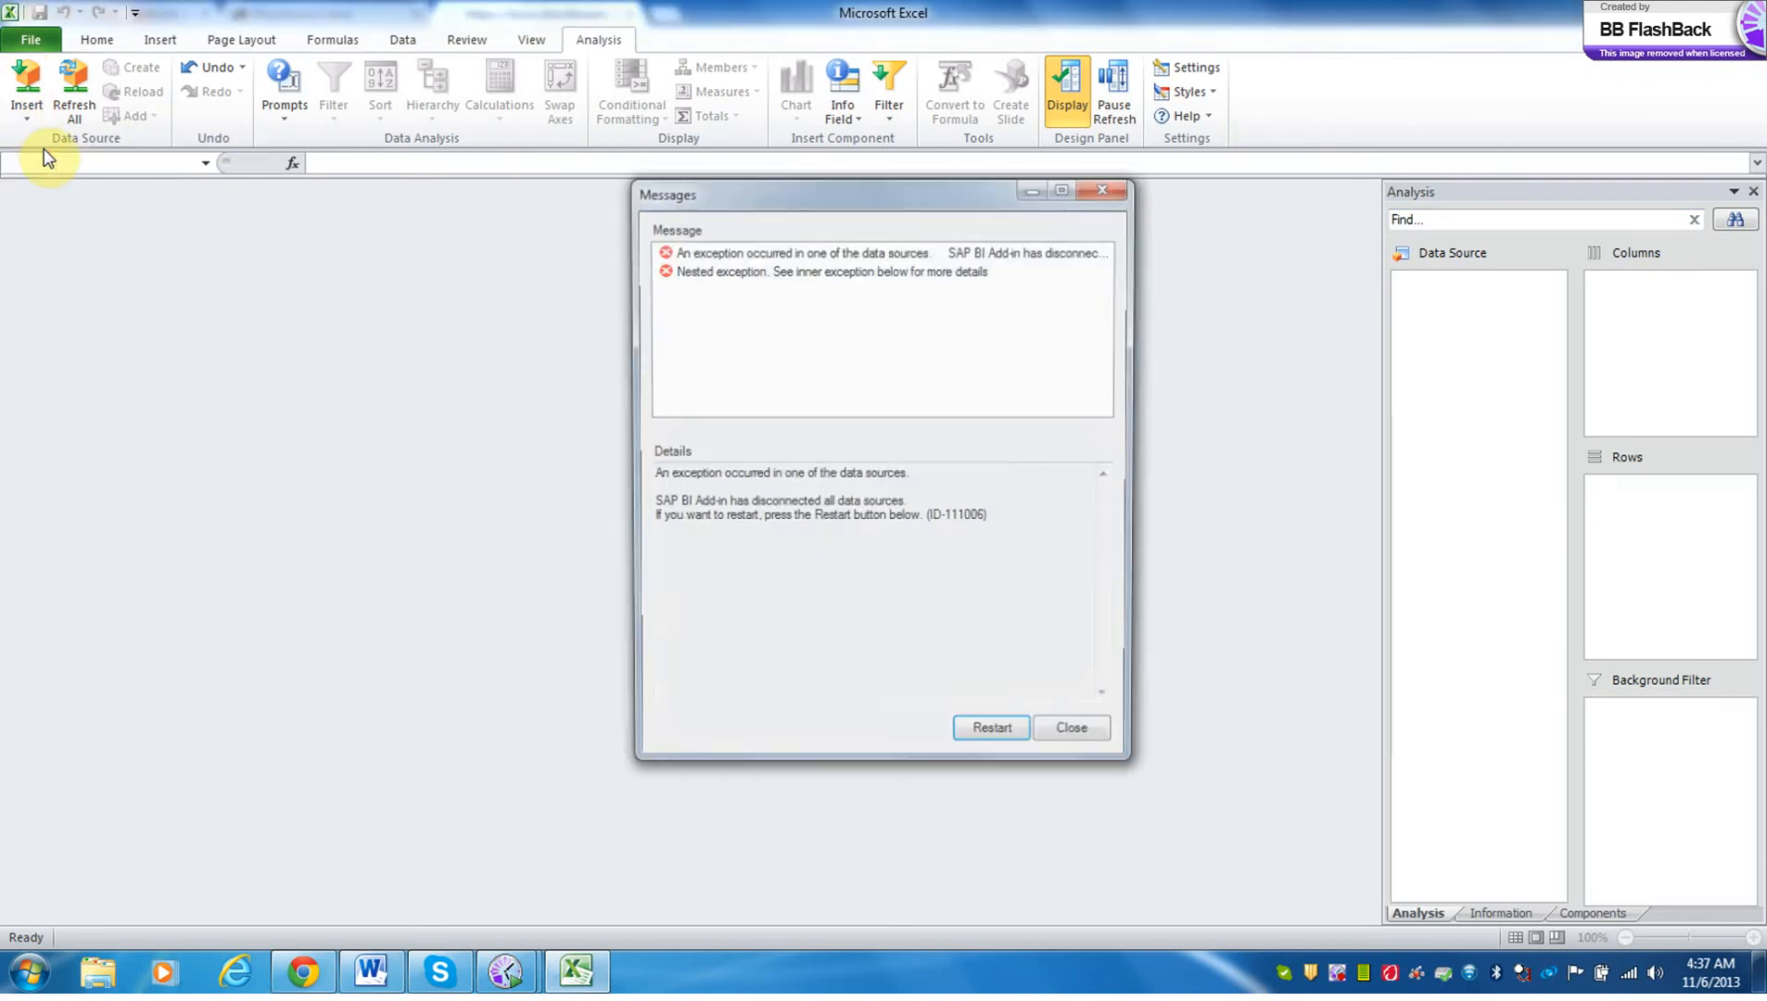
pyautogui.click(999, 739)
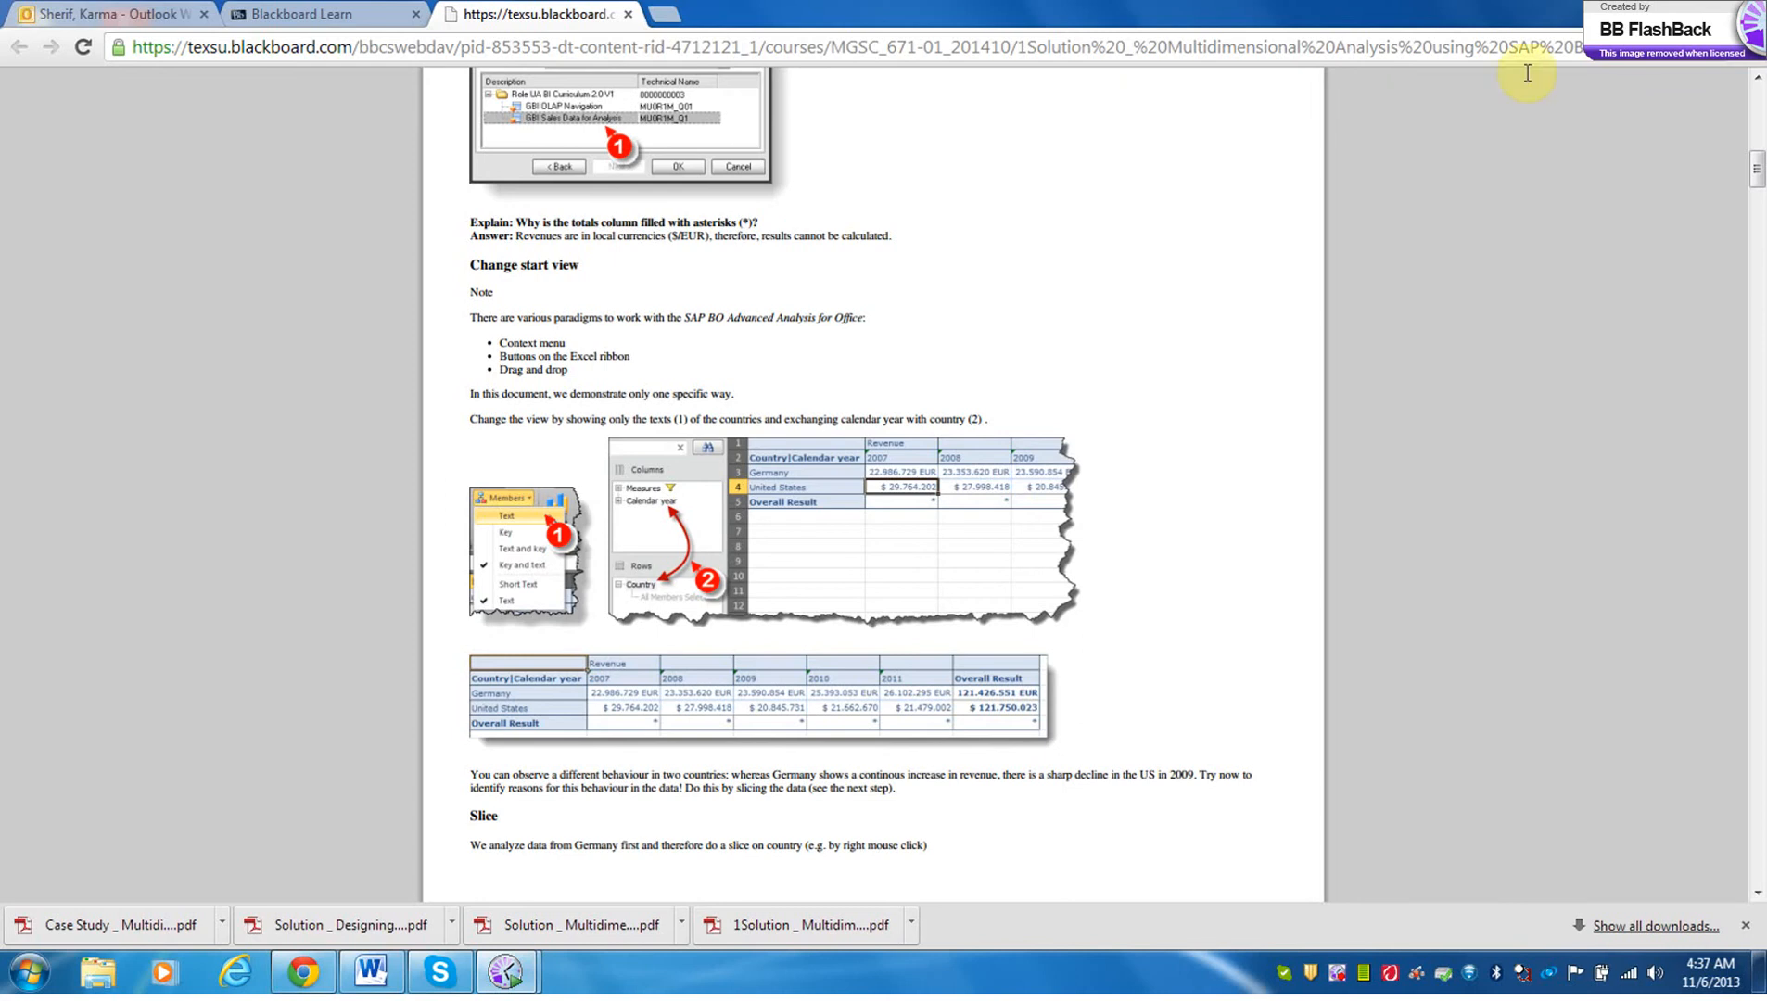
# Launch Analysis for Microsoft Excel from the SAP BusinessObjects Analysis programs.
pyautogui.click(25, 981)
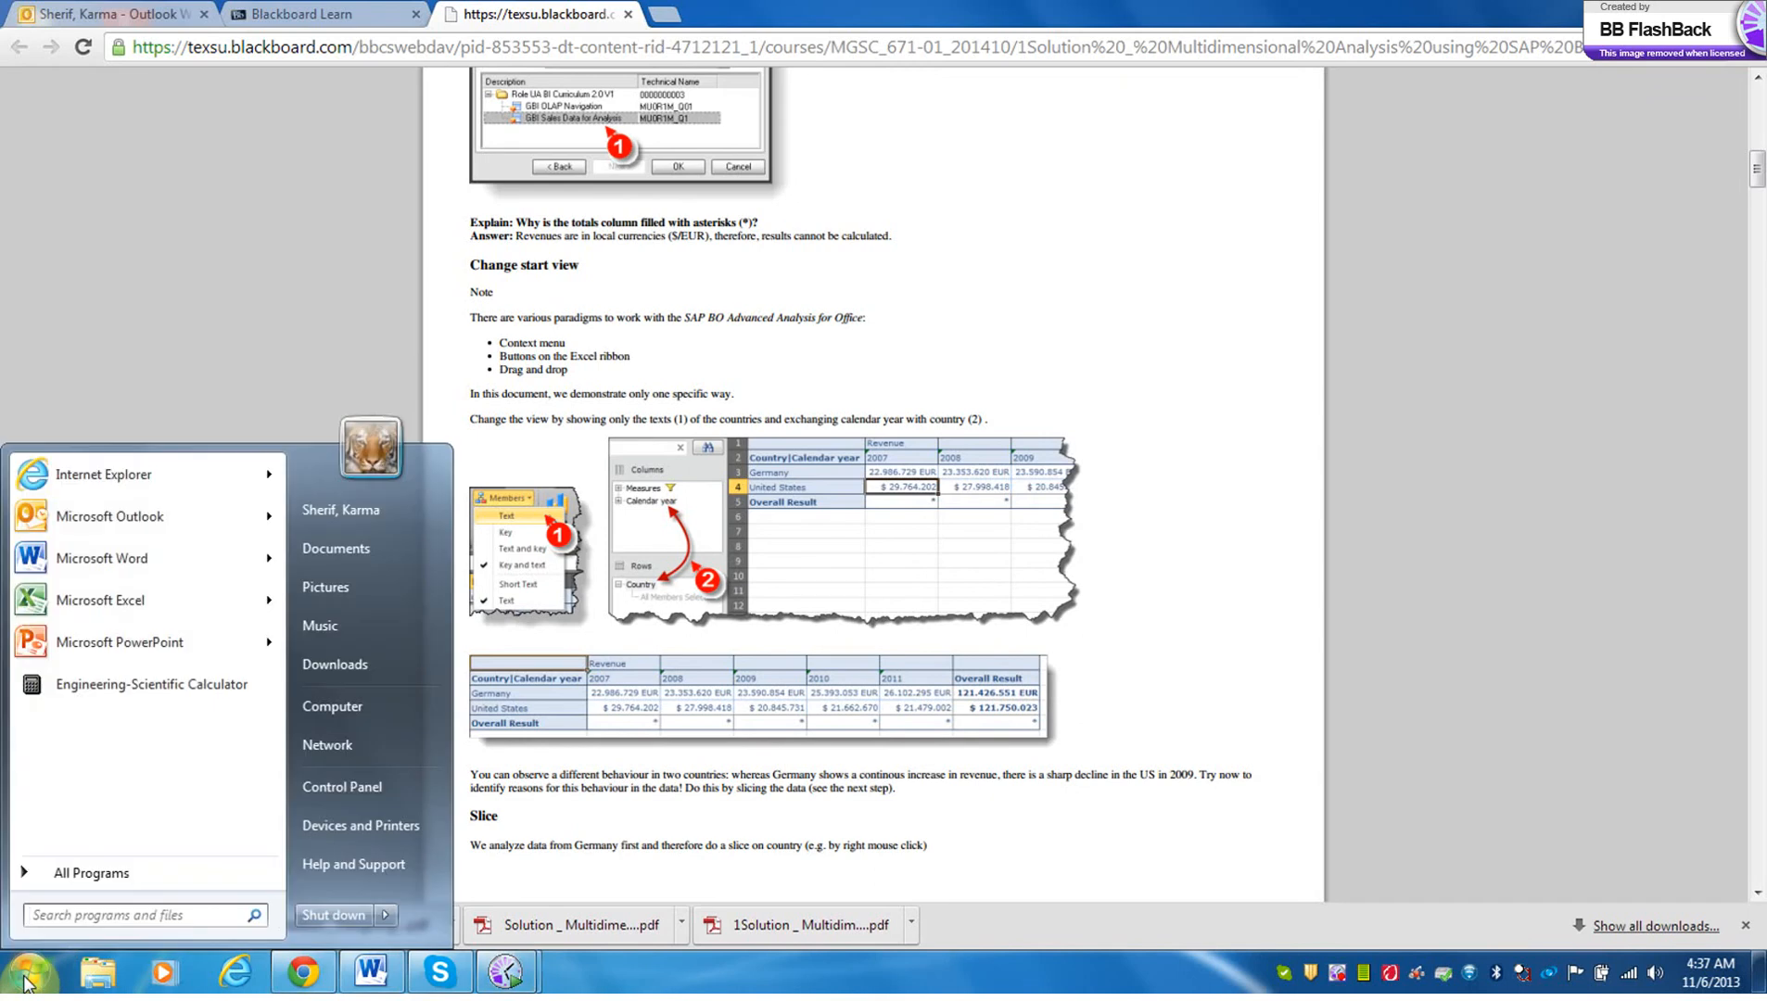
pyautogui.click(79, 876)
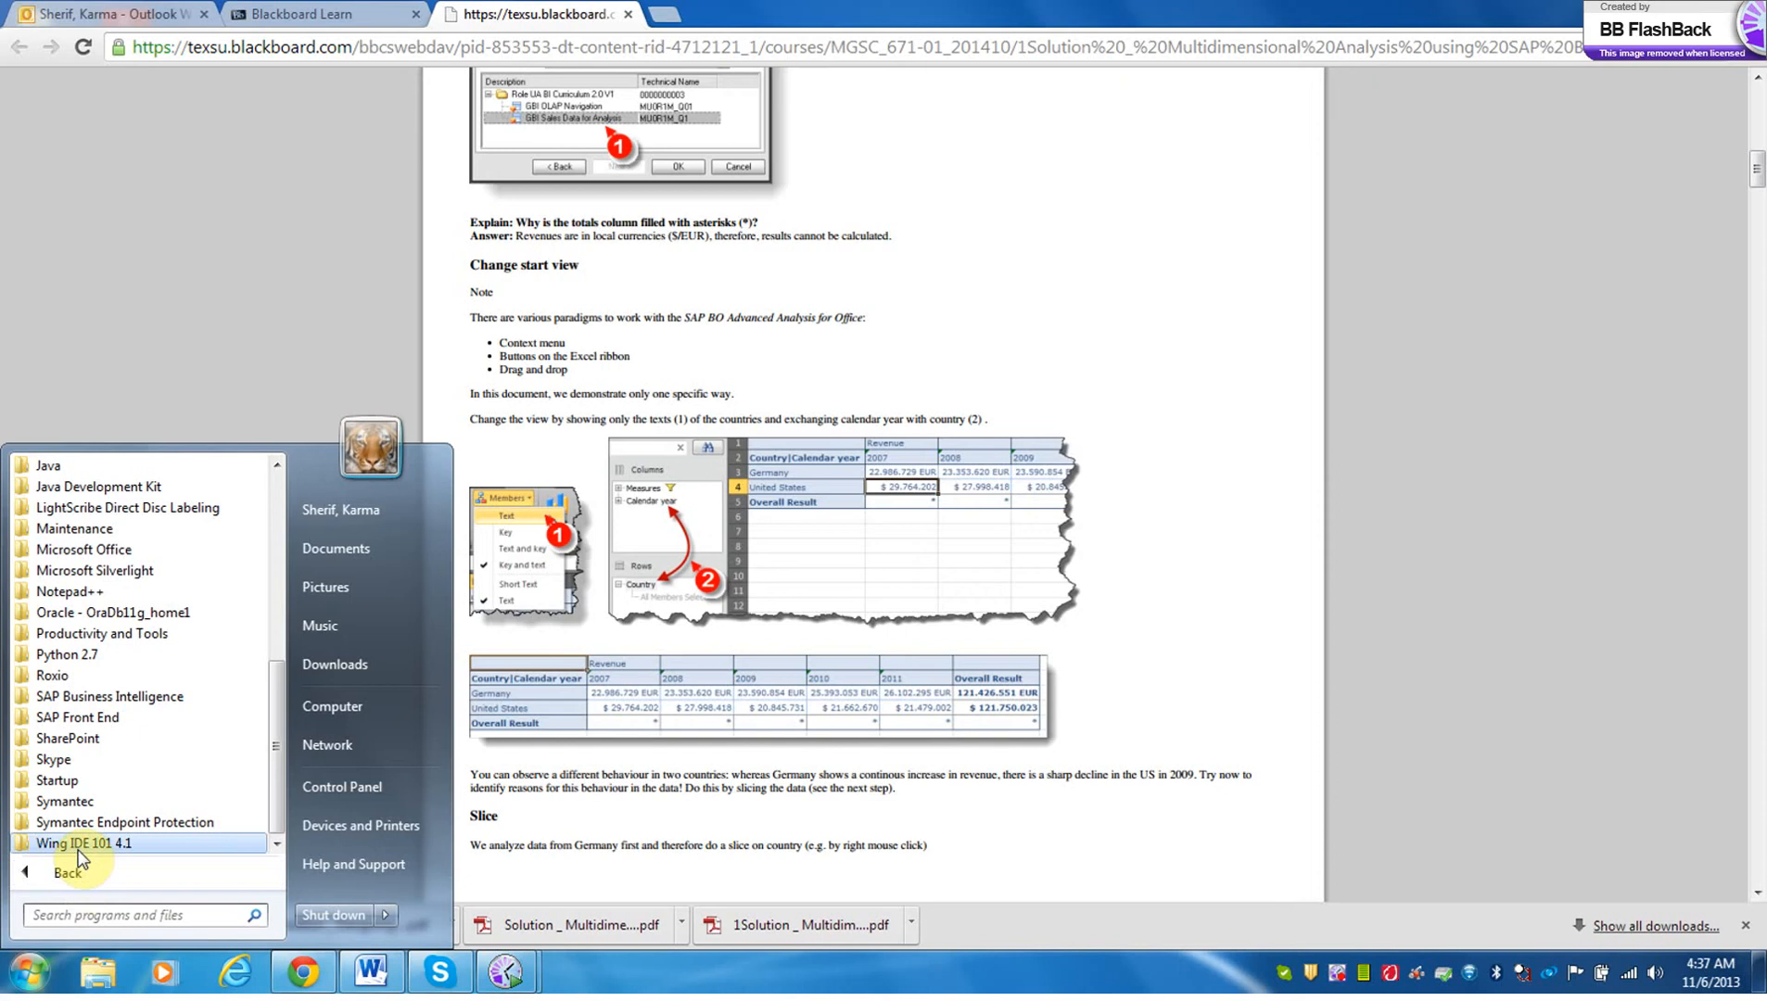
pyautogui.click(109, 695)
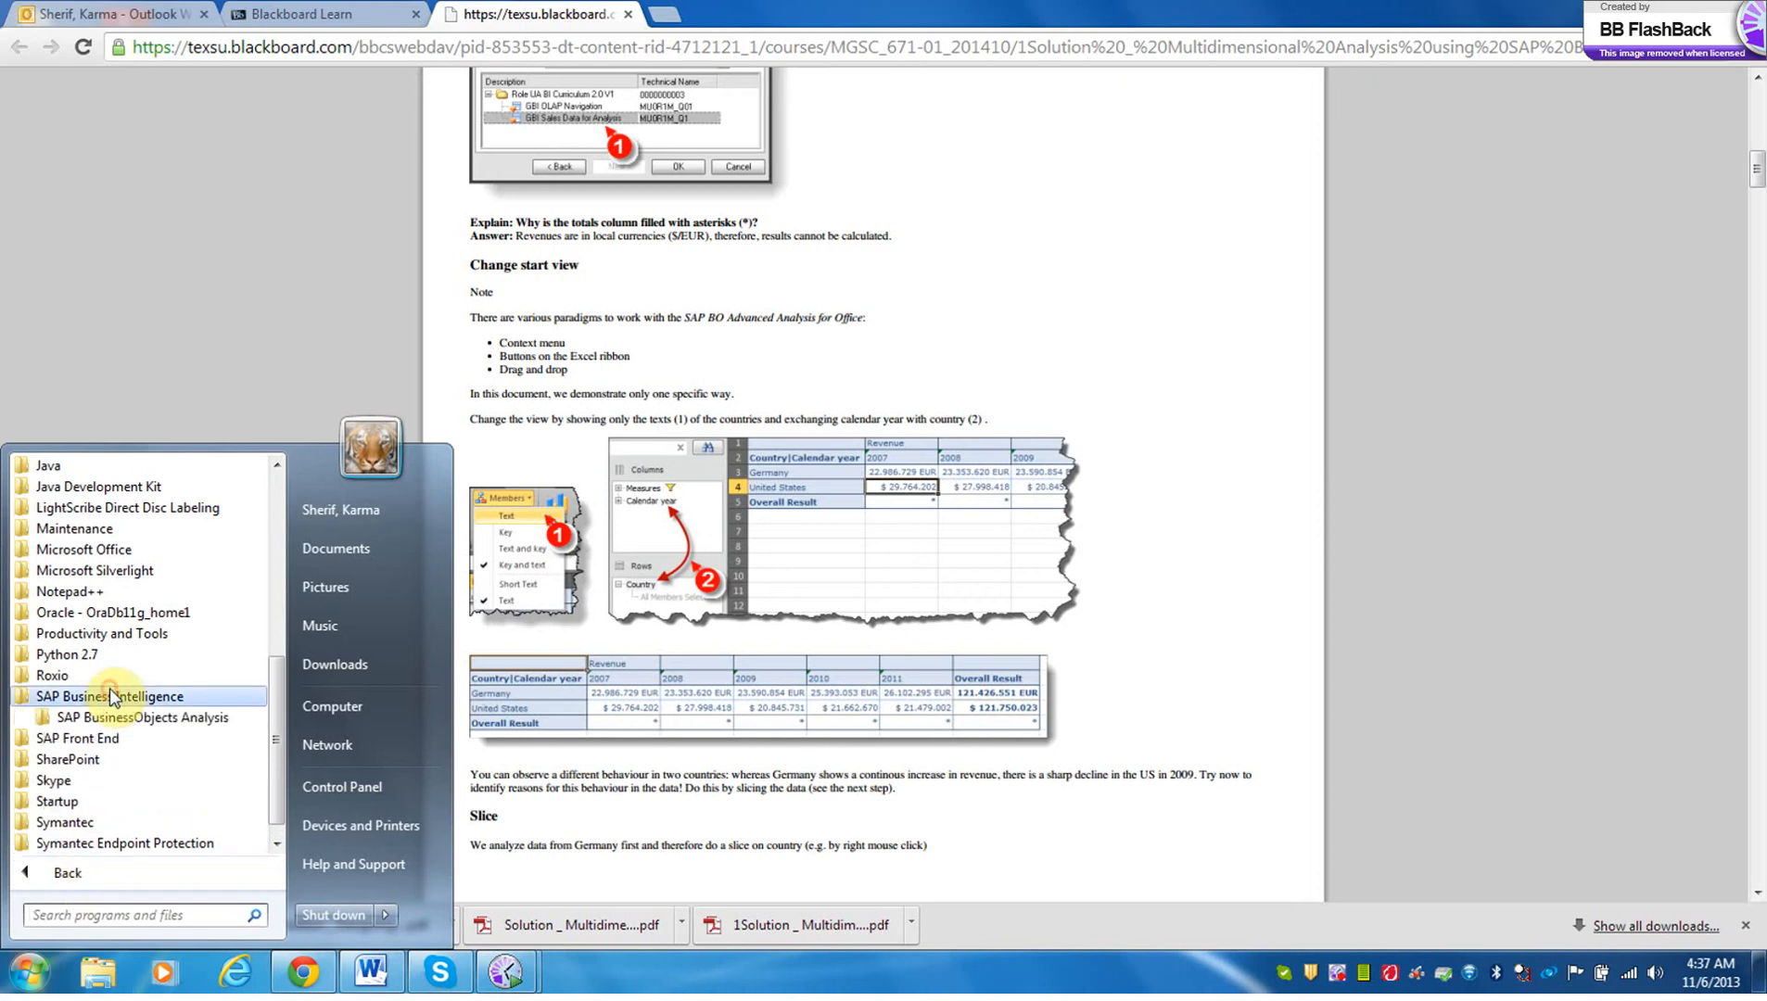
pyautogui.click(111, 717)
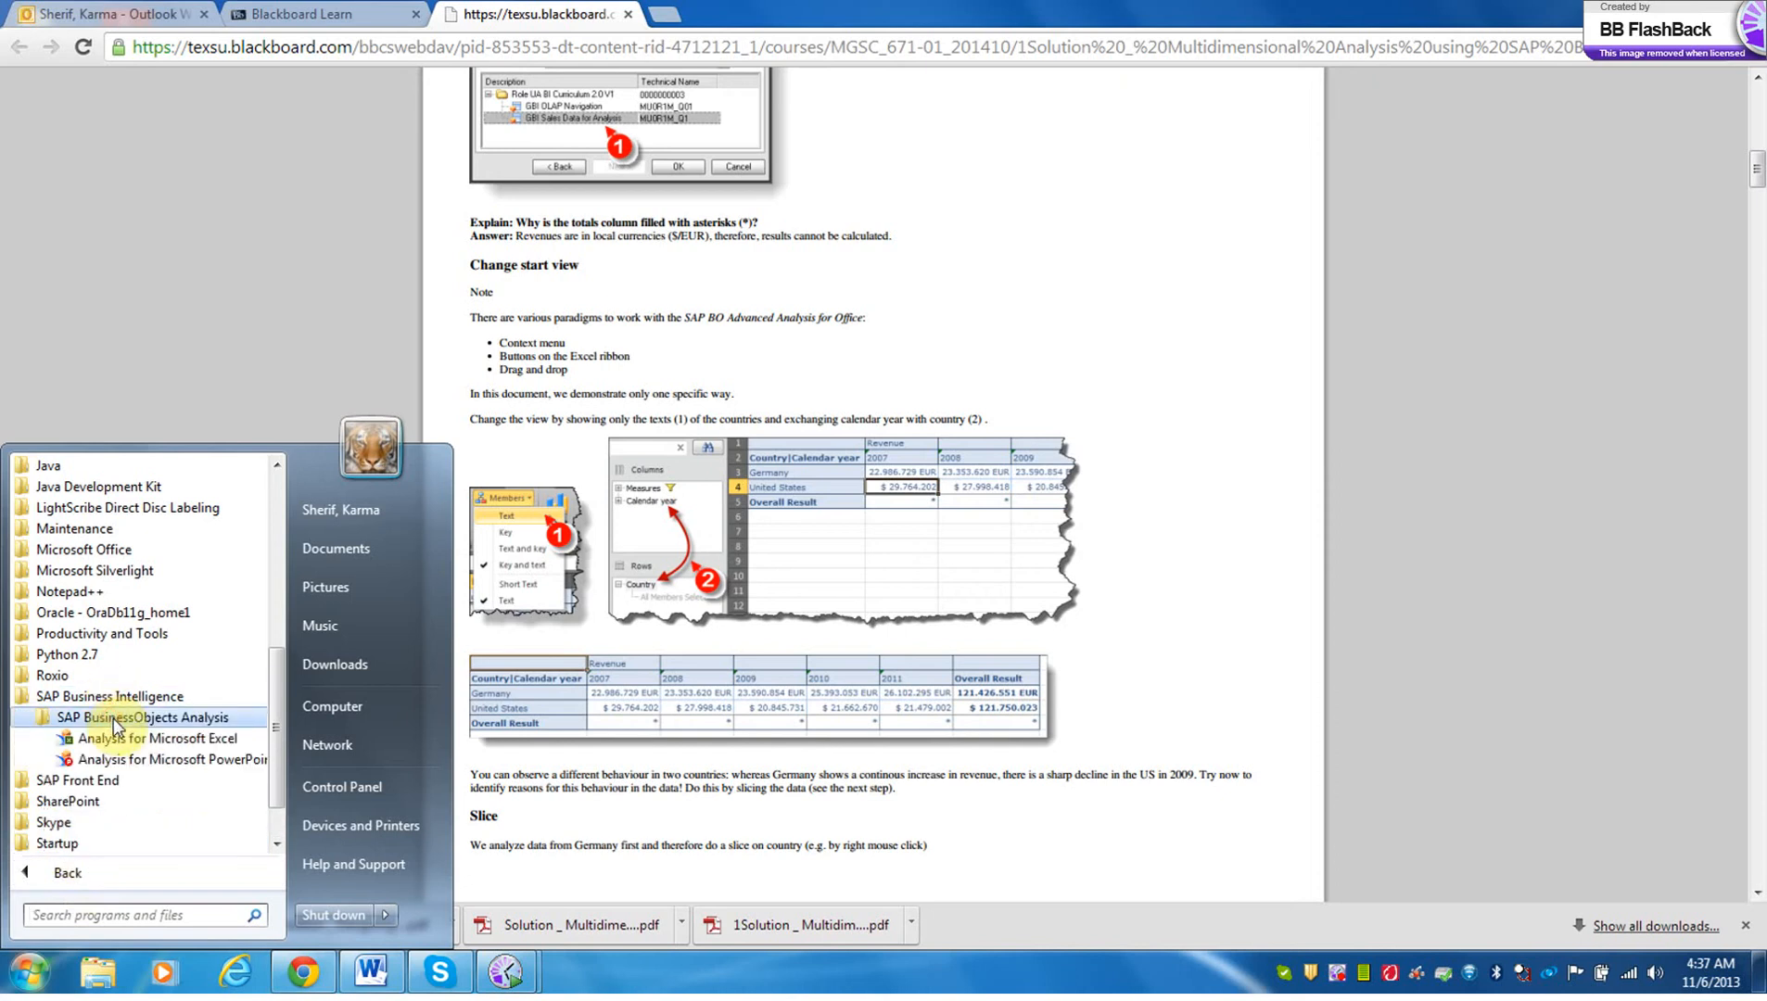
pyautogui.click(127, 738)
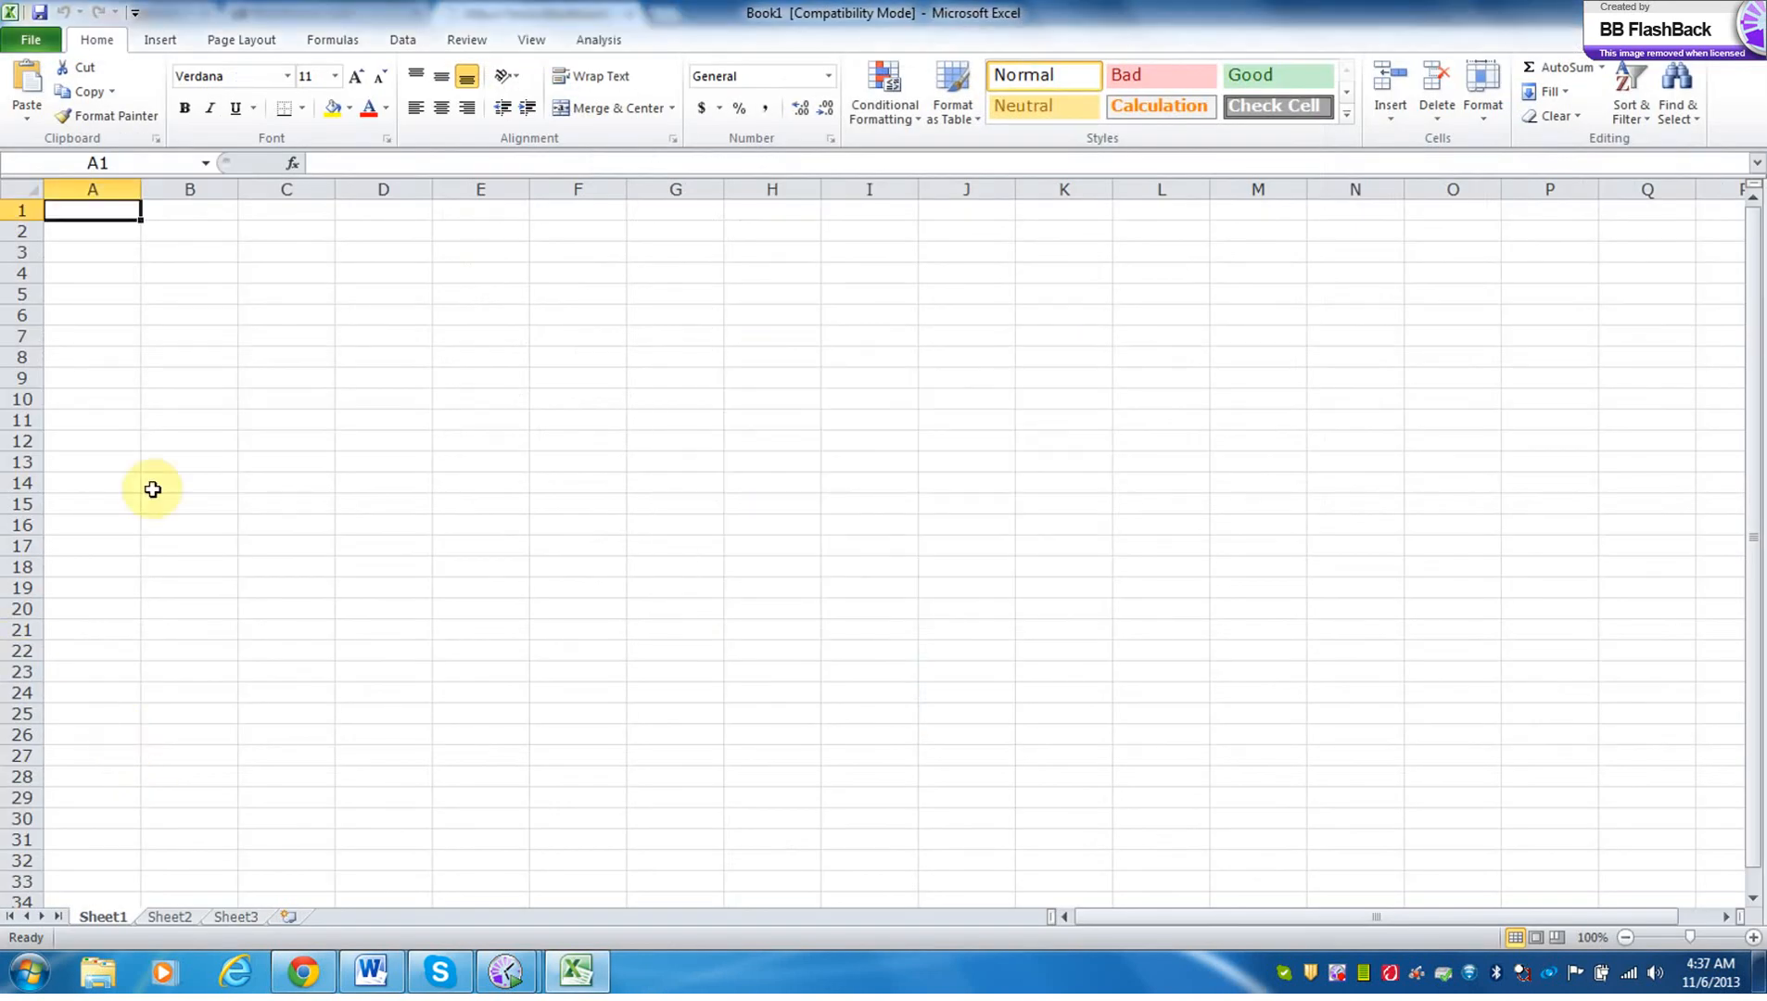
# Insert the GBI Sales Data for Analysis [BI EXERCISE] data source into Sheet1, logging on to the system with the account password.
pyautogui.click(597, 41)
pyautogui.click(39, 121)
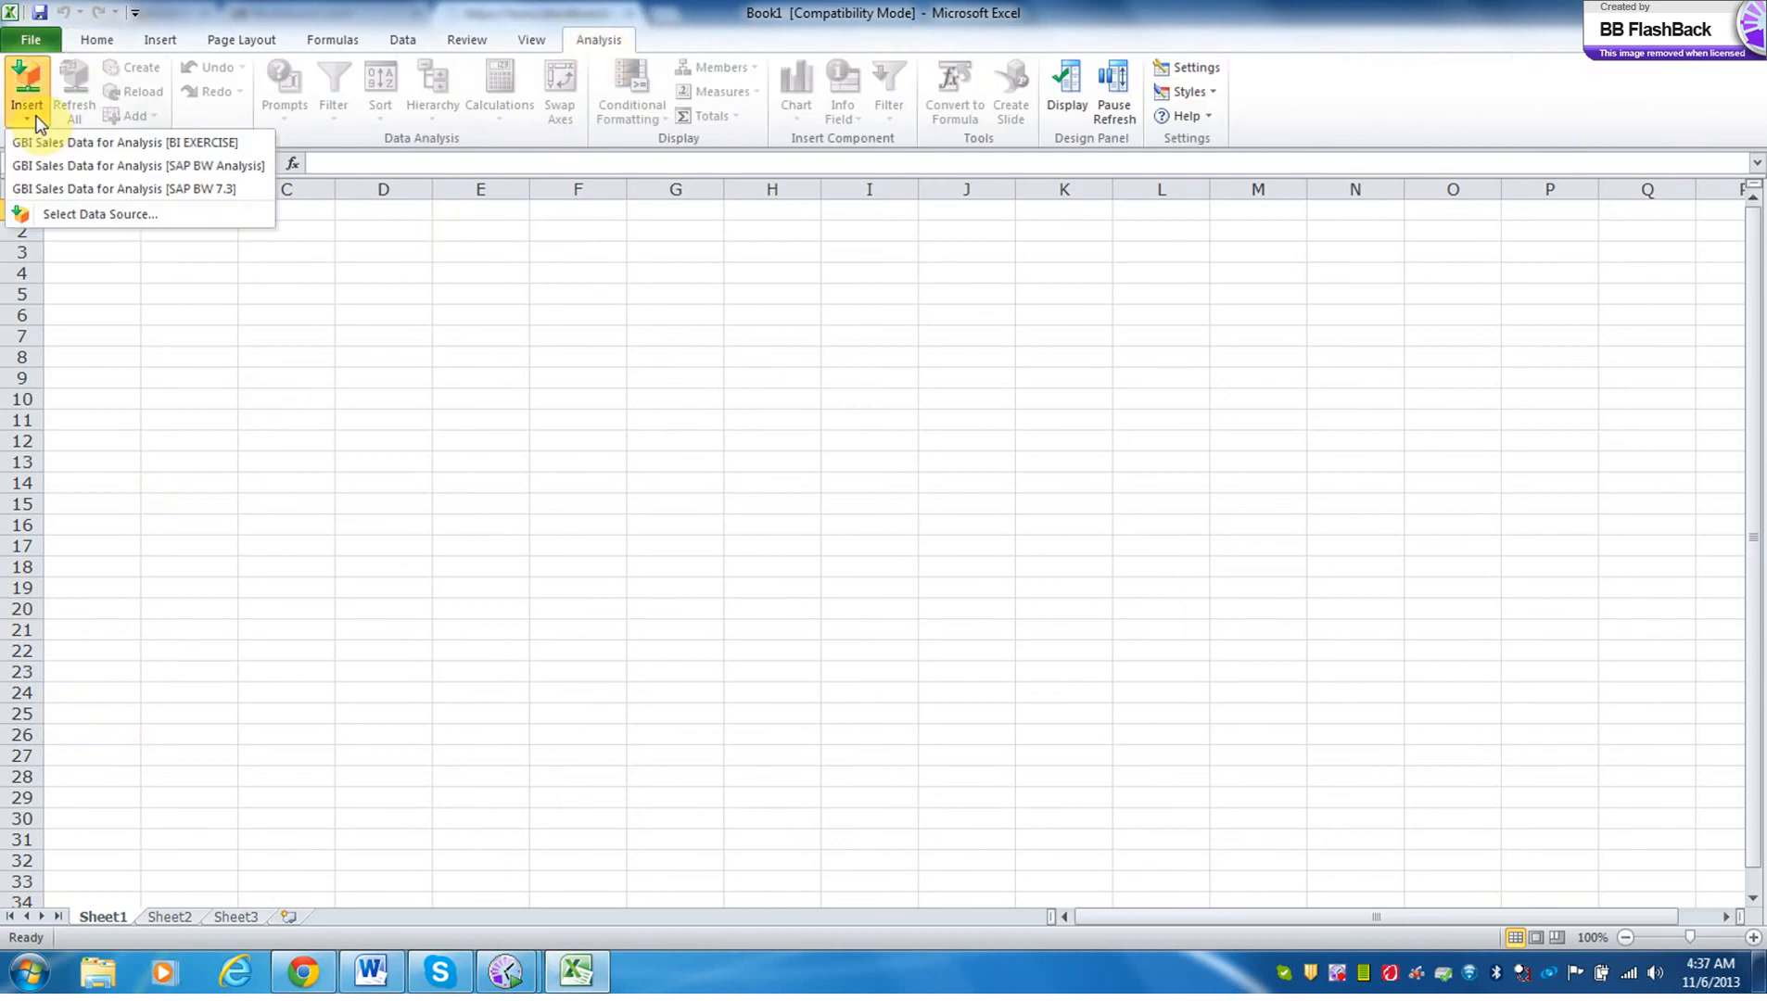
pyautogui.click(51, 144)
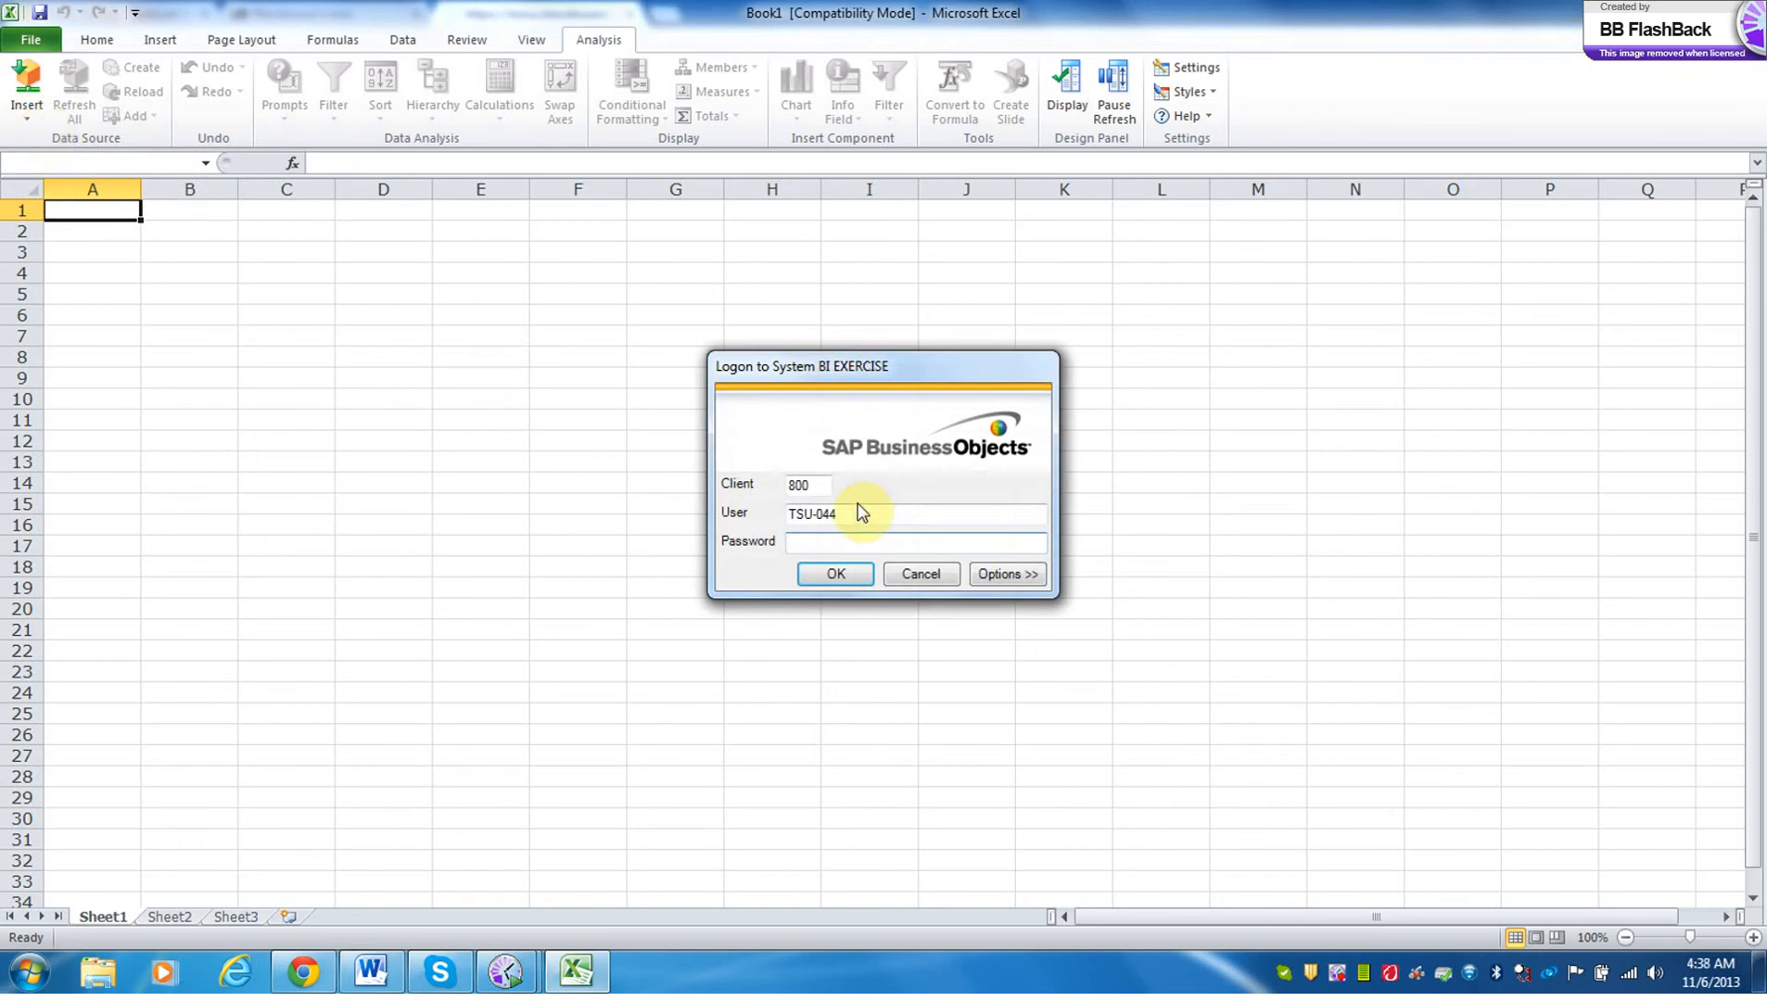
pyautogui.press('capslock')
pyautogui.write('***')
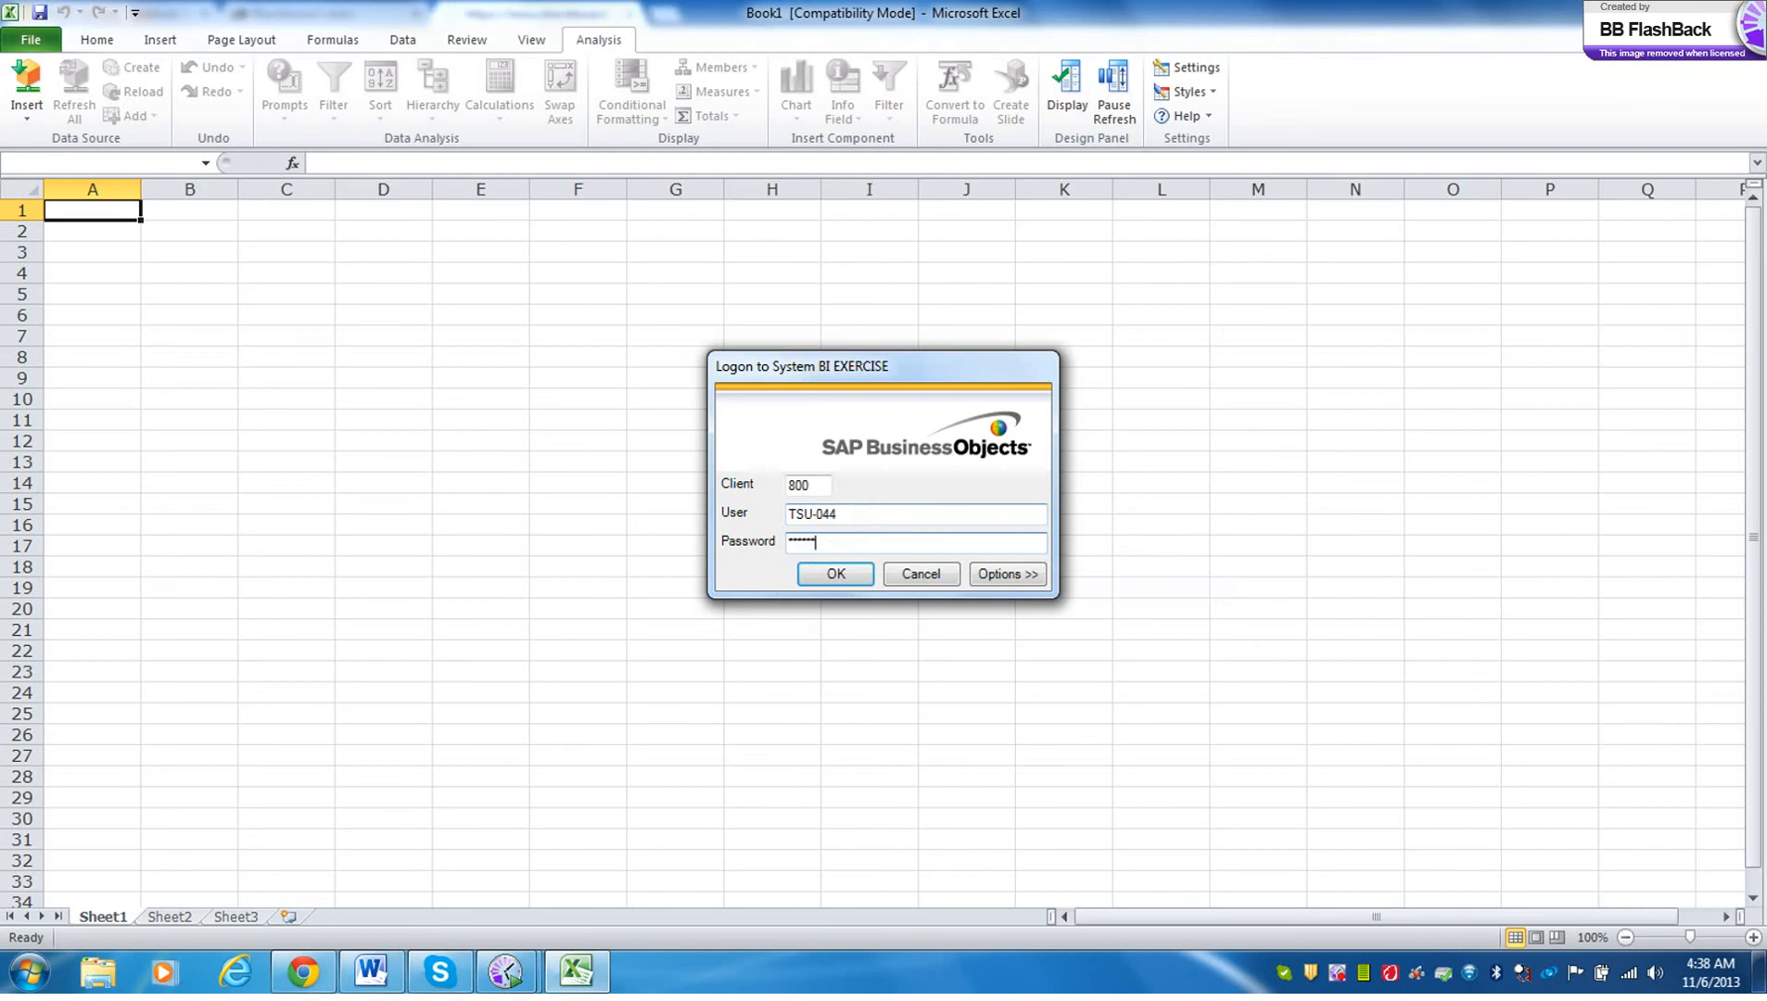
pyautogui.press('Return')
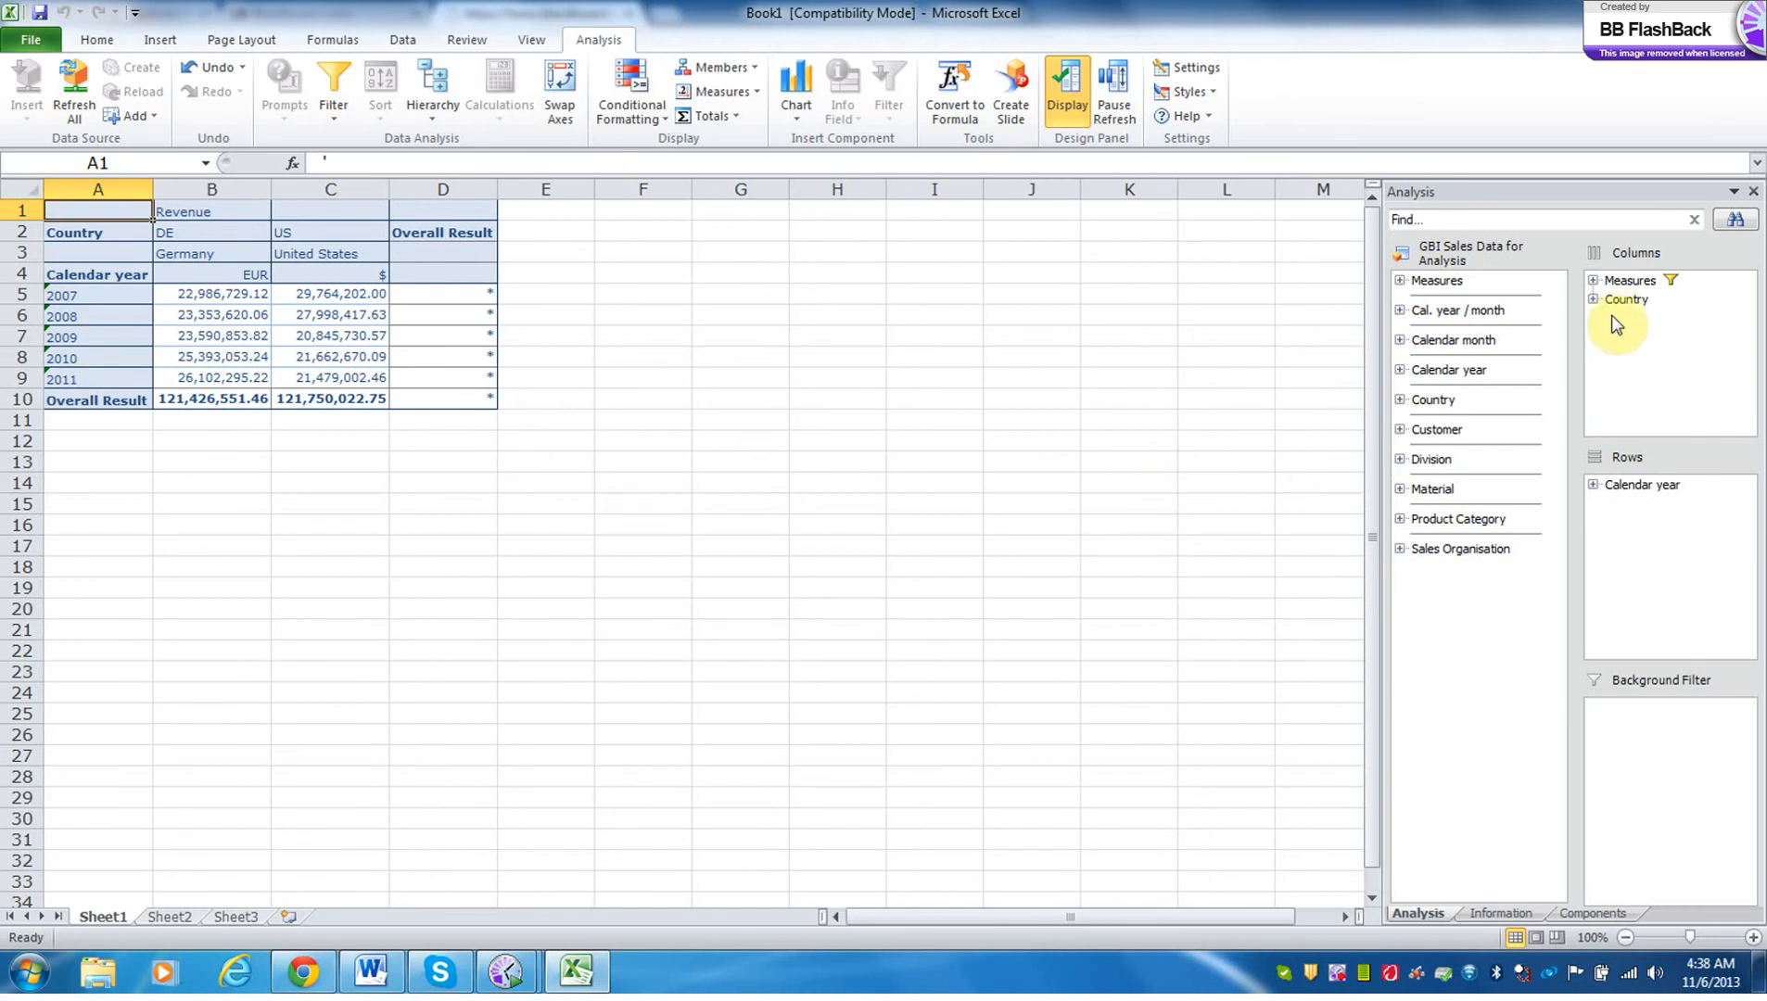
# Swap Country in the columns with Calendar year in the rows, and filter Country to the DE (Germany) member only.
pyautogui.moveTo(1626, 298)
pyautogui.mouseDown()
pyautogui.moveTo(1640, 511)
pyautogui.moveTo(1620, 372)
pyautogui.moveTo(1644, 286)
pyautogui.mouseUp()
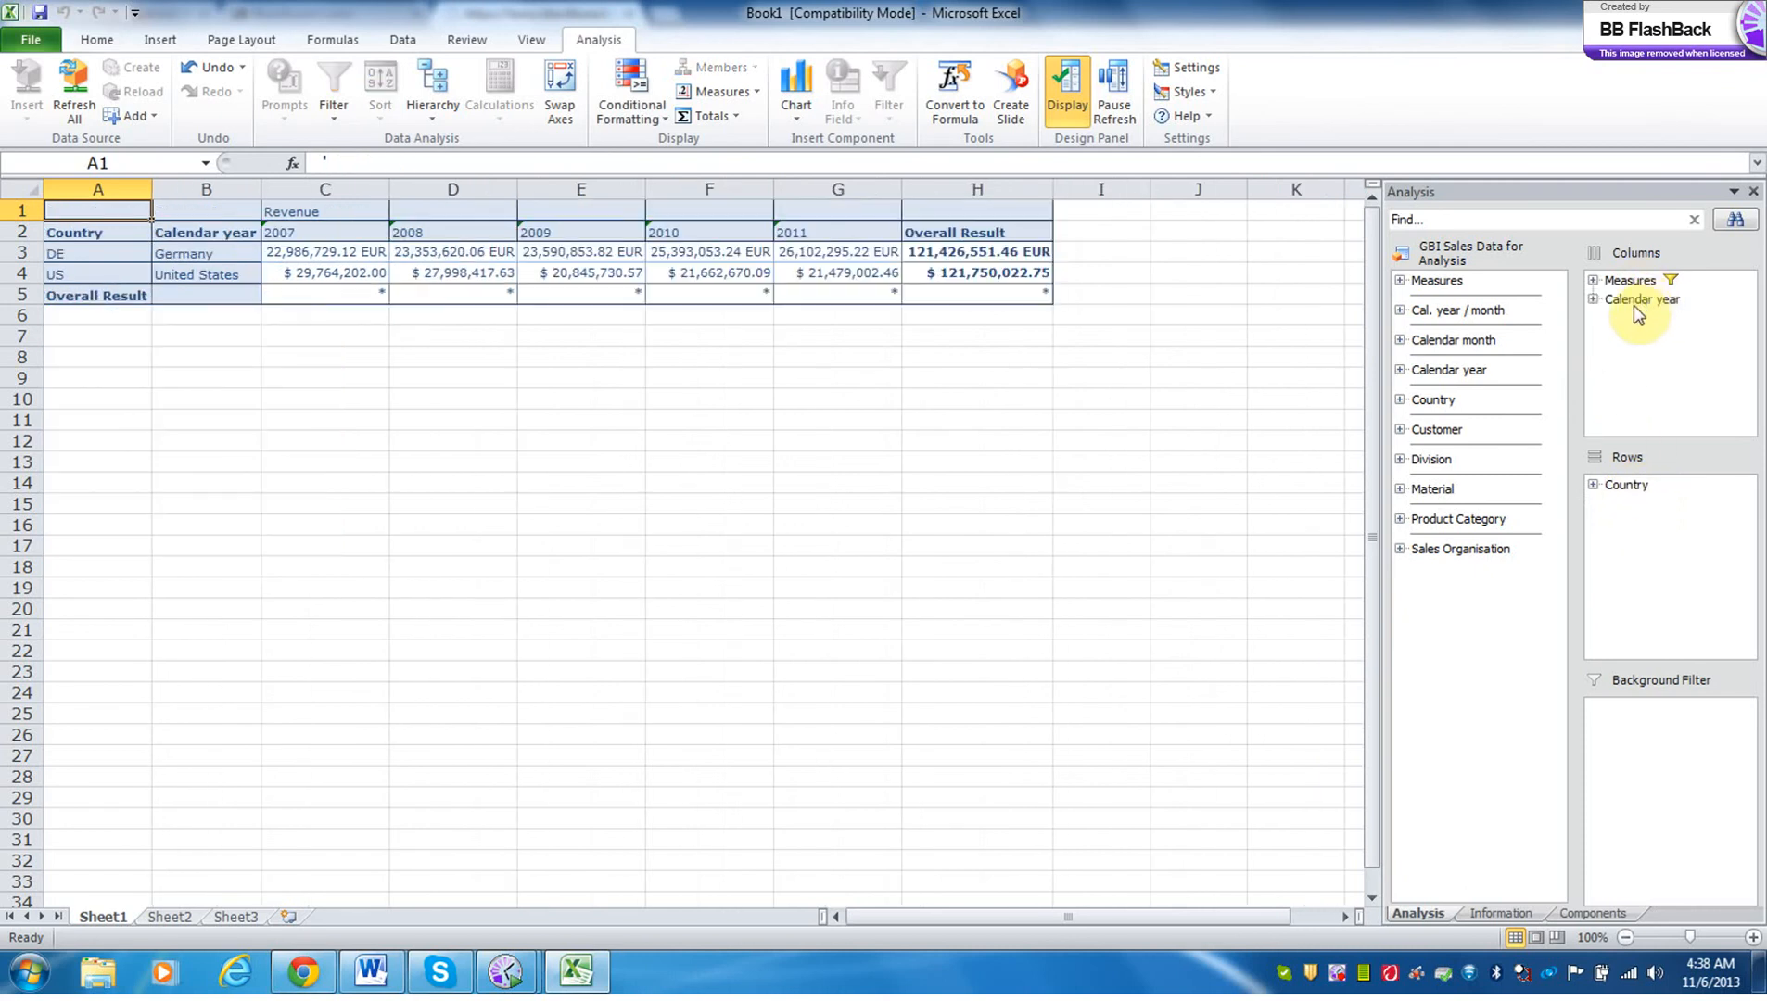
pyautogui.rightClick(1622, 490)
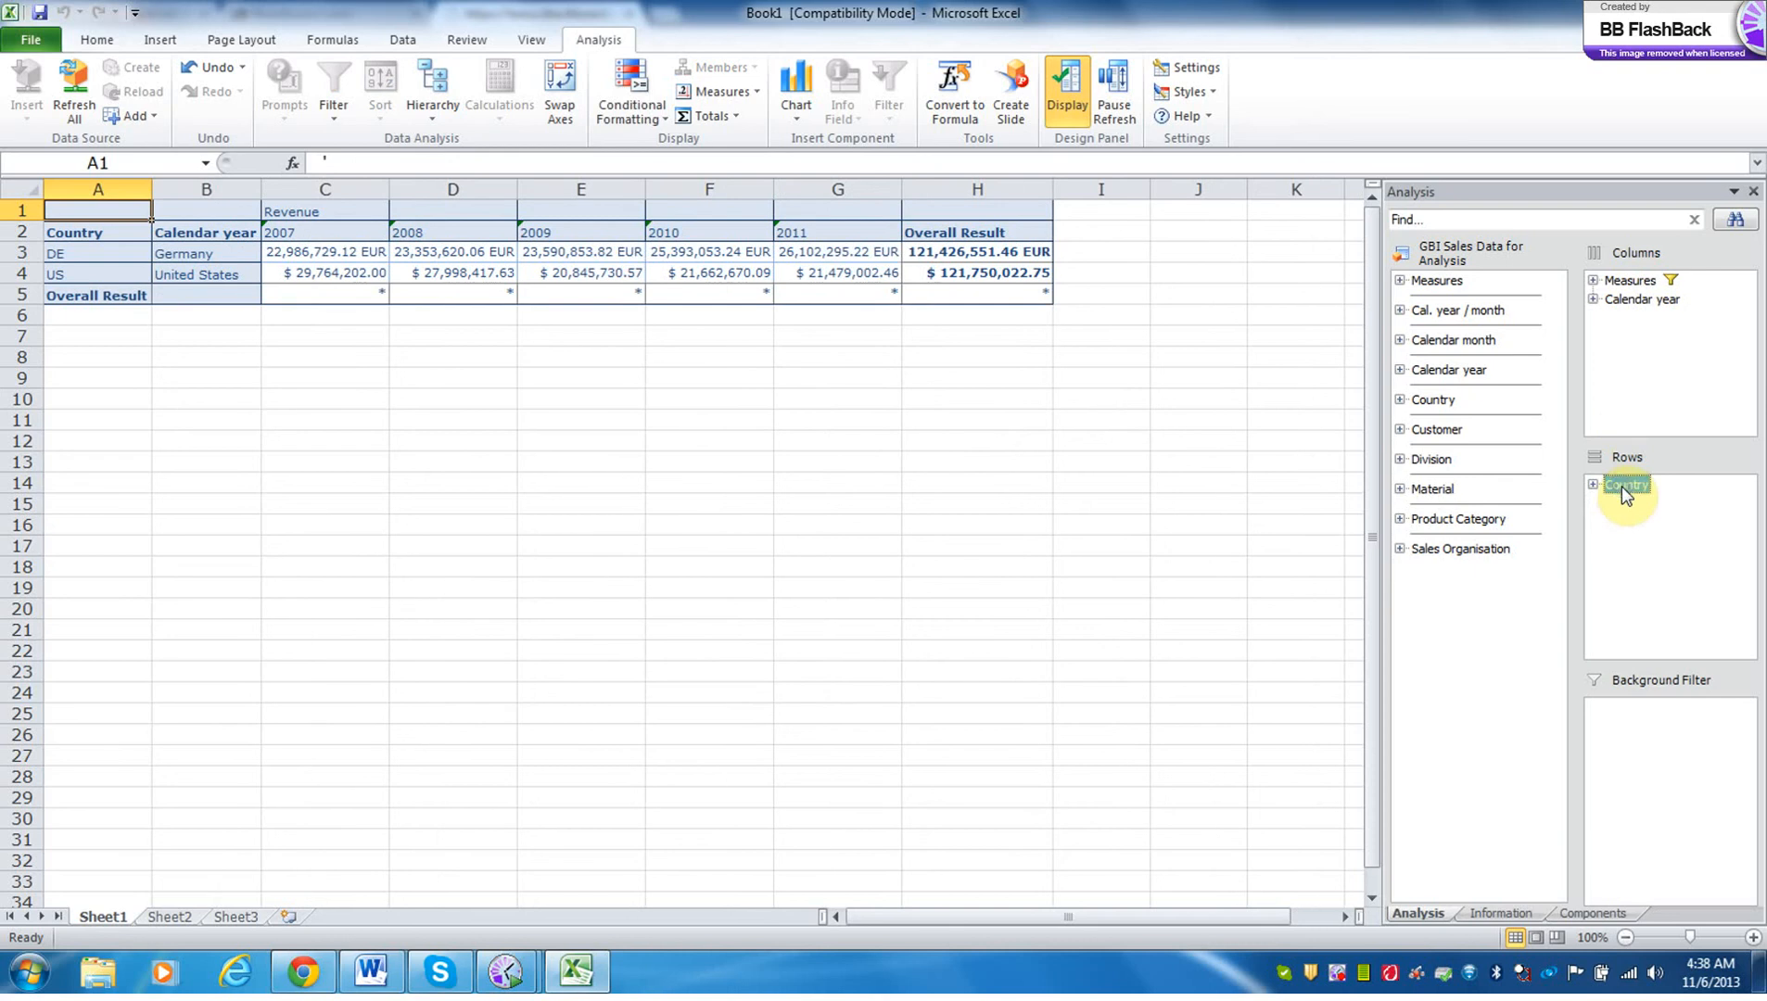
pyautogui.click(1617, 500)
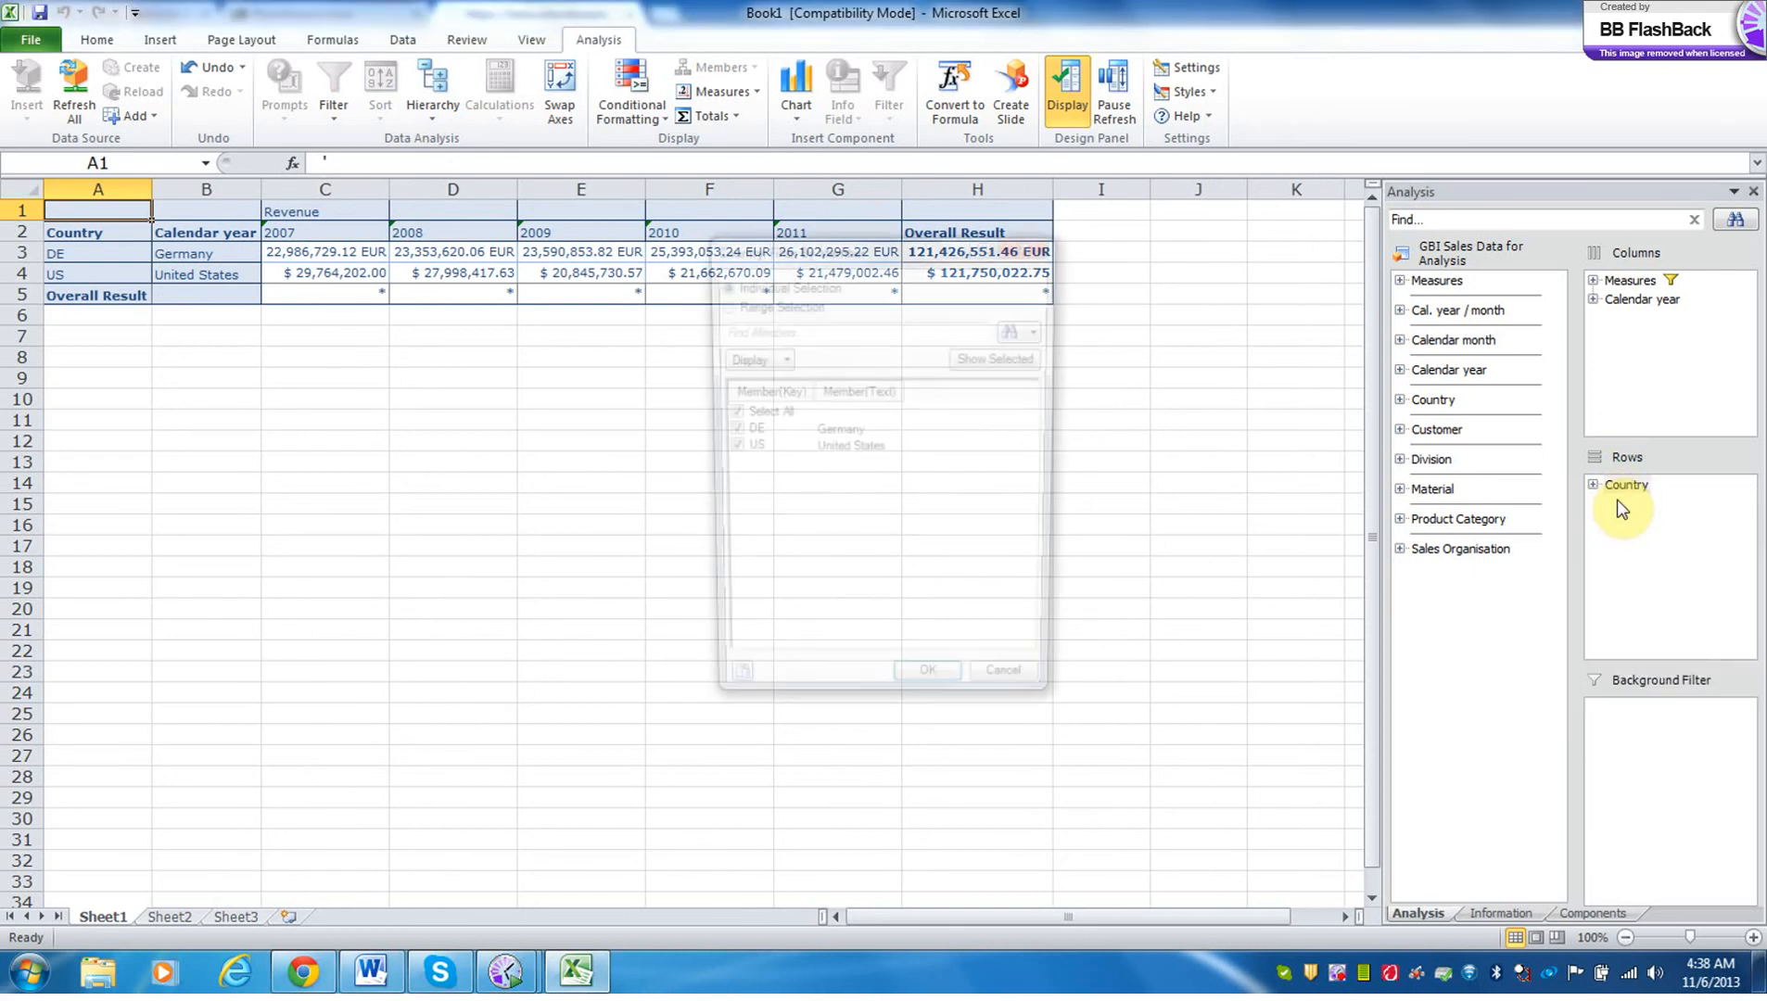
pyautogui.click(841, 432)
pyautogui.click(727, 432)
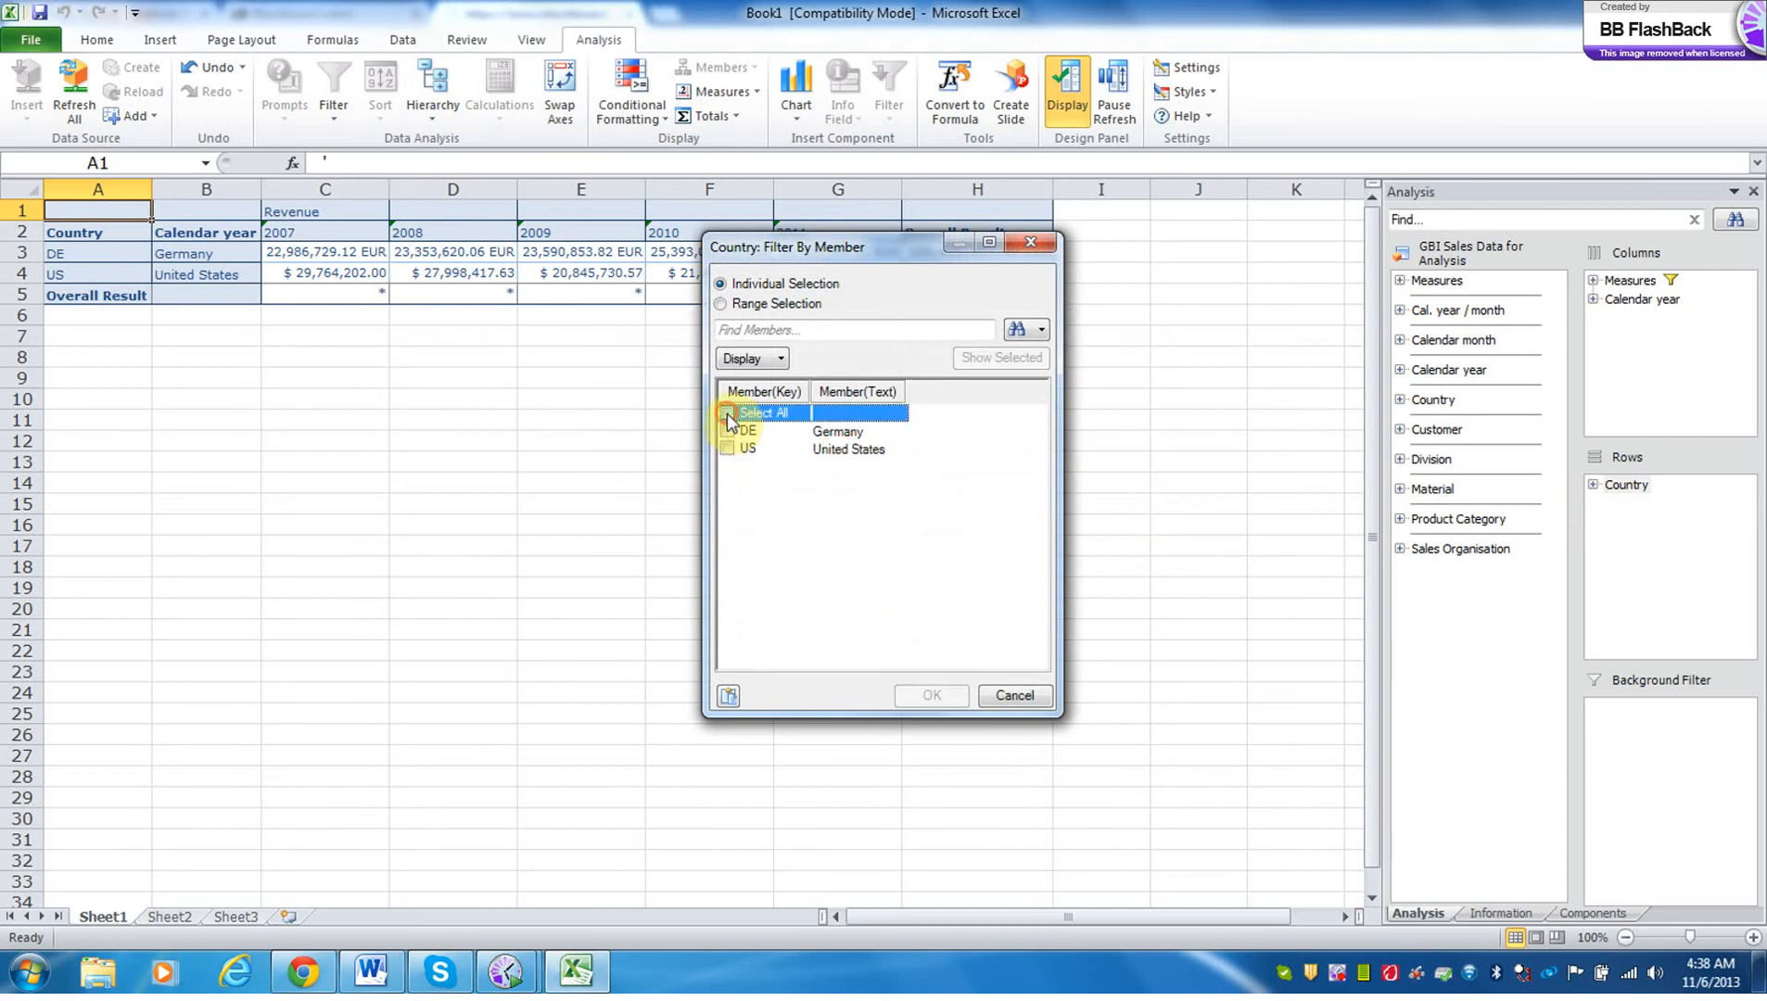
pyautogui.click(728, 432)
pyautogui.click(931, 697)
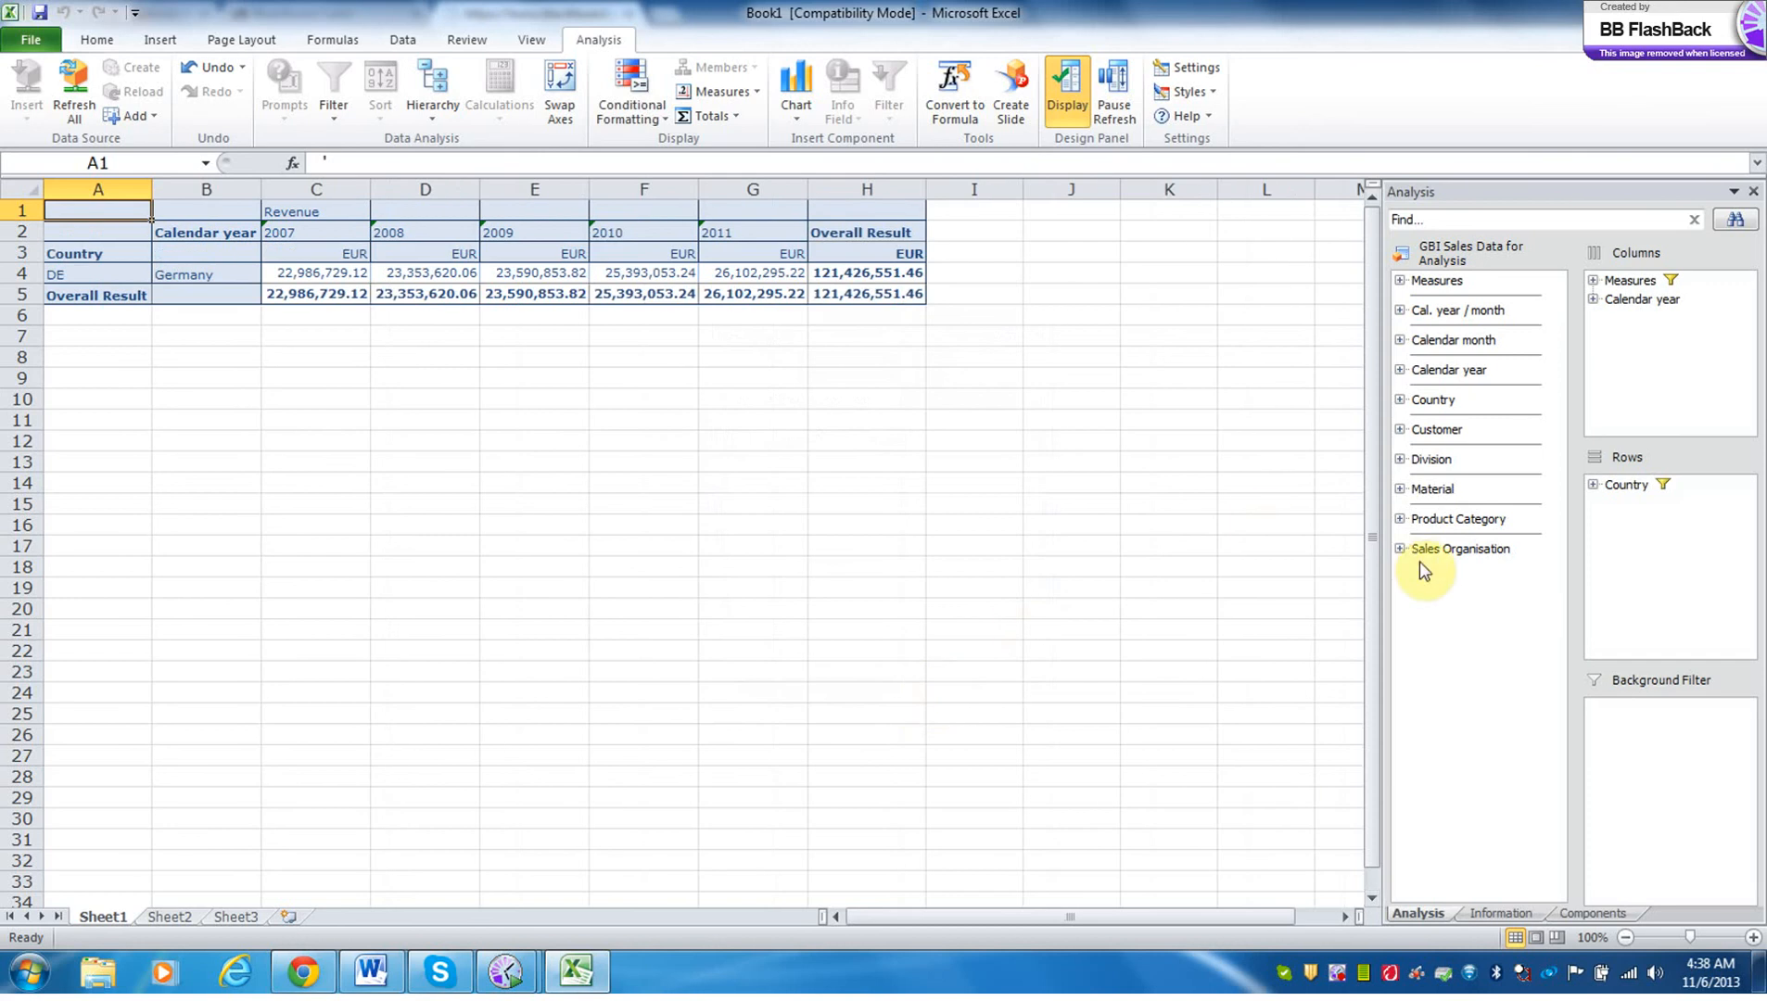
# Move Country to the background filter and add Product Category and Material to the rows.
pyautogui.moveTo(1633, 488); pyautogui.dragTo(1626, 719)
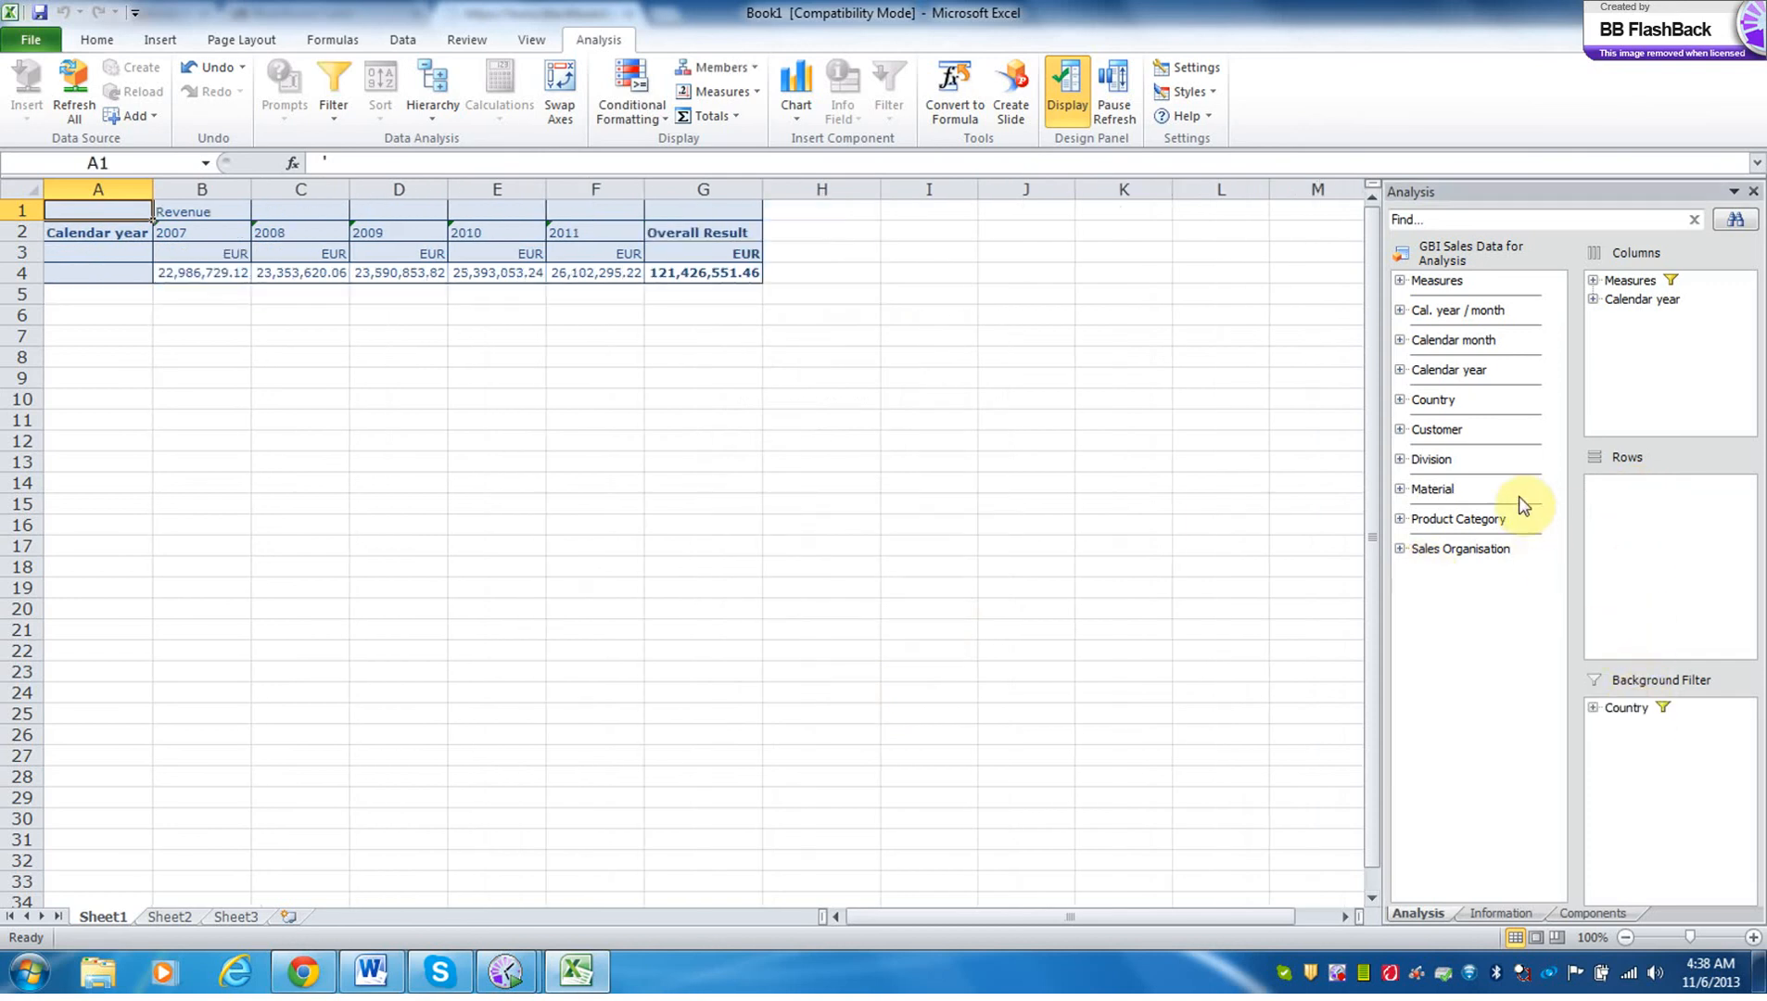
pyautogui.moveTo(1469, 519); pyautogui.dragTo(1648, 482)
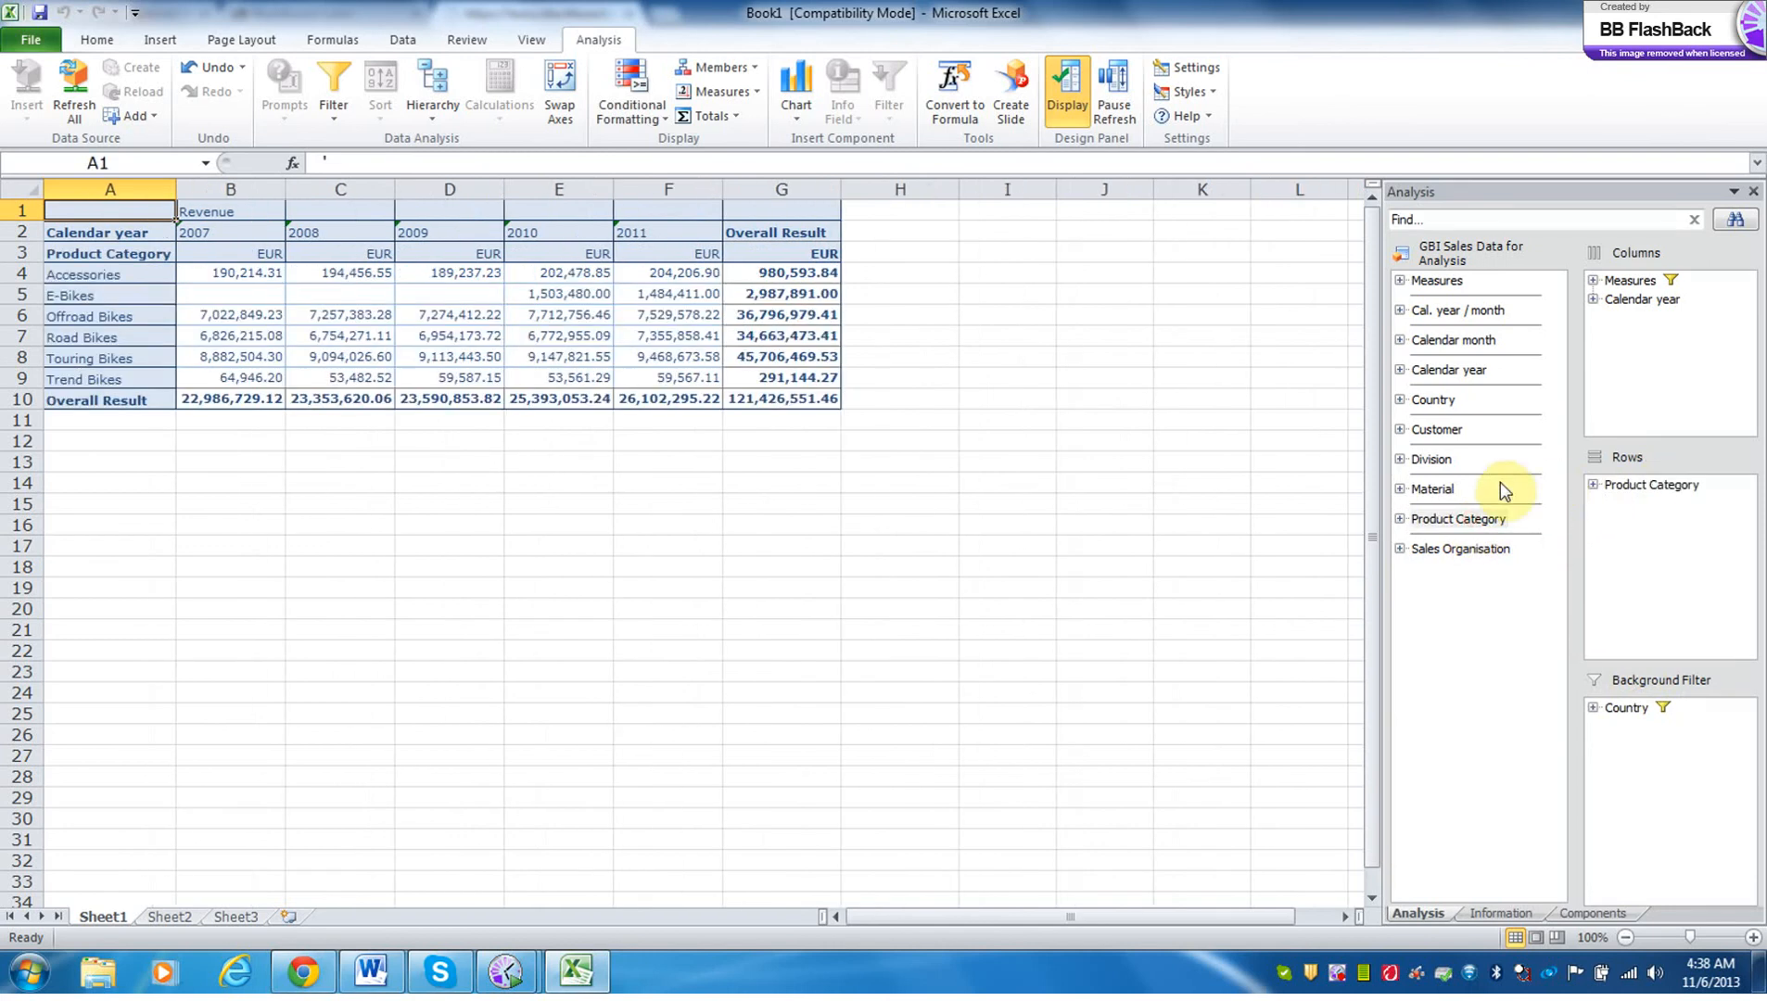
pyautogui.moveTo(1433, 489); pyautogui.dragTo(1640, 491)
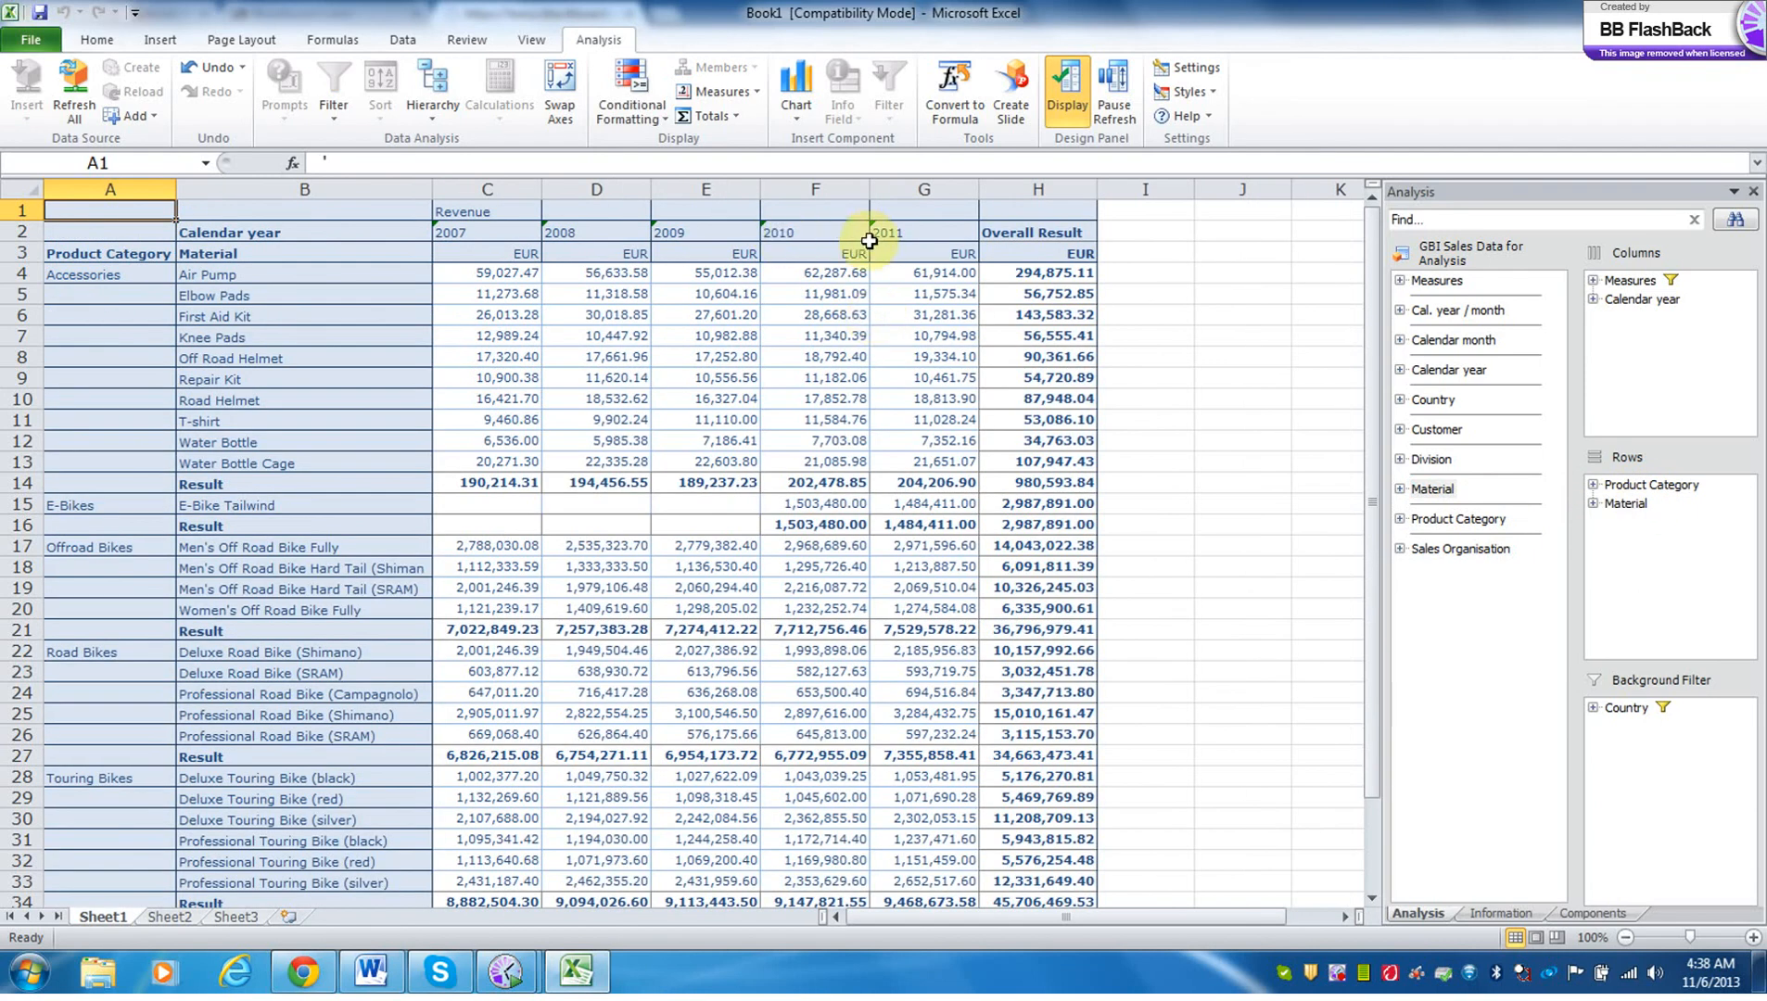
# Filter Calendar year by member so that only 2010 and 2011 remain in the columns.
pyautogui.moveTo(795, 234); pyautogui.dragTo(916, 233)
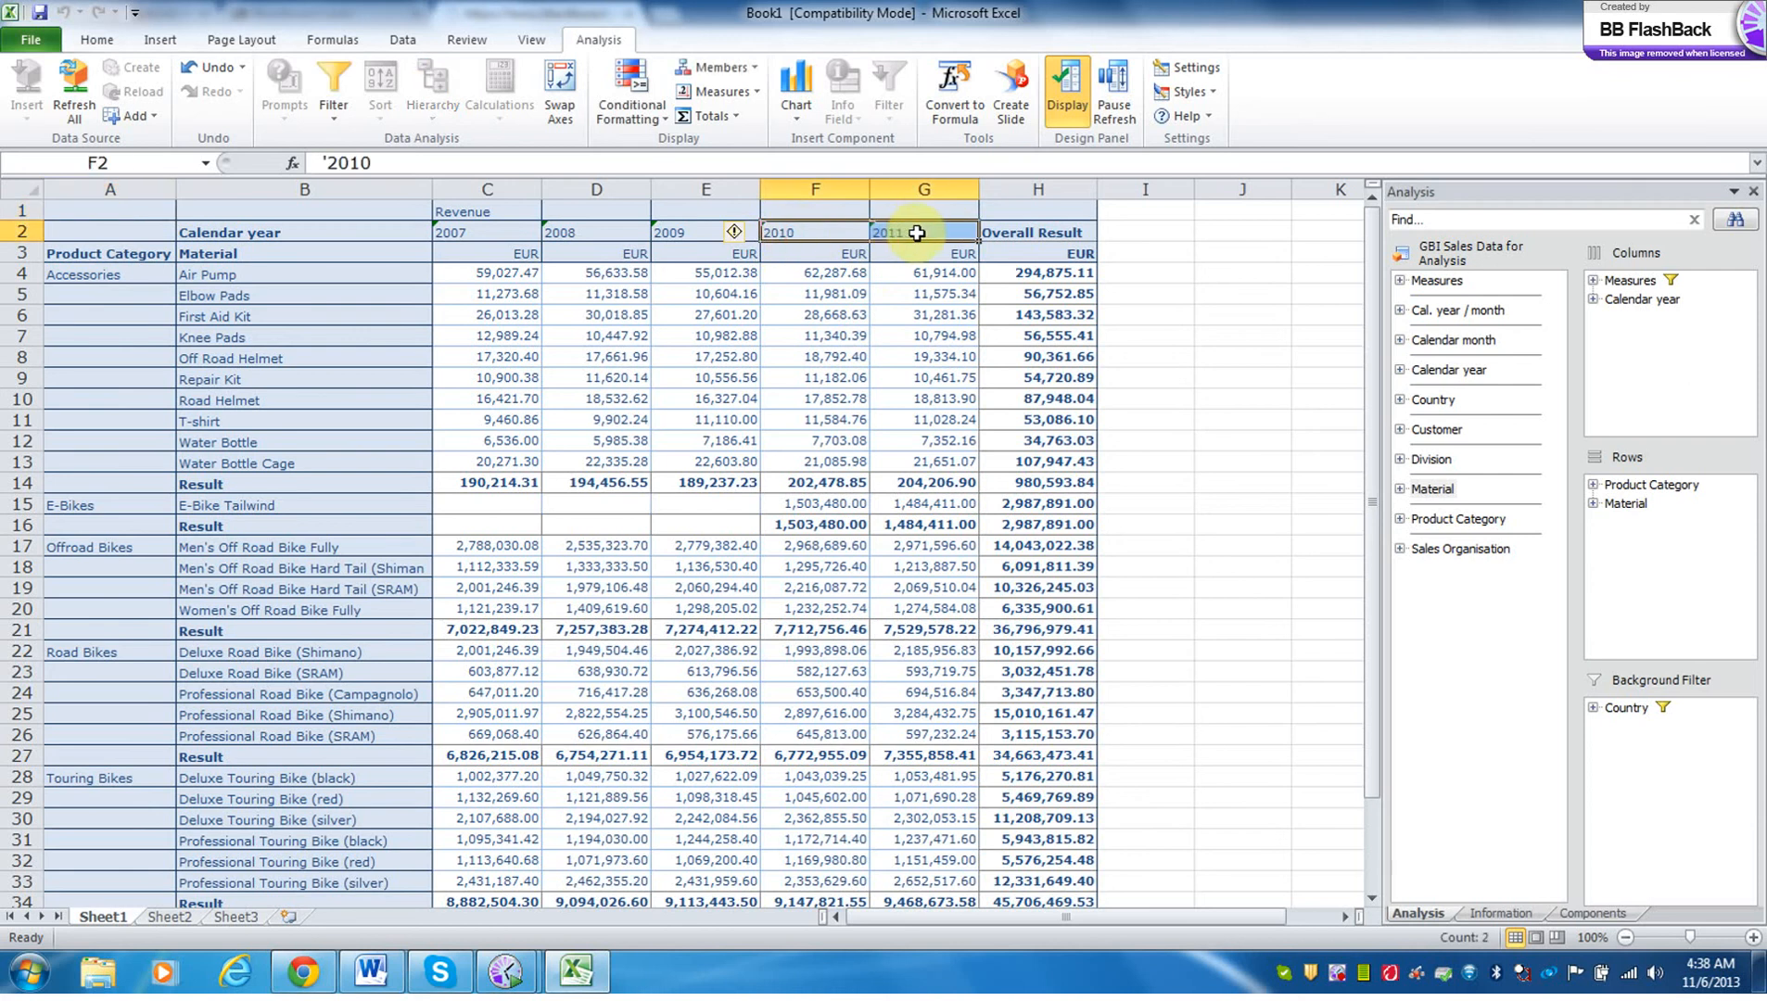
pyautogui.rightClick(815, 231)
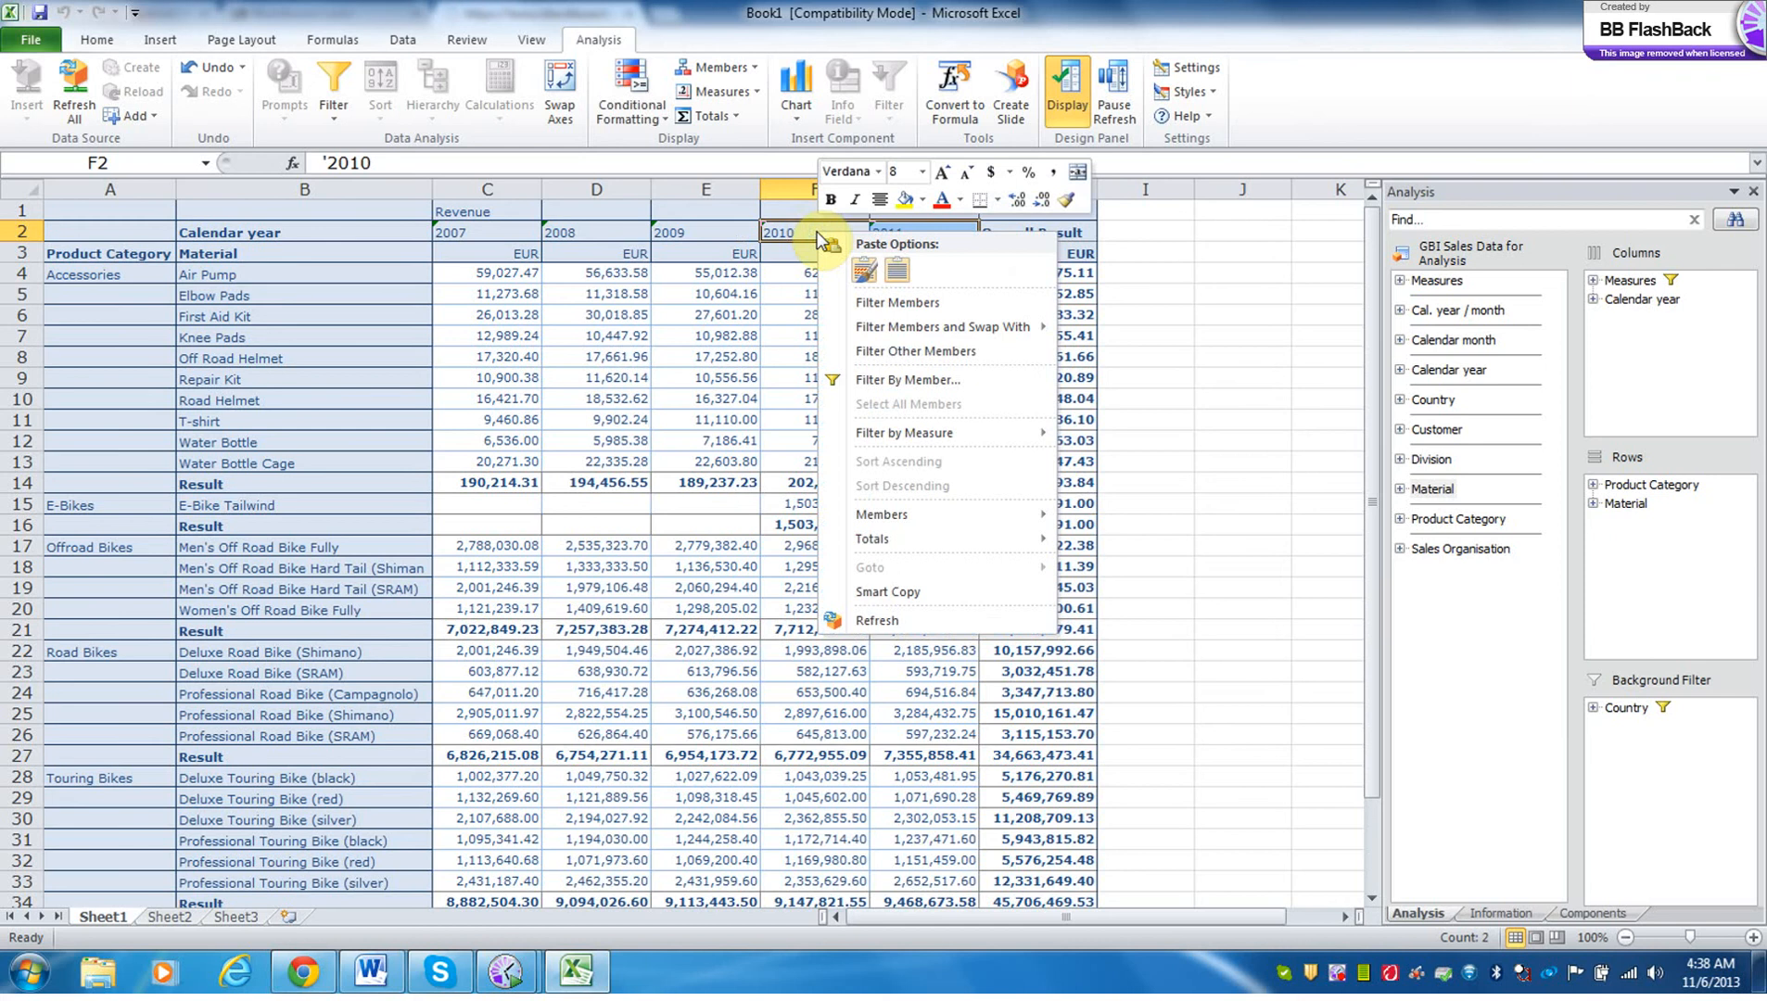
pyautogui.click(882, 380)
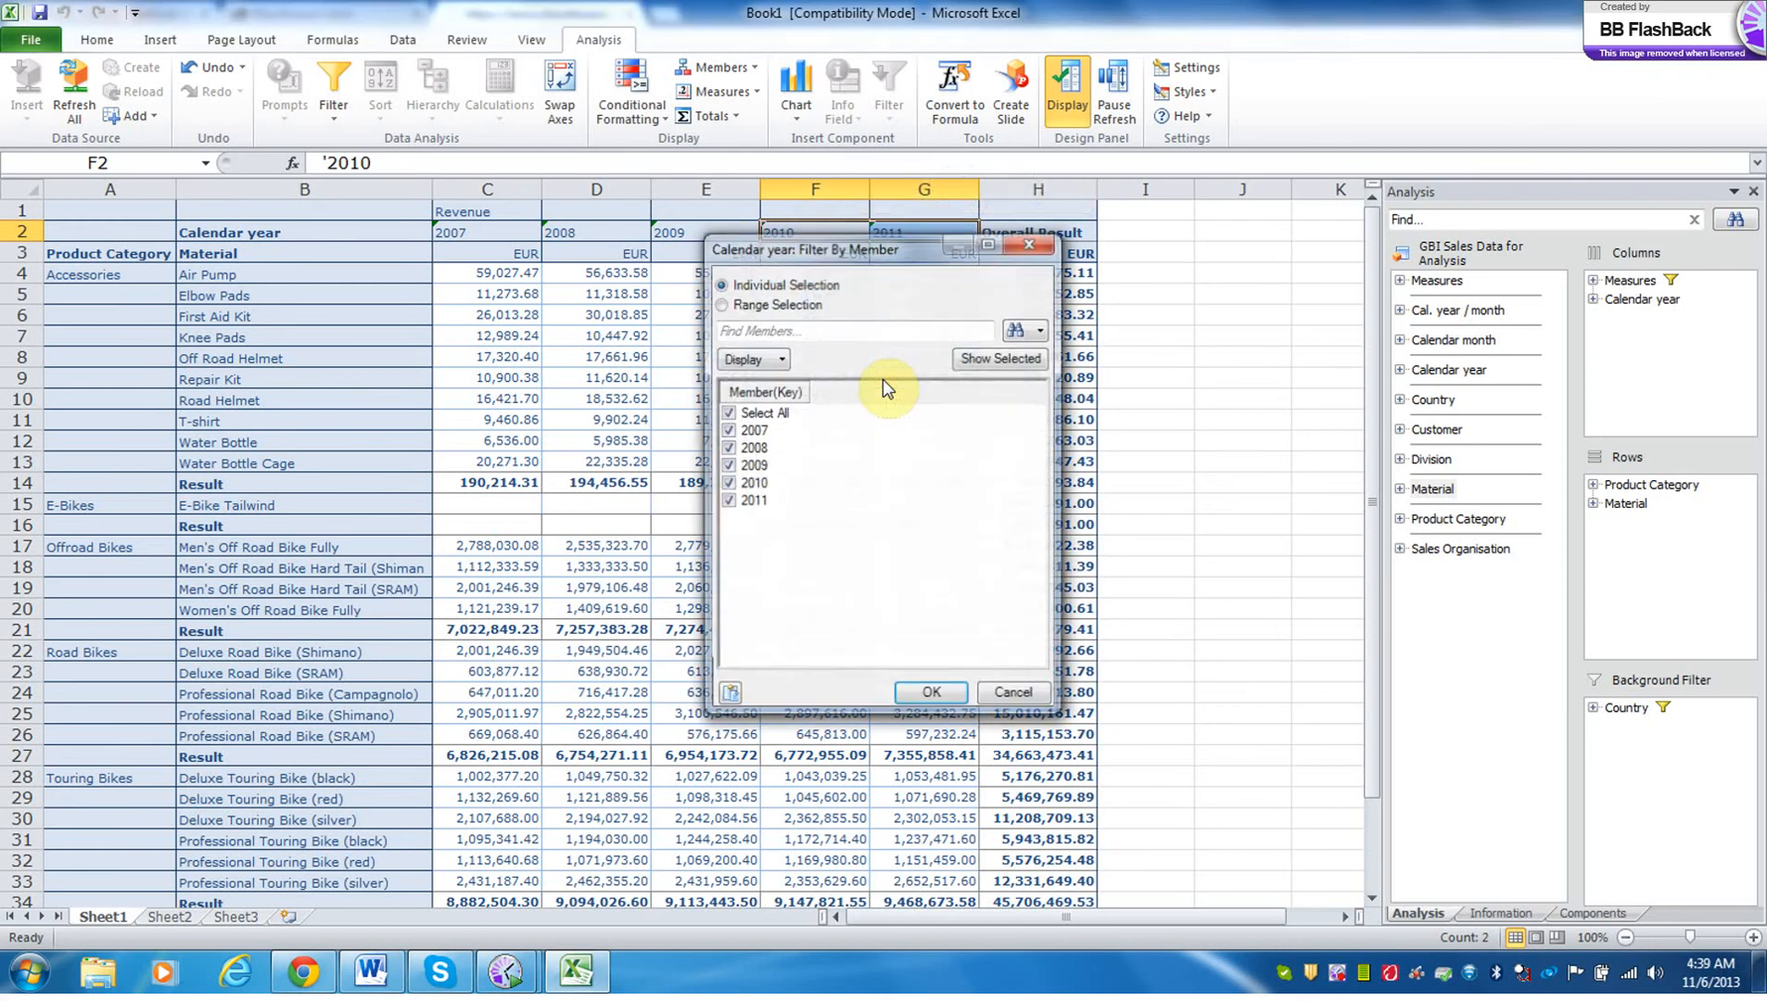
pyautogui.click(729, 413)
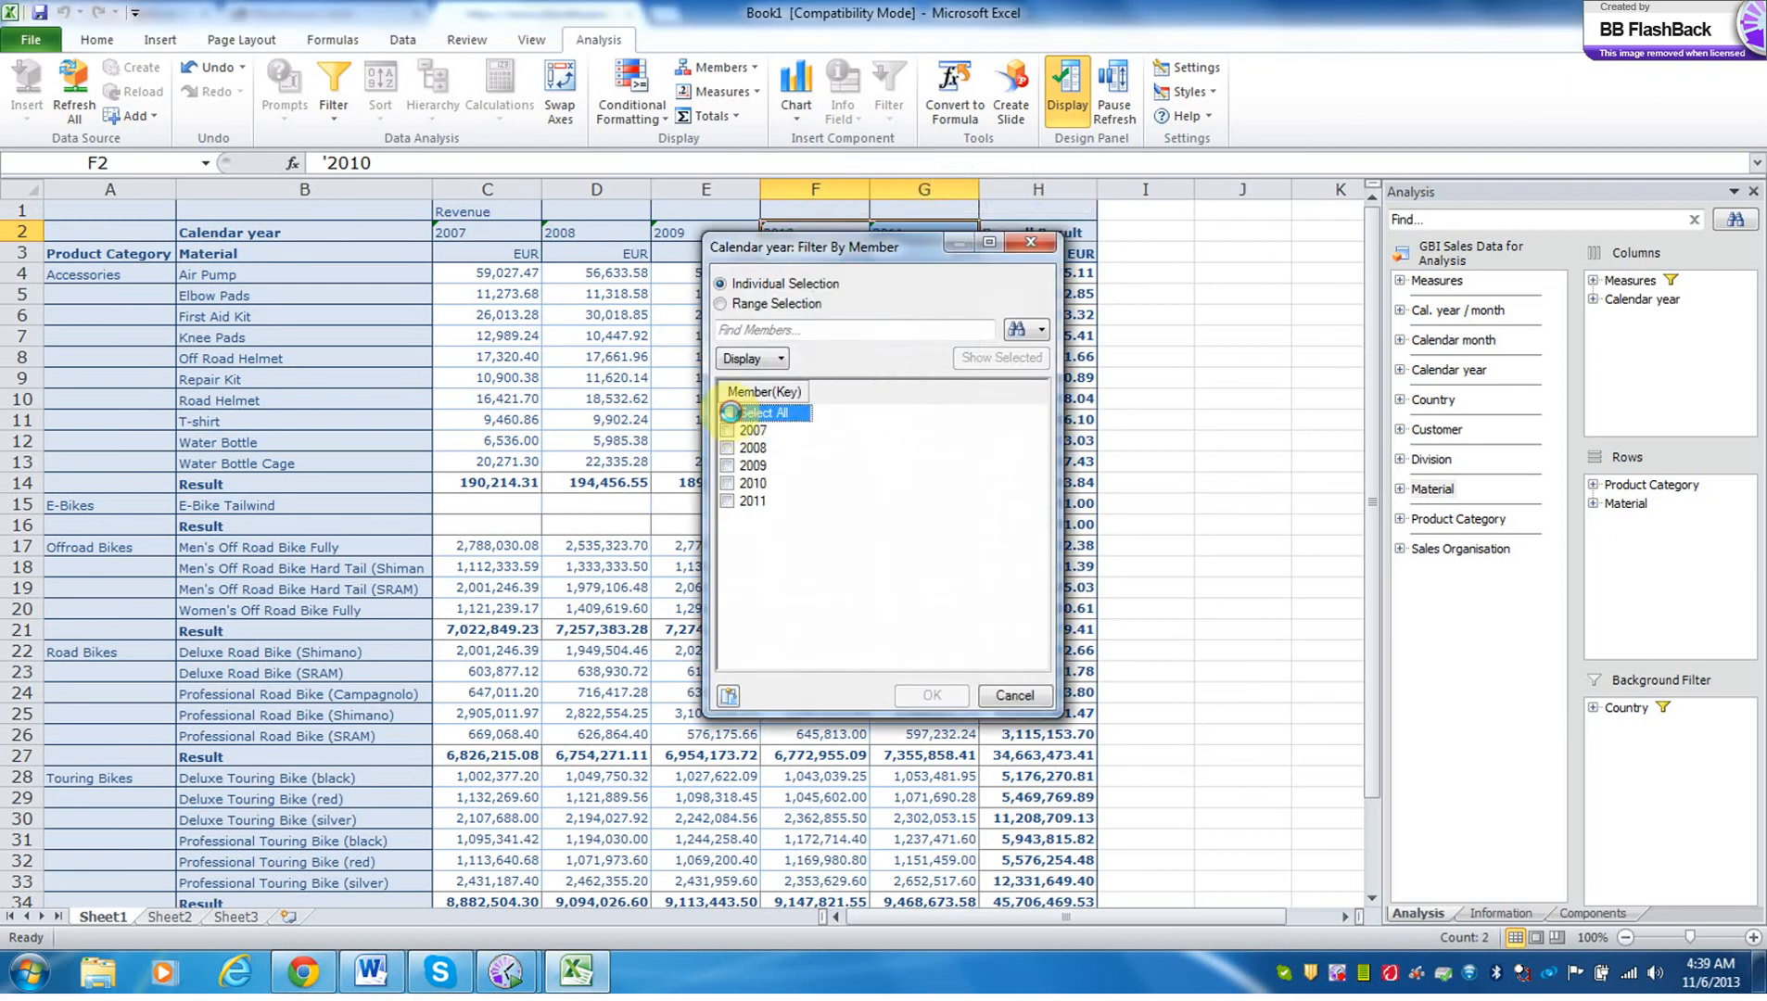
pyautogui.click(727, 483)
pyautogui.click(728, 500)
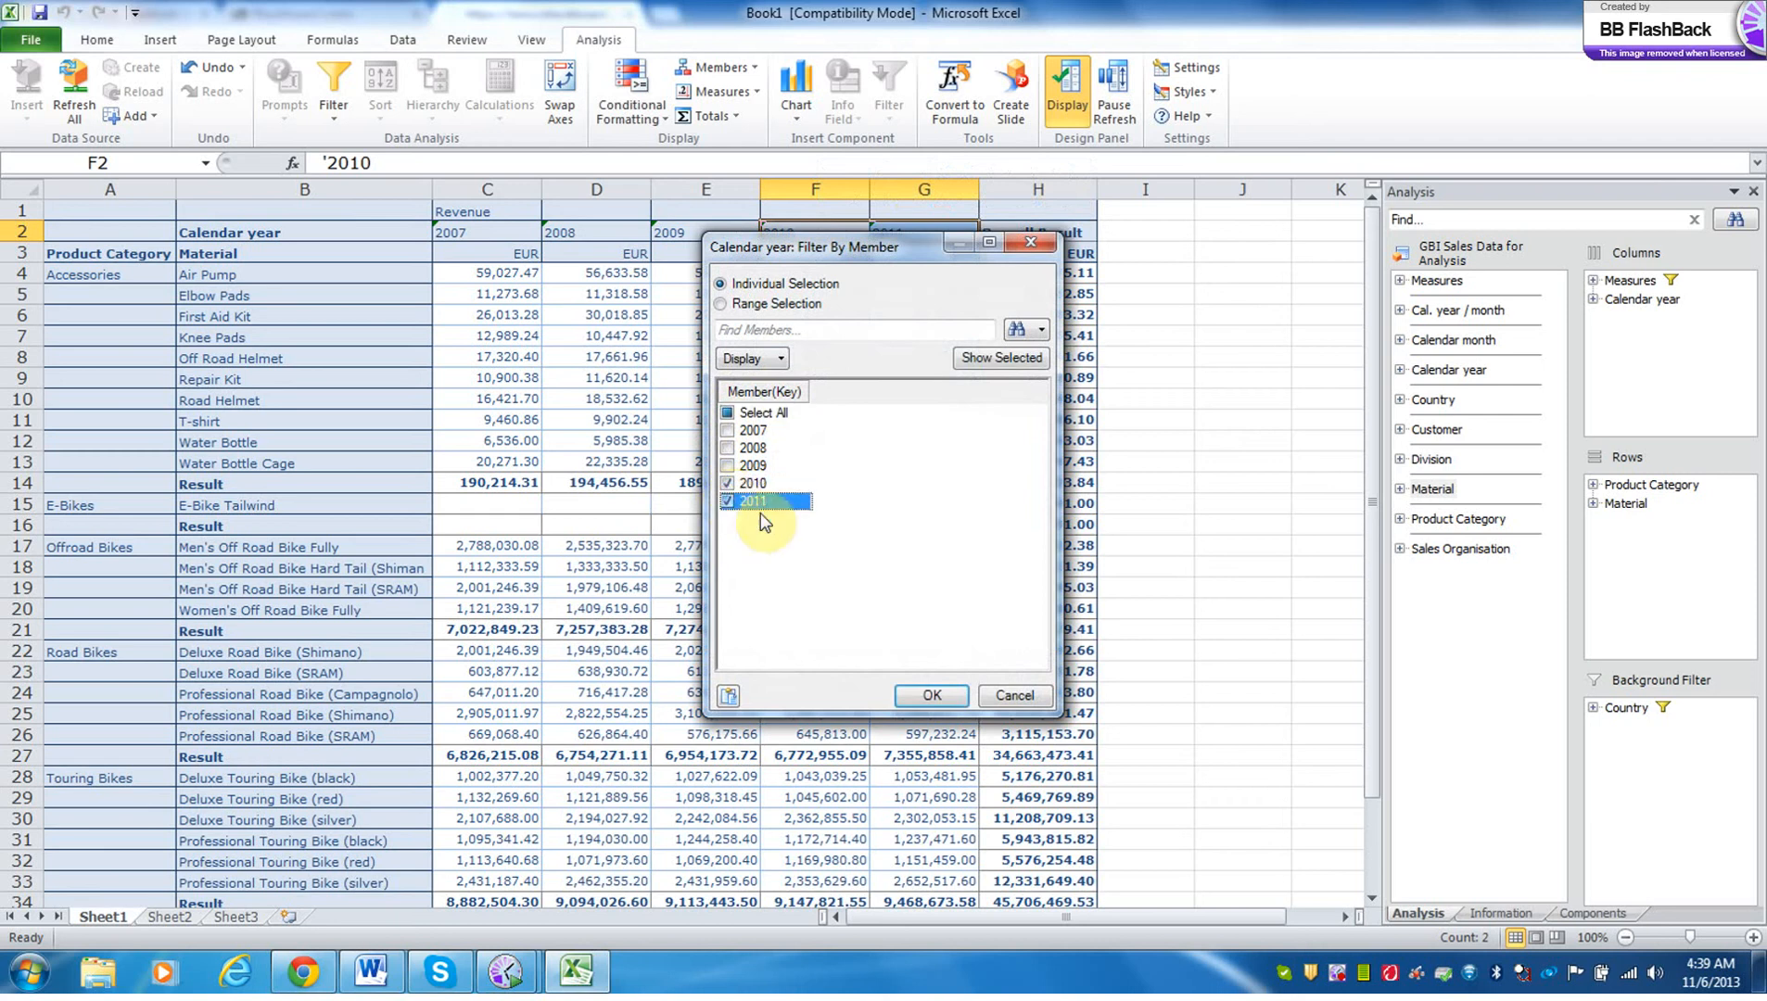
pyautogui.click(927, 697)
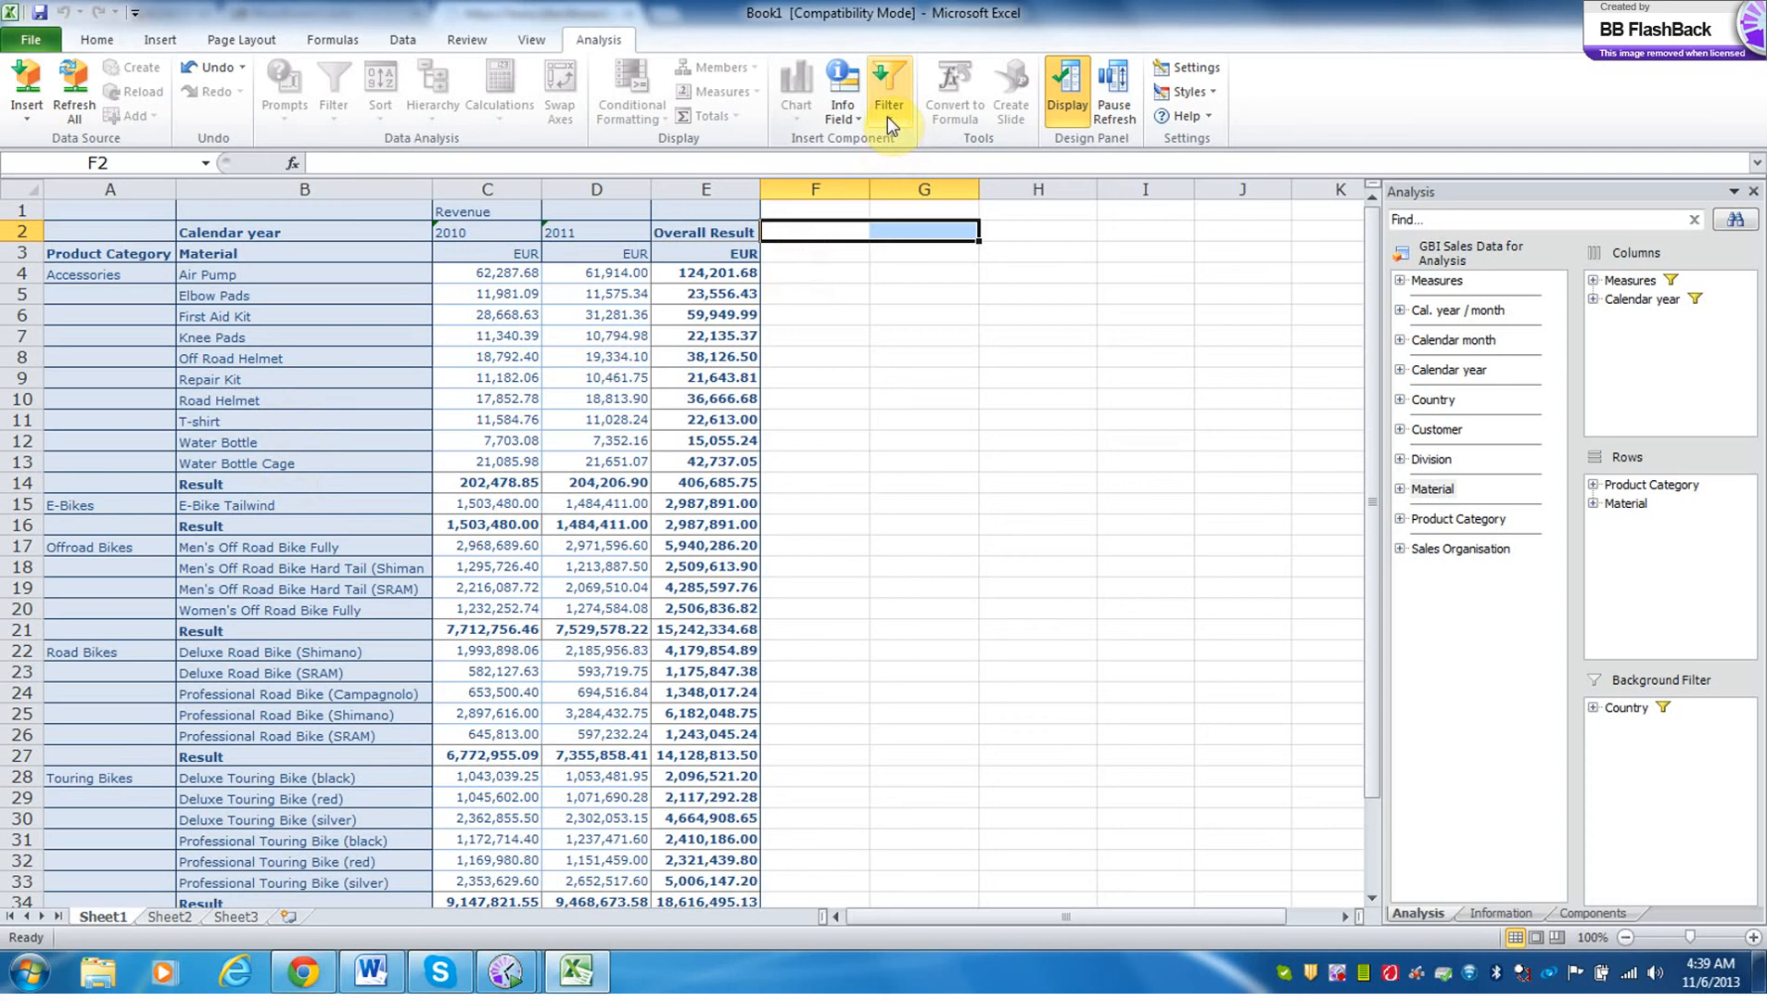
pyautogui.click(1608, 508)
pyautogui.rightClick(1608, 508)
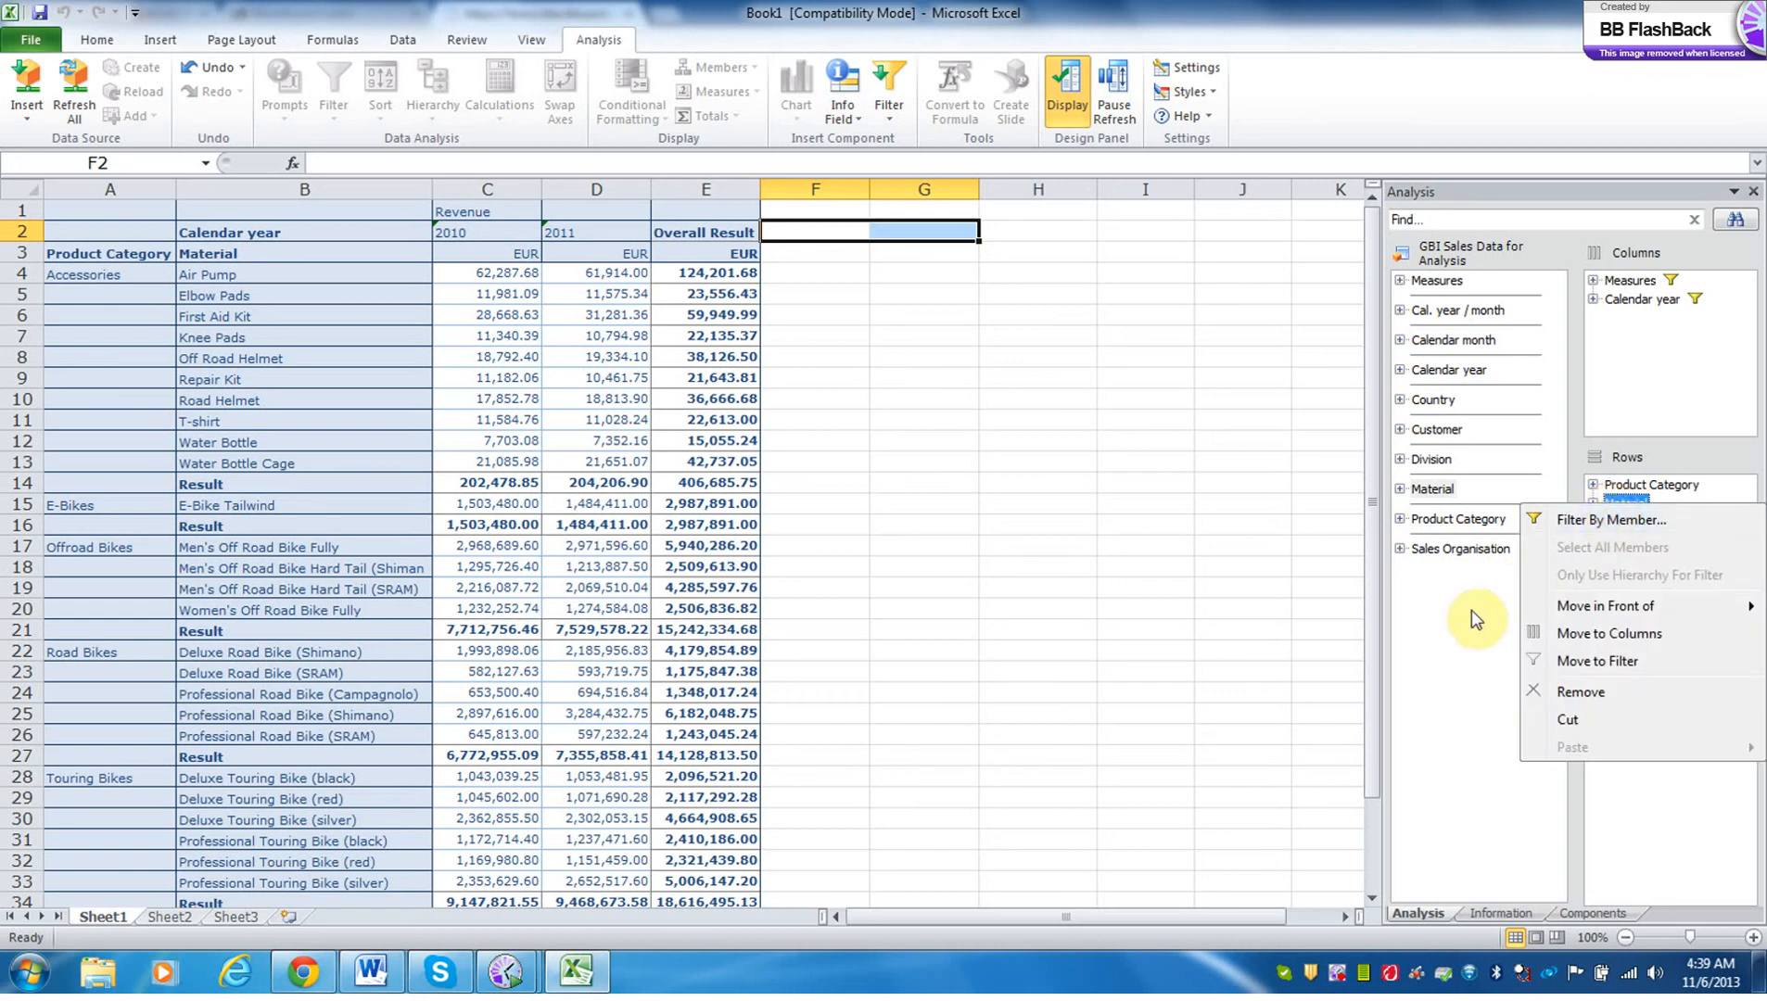
pyautogui.click(1622, 526)
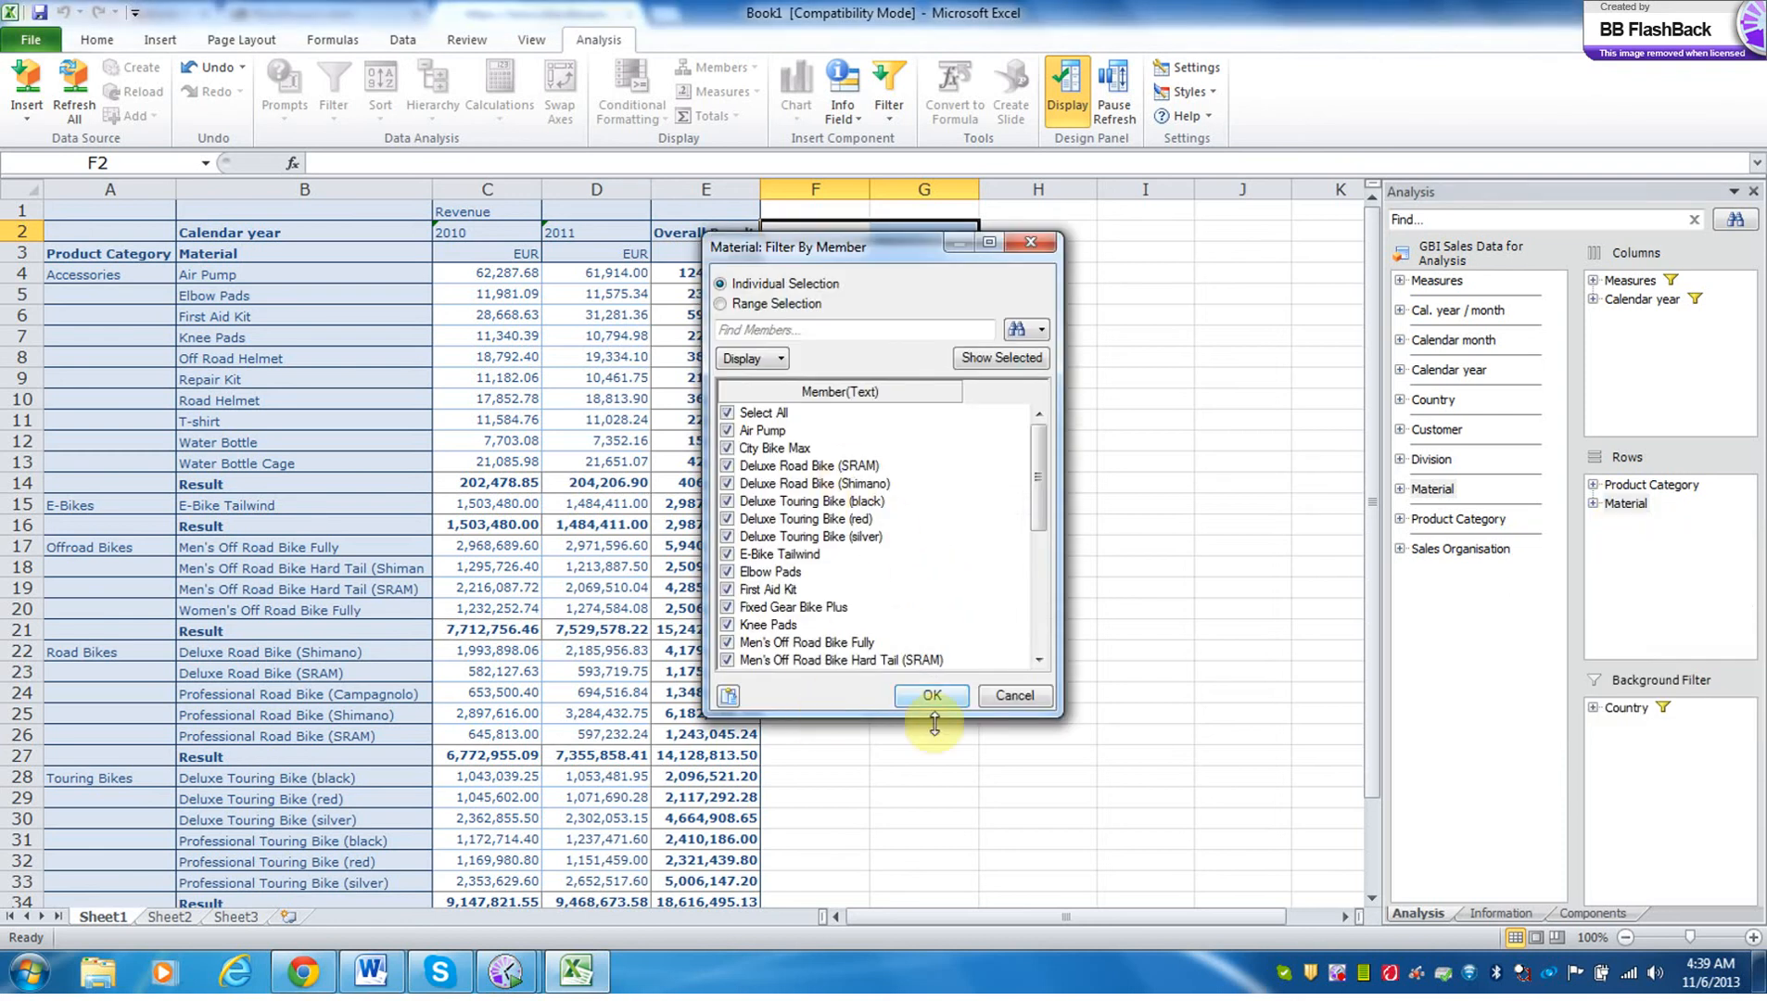
pyautogui.click(1014, 695)
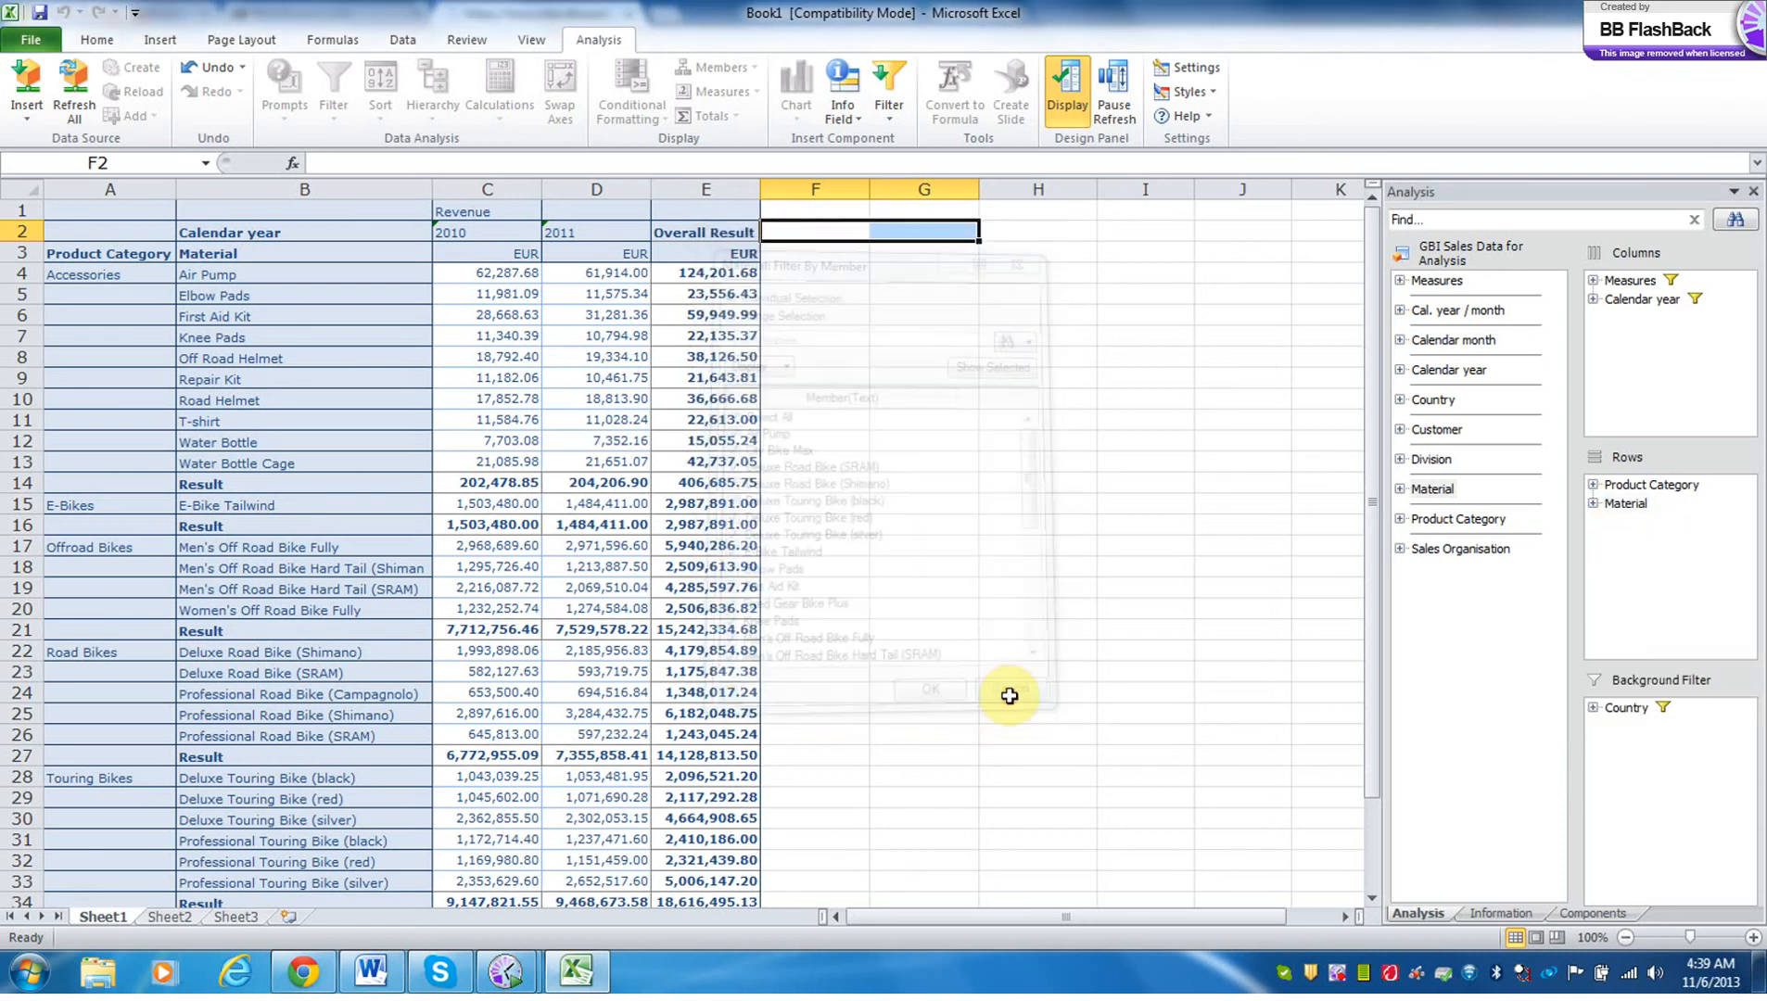
# Filter Product Category to E-Bikes, Offroad Bikes, Road Bikes, Touring Bikes and Trend Bikes, leaving out Accessories.
pyautogui.click(1636, 485)
pyautogui.rightClick(1636, 487)
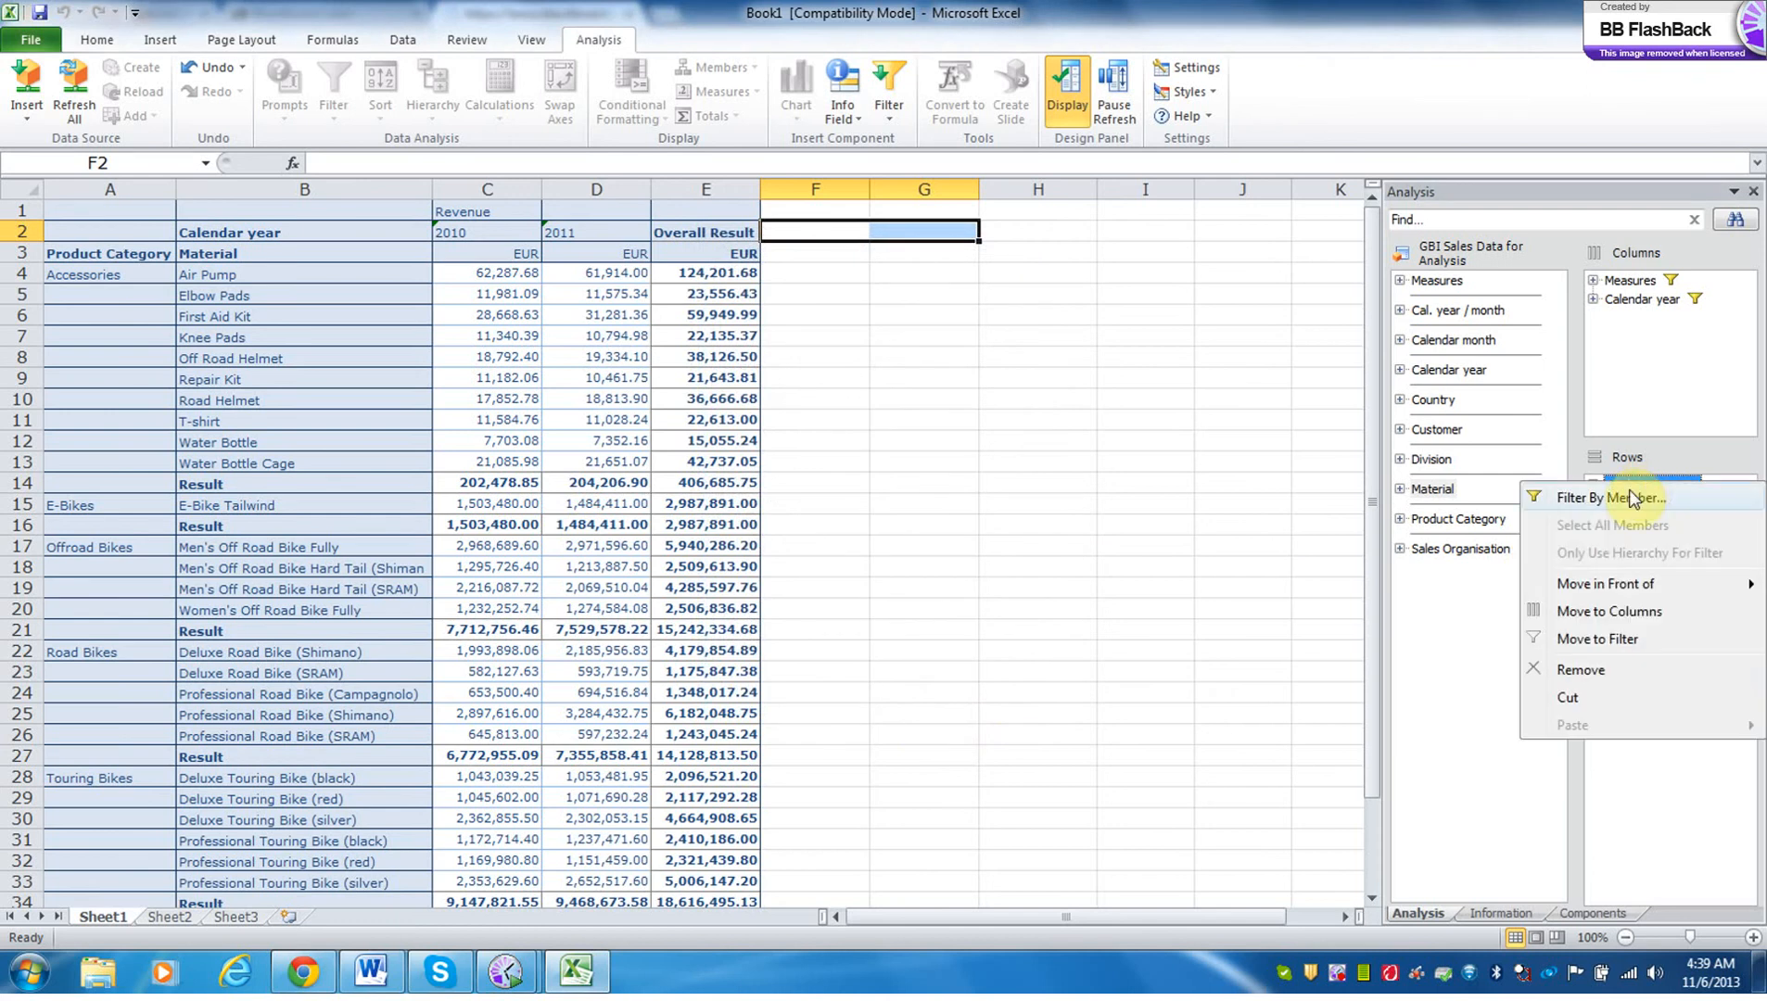
pyautogui.click(1628, 498)
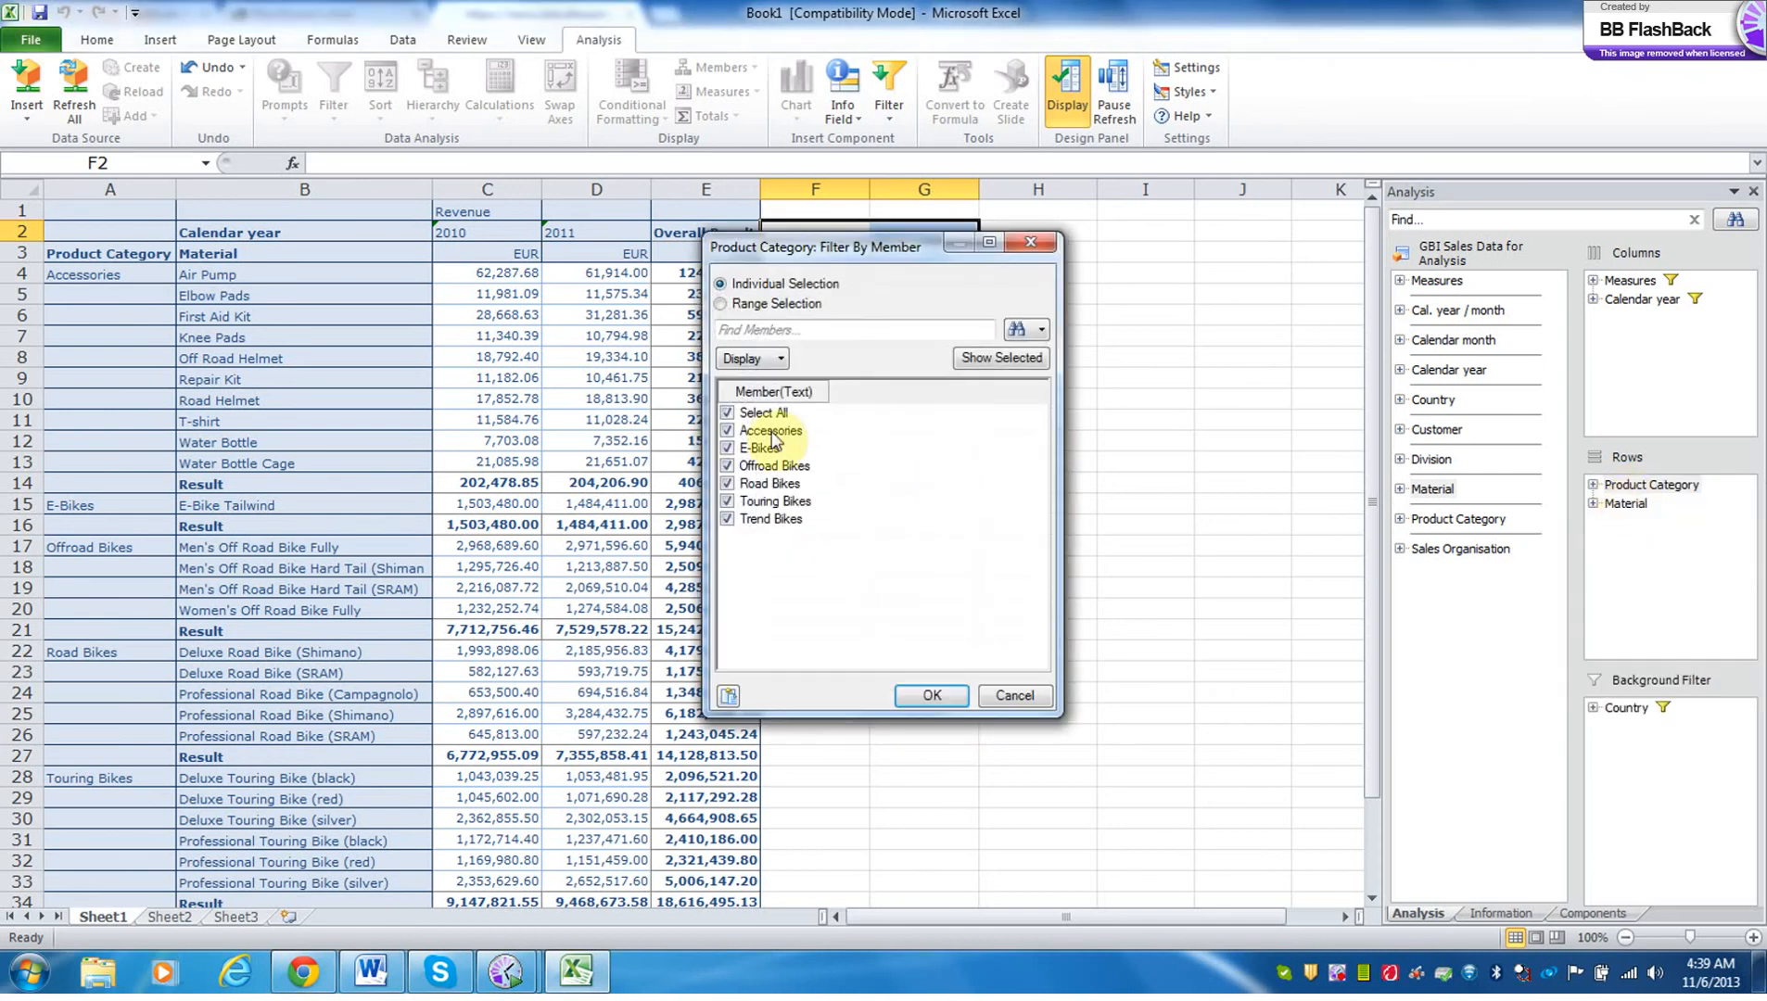
pyautogui.click(729, 416)
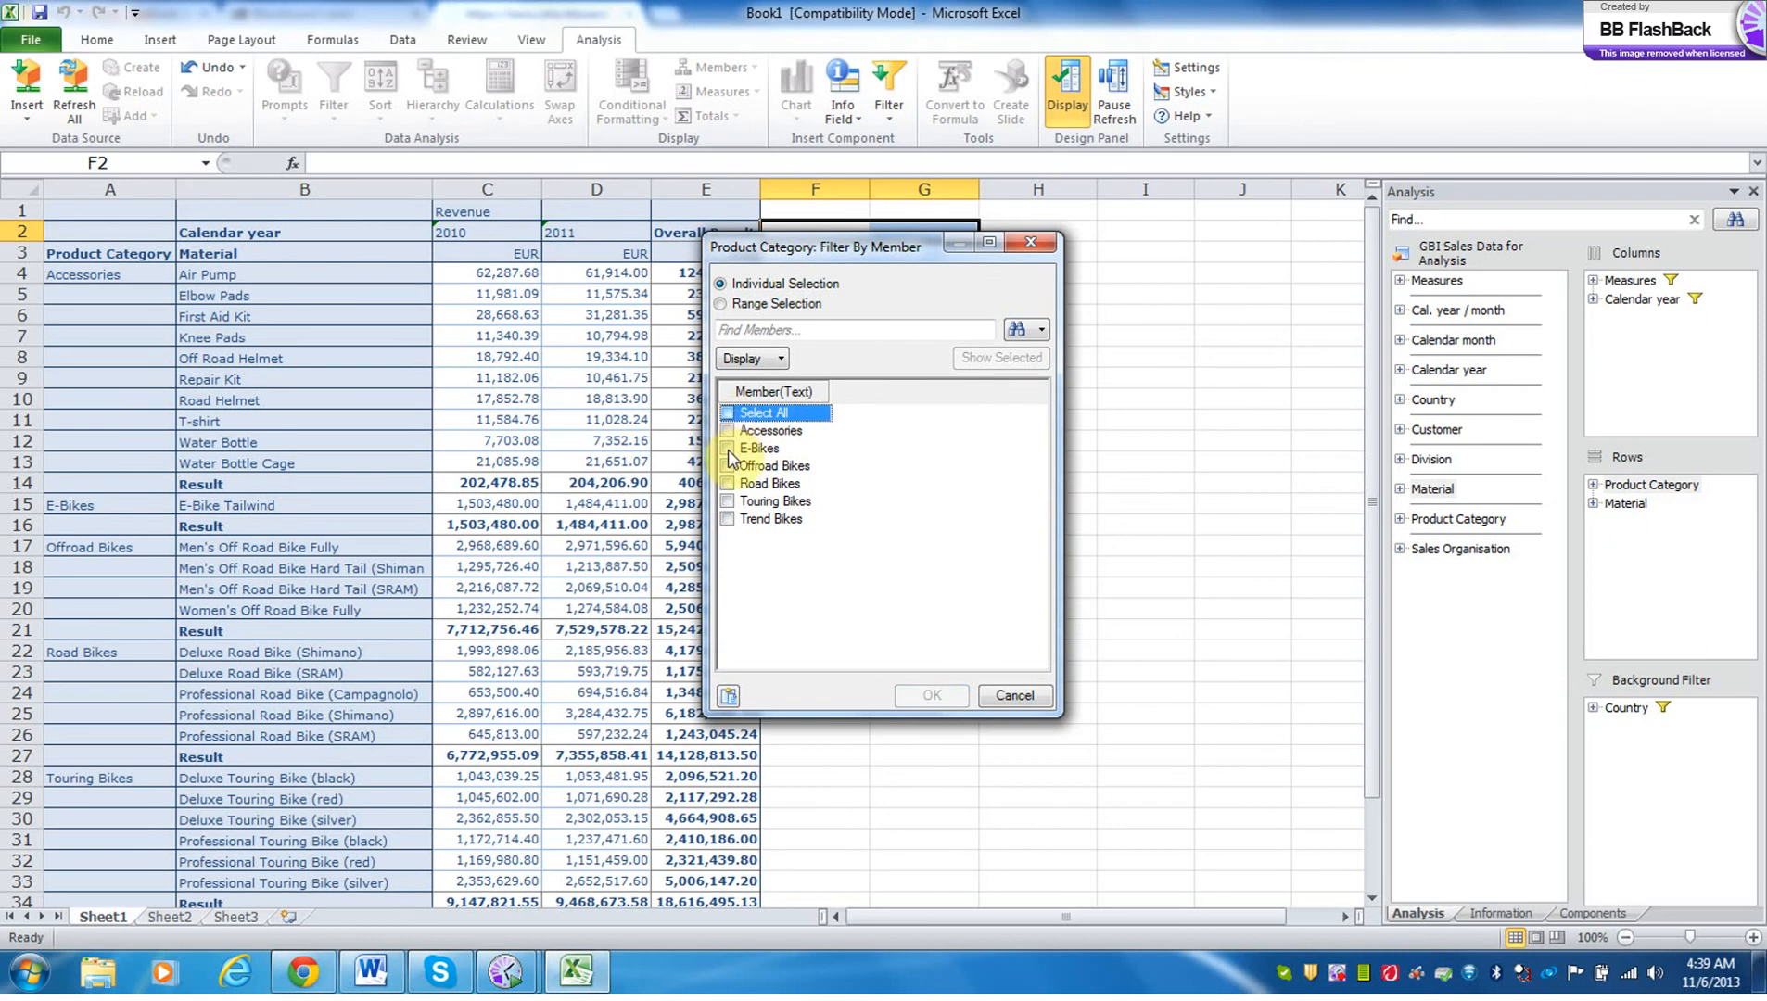
pyautogui.click(729, 448)
pyautogui.click(729, 466)
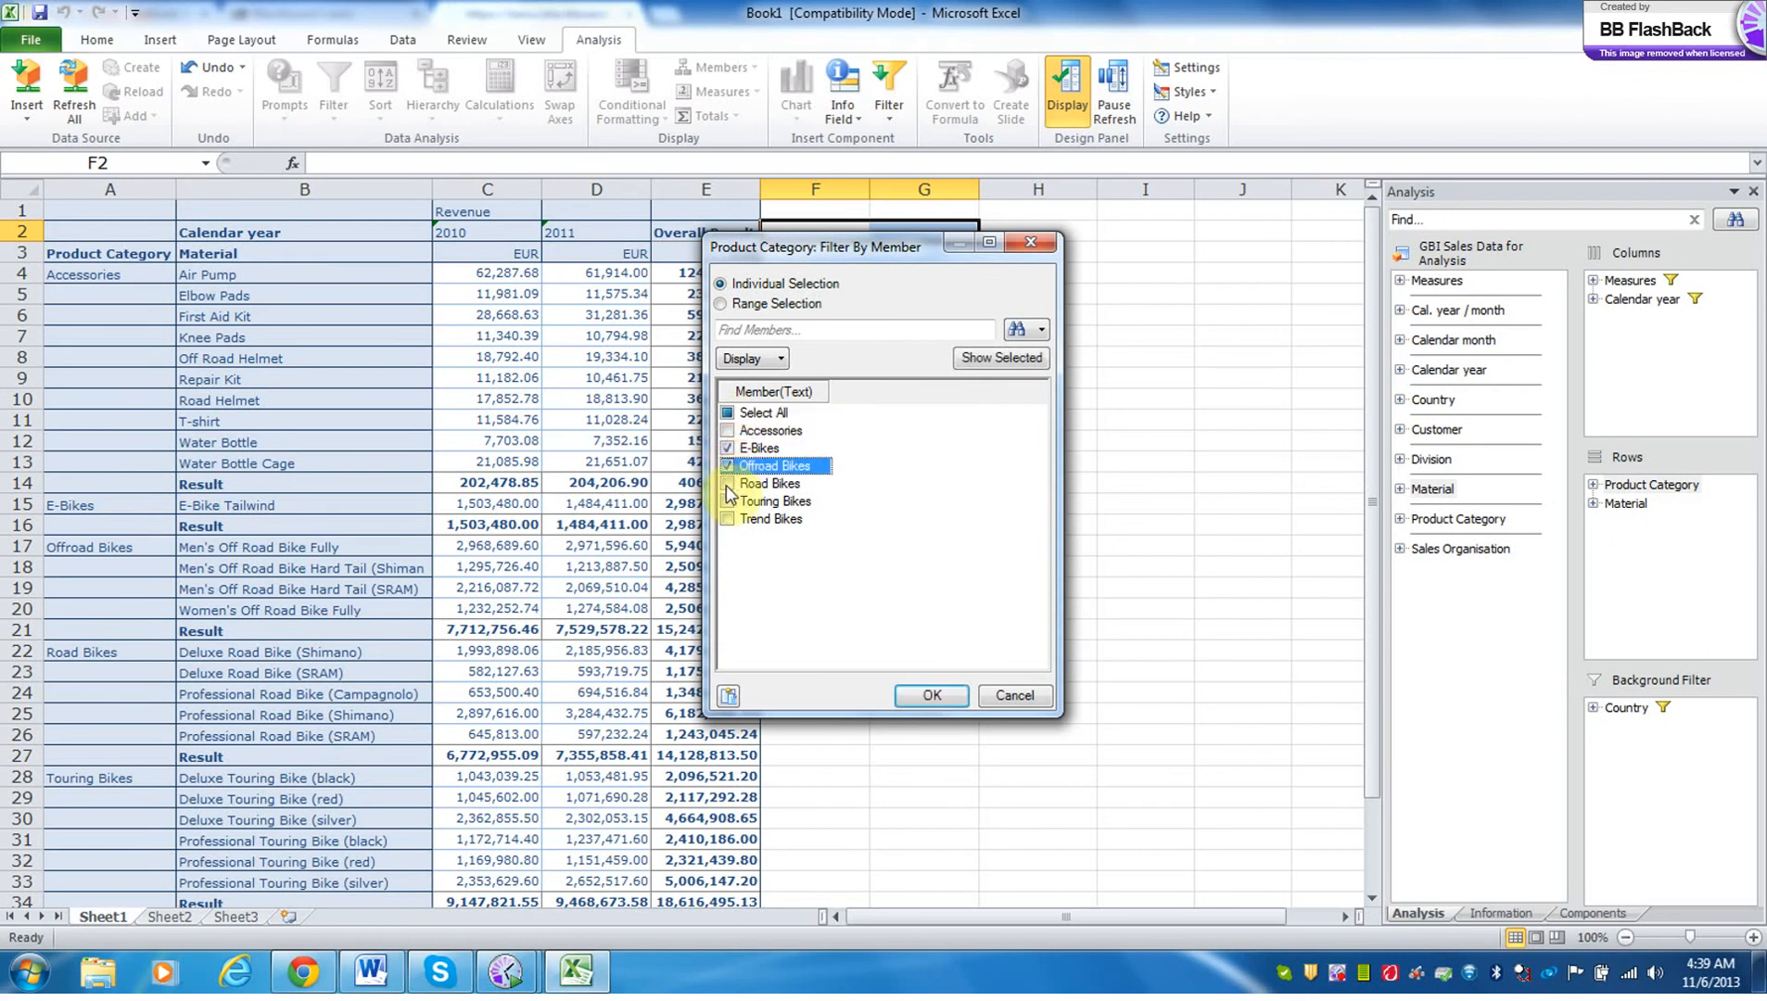
pyautogui.click(729, 483)
pyautogui.click(728, 501)
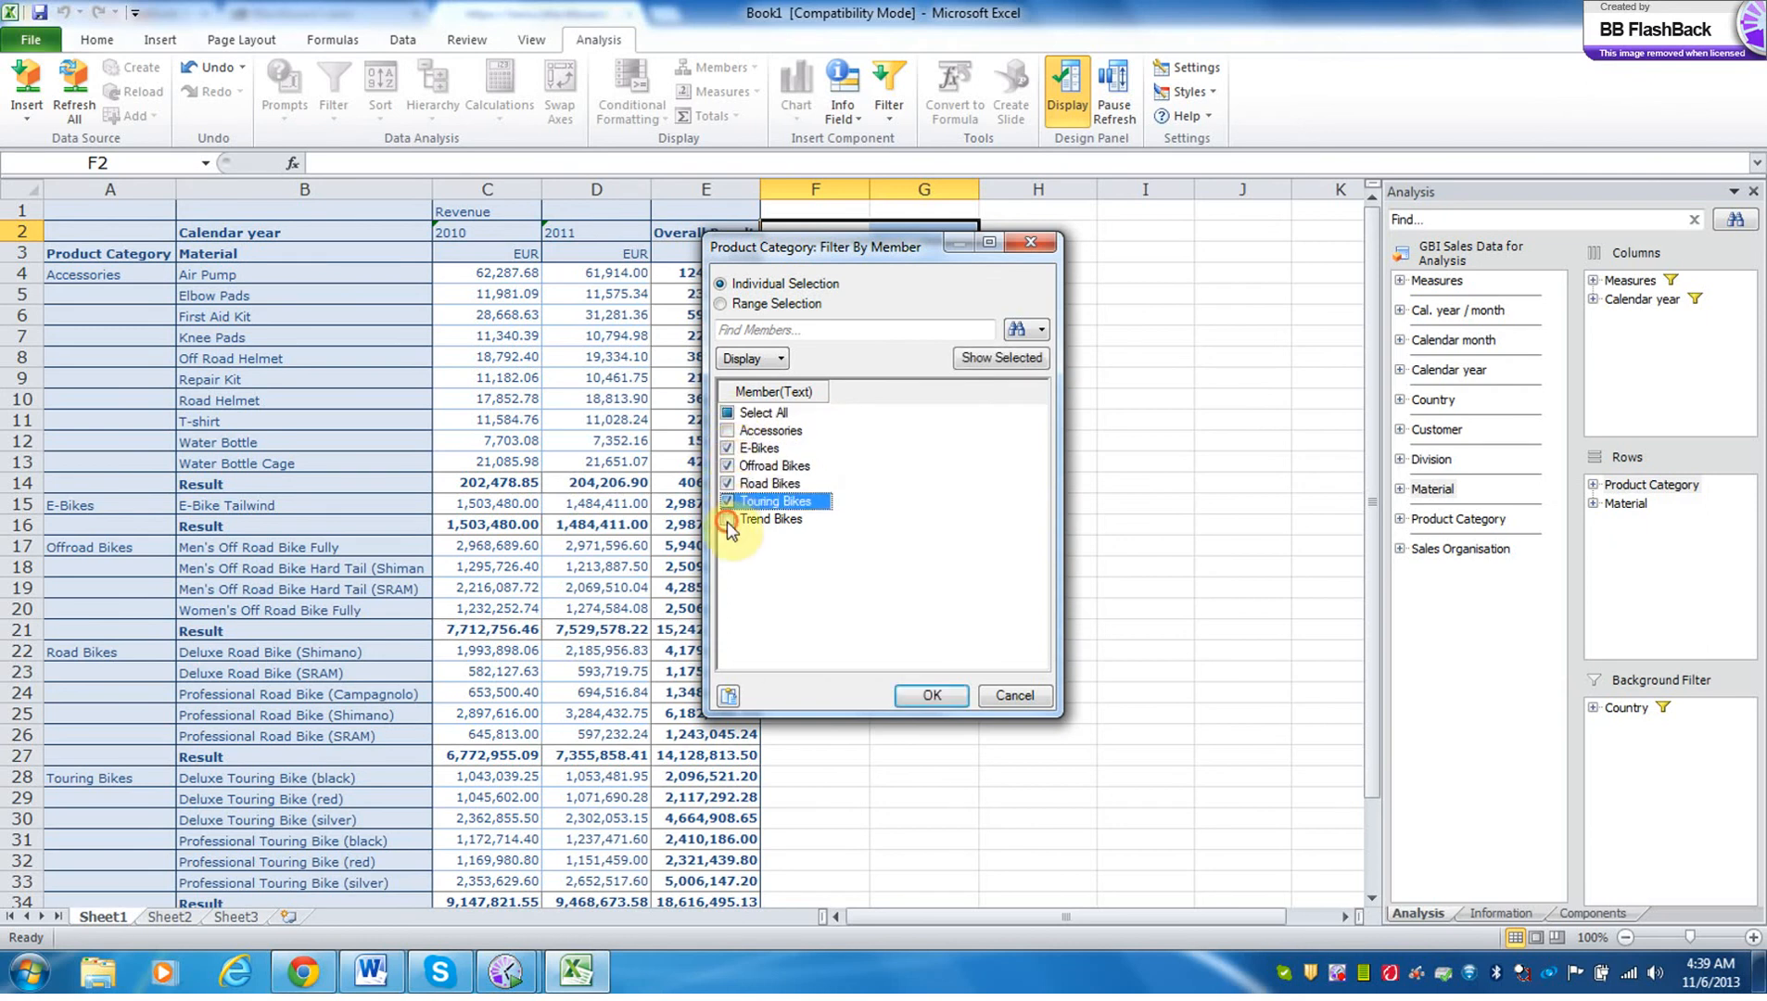
pyautogui.click(729, 519)
pyautogui.click(932, 695)
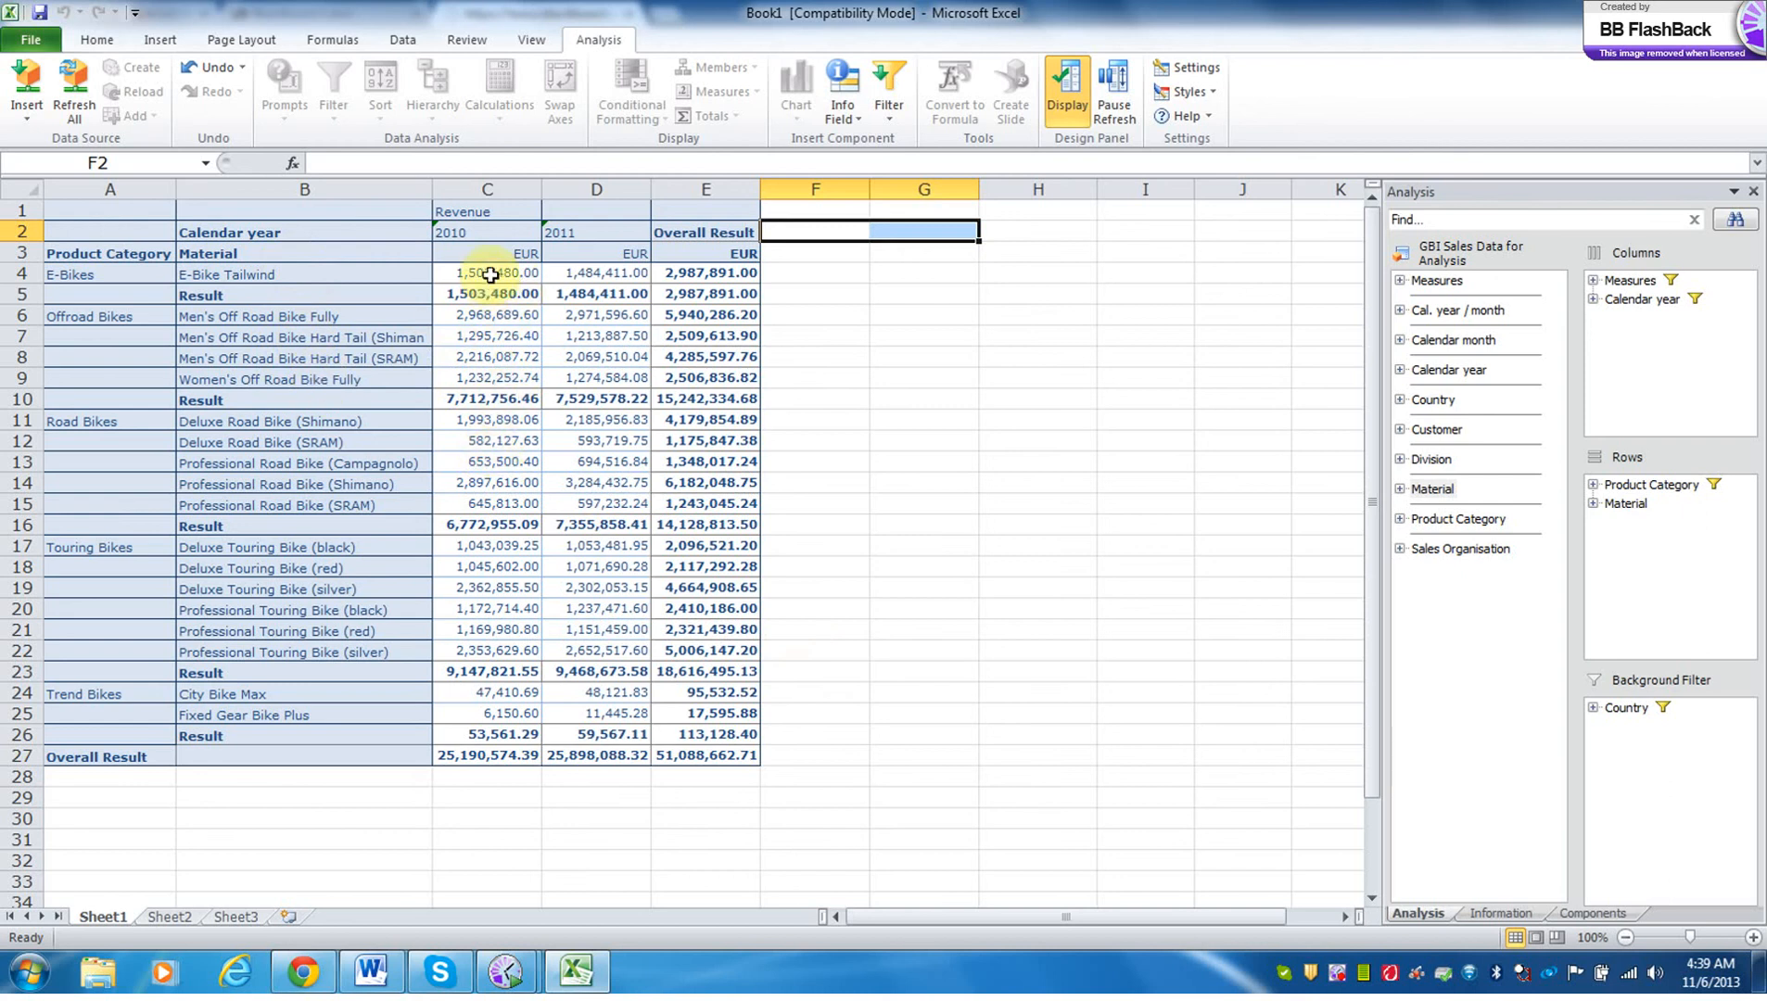
# Turn on the compact hierarchy display for the rows of the crosstab.
pyautogui.click(243, 283)
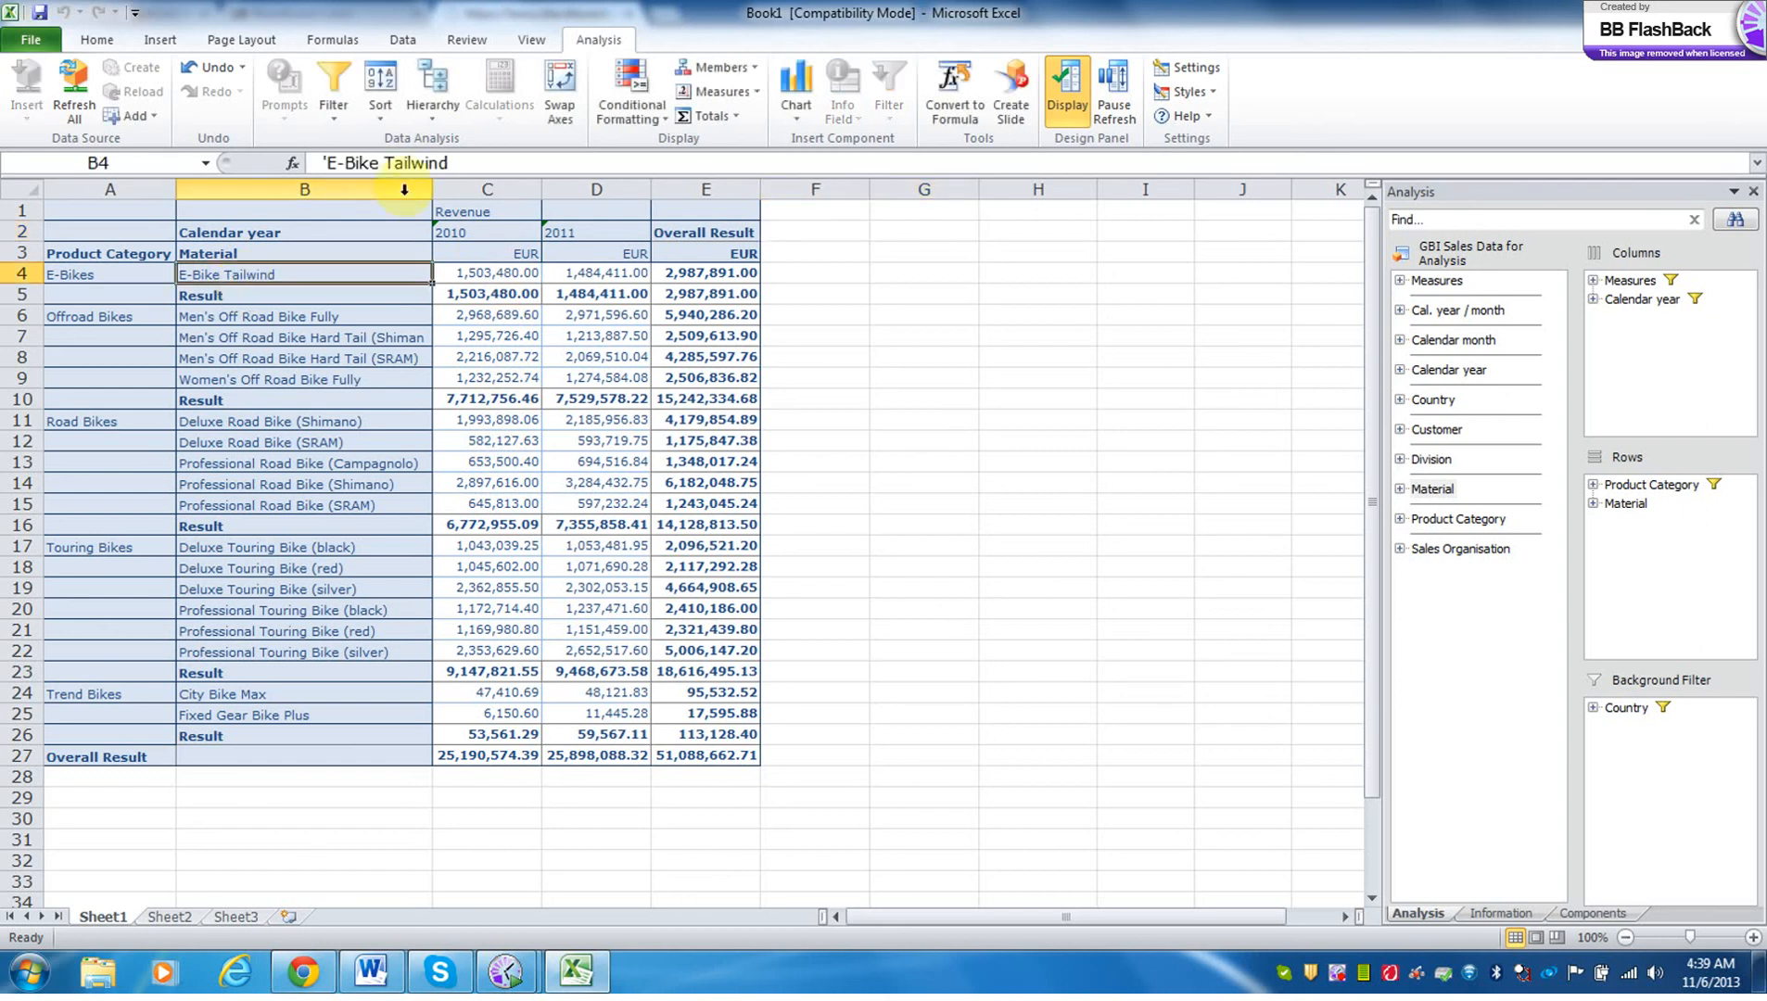
pyautogui.click(429, 119)
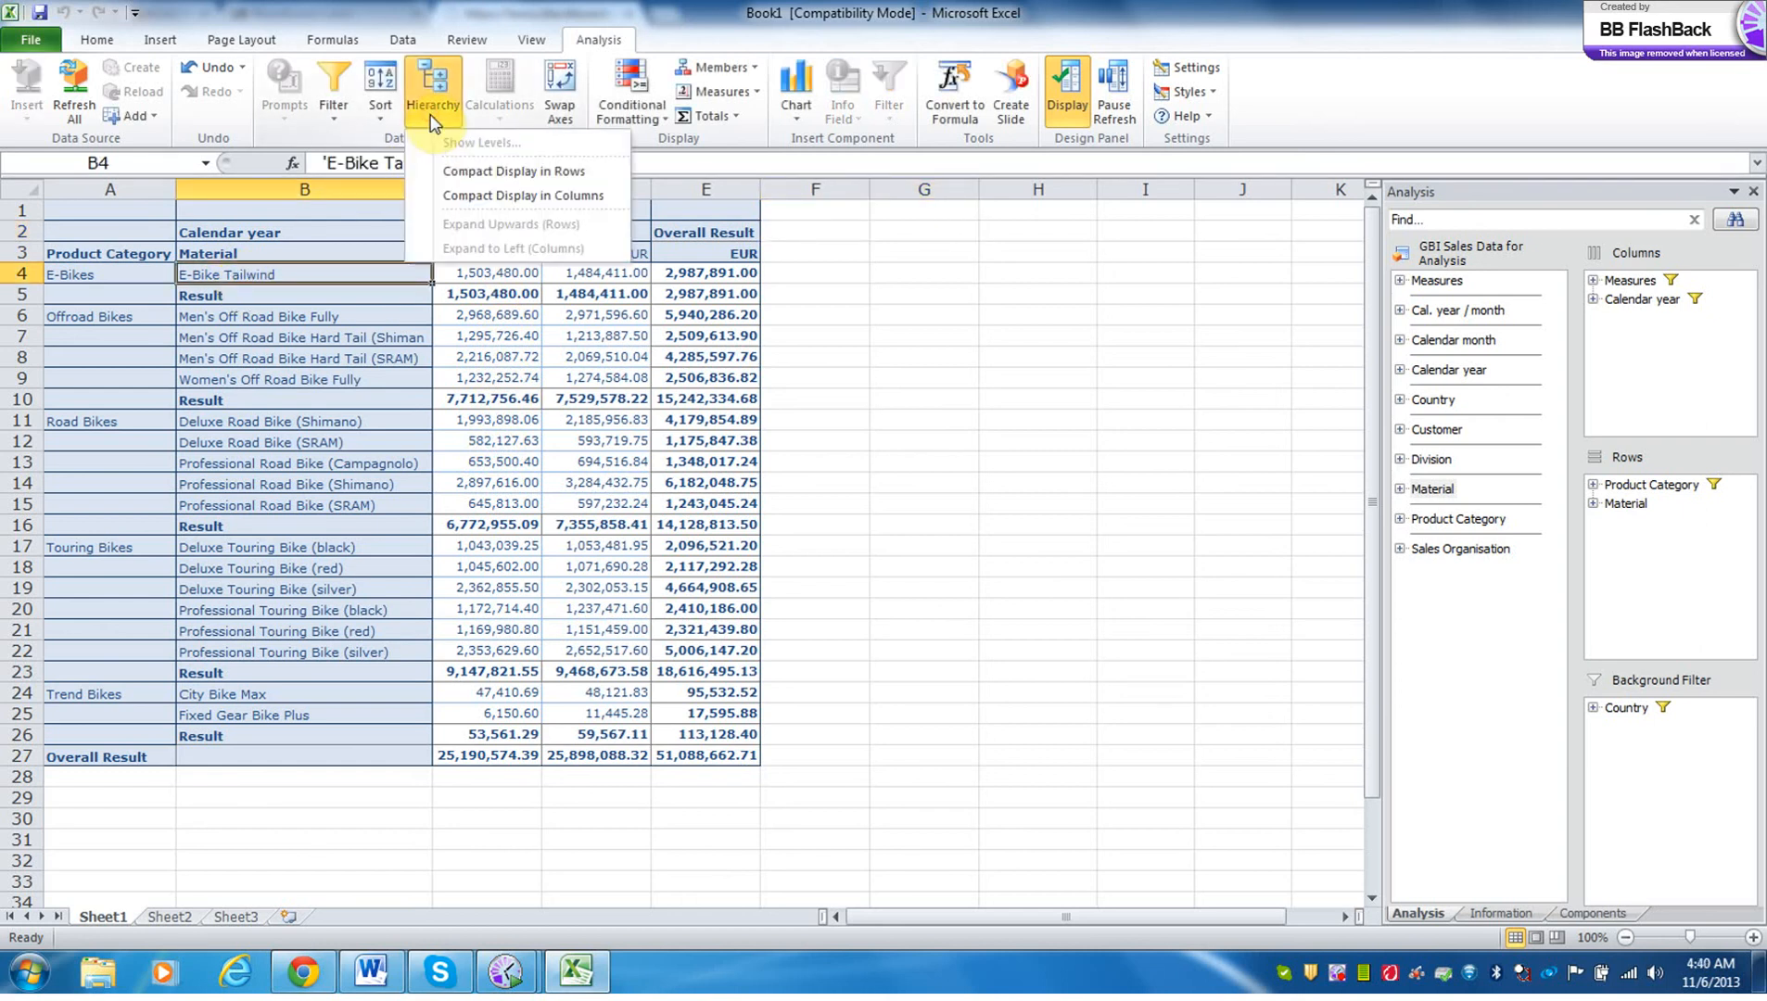
pyautogui.click(466, 172)
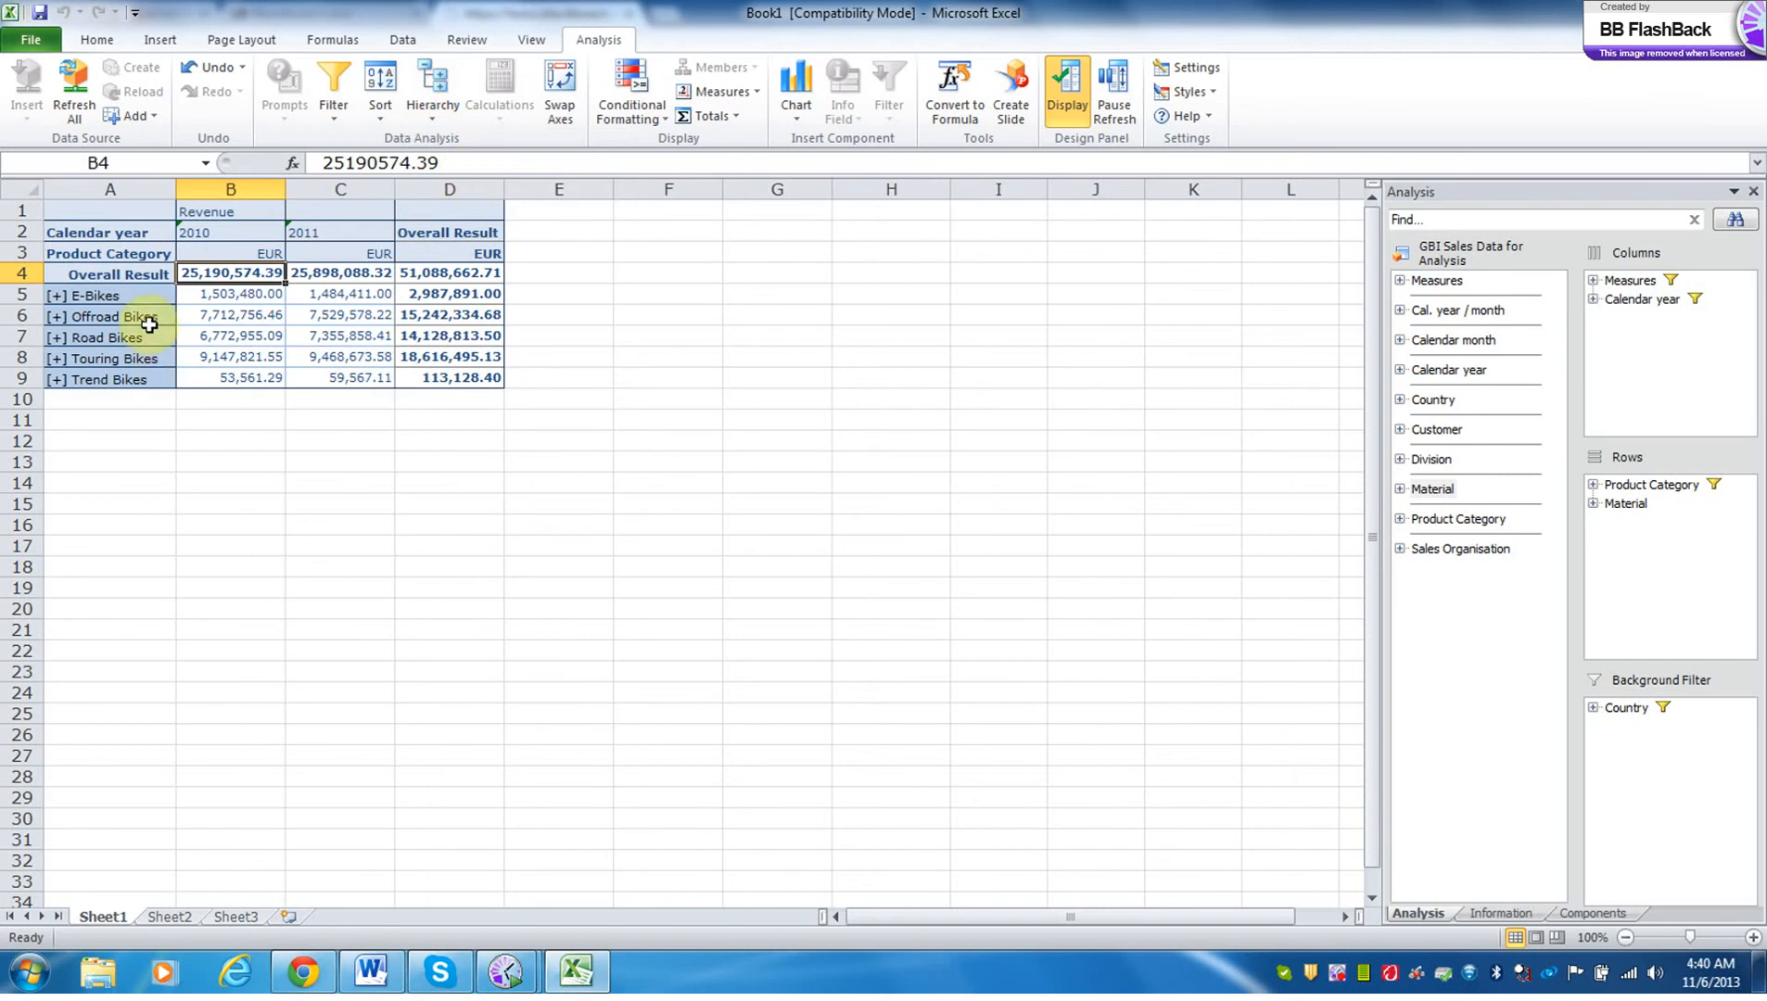
# Expand and collapse the Offroad Bikes node, and sort the product categories by 2010 revenue in descending order.
pyautogui.click(55, 319)
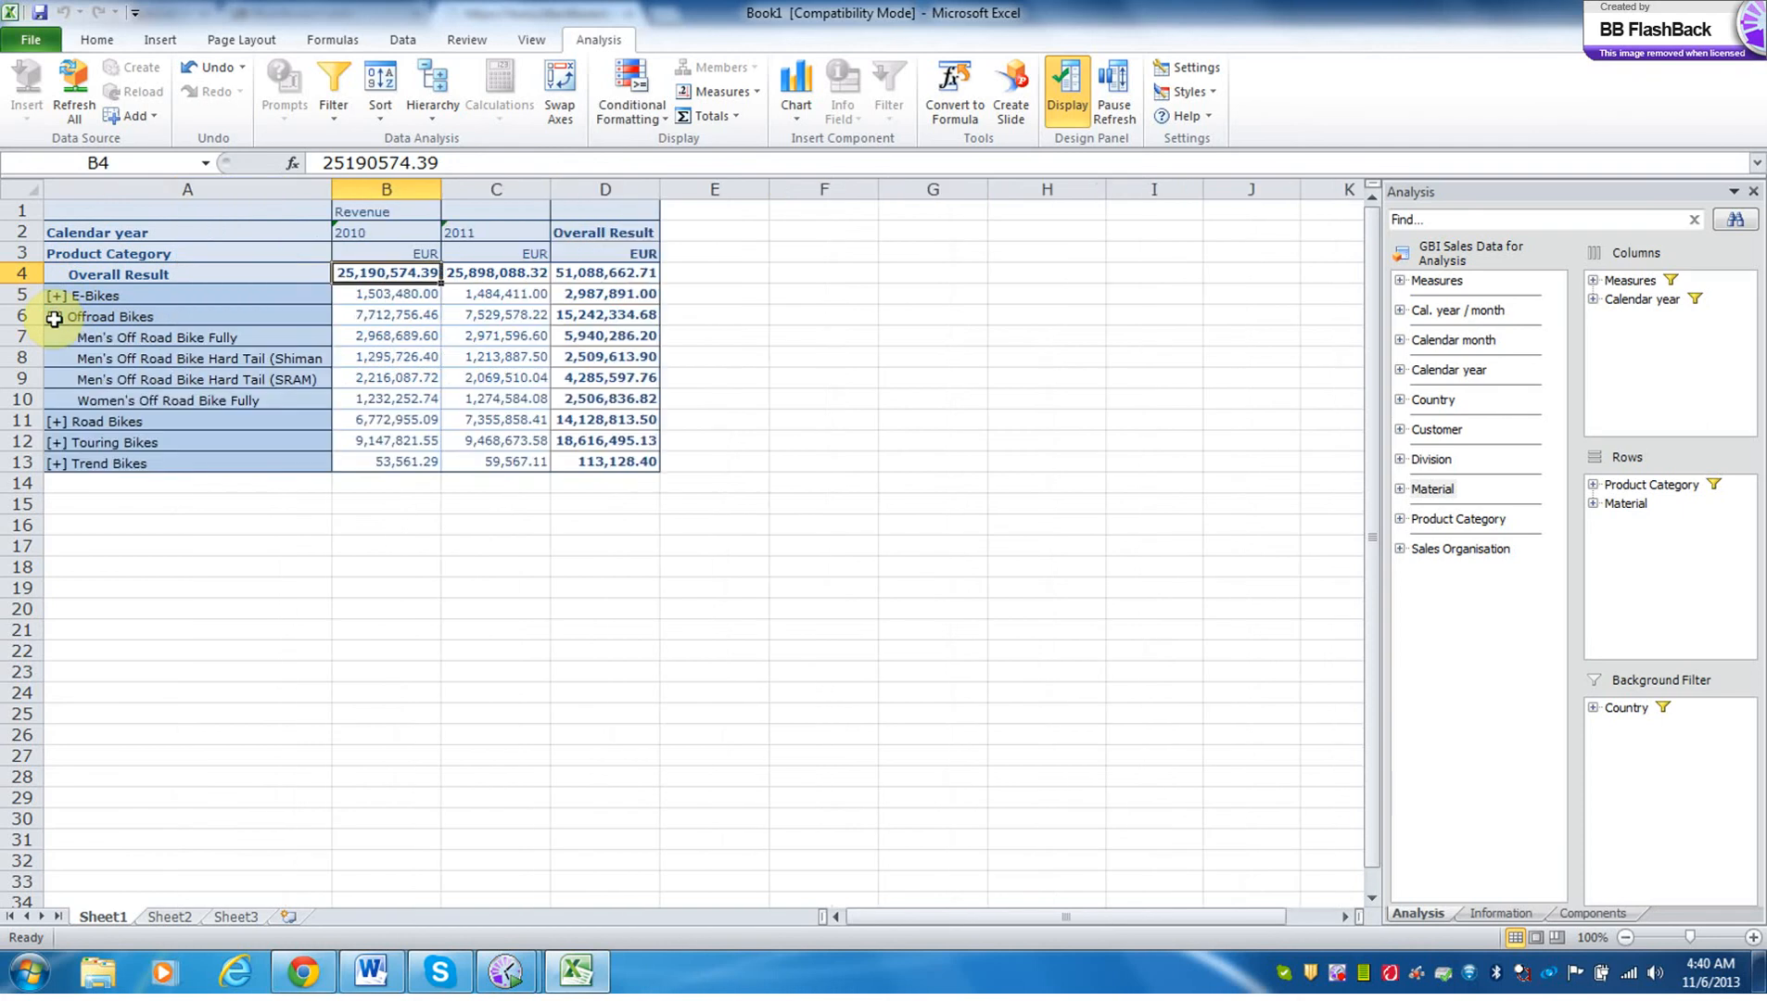
pyautogui.click(55, 319)
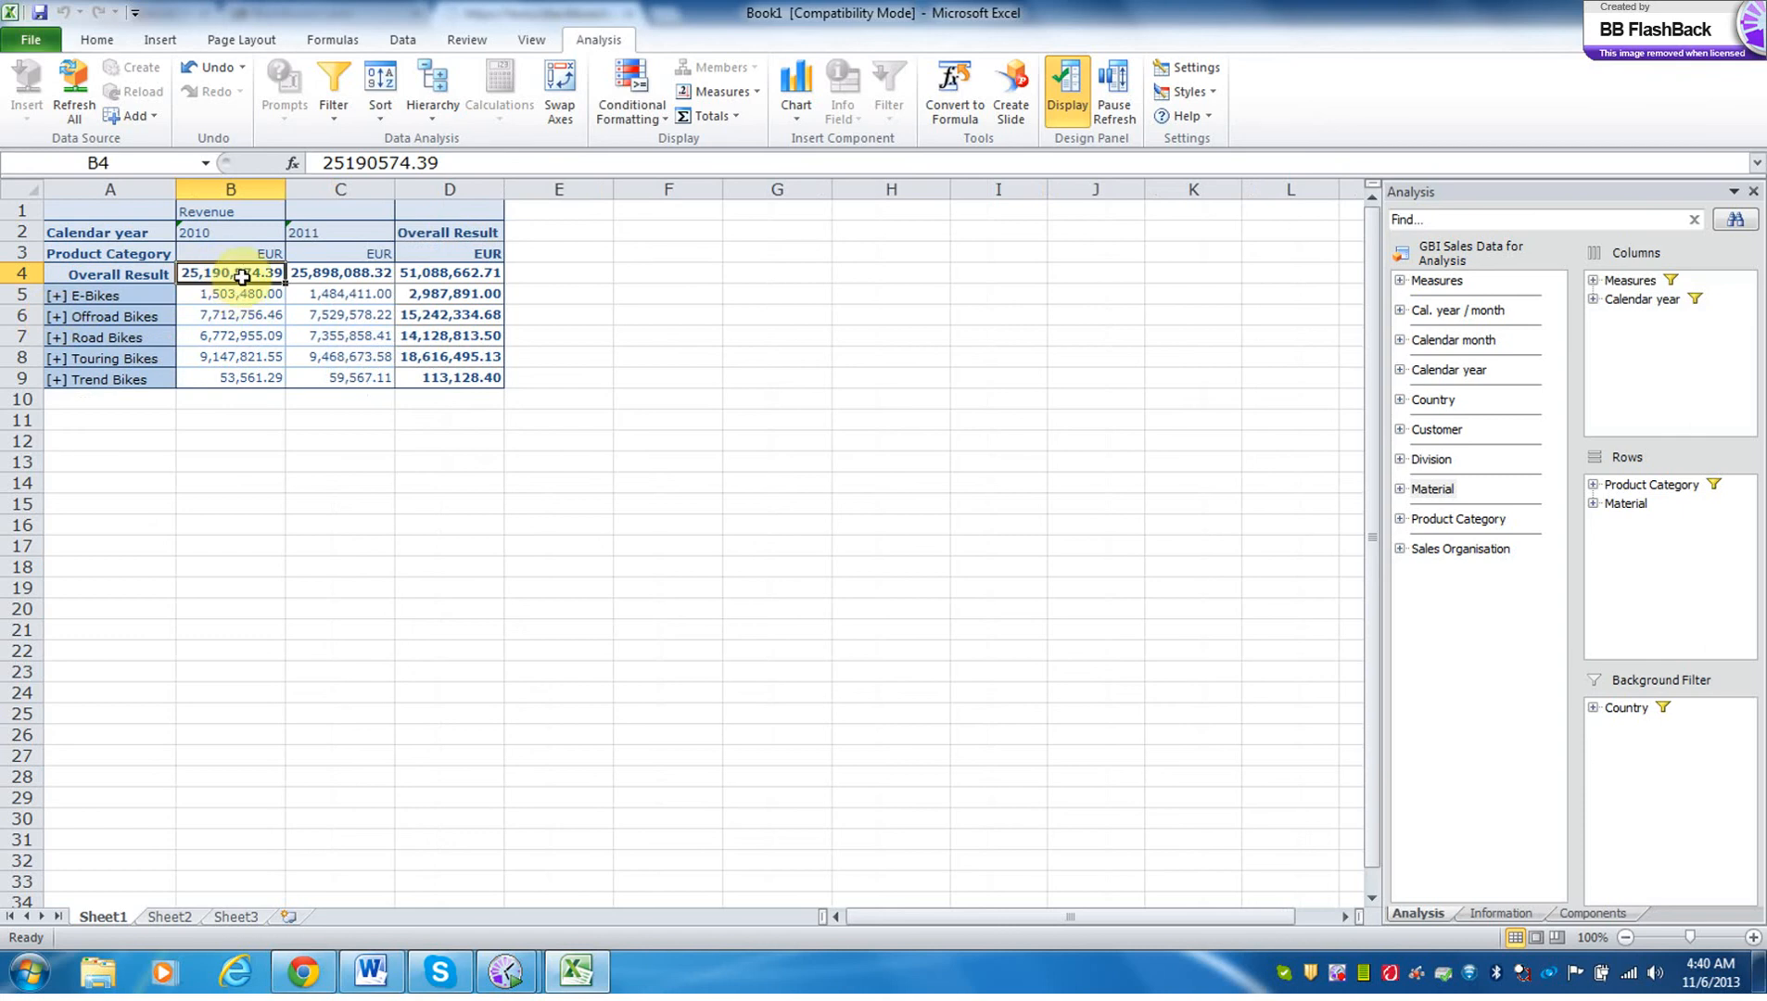
pyautogui.click(379, 122)
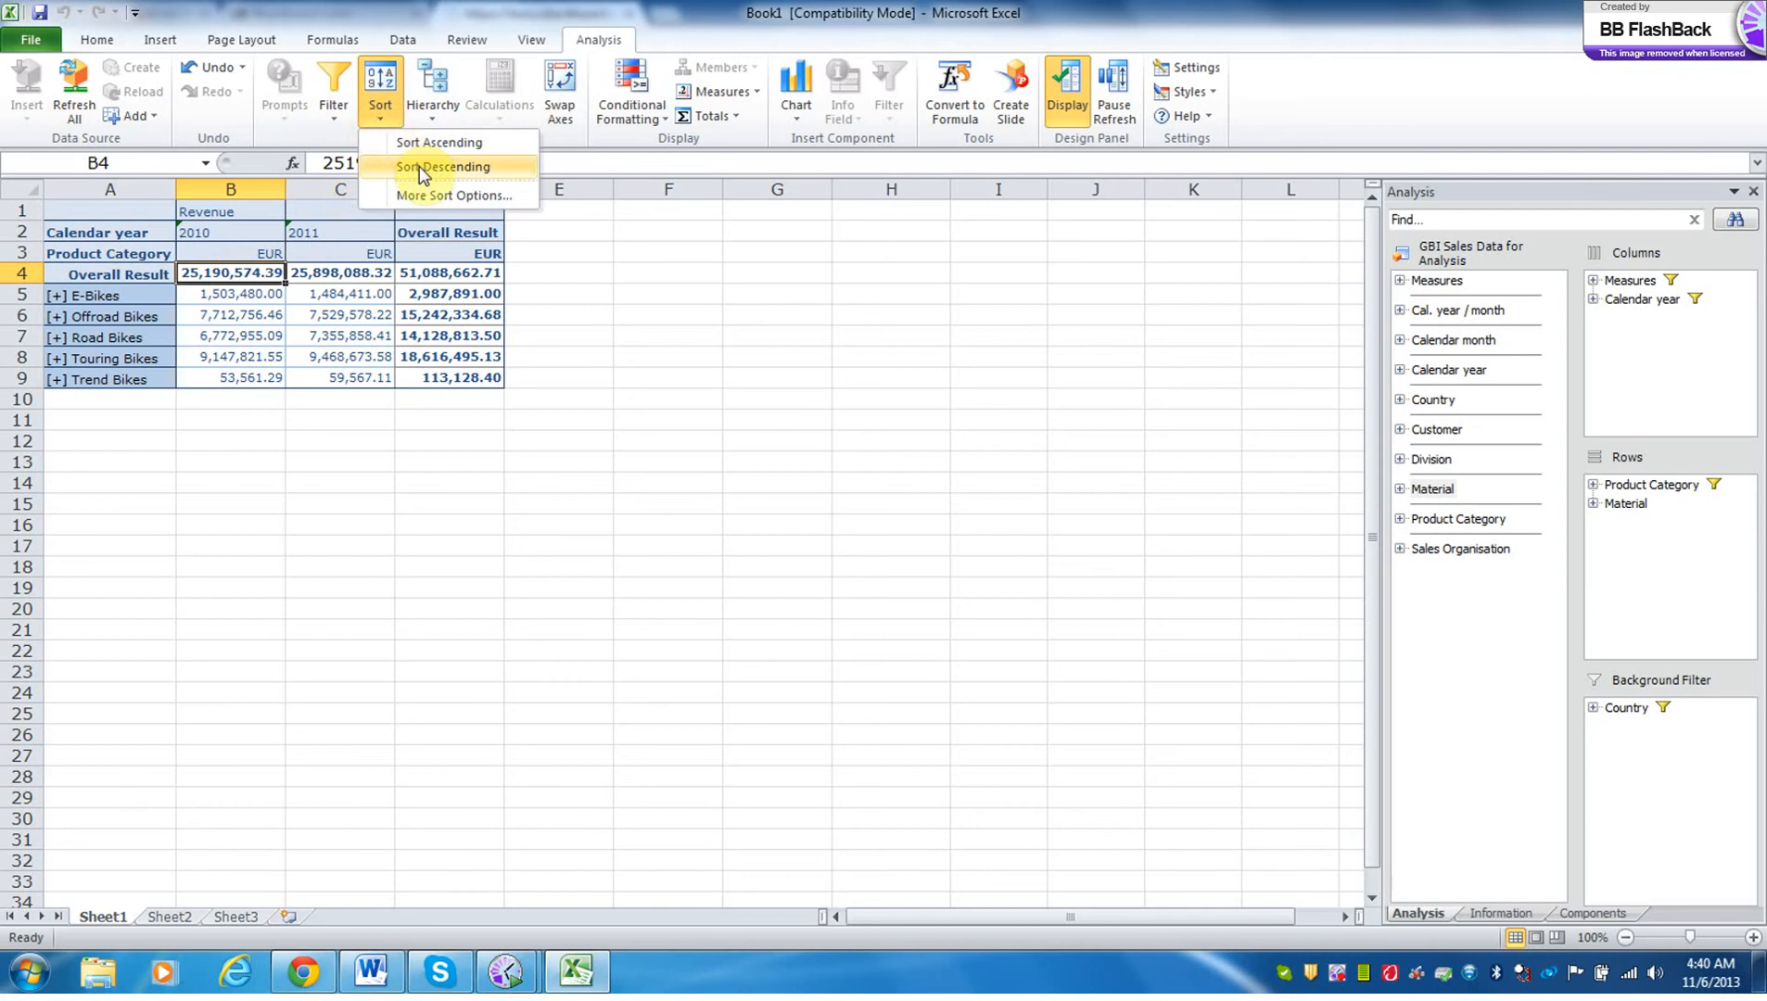
pyautogui.click(416, 167)
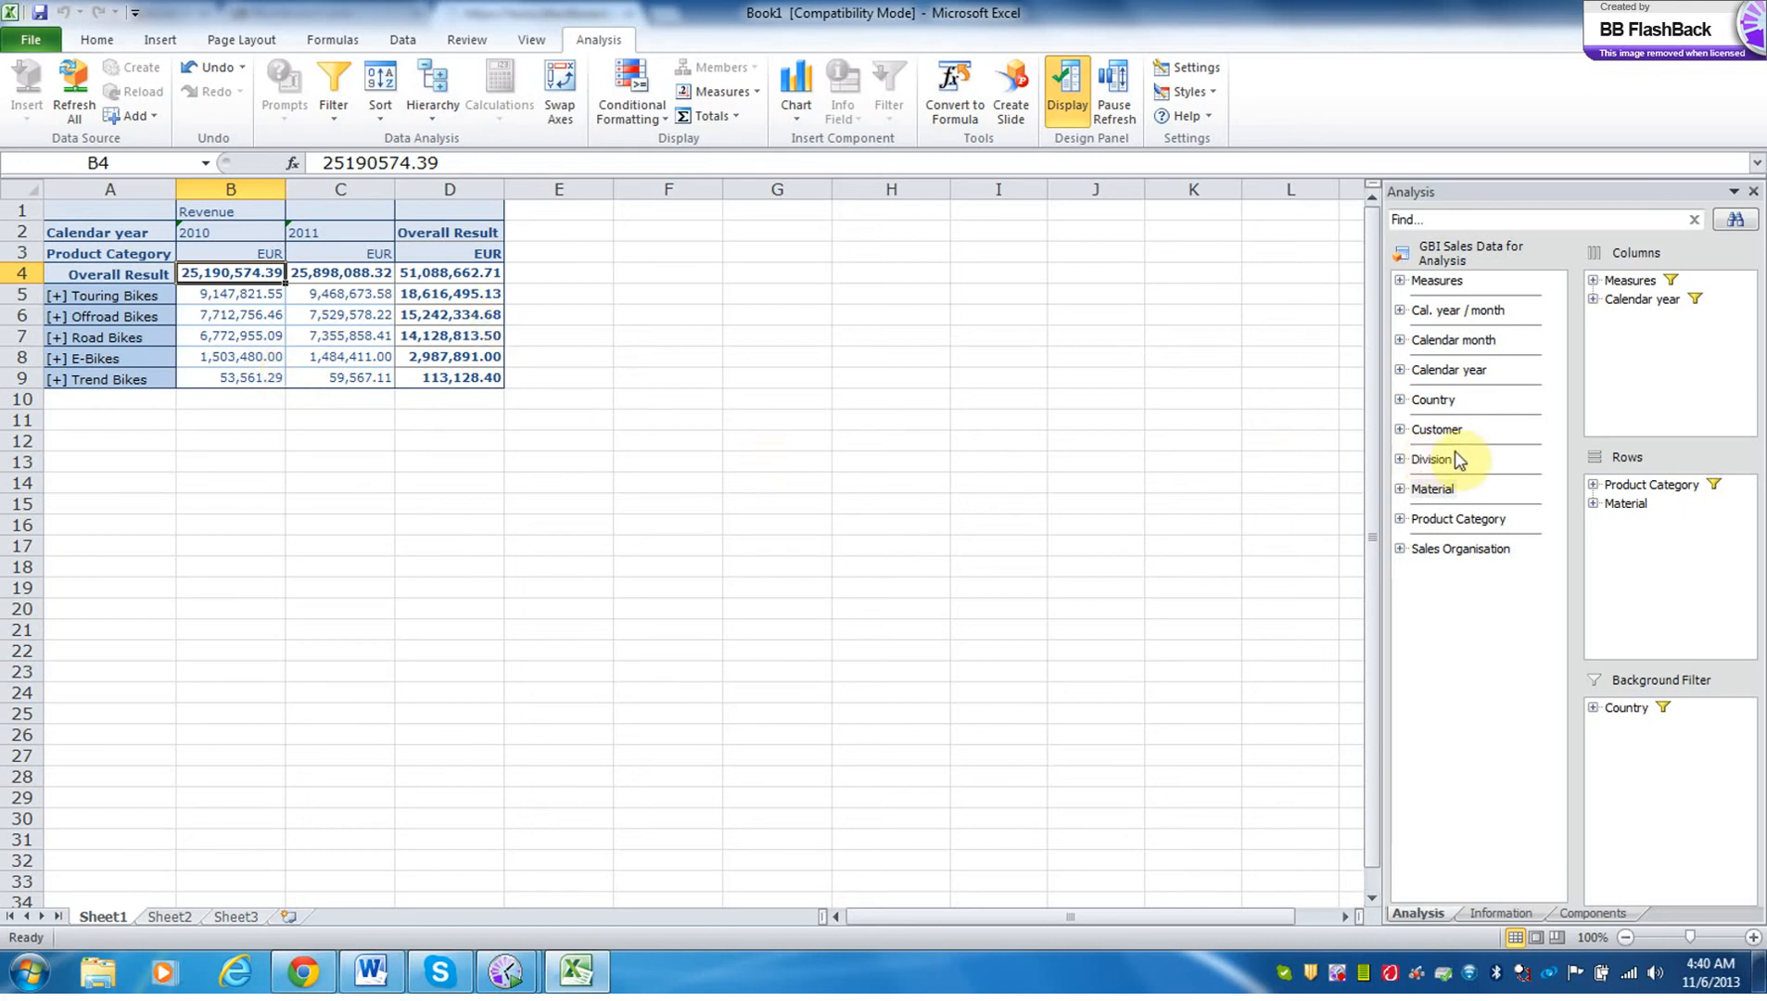
# Add Division to the rows above Product Category and remove Material from the rows.
pyautogui.moveTo(1448, 461); pyautogui.dragTo(1614, 480)
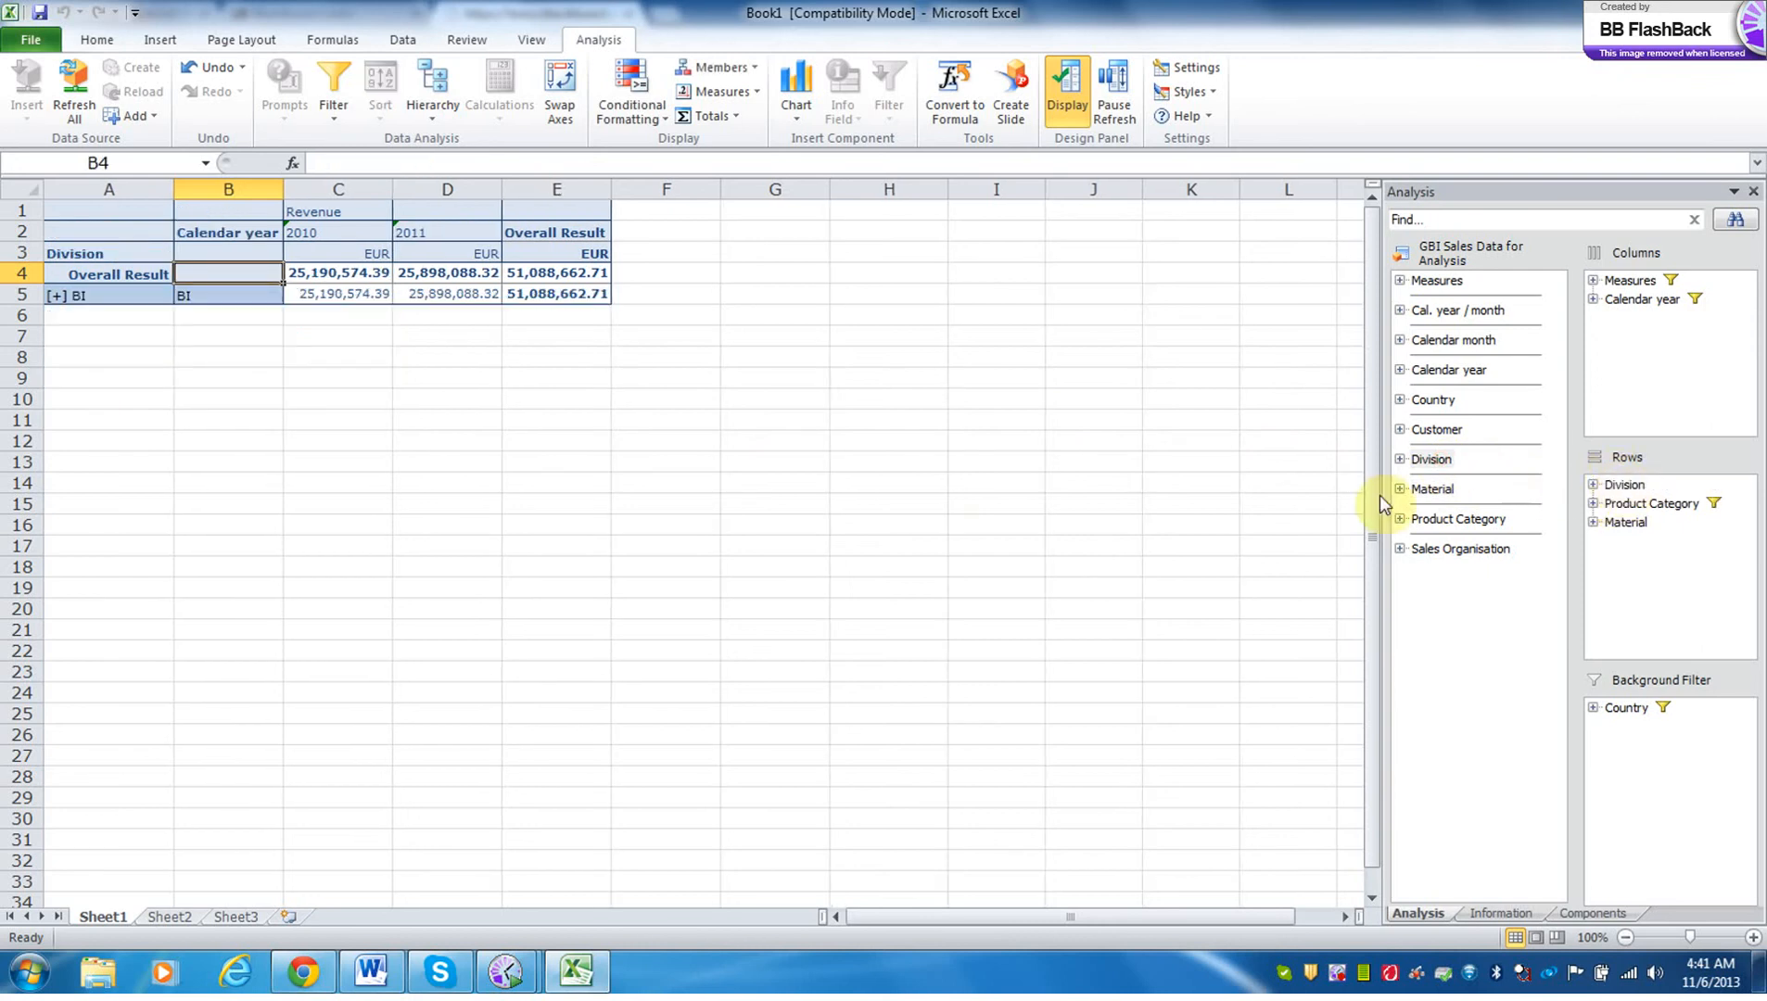
pyautogui.click(100, 254)
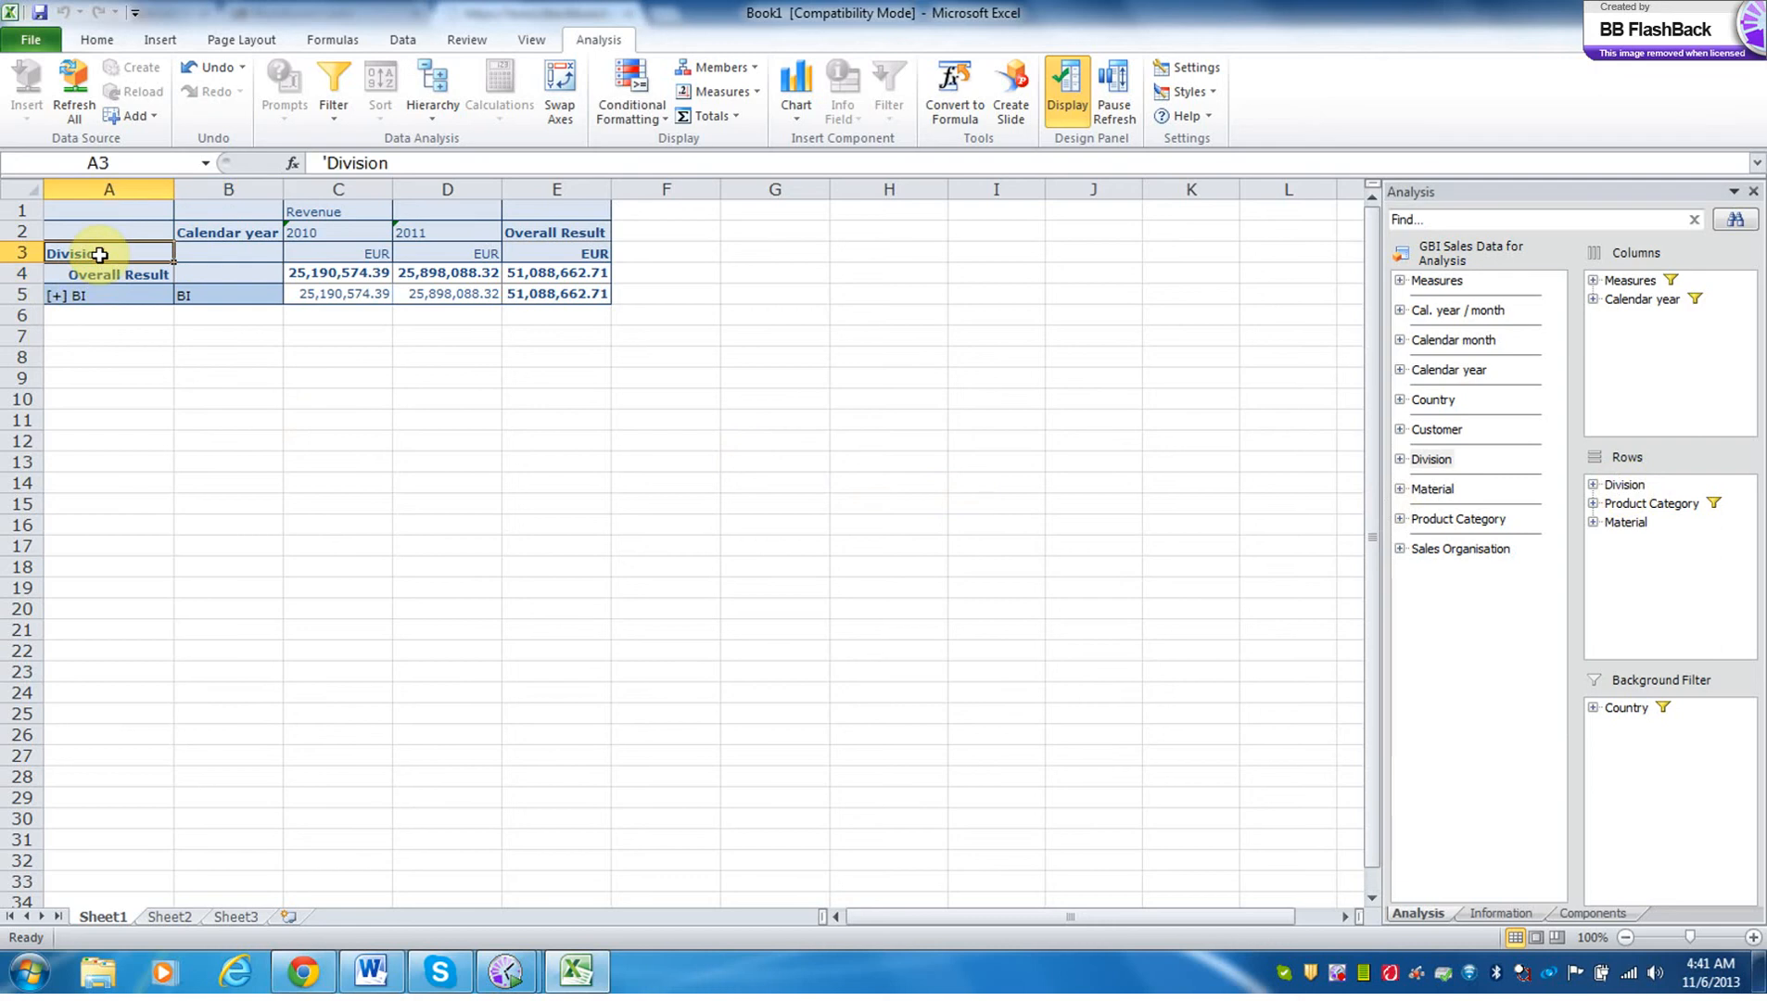
pyautogui.click(1624, 487)
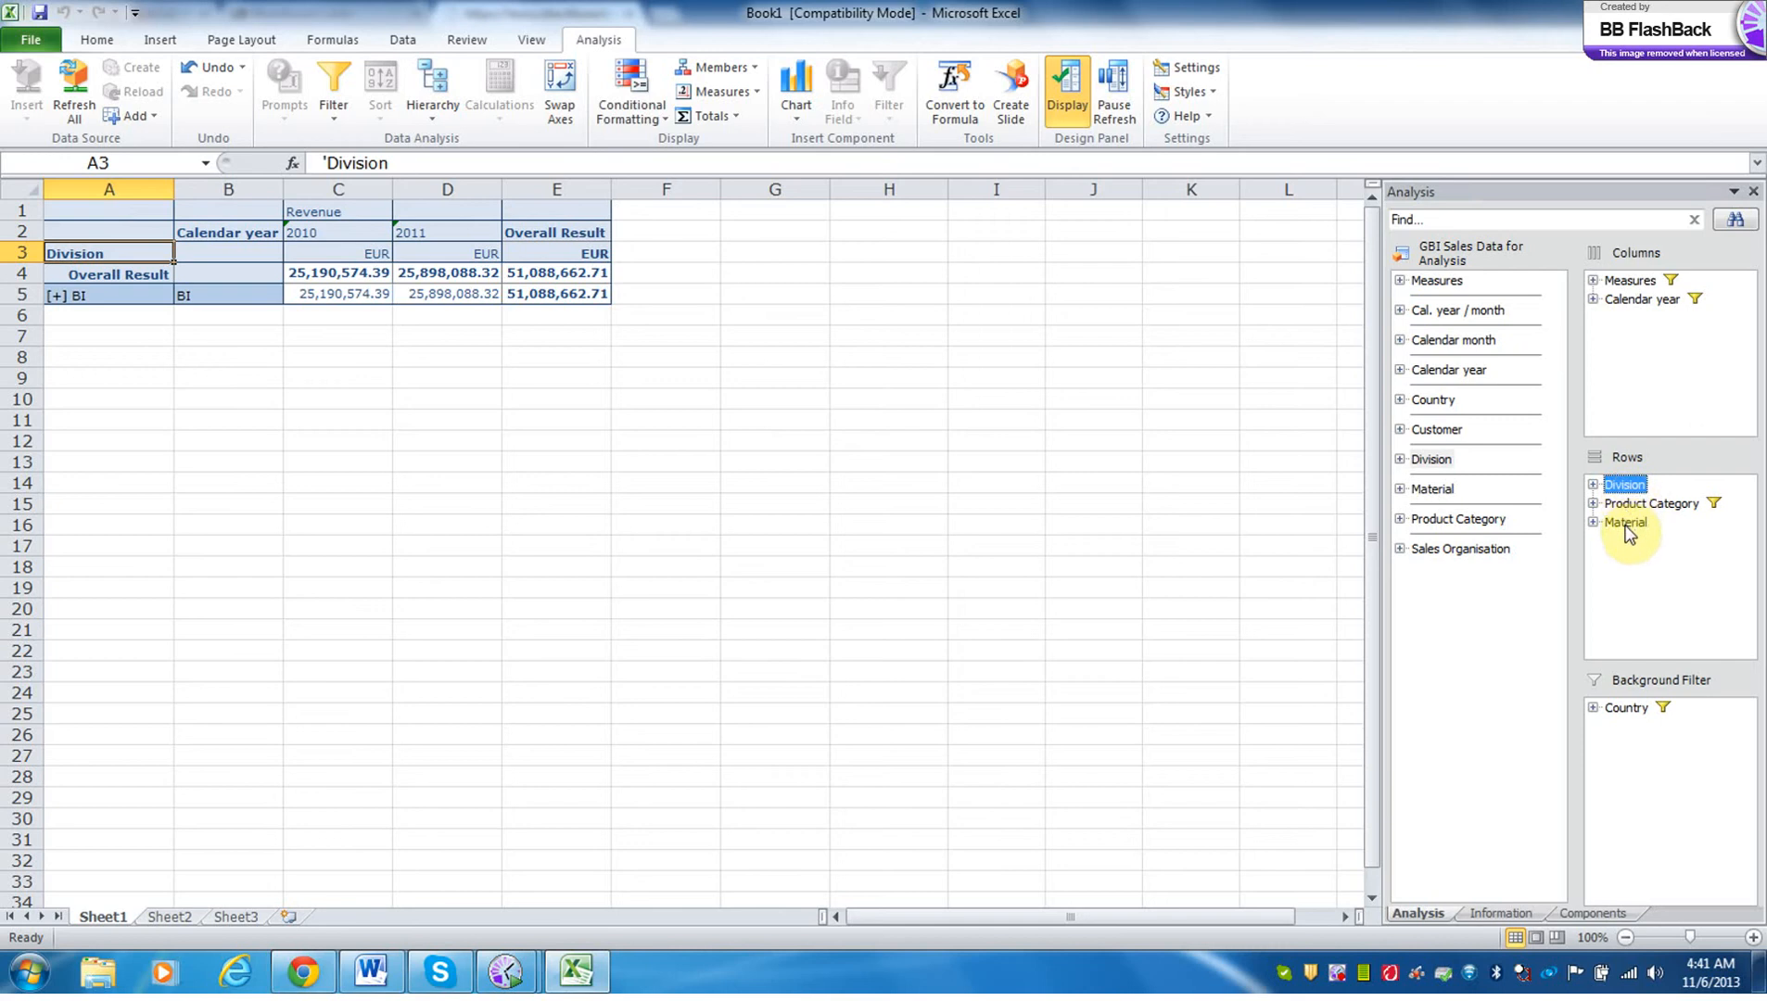
pyautogui.moveTo(1628, 532); pyautogui.dragTo(1521, 593)
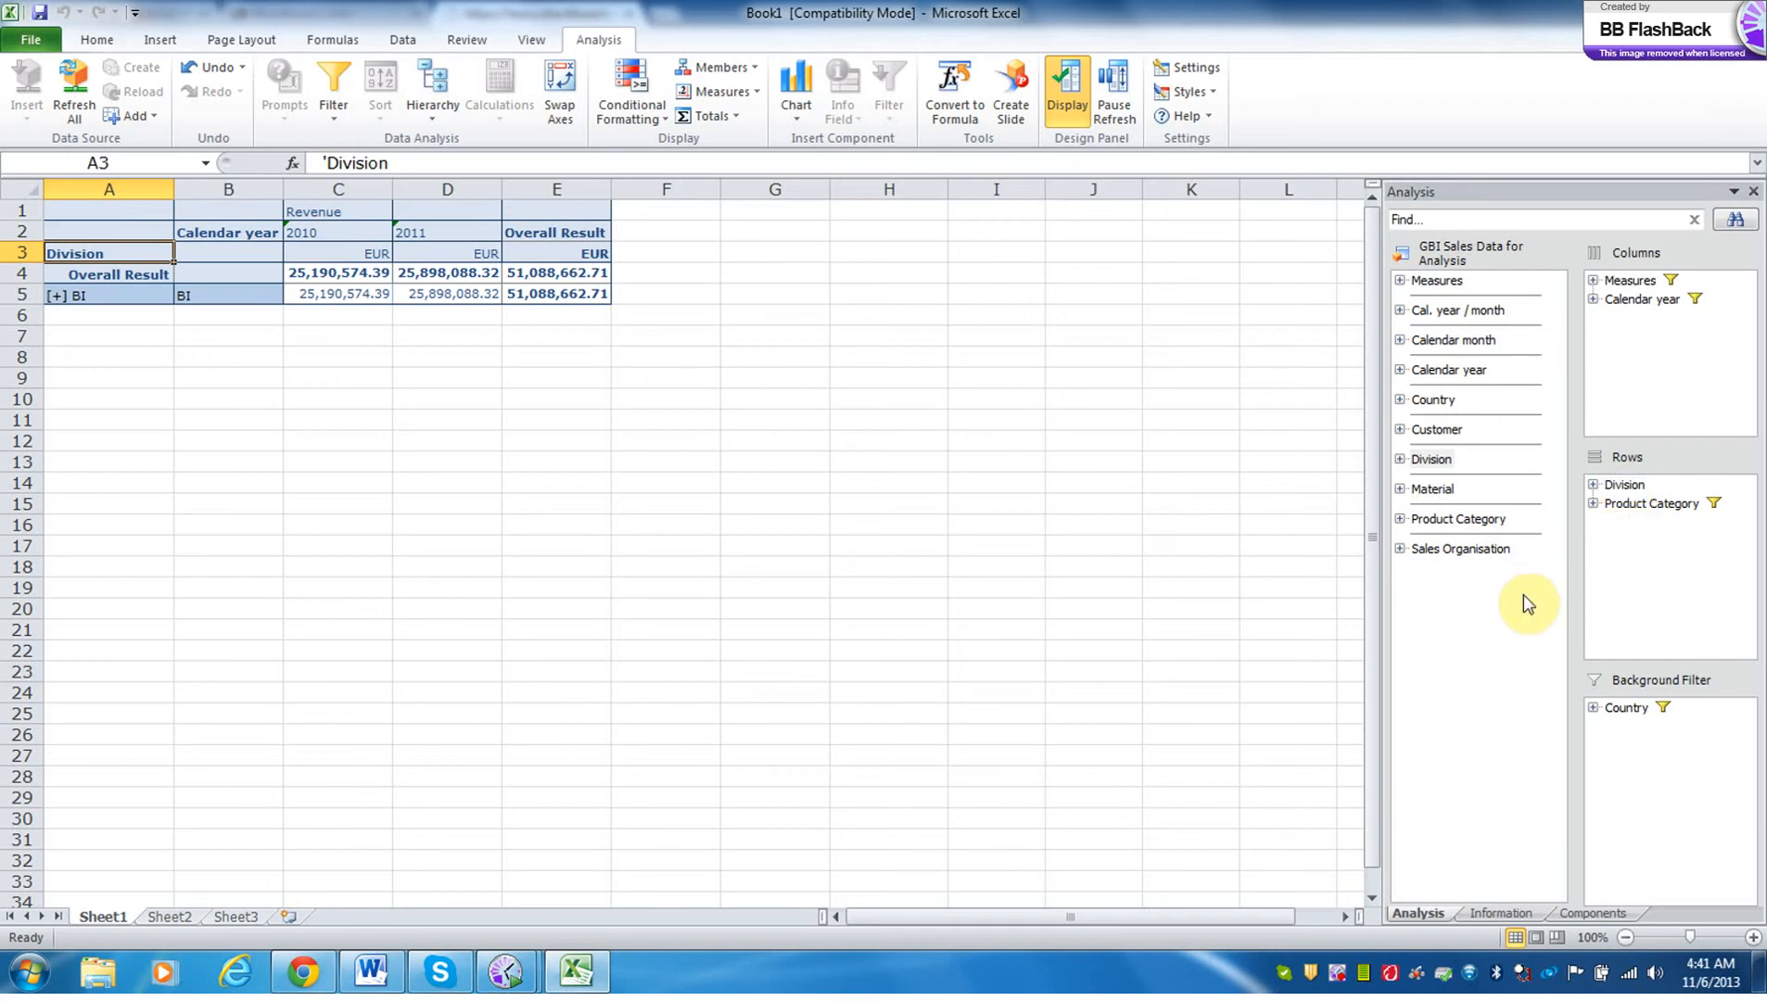
# List the selected members of Division and Product Category, and expand the row hierarchy to the Product Category dimension.
pyautogui.click(1592, 484)
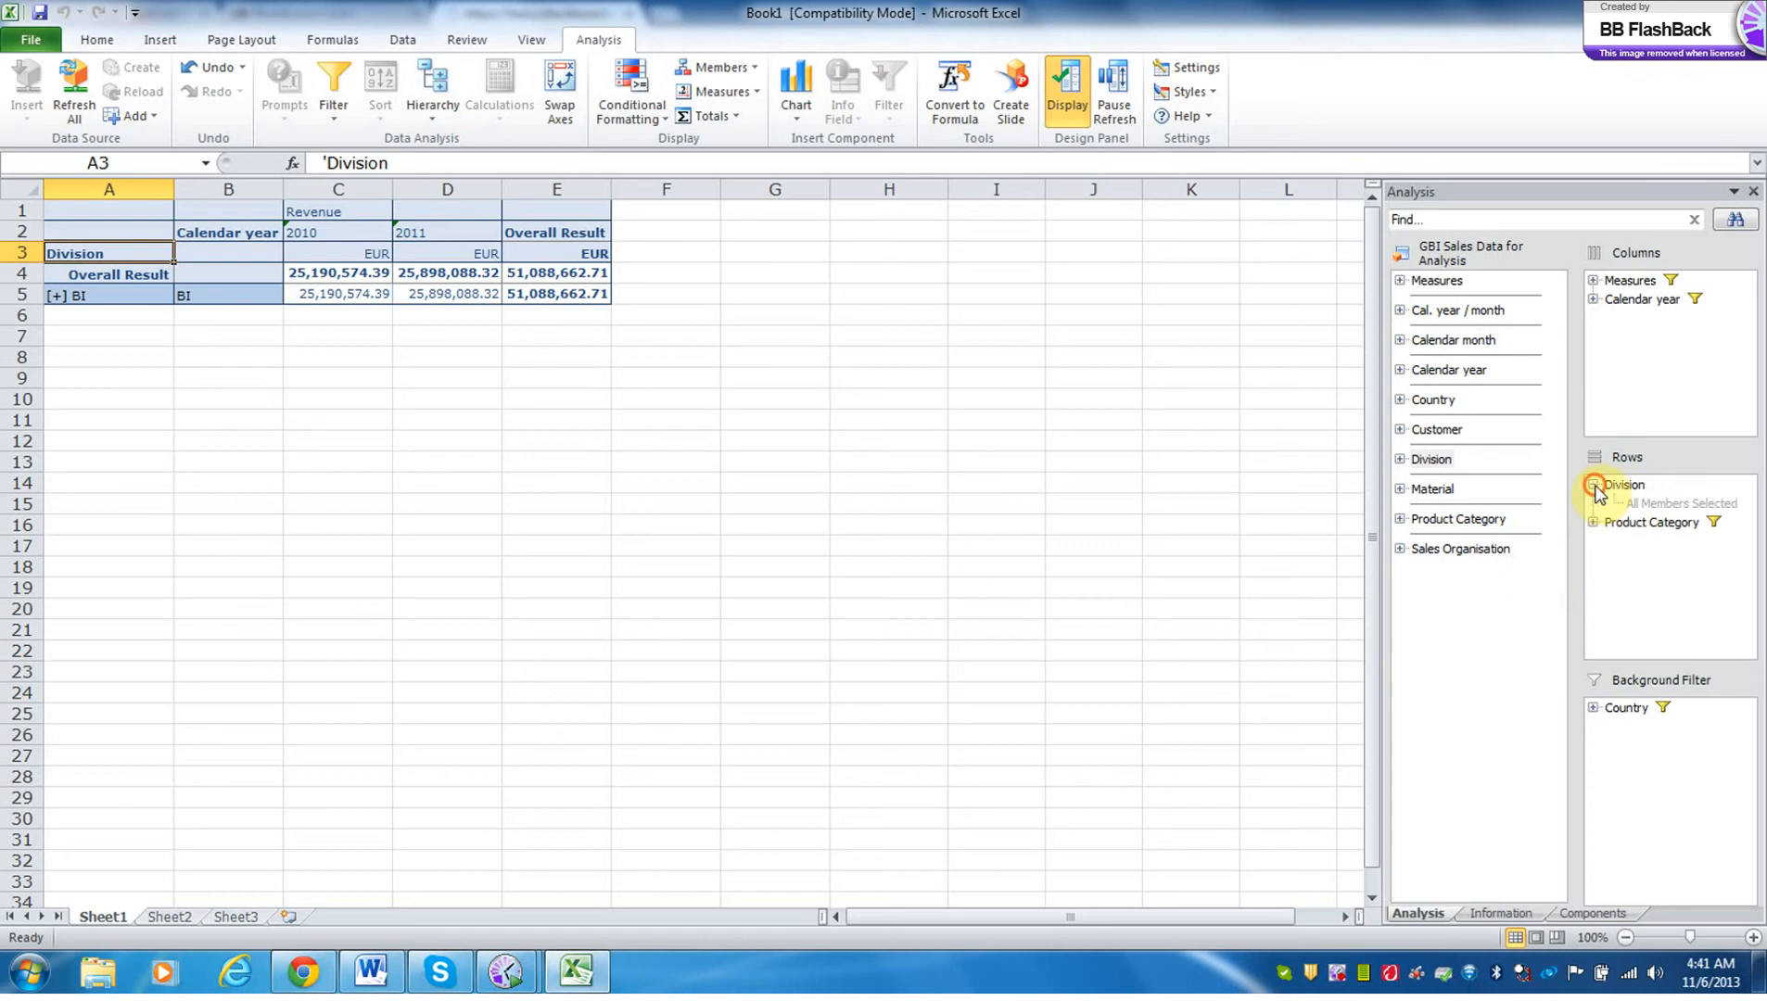
pyautogui.click(1592, 521)
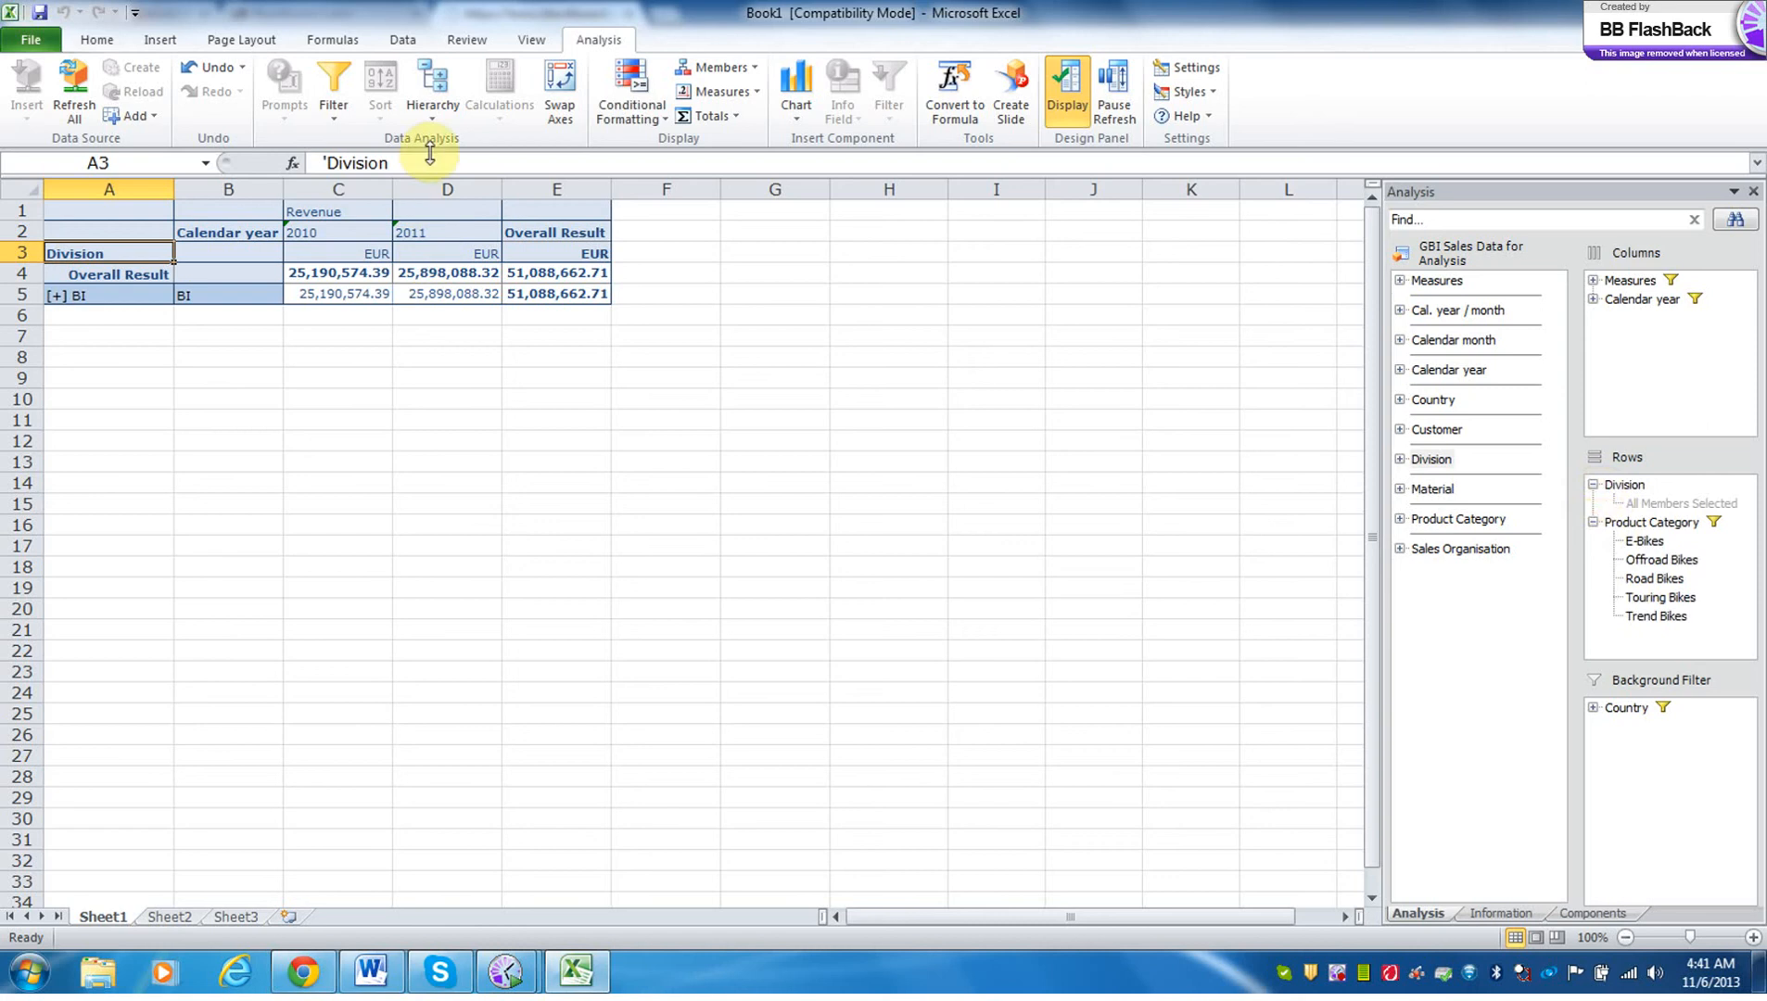
pyautogui.click(433, 109)
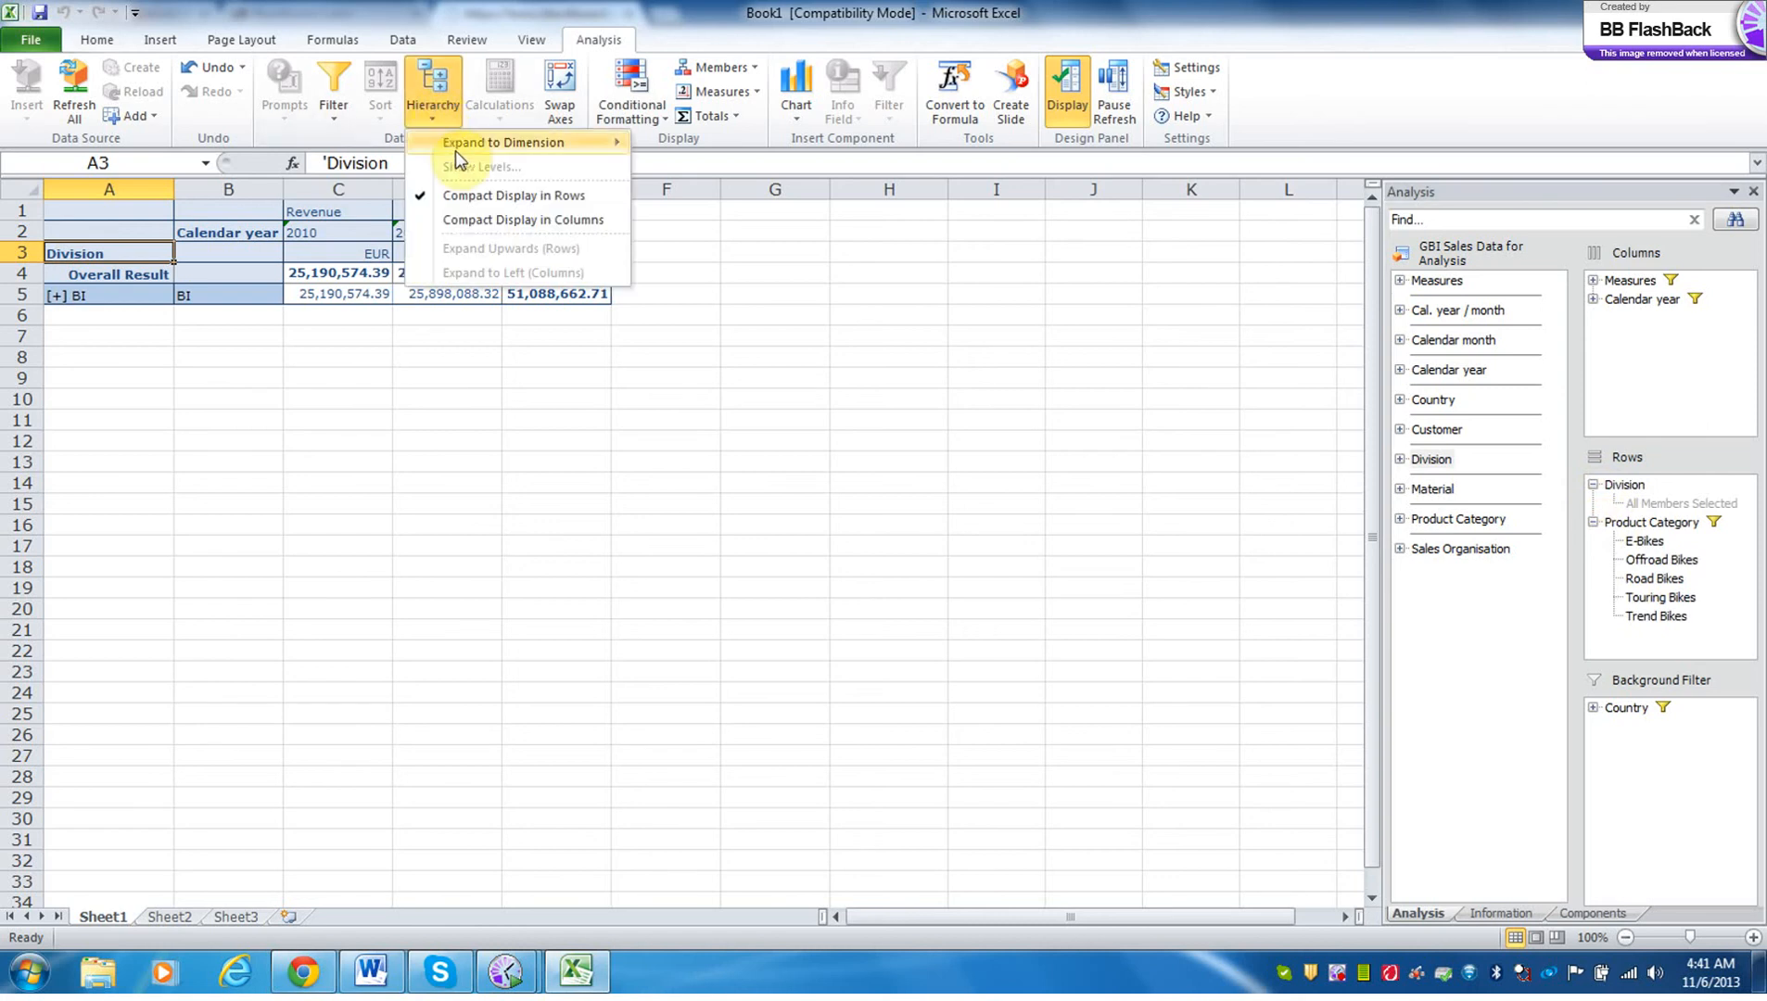
pyautogui.moveTo(484, 153)
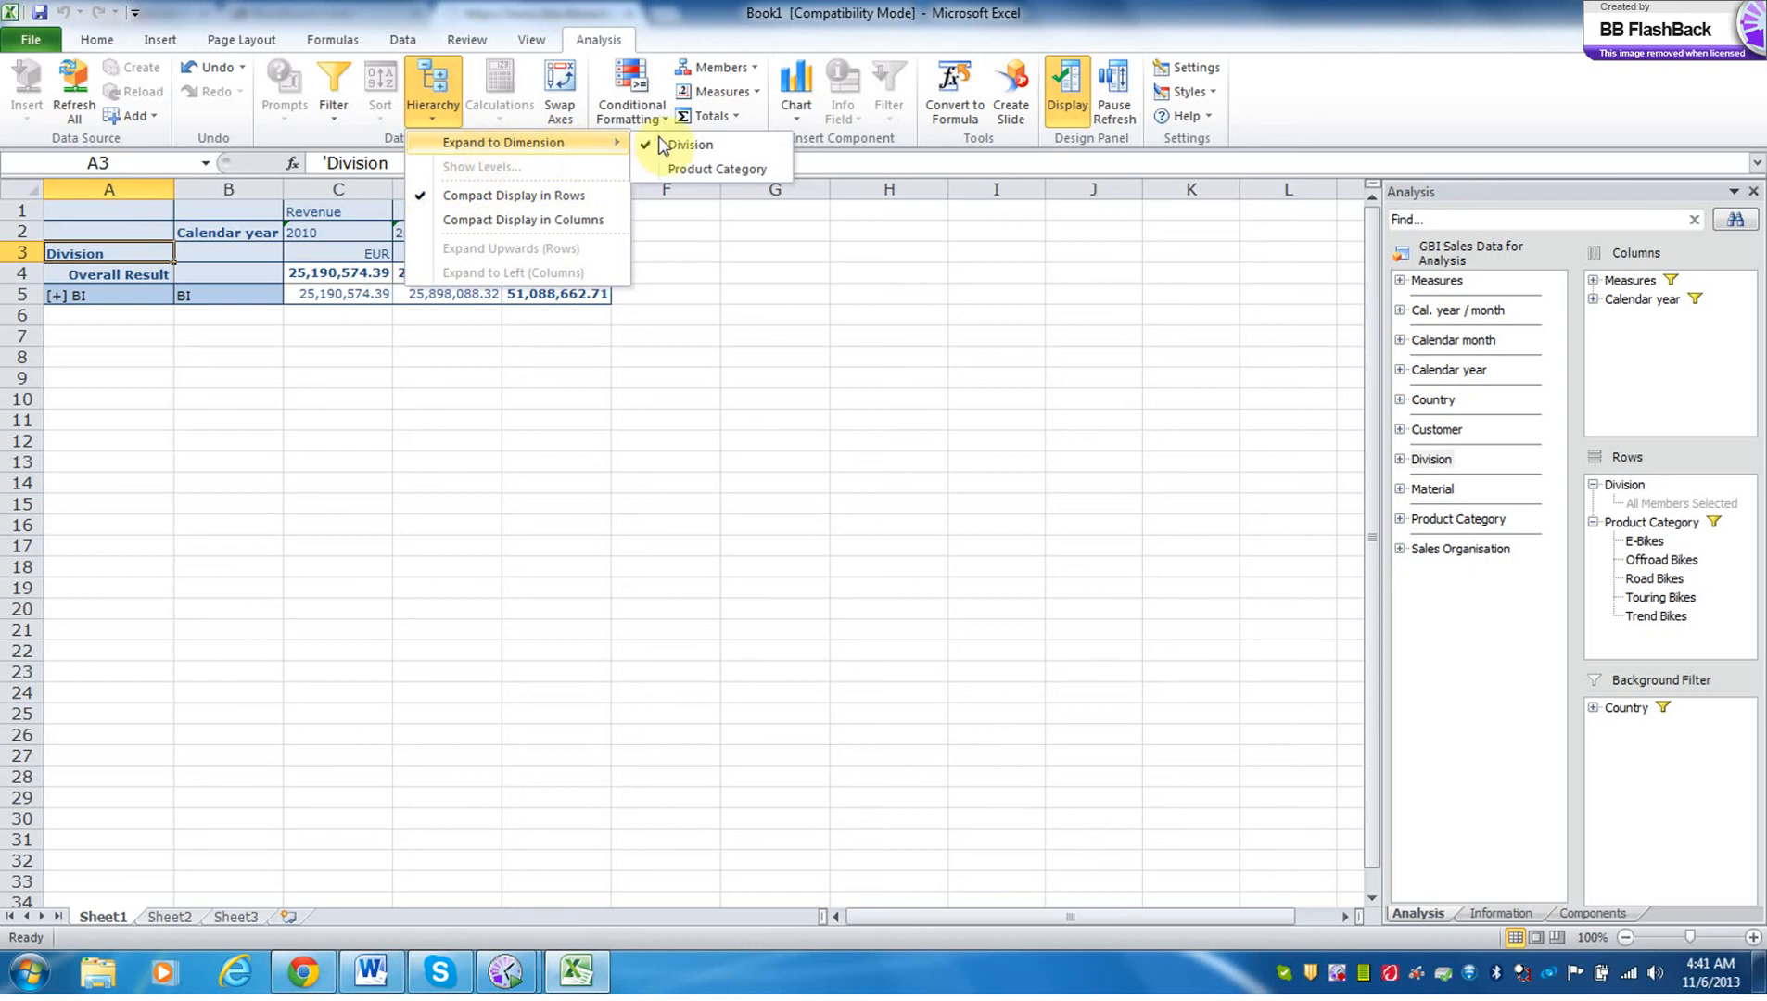
pyautogui.click(693, 167)
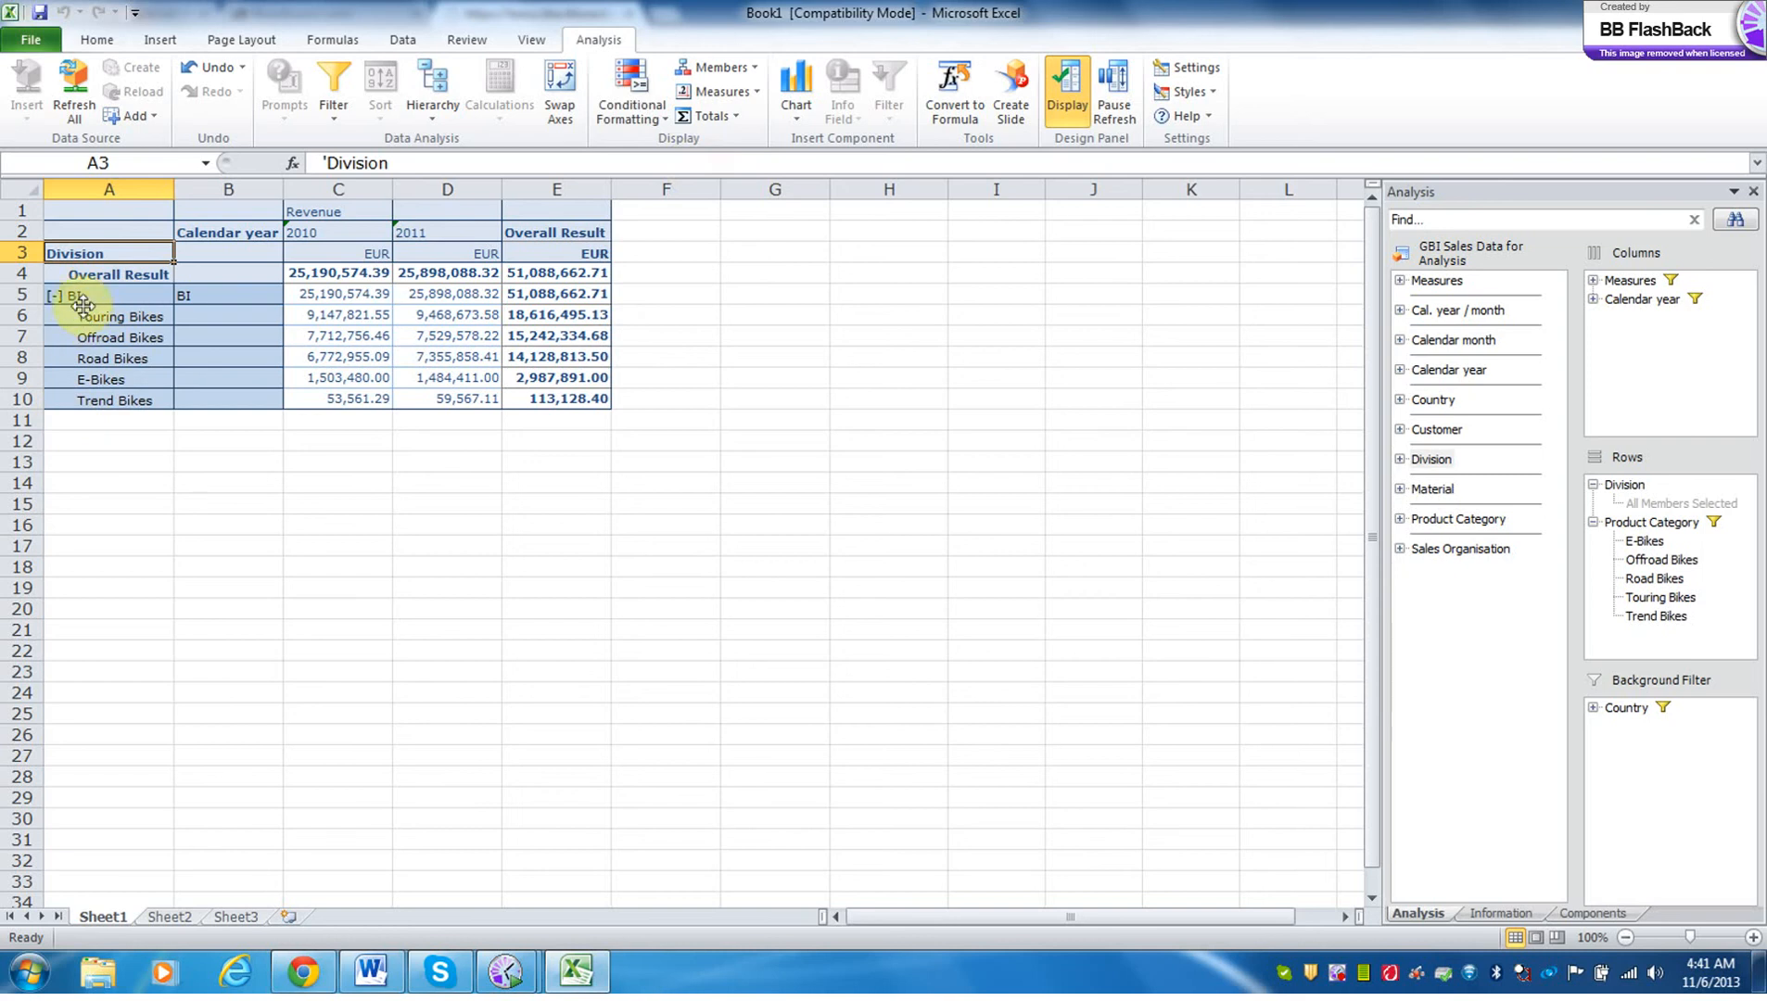
pyautogui.scroll(-2, 159, 345)
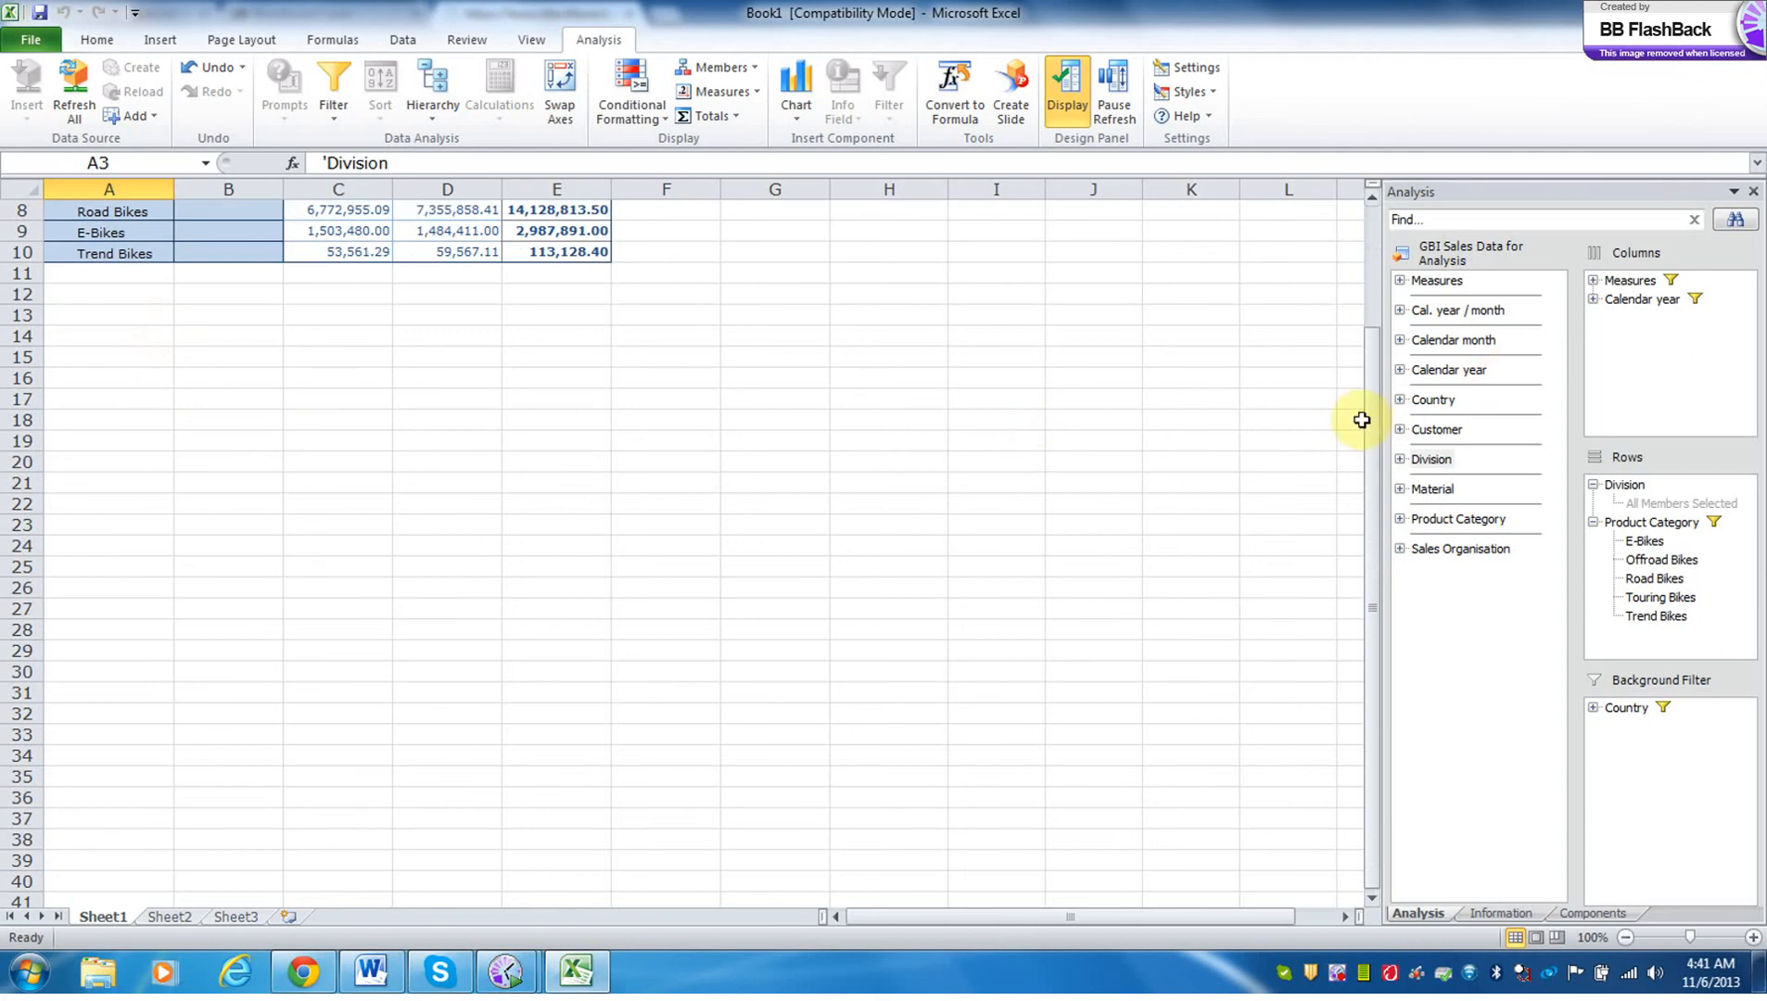
pyautogui.moveTo(1373, 420); pyautogui.dragTo(1370, 308)
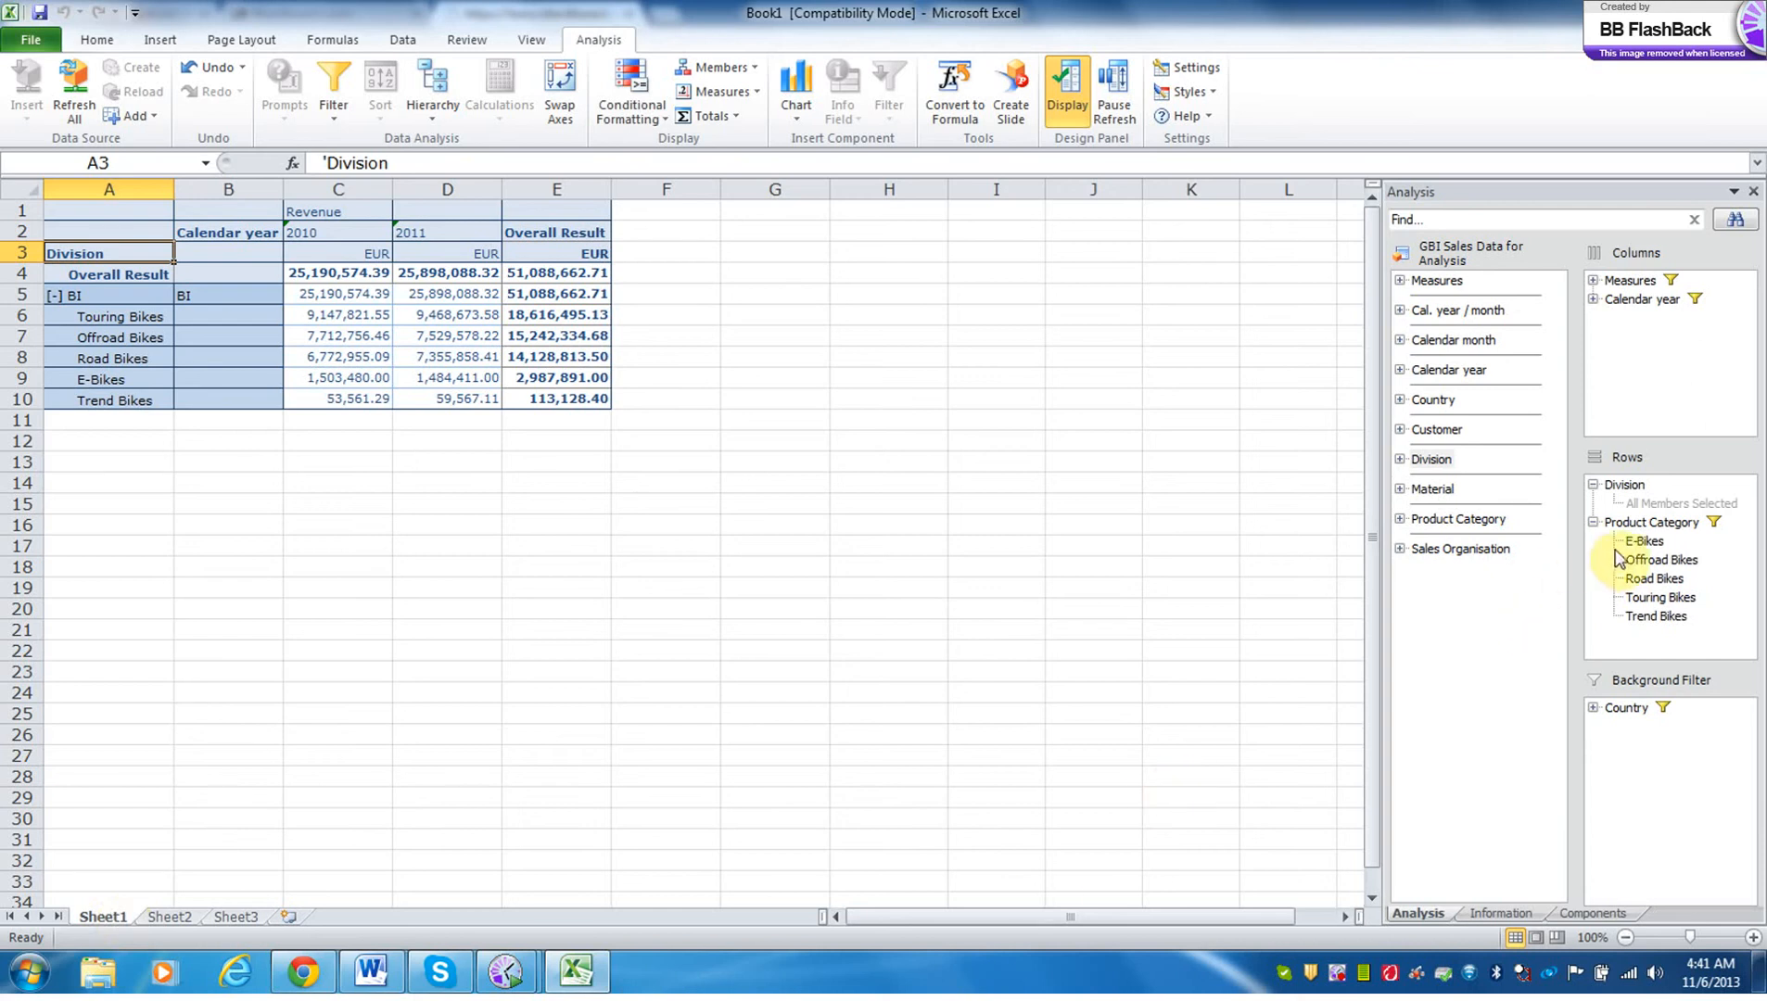
# Move Division below Product Category in the rows, and put it back above Product Category.
pyautogui.moveTo(1624, 482); pyautogui.dragTo(1627, 537)
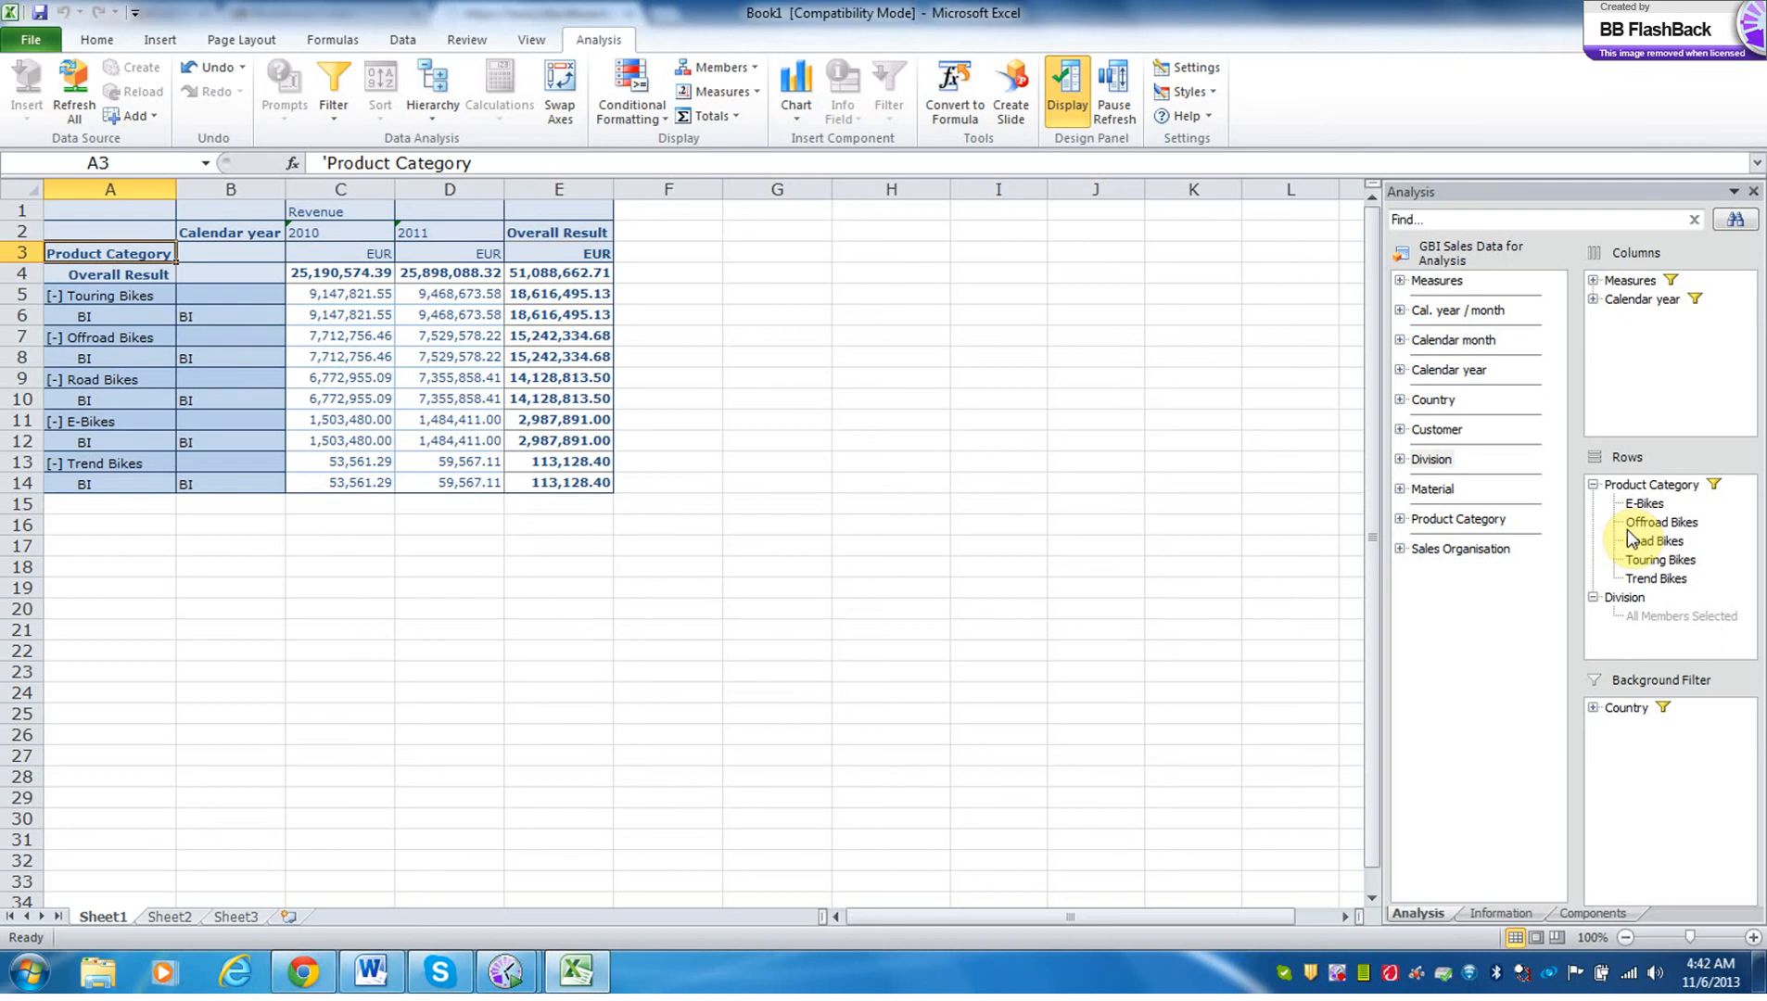
pyautogui.moveTo(1629, 604); pyautogui.dragTo(1629, 473)
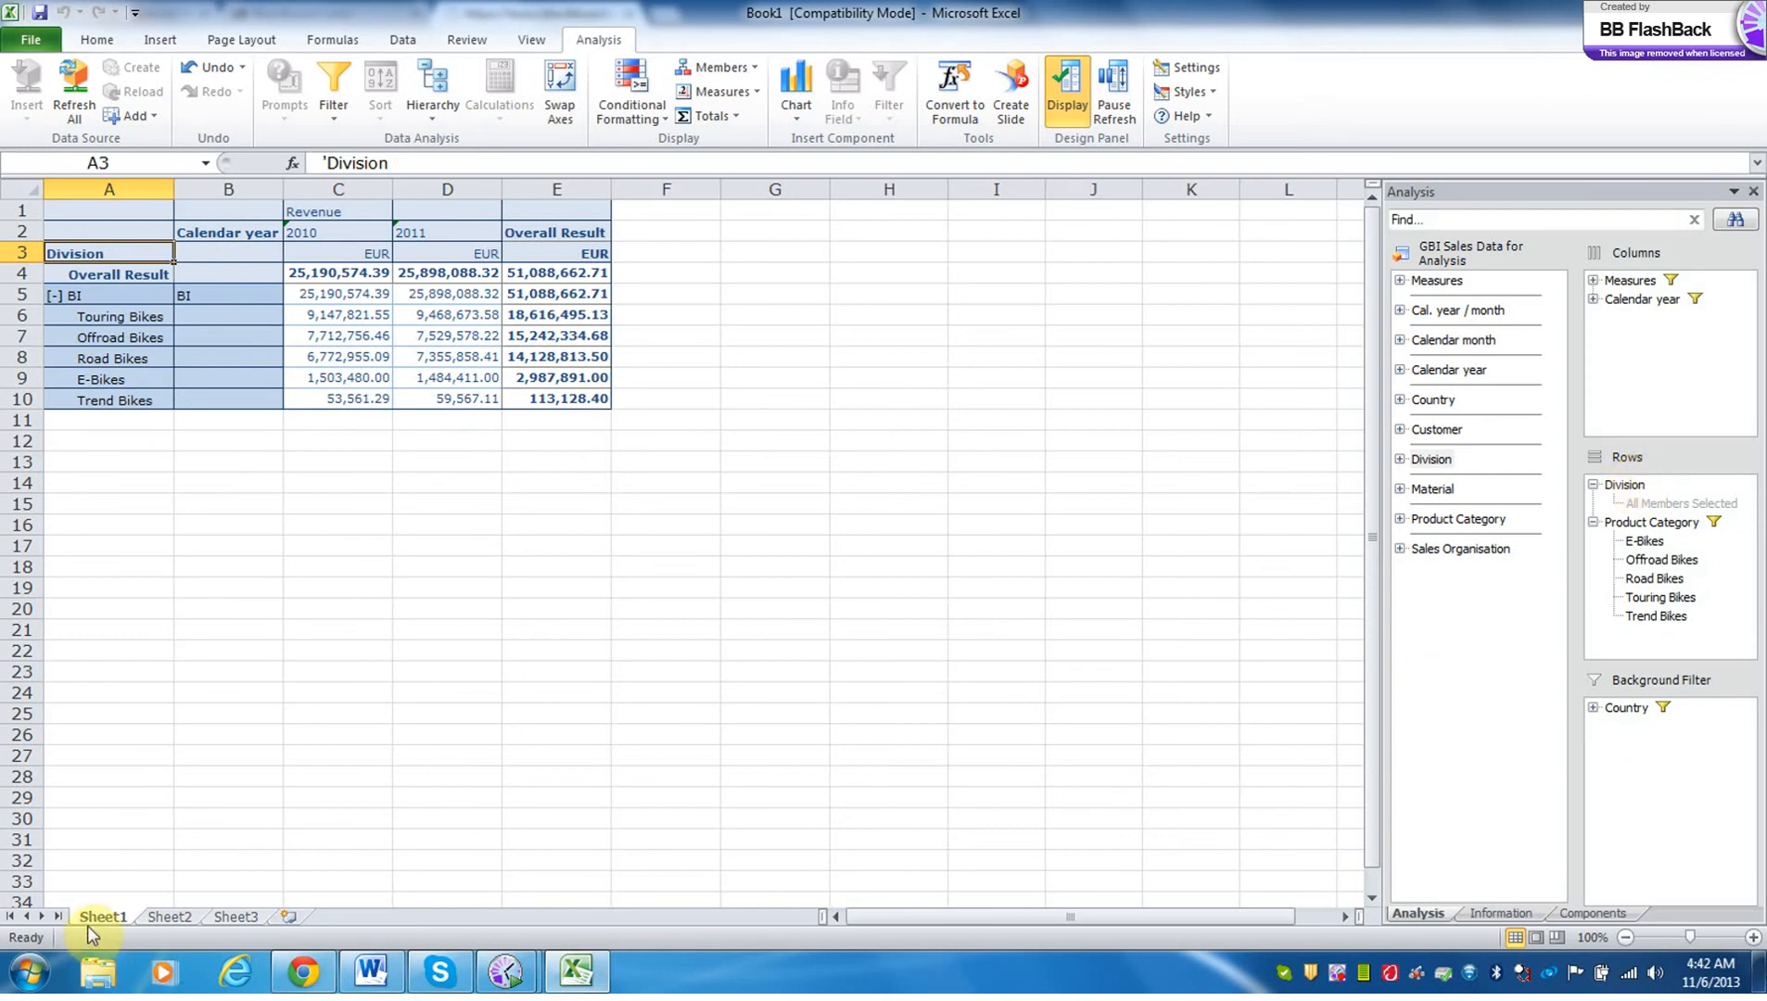
# Duplicate Sheet1 and rename the copy as q6.
pyautogui.moveTo(102, 912); pyautogui.dragTo(201, 922)
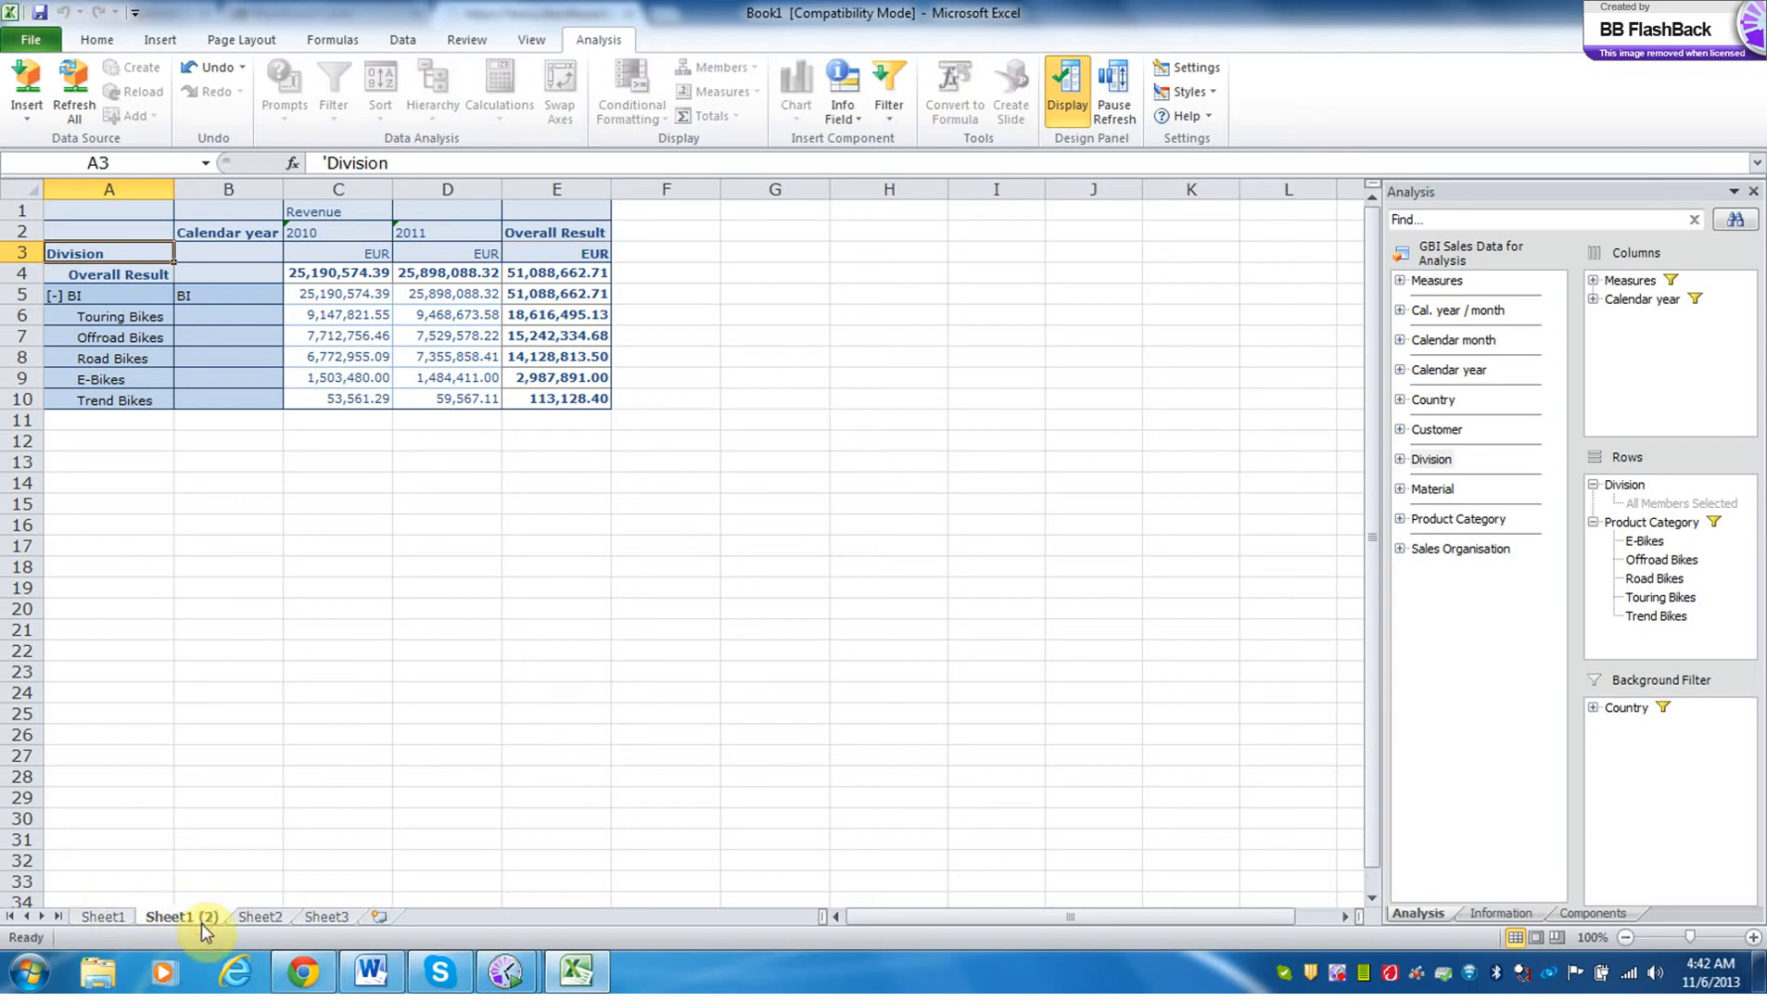
pyautogui.doubleClick(199, 914)
pyautogui.write('a')
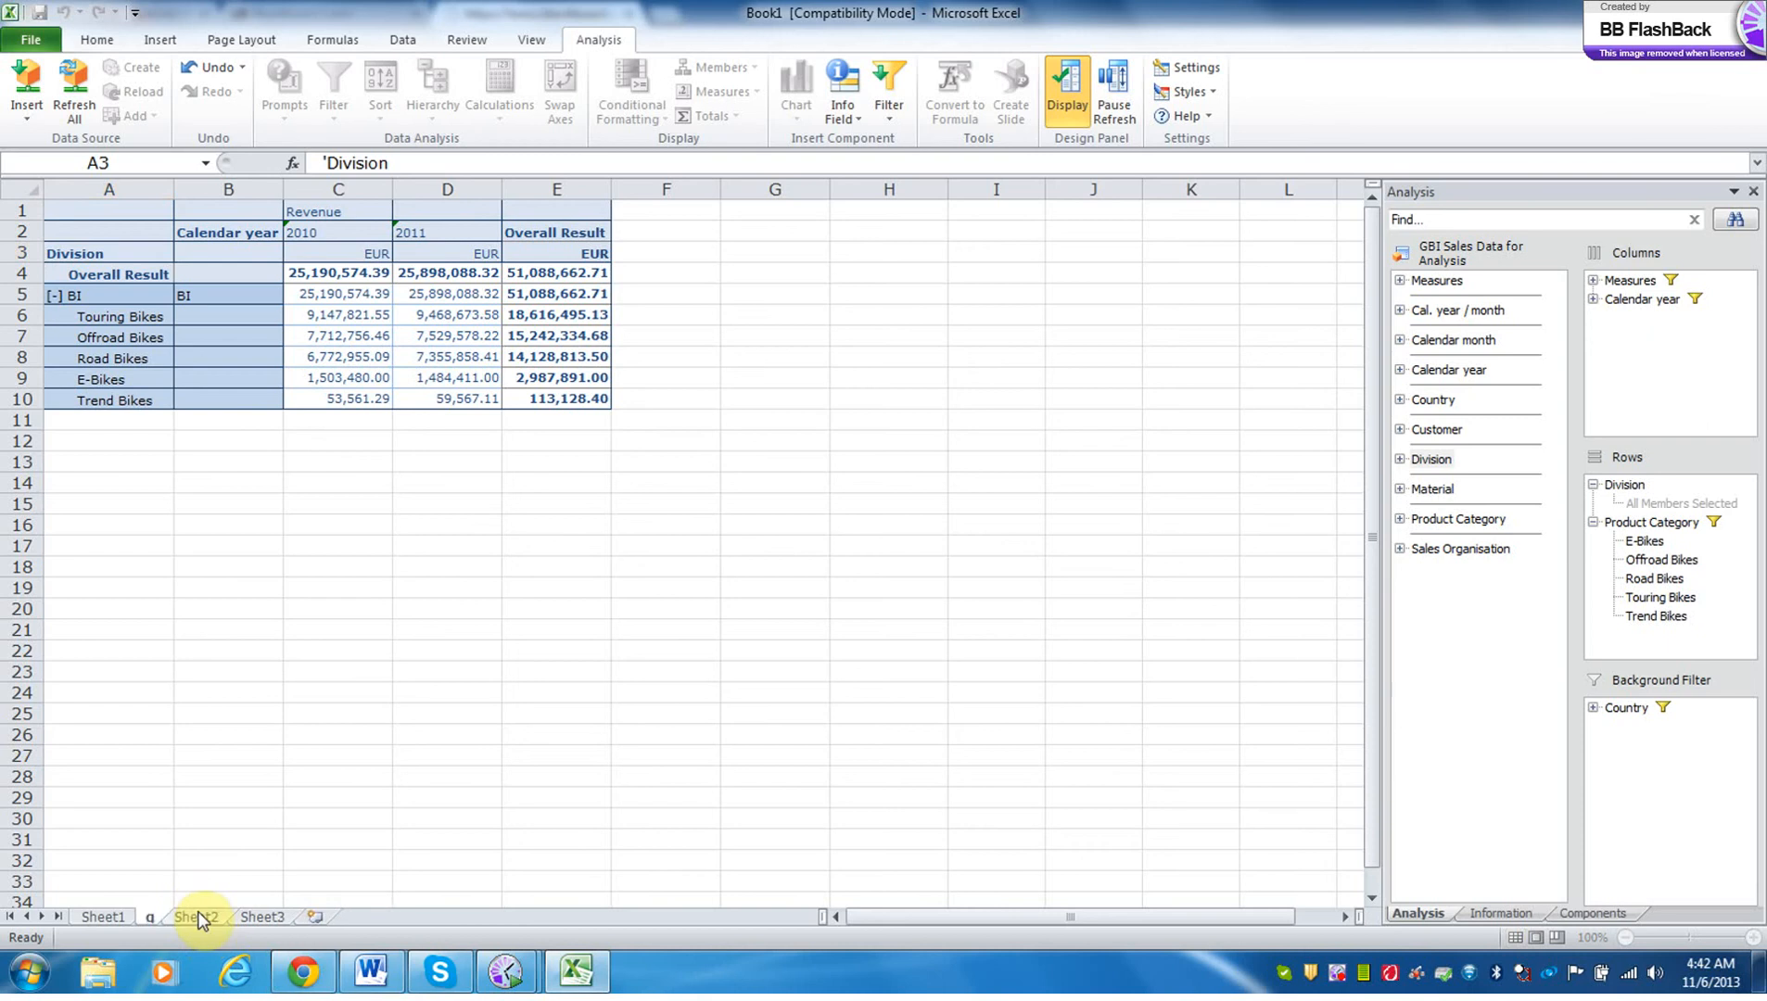
pyautogui.write('6')
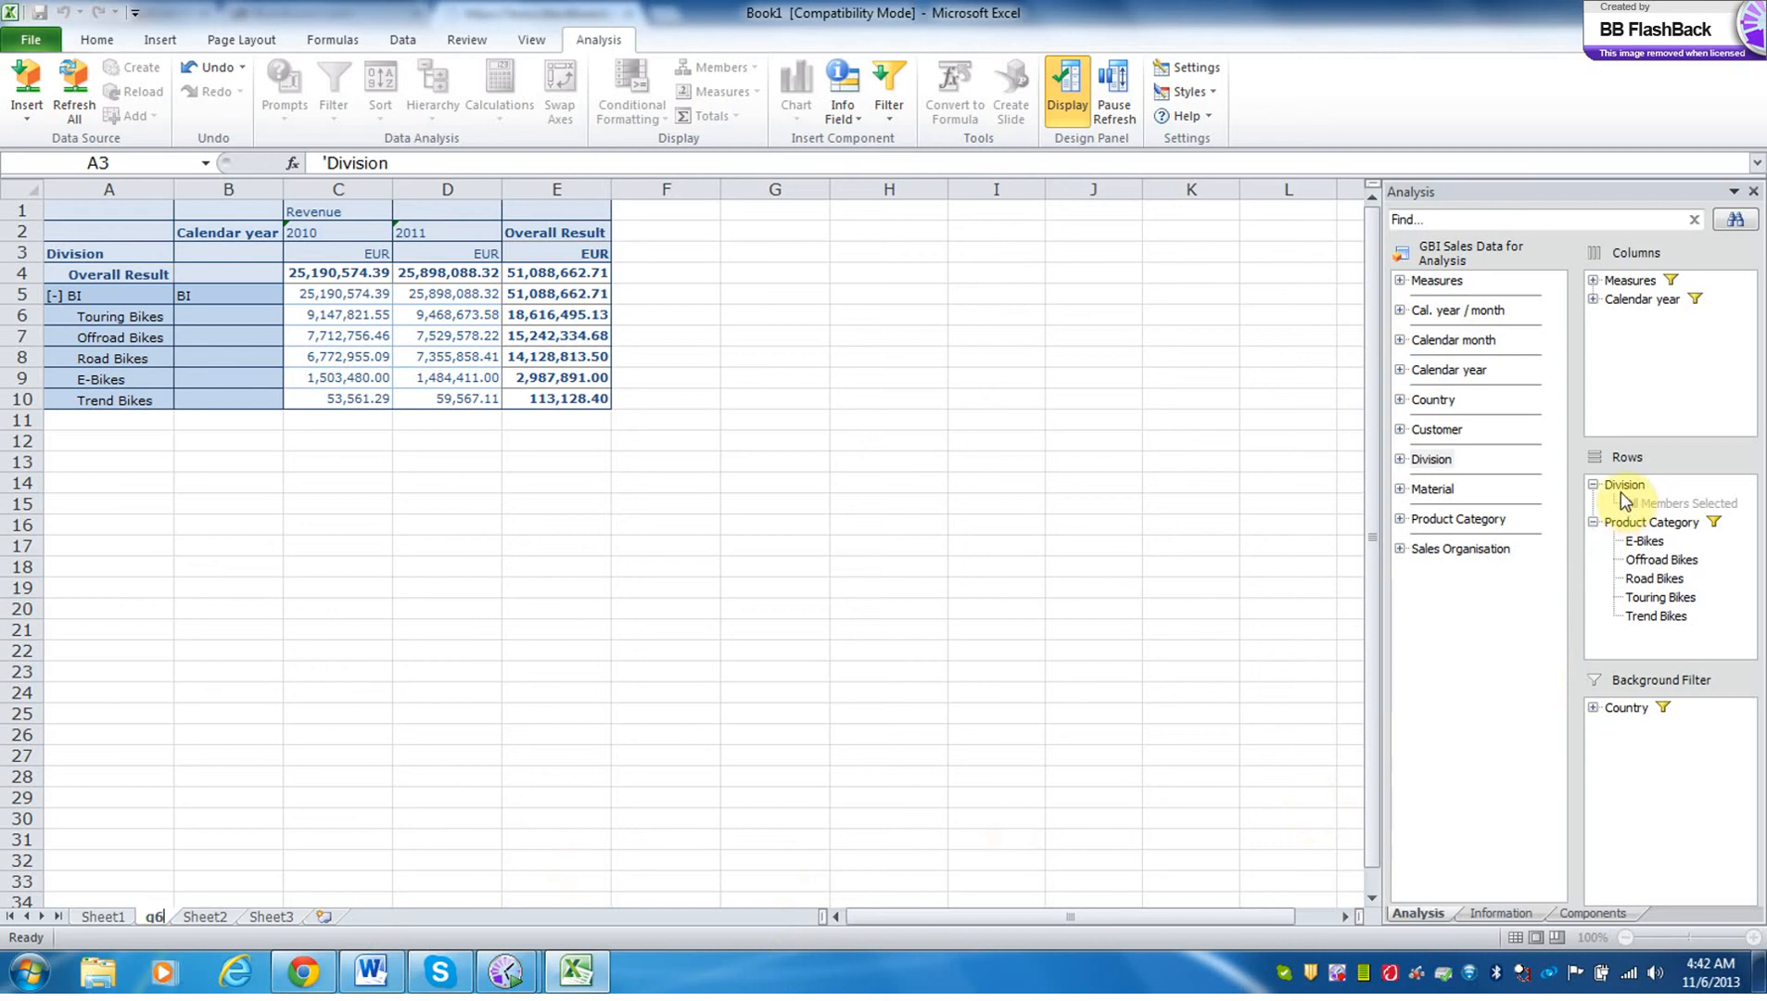
# Try to move Division from the rows to the background filter, and dismiss the resulting error dialogs.
pyautogui.moveTo(1620, 493); pyautogui.dragTo(1643, 746)
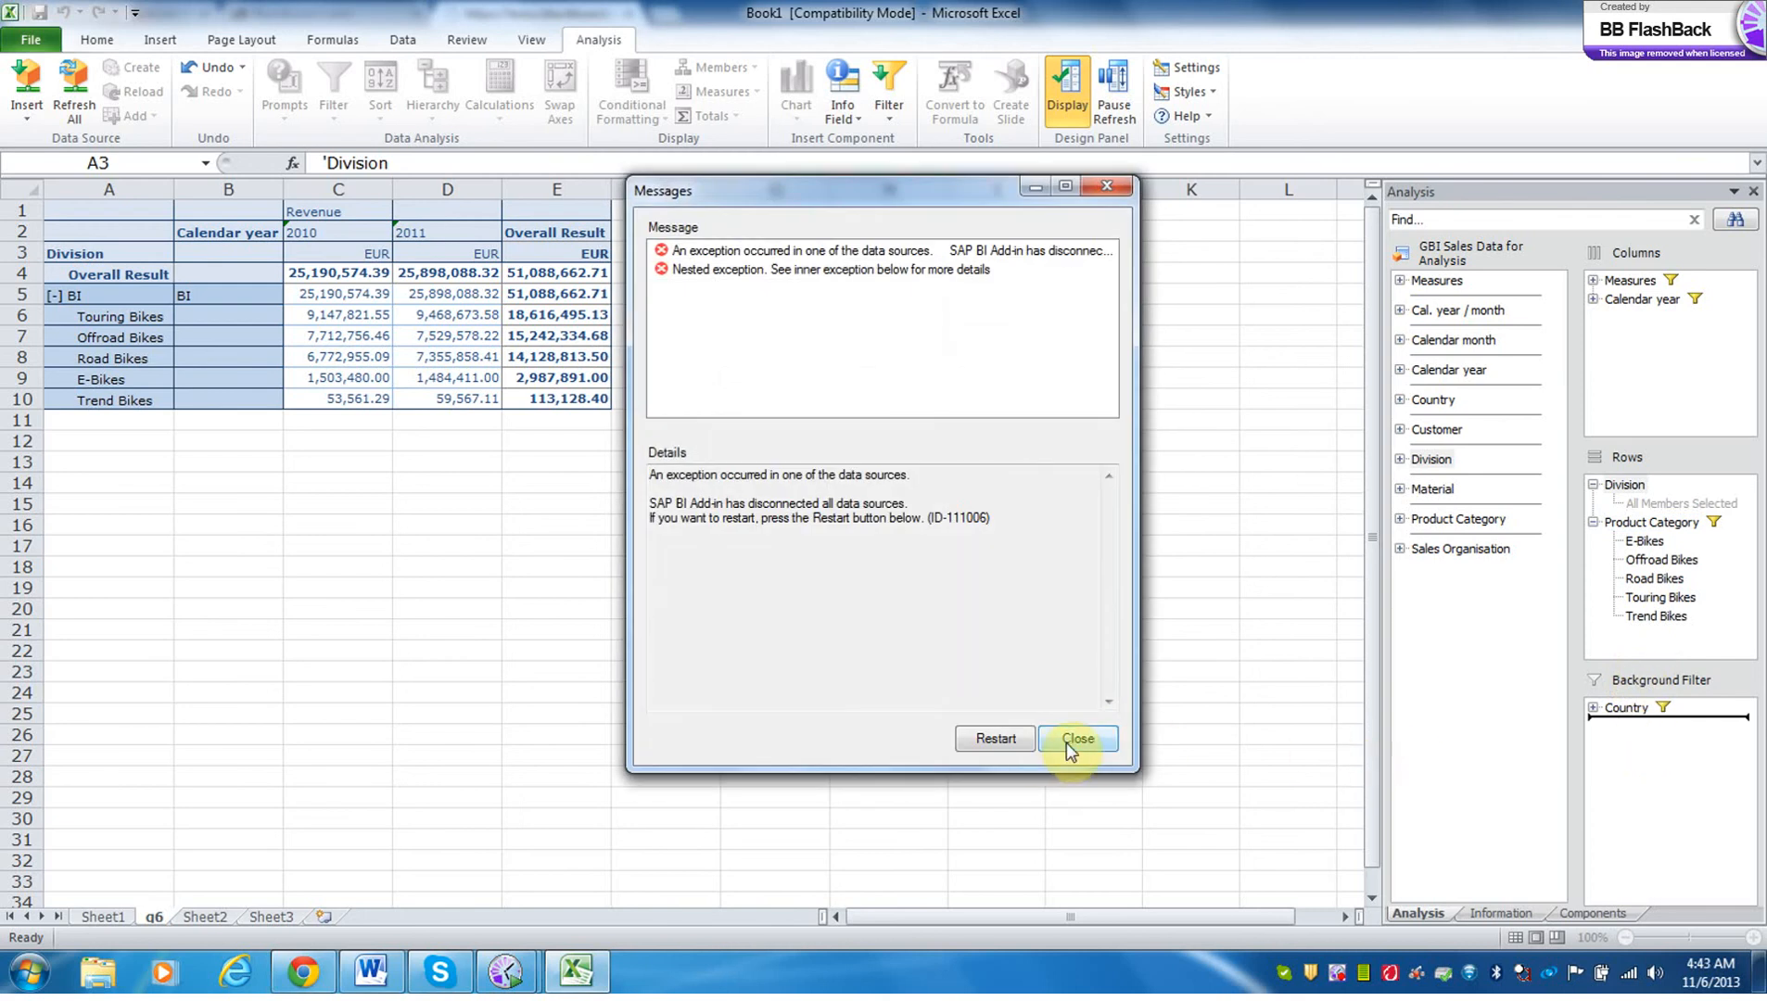
pyautogui.click(1008, 744)
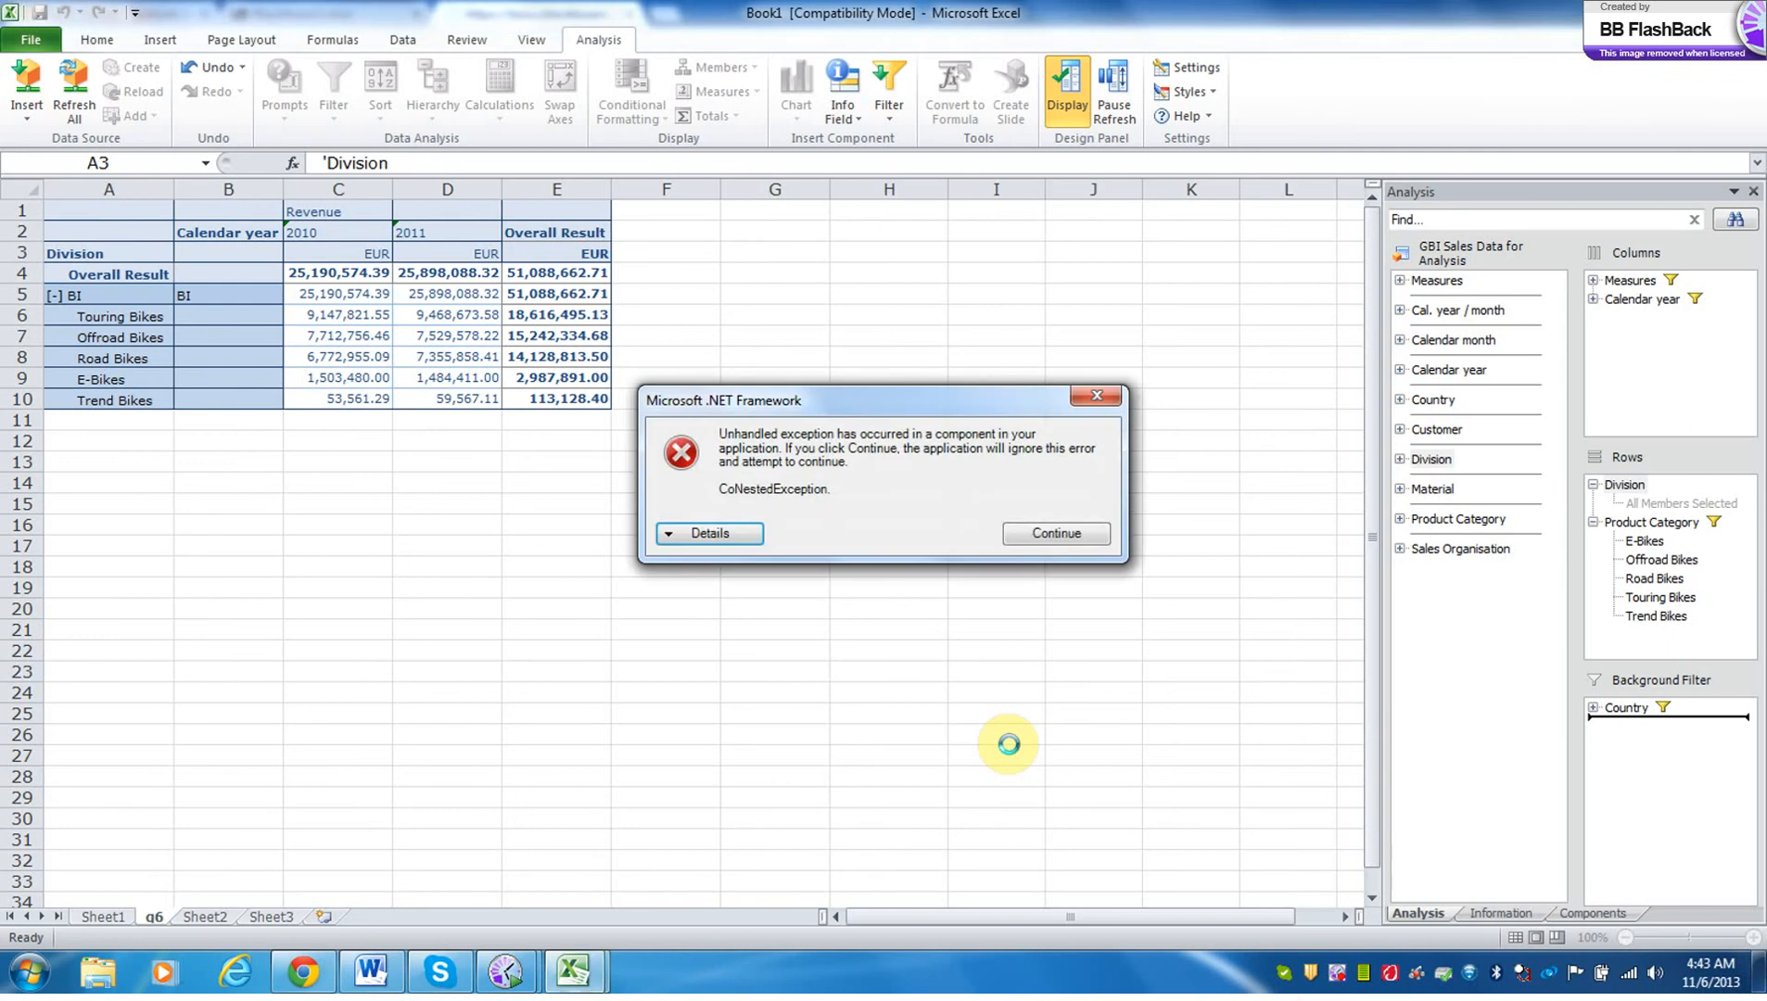
pyautogui.click(1027, 534)
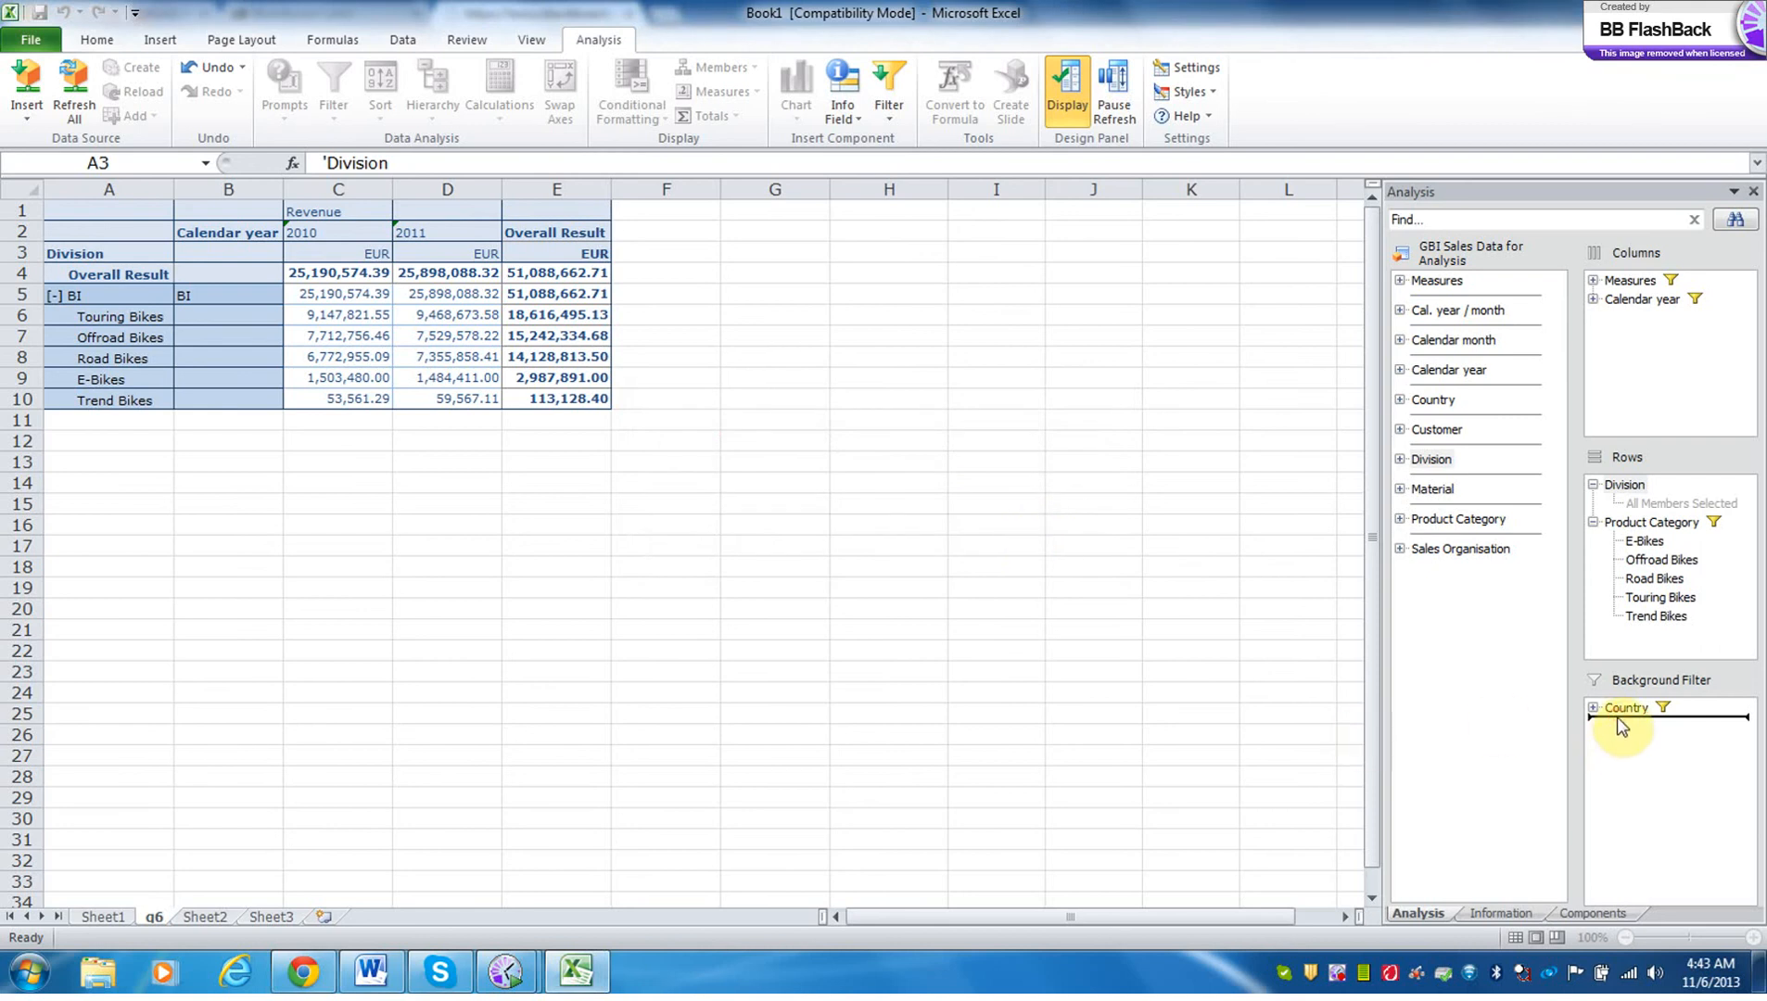
# Close the disconnected workbook and relaunch Excel with the SAP BusinessObjects Analysis add-in.
pyautogui.click(1629, 642)
pyautogui.click(873, 728)
pyautogui.click(1746, 10)
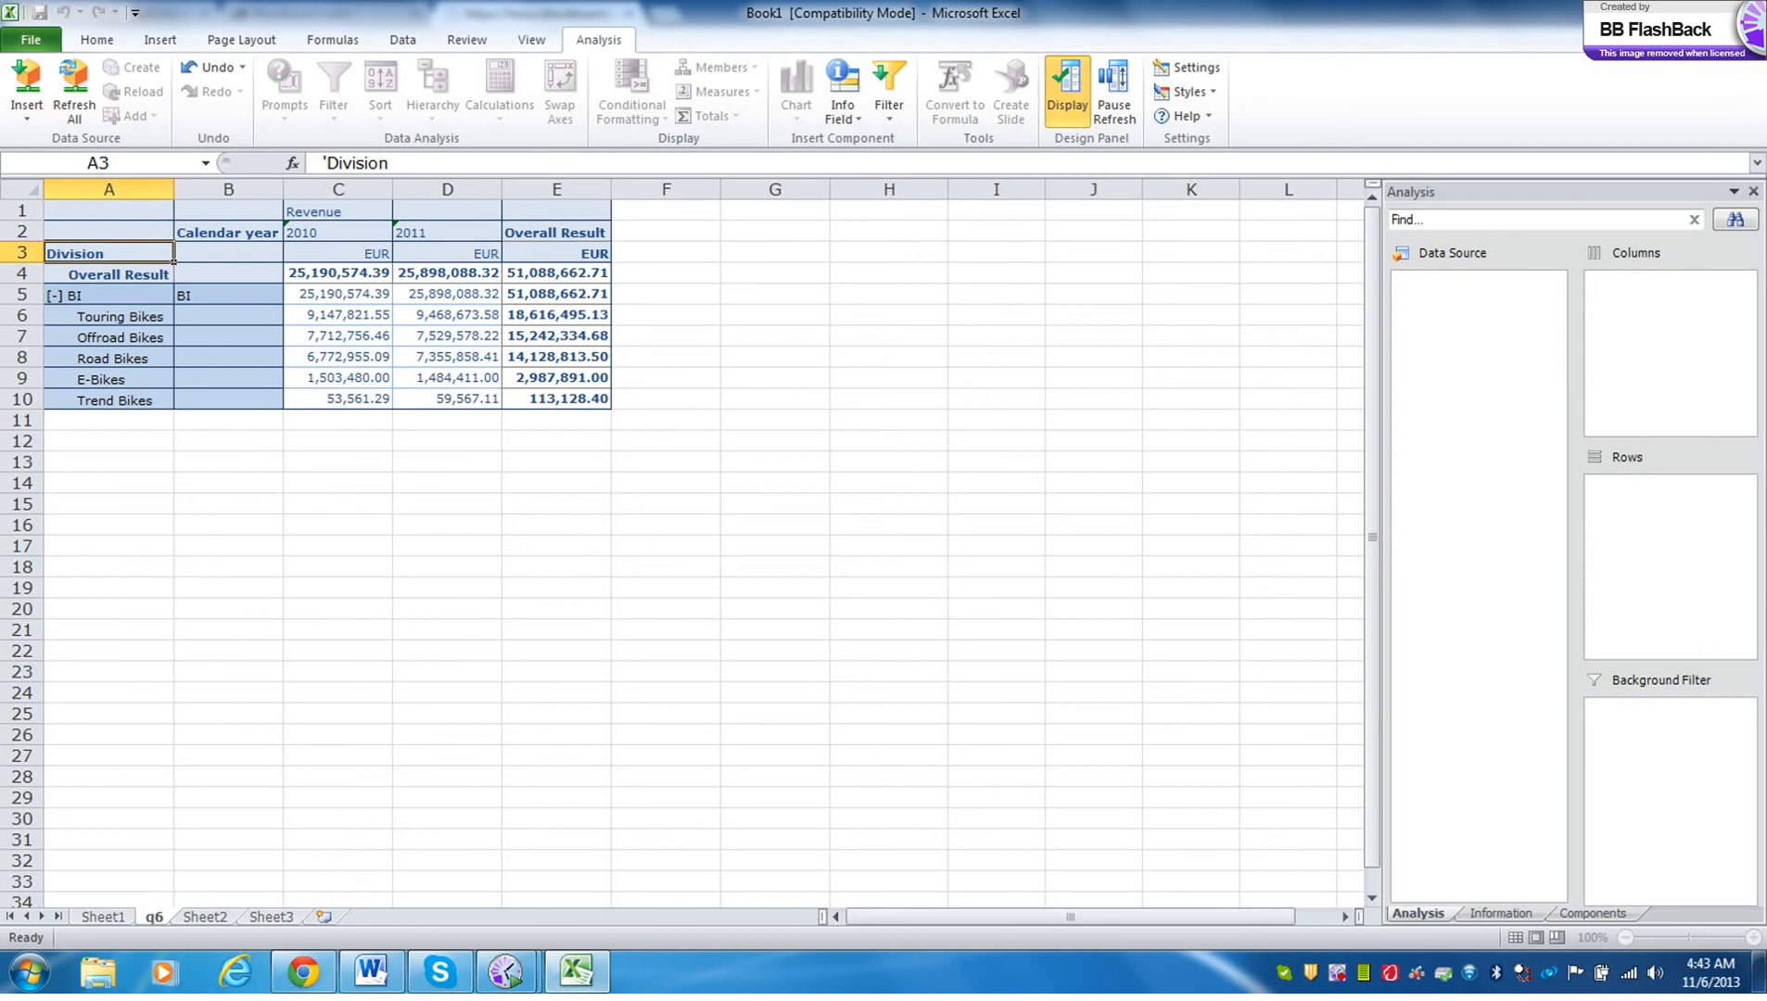
pyautogui.click(881, 509)
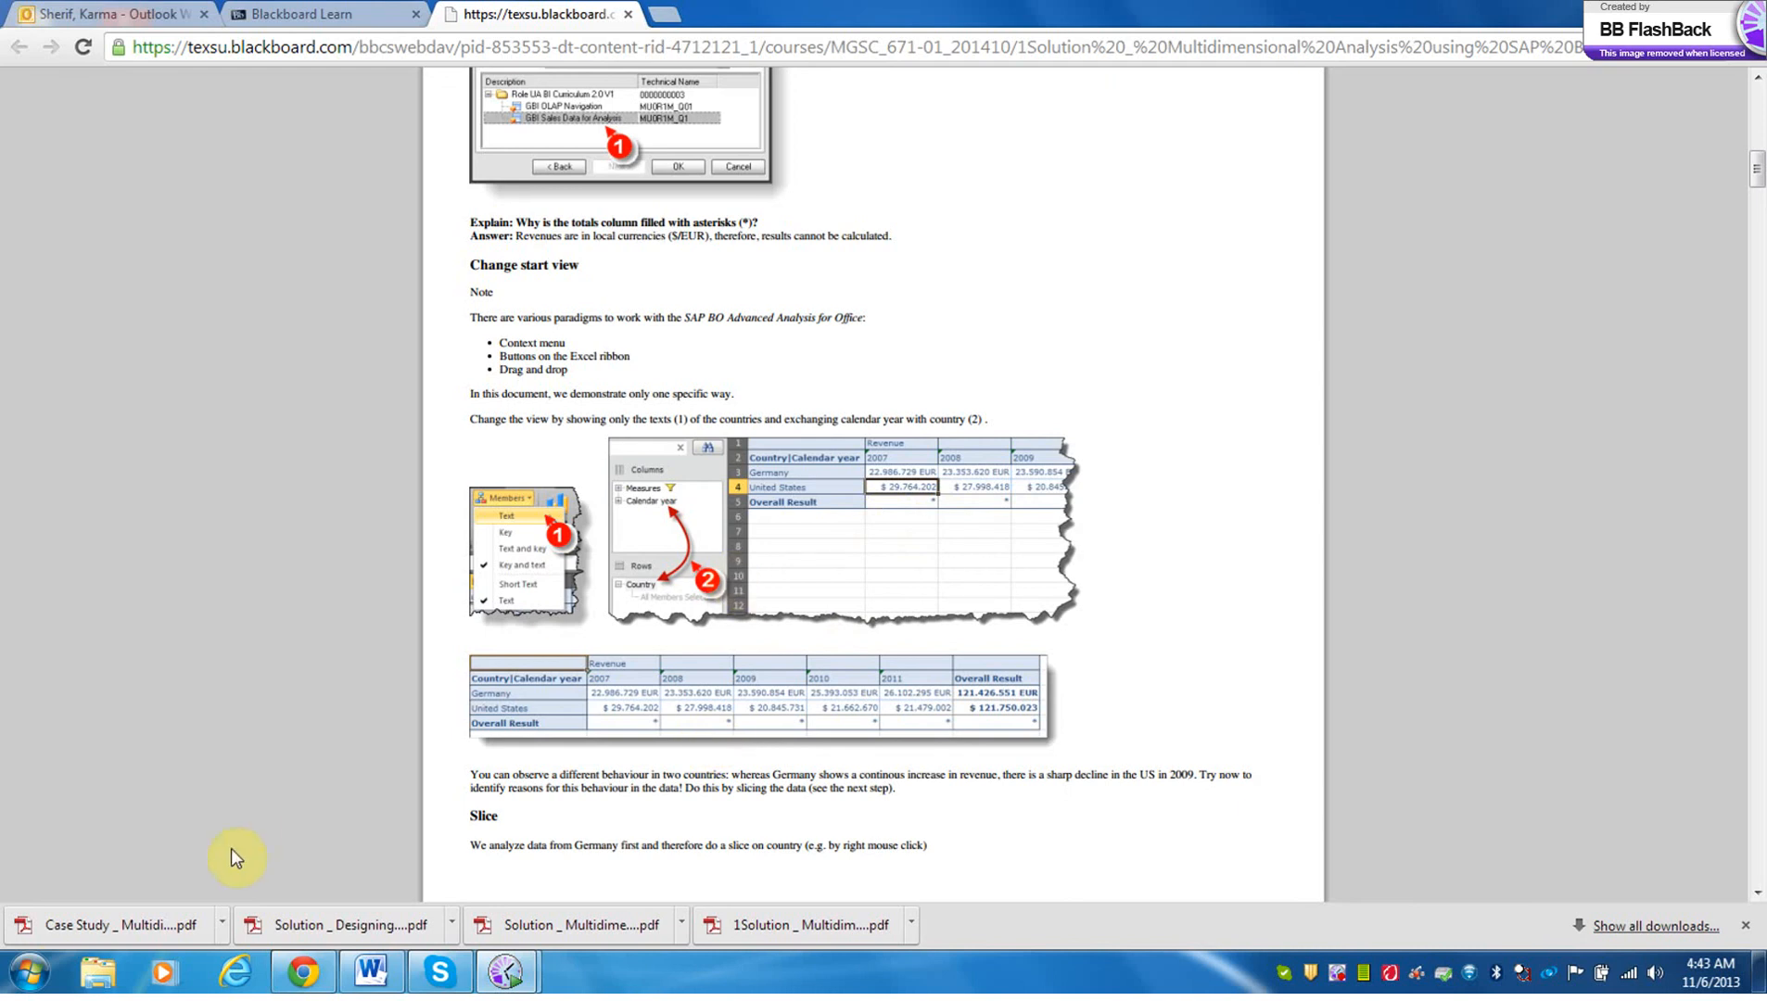
pyautogui.click(33, 970)
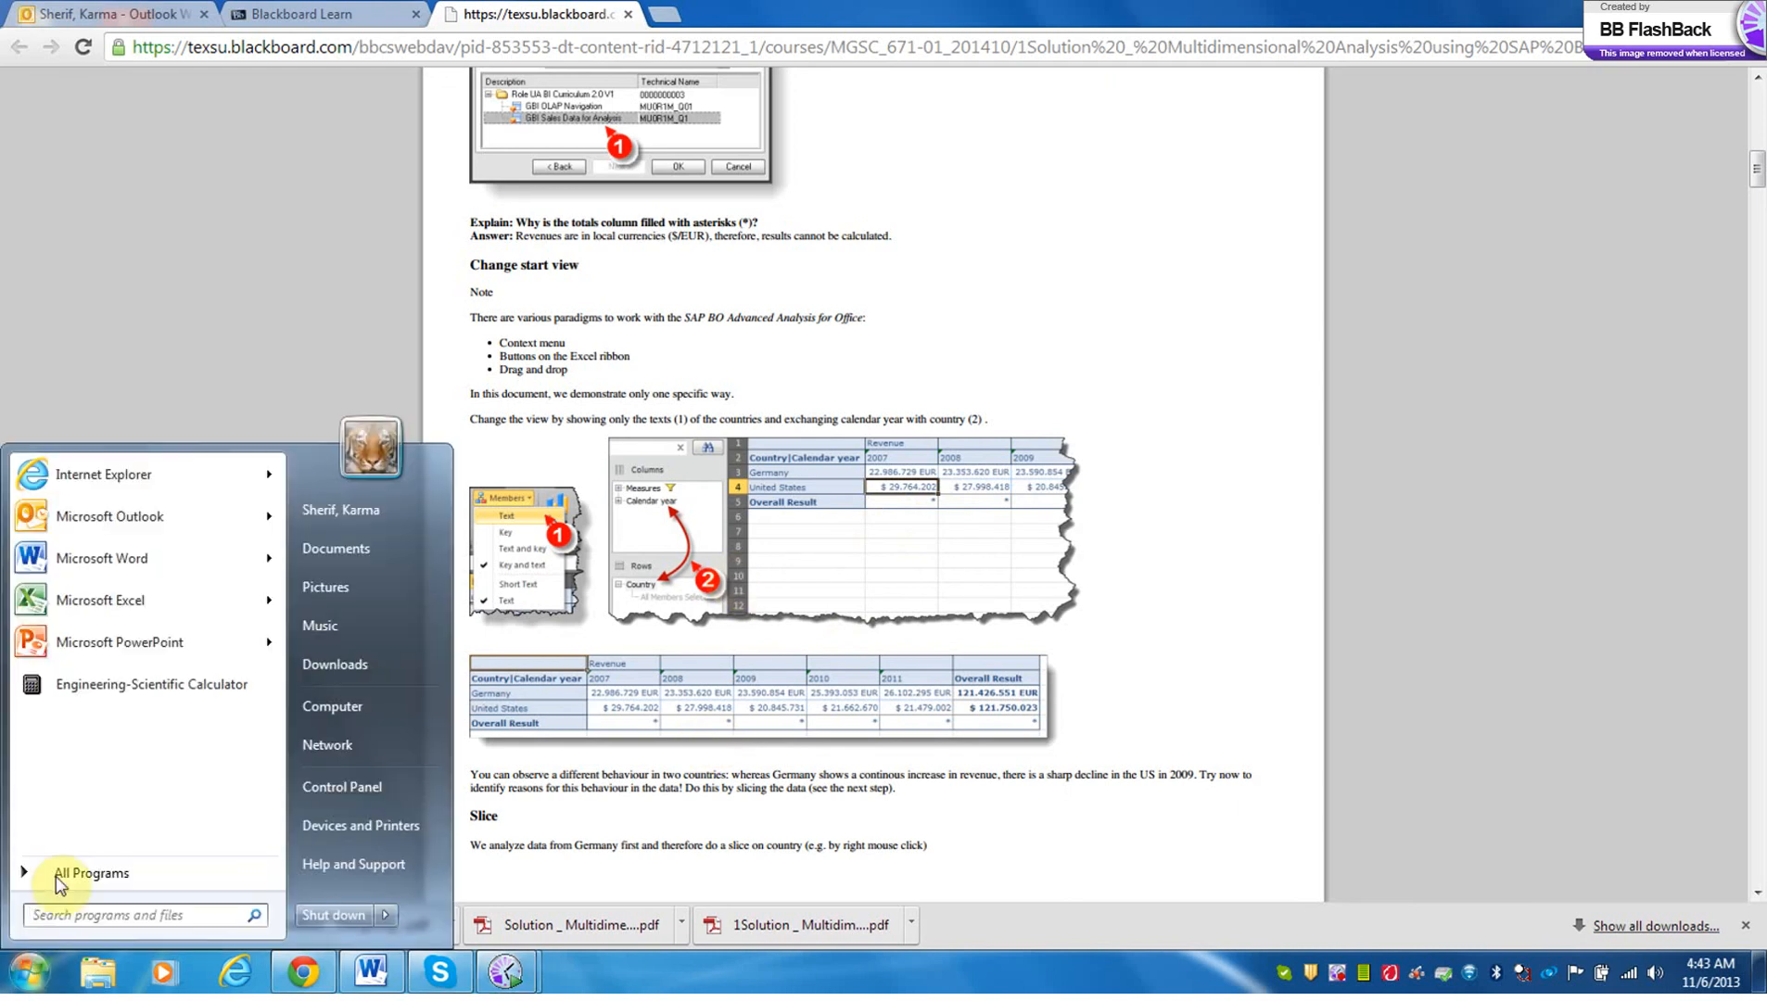
pyautogui.moveTo(93, 872)
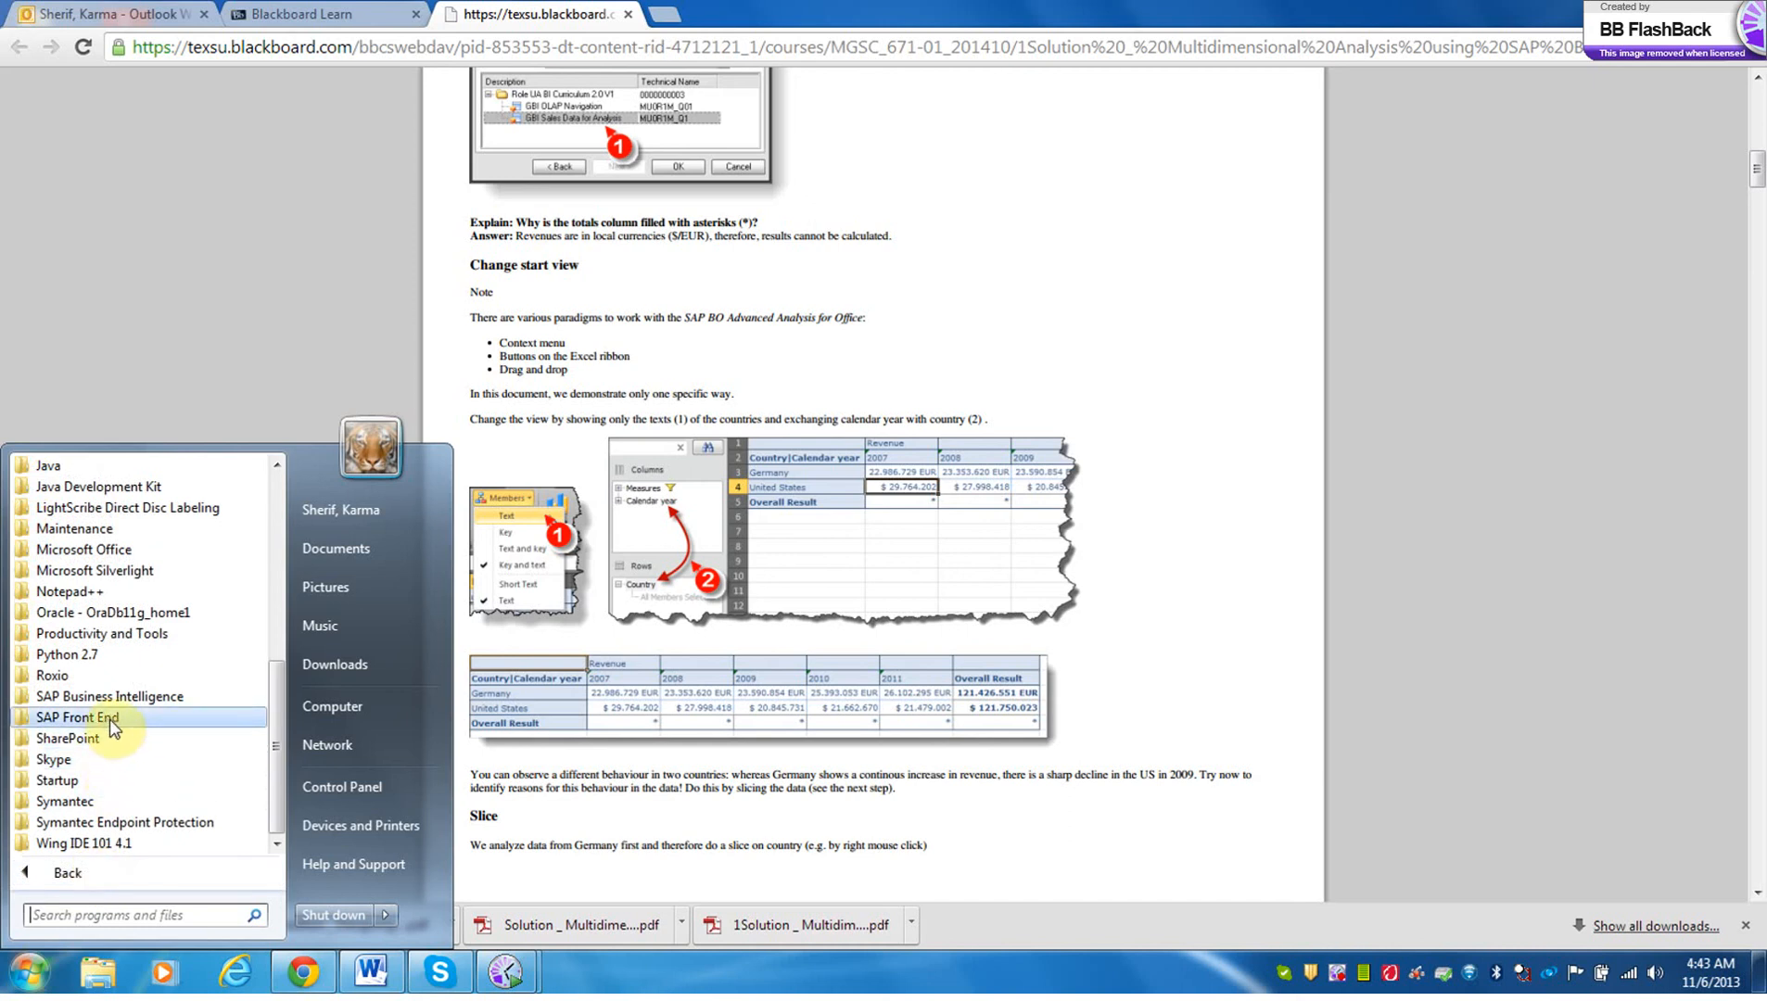
pyautogui.moveTo(133, 695)
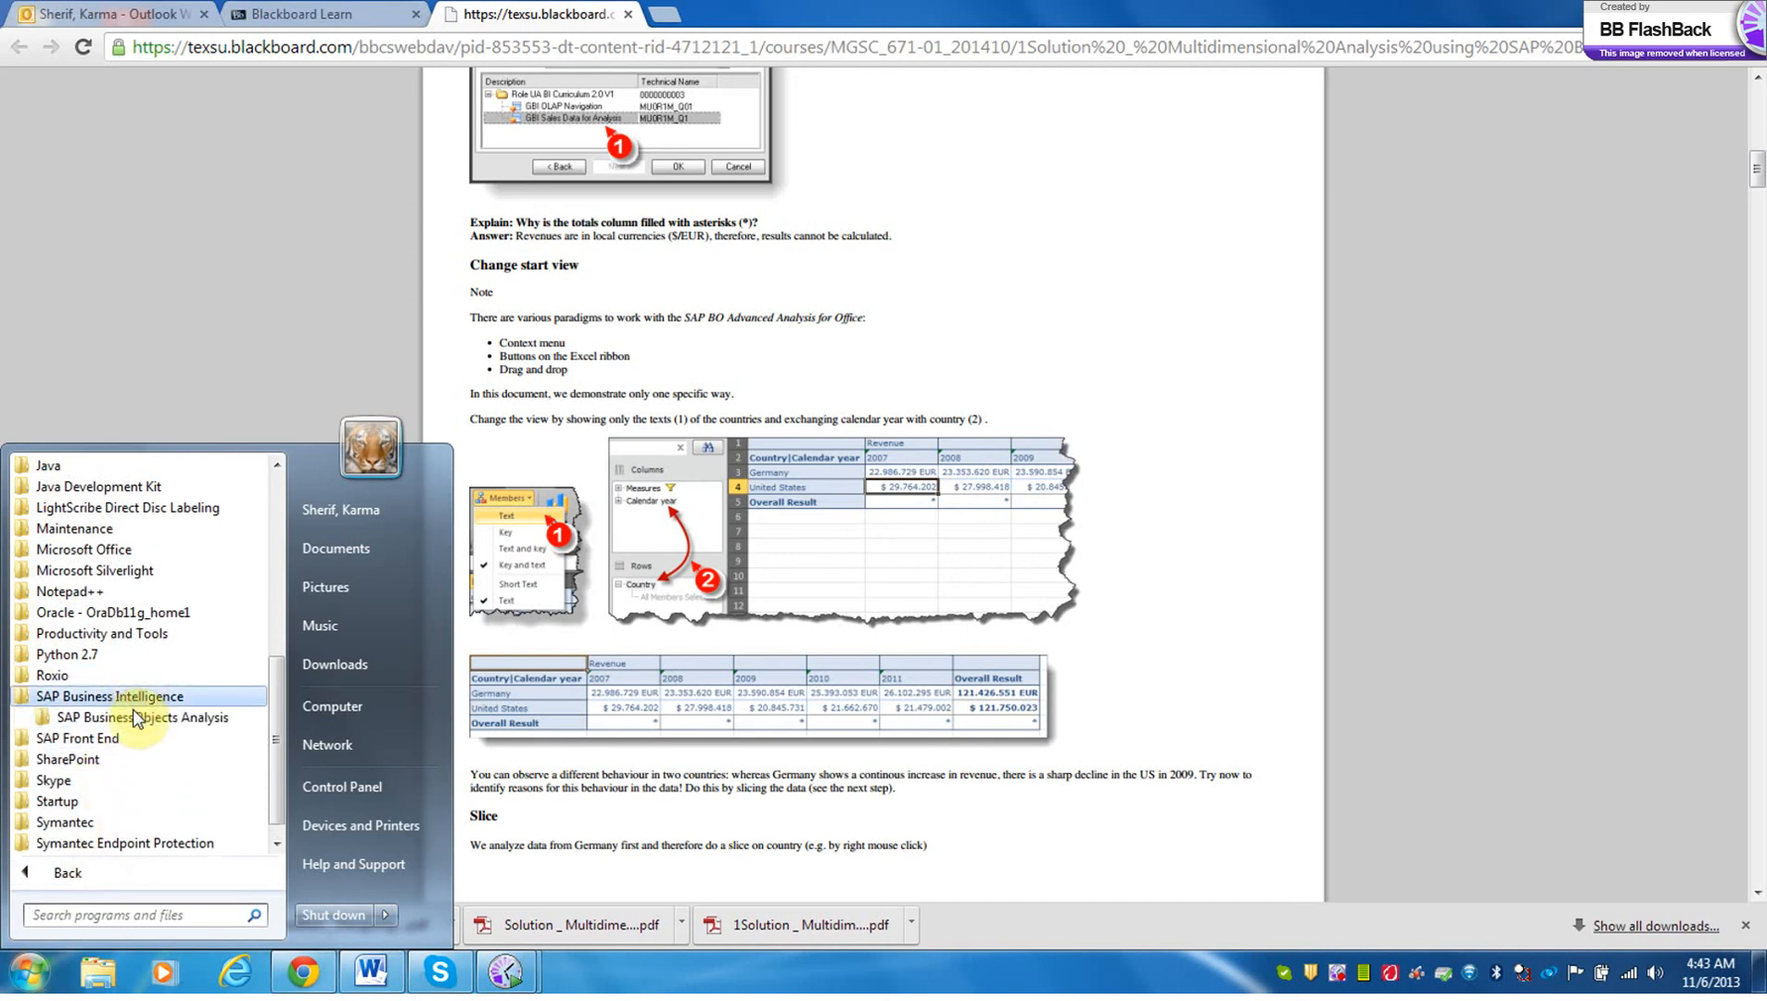
pyautogui.click(137, 742)
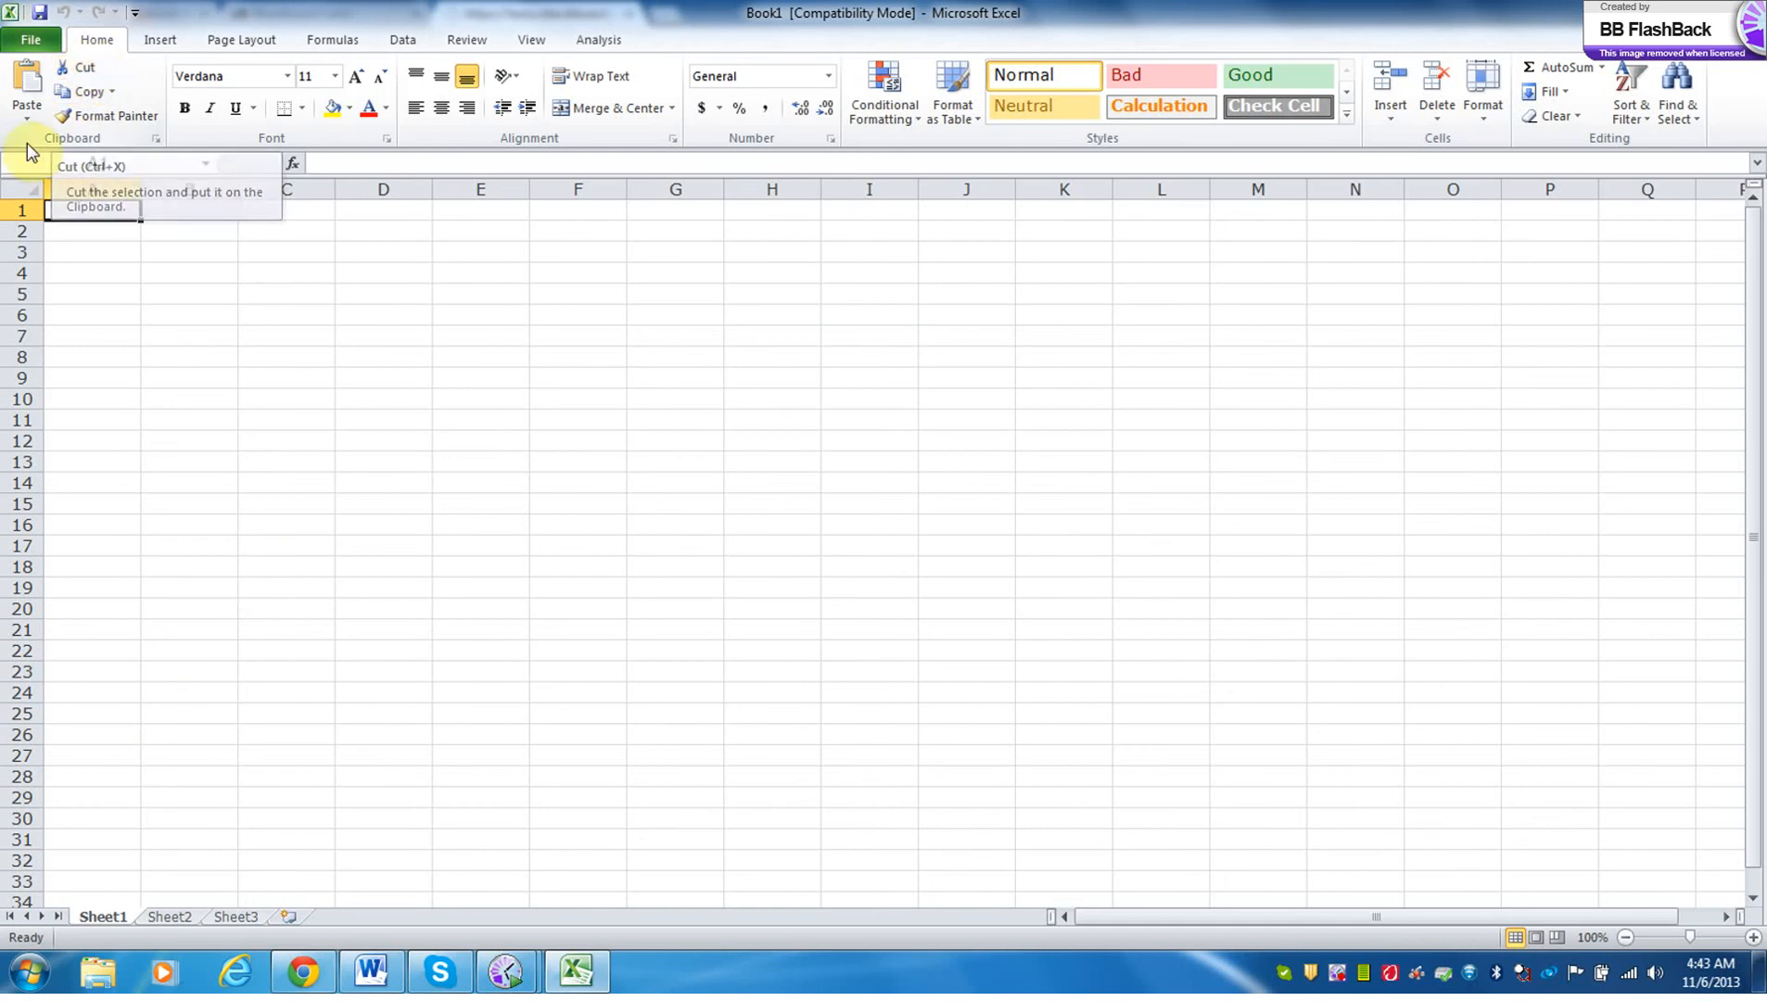
# Insert the GBI Sales Data for Analysis [BI EXERCISE] data source and log on with the account password.
pyautogui.click(602, 38)
pyautogui.click(30, 94)
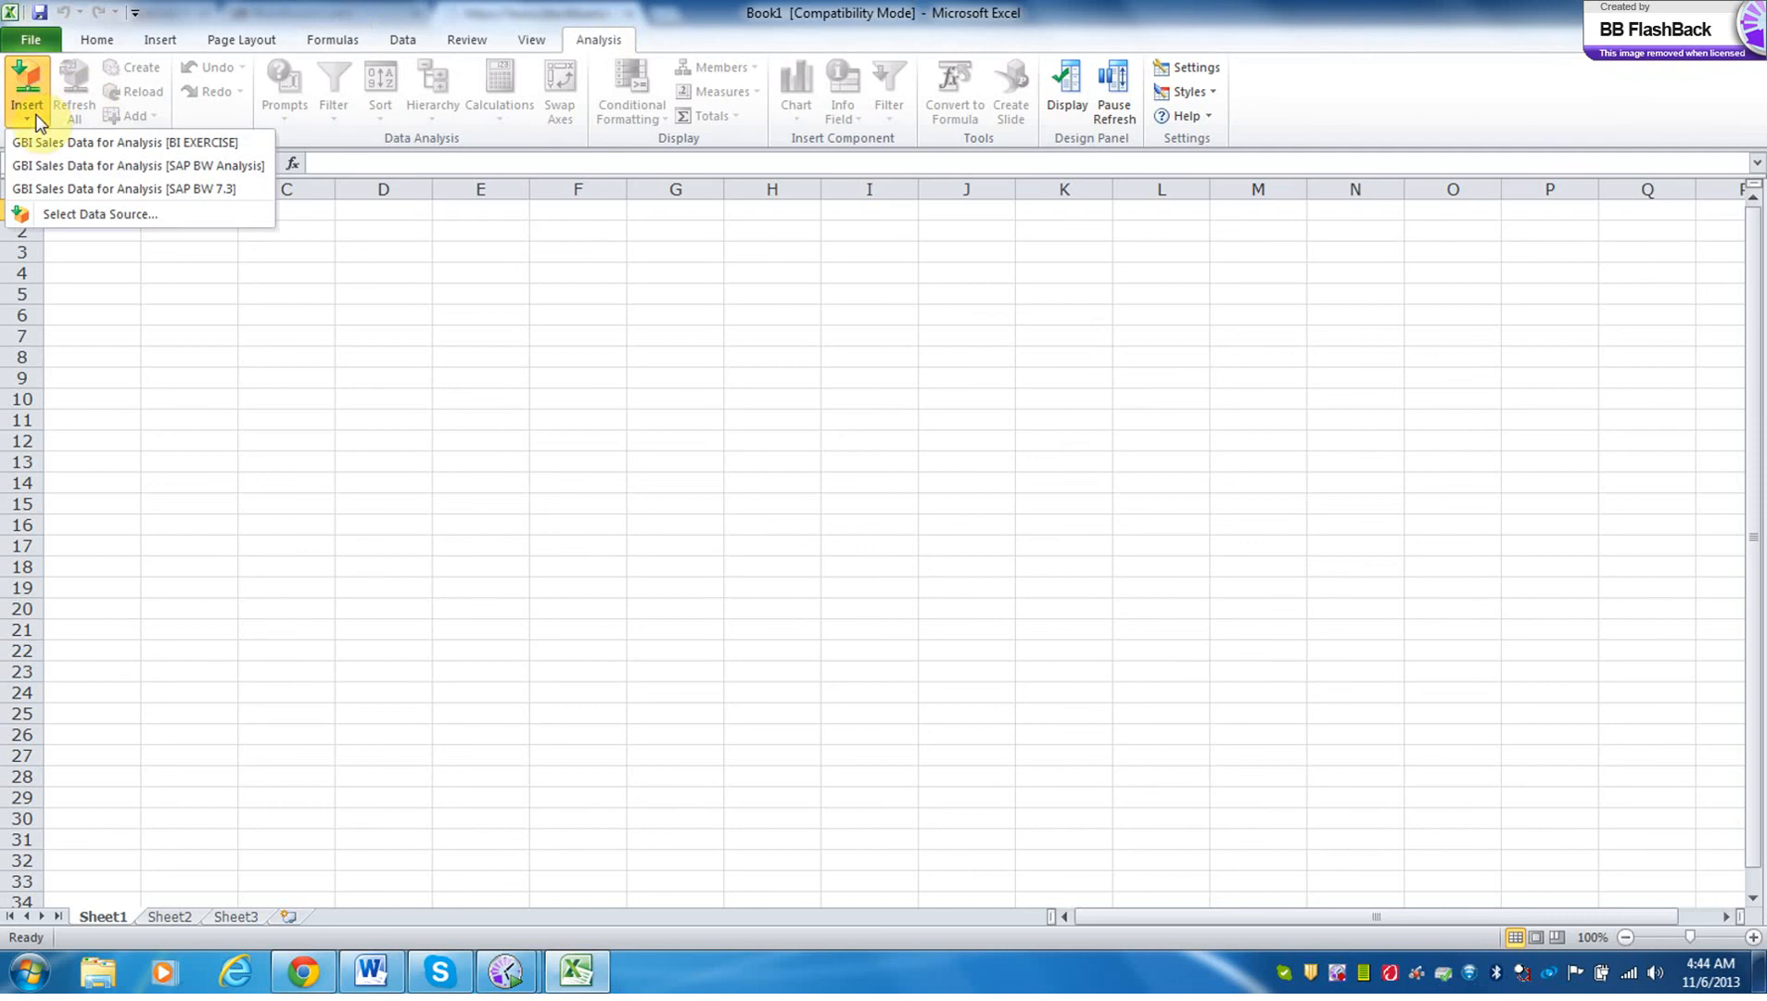
pyautogui.click(39, 141)
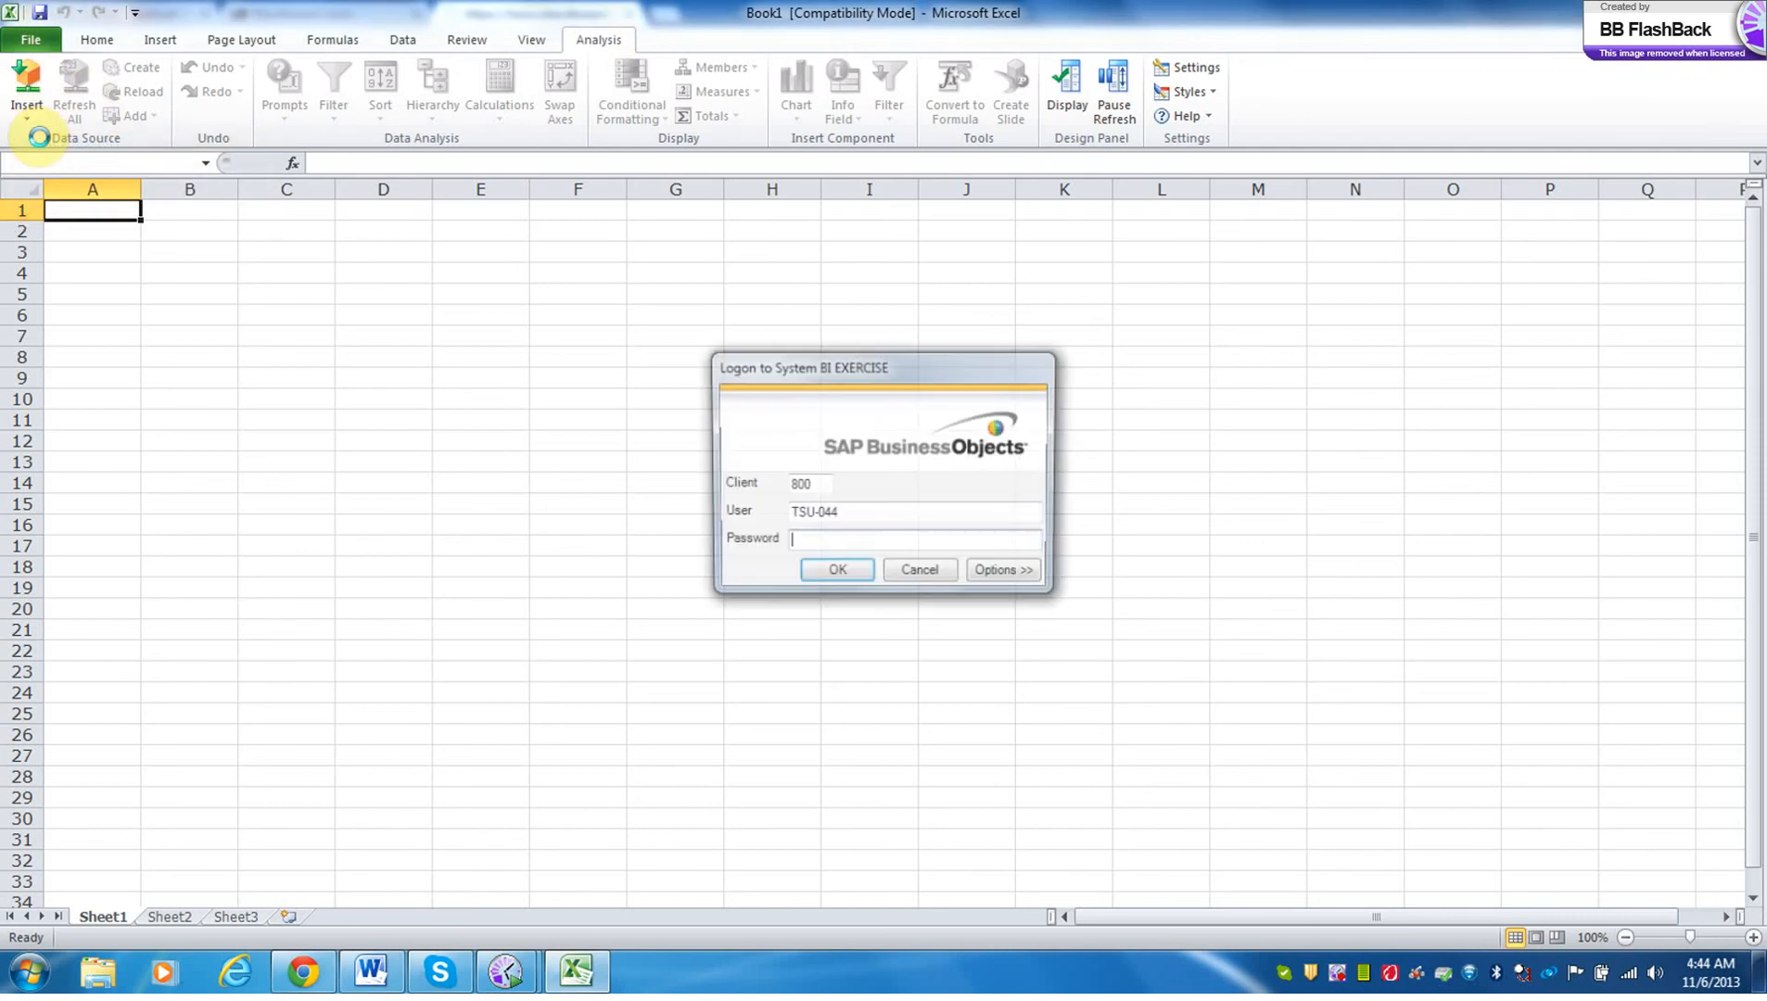
pyautogui.press('Tab')
pyautogui.write('*******')
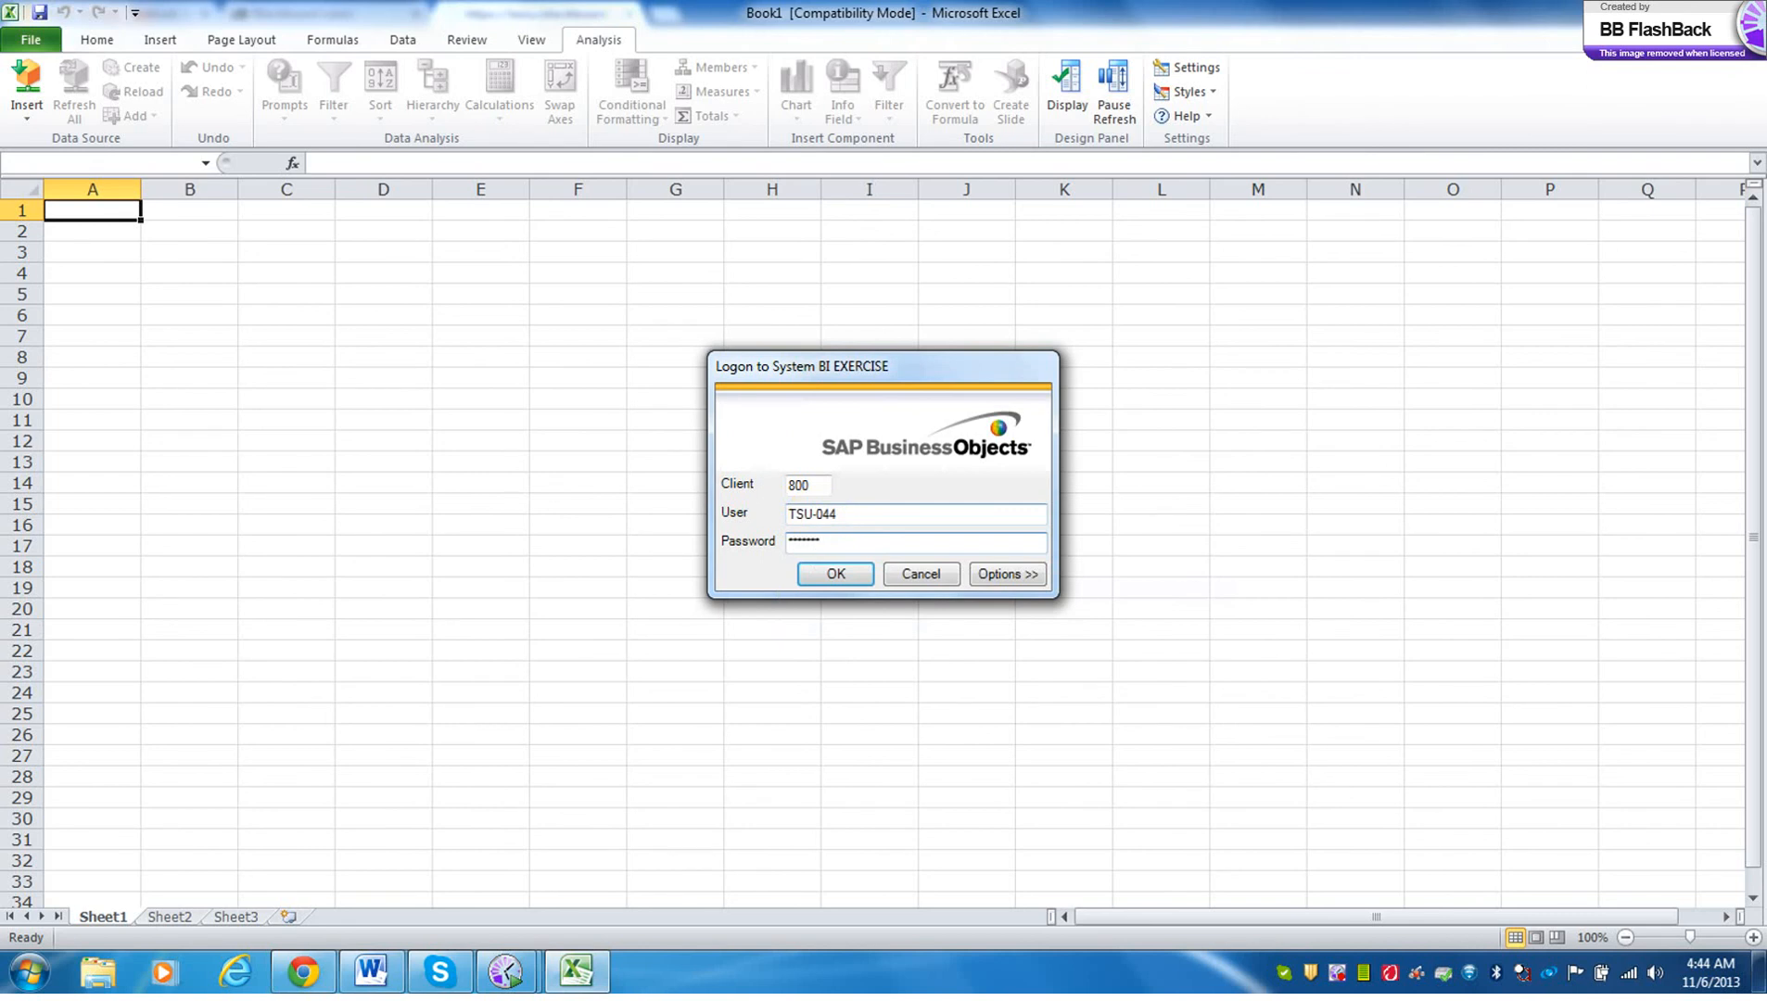
pyautogui.press('Return')
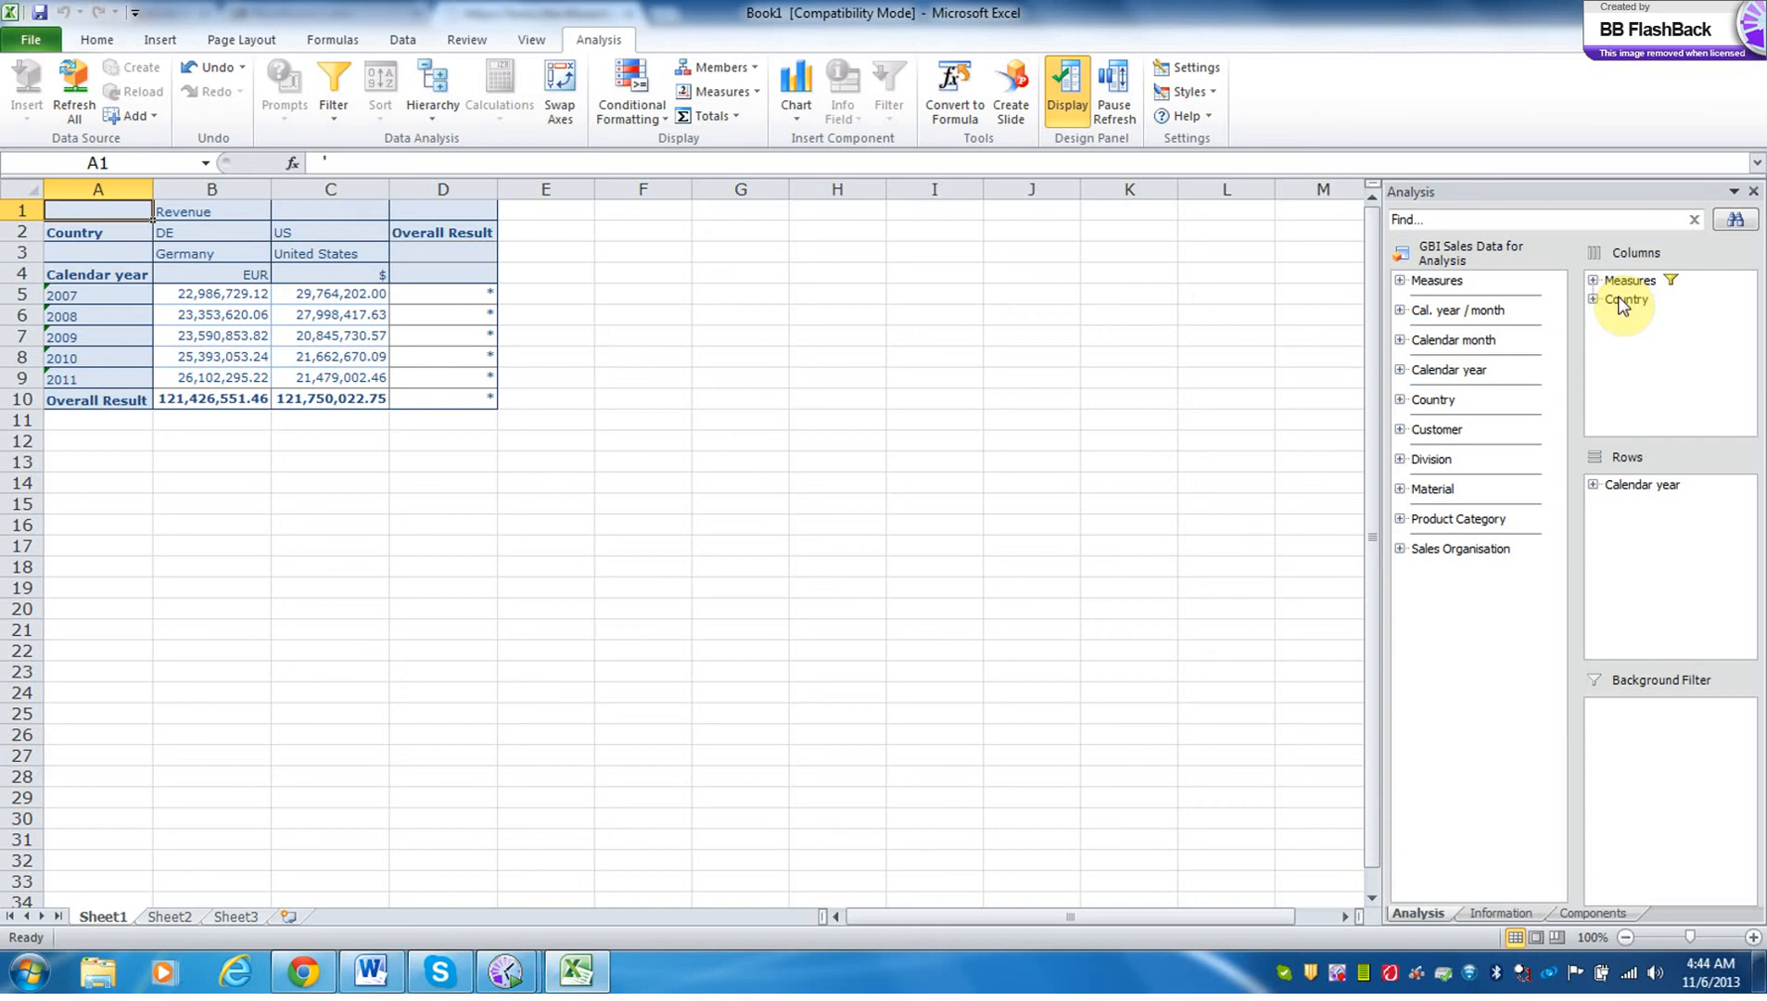
# Swap Calendar year and Country between the rows and columns, and move Country to the background filter.
pyautogui.moveTo(1645, 492)
pyautogui.mouseDown()
pyautogui.moveTo(1648, 312)
pyautogui.moveTo(1644, 504)
pyautogui.mouseUp()
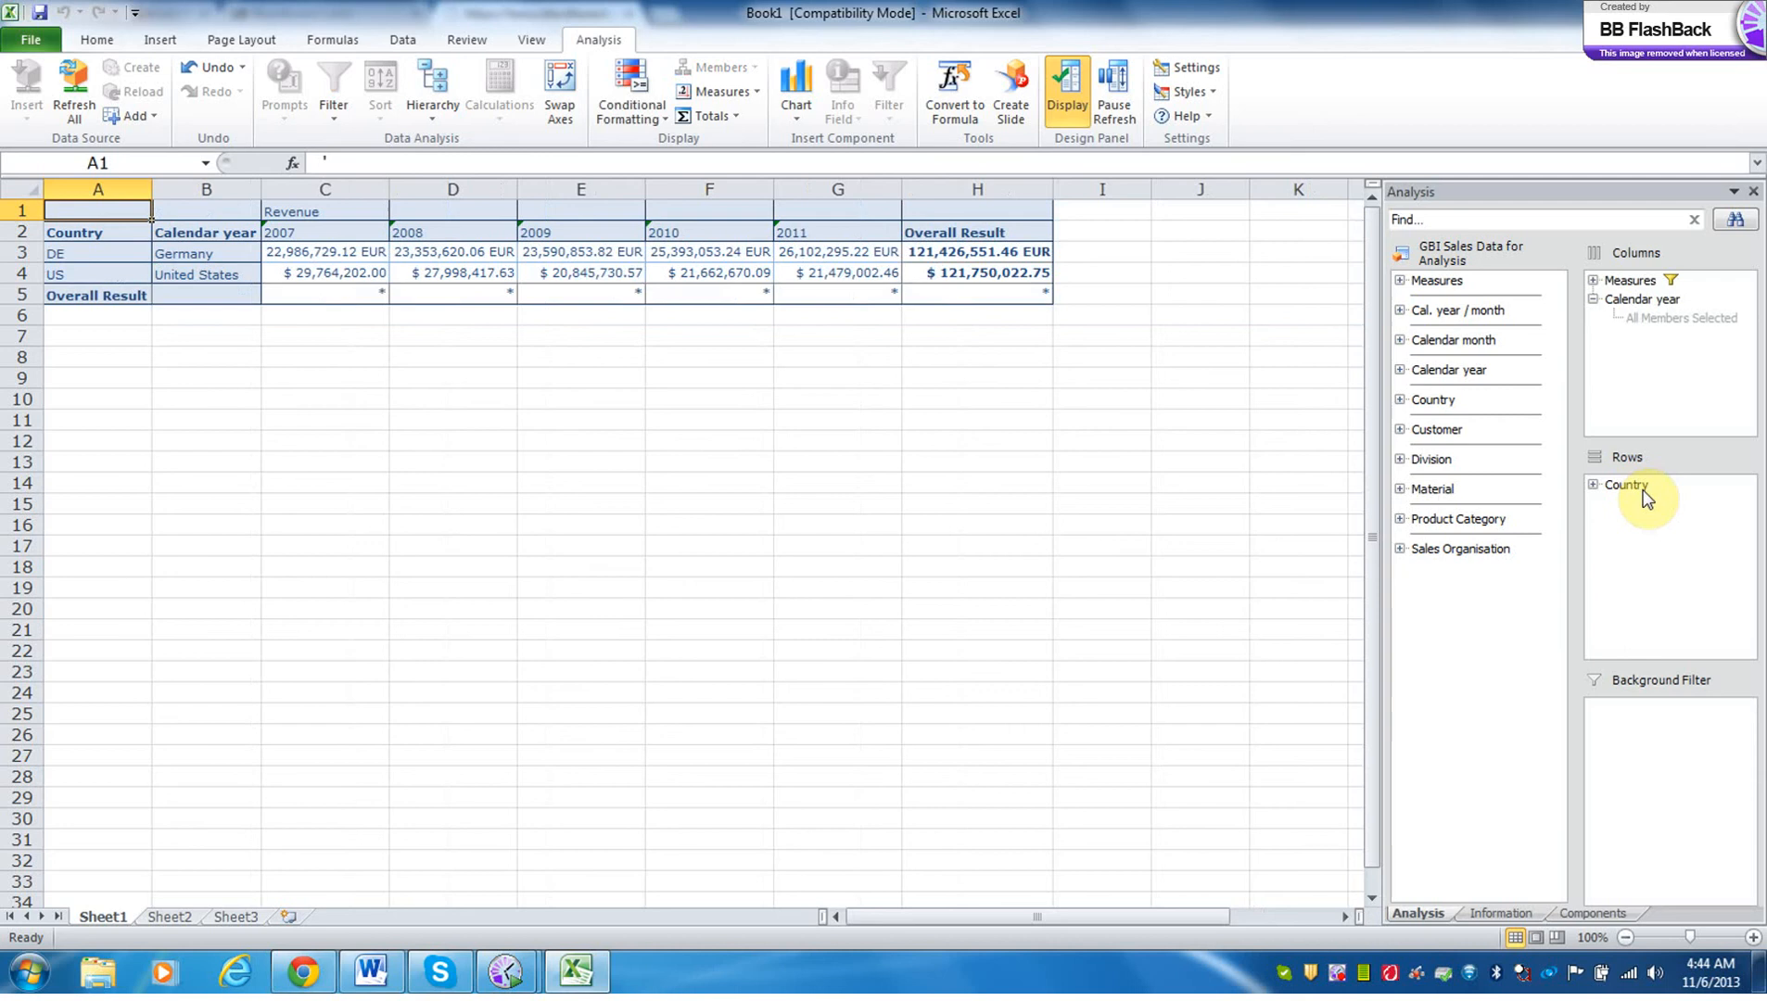
pyautogui.moveTo(1640, 491); pyautogui.dragTo(1643, 711)
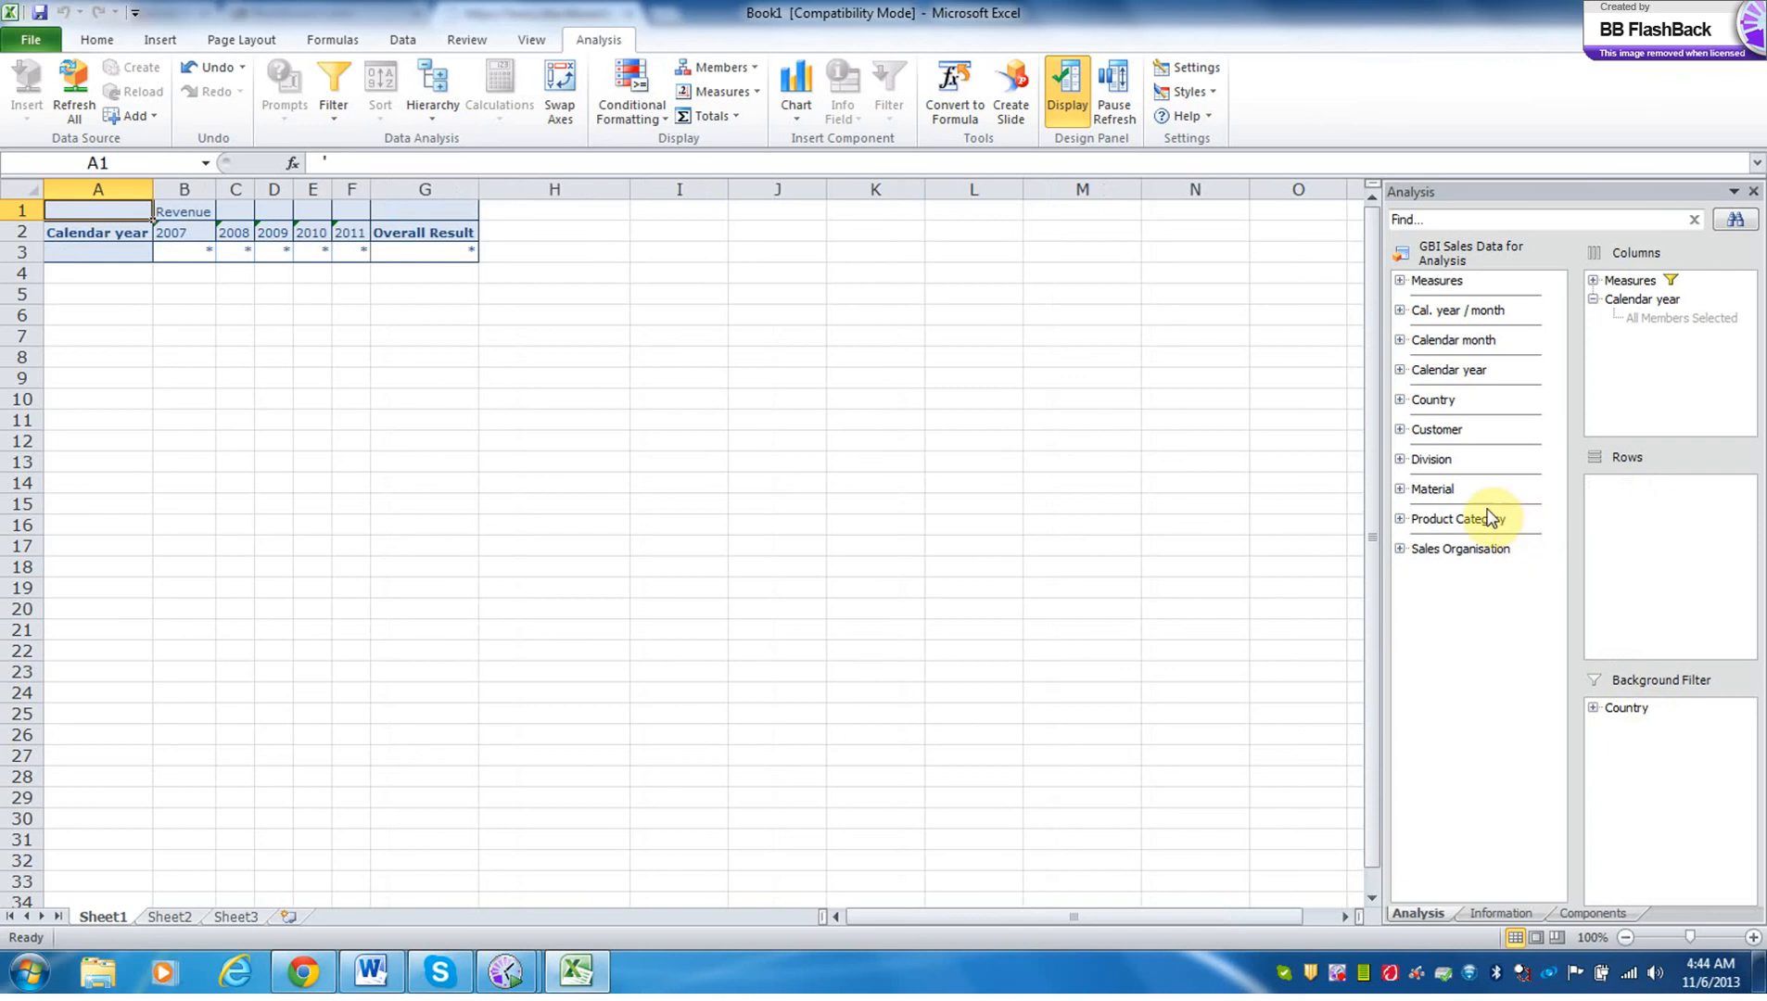
# Add Division, Product Category and Material to the rows in that order.
pyautogui.moveTo(1442, 468); pyautogui.dragTo(1620, 492)
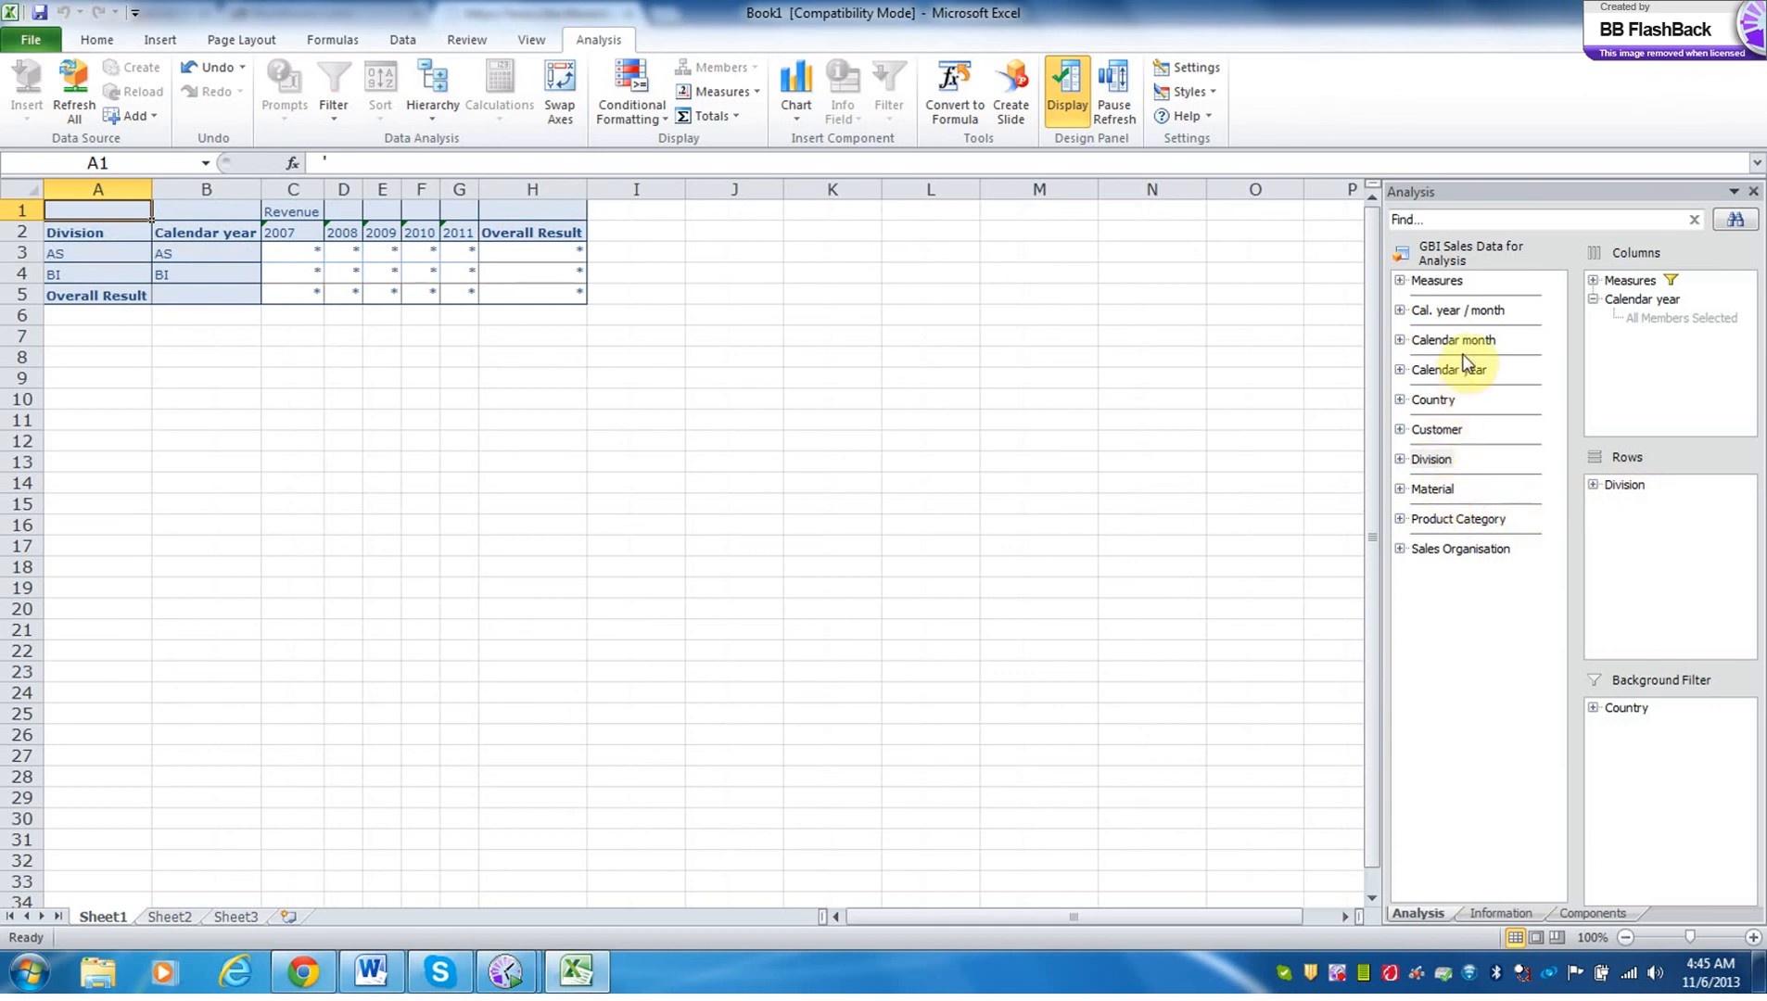
pyautogui.moveTo(1457, 518); pyautogui.dragTo(1639, 490)
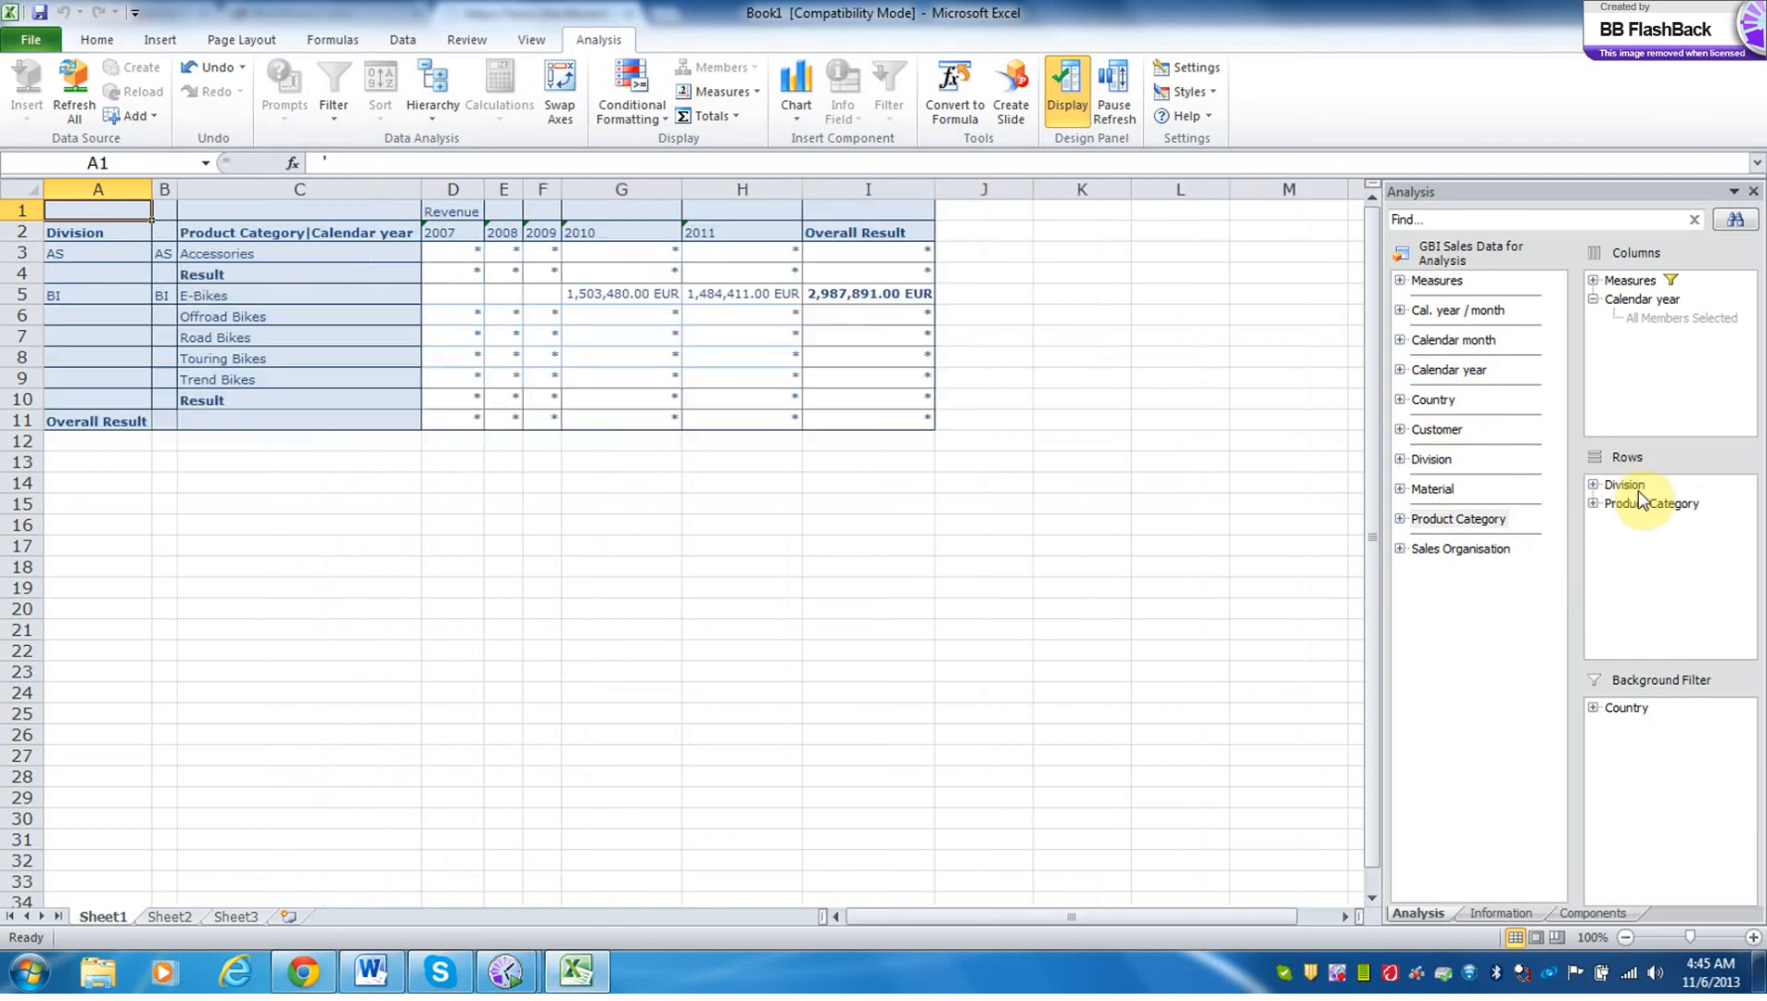
pyautogui.moveTo(1435, 489); pyautogui.dragTo(1637, 521)
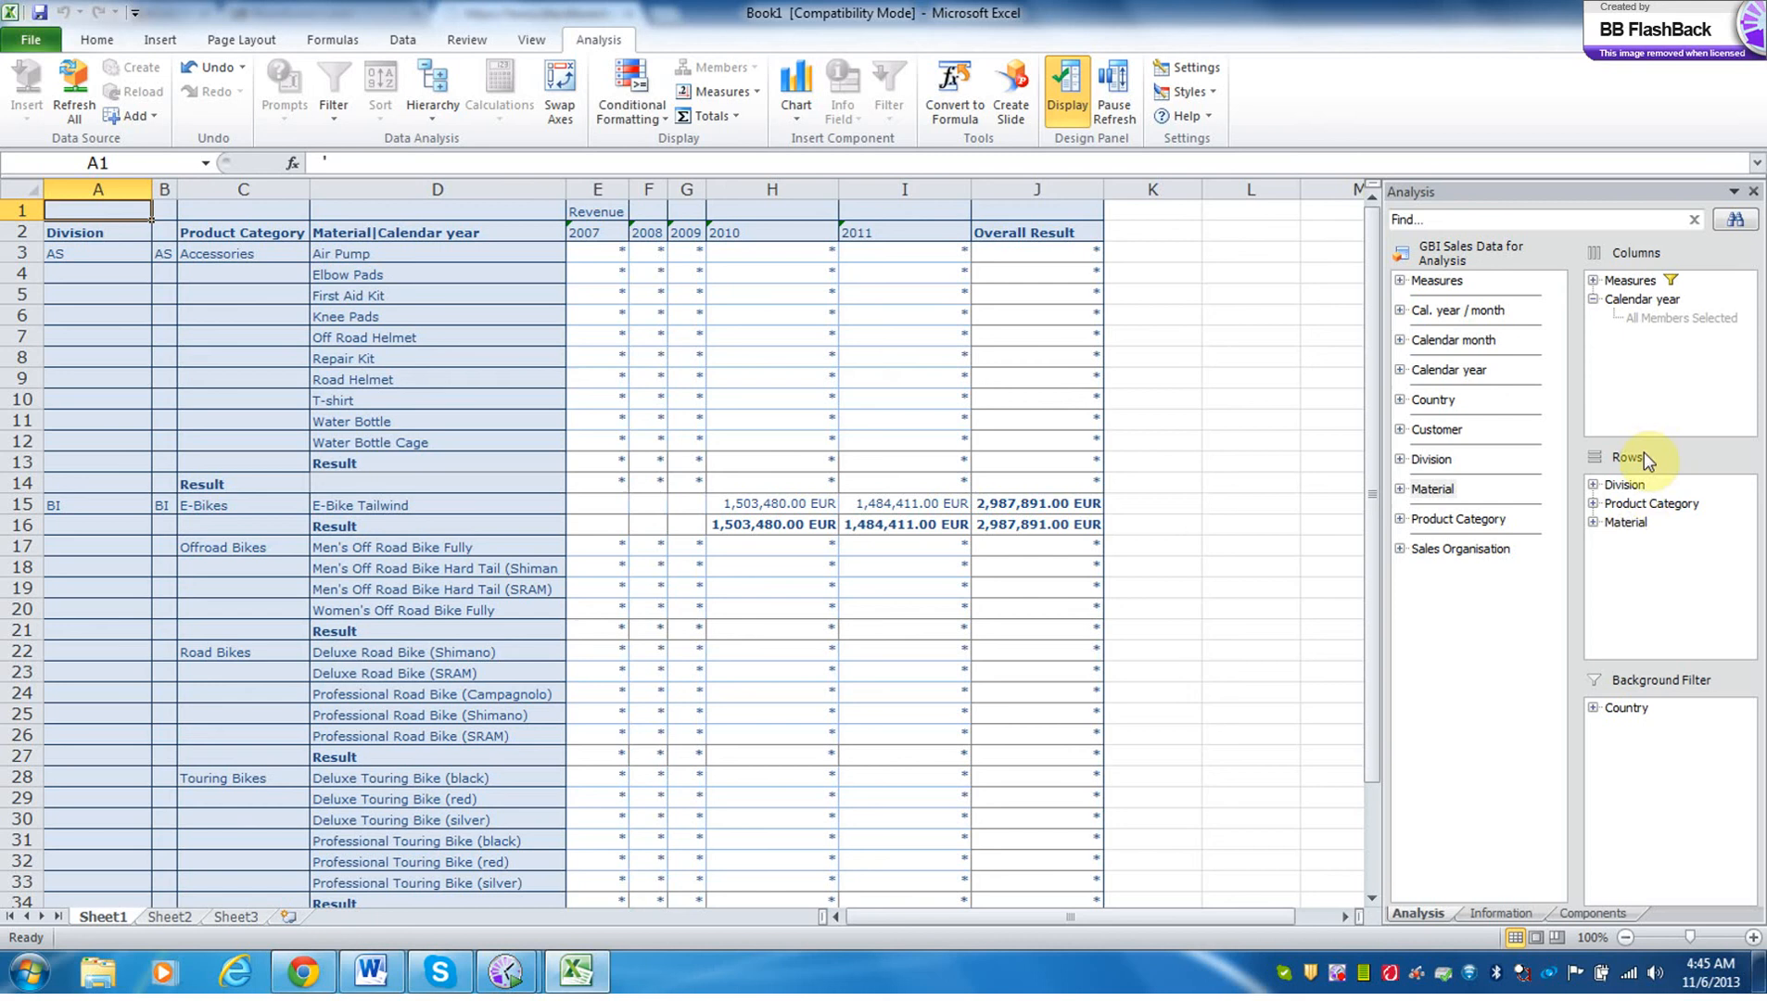
# Filter Country to Germany only by excluding the United States member.
pyautogui.rightClick(1632, 710)
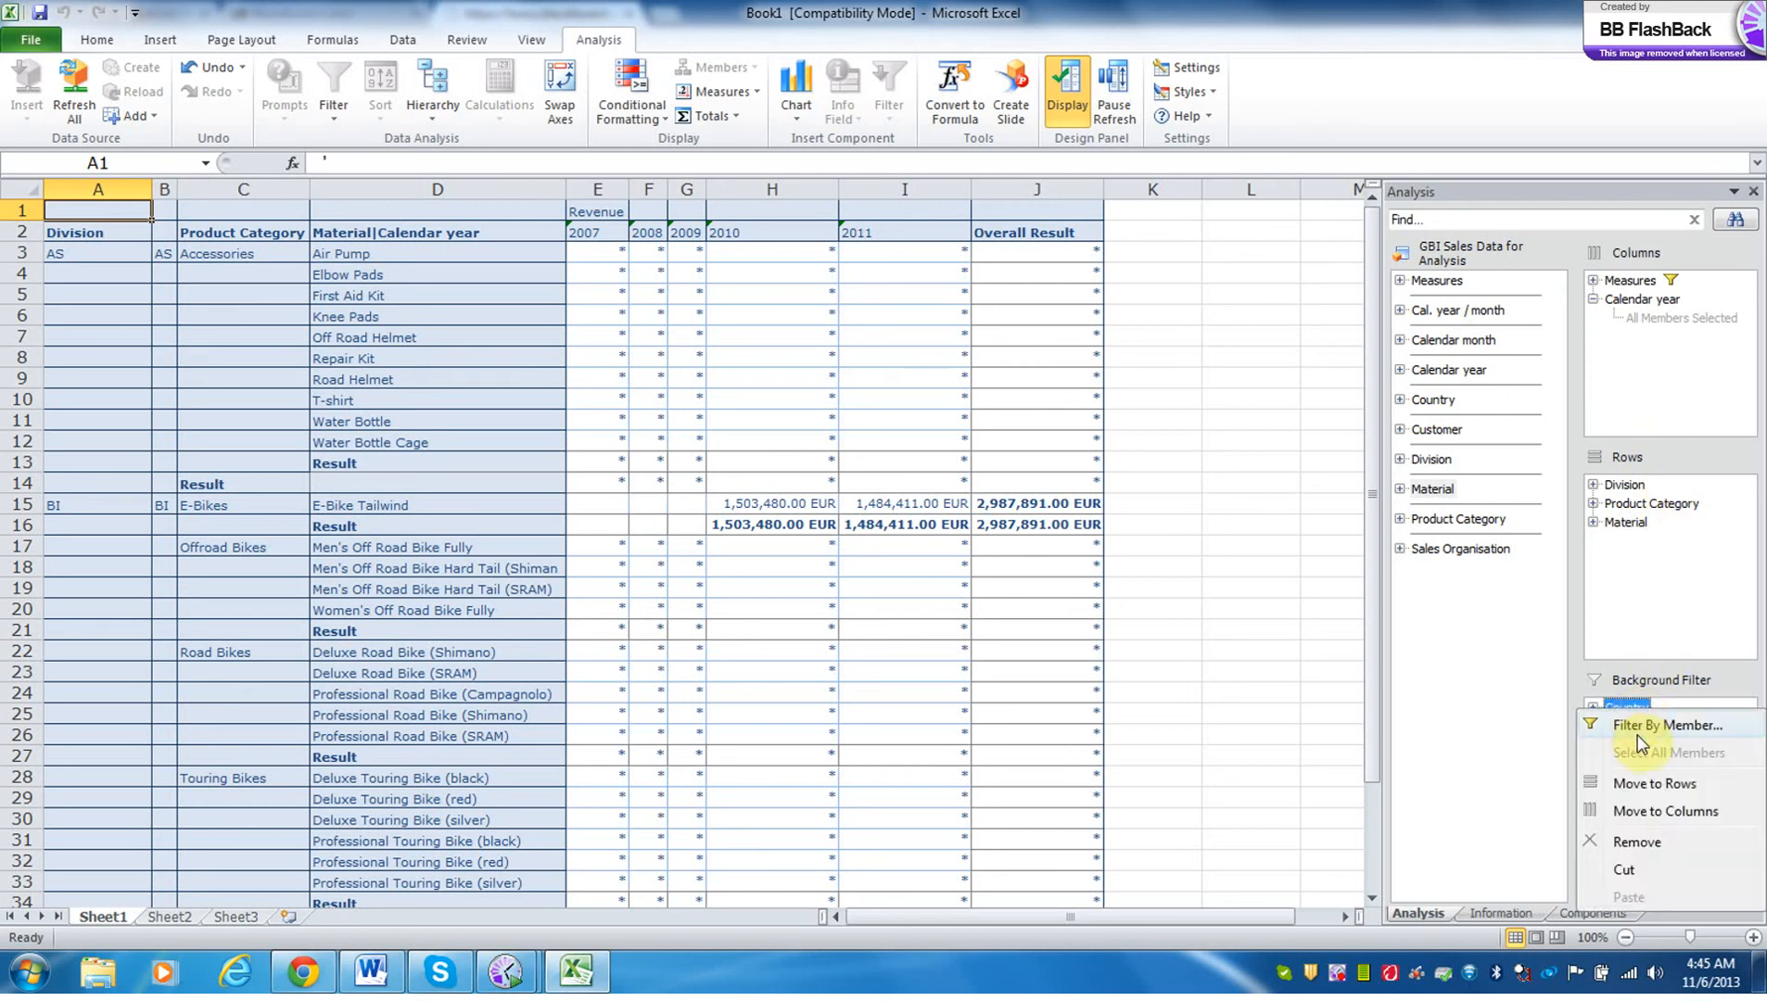
pyautogui.click(1636, 735)
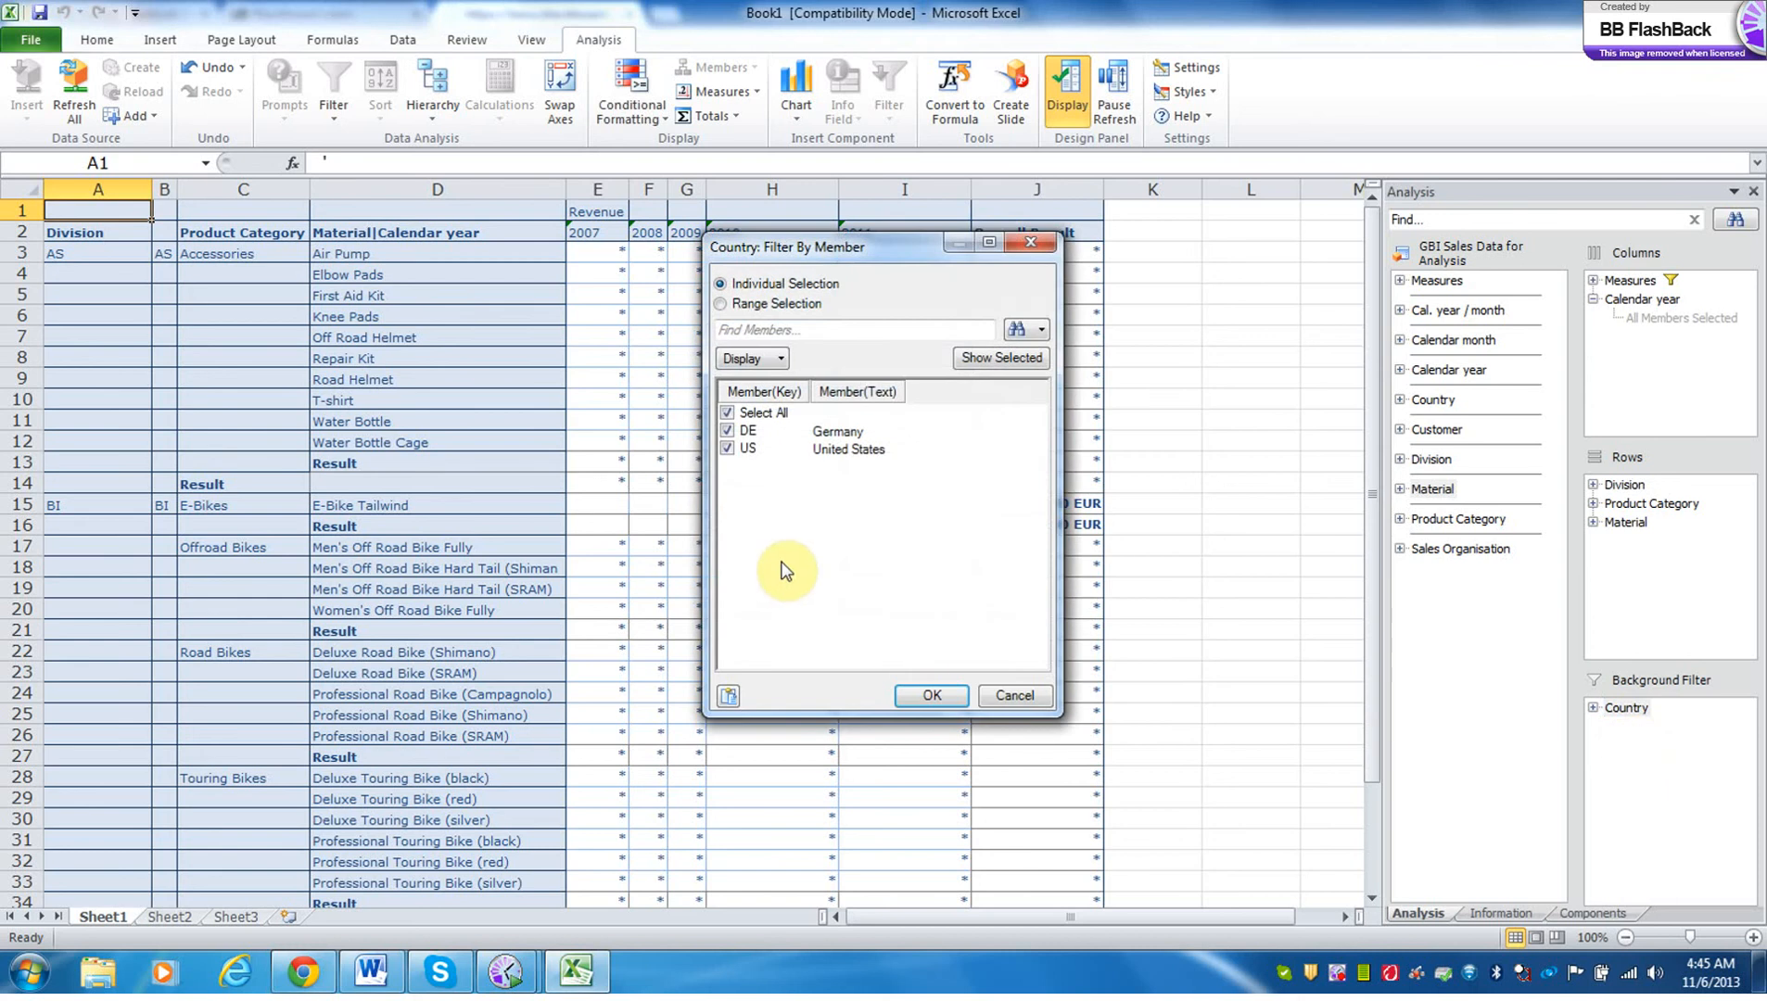
pyautogui.click(728, 449)
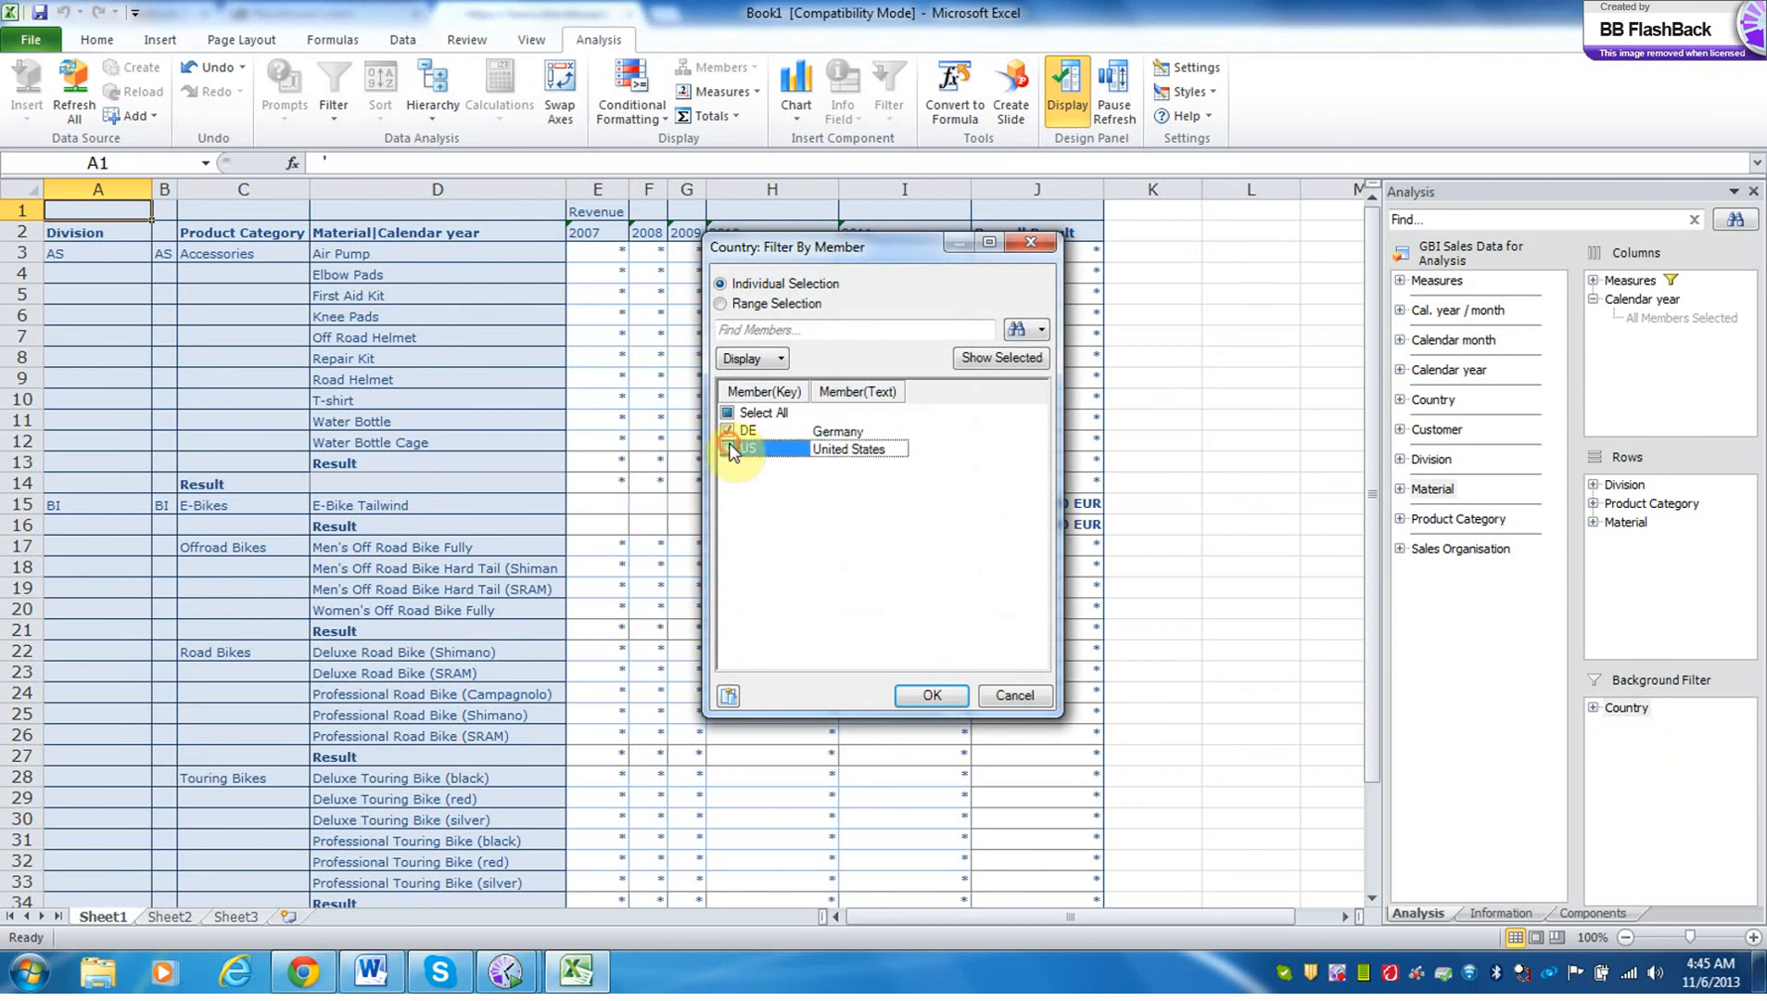
pyautogui.click(934, 696)
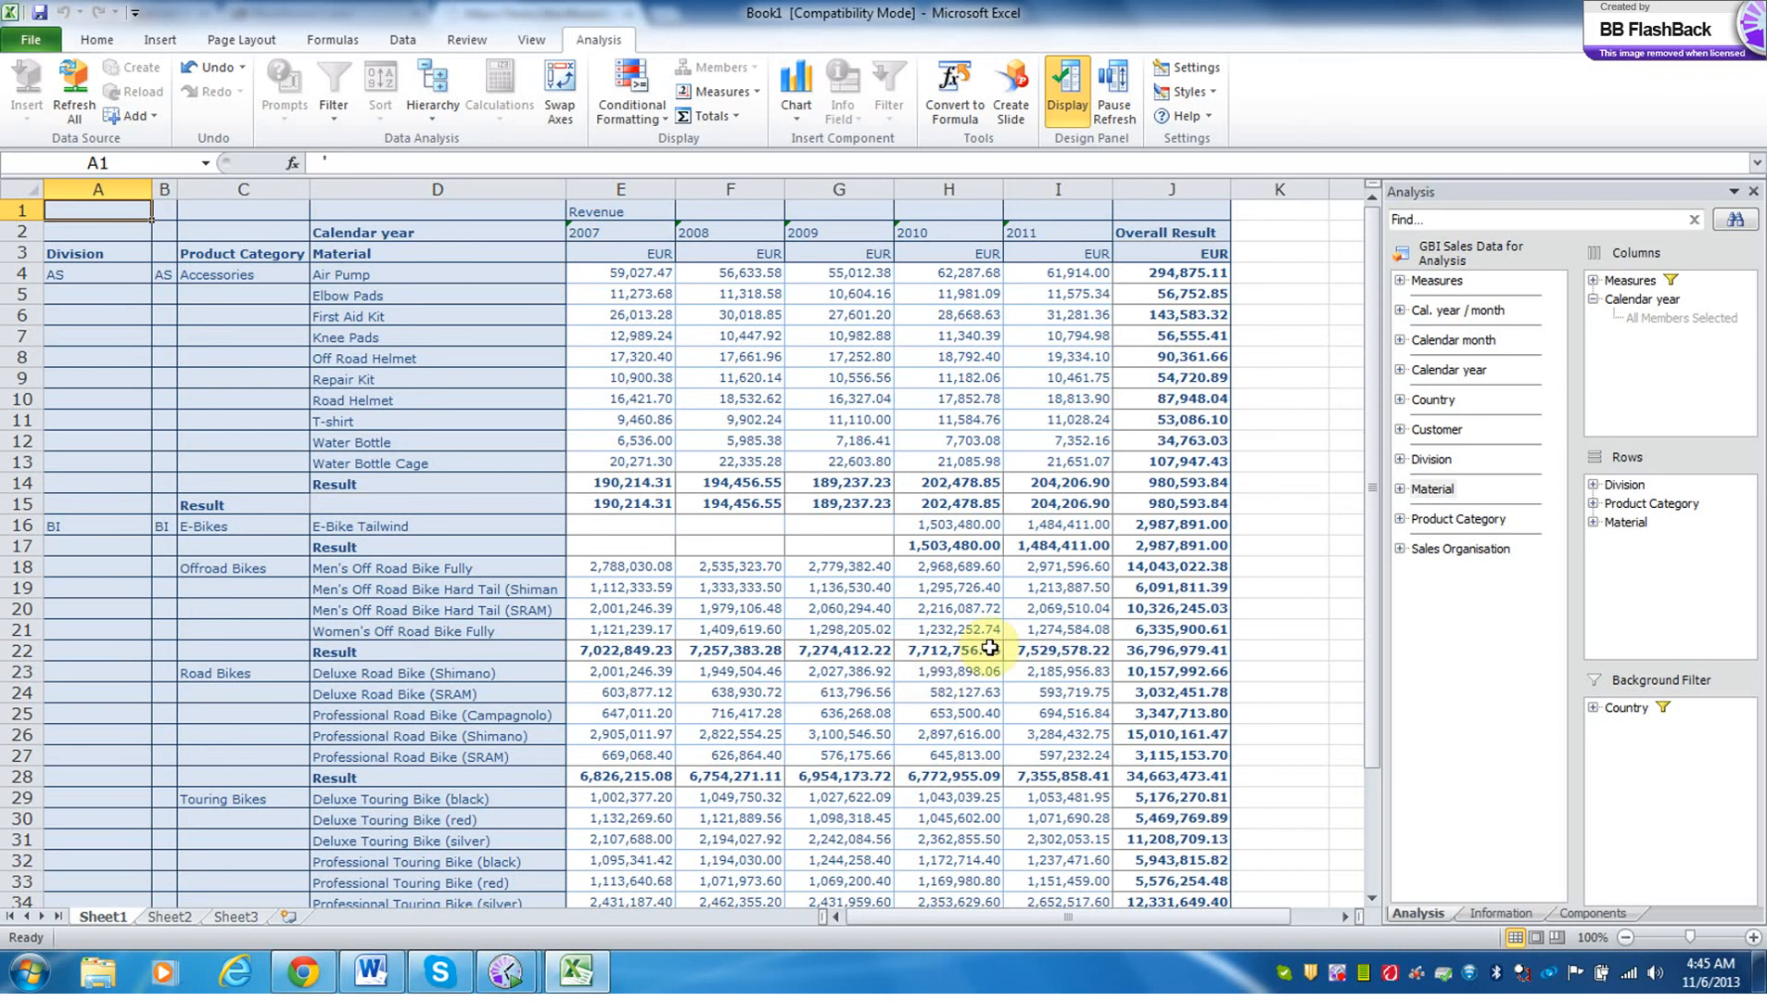
# Move Division from the rows to the background filter and exclude its AS member to keep only BI.
pyautogui.moveTo(1622, 485); pyautogui.dragTo(1641, 720)
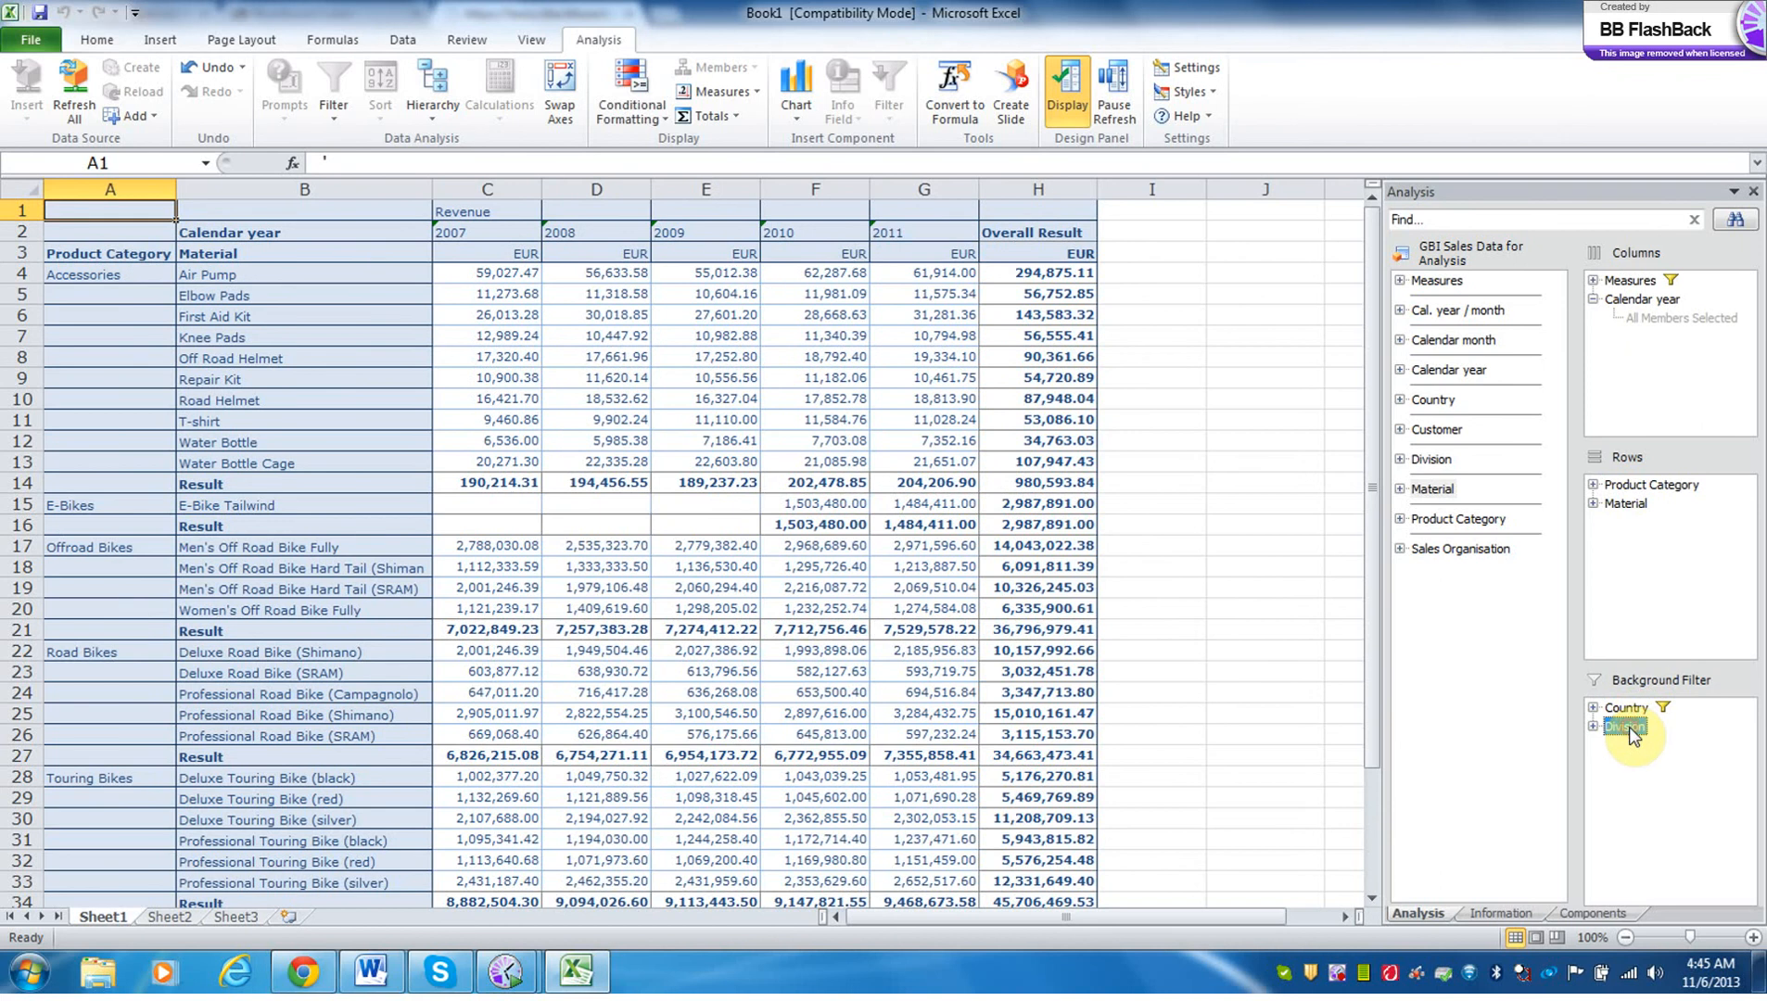
pyautogui.rightClick(1629, 728)
pyautogui.click(1633, 747)
pyautogui.click(728, 432)
pyautogui.click(933, 694)
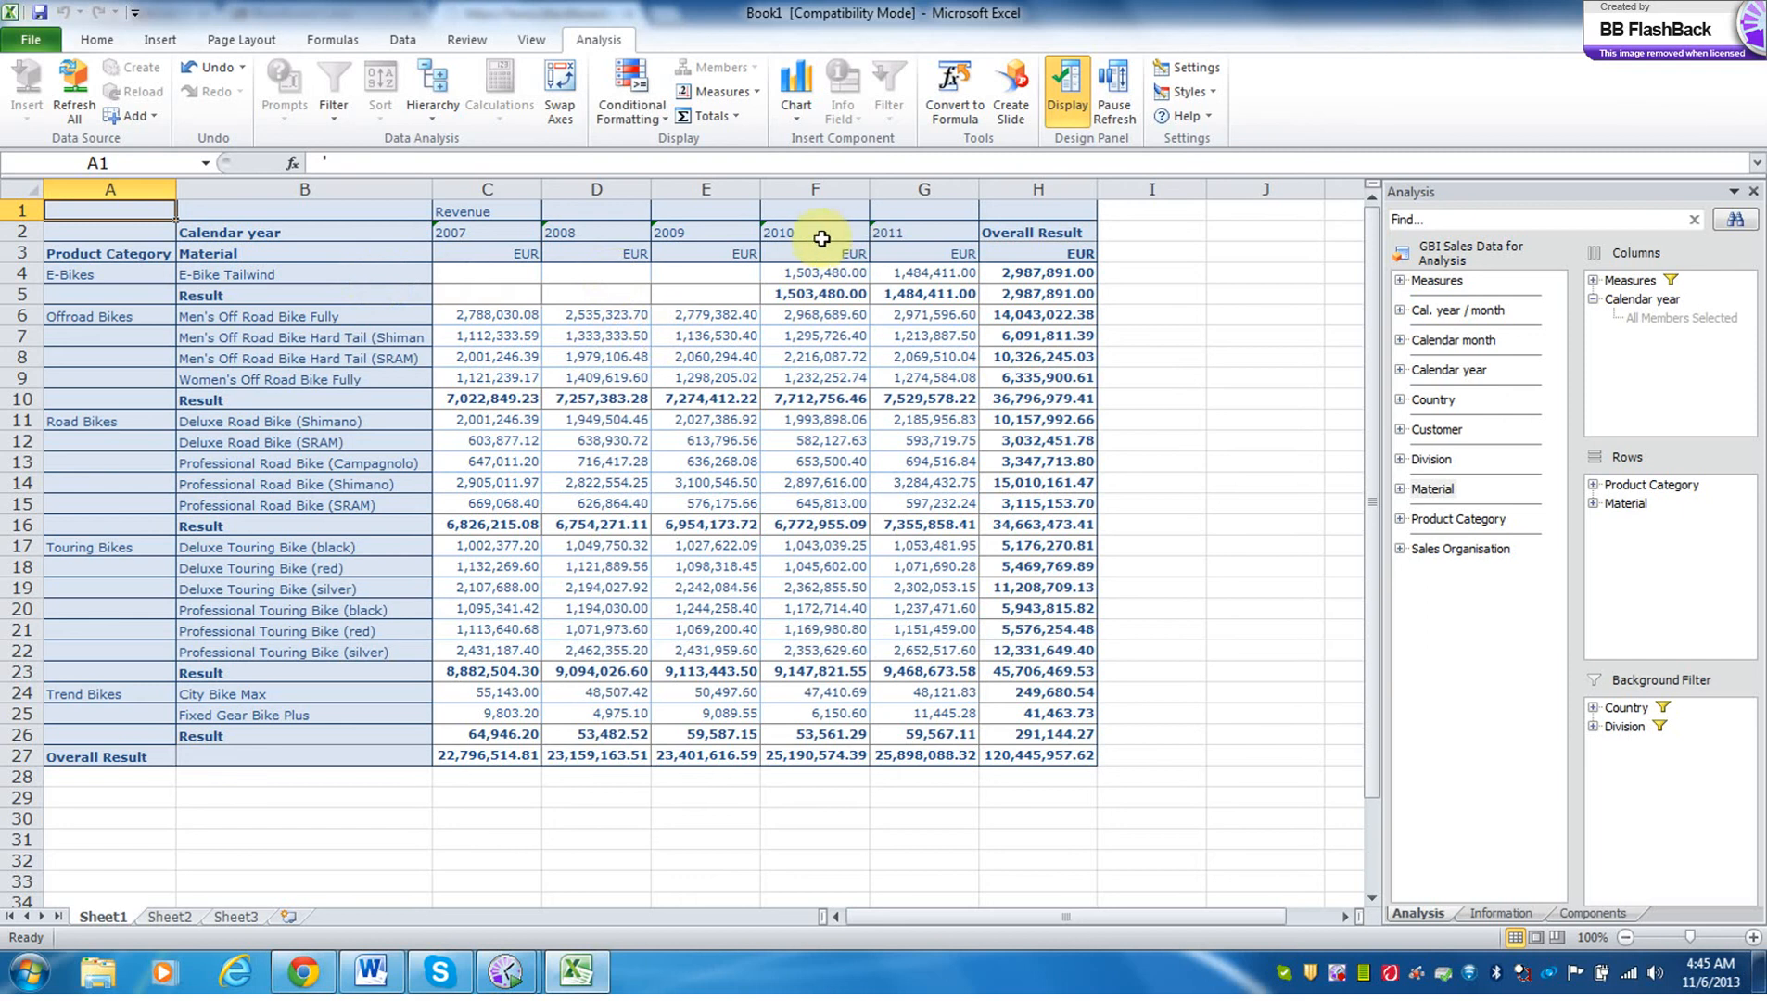
# Filter the Calendar year columns to the members 2010 and 2011.
pyautogui.moveTo(807, 232); pyautogui.dragTo(918, 231)
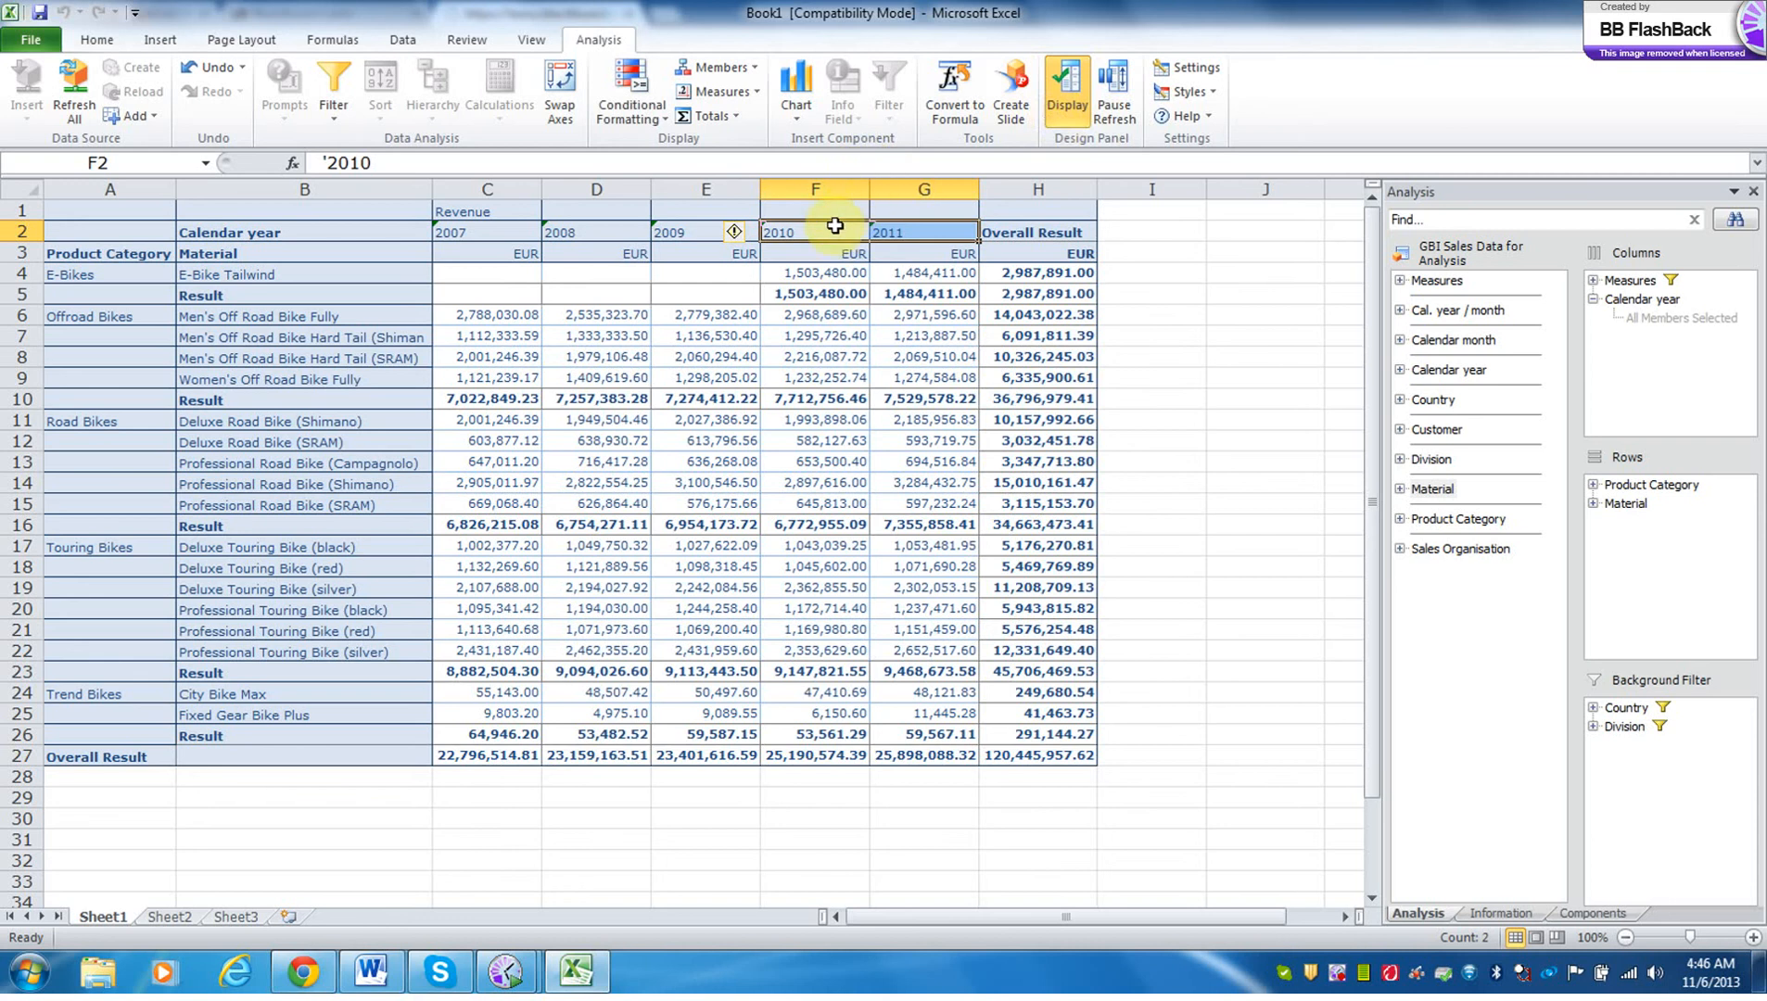
pyautogui.rightClick(837, 238)
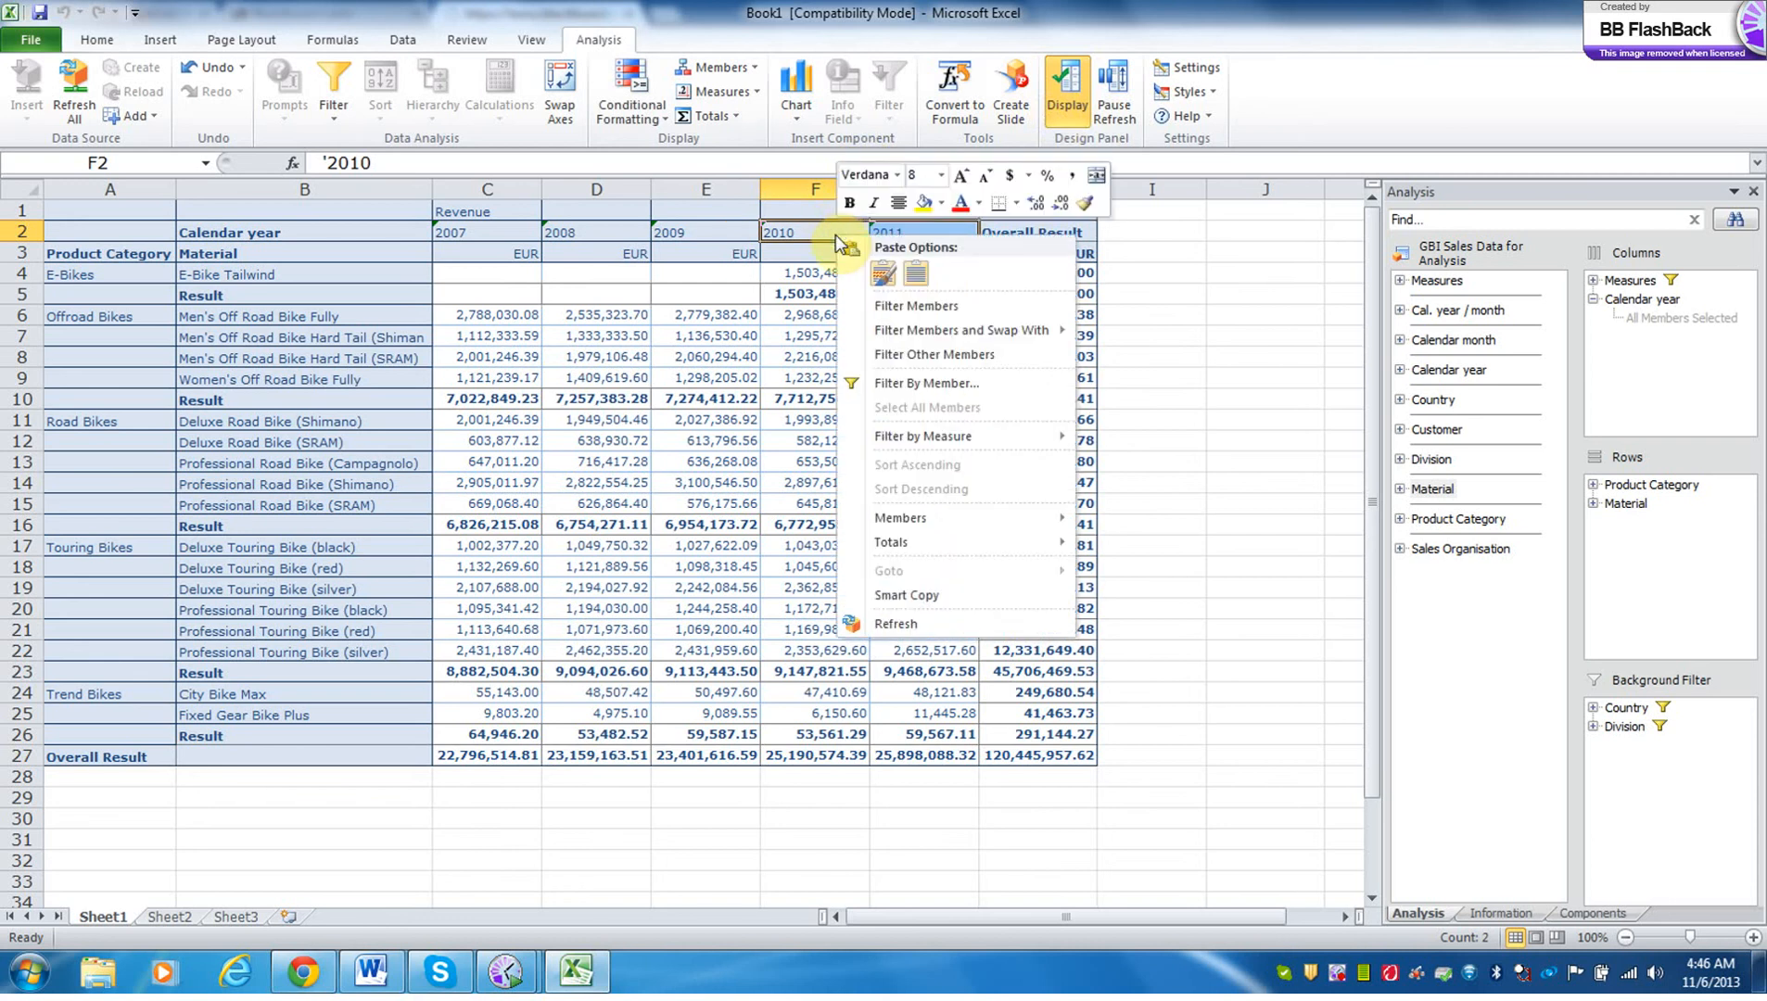
pyautogui.click(934, 383)
pyautogui.click(728, 413)
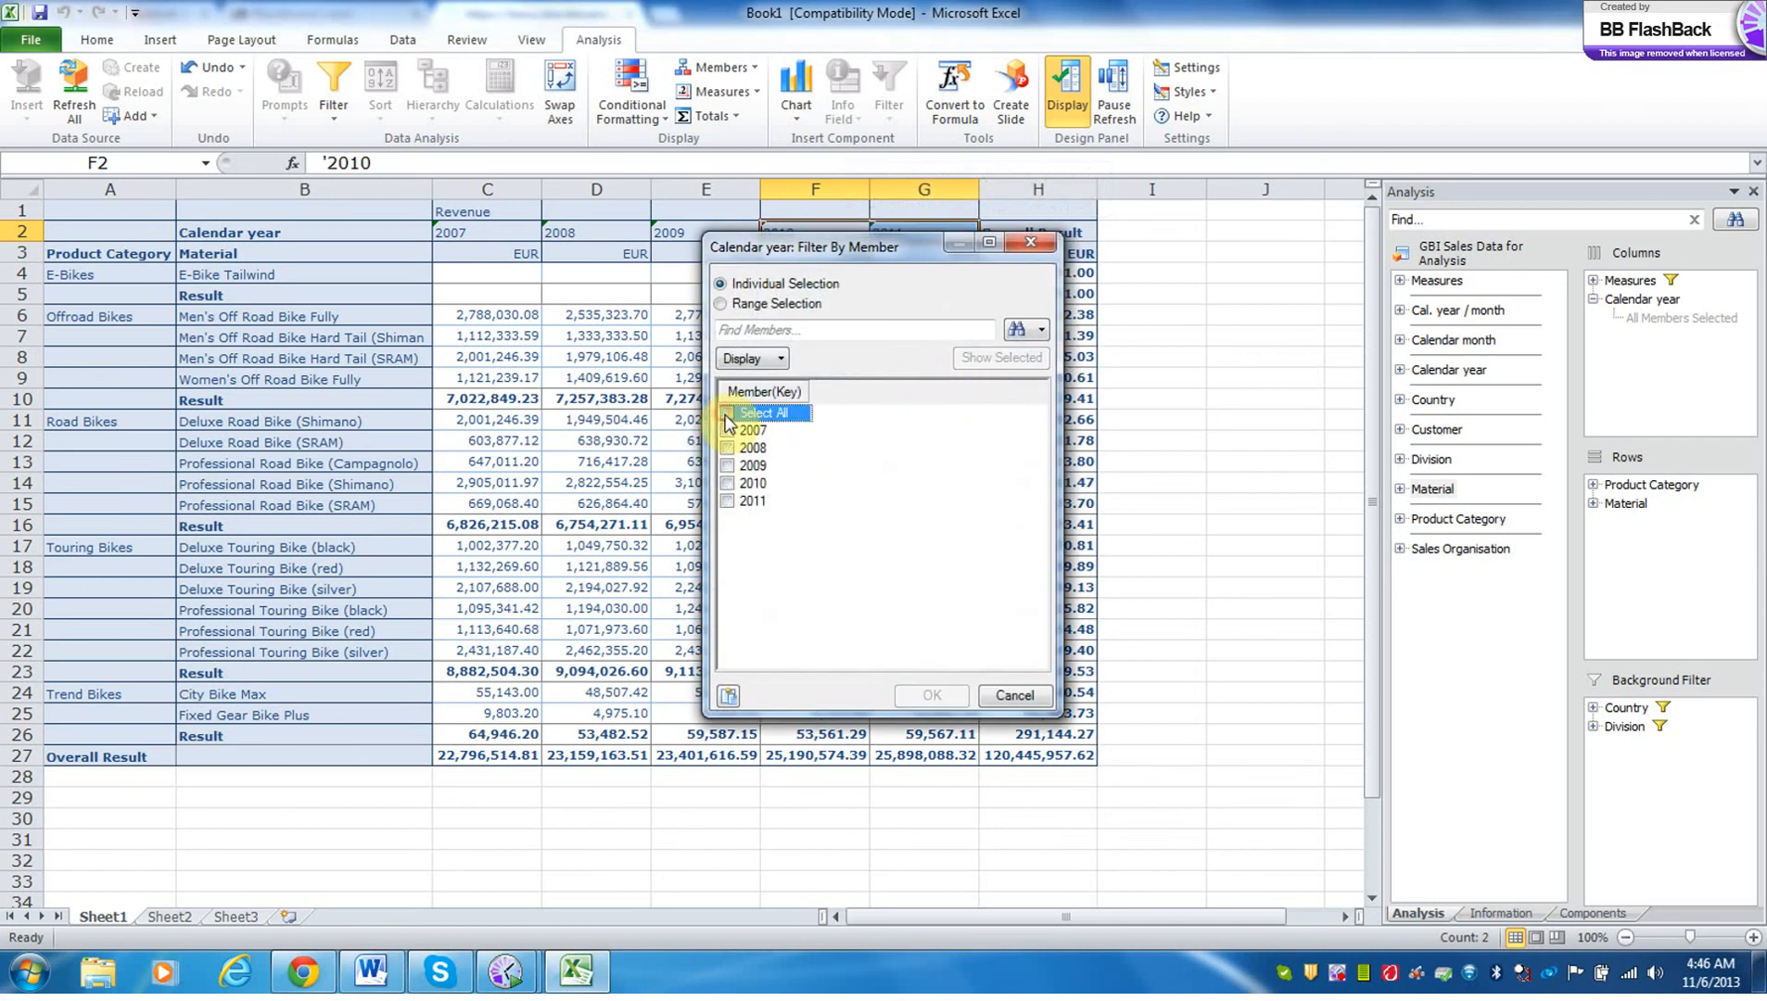
pyautogui.click(727, 483)
pyautogui.click(727, 501)
pyautogui.click(922, 696)
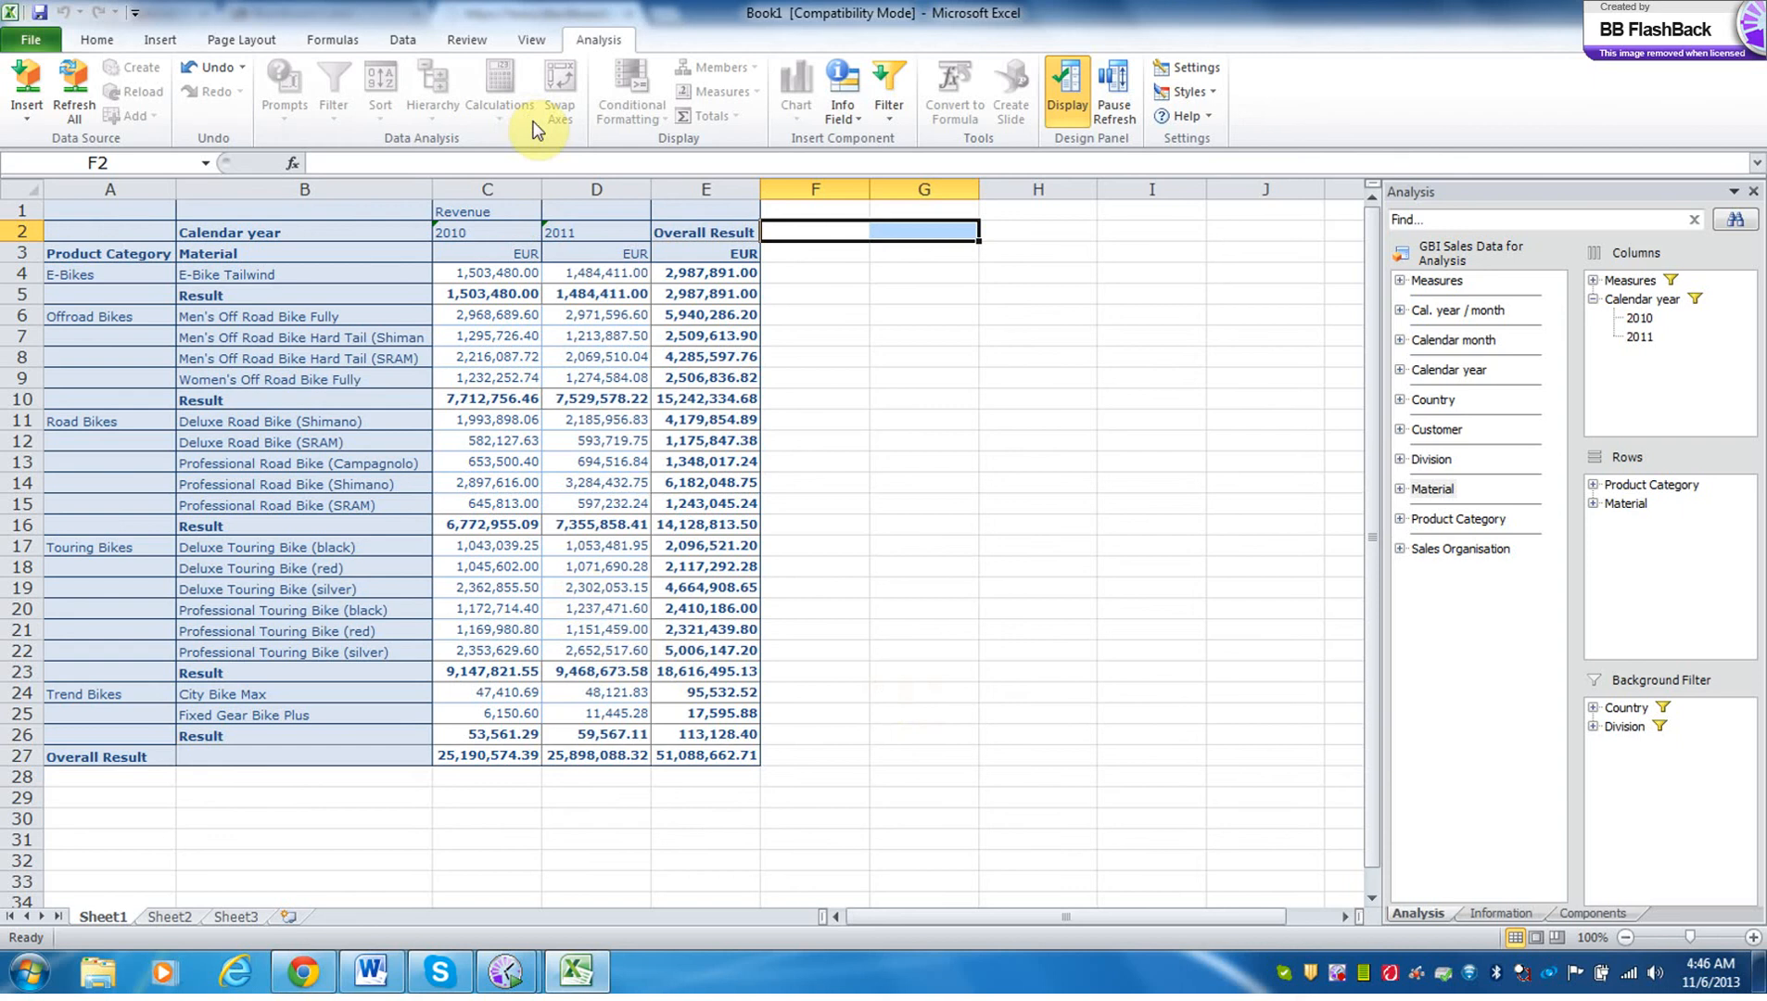
# Show the row dimensions of the crosstab as a compact hierarchy.
pyautogui.click(523, 274)
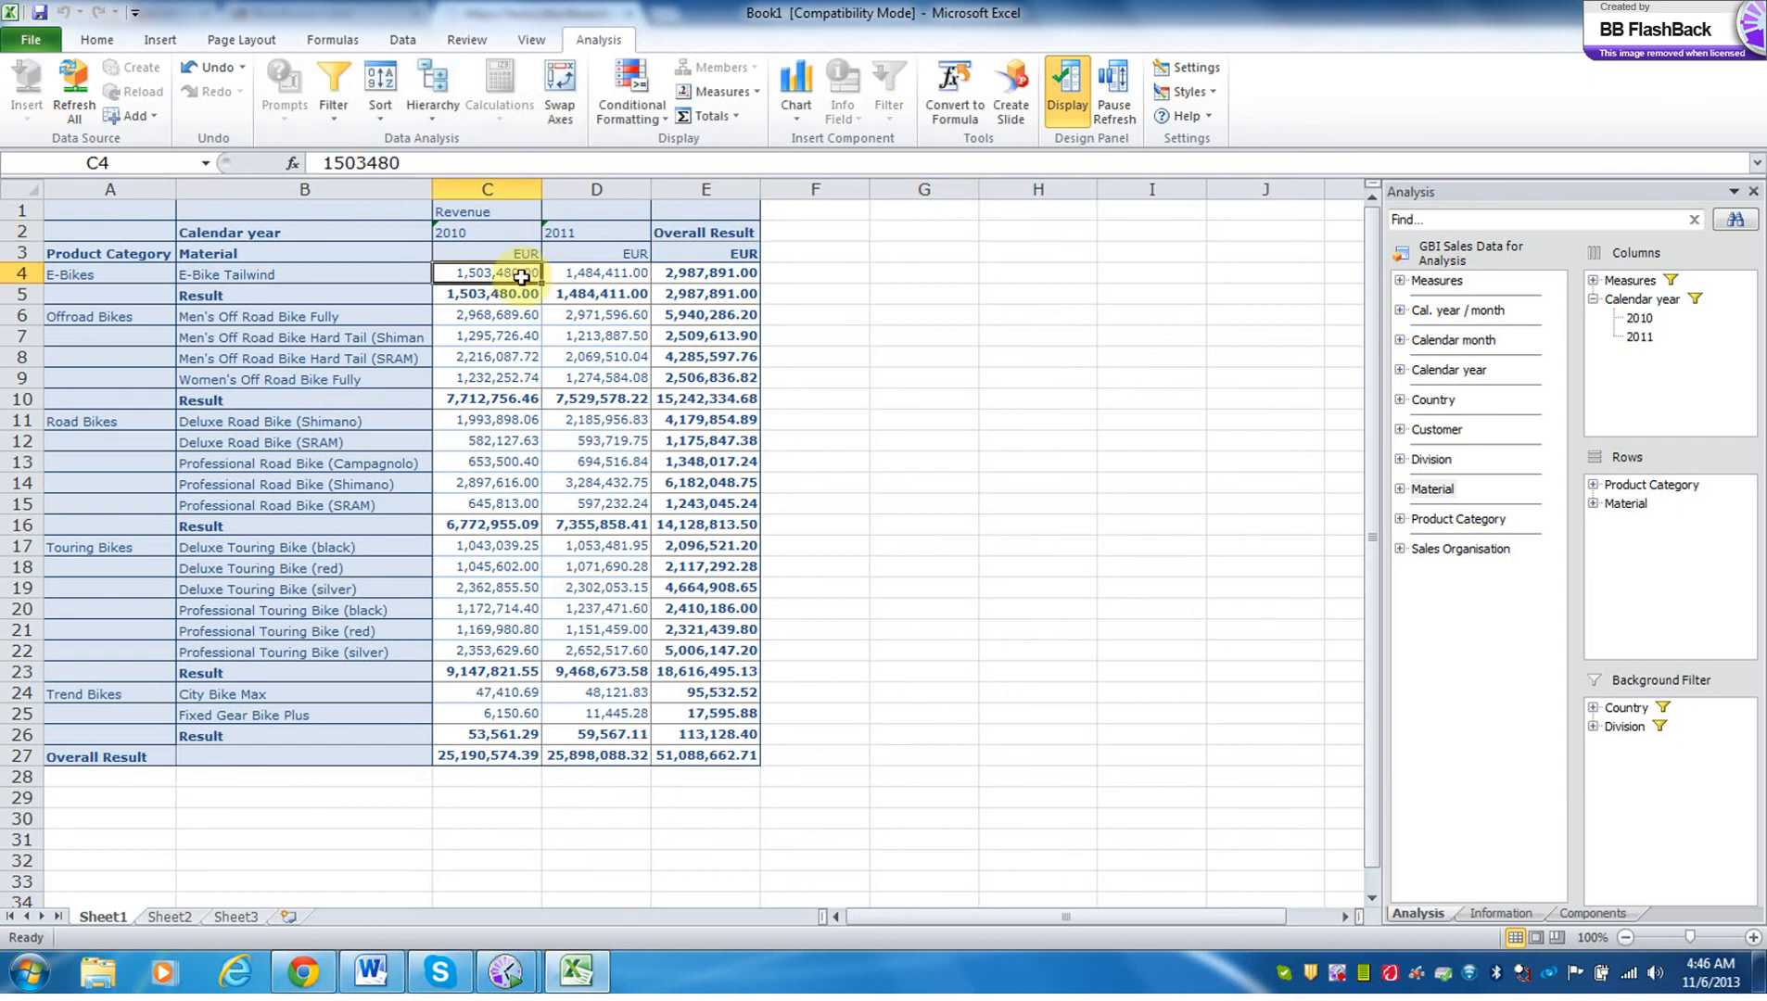
pyautogui.click(433, 115)
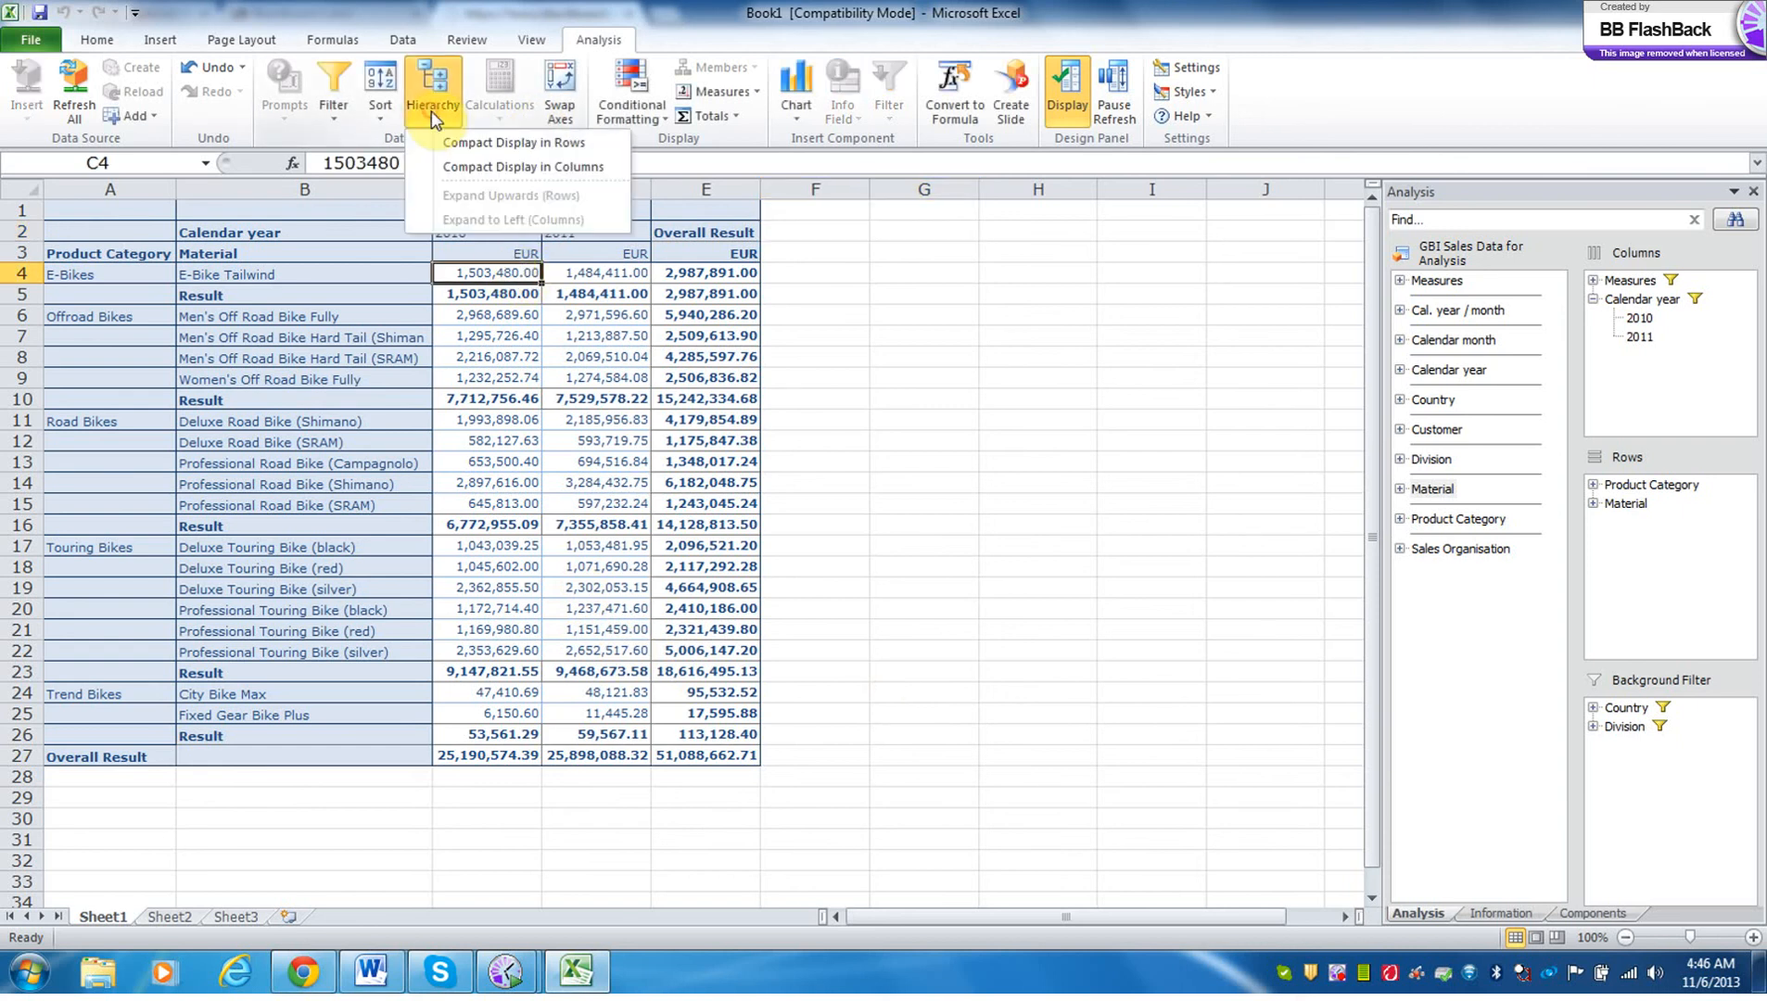
pyautogui.click(463, 146)
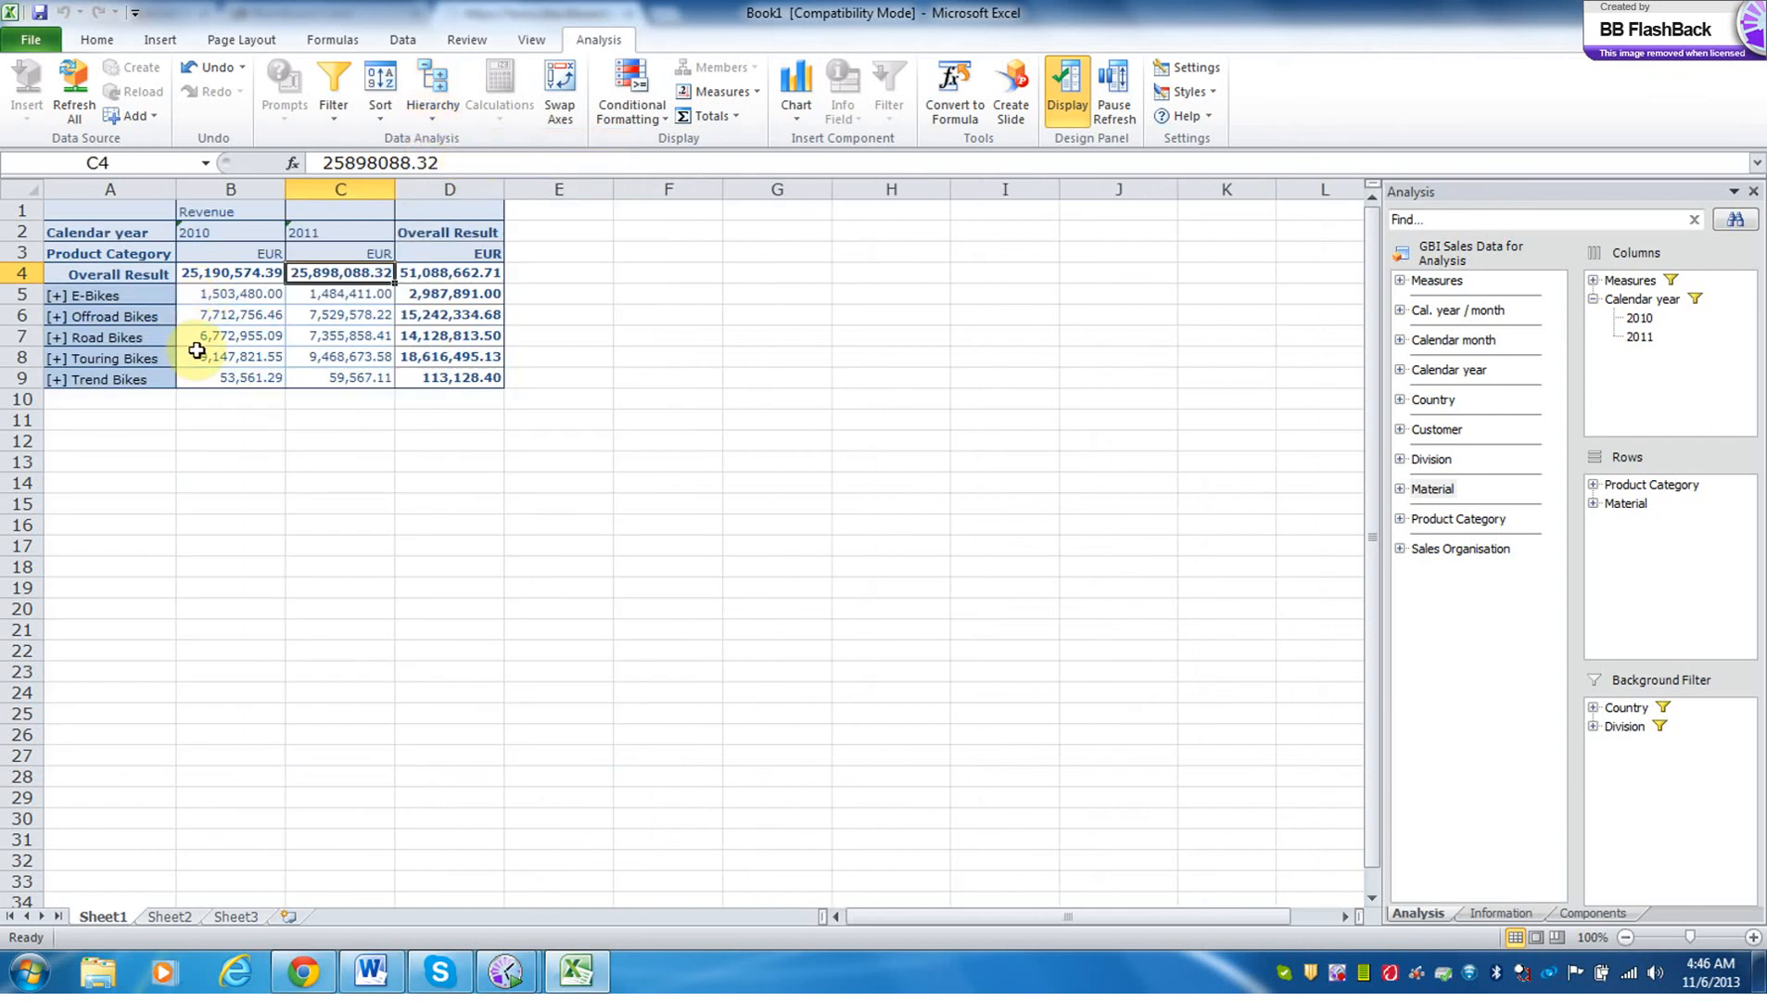
# Sort the crosstab's product categories in descending order by their 2010 revenue.
pyautogui.click(242, 297)
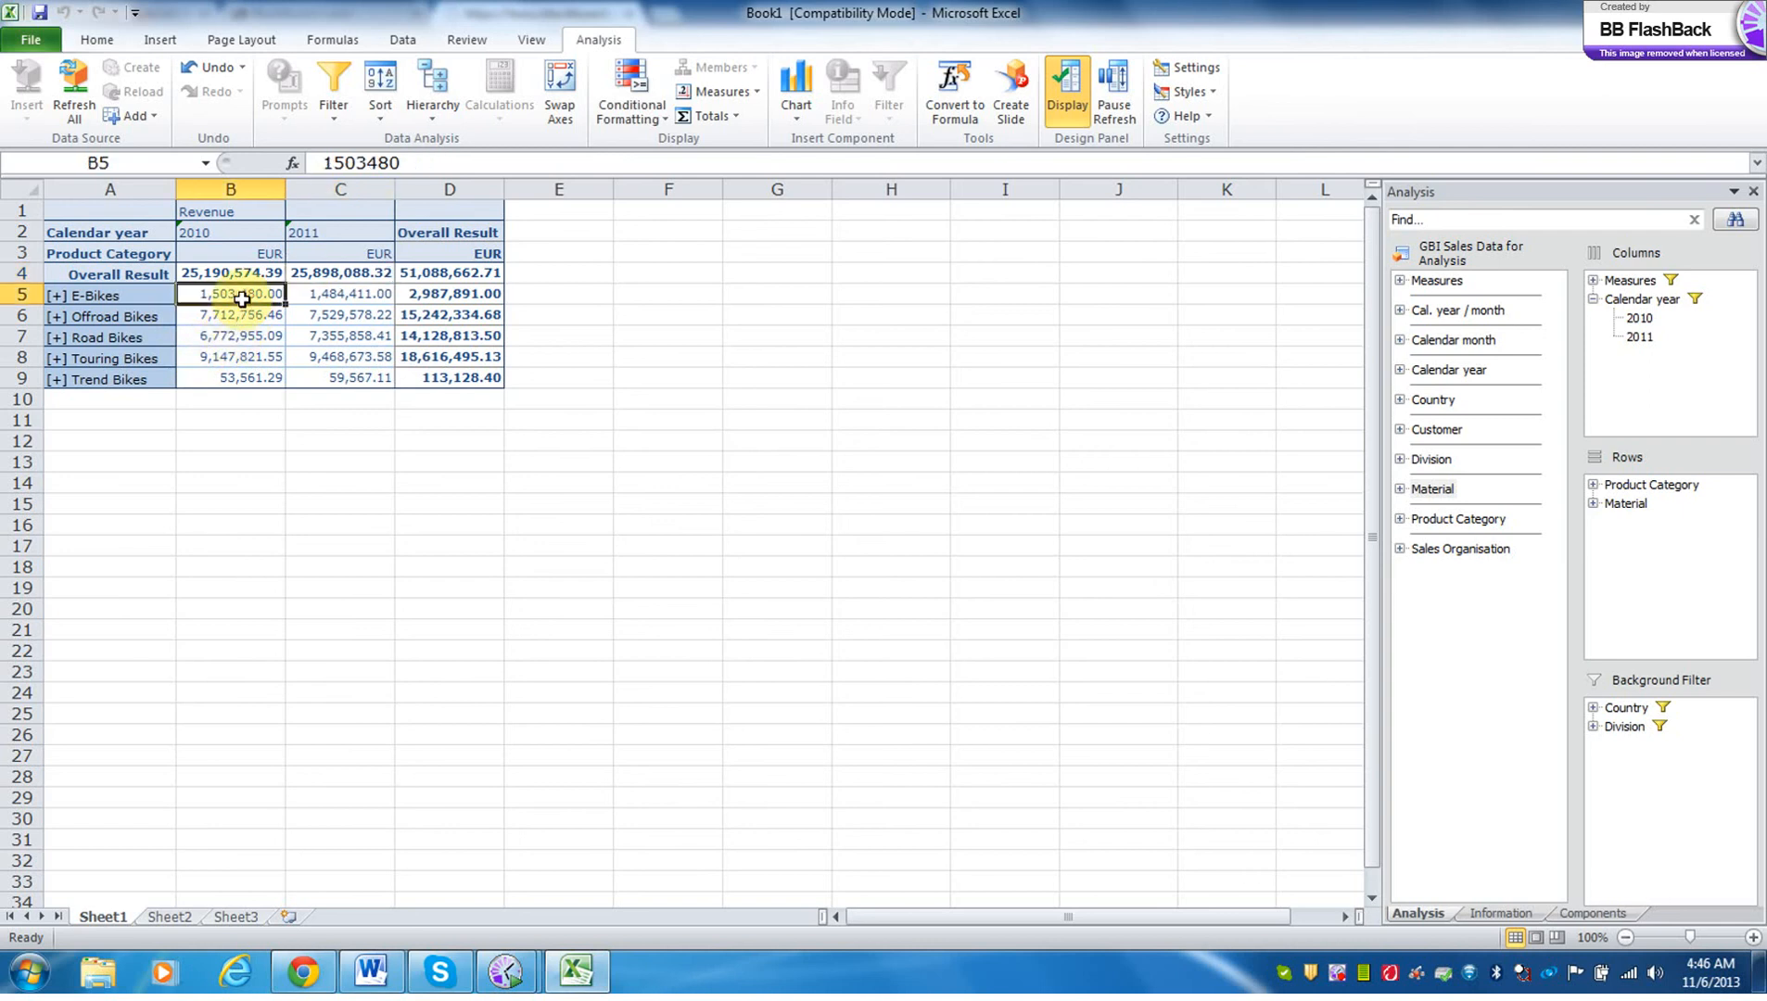
pyautogui.click(385, 110)
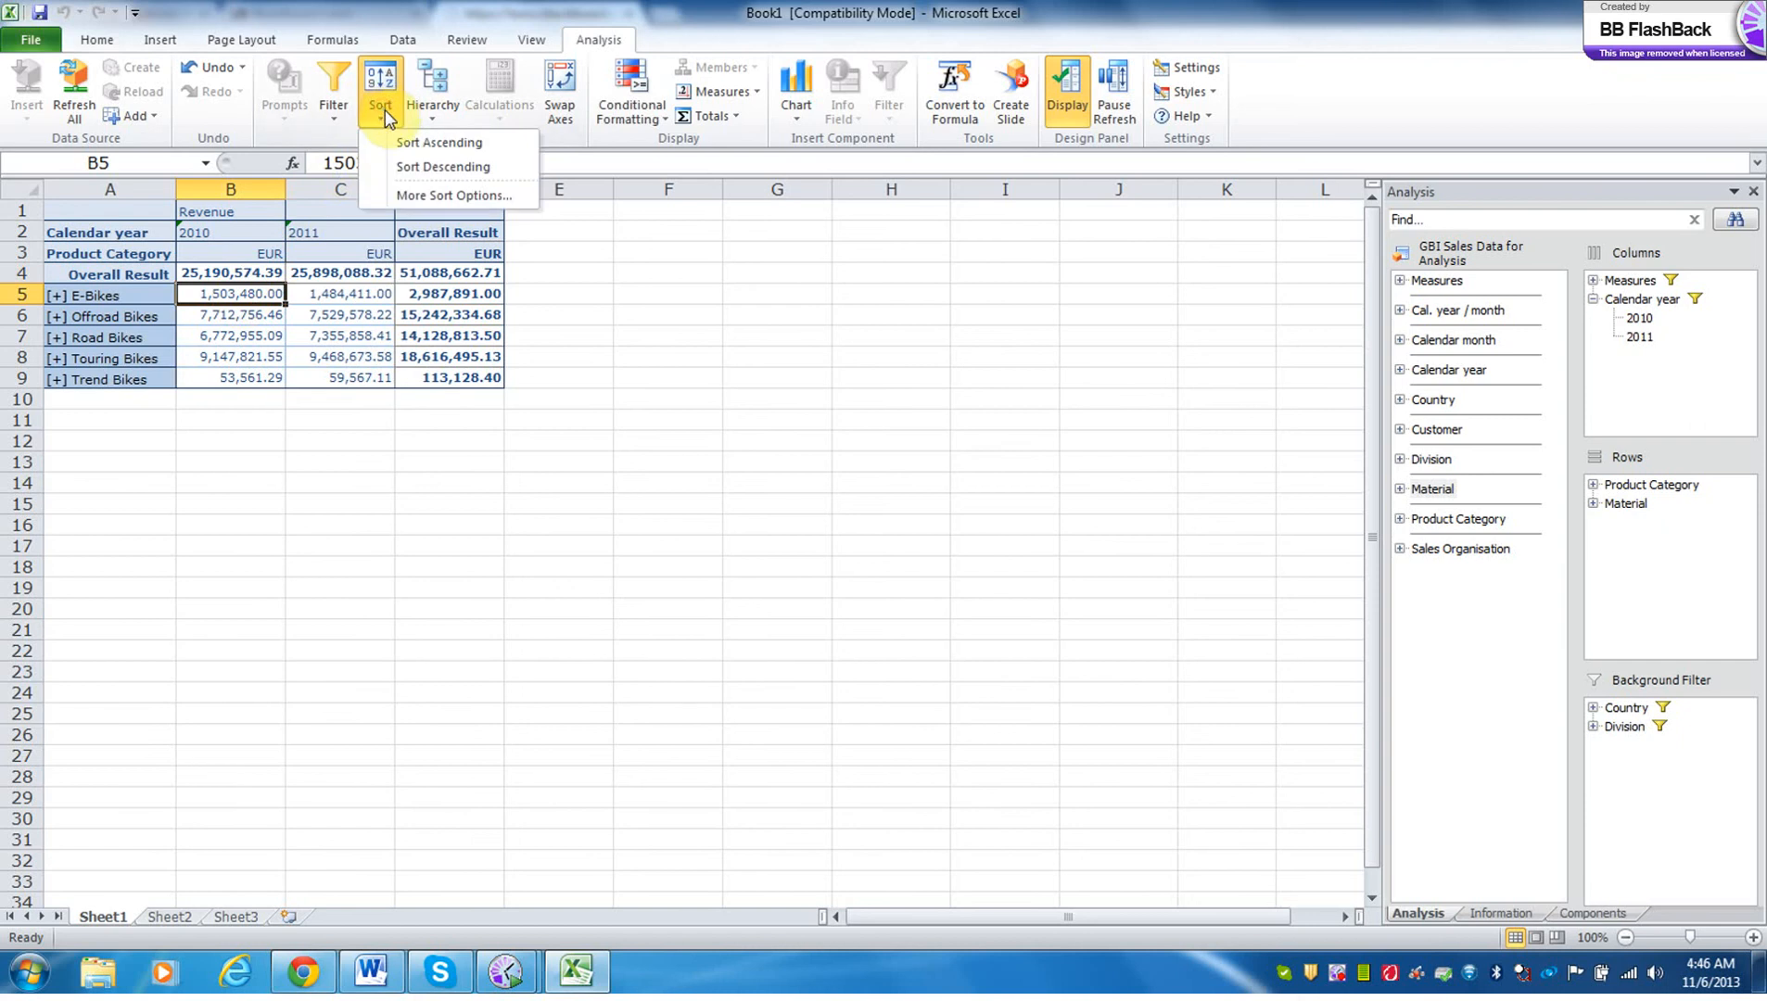
pyautogui.click(415, 167)
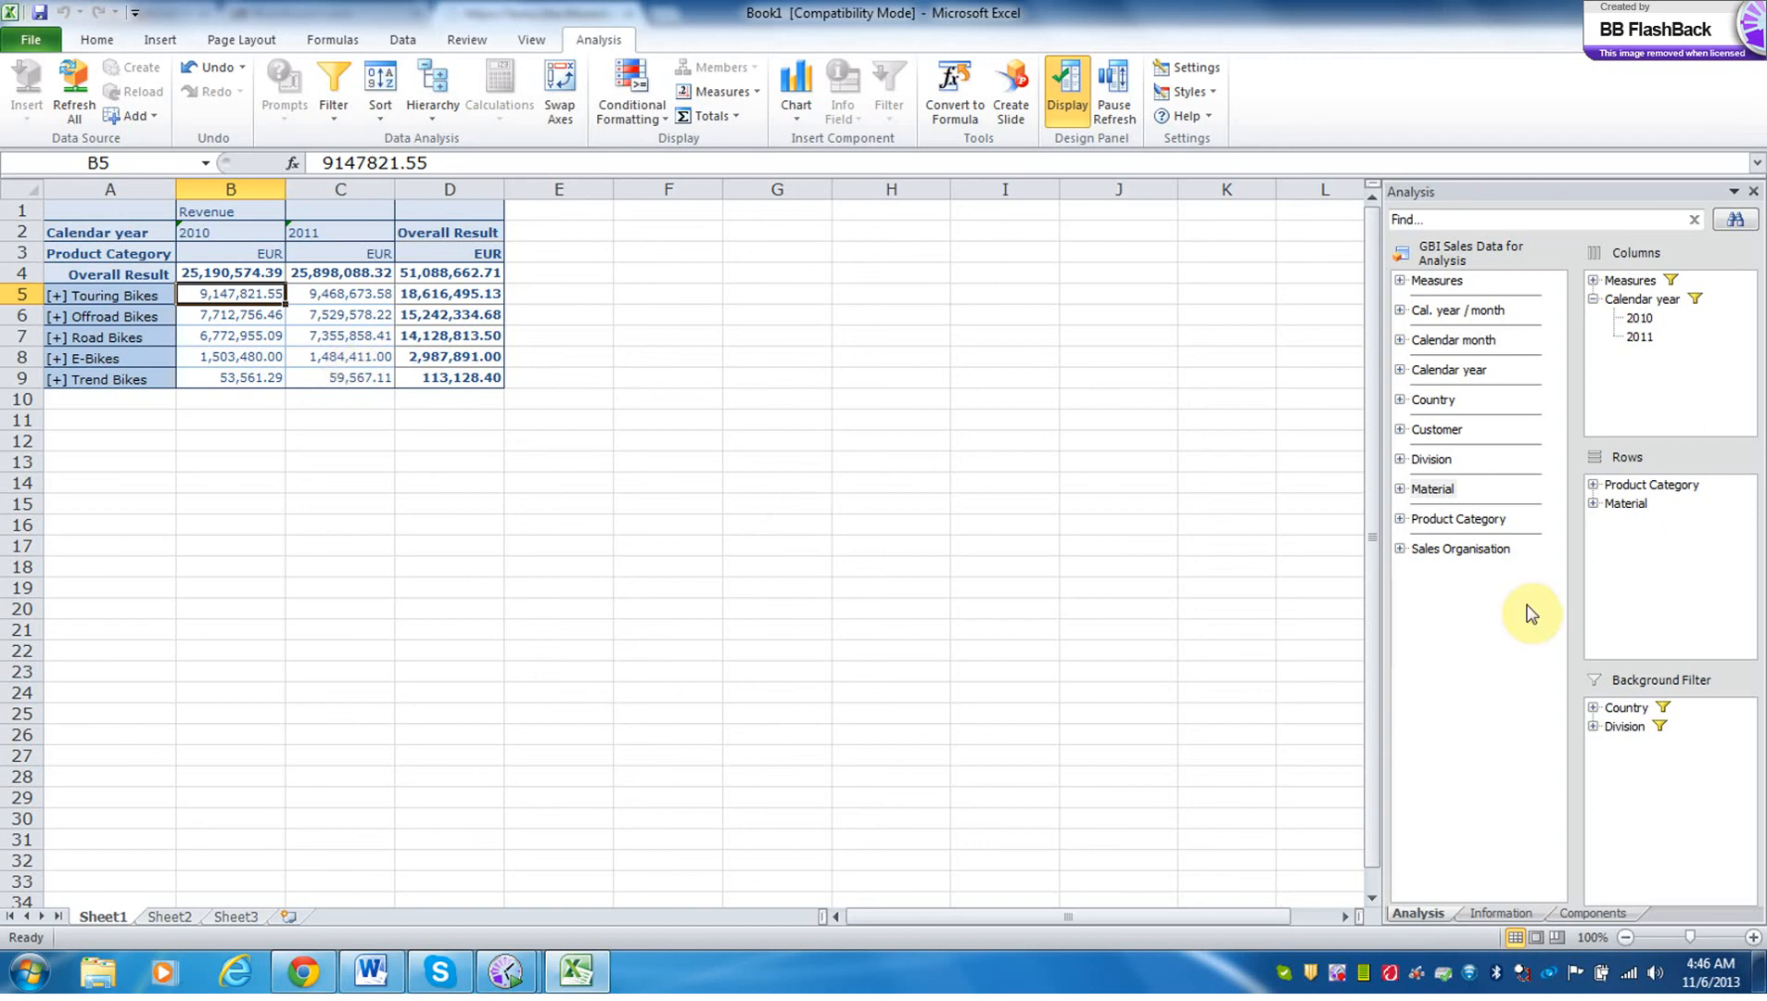
# Expand the Division and Country background filters and the Material and Product Category row dimensions to review their selected members.
pyautogui.click(1593, 726)
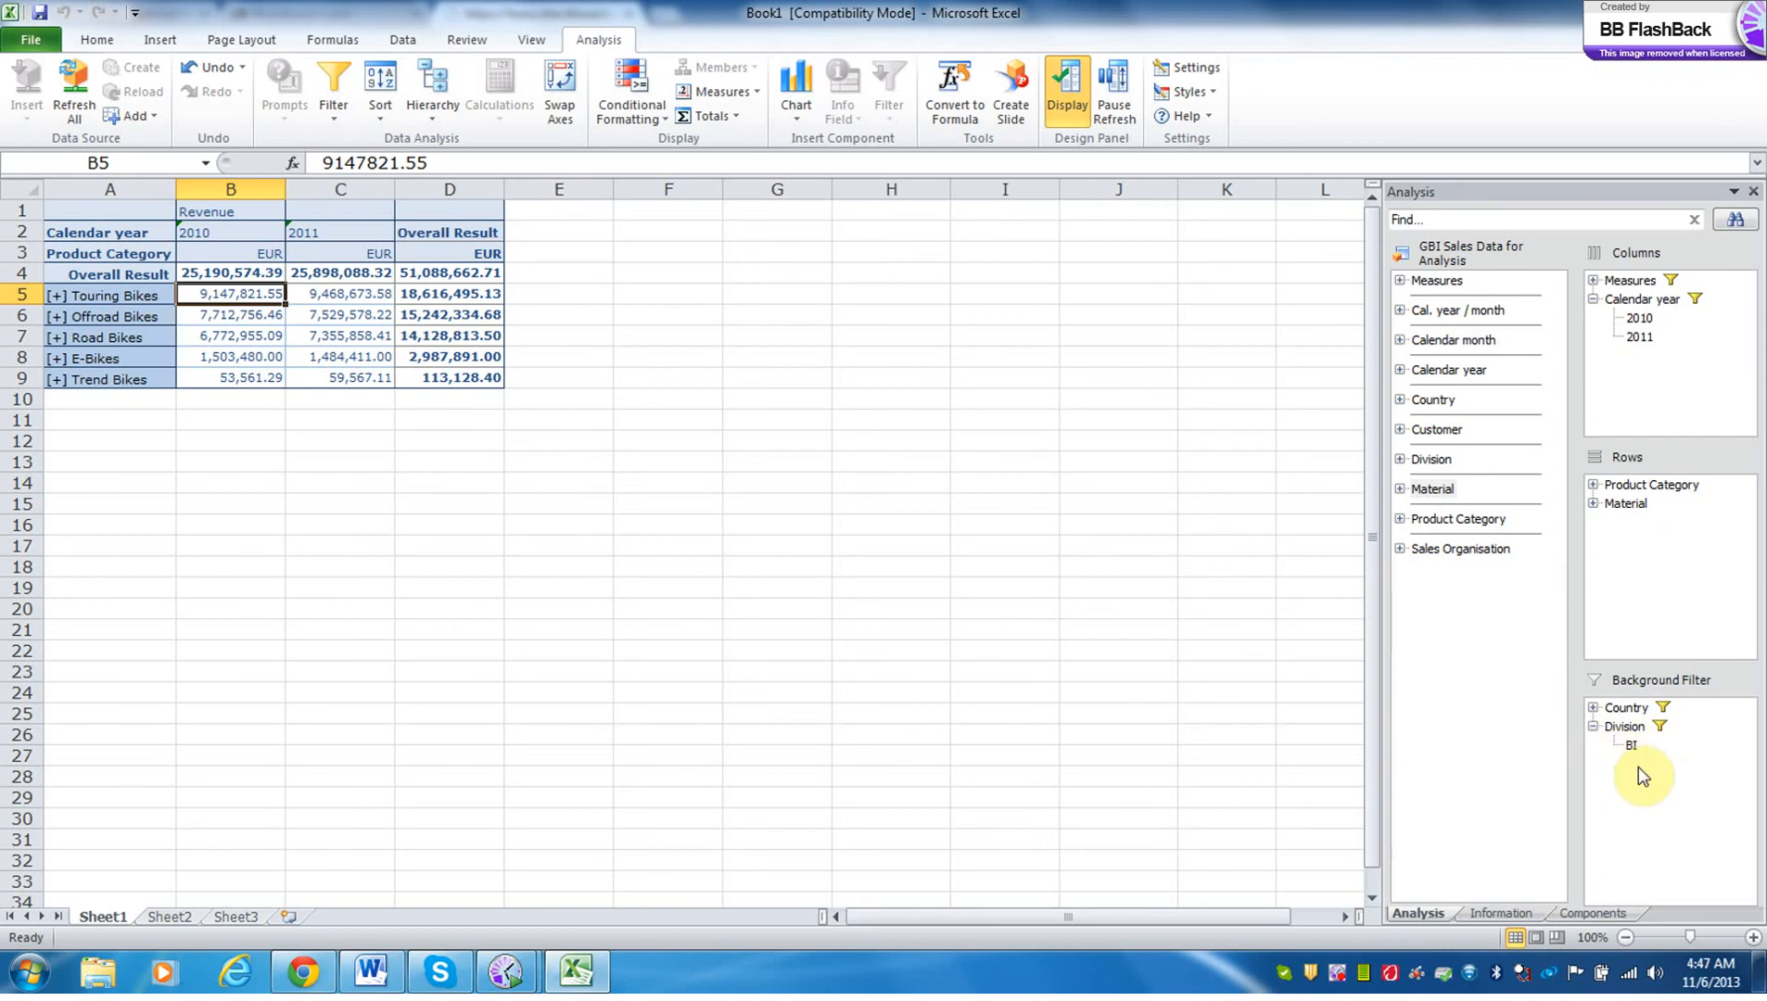
pyautogui.click(1592, 708)
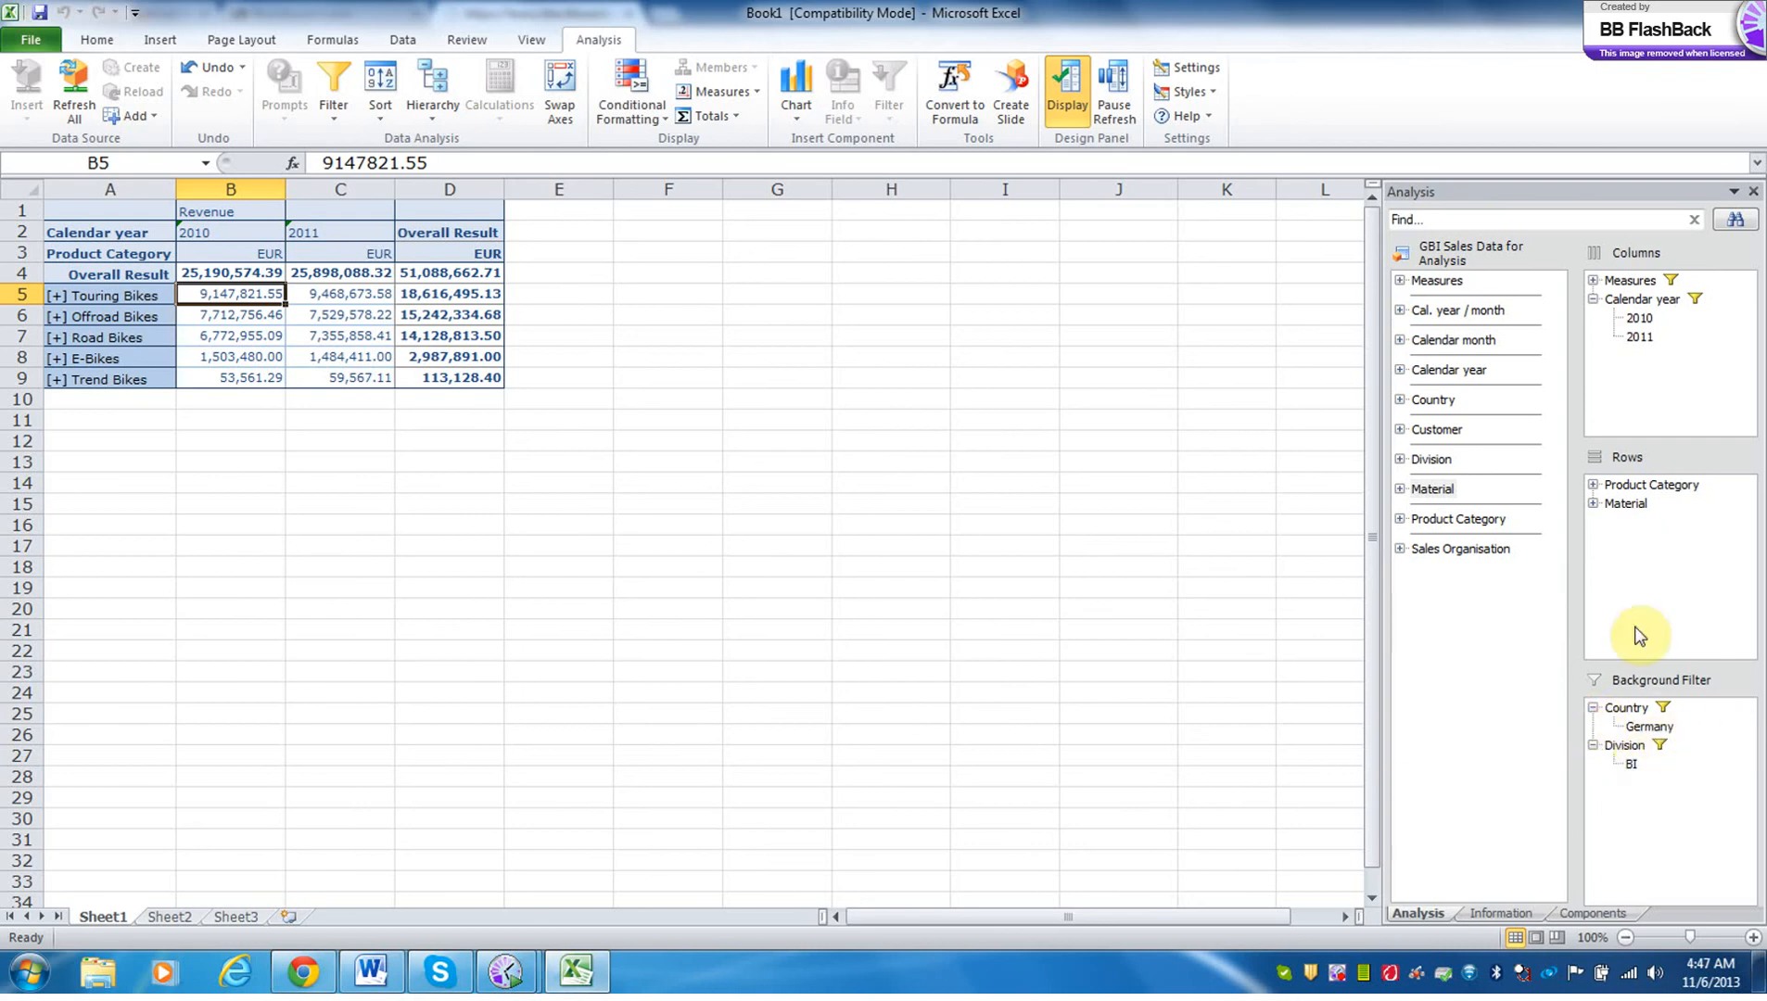
pyautogui.click(1592, 503)
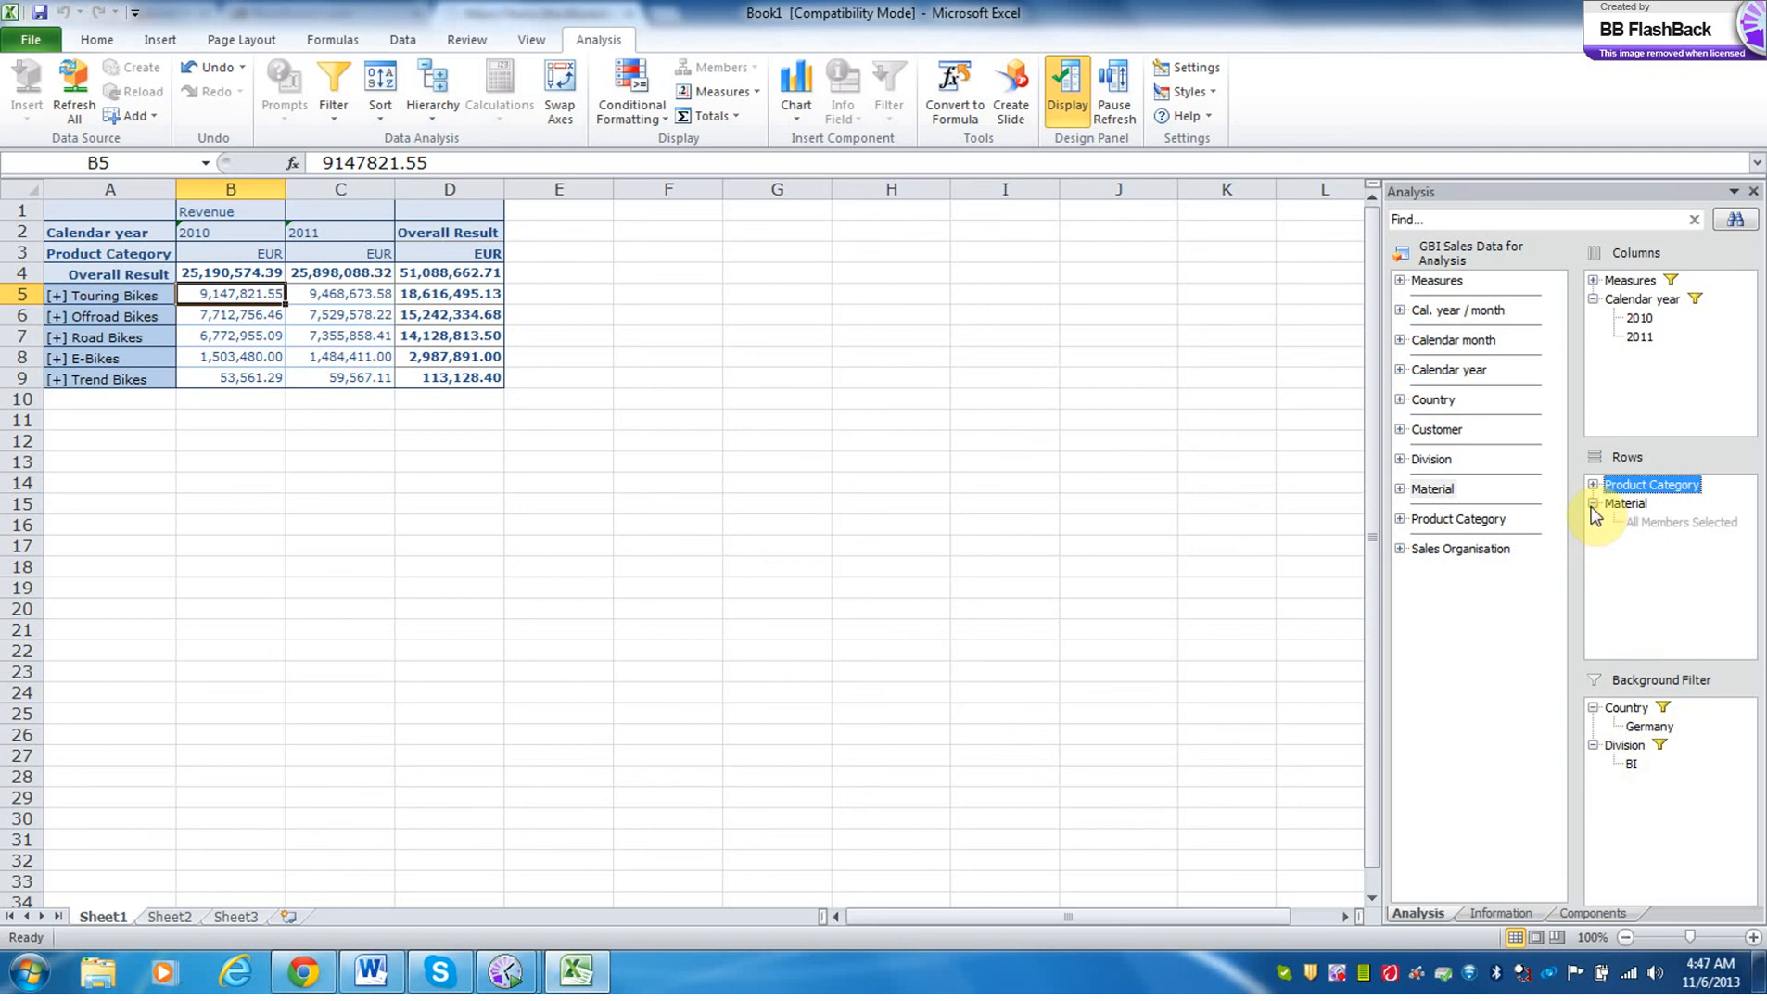
pyautogui.click(1592, 484)
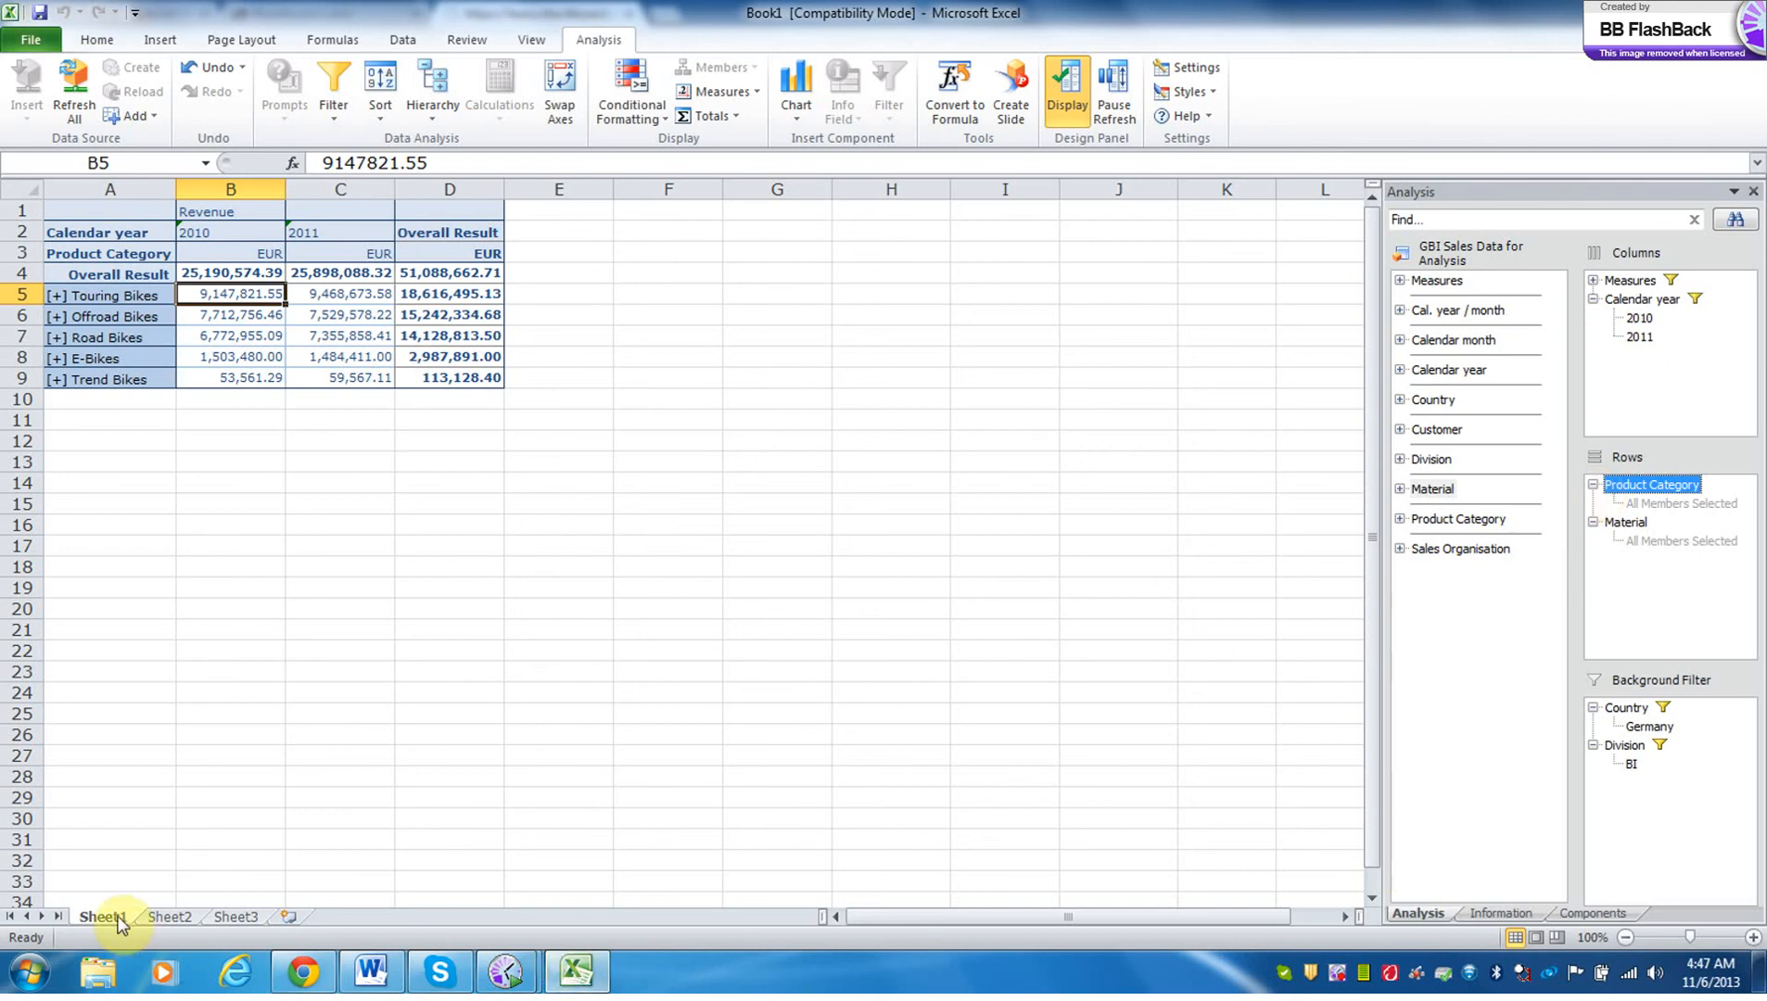
# Duplicate Sheet1 directly after itself and name the copy q6.
pyautogui.moveTo(119, 922); pyautogui.dragTo(190, 914)
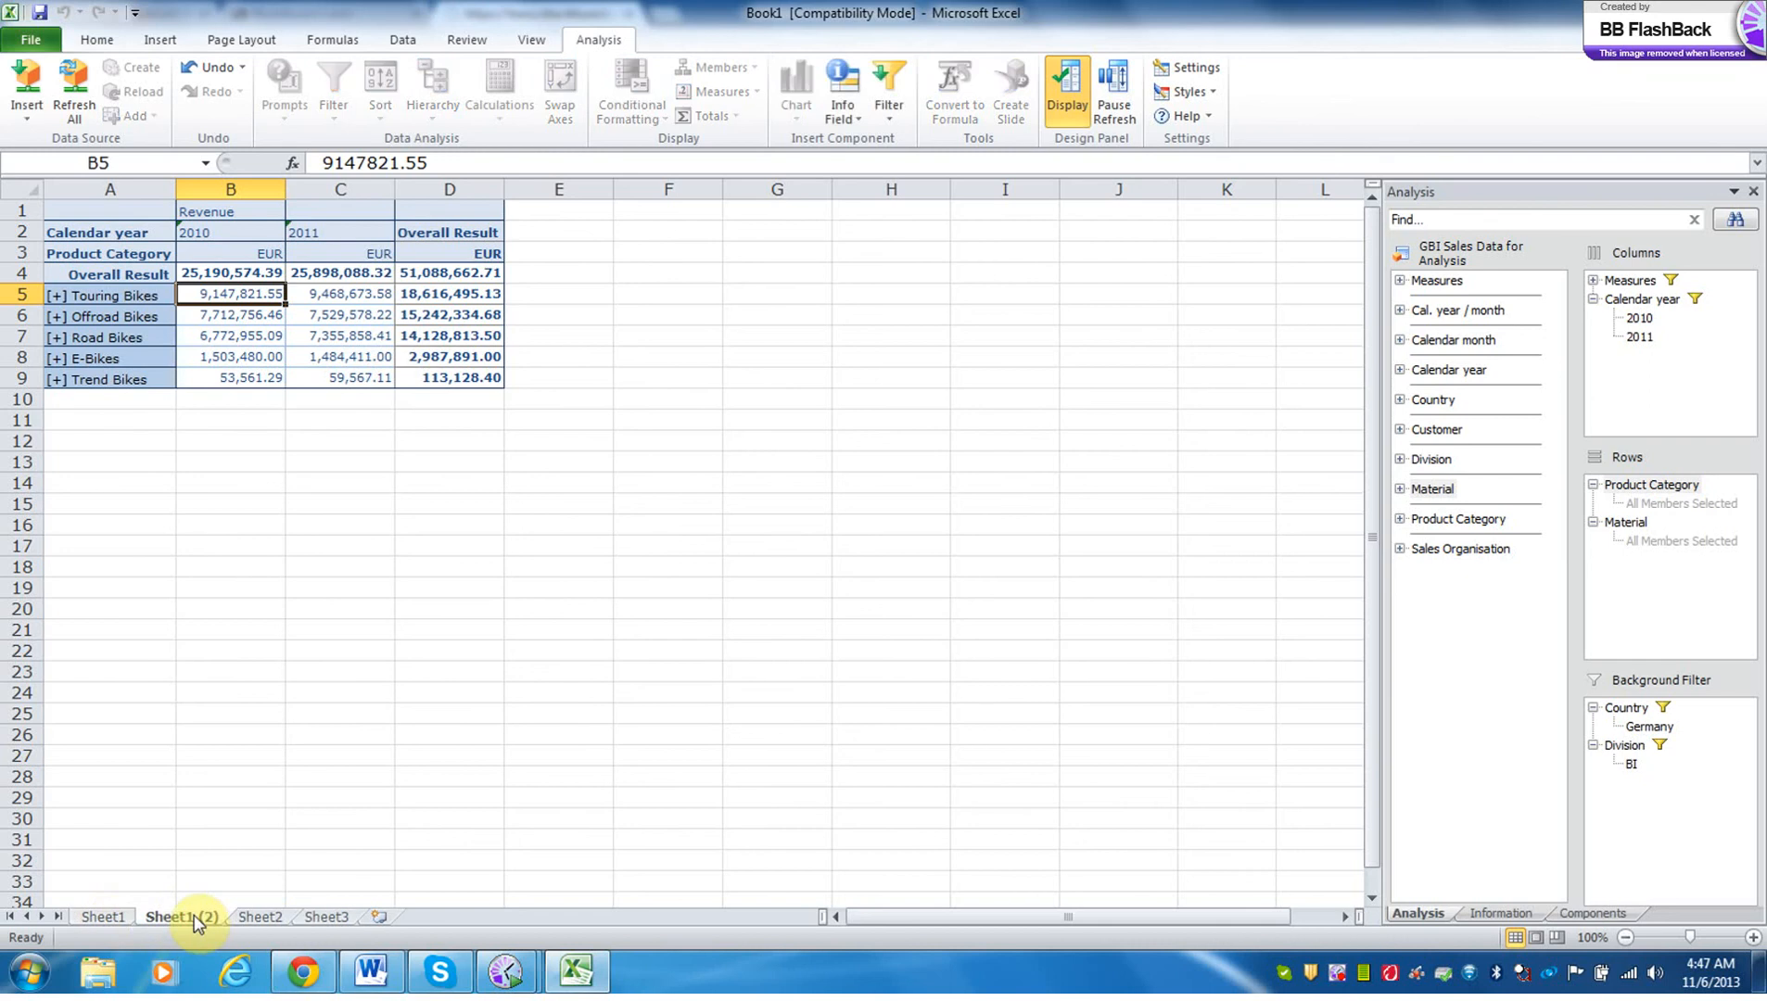
pyautogui.write('q6')
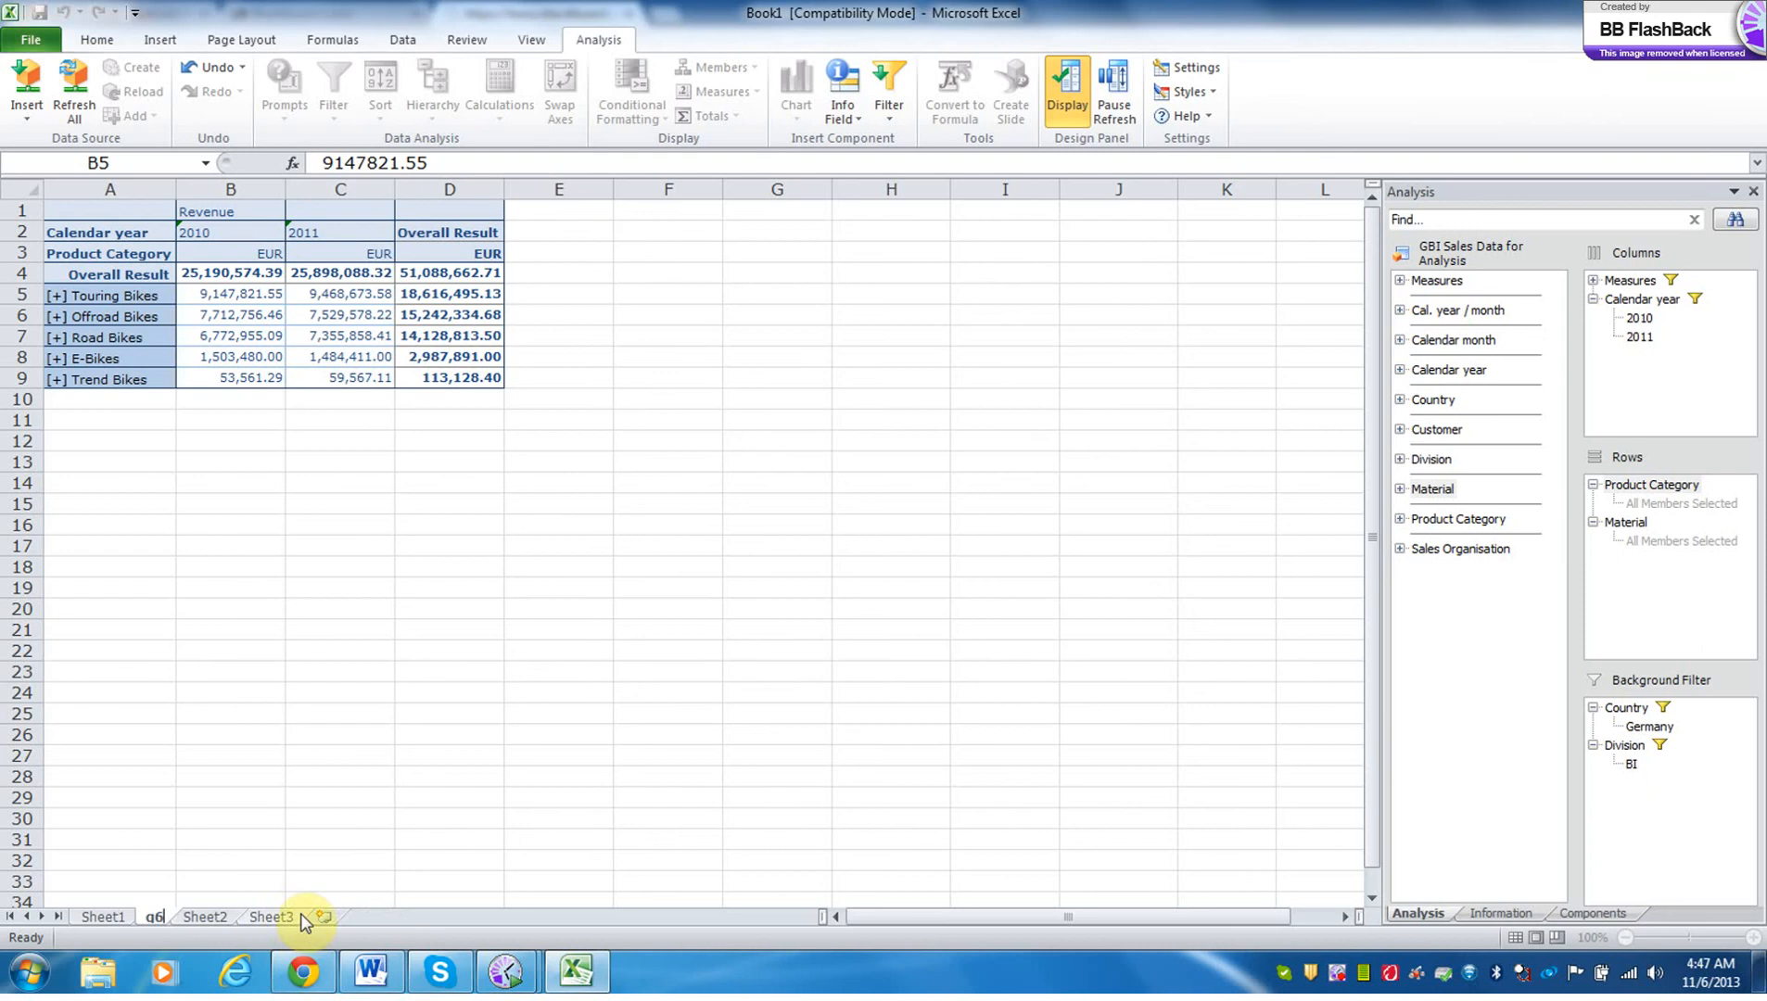
pyautogui.click(316, 846)
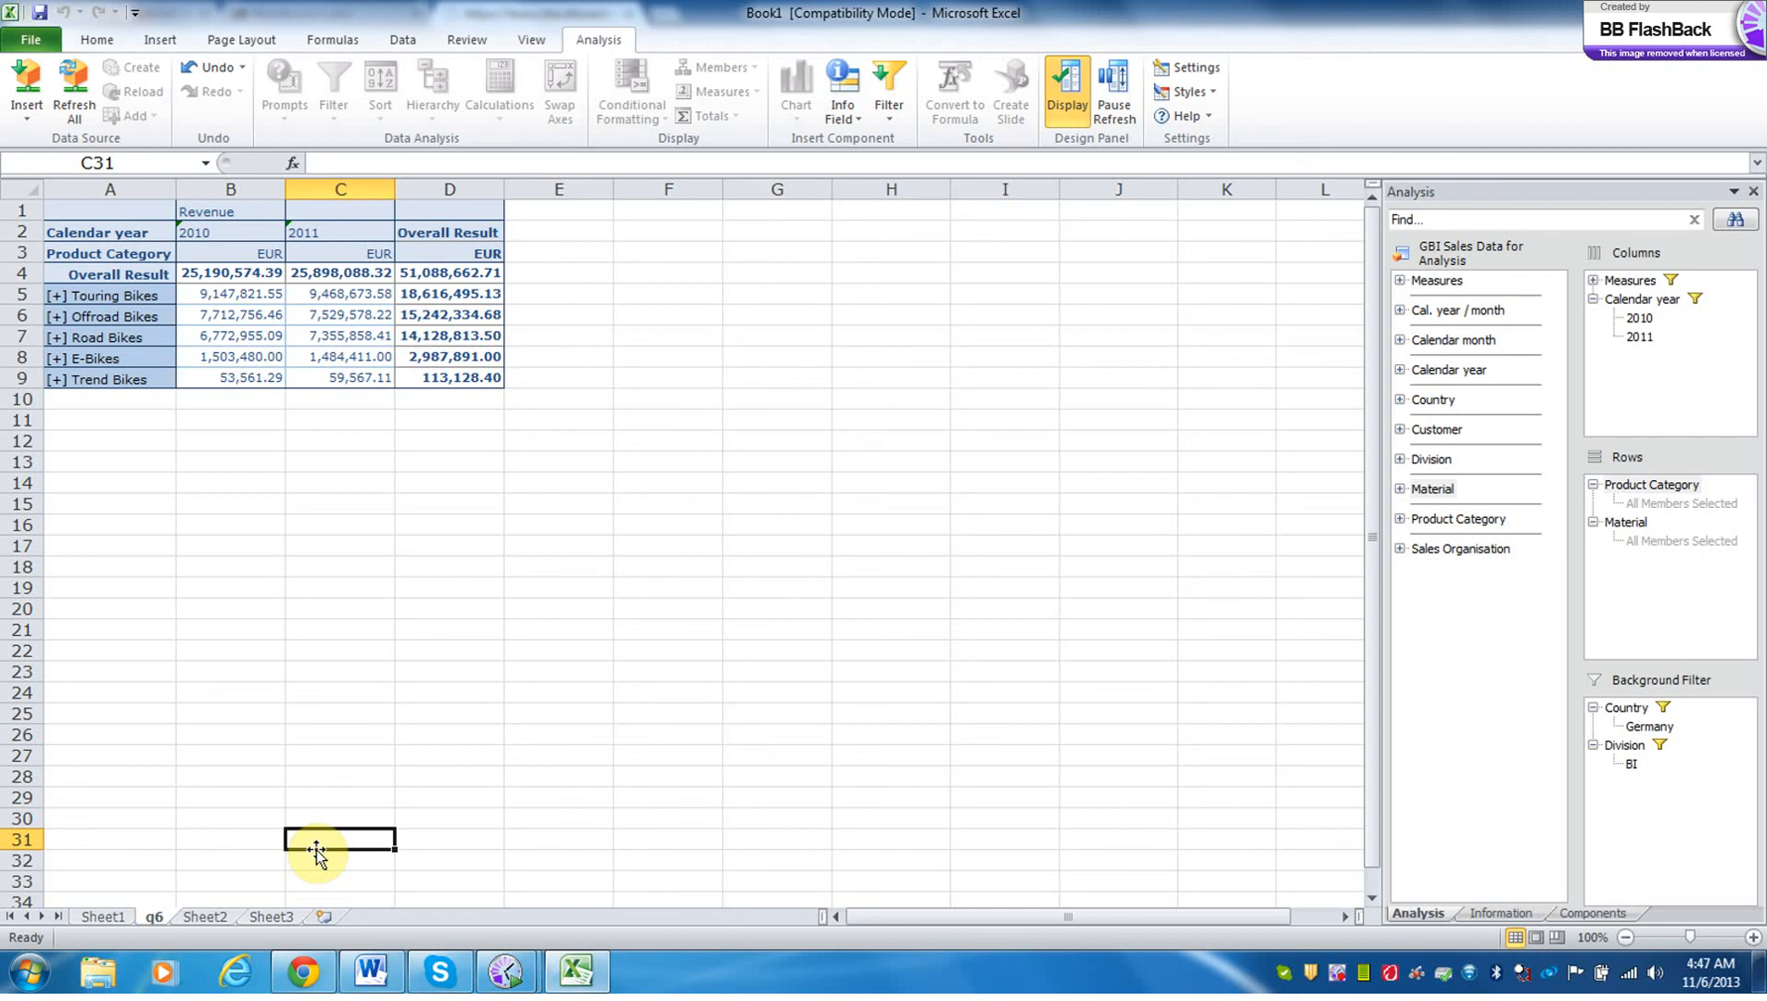
pyautogui.click(225, 295)
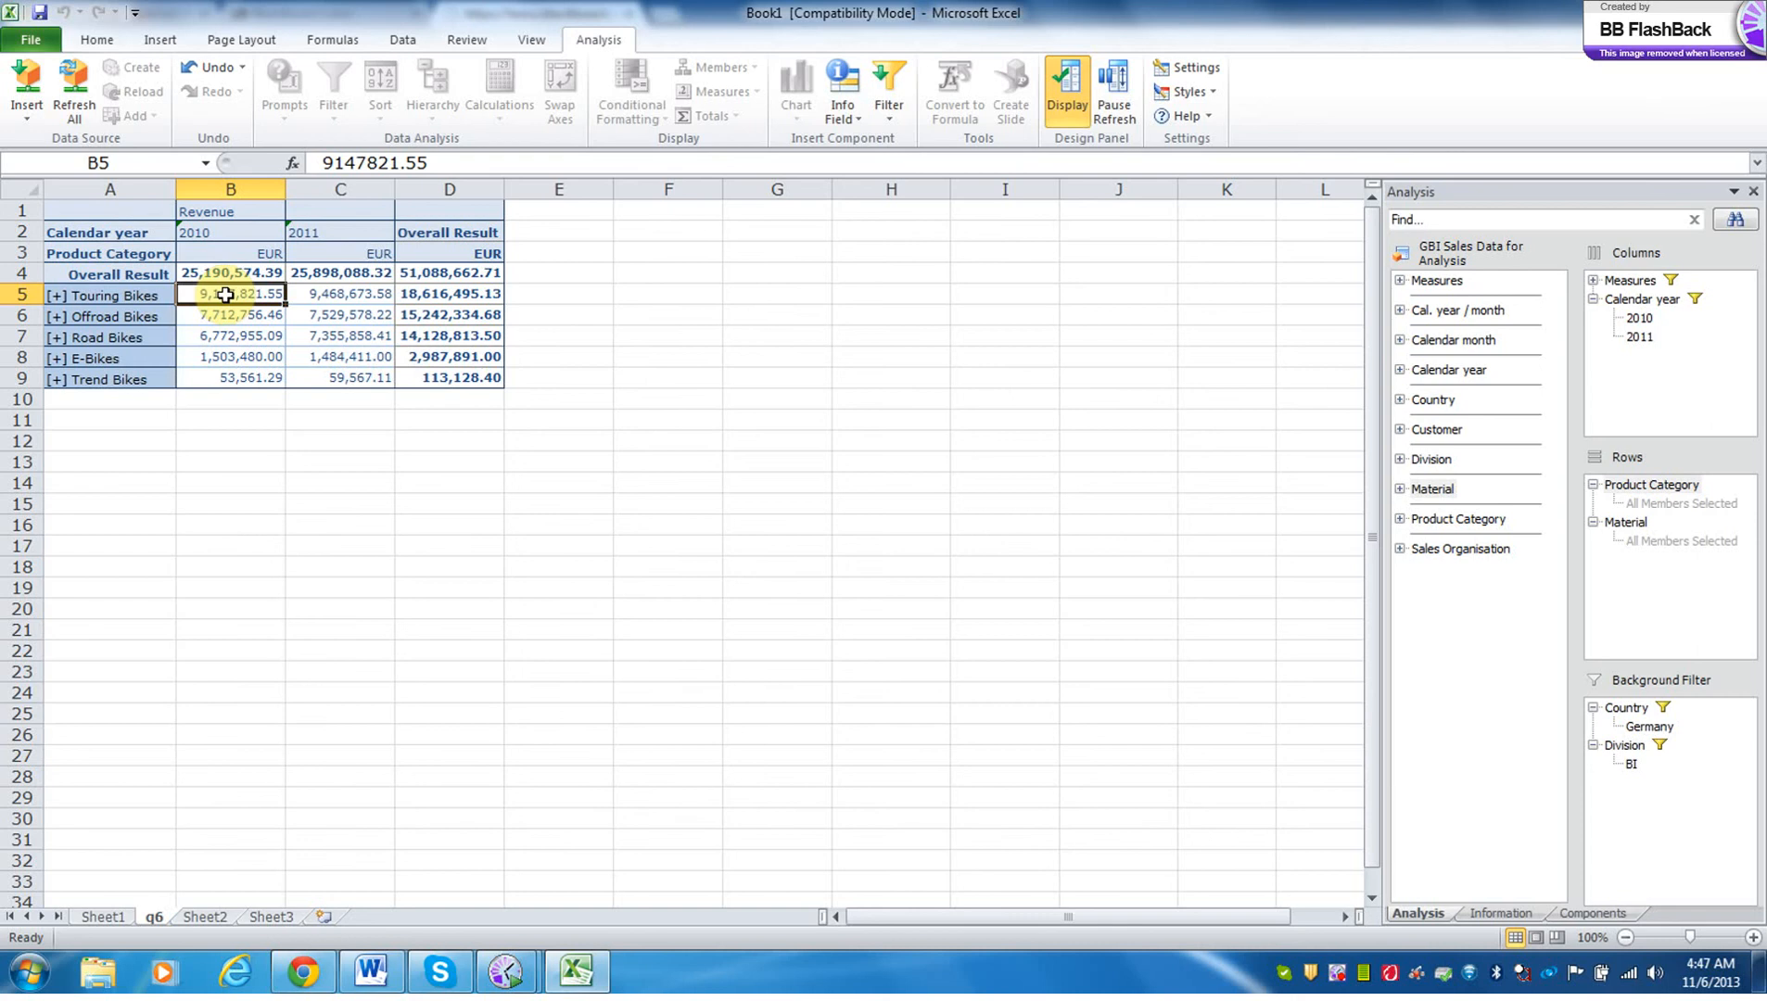
pyautogui.click(218, 212)
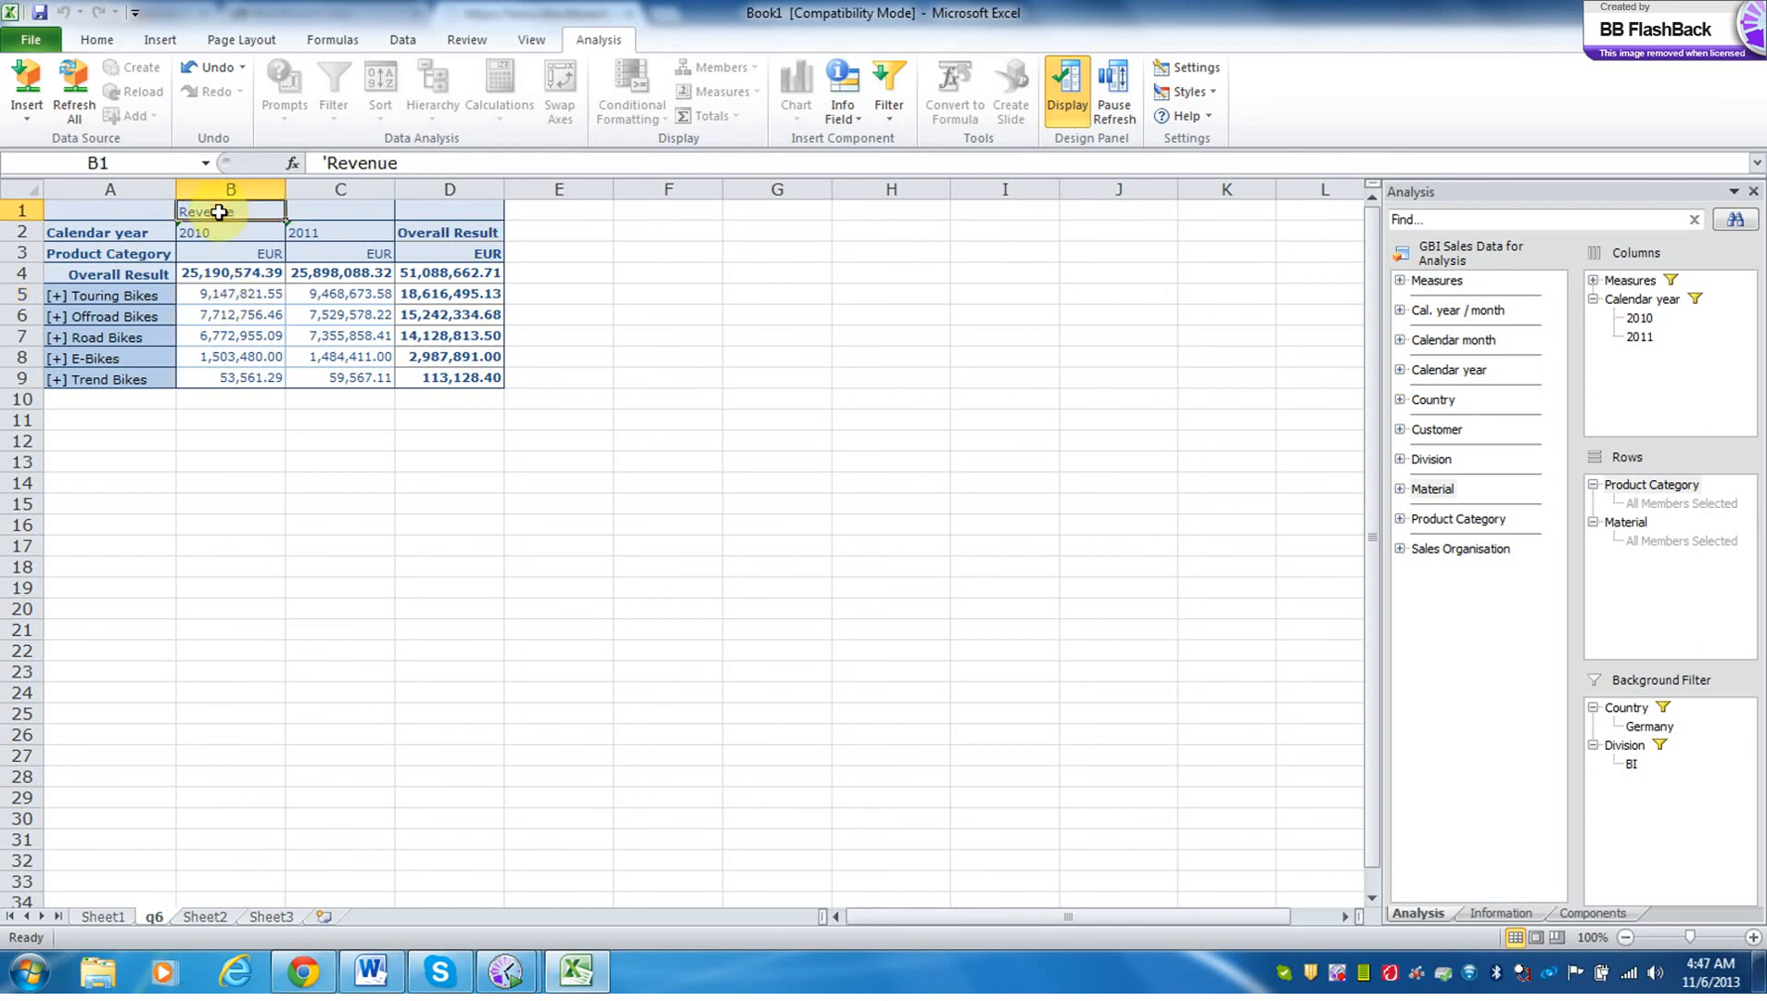
pyautogui.rightClick(219, 212)
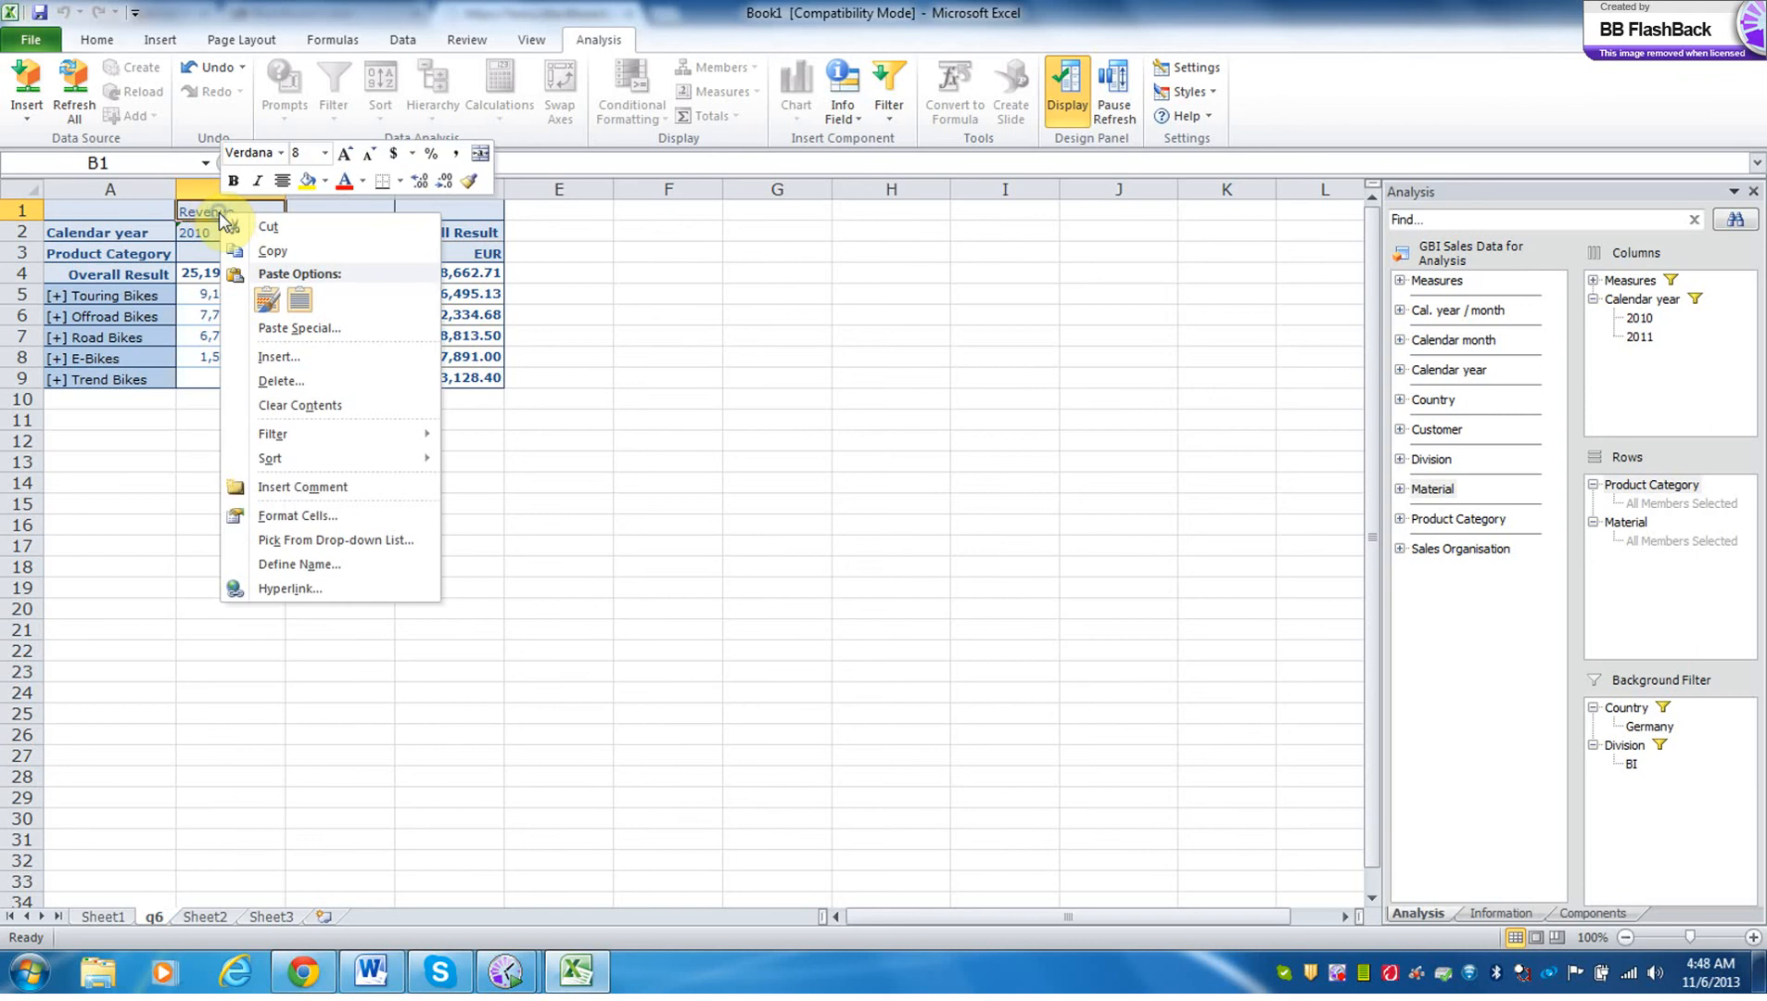
pyautogui.click(540, 338)
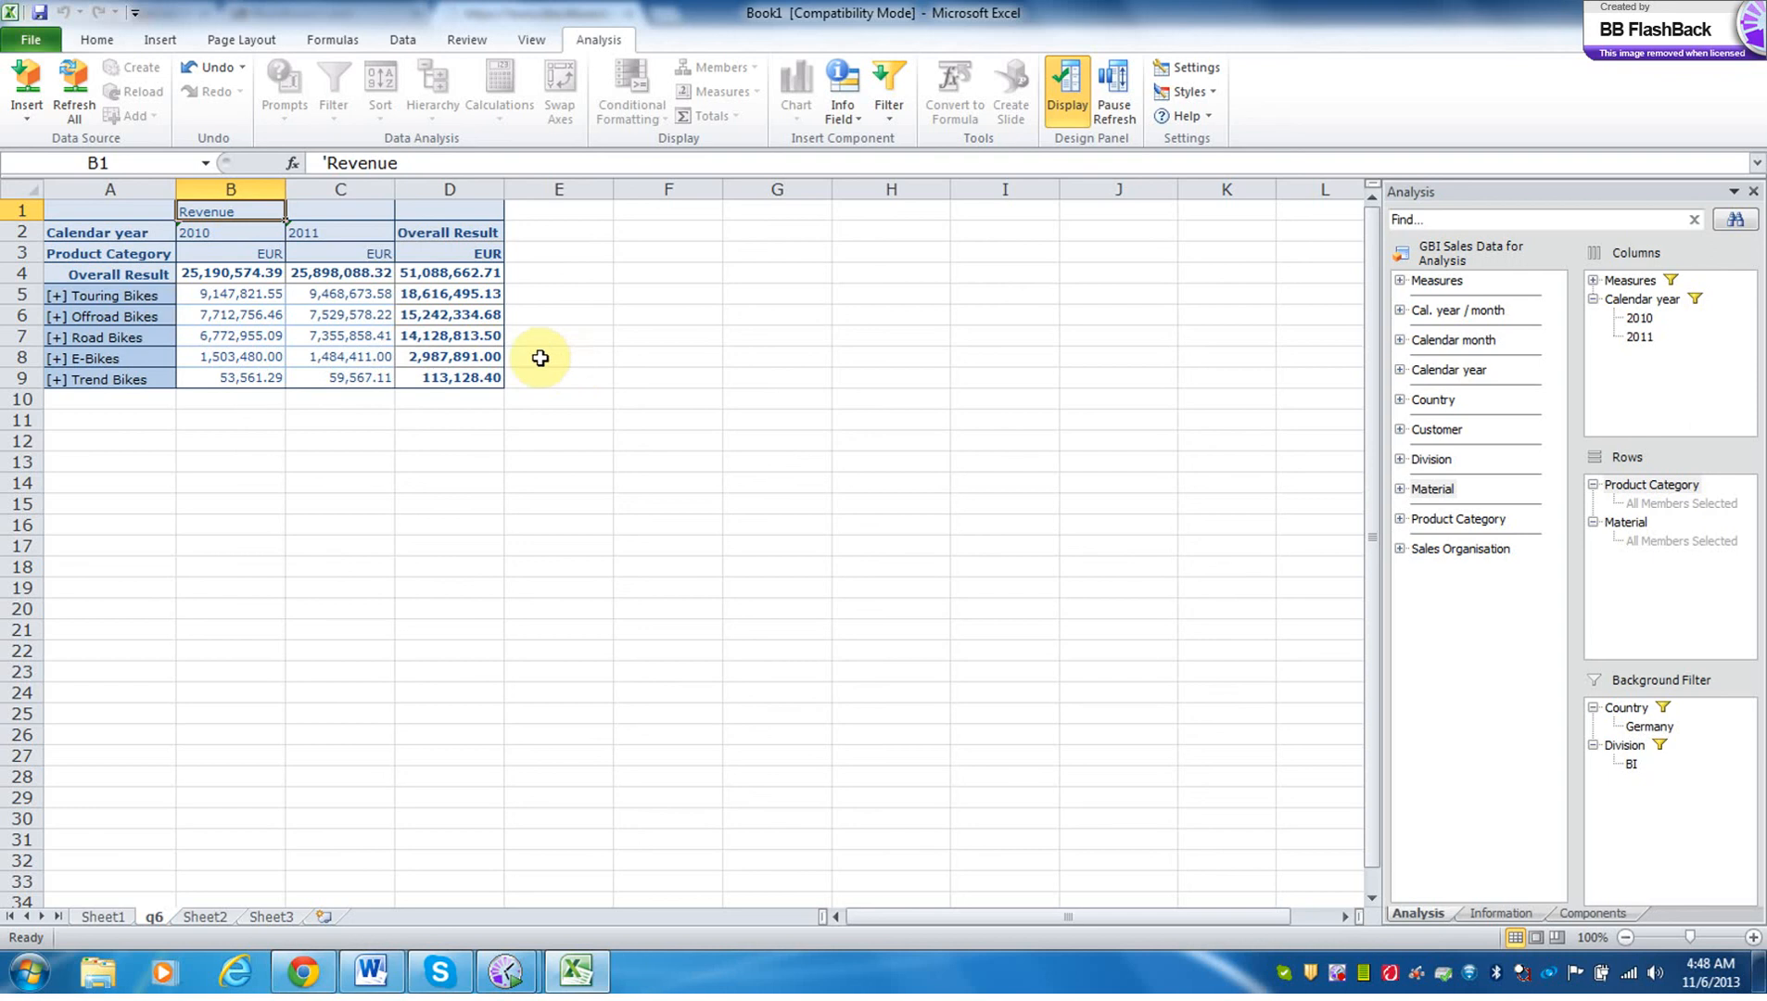
# Try to expand the Touring Bikes, Offroad Bikes and Road Bikes categories on the q6 sheet.
pyautogui.click(56, 298)
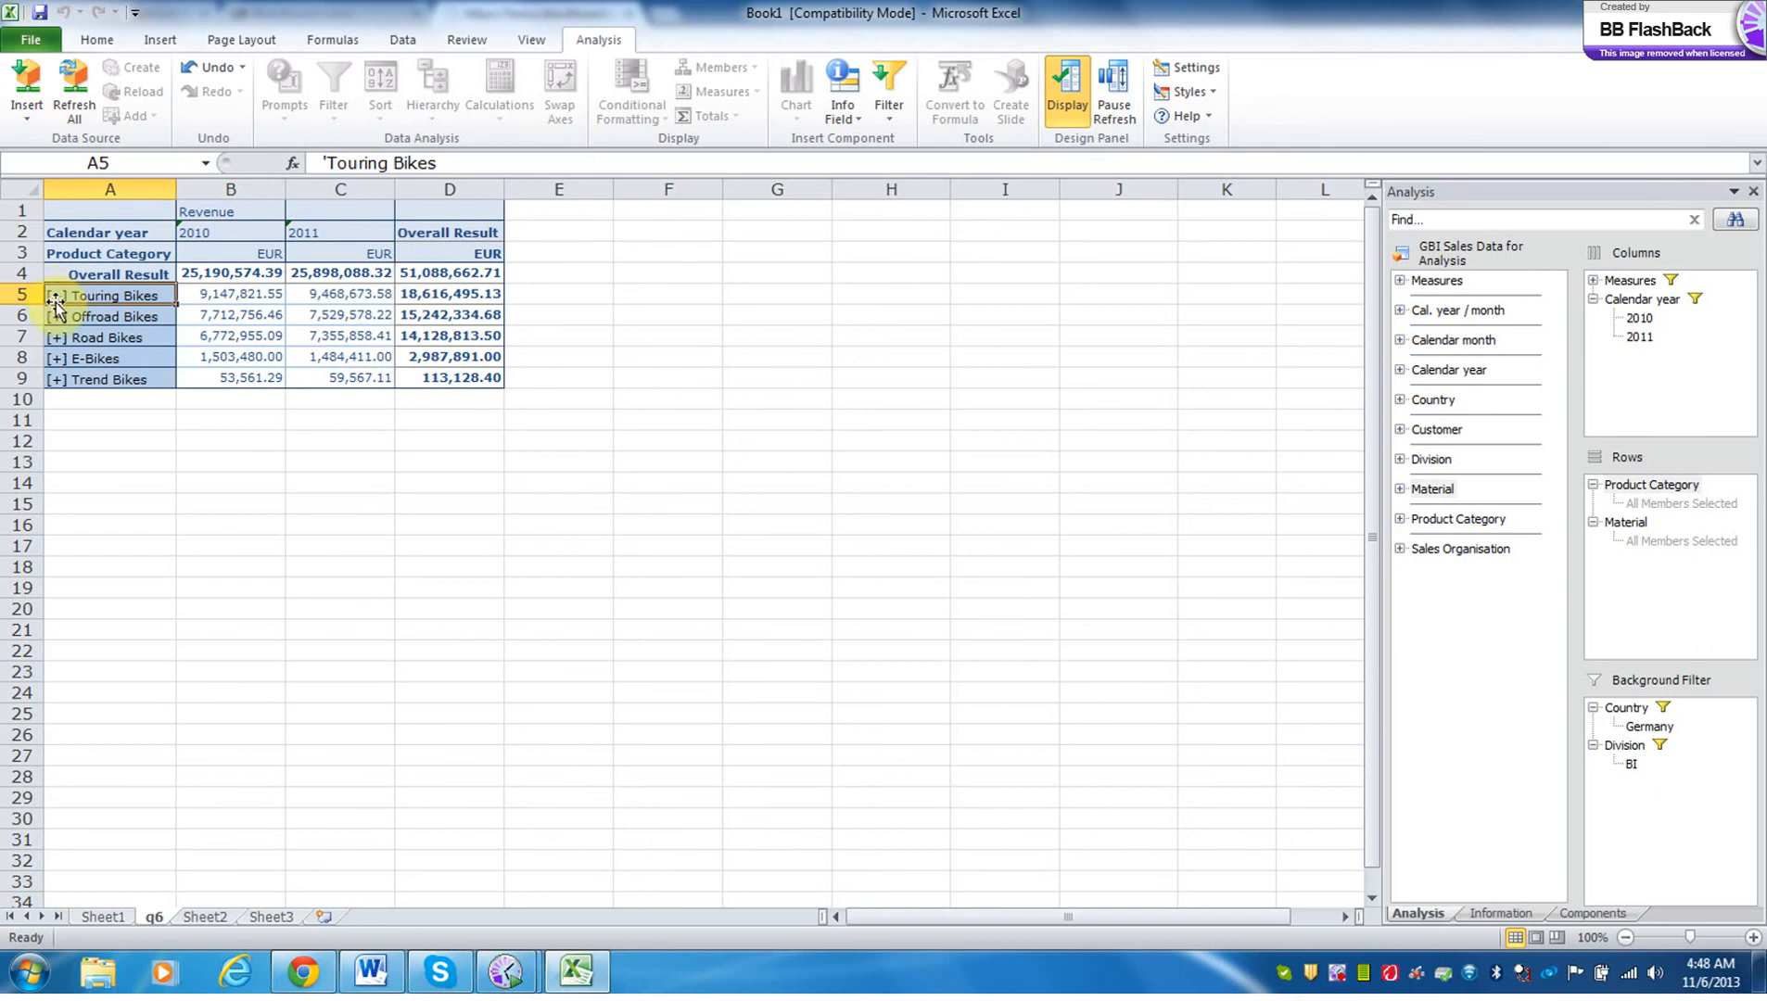
pyautogui.click(56, 316)
pyautogui.click(57, 336)
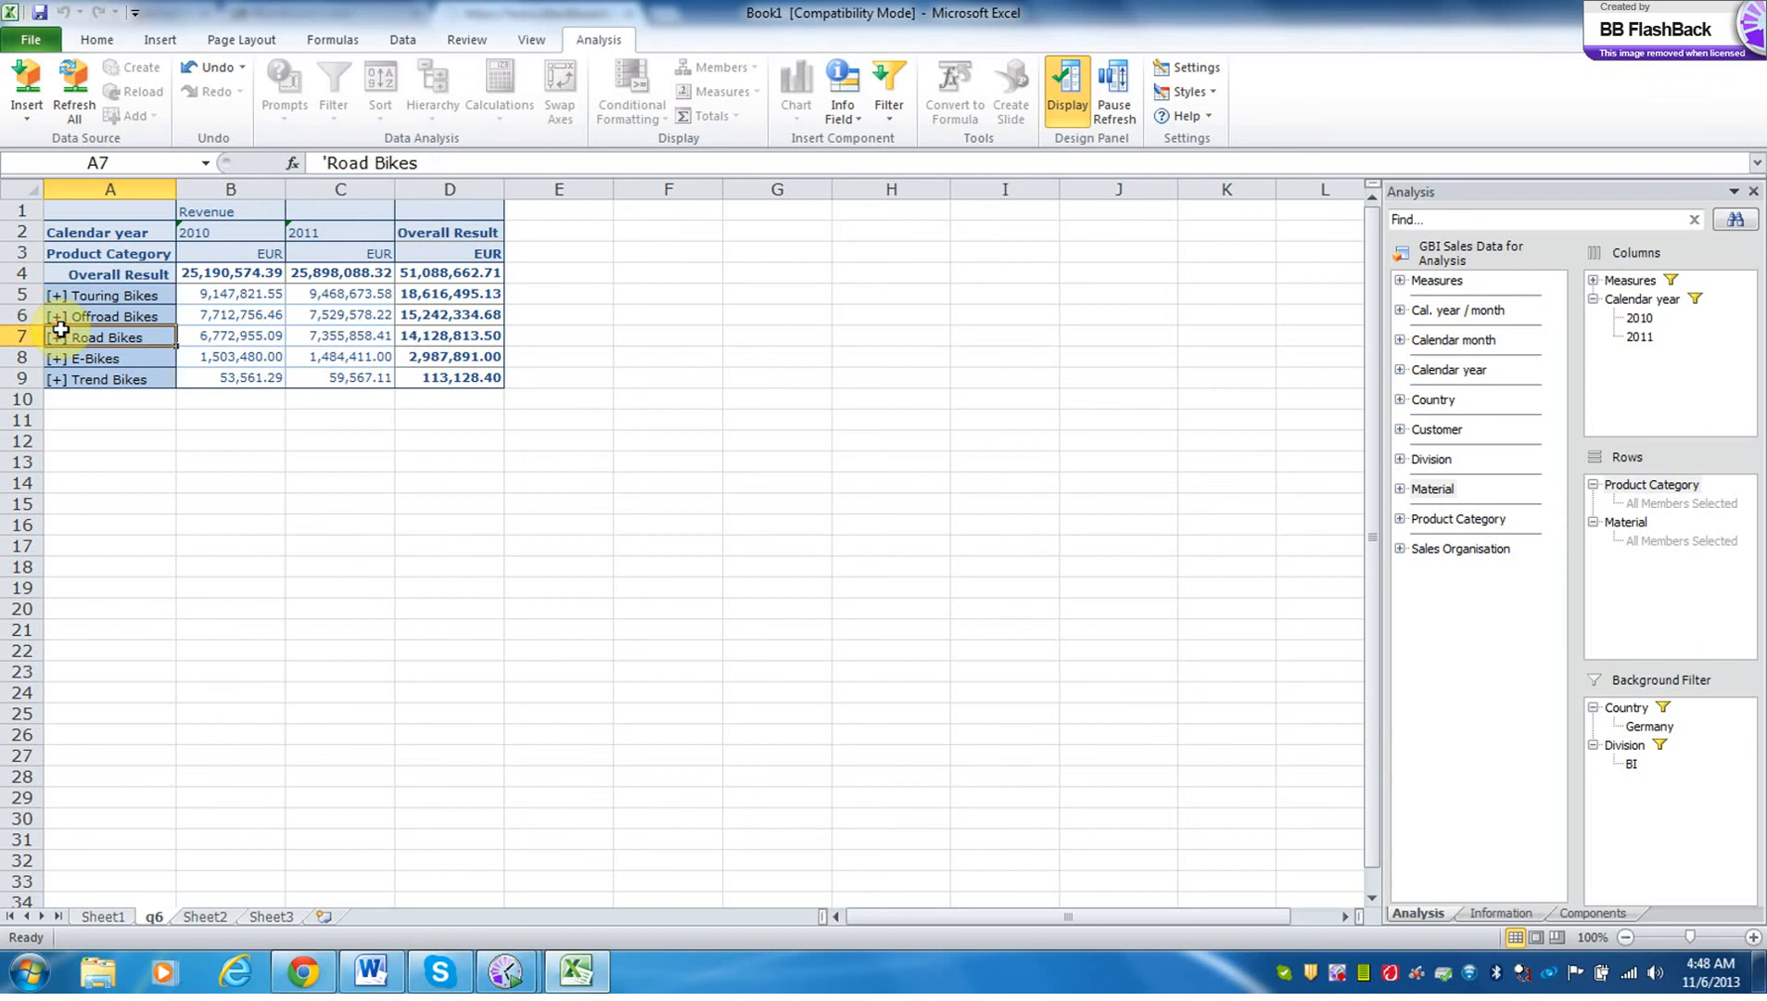
# On Sheet1, add a Percentage Contribution dynamic calculation based on the Revenue measure.
pyautogui.click(104, 917)
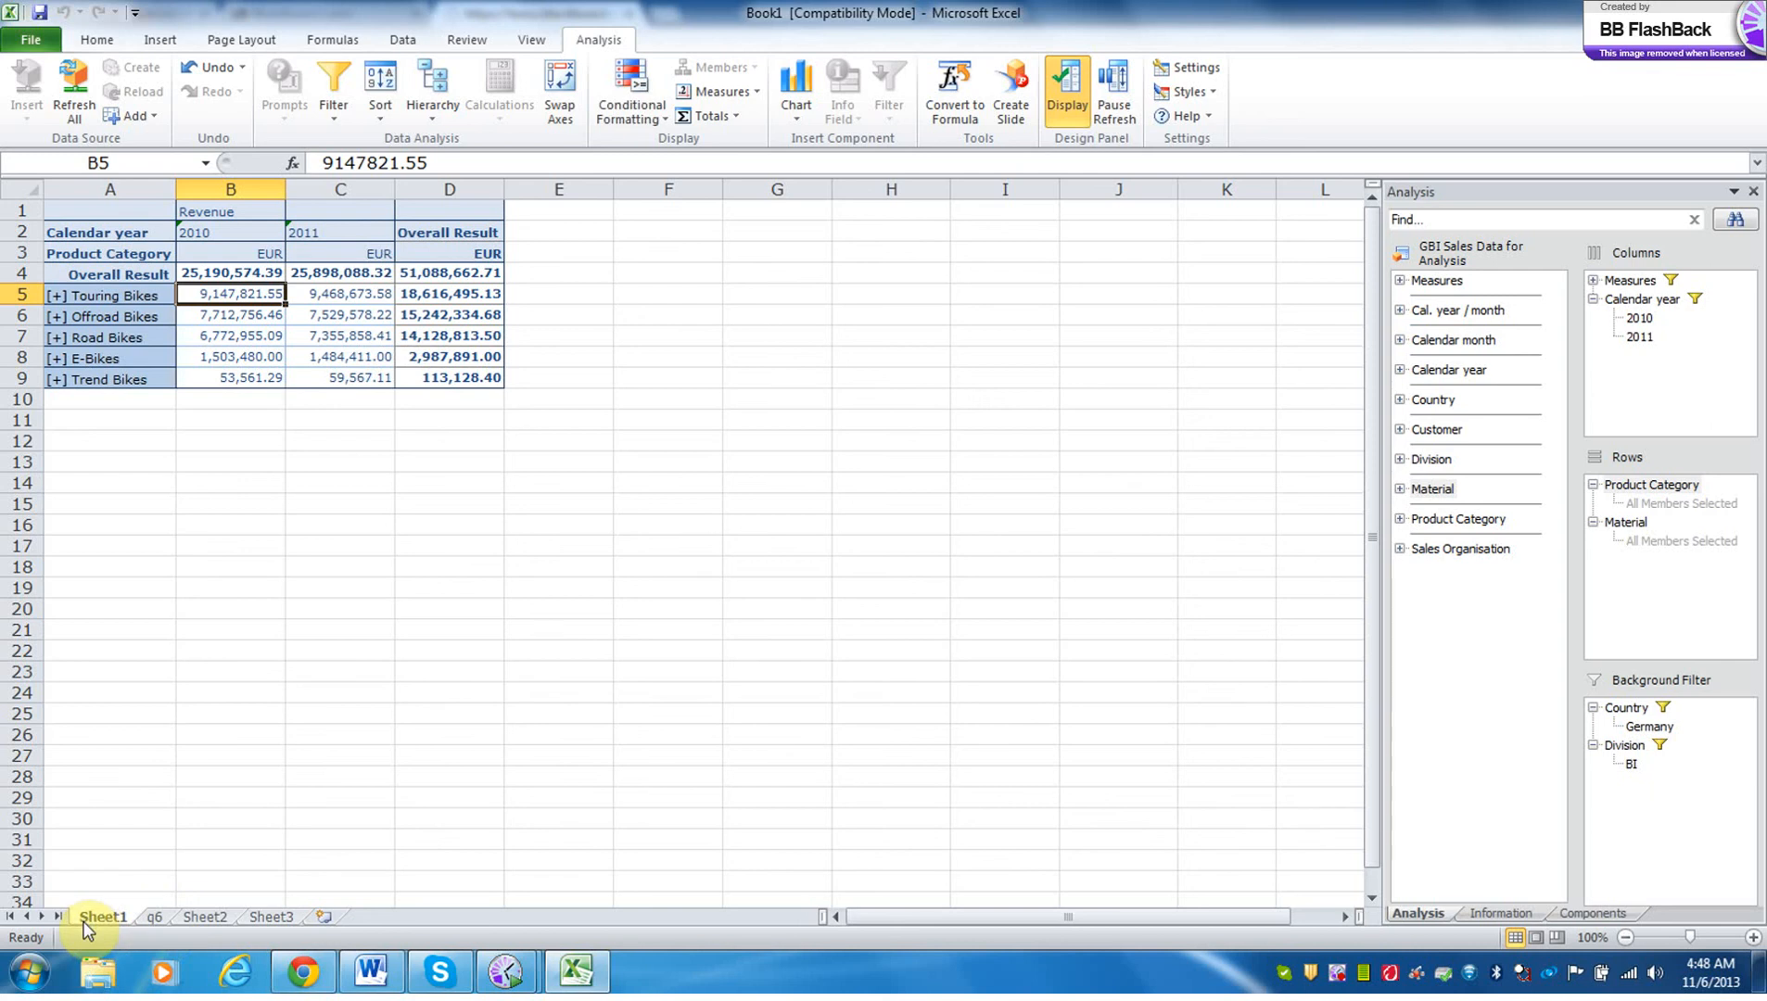
pyautogui.click(240, 214)
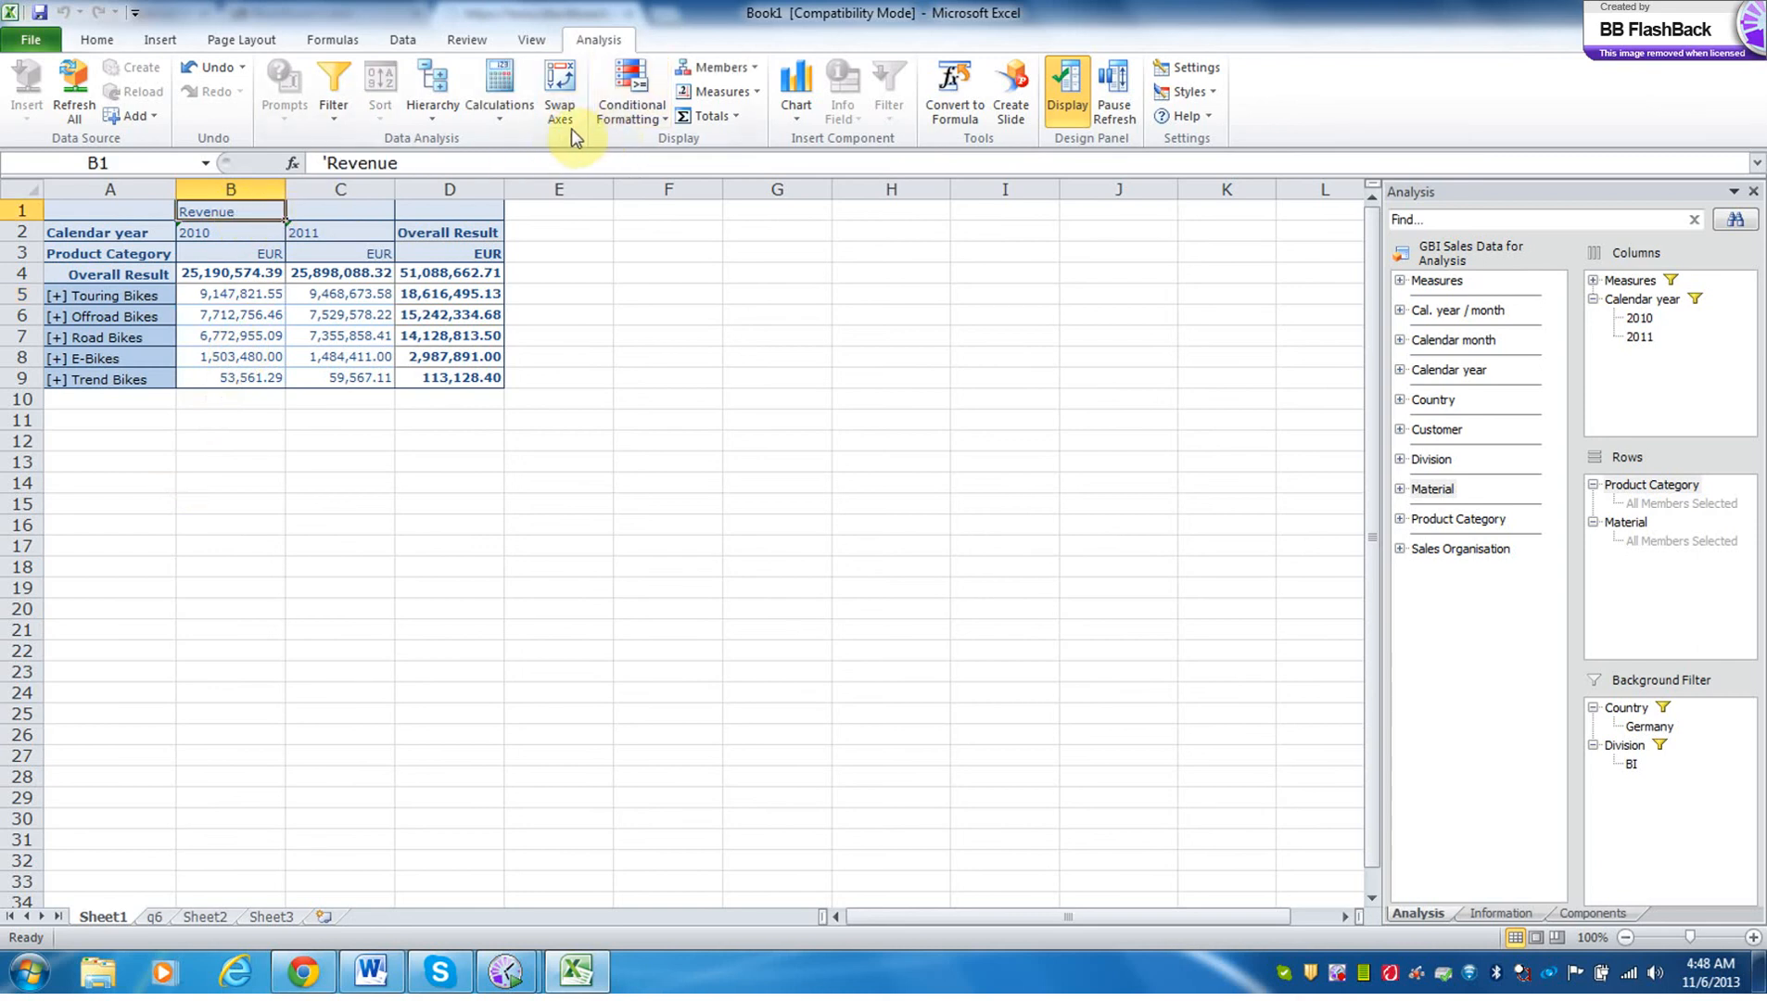
pyautogui.click(501, 115)
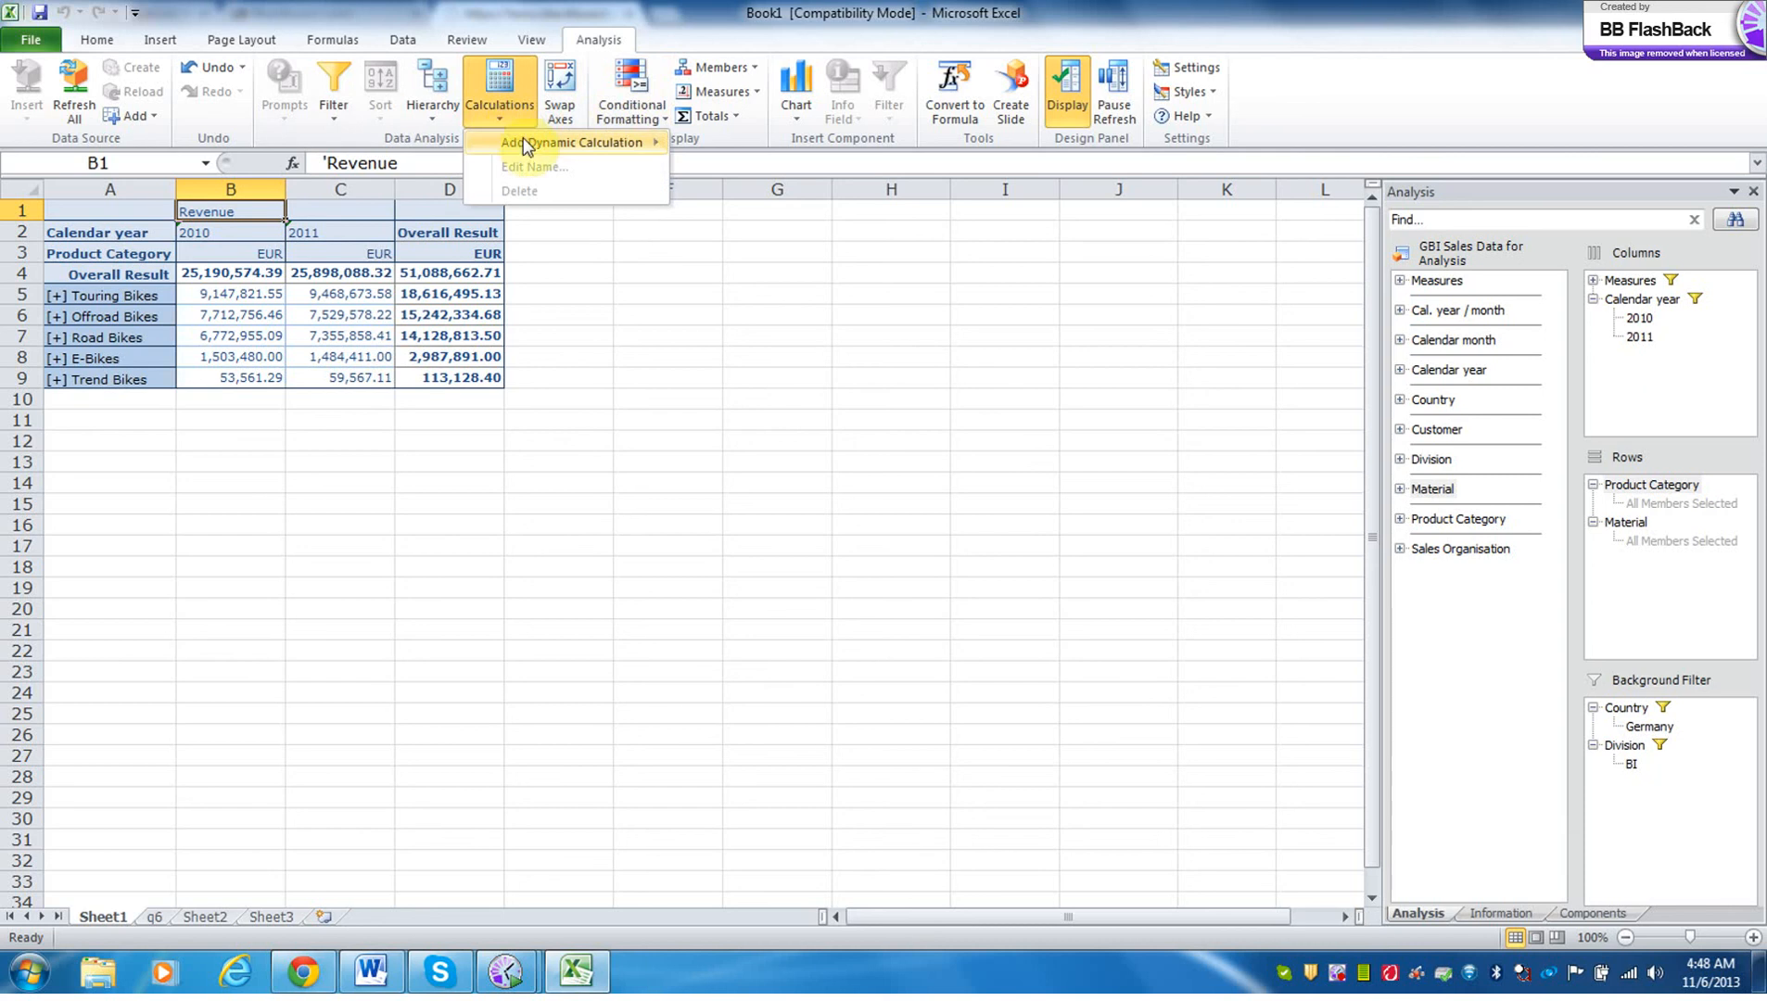
pyautogui.moveTo(525, 146)
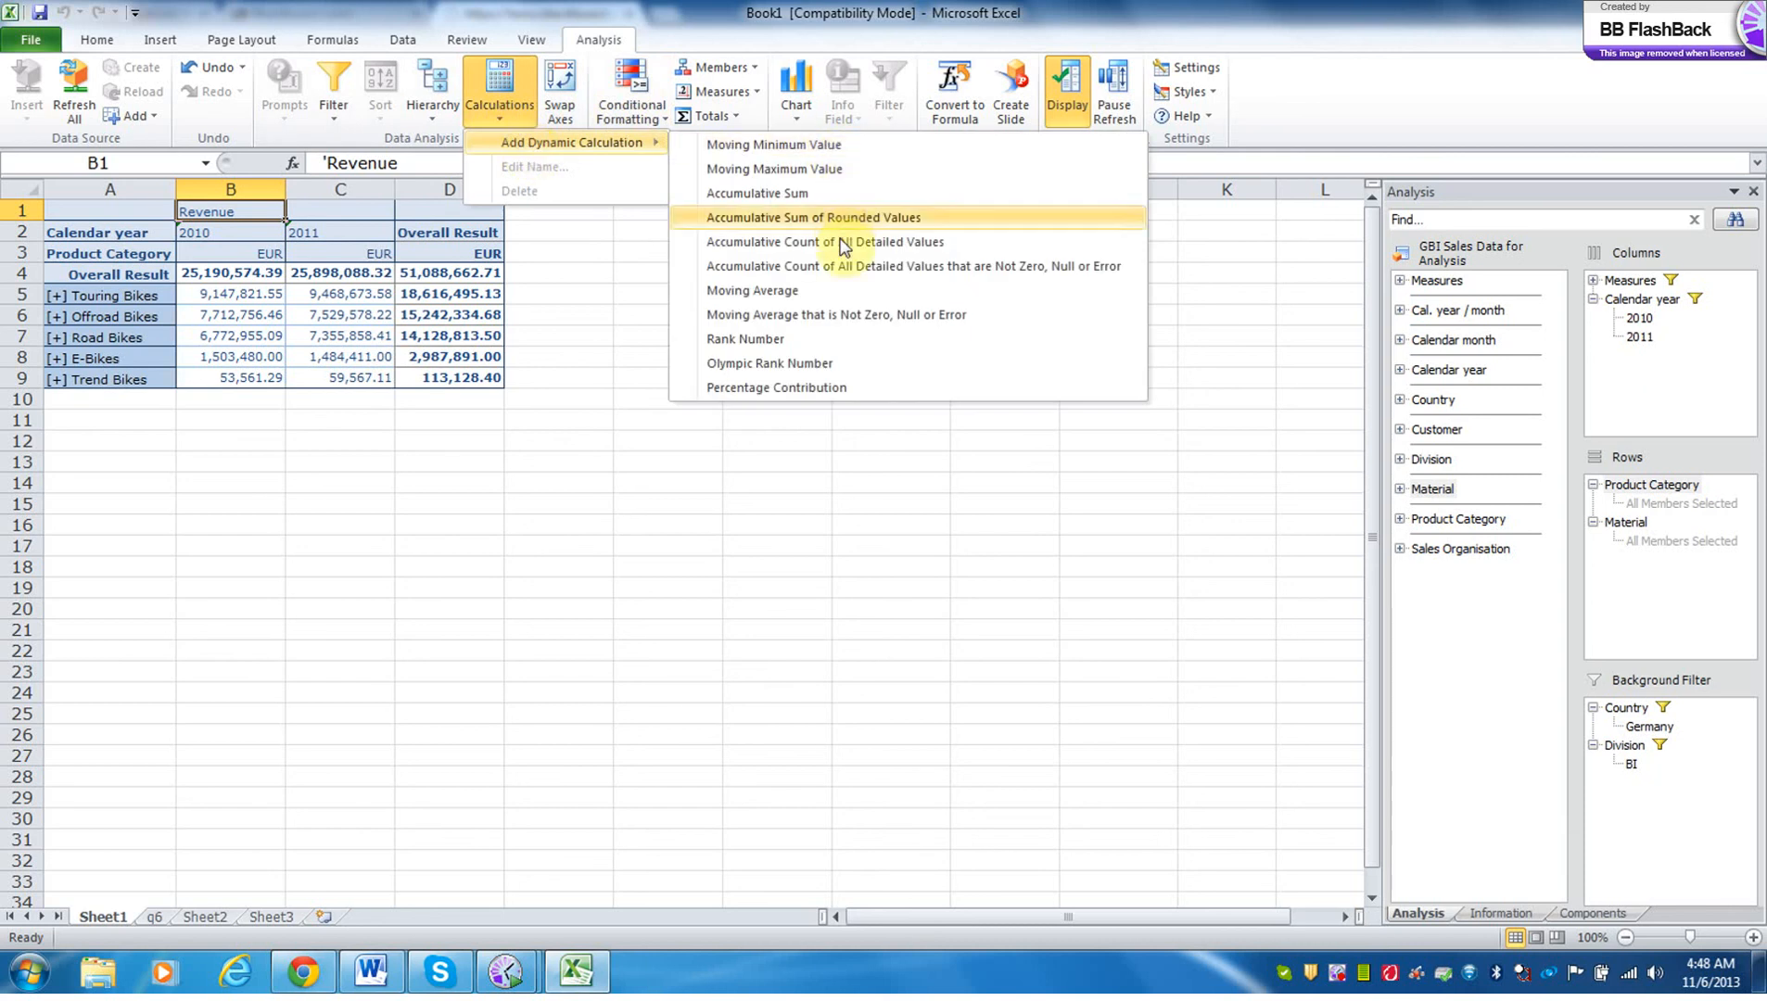
pyautogui.click(828, 397)
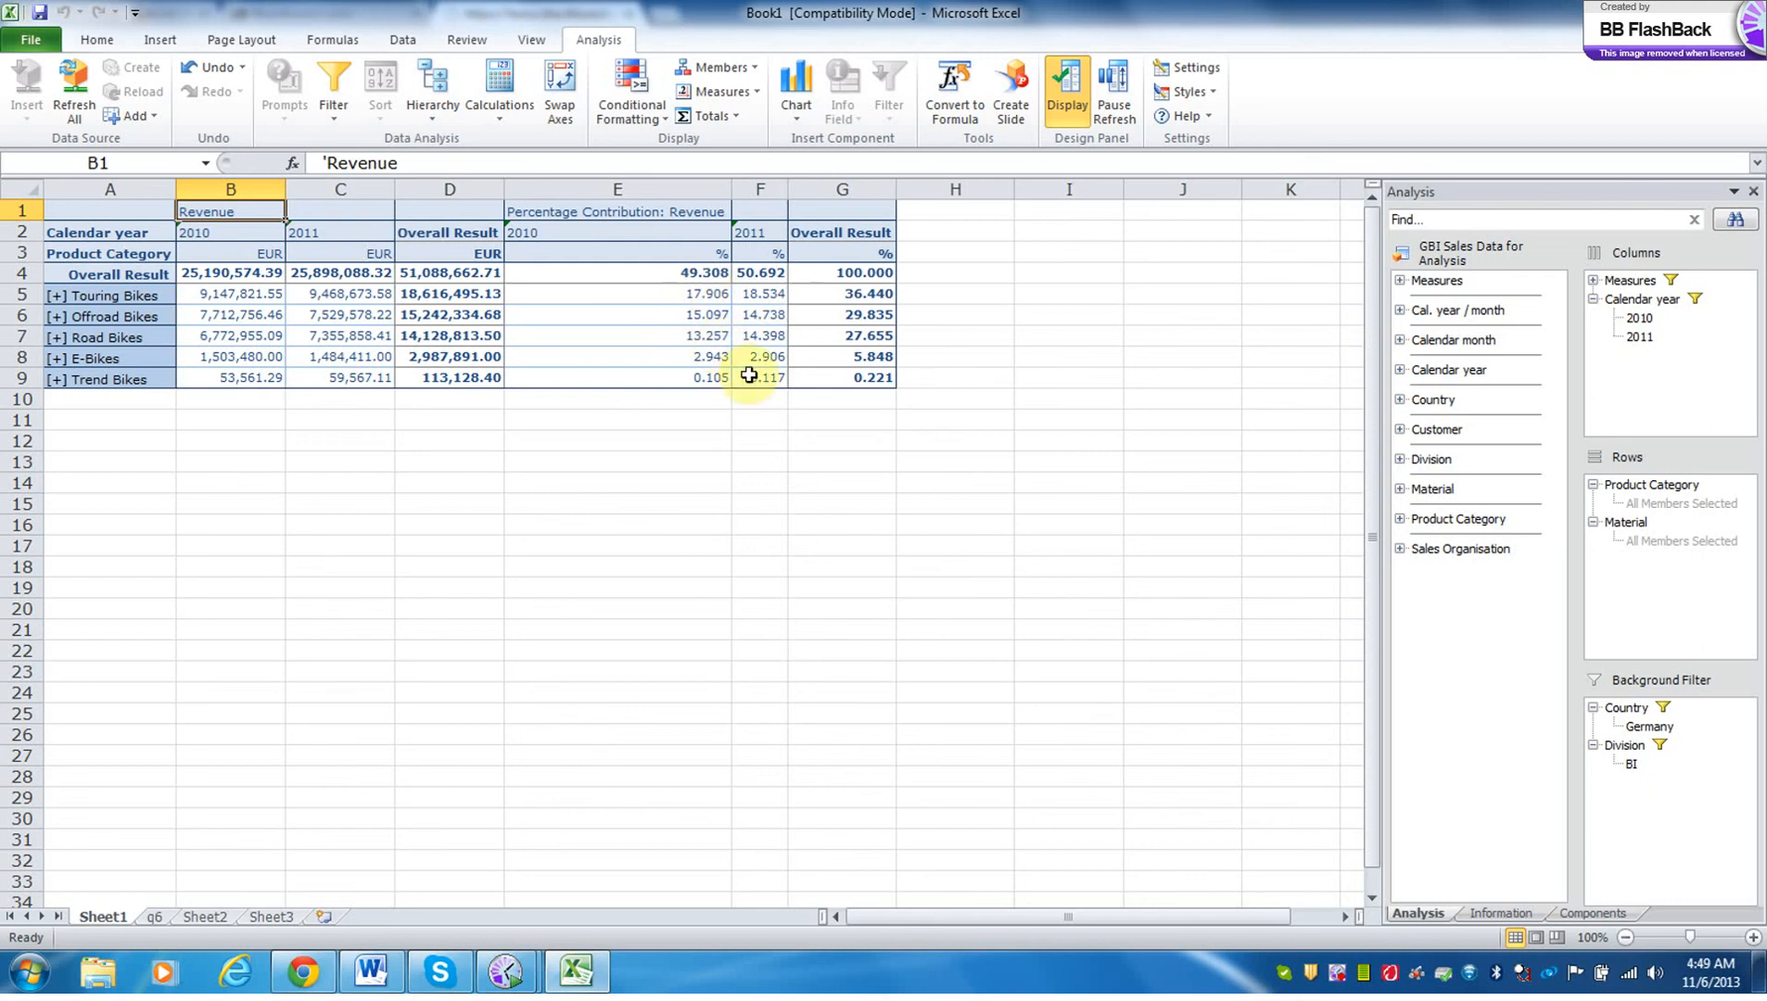
# Examine the 2011 percentage contributions of Trend Bikes and E-Bikes and the overall contribution of E-Bikes.
pyautogui.click(778, 382)
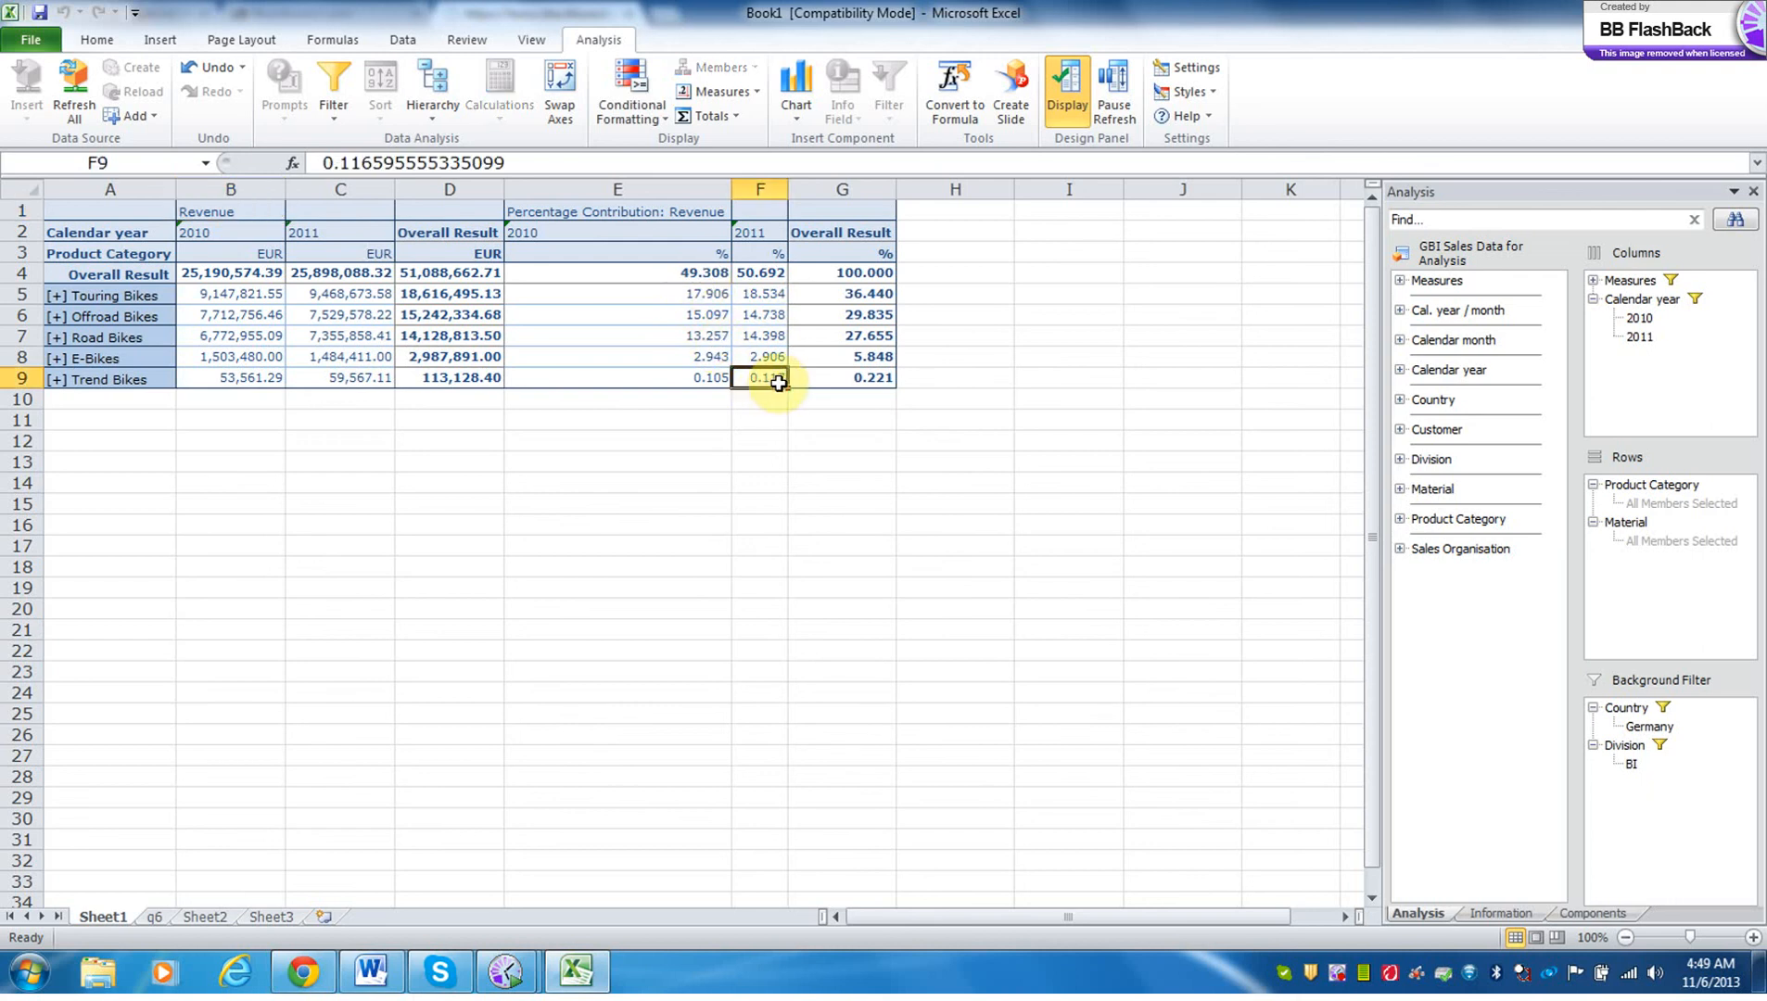
pyautogui.click(778, 359)
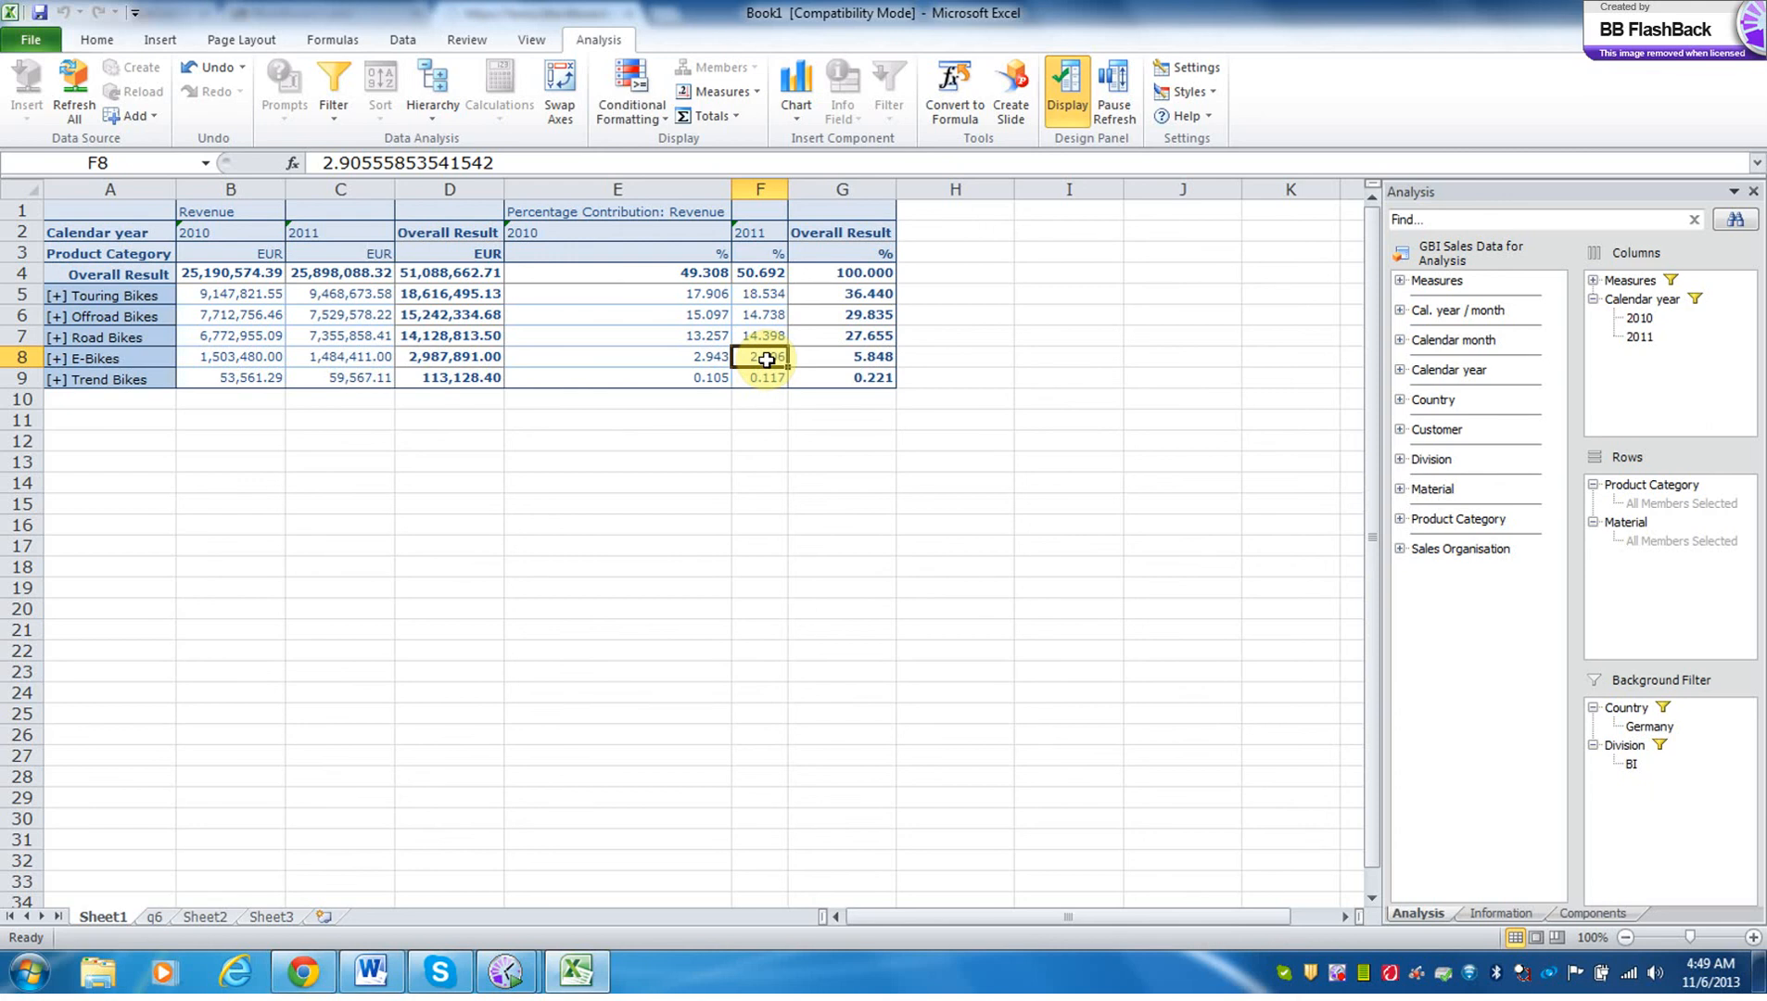
pyautogui.click(892, 364)
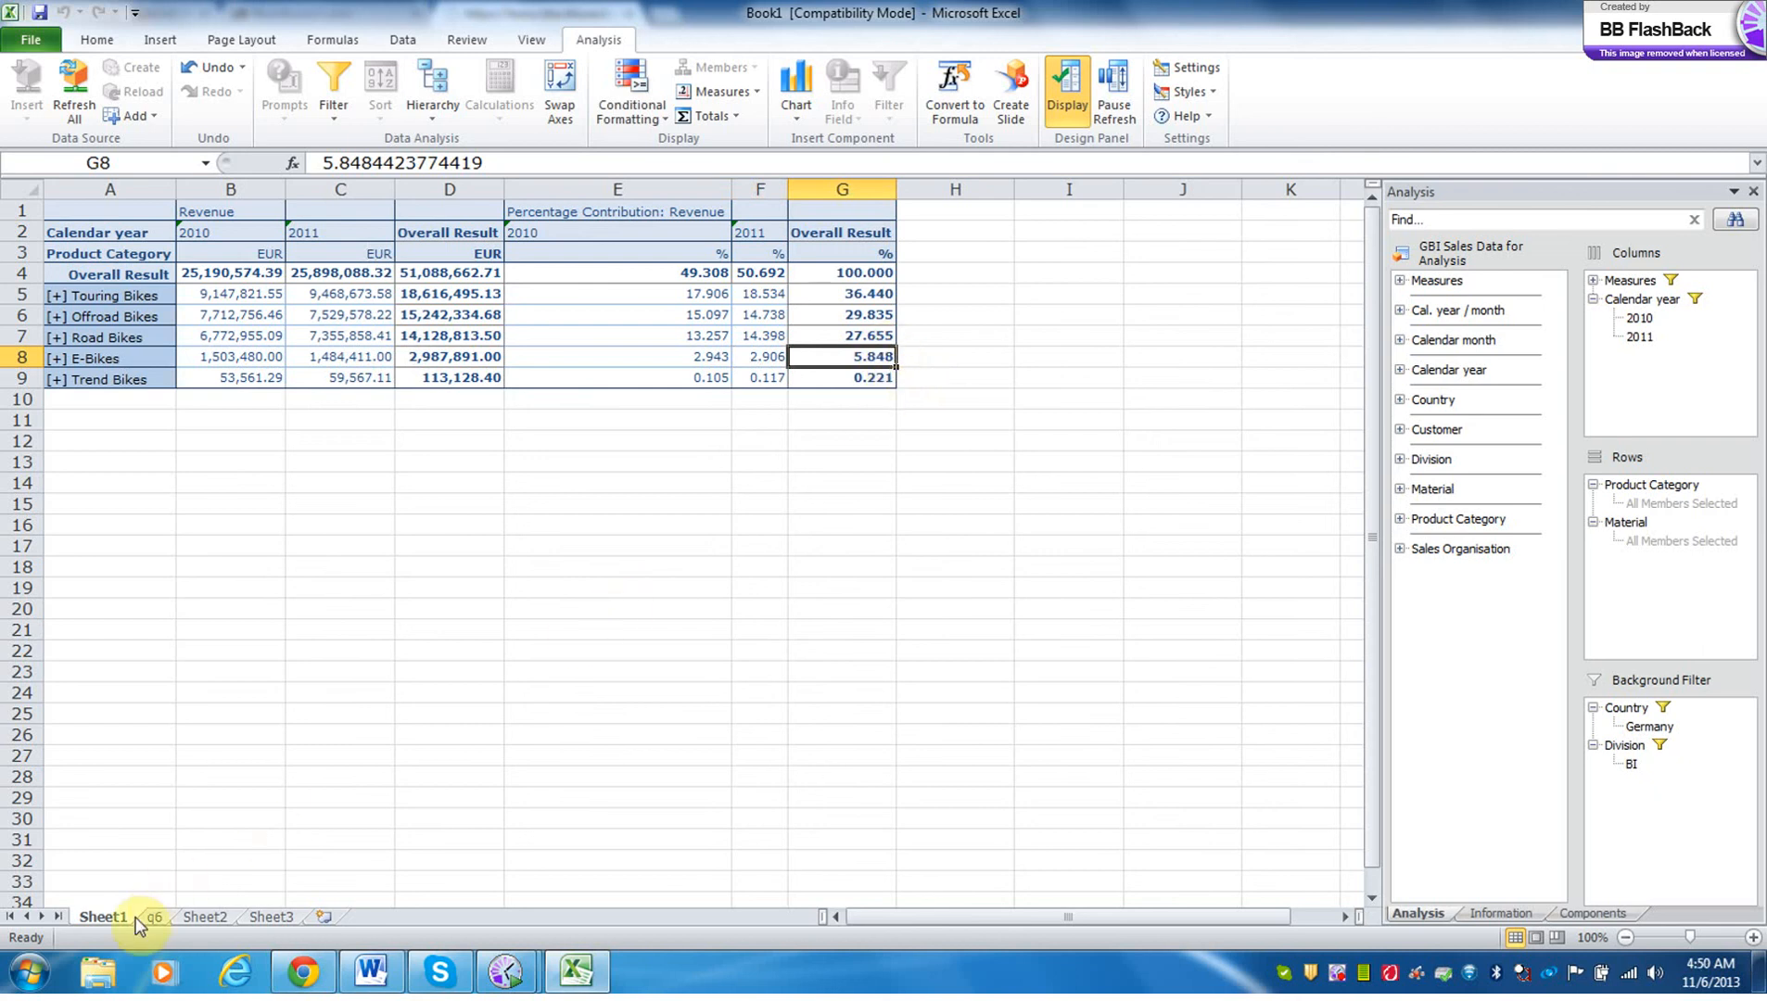
# Duplicate Sheet1 after the q6 sheet and name the copy q7.
pyautogui.moveTo(136, 917); pyautogui.dragTo(223, 917)
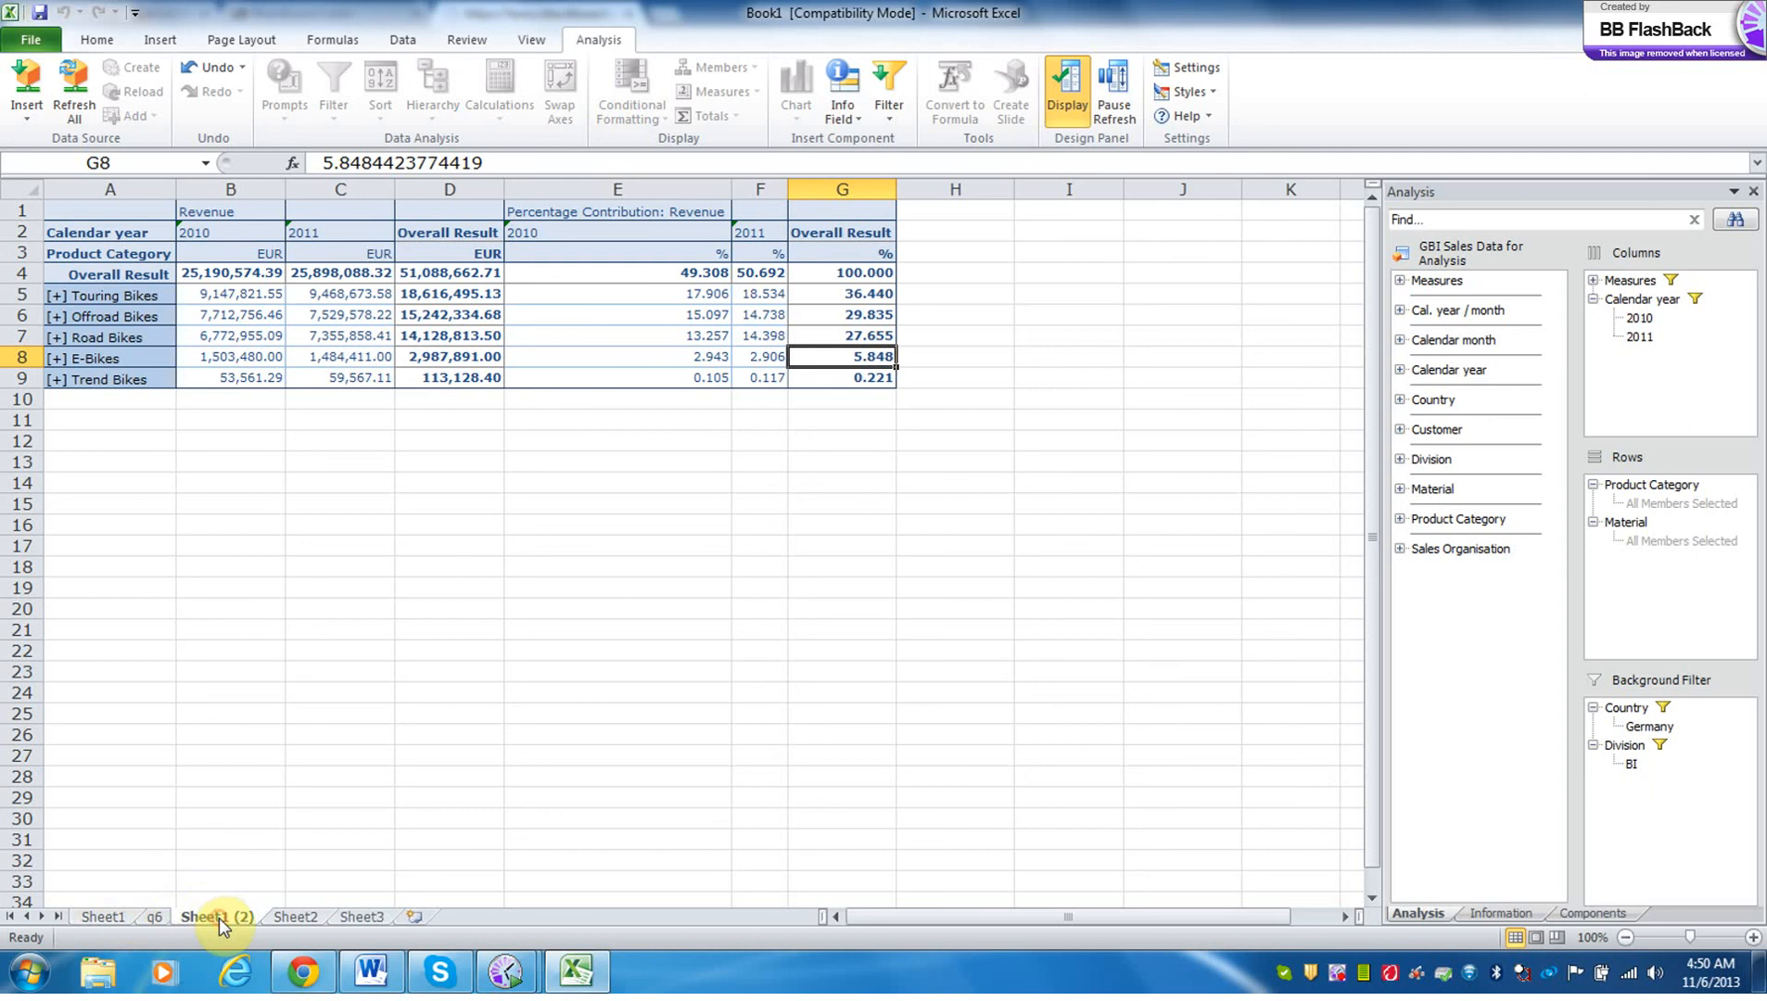
pyautogui.doubleClick(220, 918)
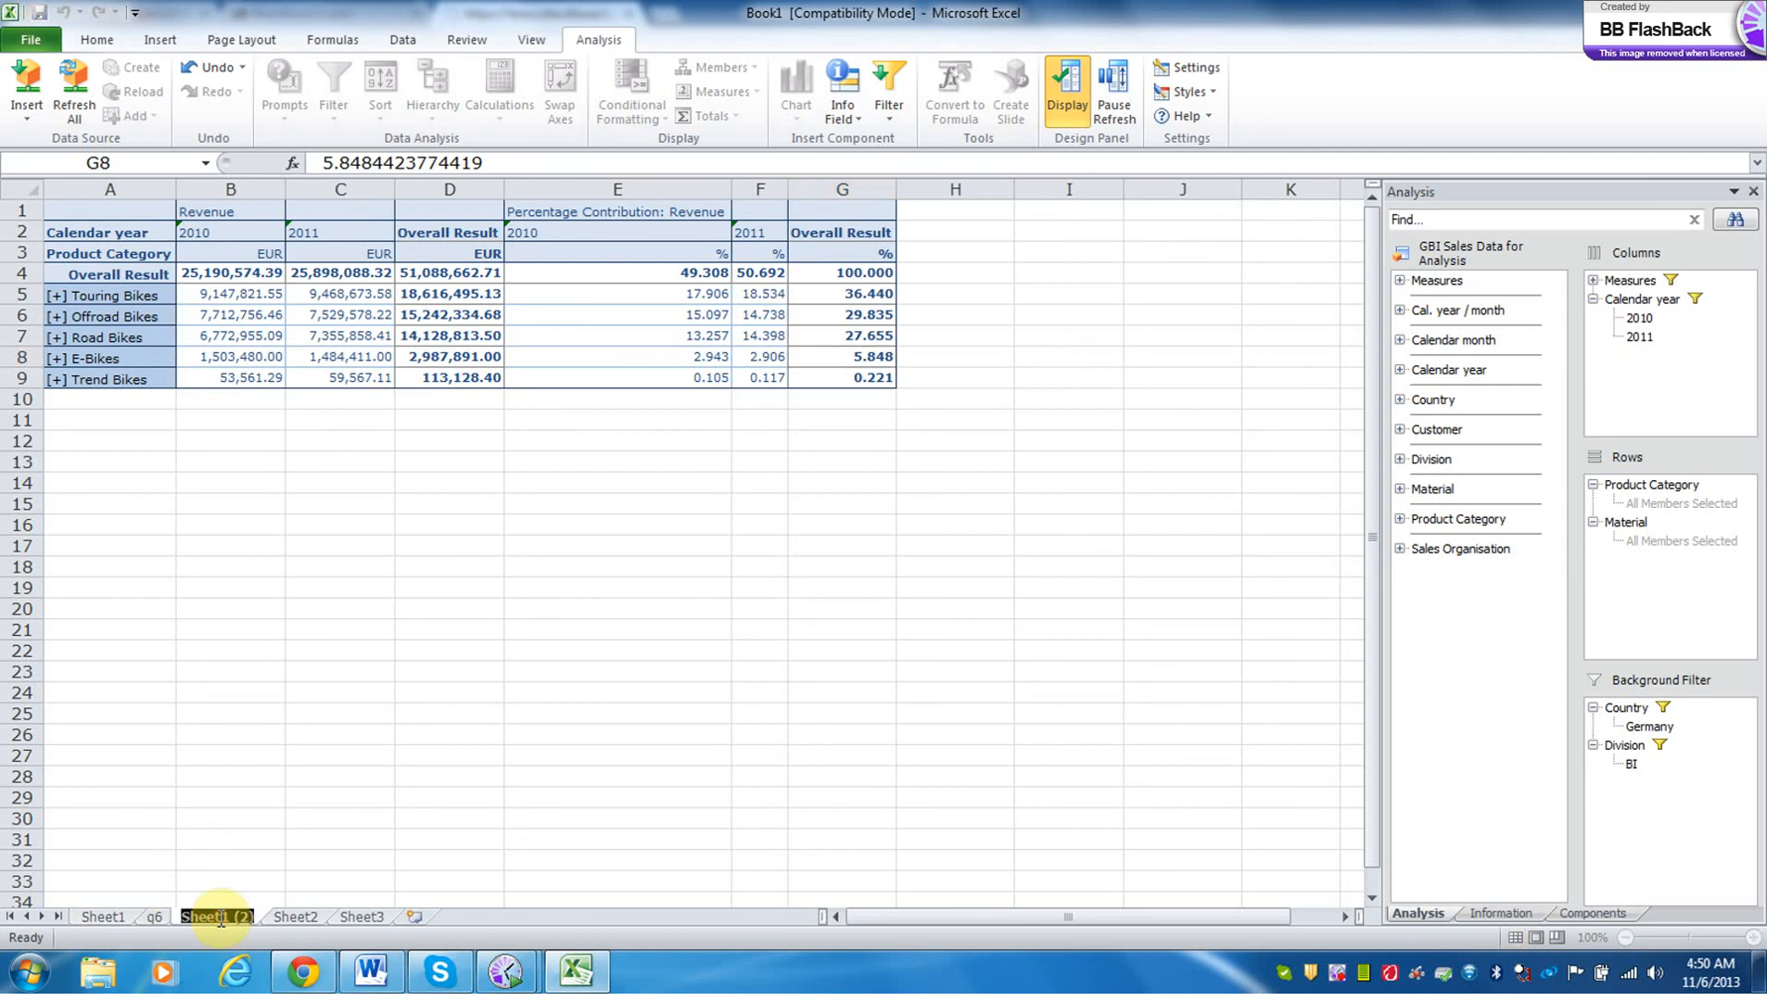
pyautogui.write('q7')
# On Sheet1, turn off the compact display in rows so the materials are listed under each product category.
pyautogui.click(93, 915)
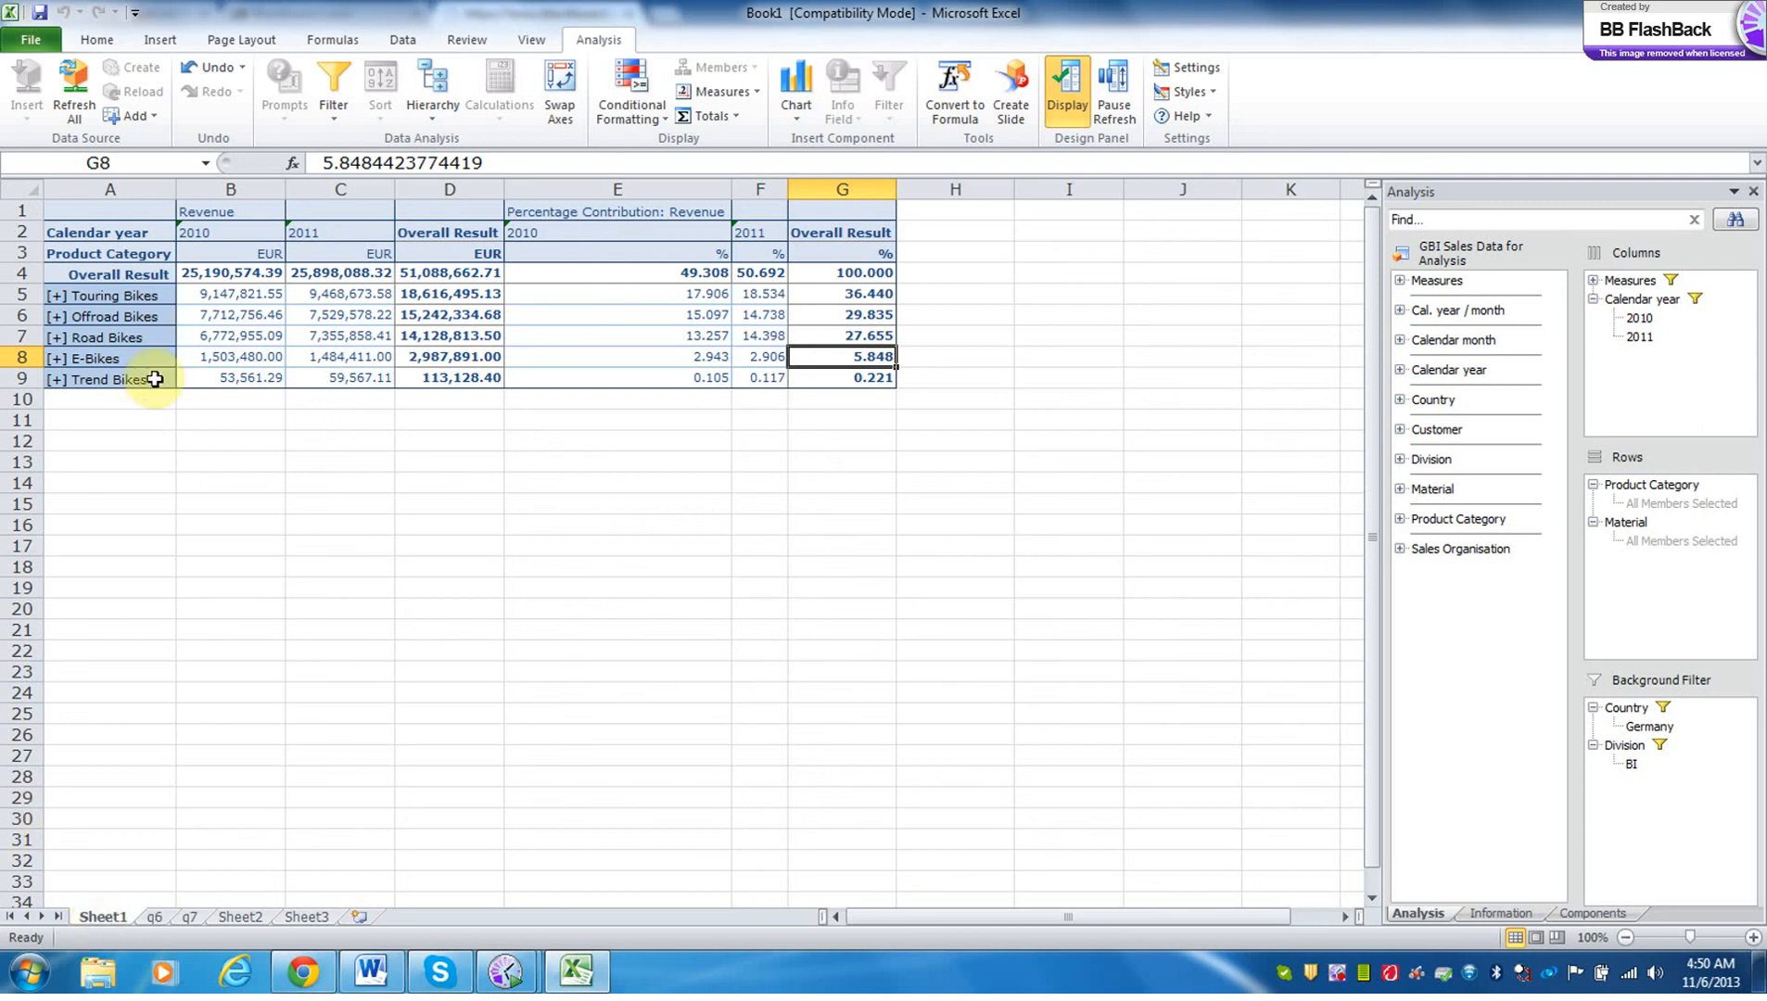
pyautogui.click(438, 120)
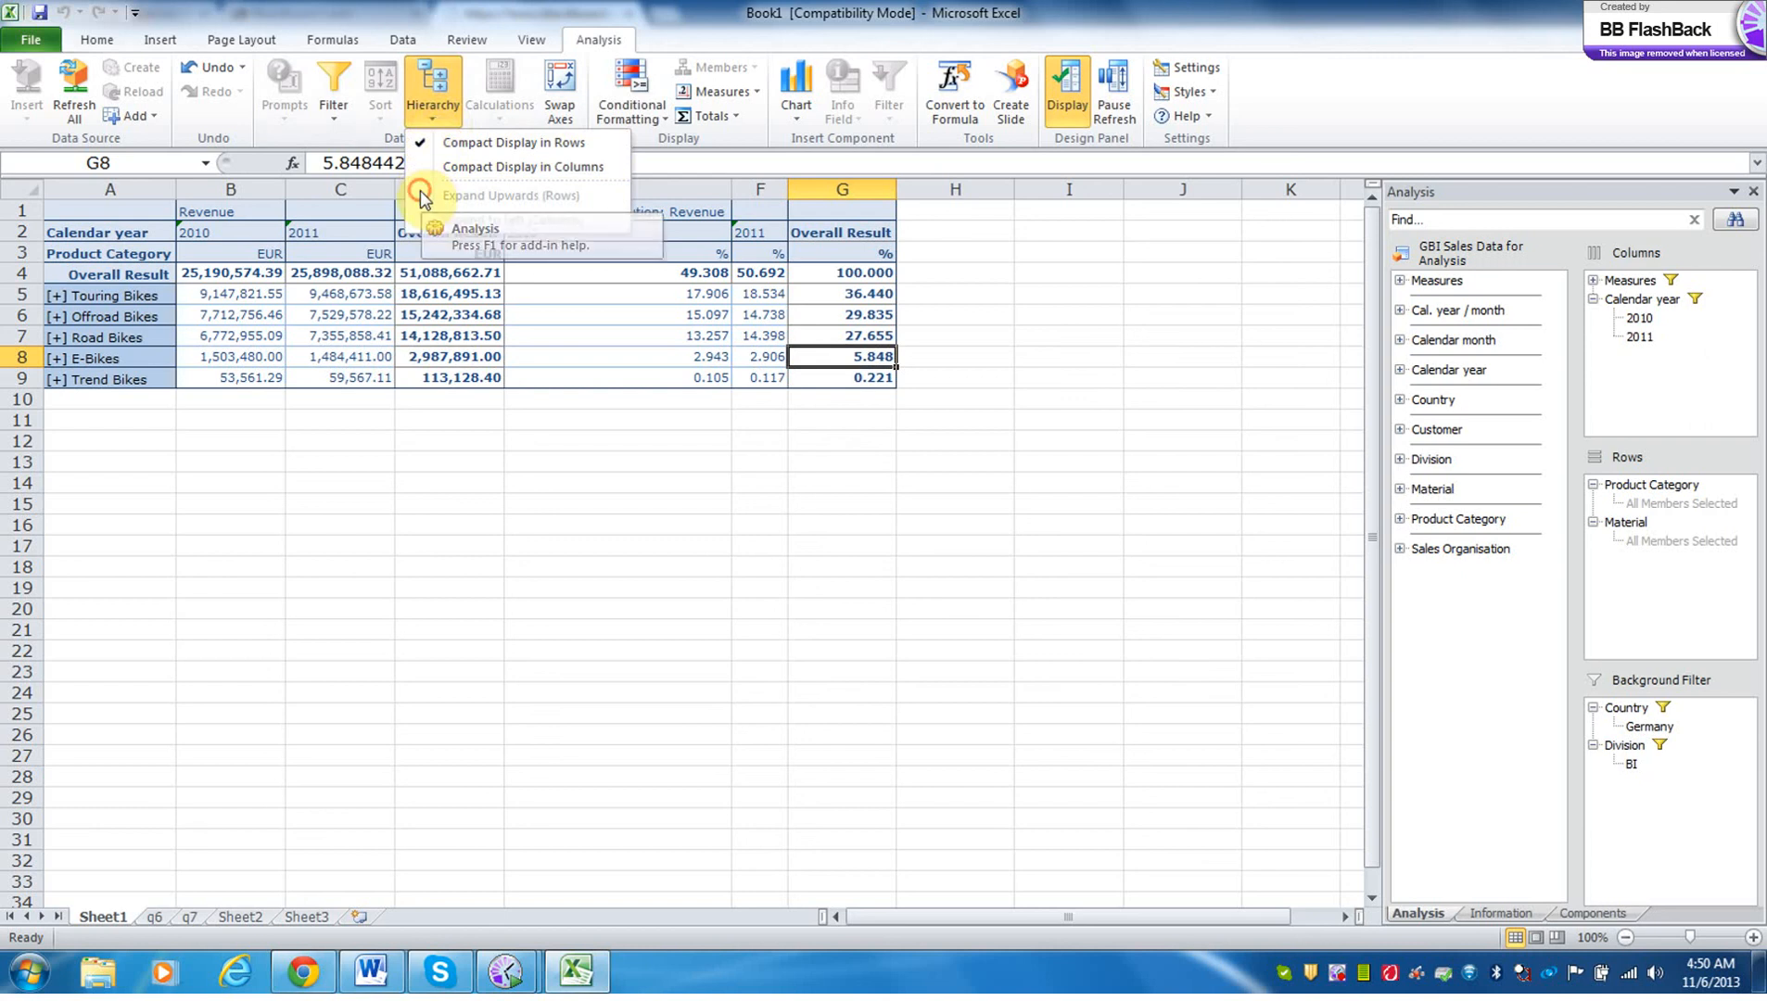
pyautogui.click(419, 142)
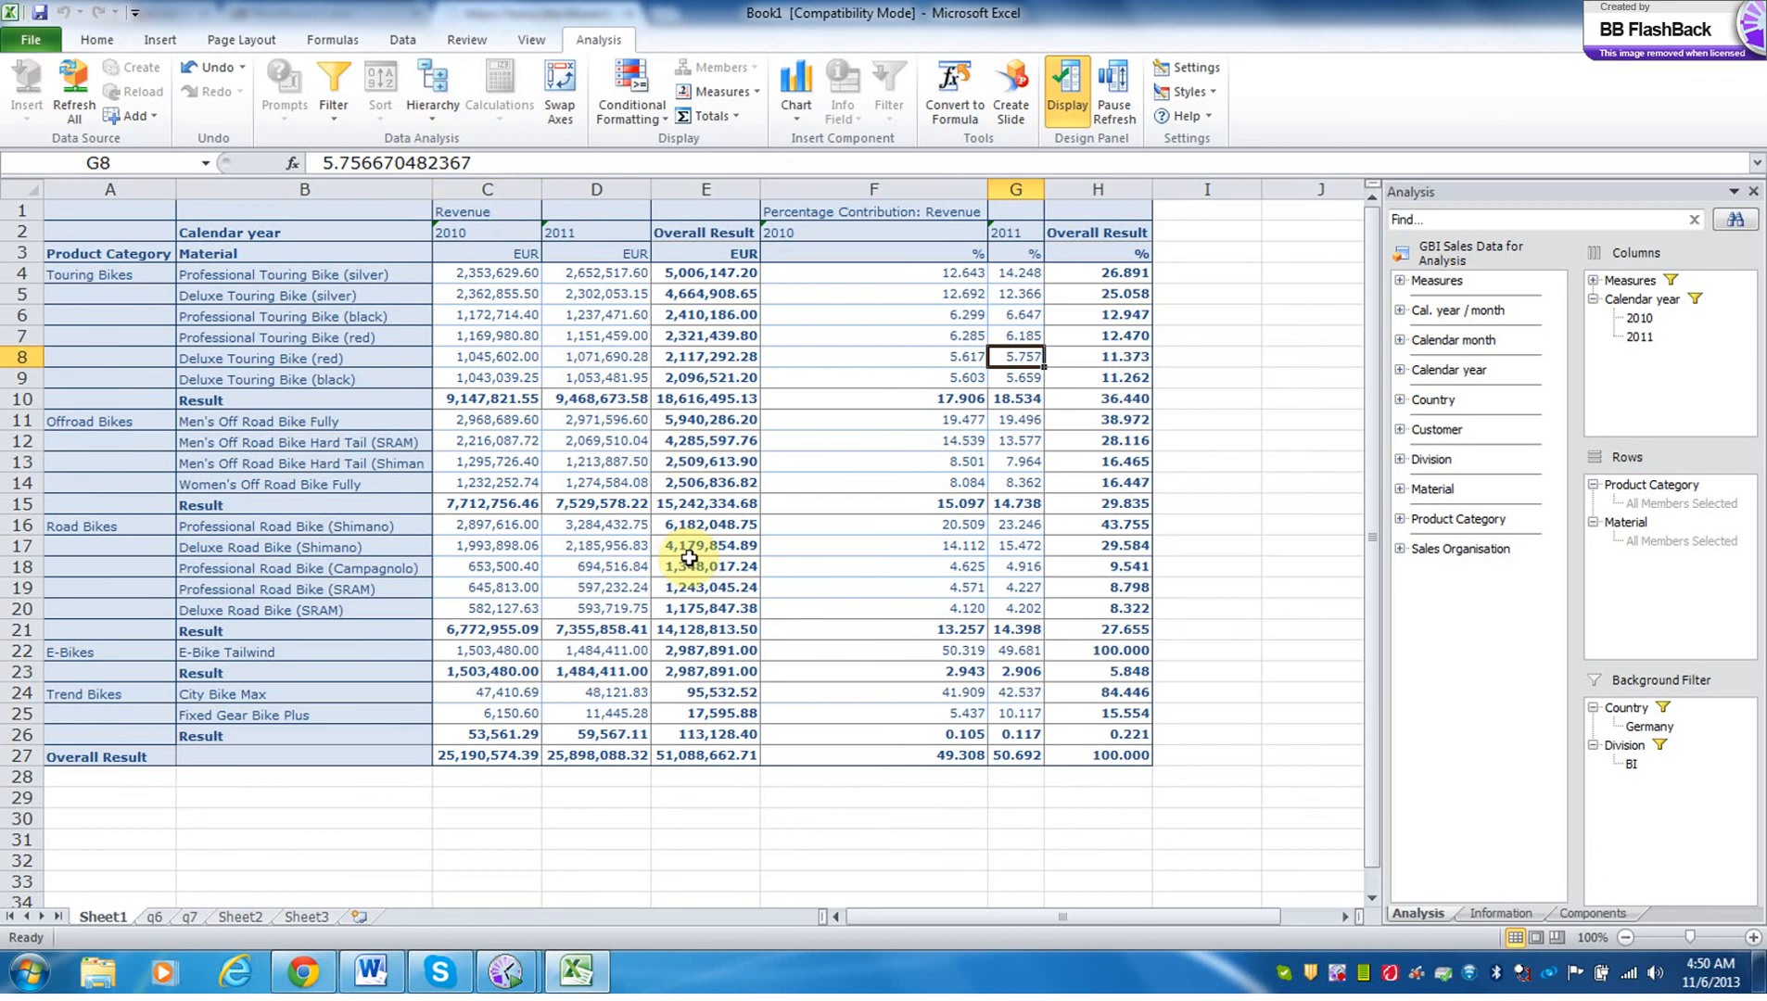
# Try an ascending sort by 2010 revenue on the expanded crosstab and restore the descending order.
pyautogui.click(481, 290)
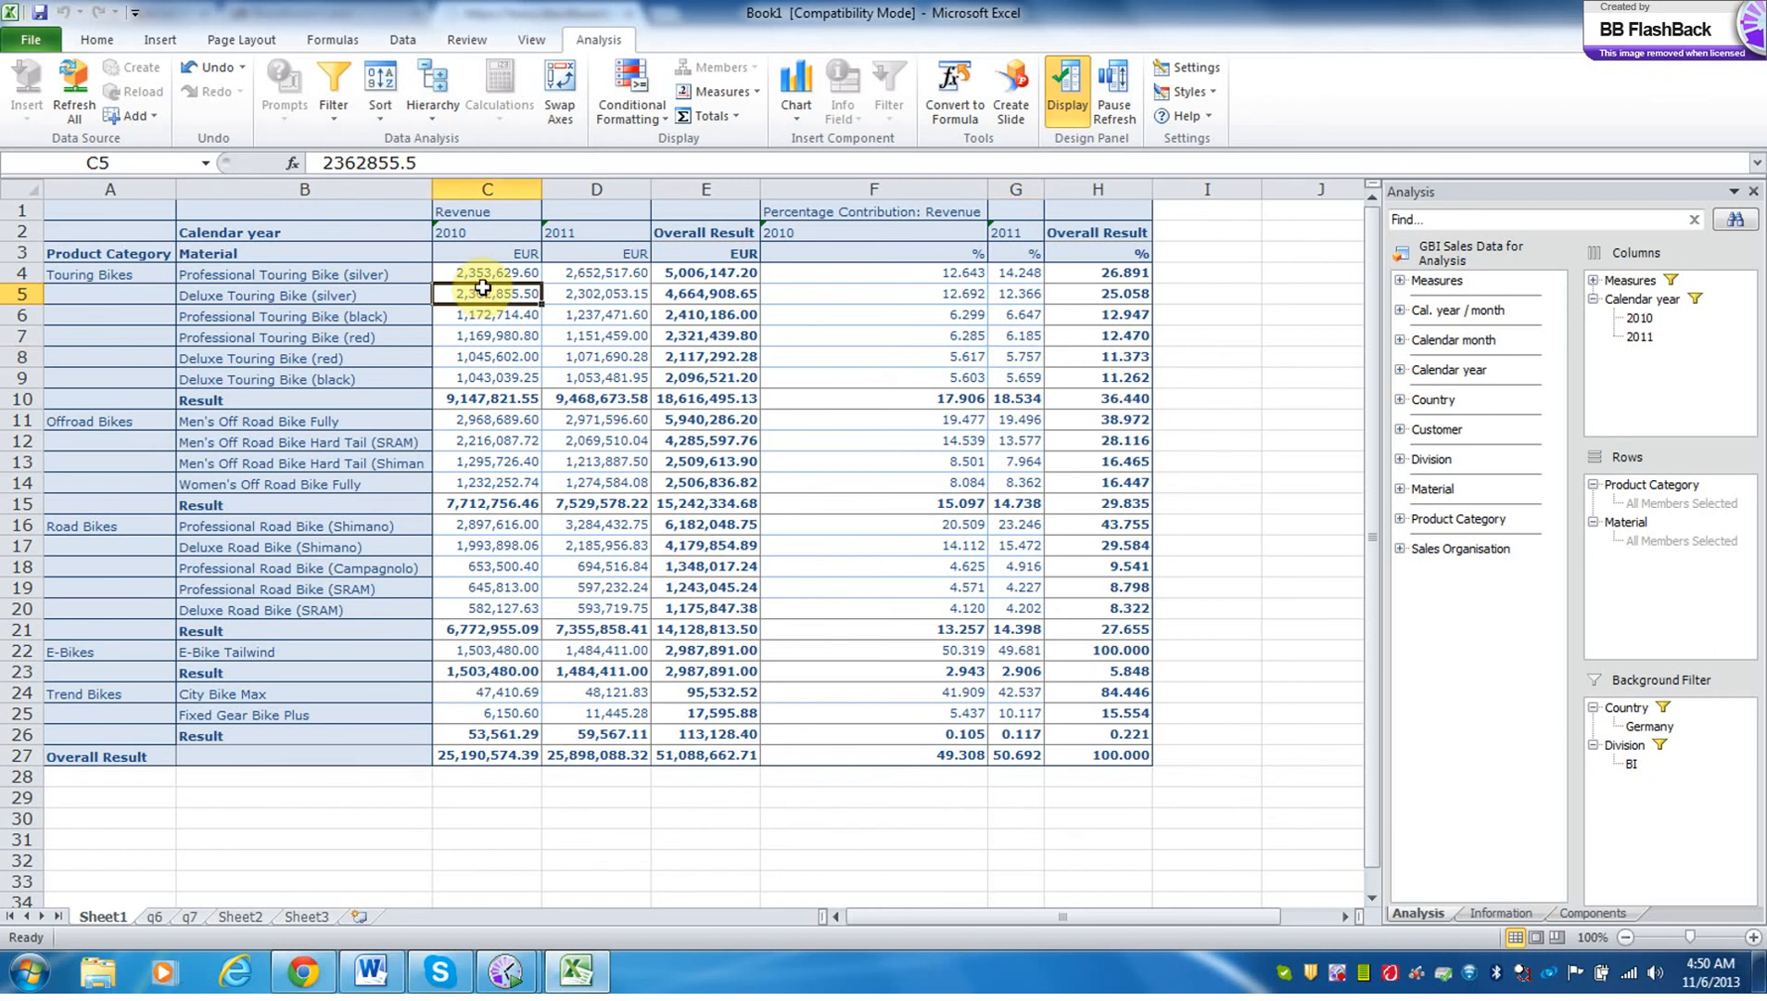
pyautogui.click(380, 88)
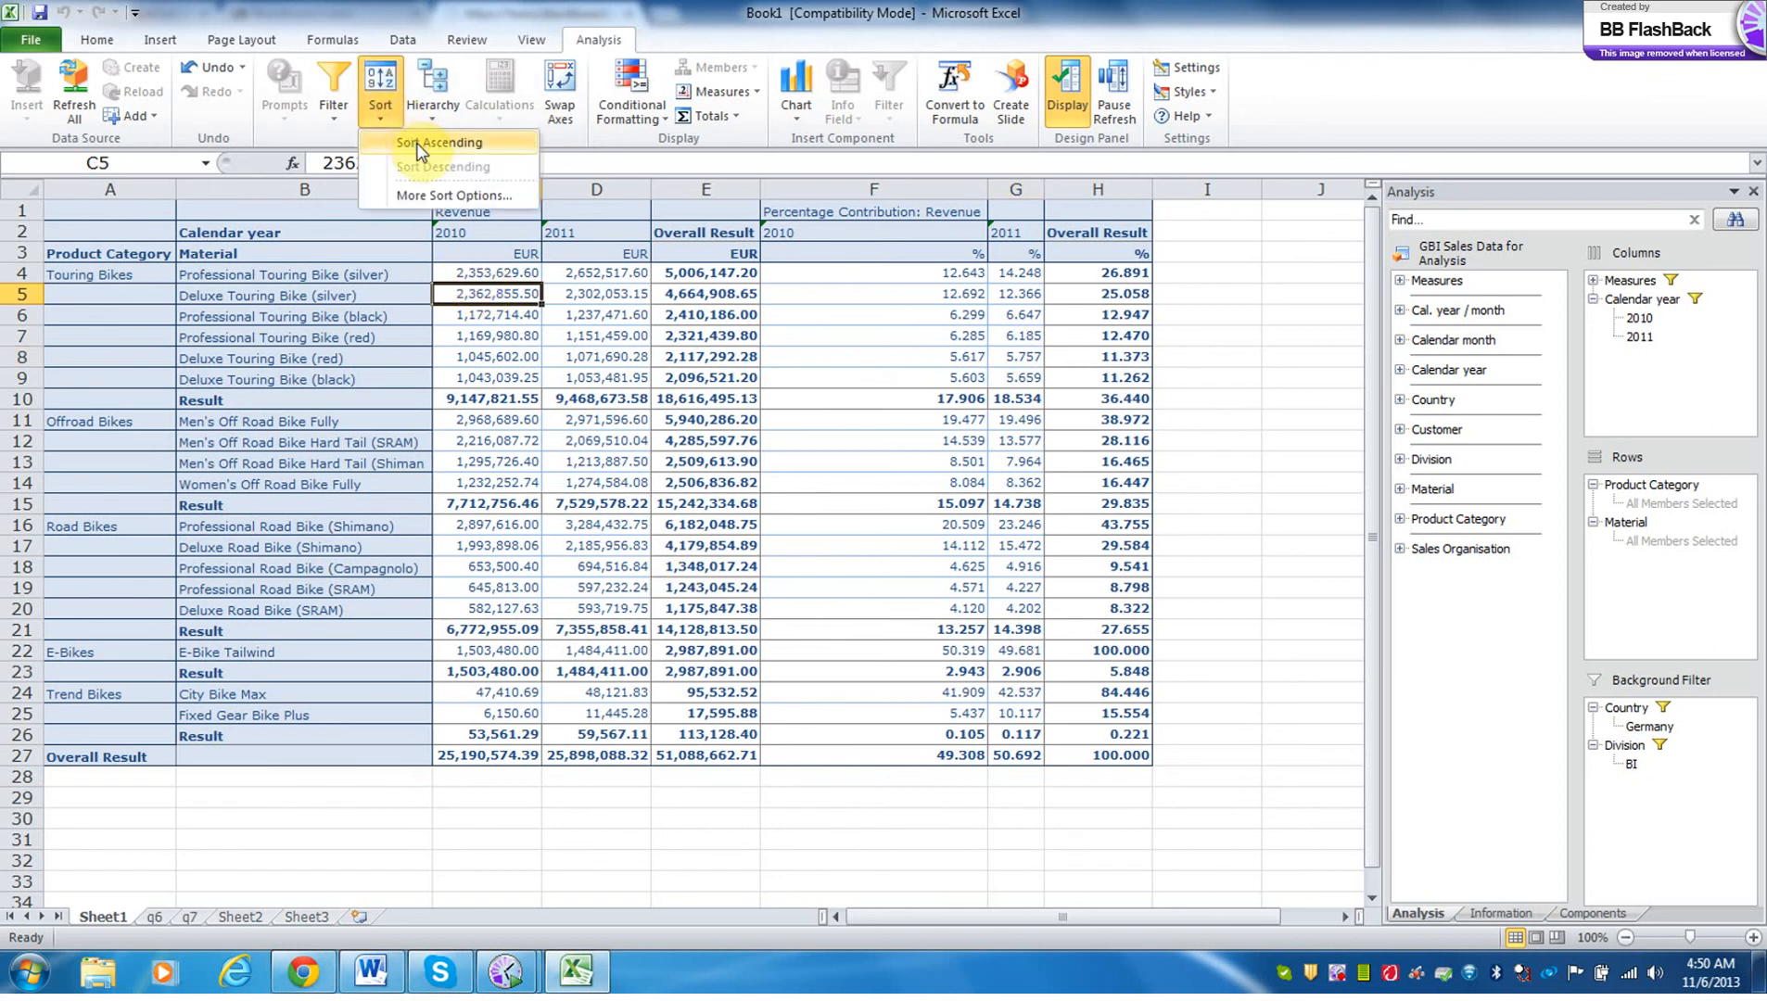
pyautogui.click(418, 144)
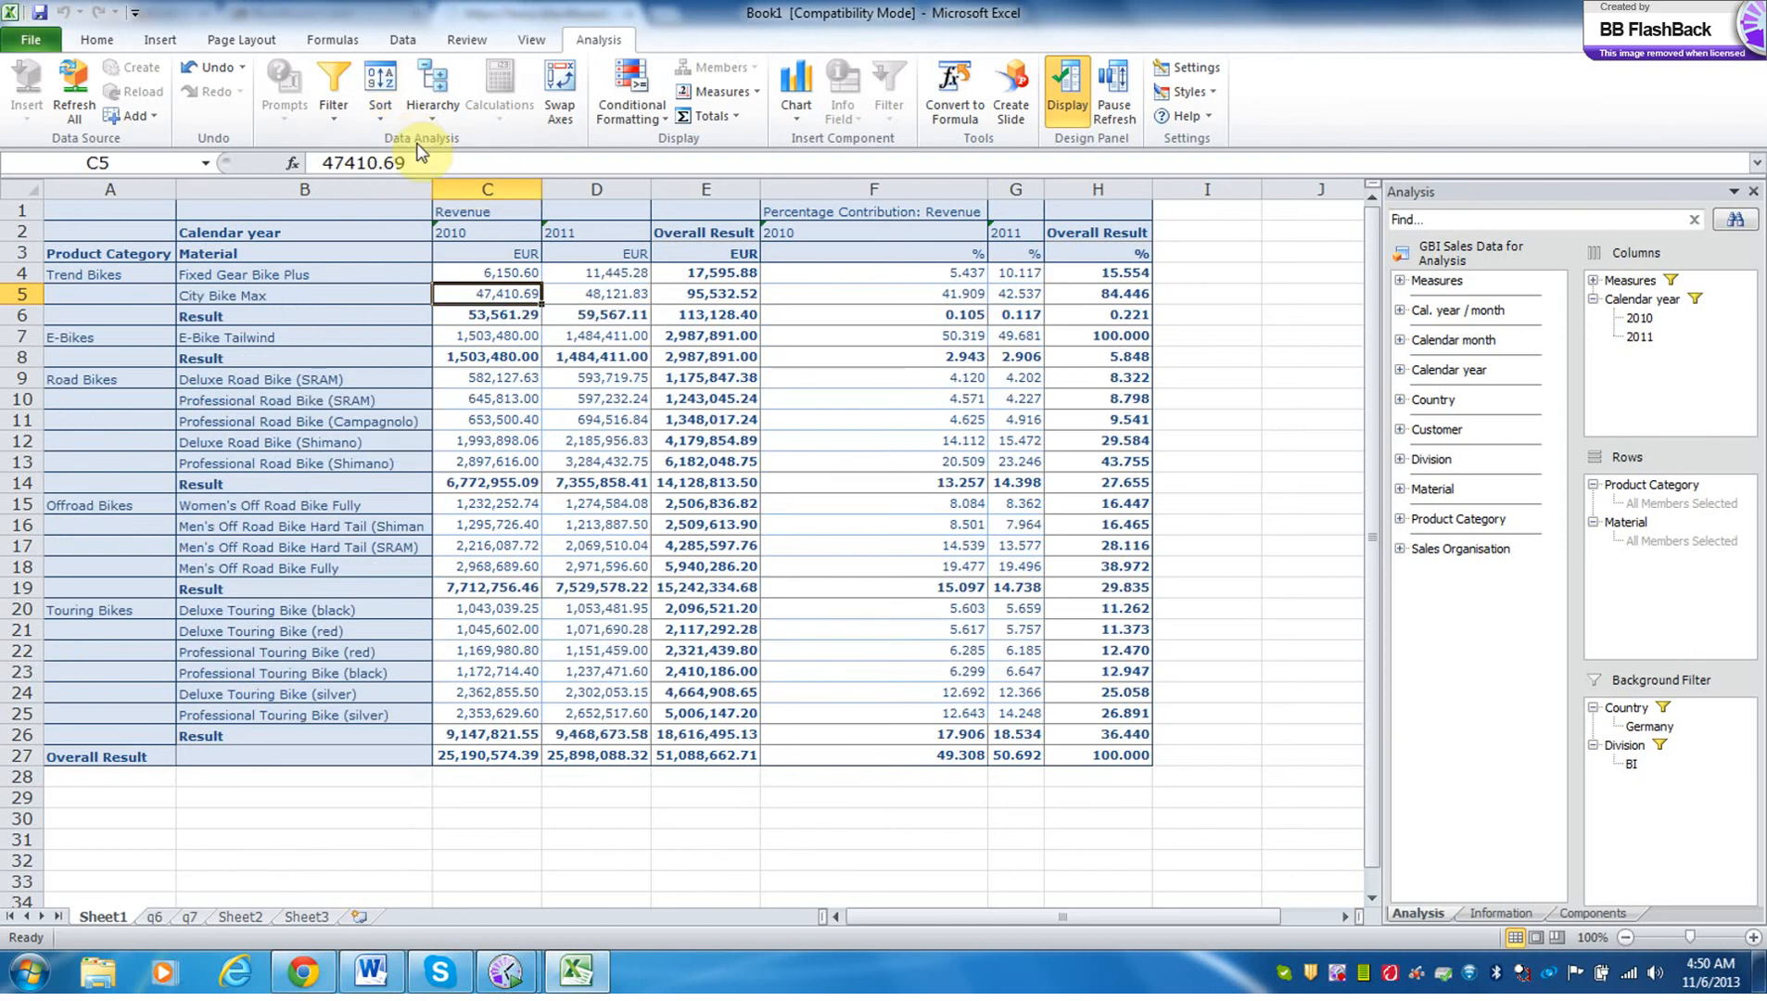
pyautogui.click(385, 115)
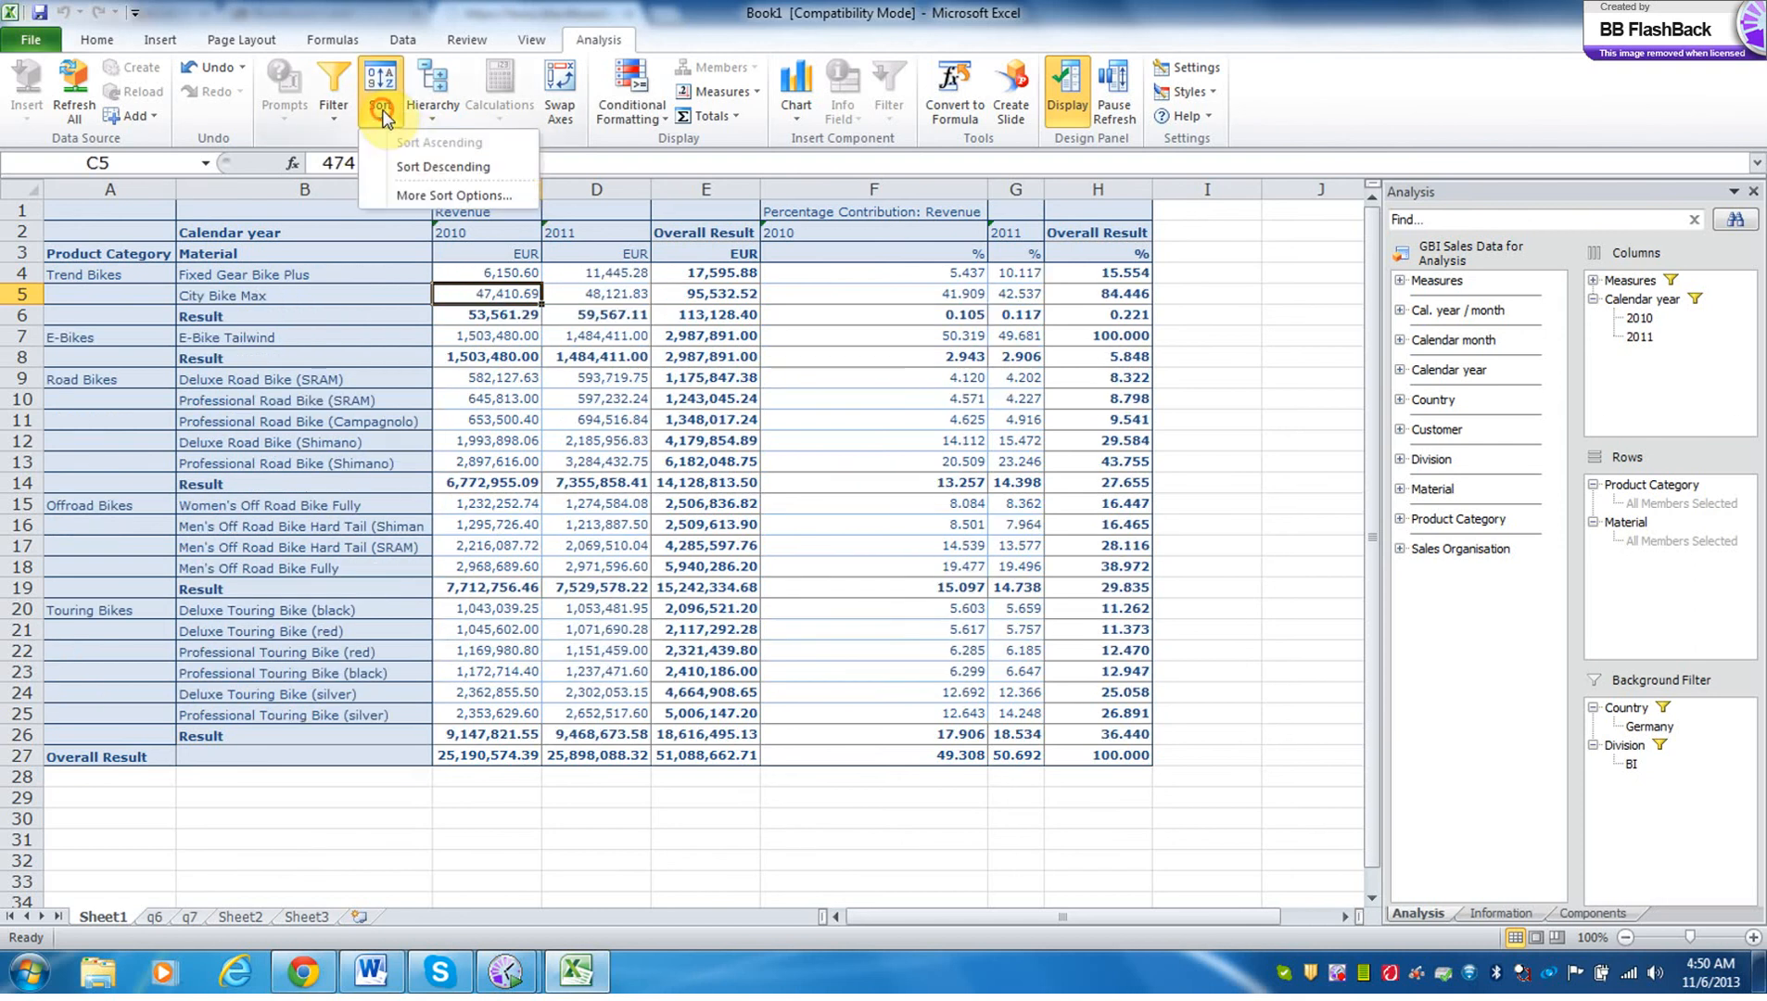
pyautogui.click(406, 165)
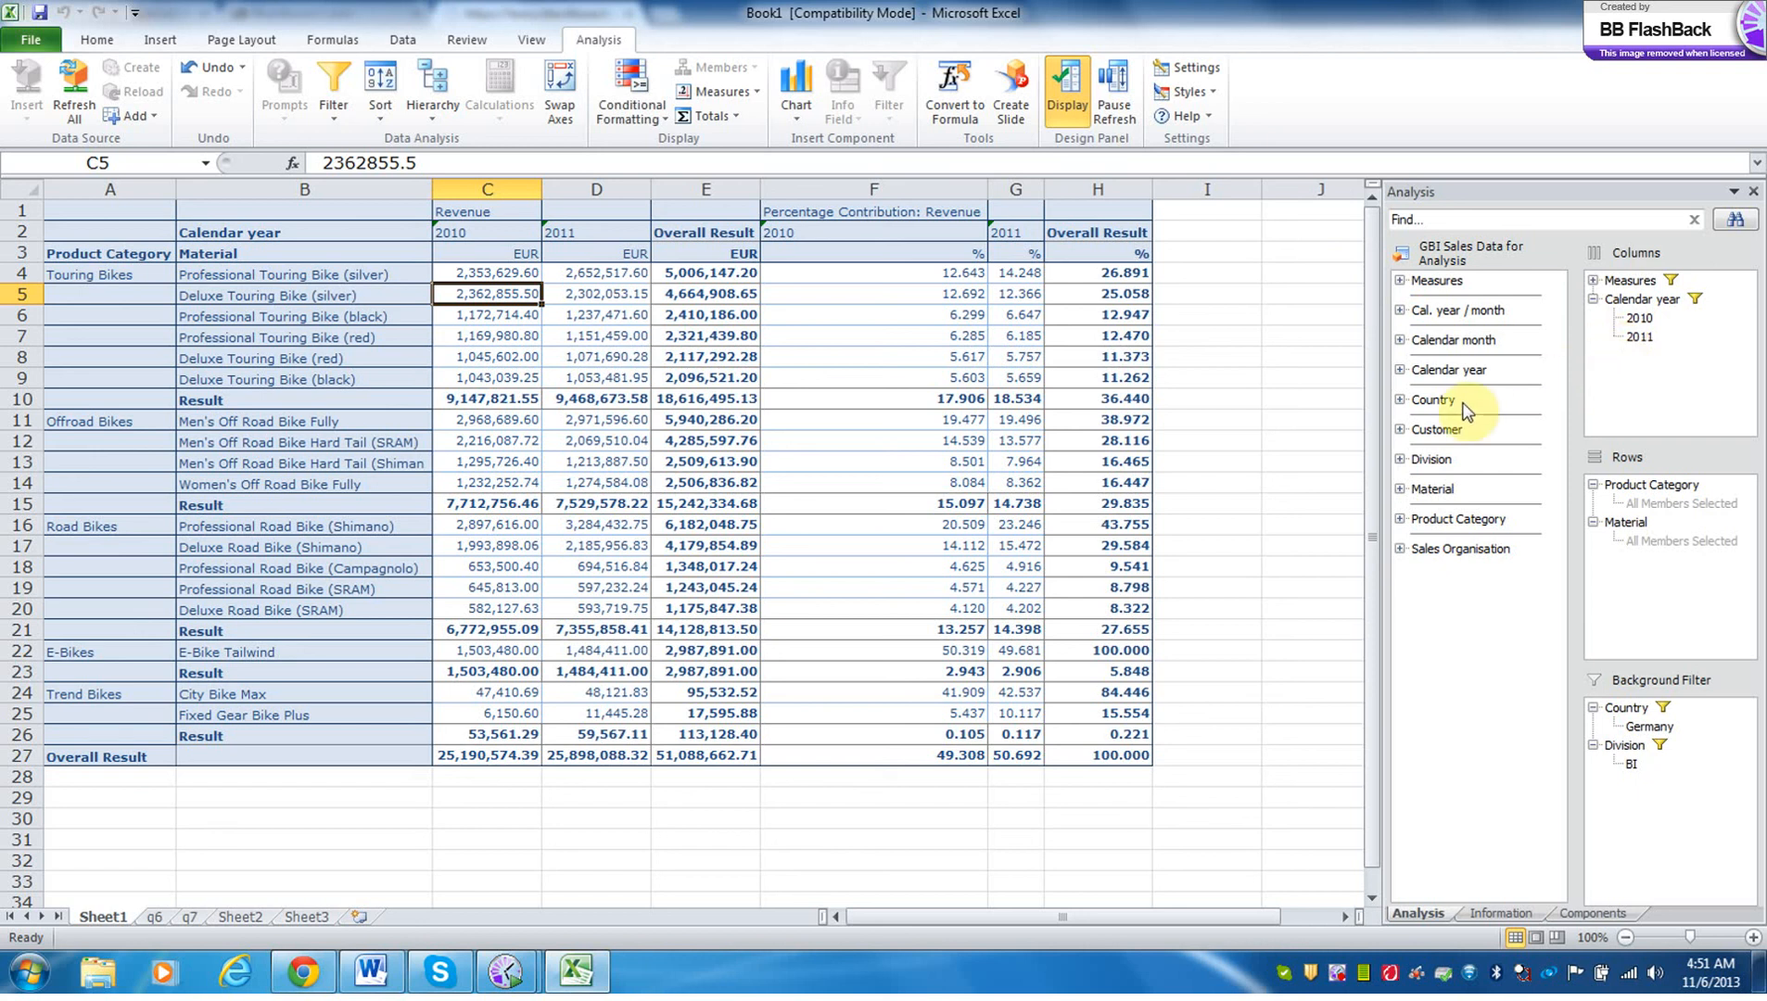
# Add Cal. year / month to the crosstab columns beneath Calendar year.
pyautogui.click(1459, 313)
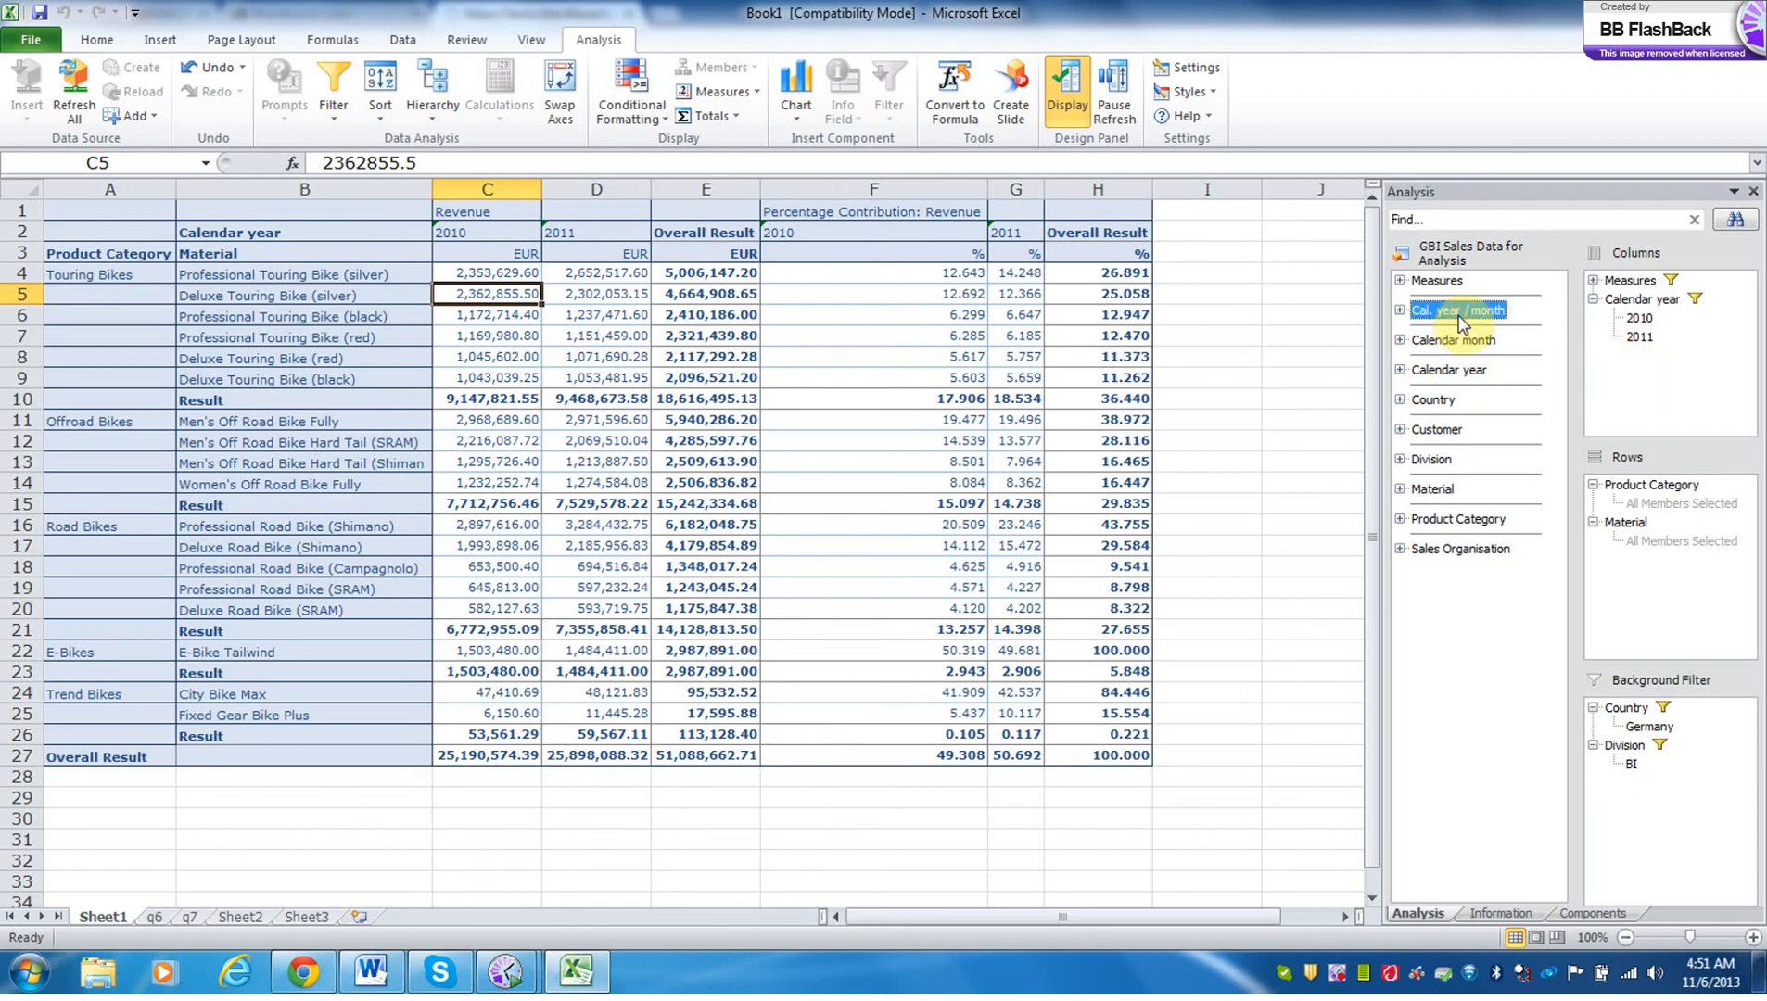
pyautogui.moveTo(1459, 323); pyautogui.dragTo(1660, 306)
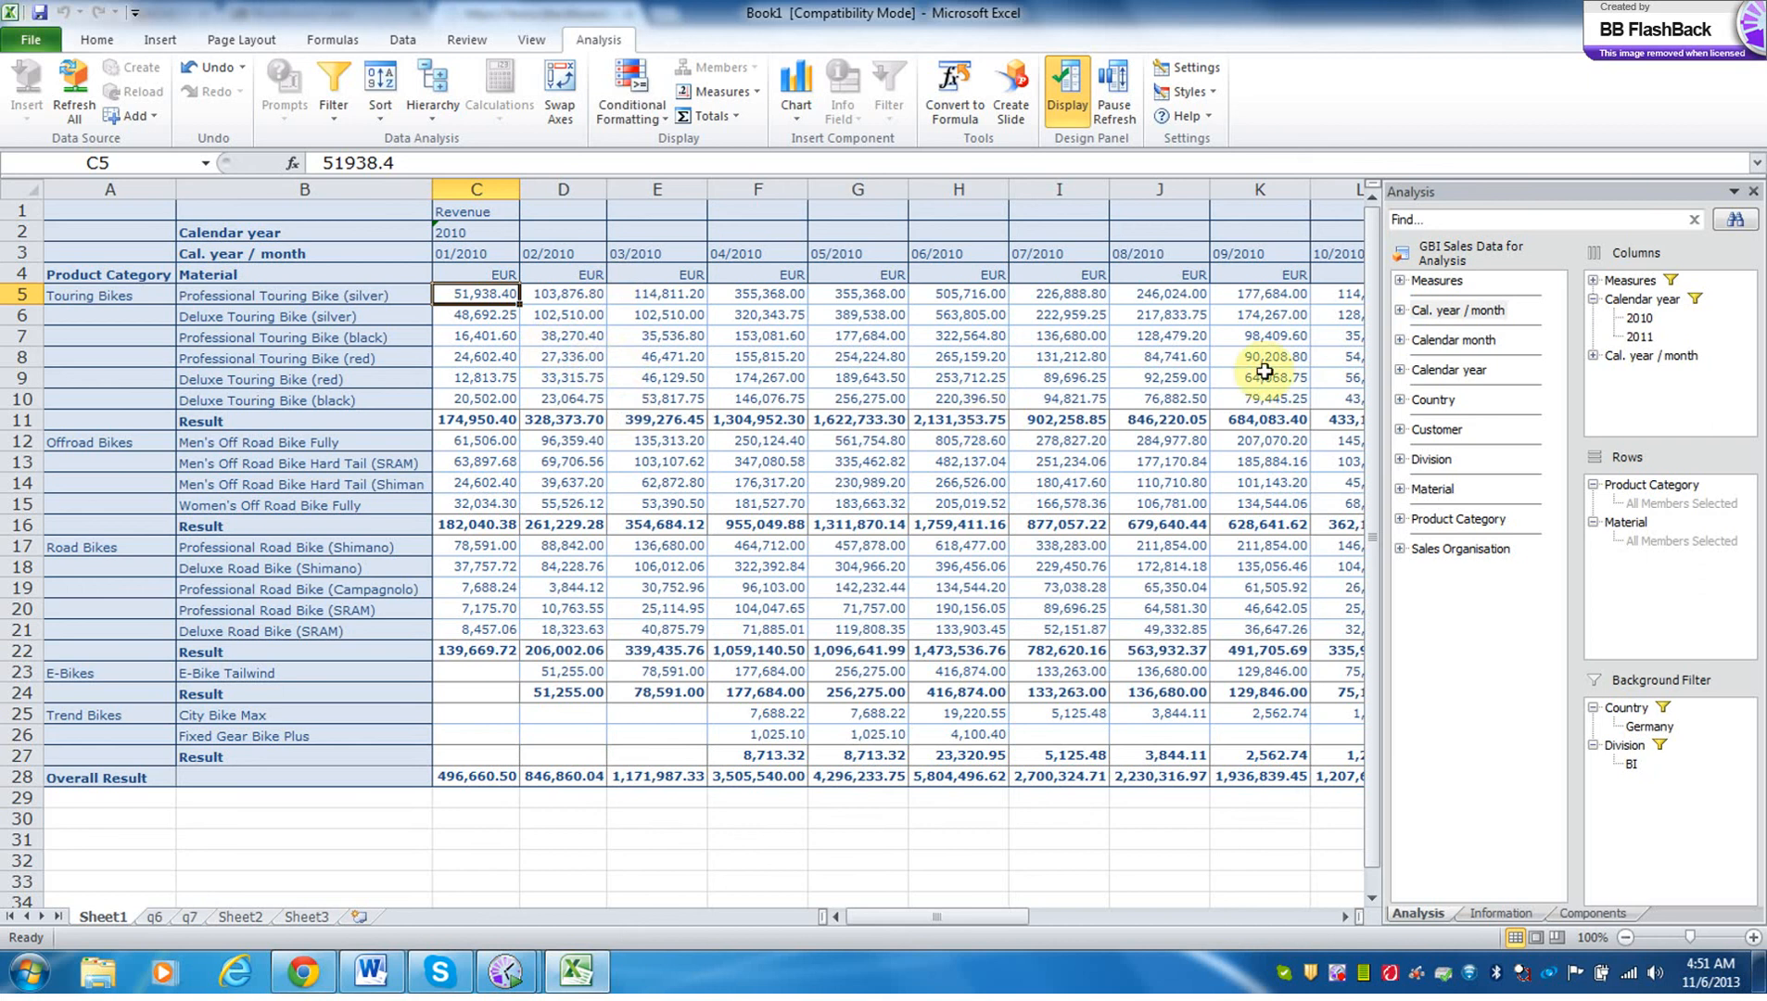
# Remove the Revenue measure from the columns and Product Category from the rows, keeping Percentage Contribution by Material.
pyautogui.click(1593, 282)
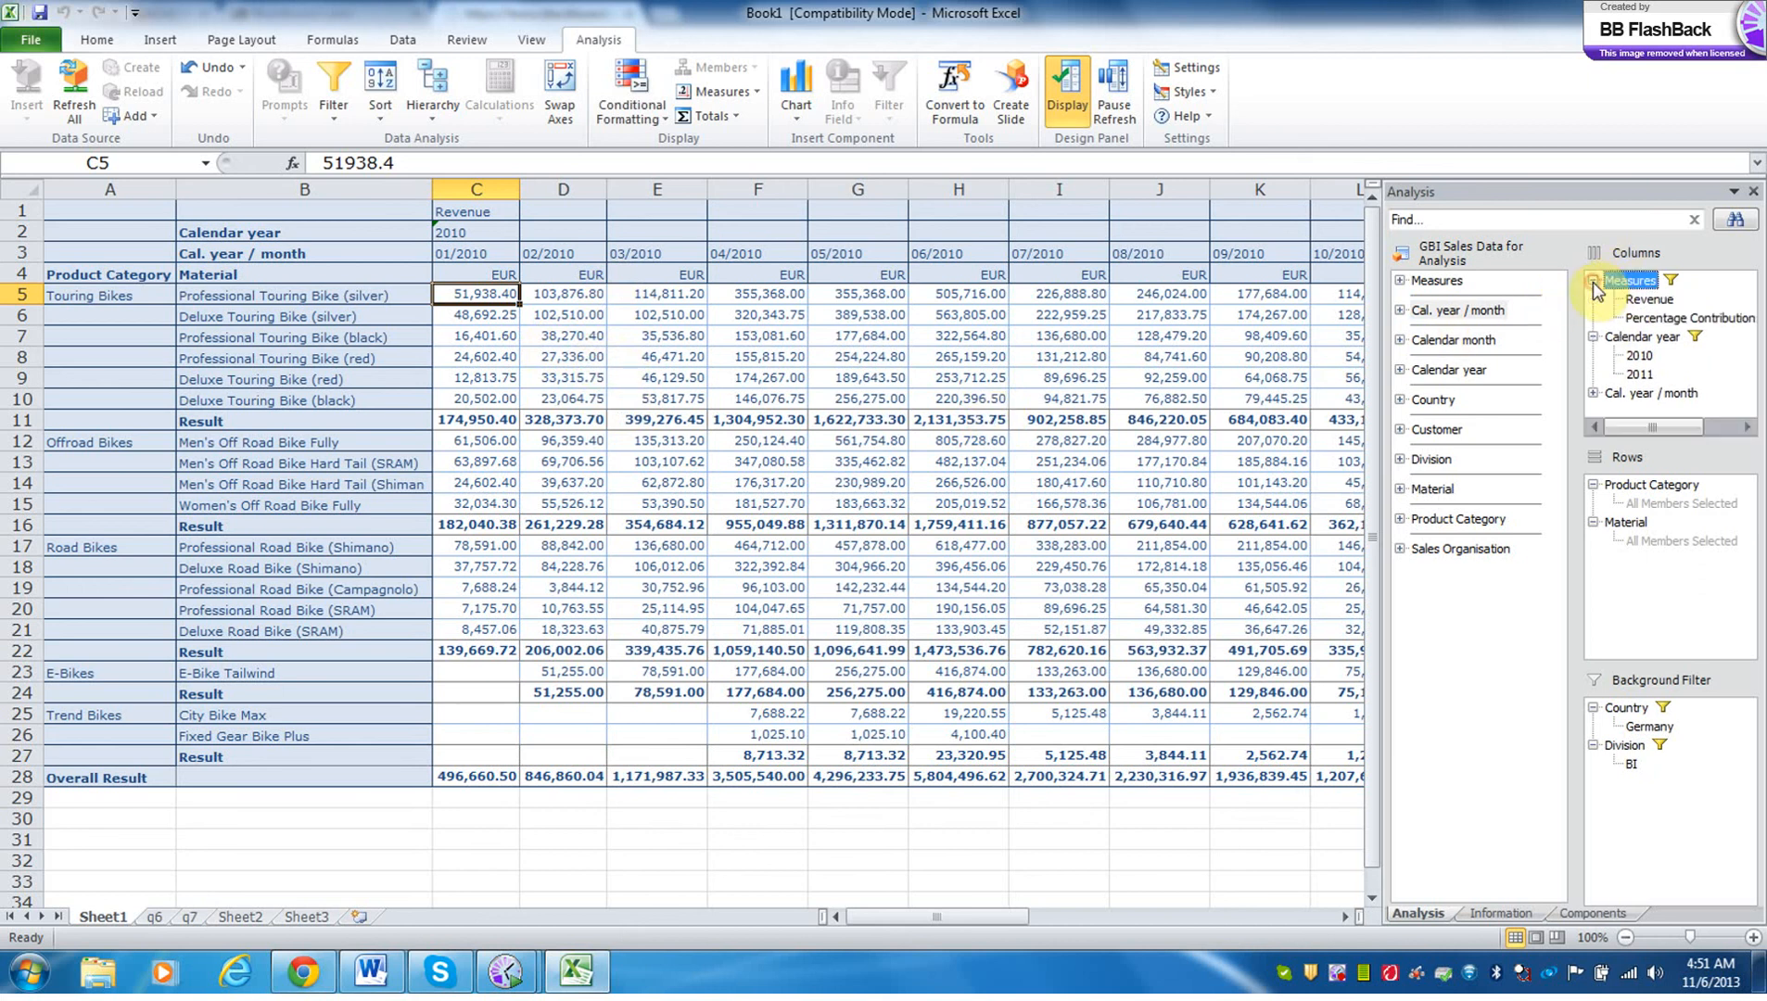
pyautogui.click(1643, 304)
pyautogui.moveTo(1645, 304); pyautogui.dragTo(1517, 330)
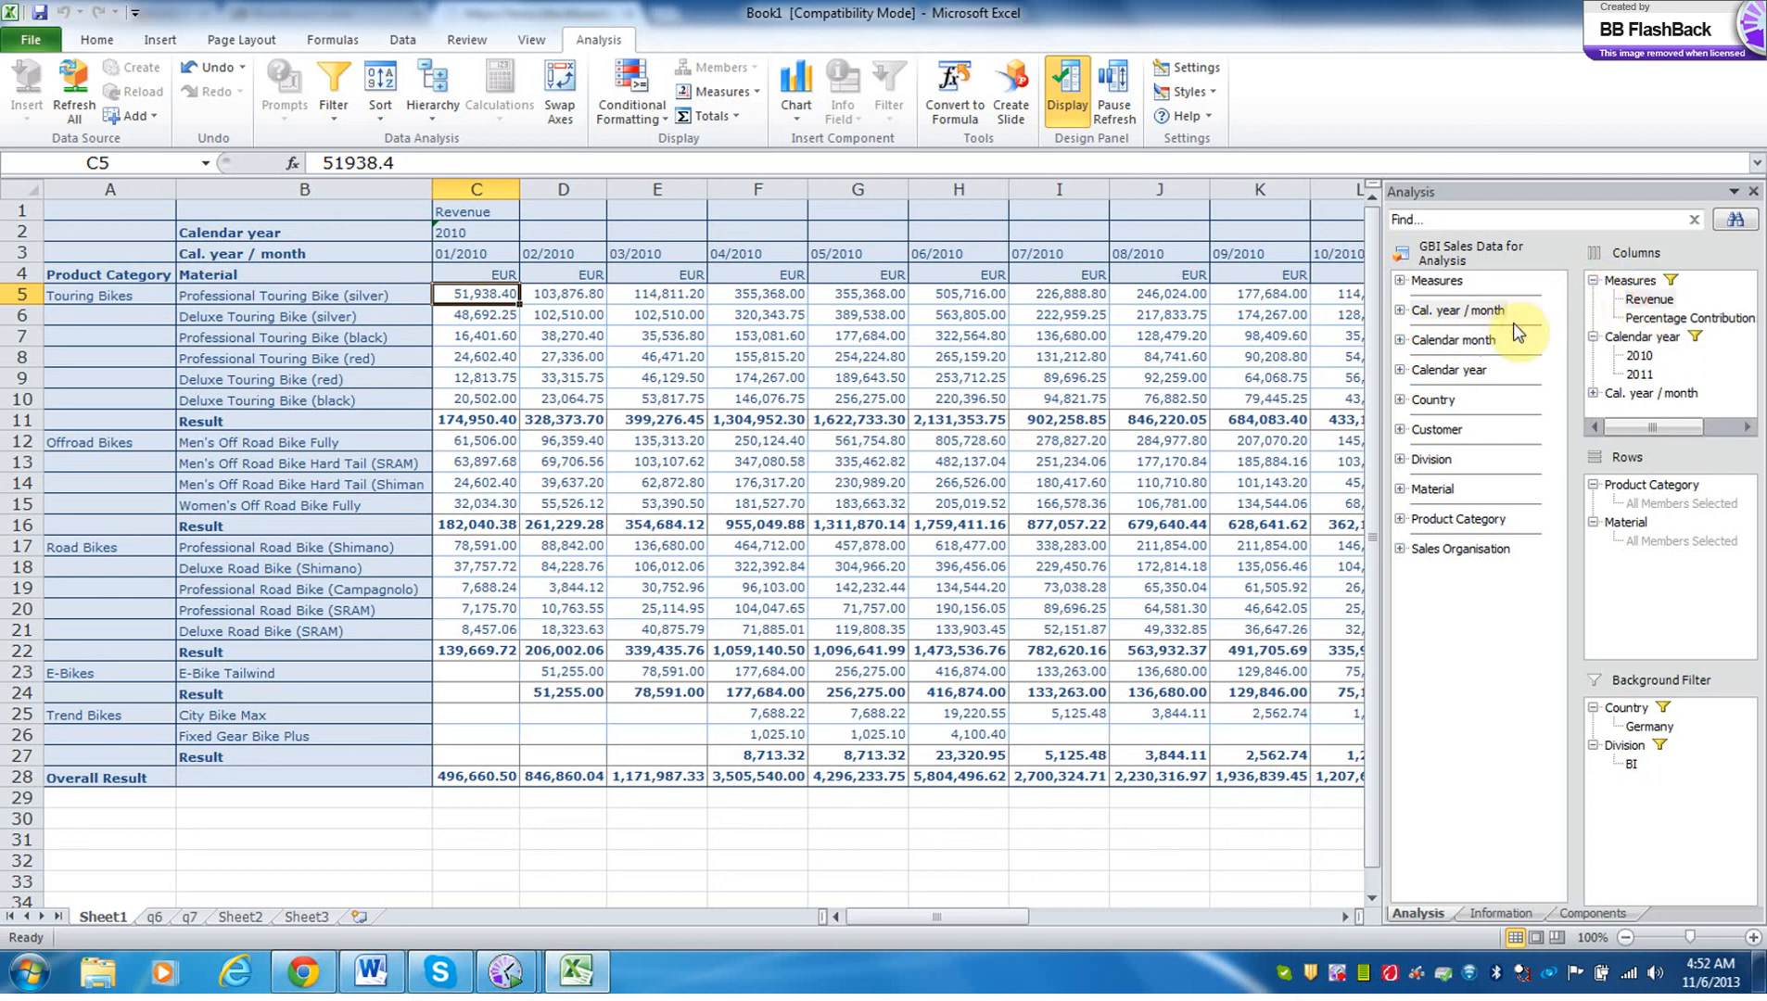
pyautogui.click(1655, 308)
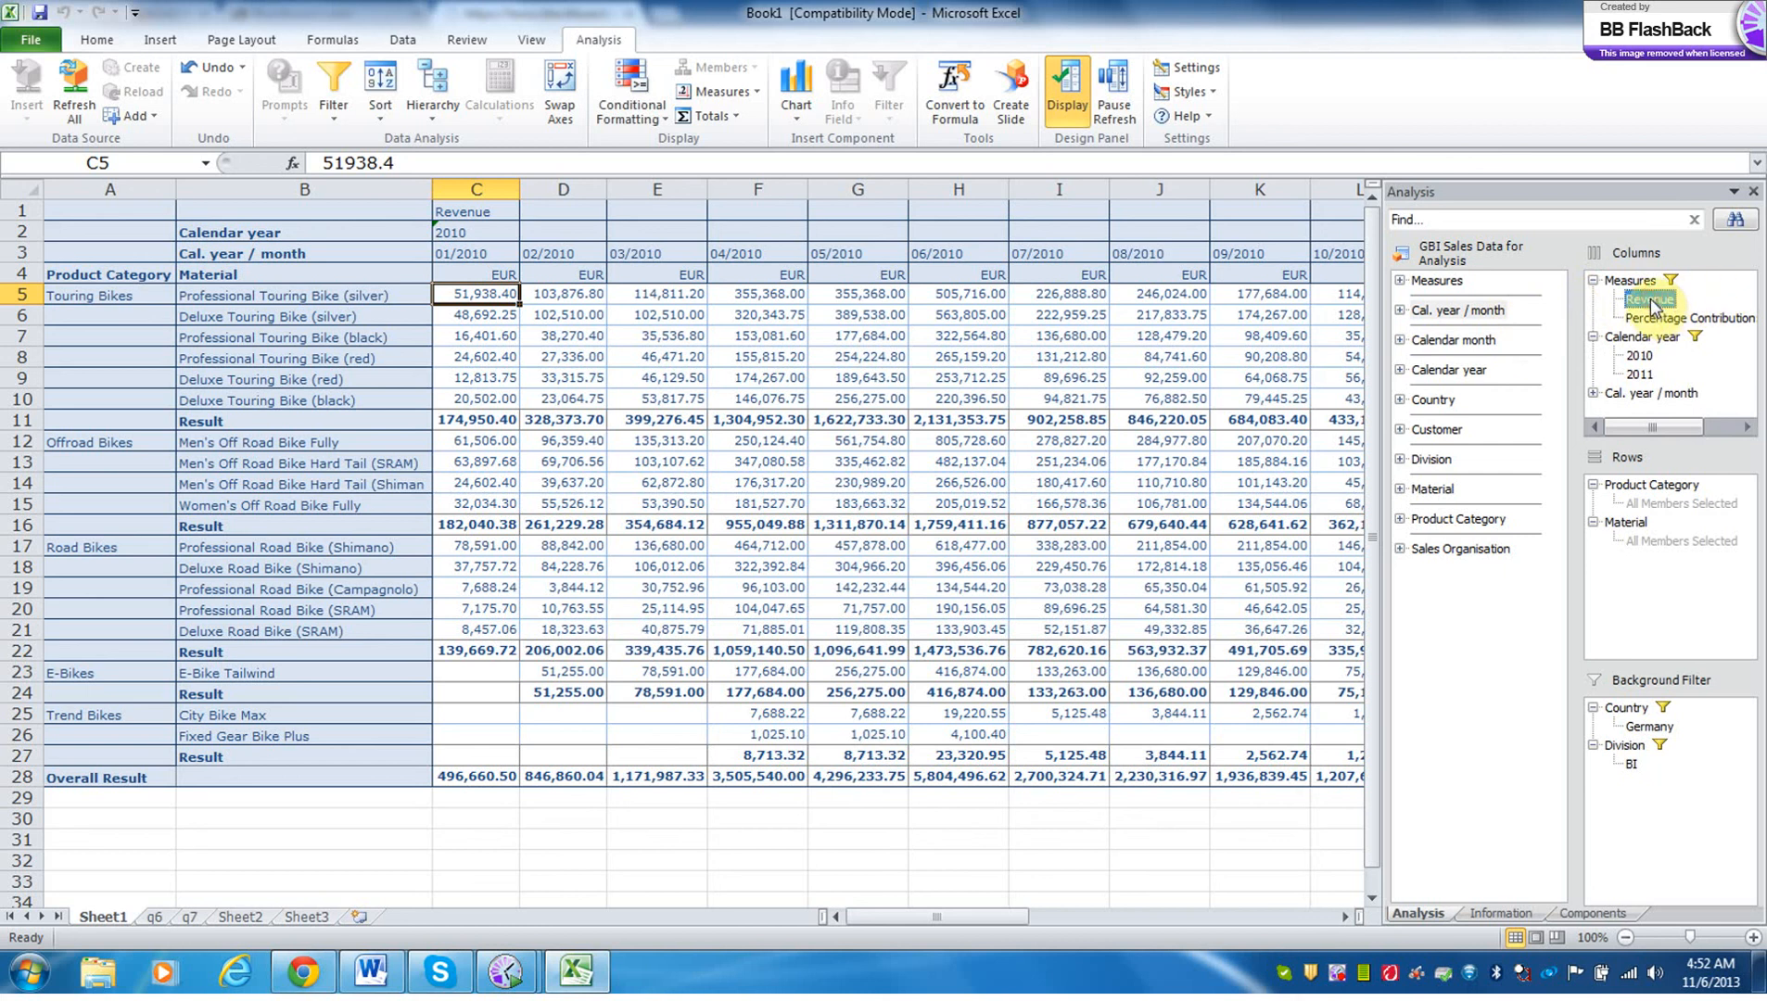
pyautogui.rightClick(1654, 306)
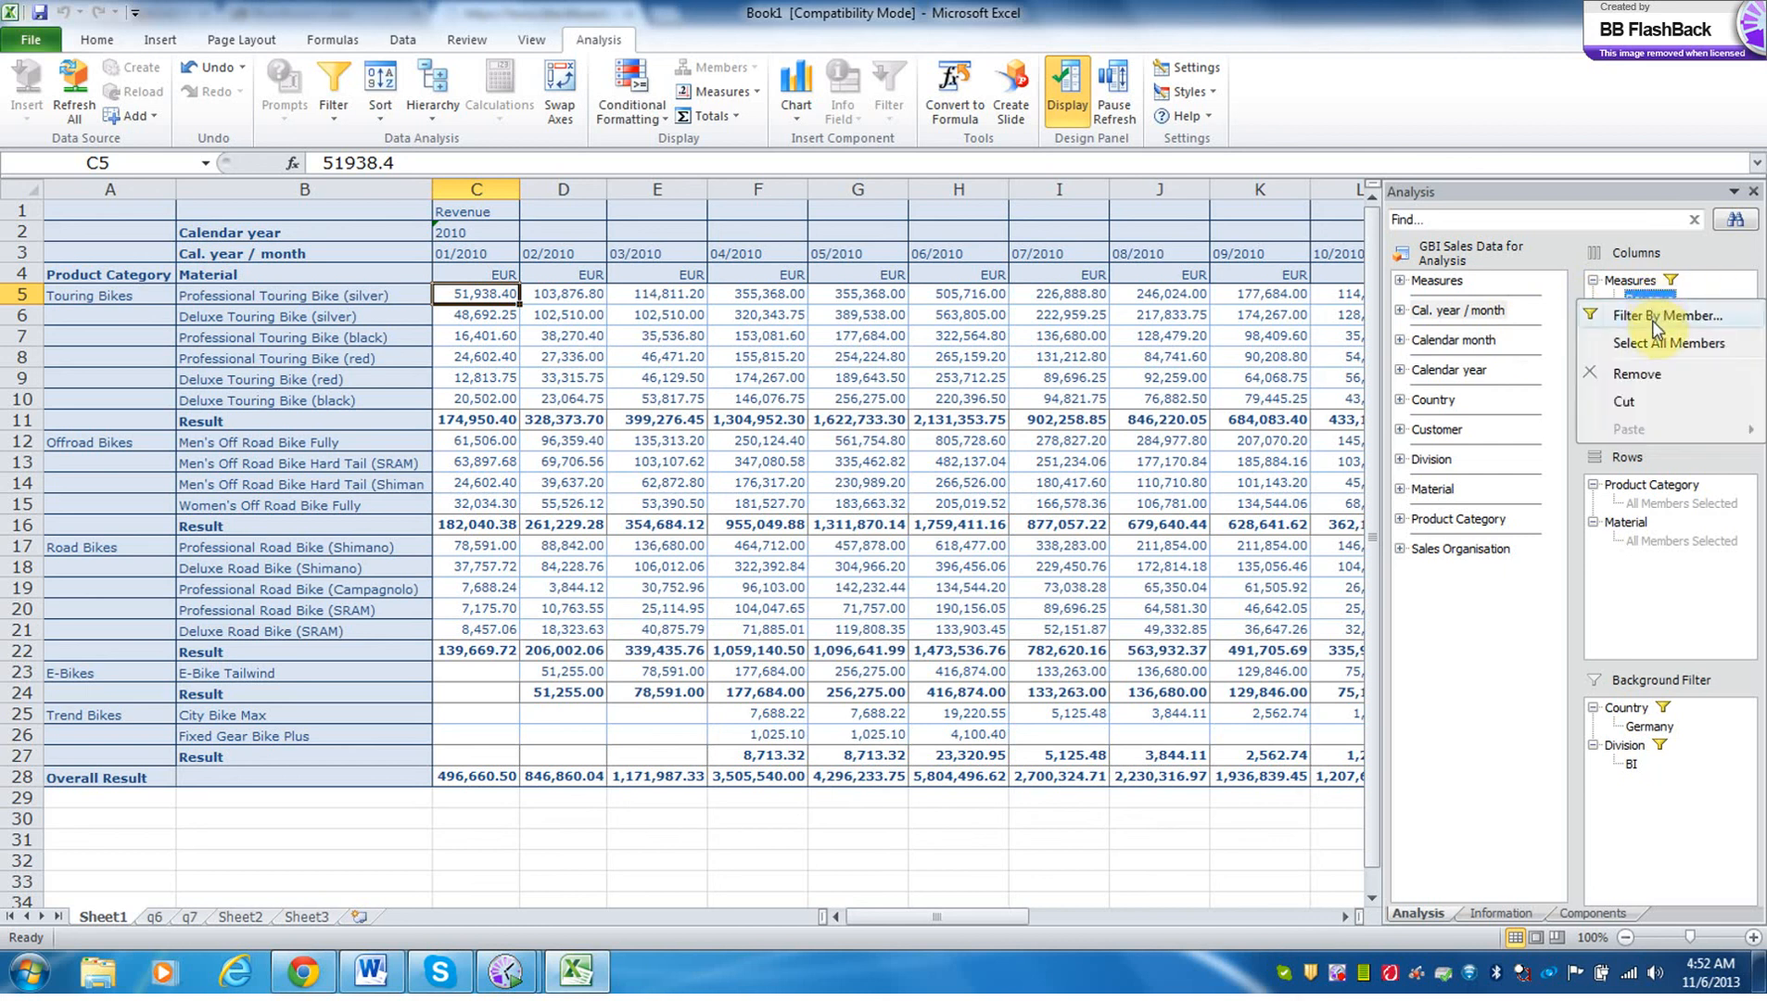
pyautogui.click(1688, 281)
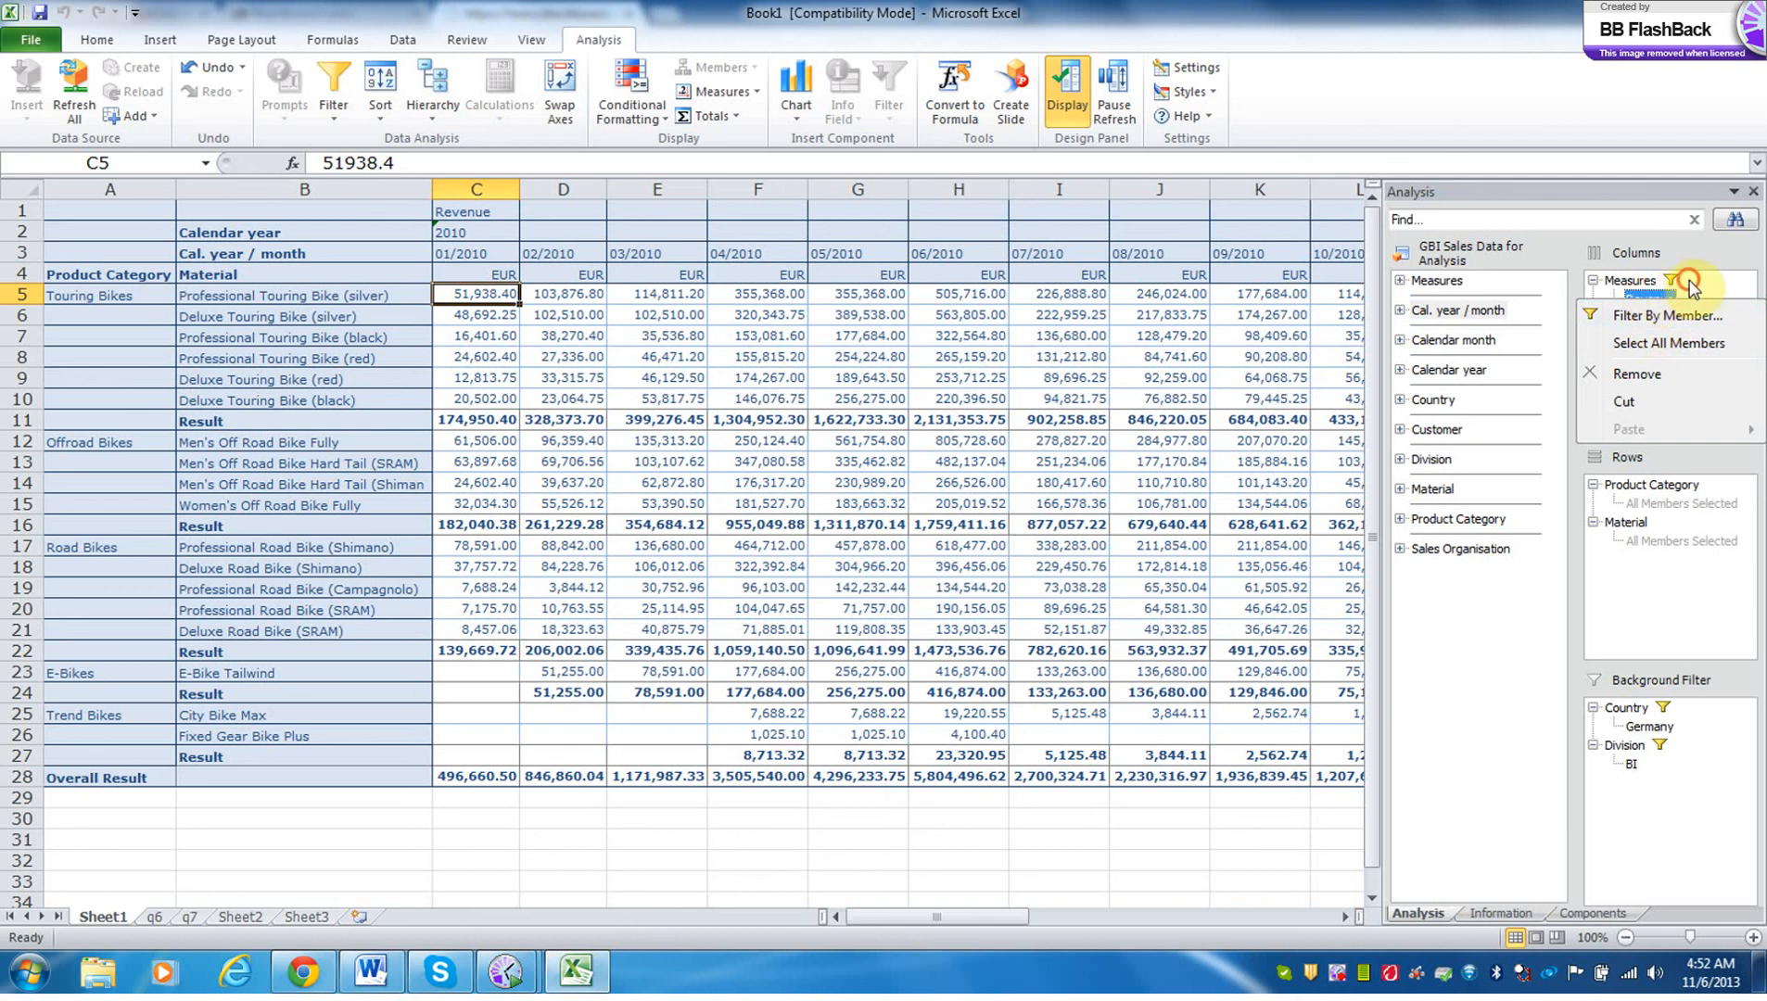
pyautogui.moveTo(1647, 298); pyautogui.dragTo(1543, 432)
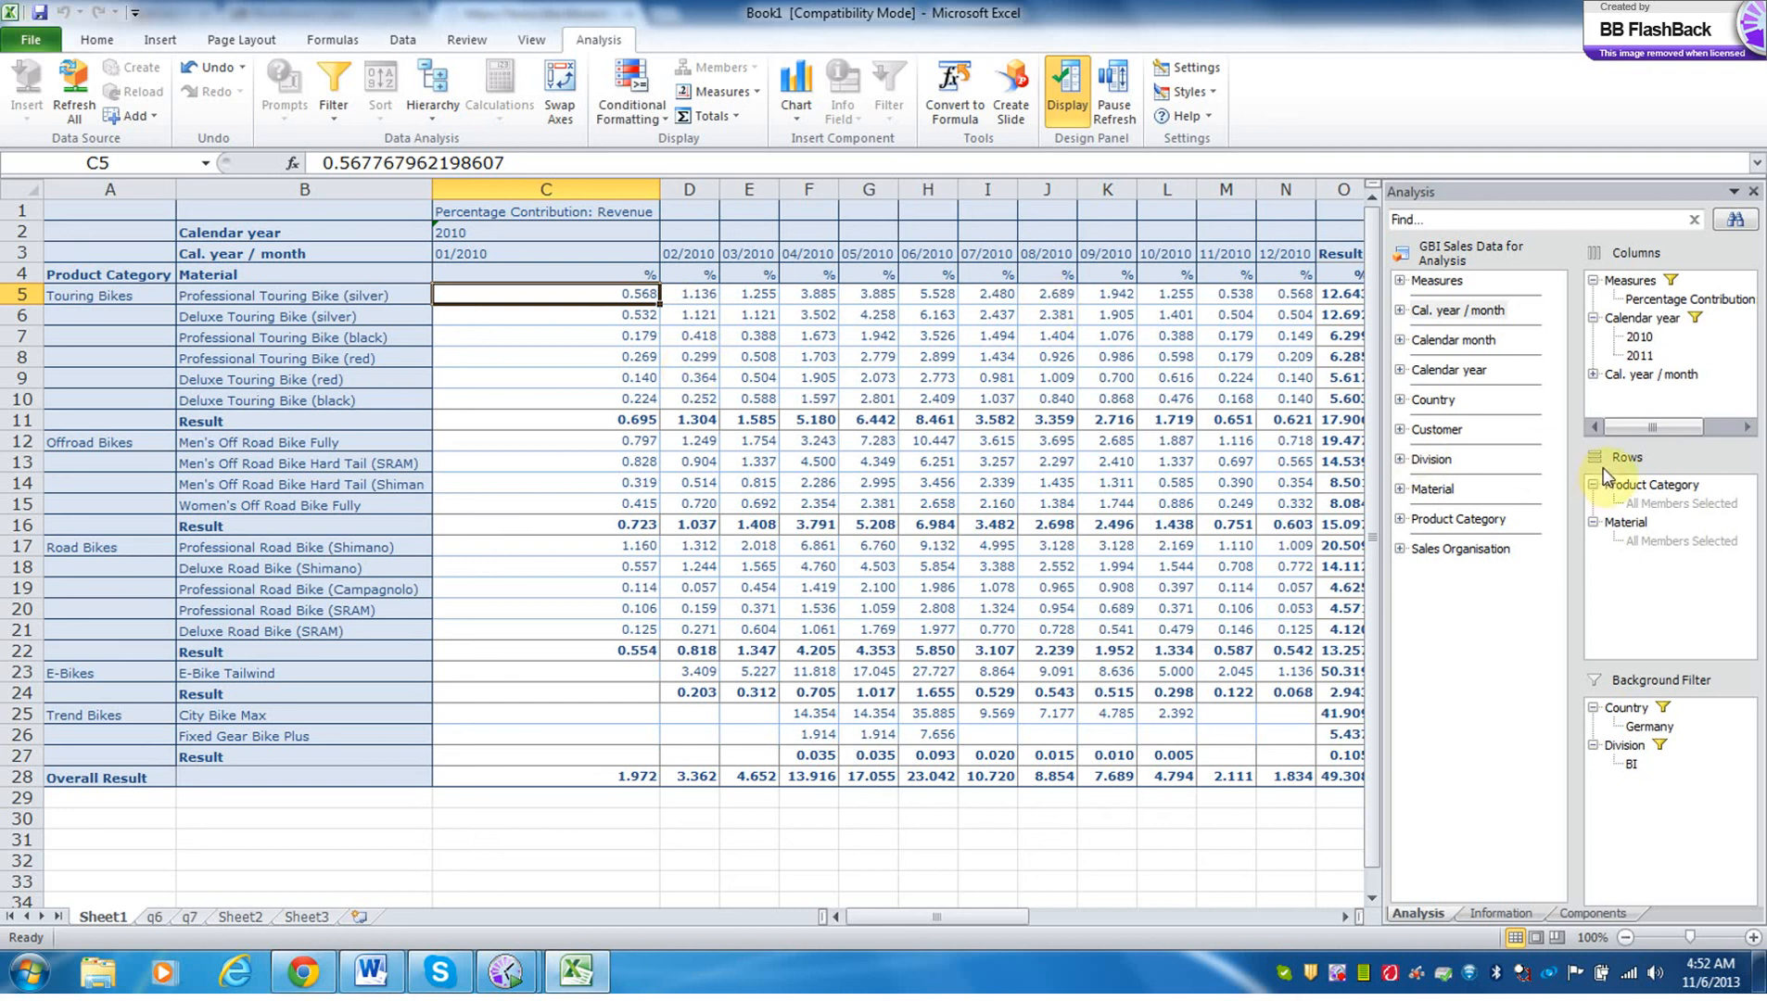
pyautogui.moveTo(1612, 480); pyautogui.dragTo(1425, 549)
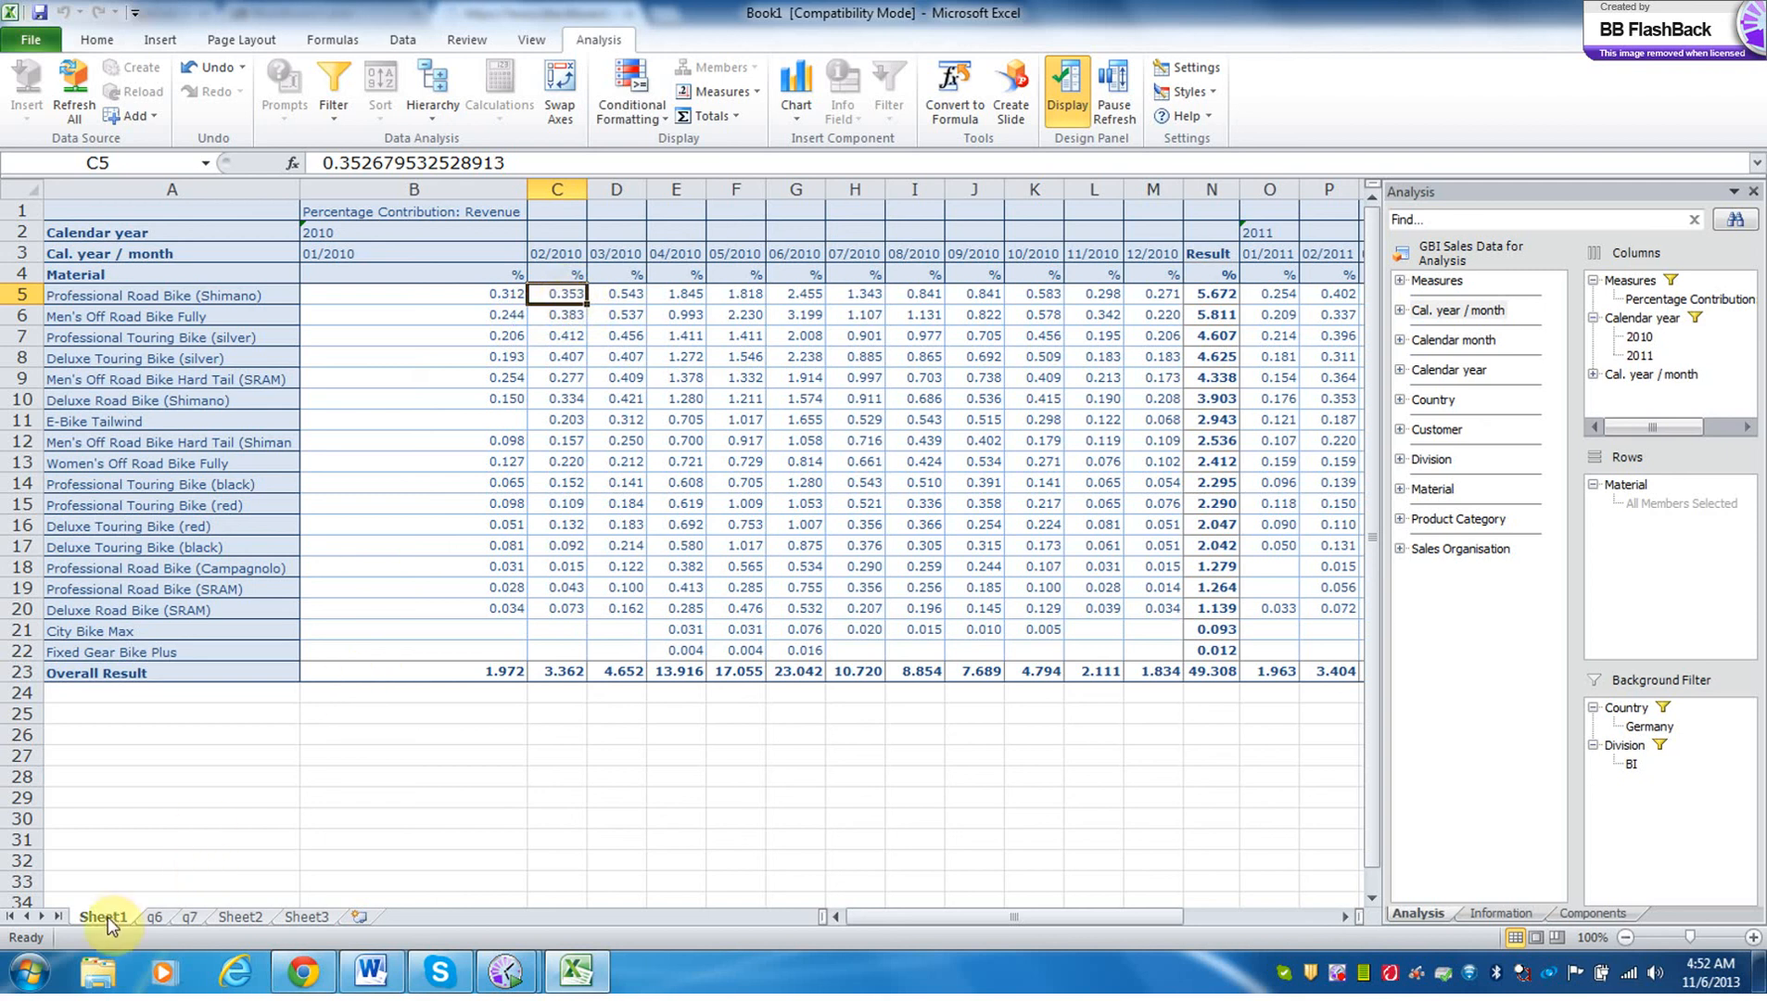
# Move Sheet1 behind the q7 sheet and rename it q8.
pyautogui.moveTo(108, 917); pyautogui.dragTo(236, 912)
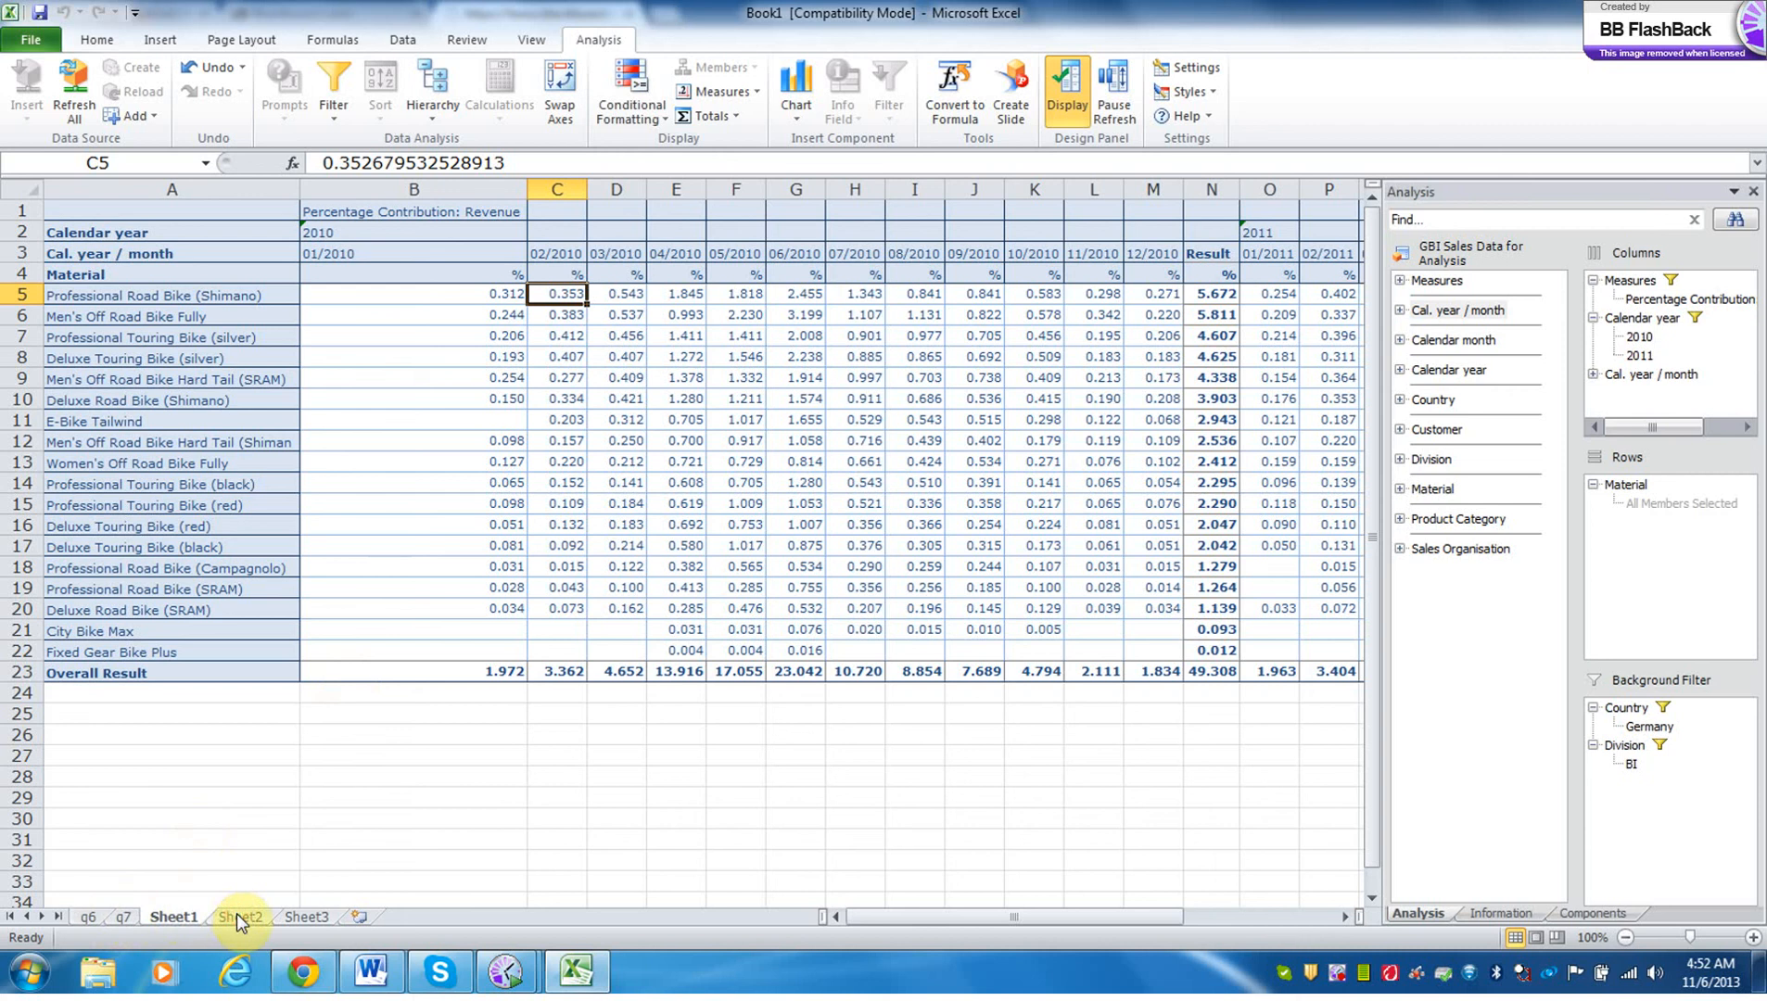
pyautogui.doubleClick(186, 918)
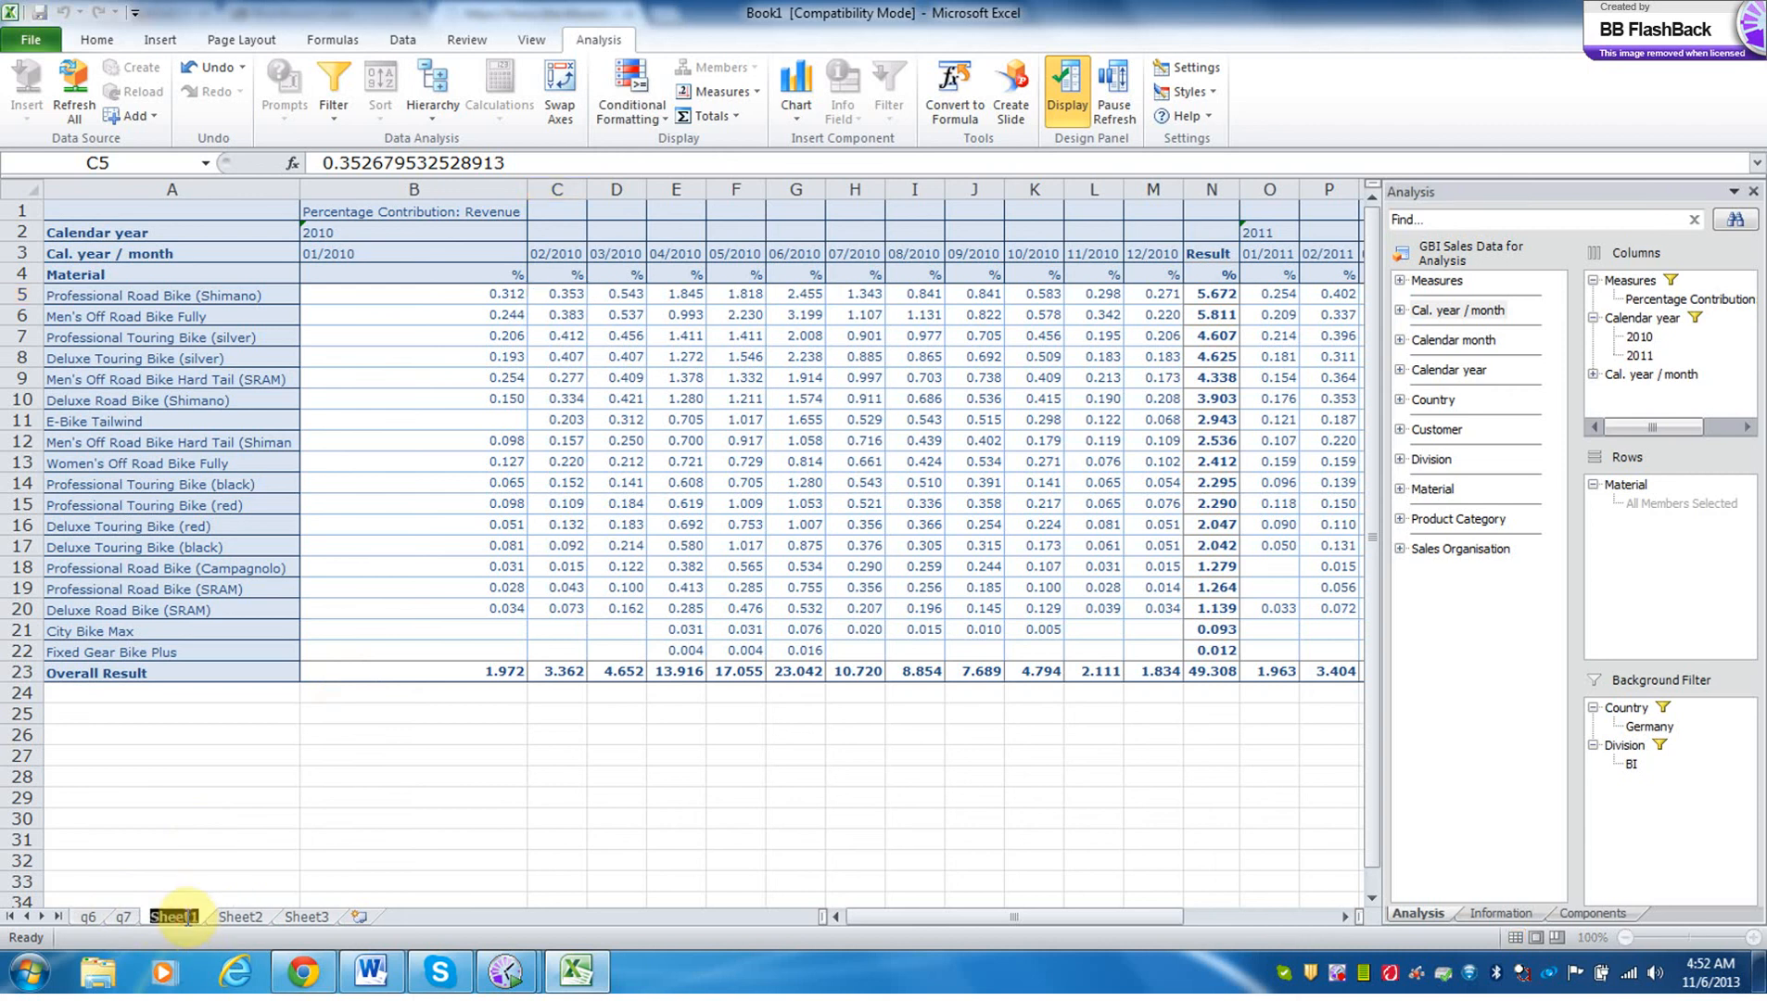
pyautogui.write('q8')
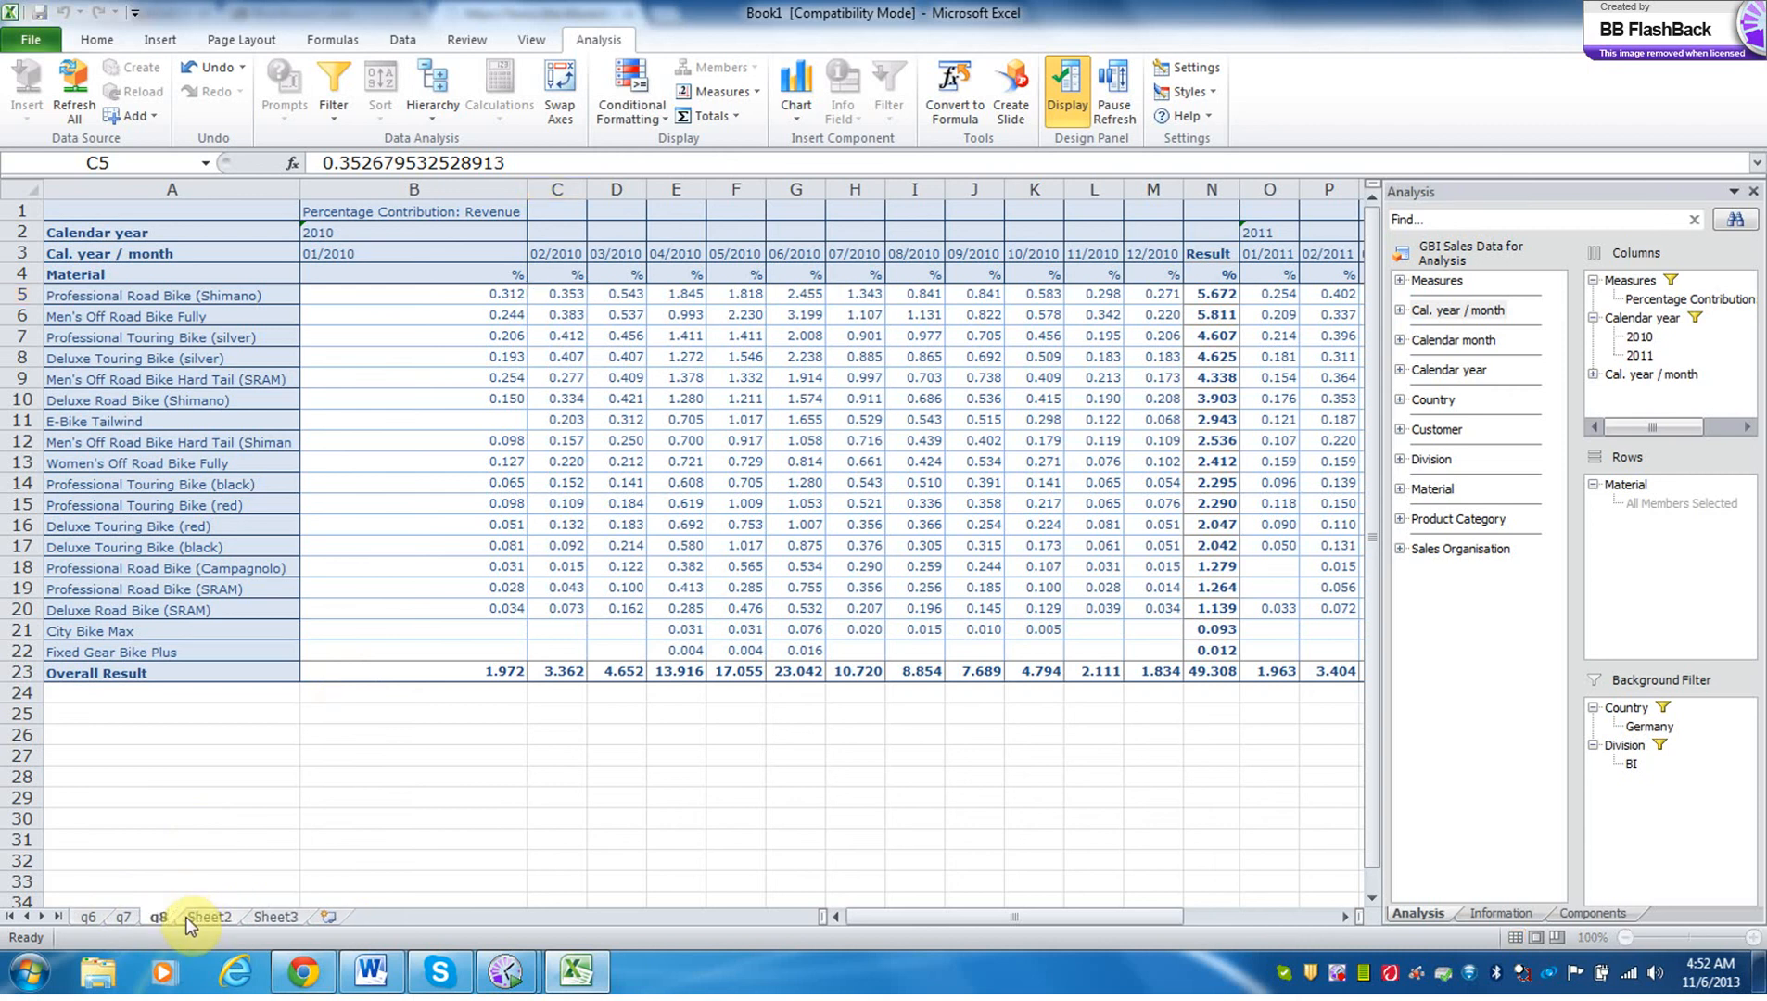
pyautogui.press('Return')
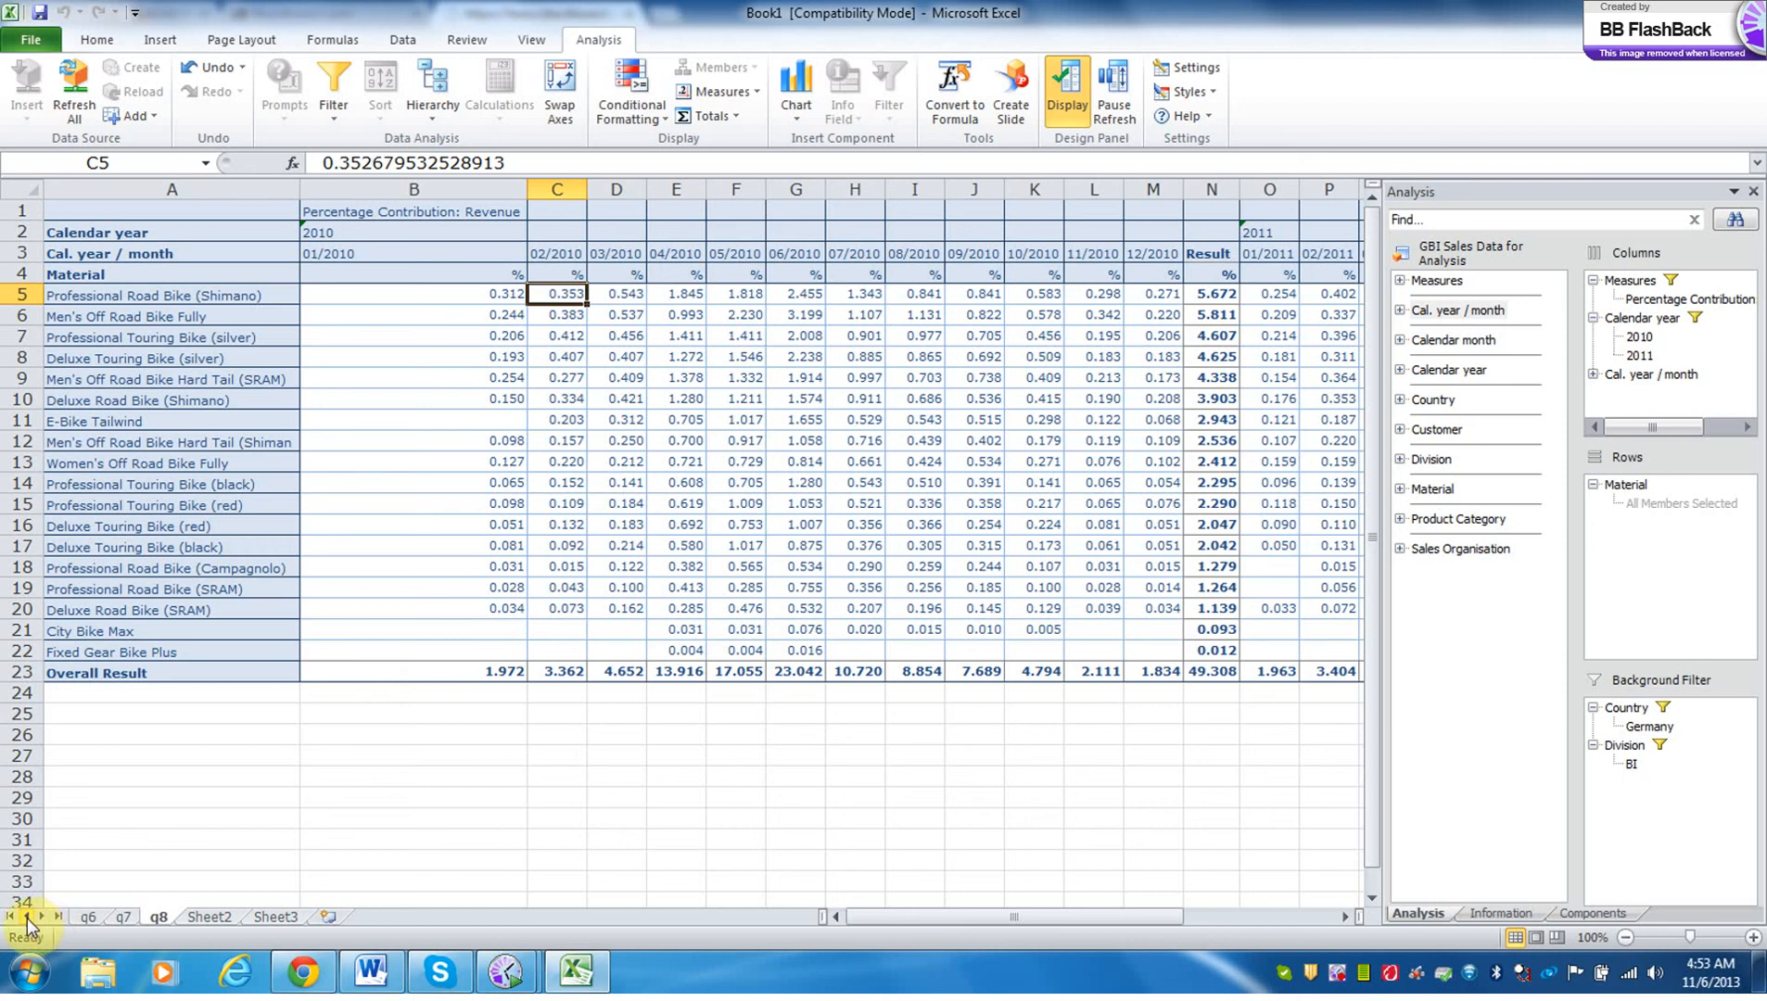
pyautogui.click(104, 912)
pyautogui.click(85, 917)
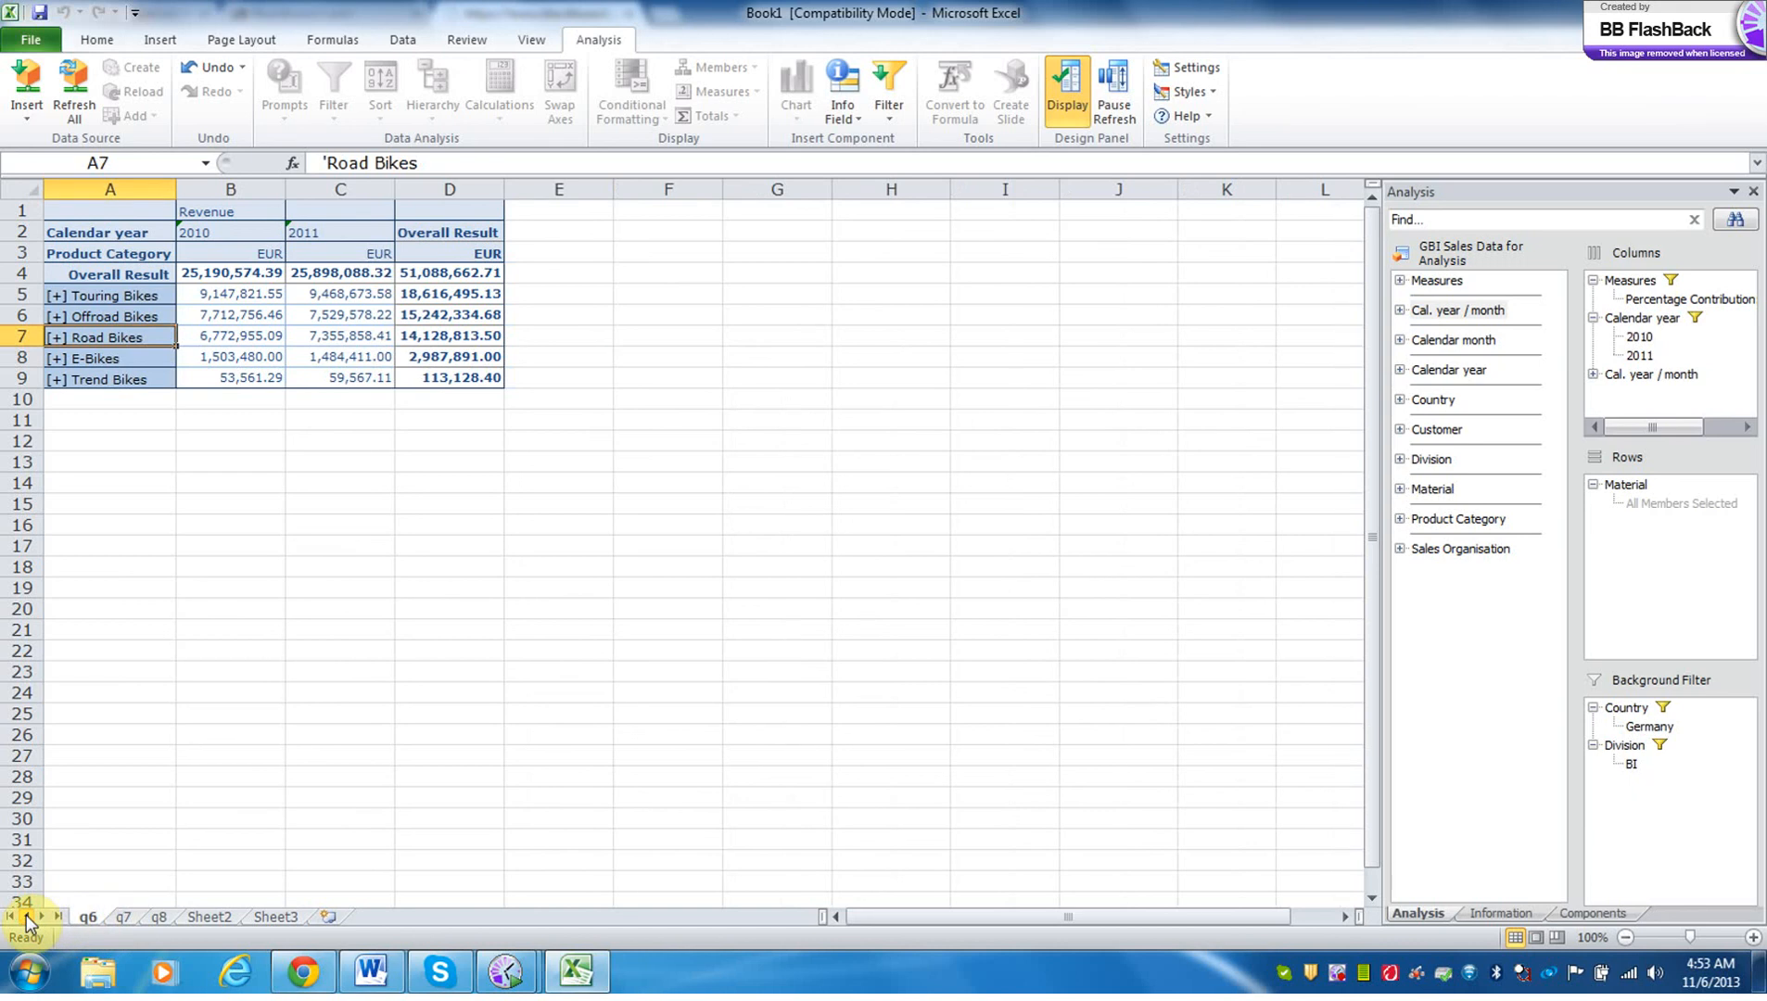
pyautogui.click(209, 918)
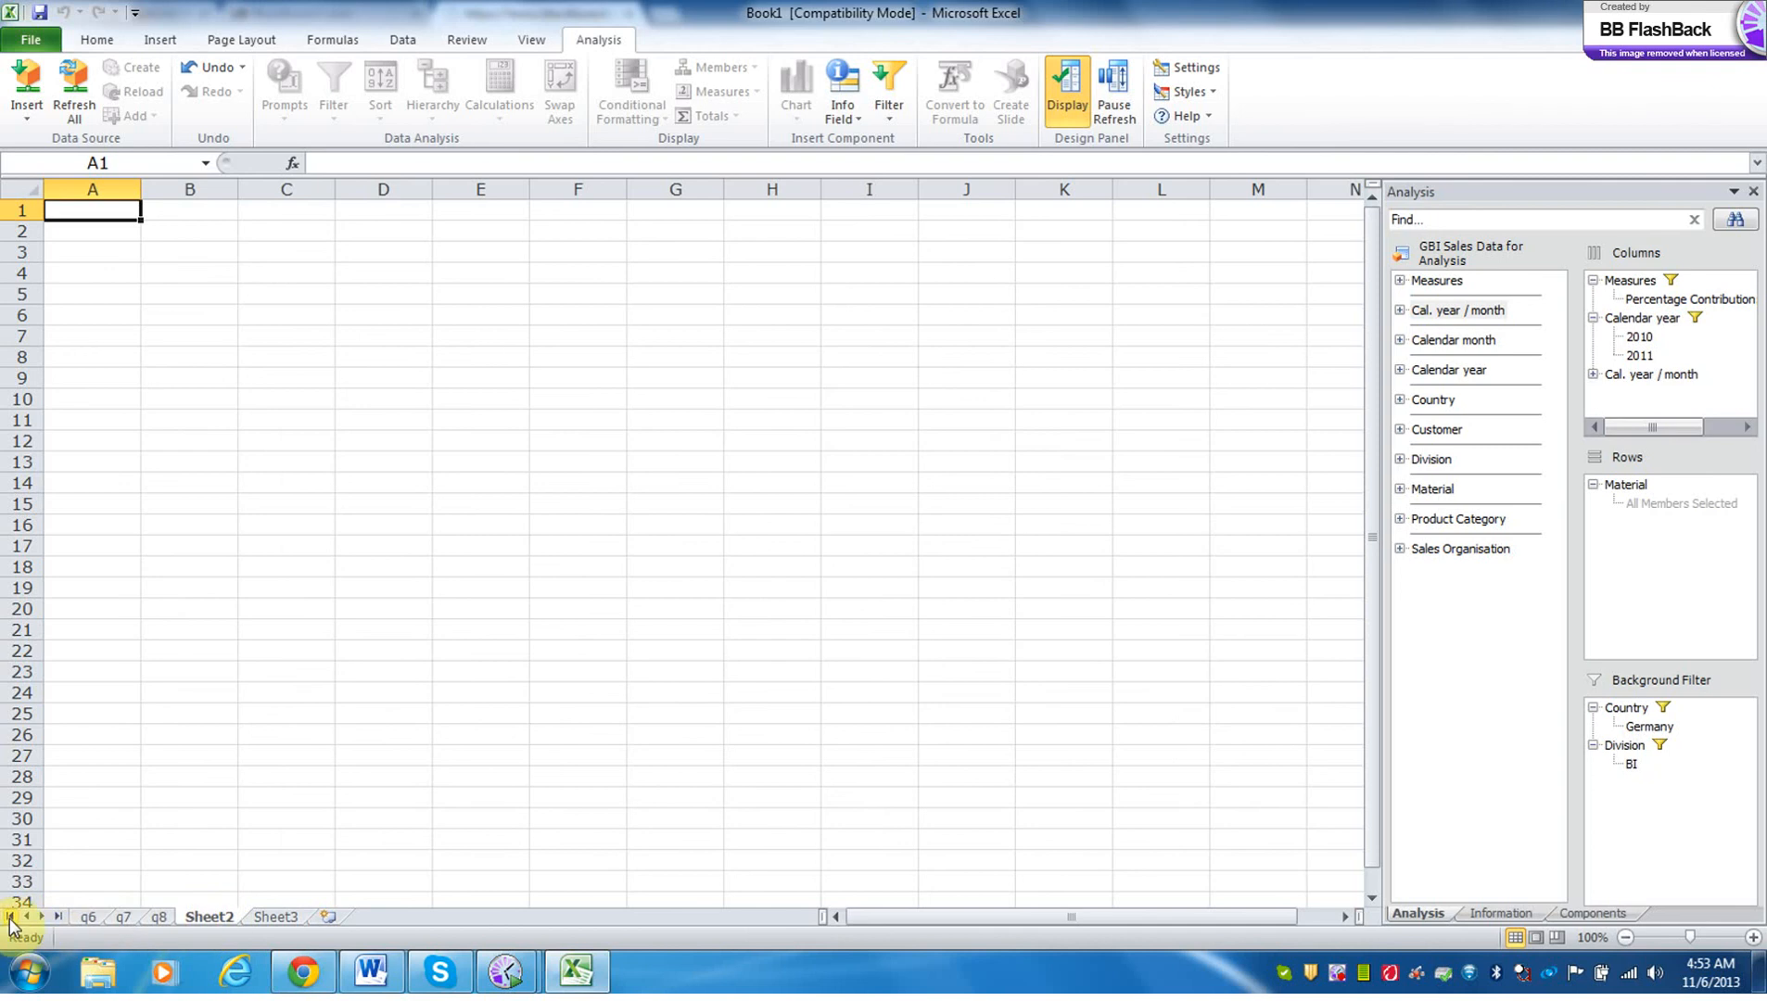
# Move the q8 sheet behind Sheet2 and place a copy of it after Sheet3.
pyautogui.click(158, 917)
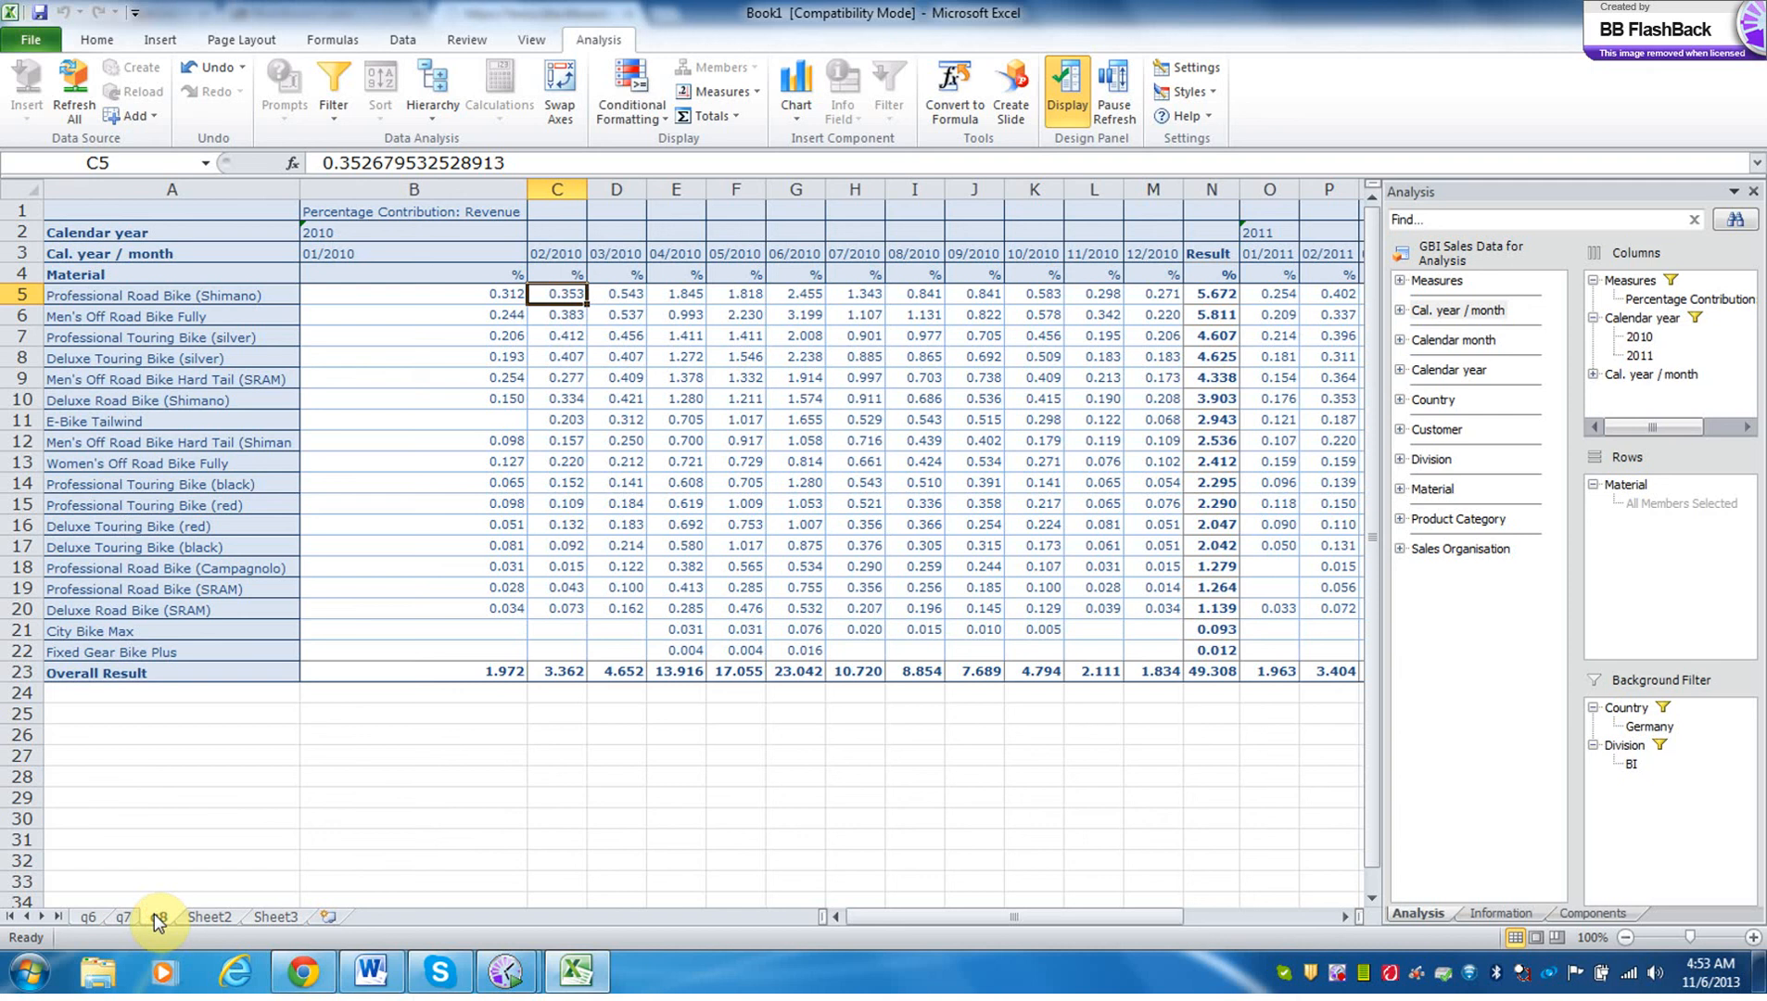
pyautogui.moveTo(153, 912); pyautogui.dragTo(236, 913)
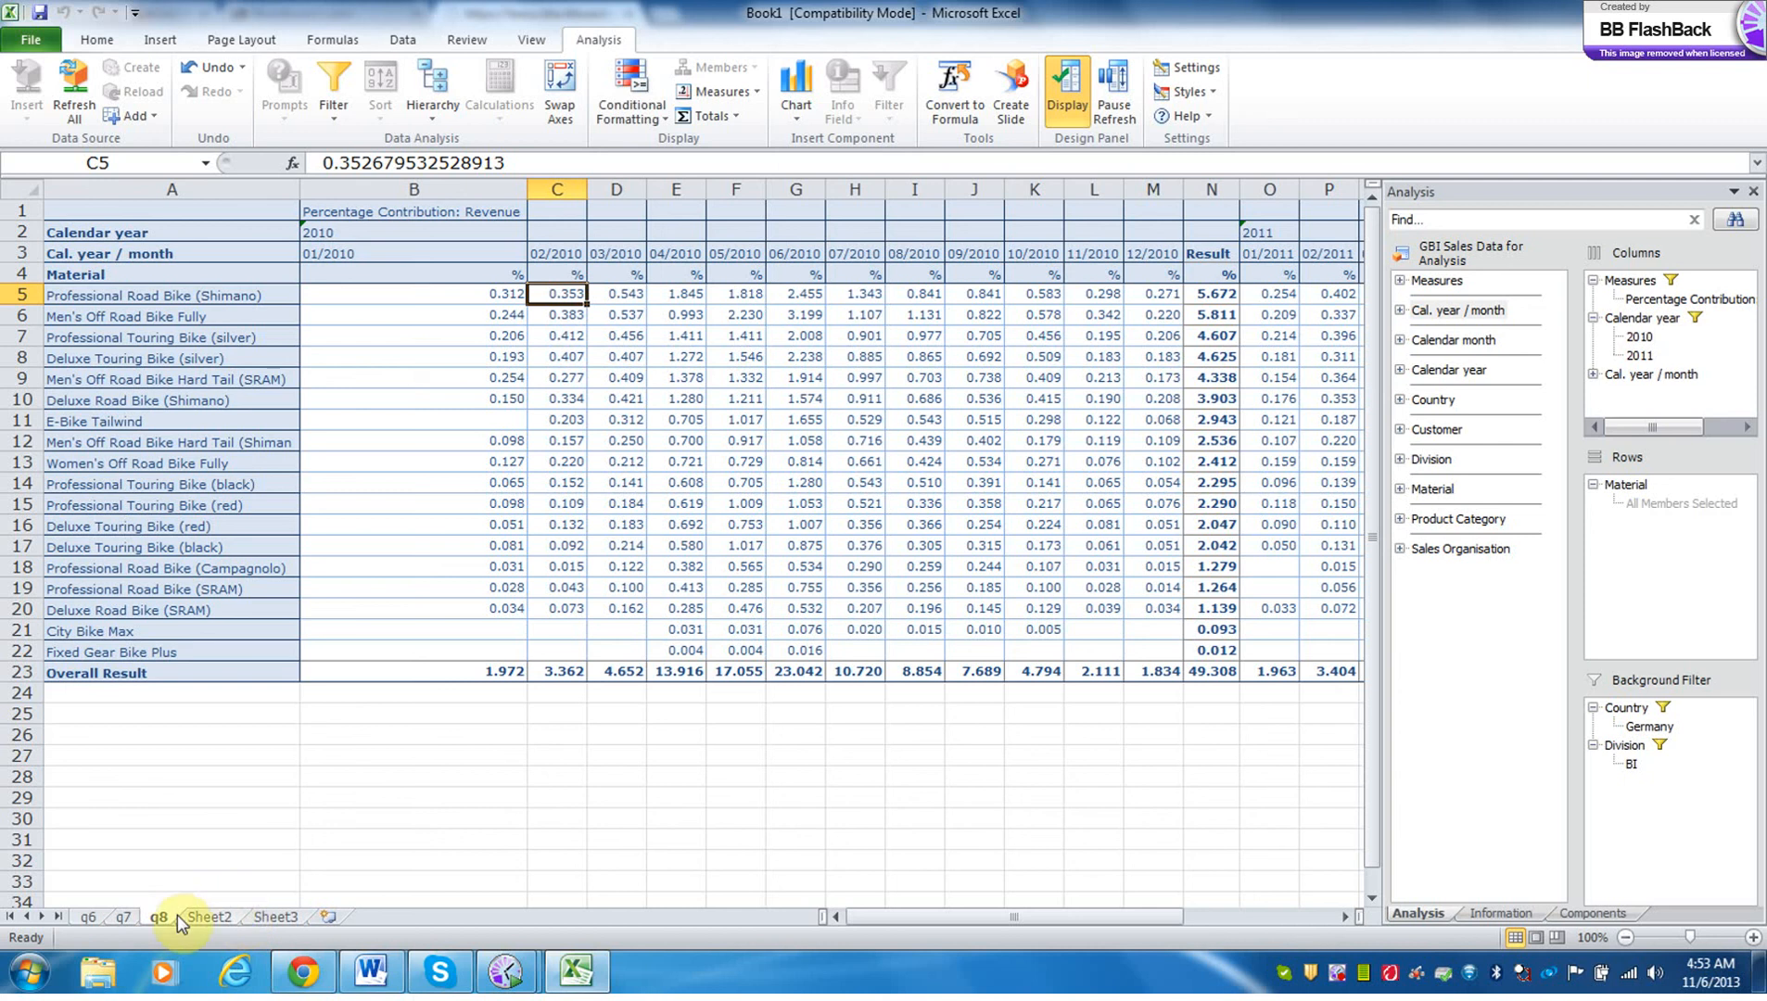
pyautogui.moveTo(161, 914); pyautogui.dragTo(270, 920)
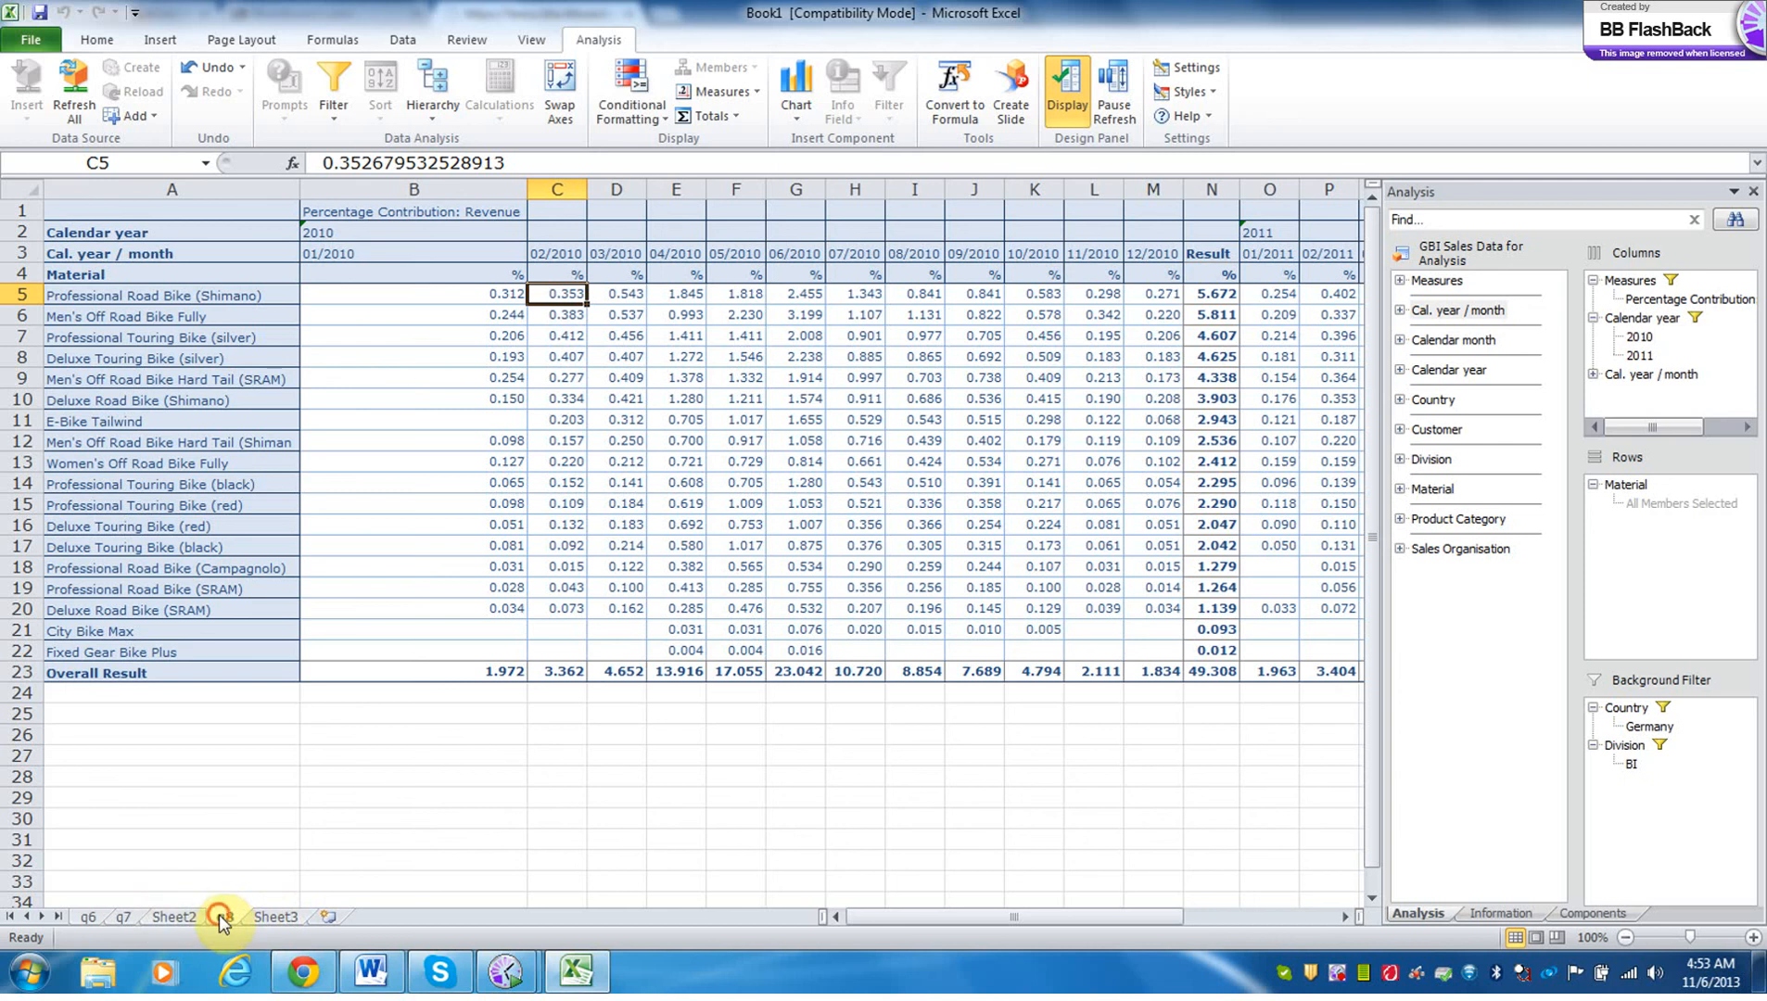
pyautogui.moveTo(220, 916); pyautogui.dragTo(322, 919)
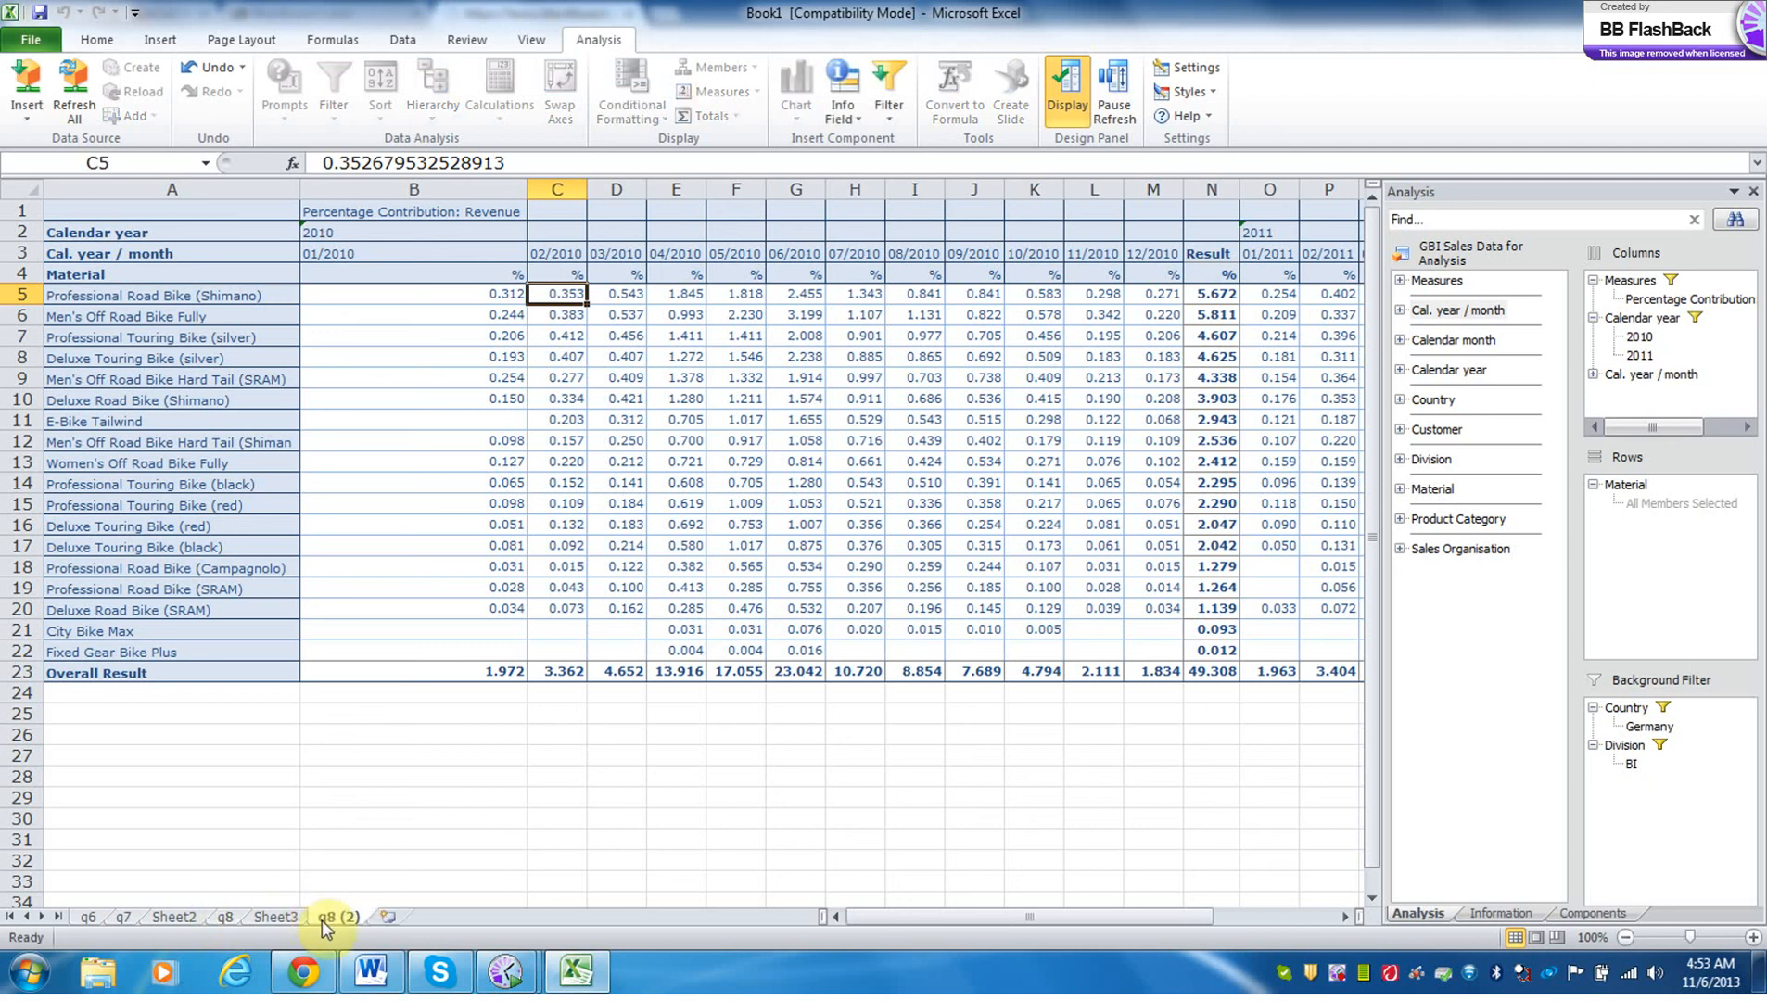
# Rename the copy of q8 as Sheet1 and move it in front of the q6 sheet.
pyautogui.doubleClick(336, 917)
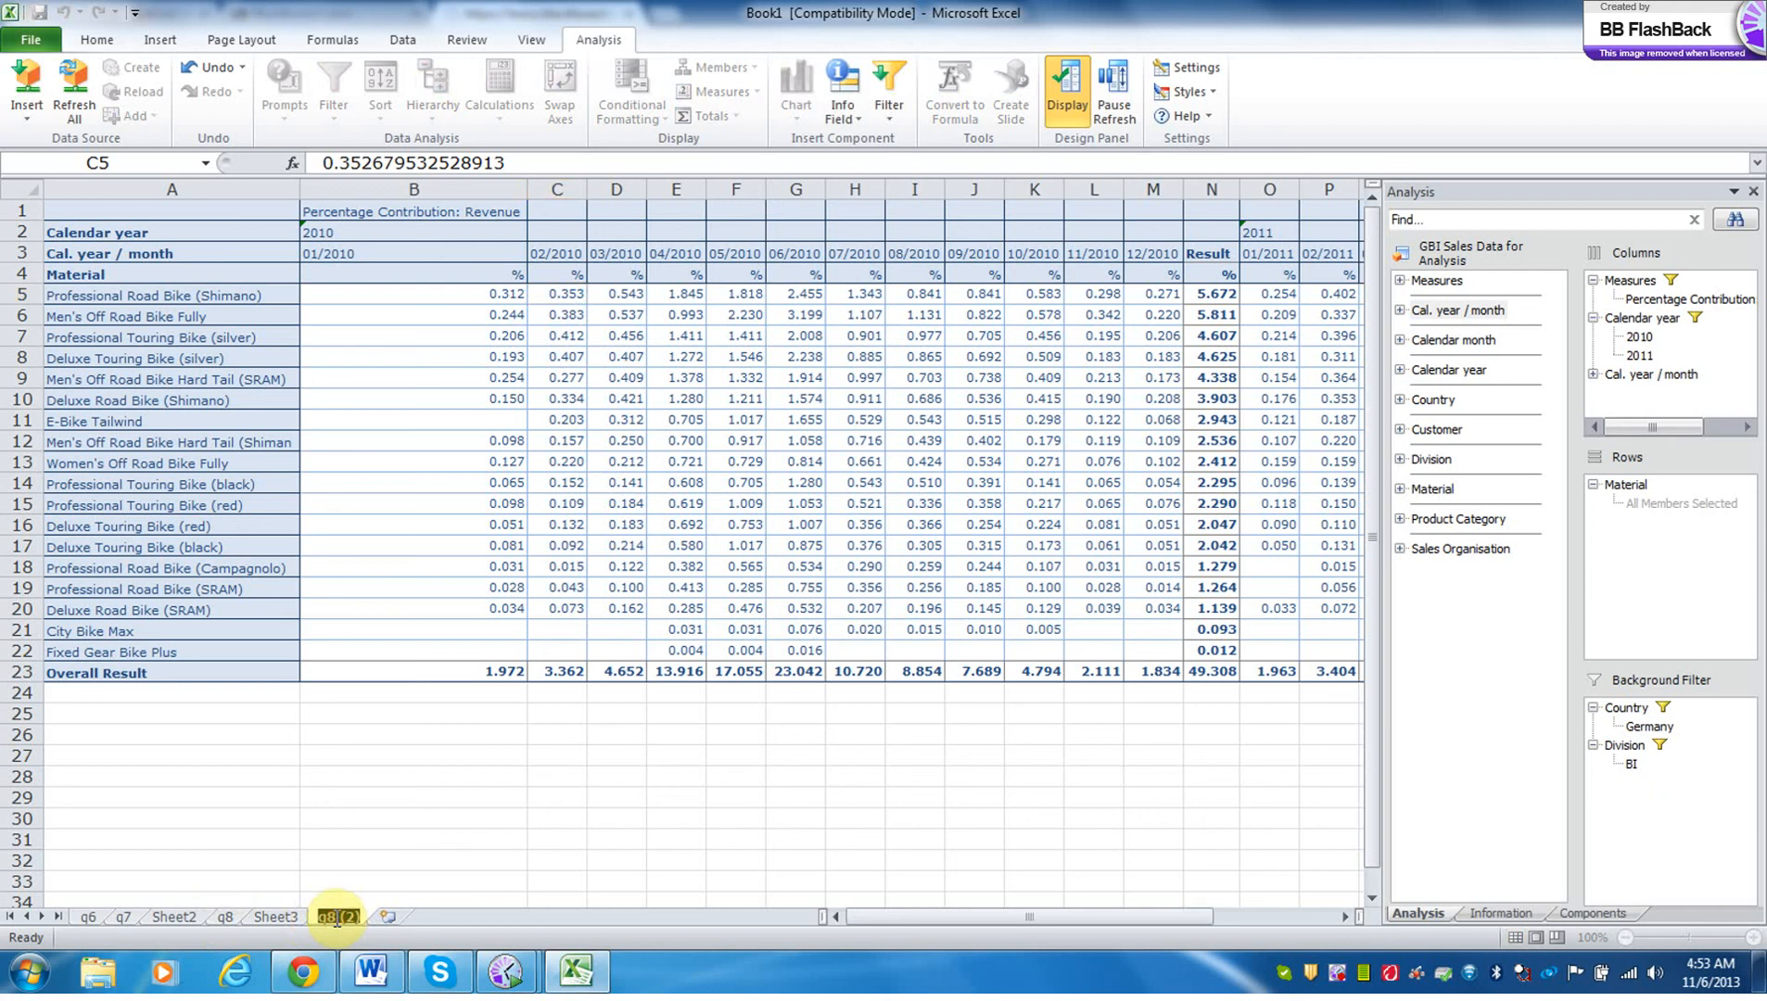
pyautogui.write('Sh')
pyautogui.write('eet1')
pyautogui.click(362, 880)
pyautogui.click(352, 918)
pyautogui.moveTo(352, 918); pyautogui.dragTo(109, 914)
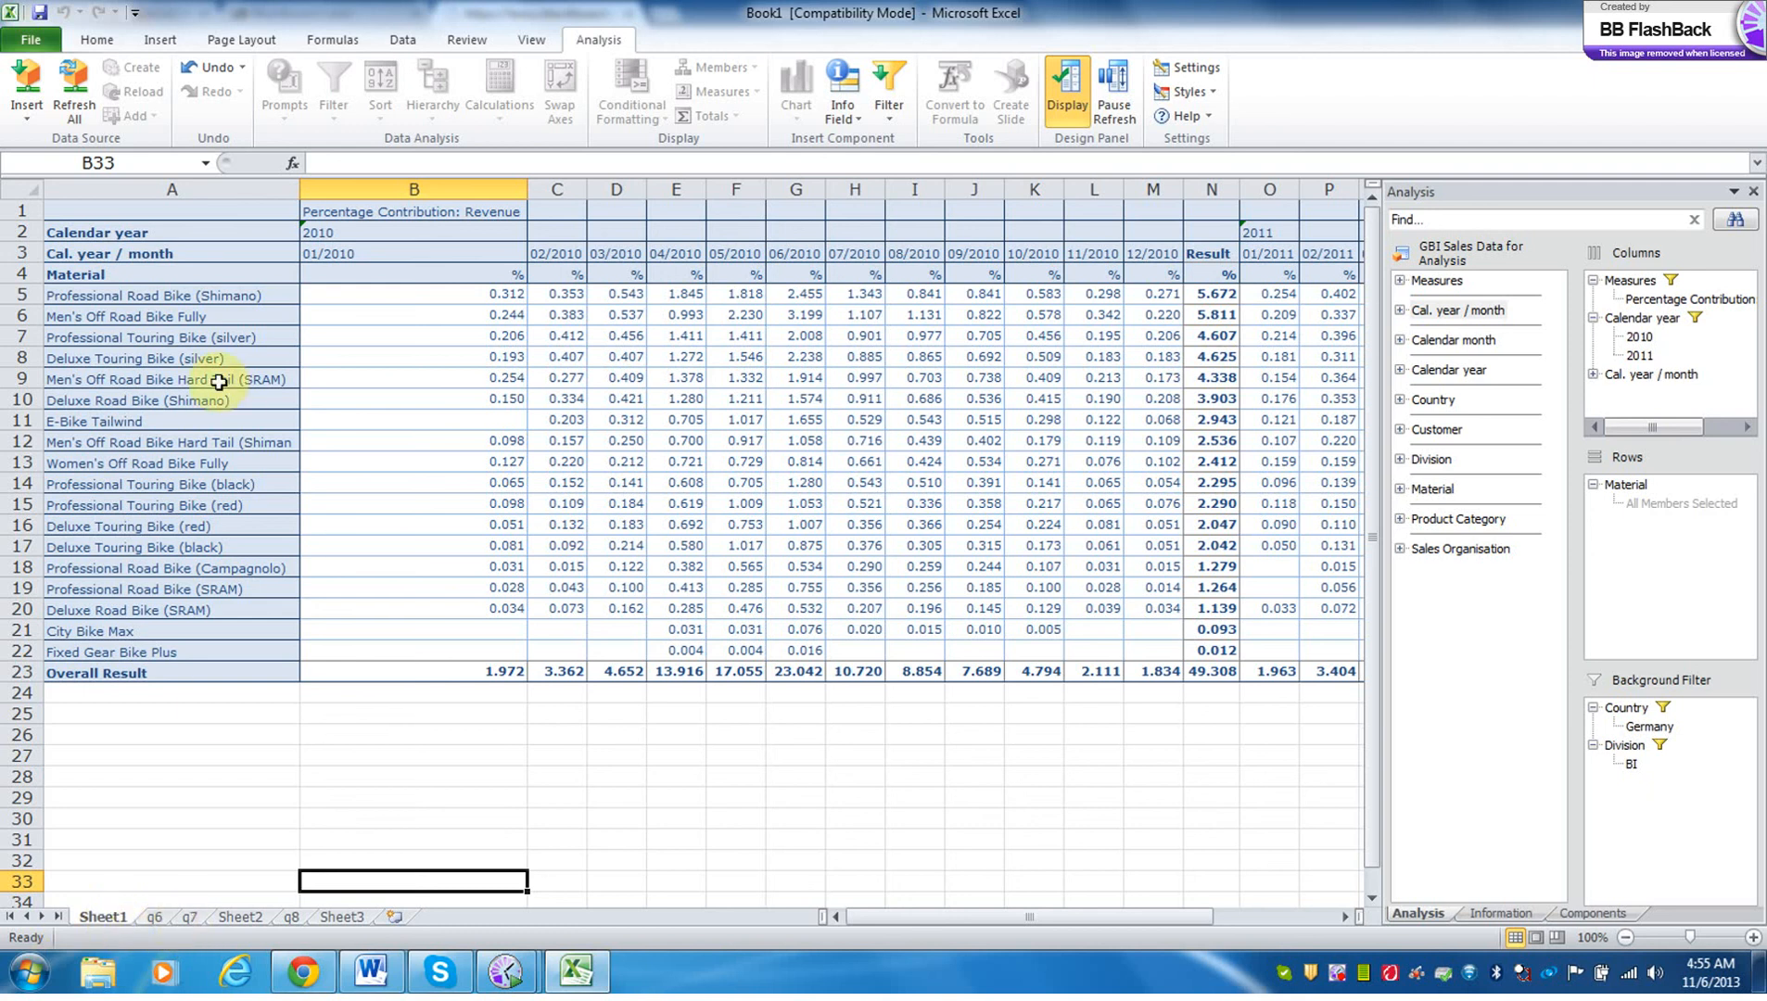
# Save the workbook in the MGSC 671 folder, reusing the existing Multideimensional Reporting file's name with 2 appended before the extension.
pyautogui.click(35, 44)
pyautogui.click(64, 108)
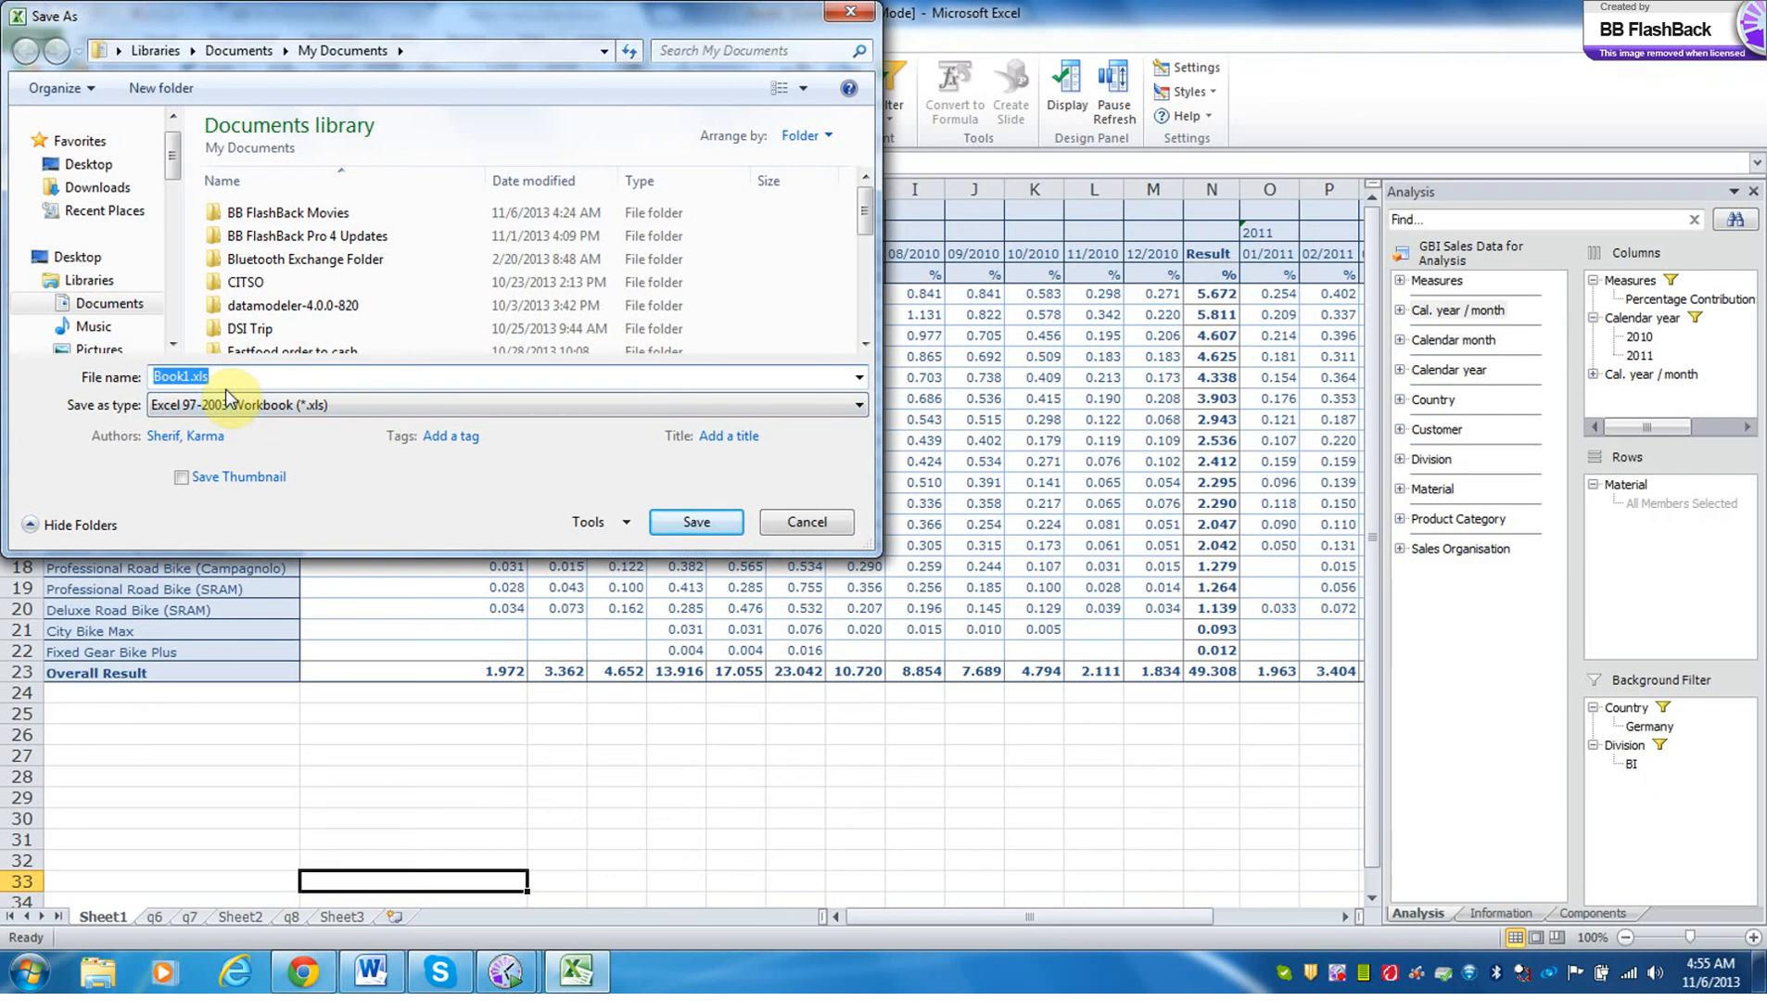
pyautogui.click(862, 309)
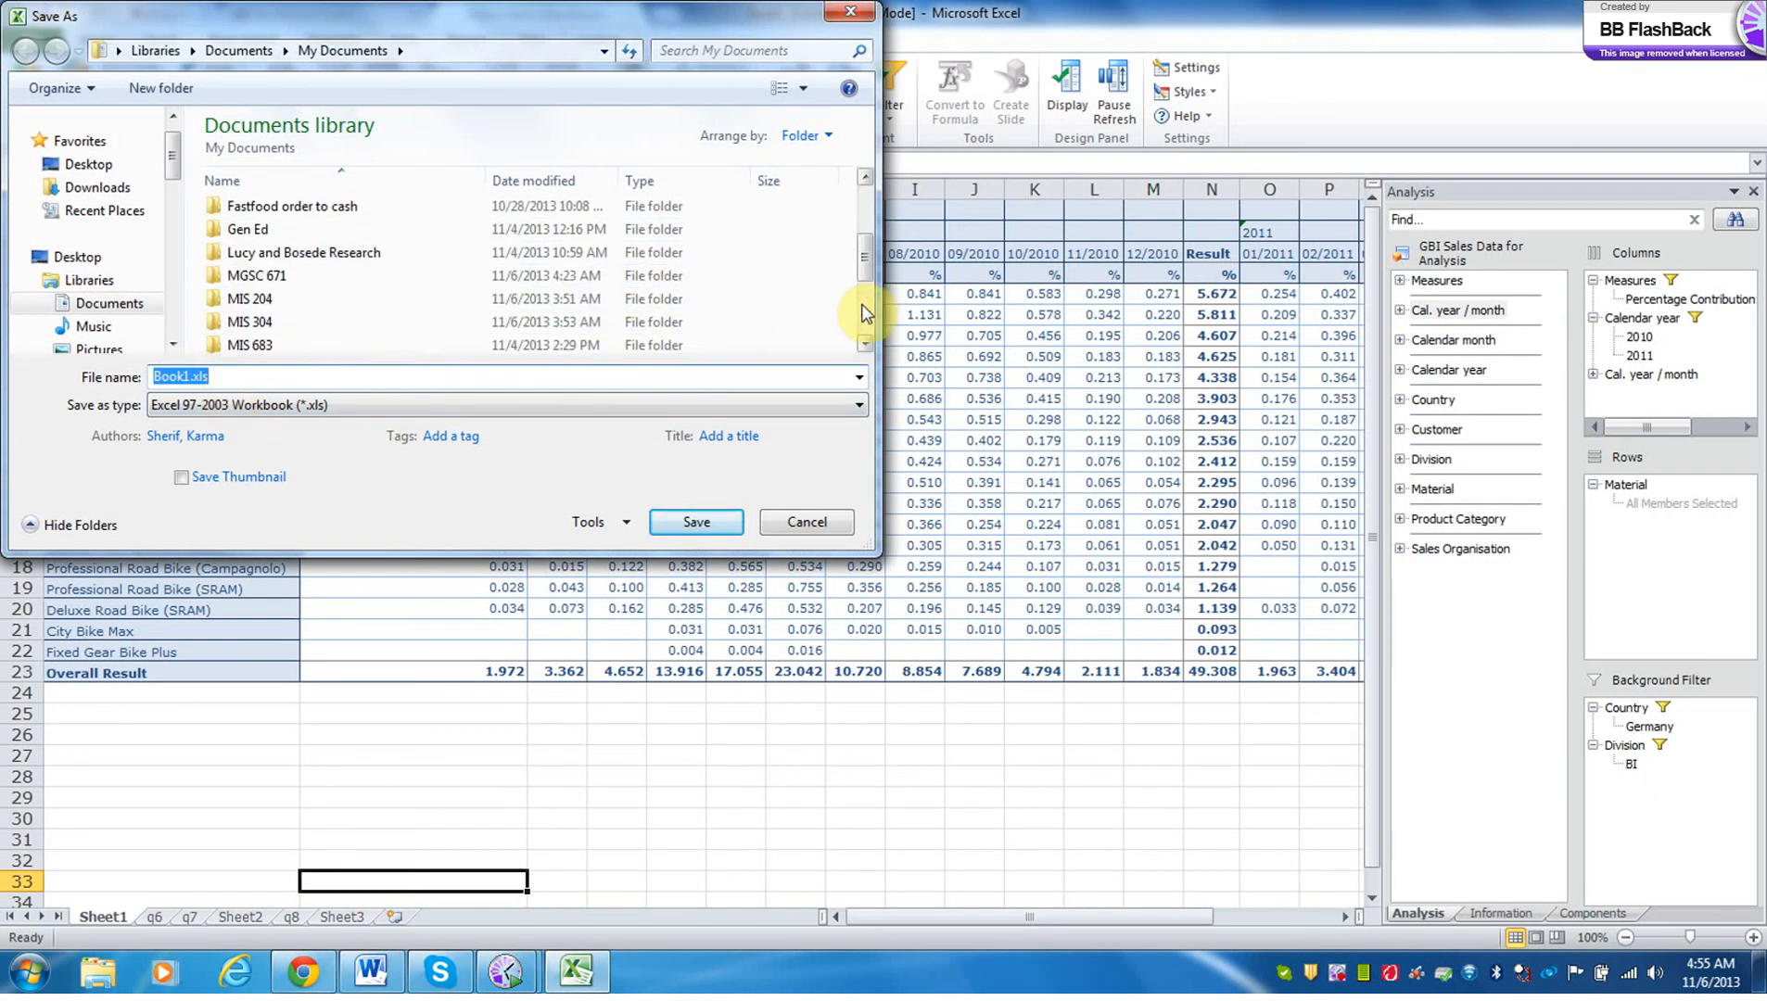
pyautogui.doubleClick(363, 277)
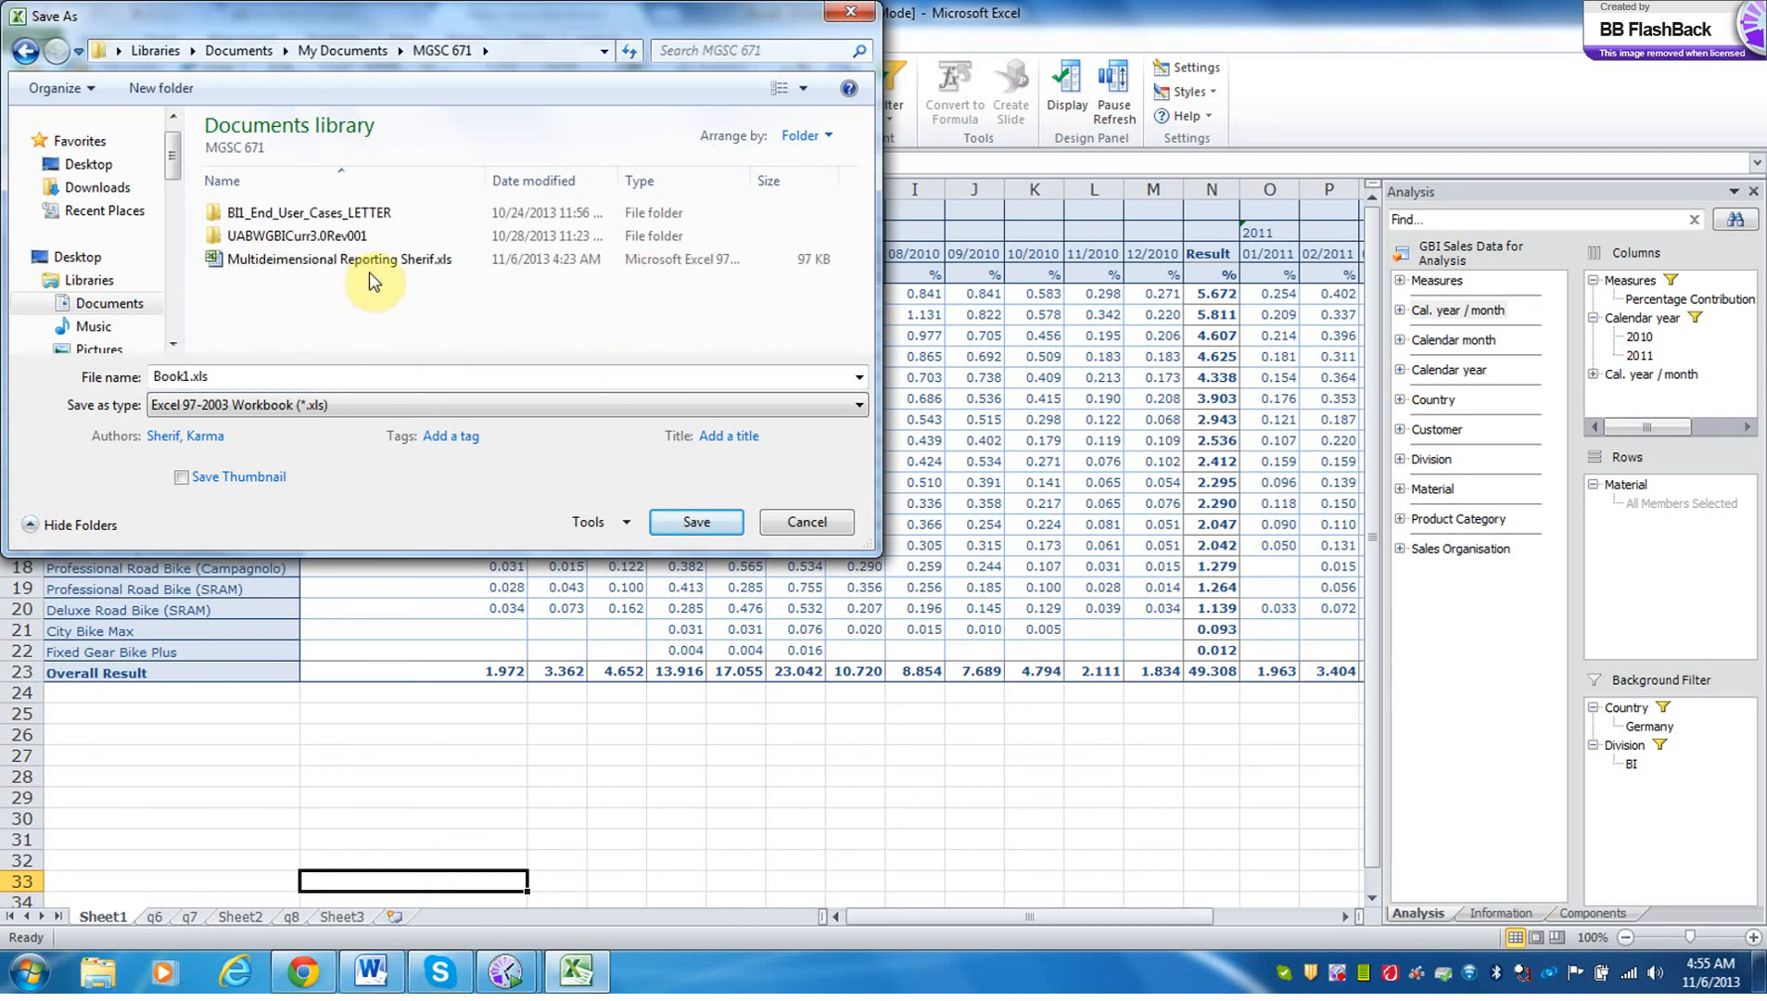
pyautogui.click(374, 265)
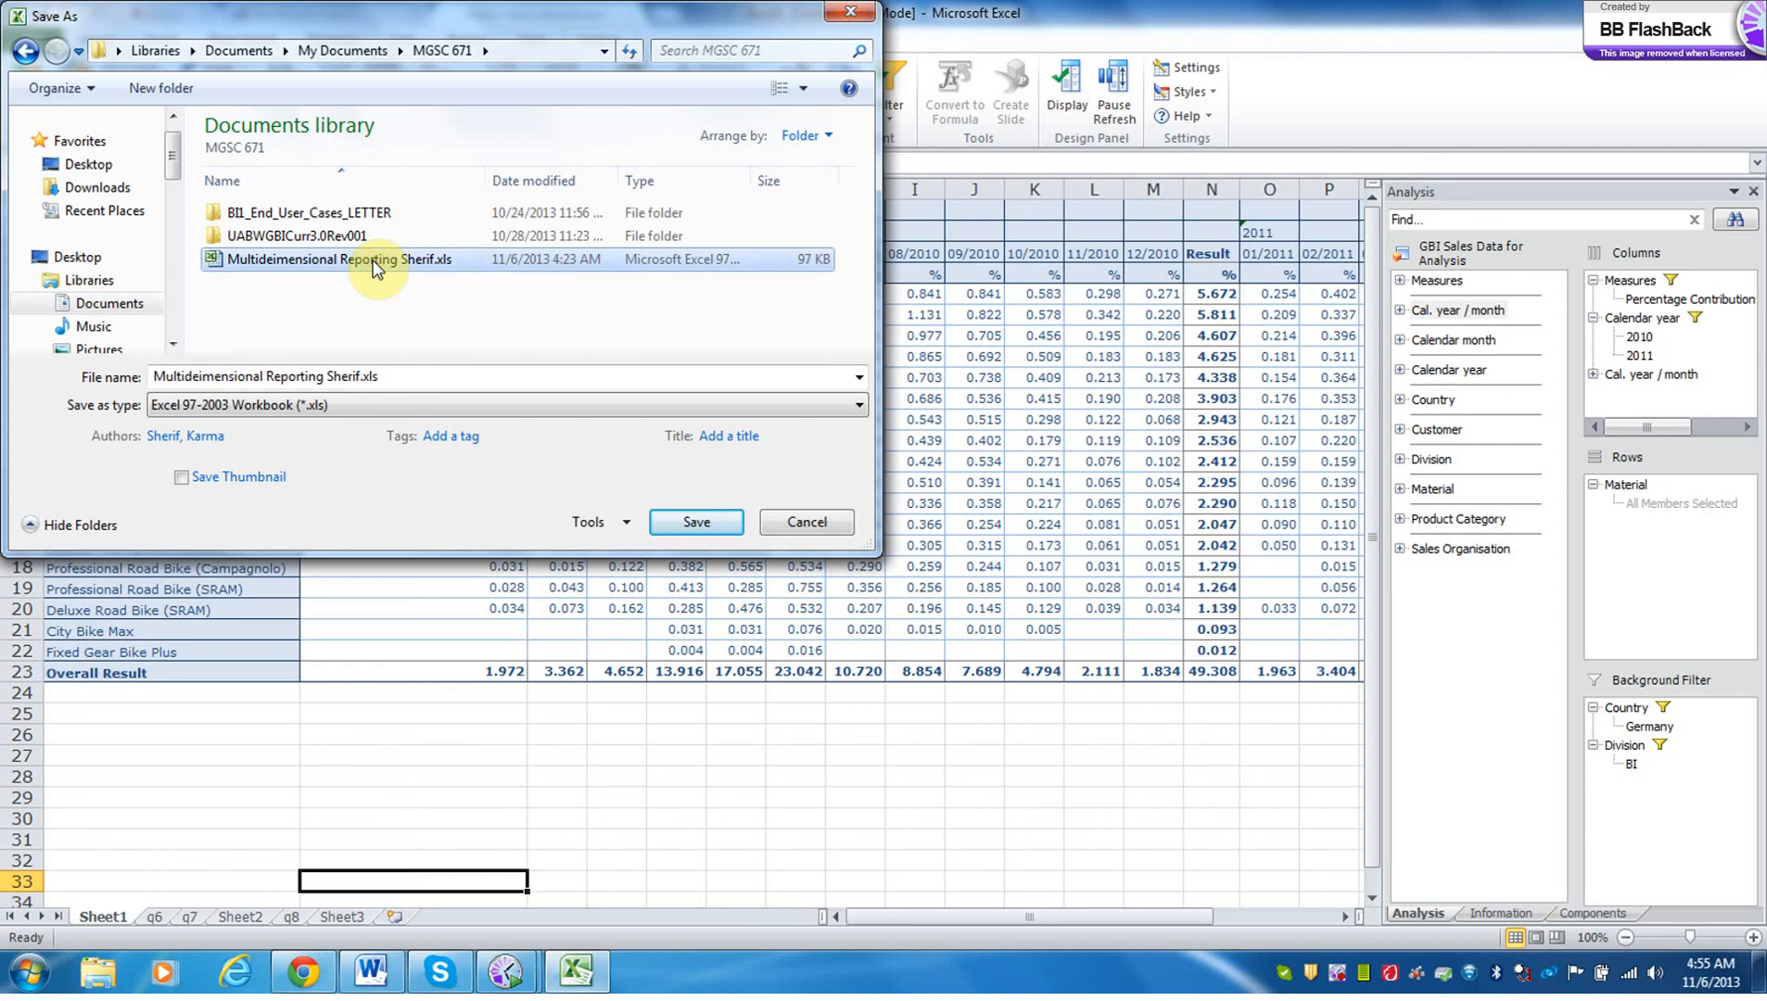
pyautogui.click(361, 376)
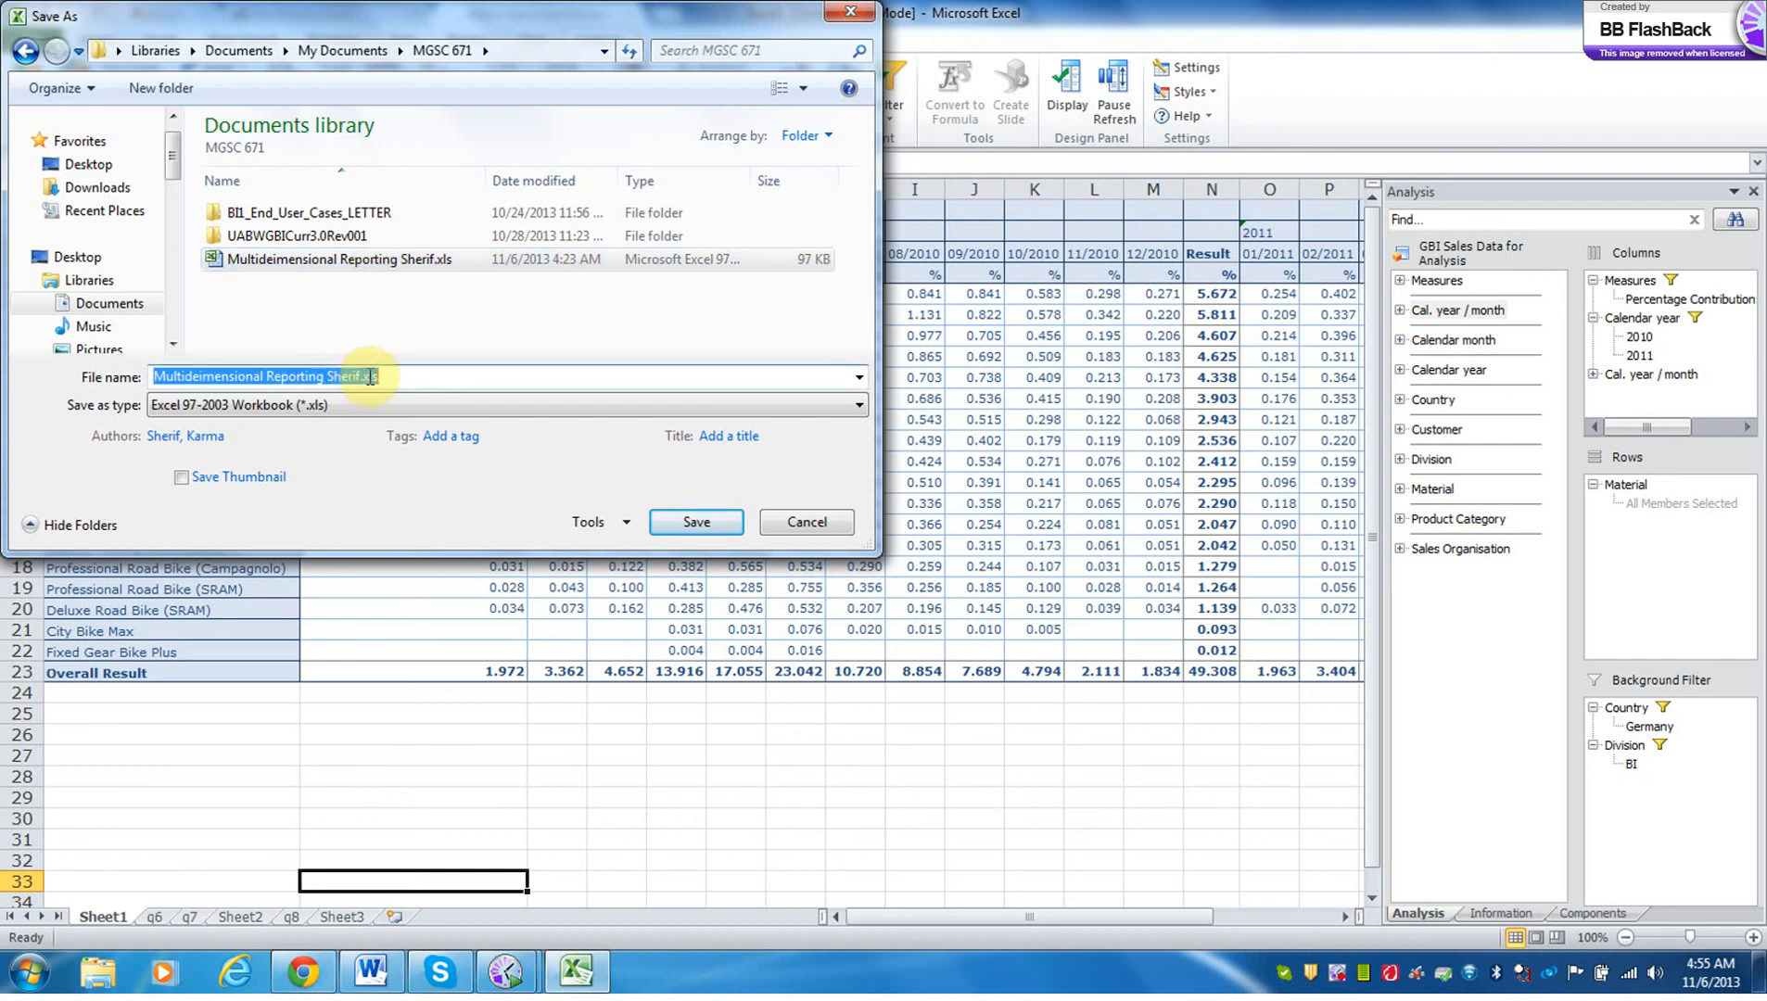
pyautogui.click(362, 376)
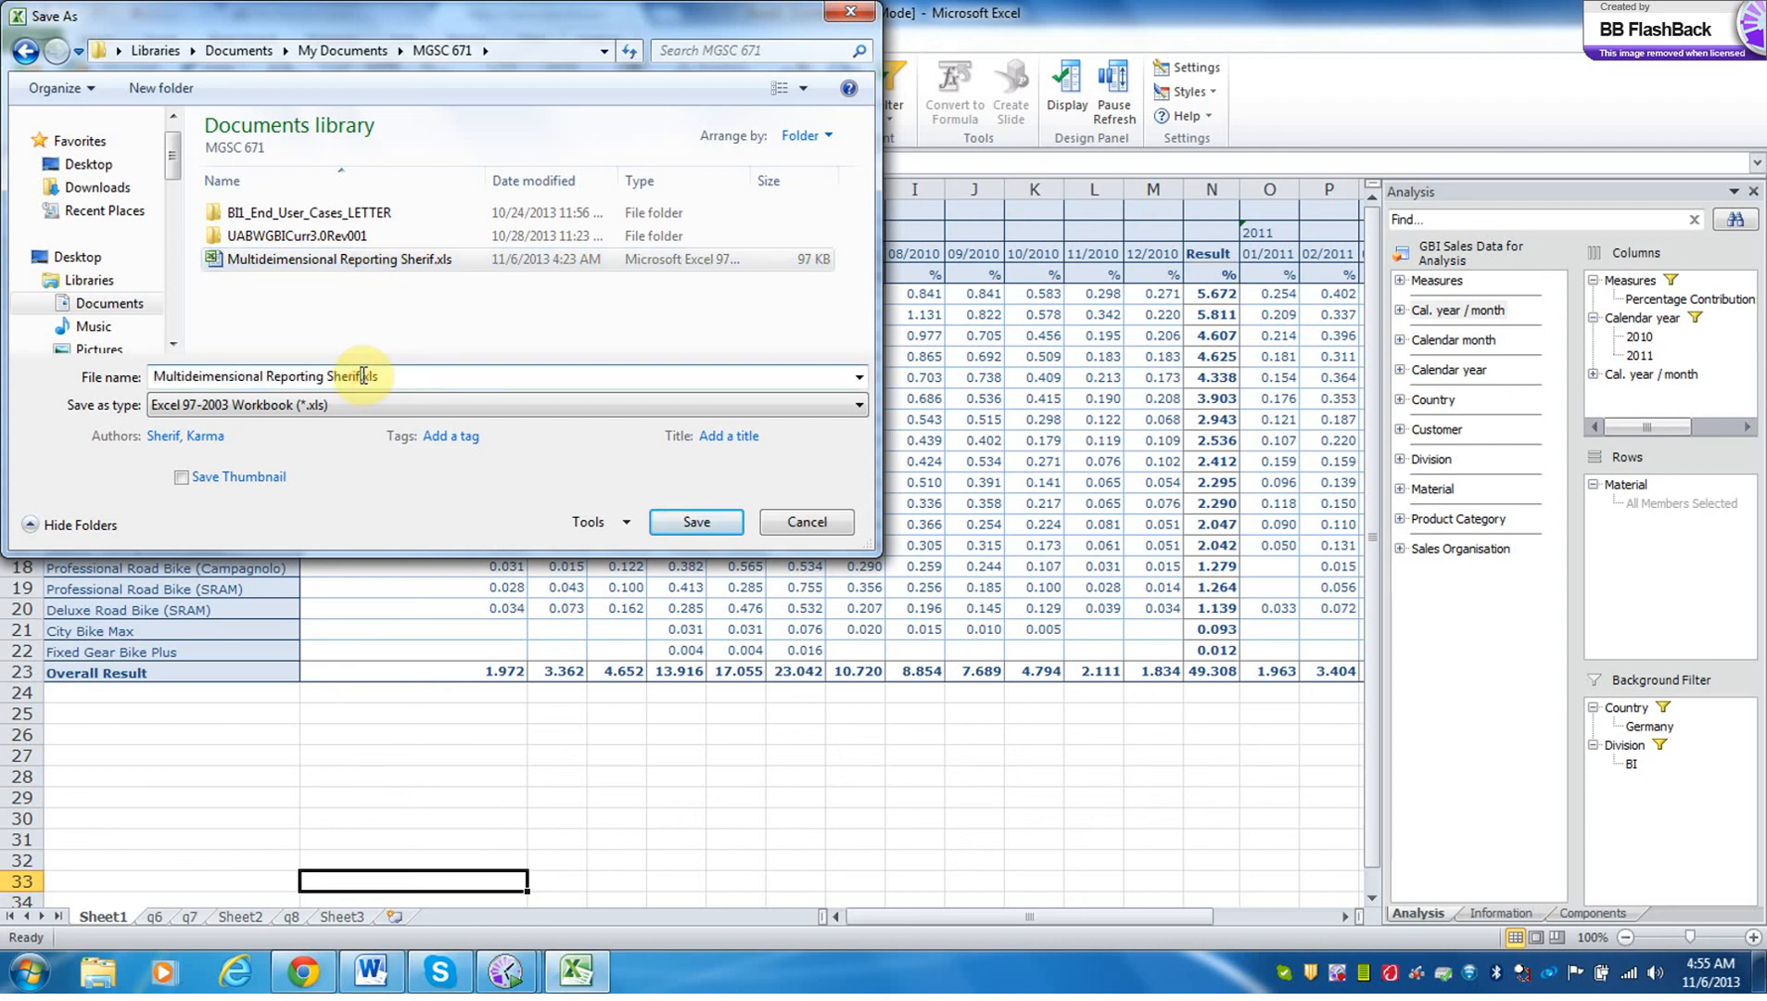
pyautogui.write('2')
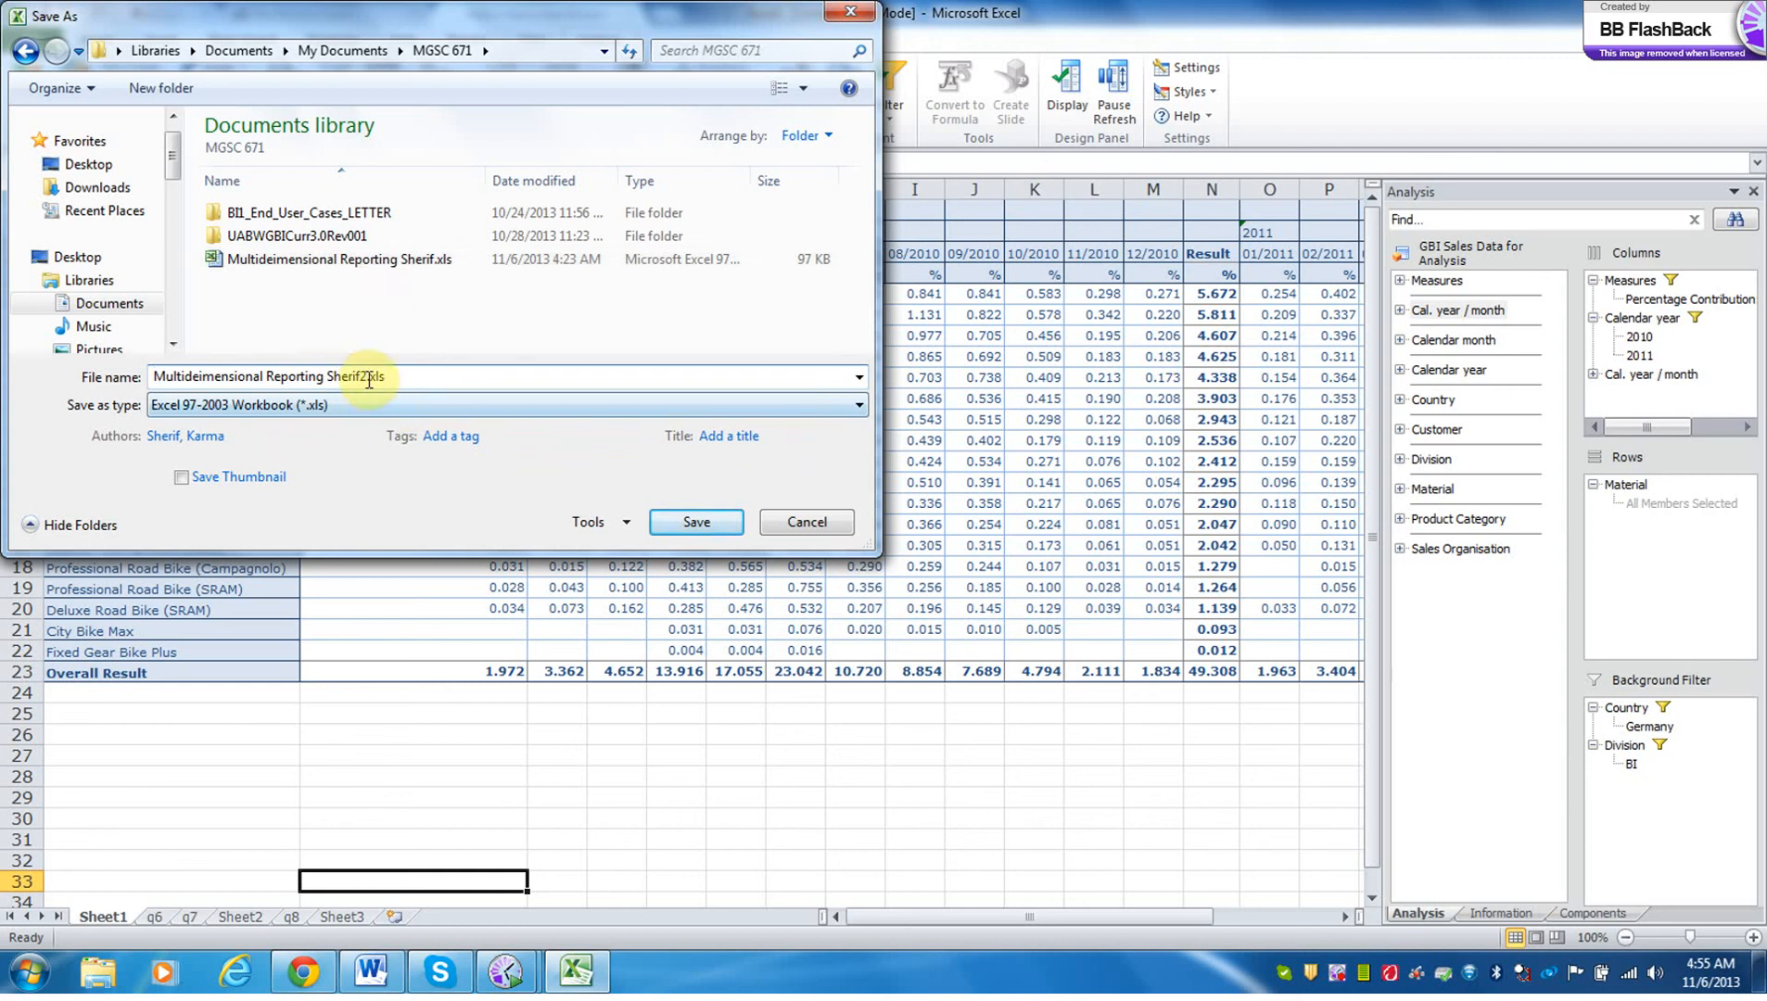
pyautogui.click(702, 533)
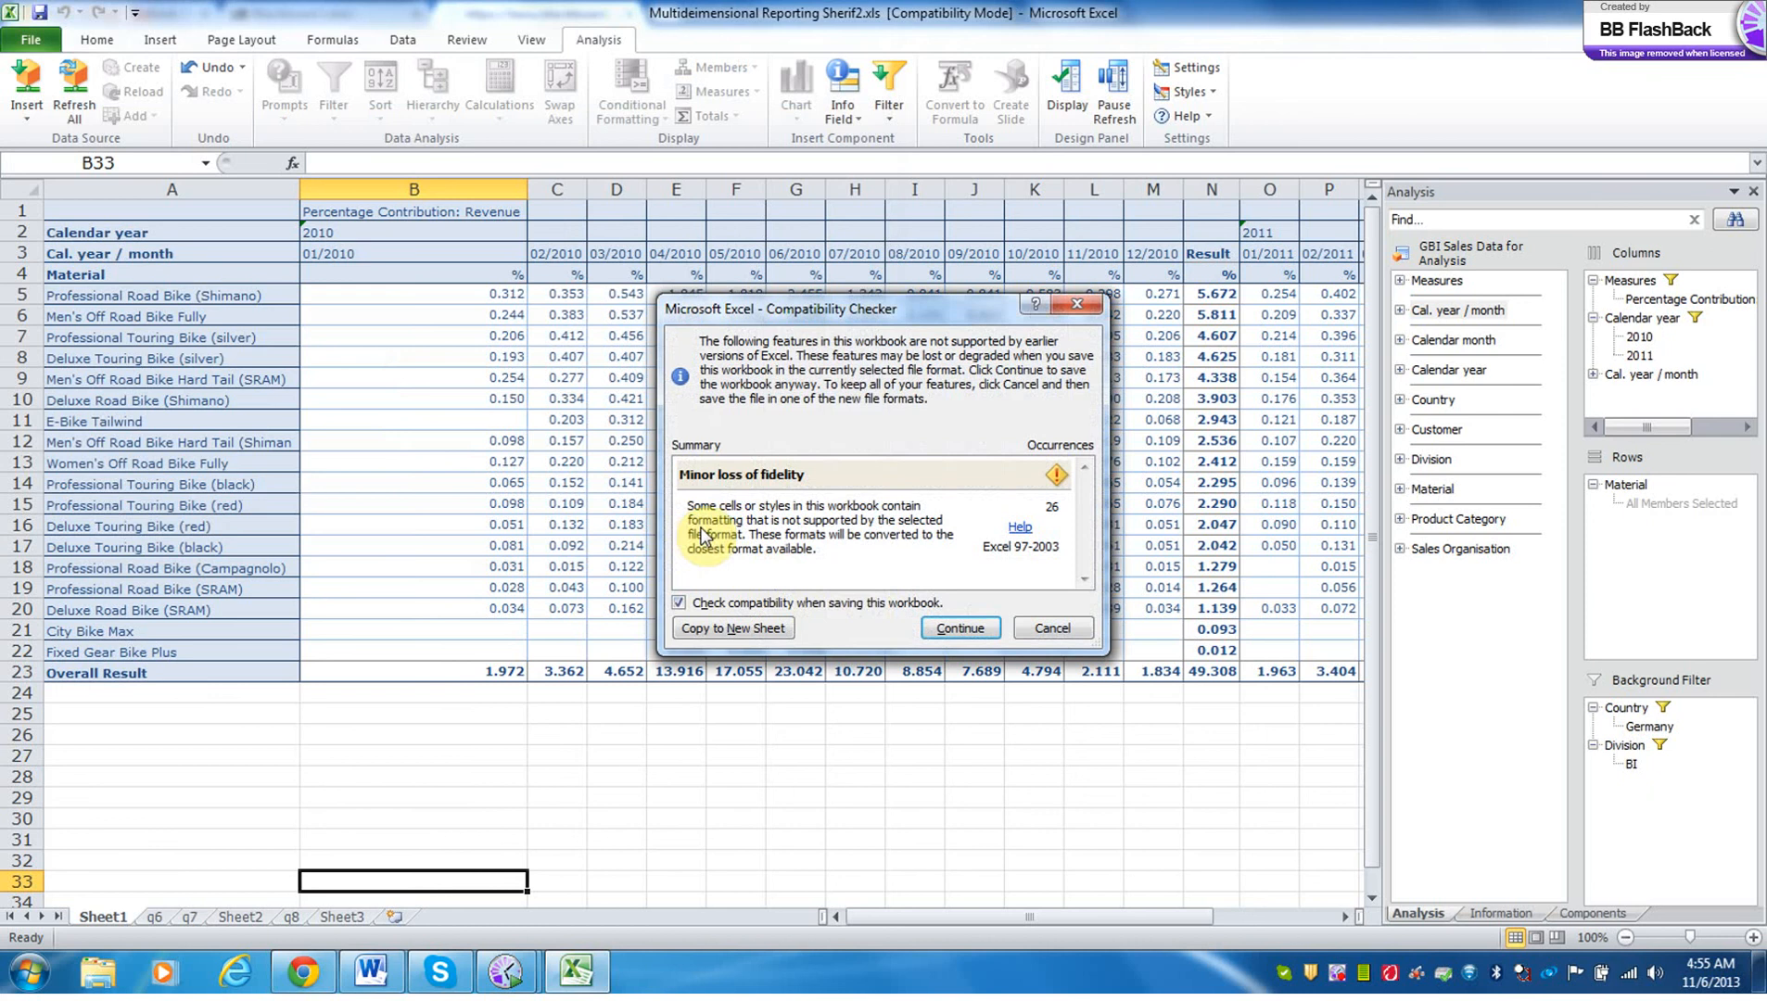
pyautogui.click(970, 632)
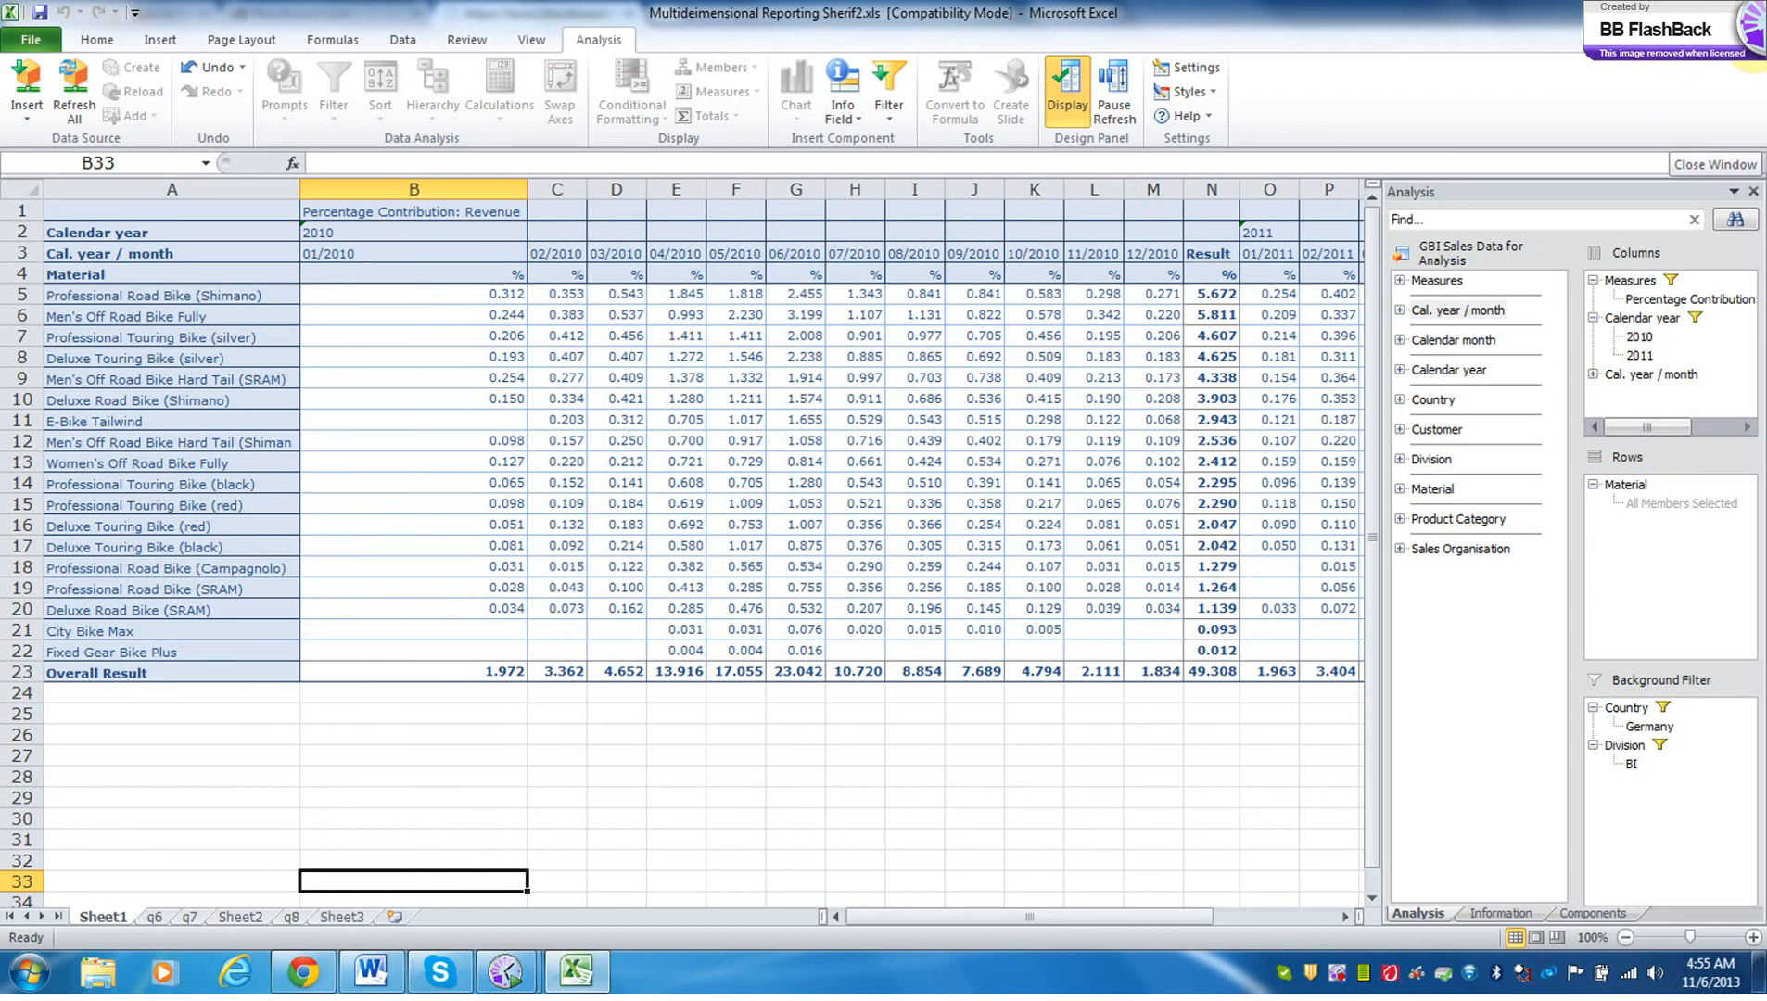
# Close the saved workbook and Excel, and start a fresh session with Analysis for Microsoft Excel.
pyautogui.click(1715, 164)
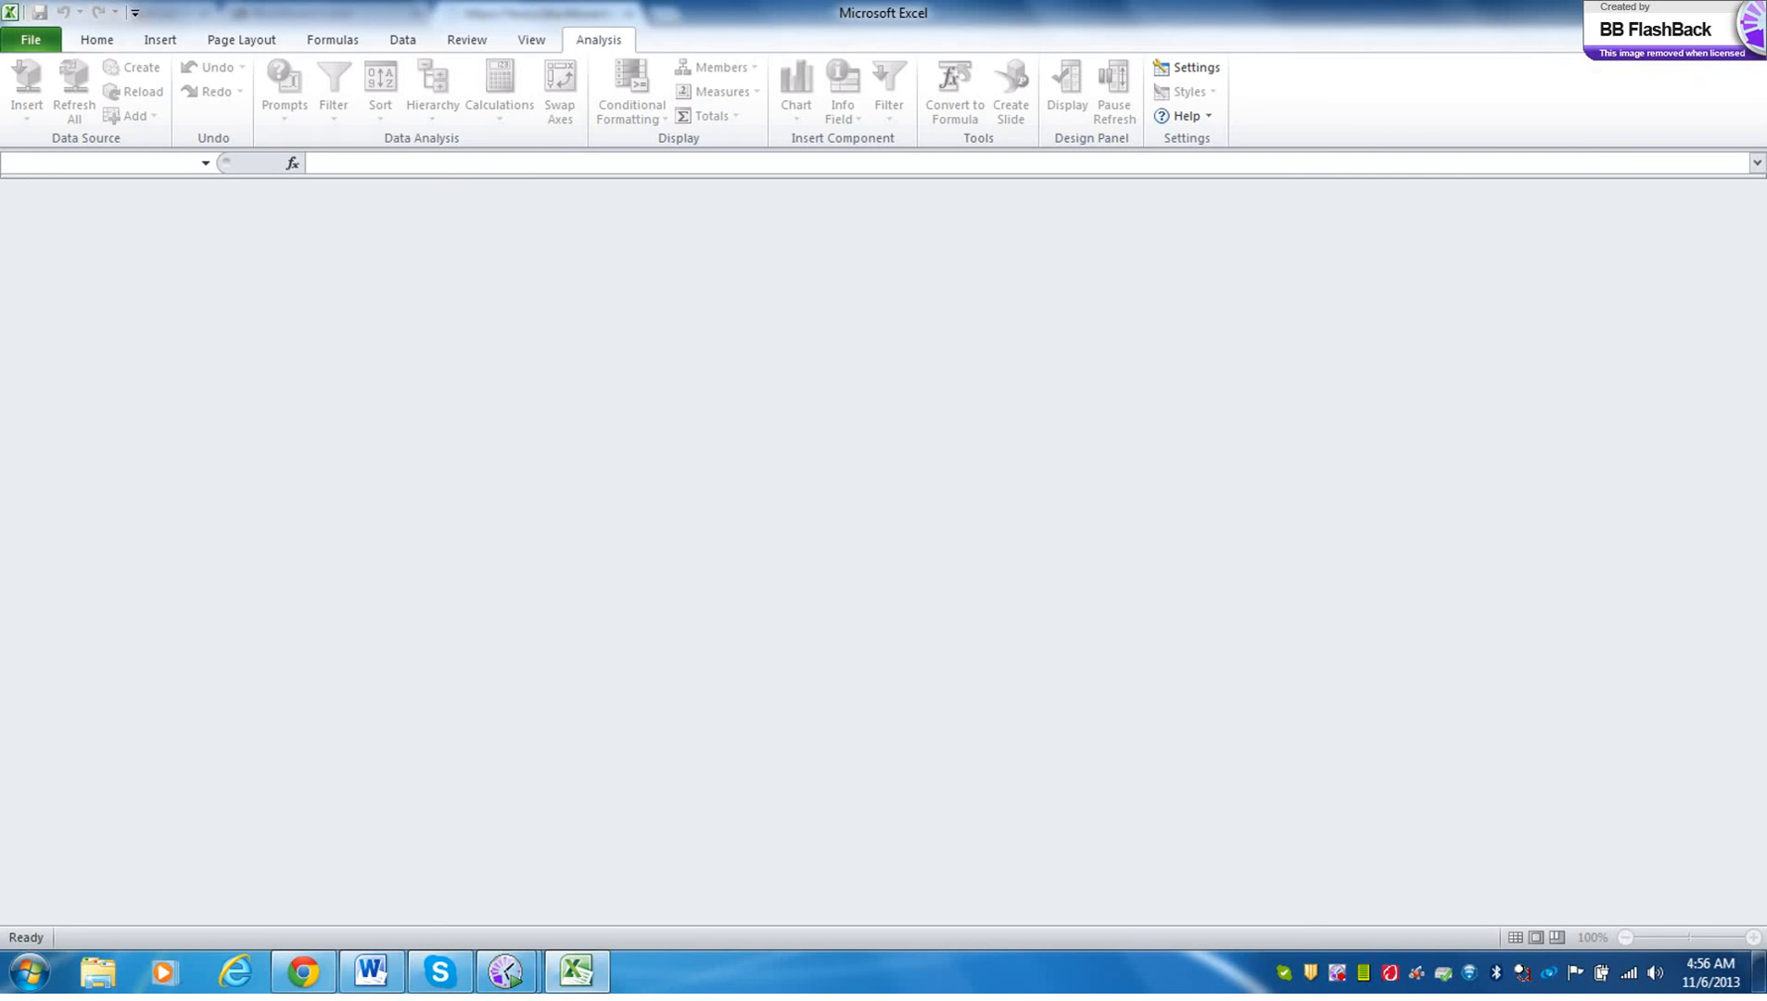
pyautogui.click(1744, 9)
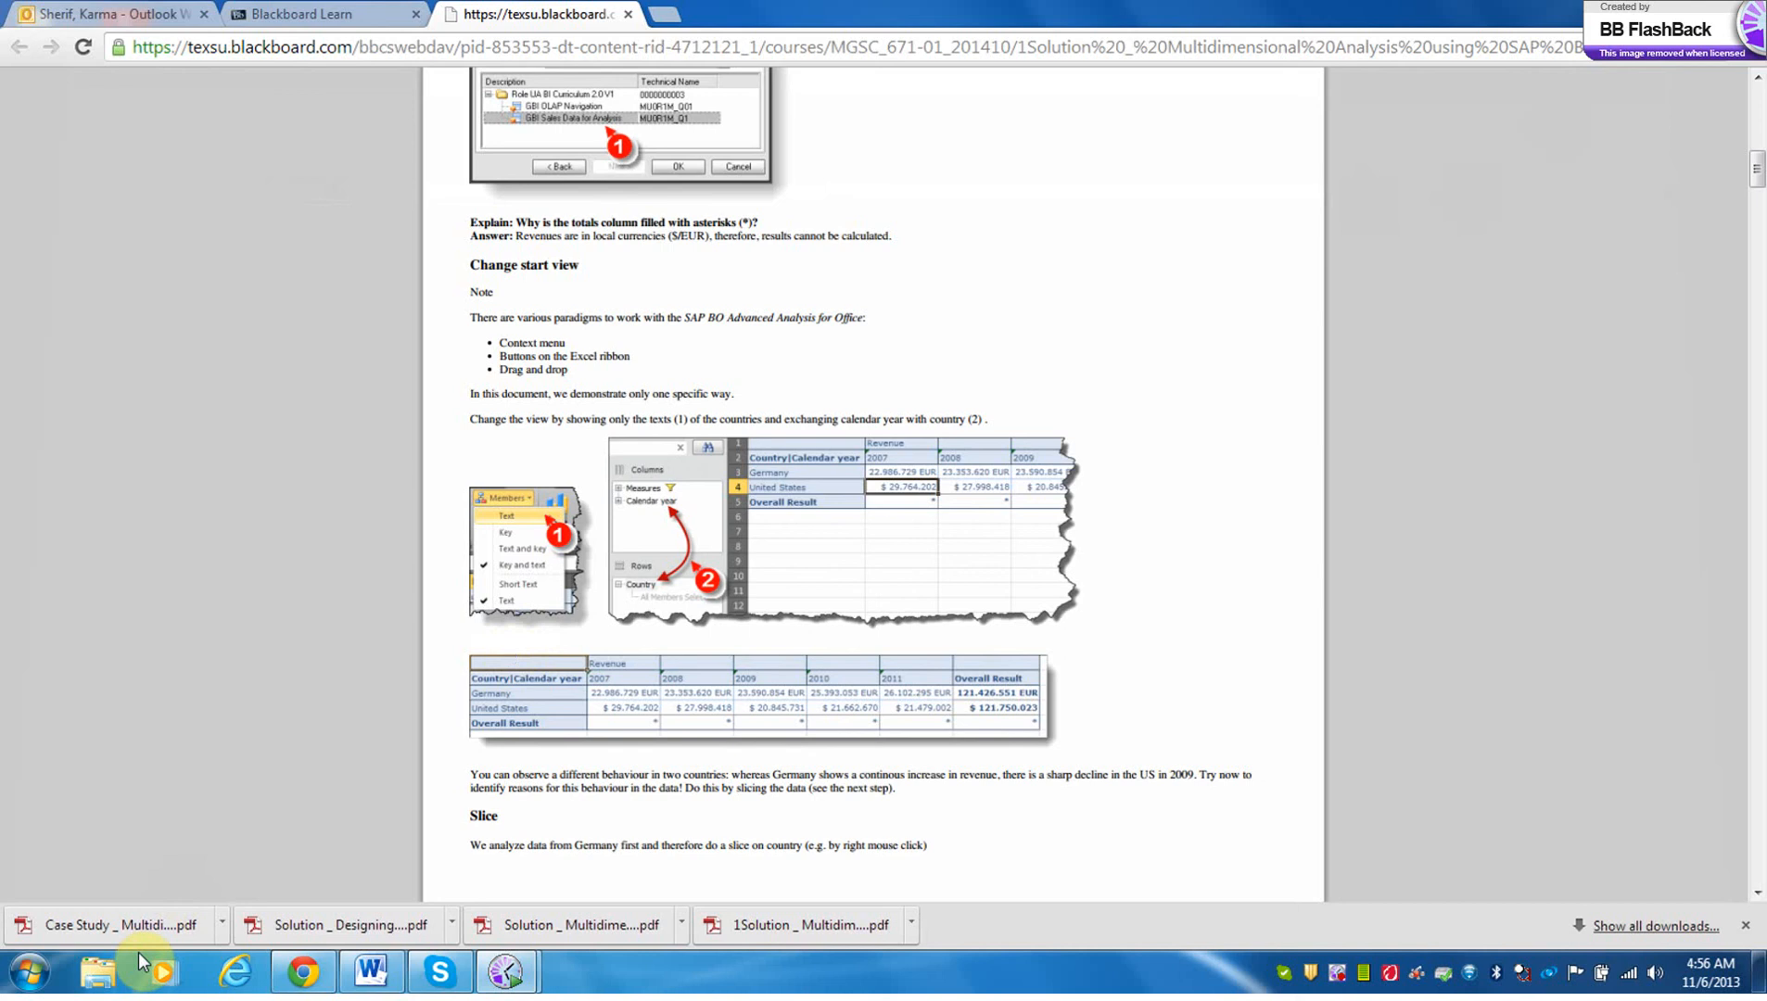
pyautogui.click(32, 975)
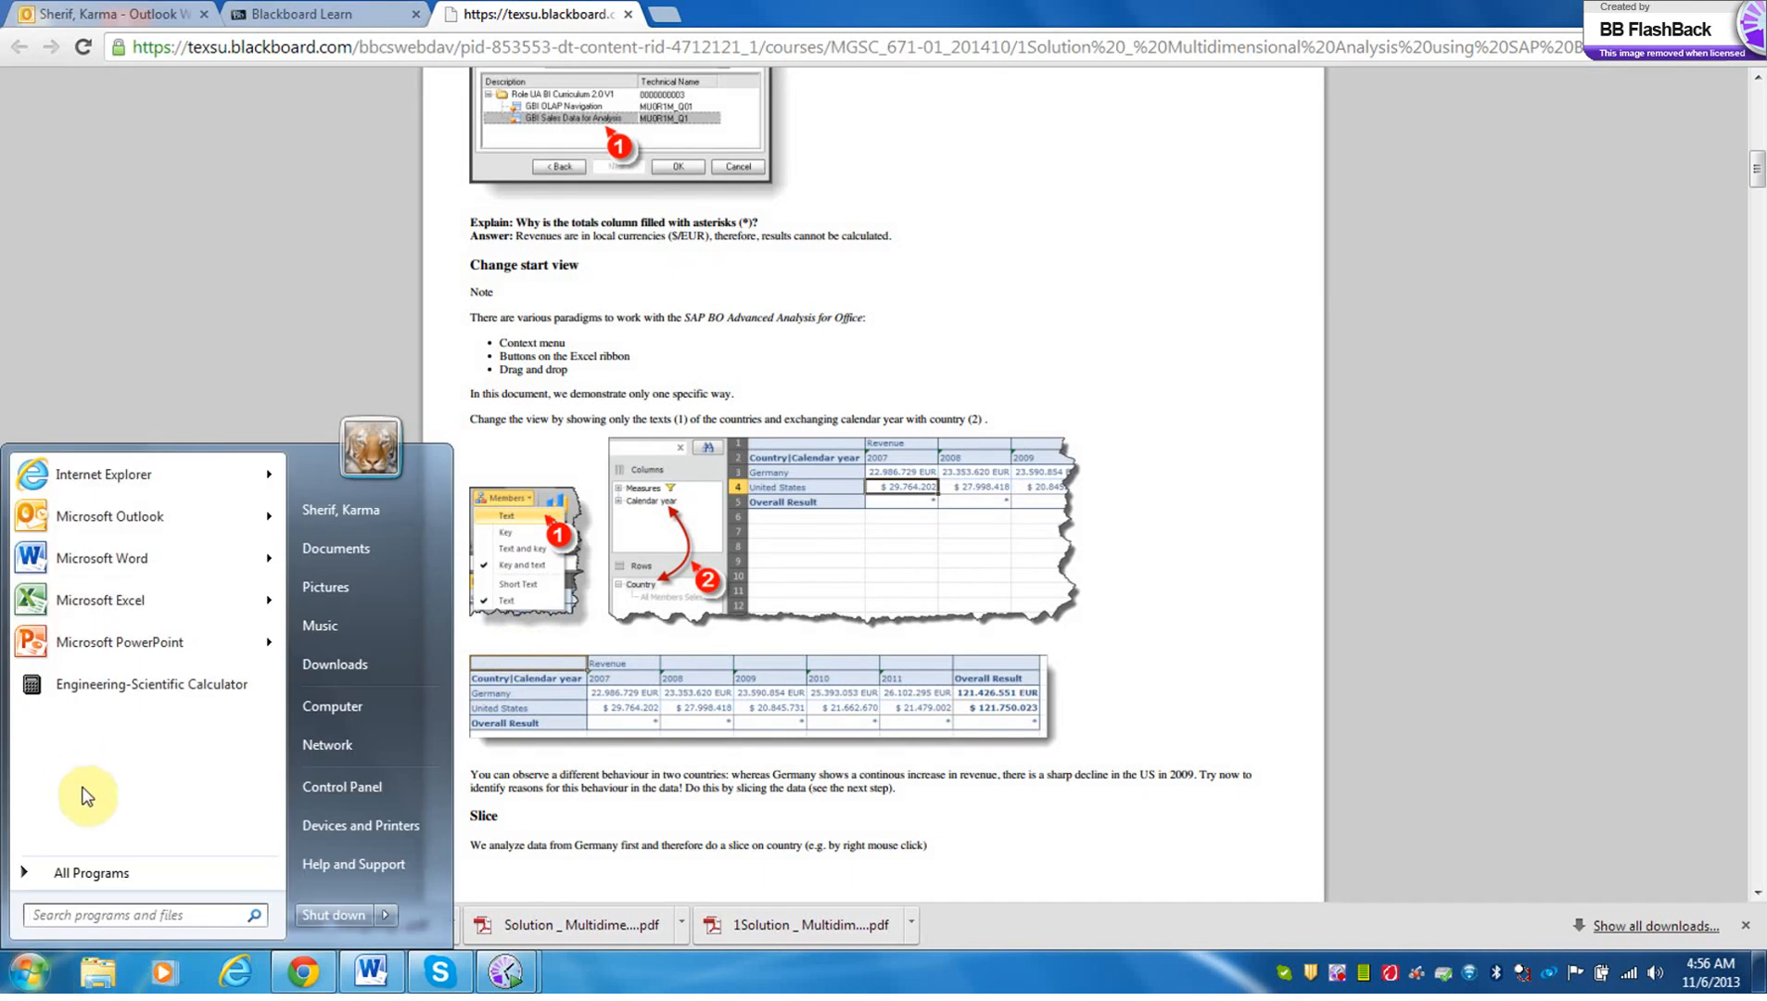
pyautogui.click(79, 875)
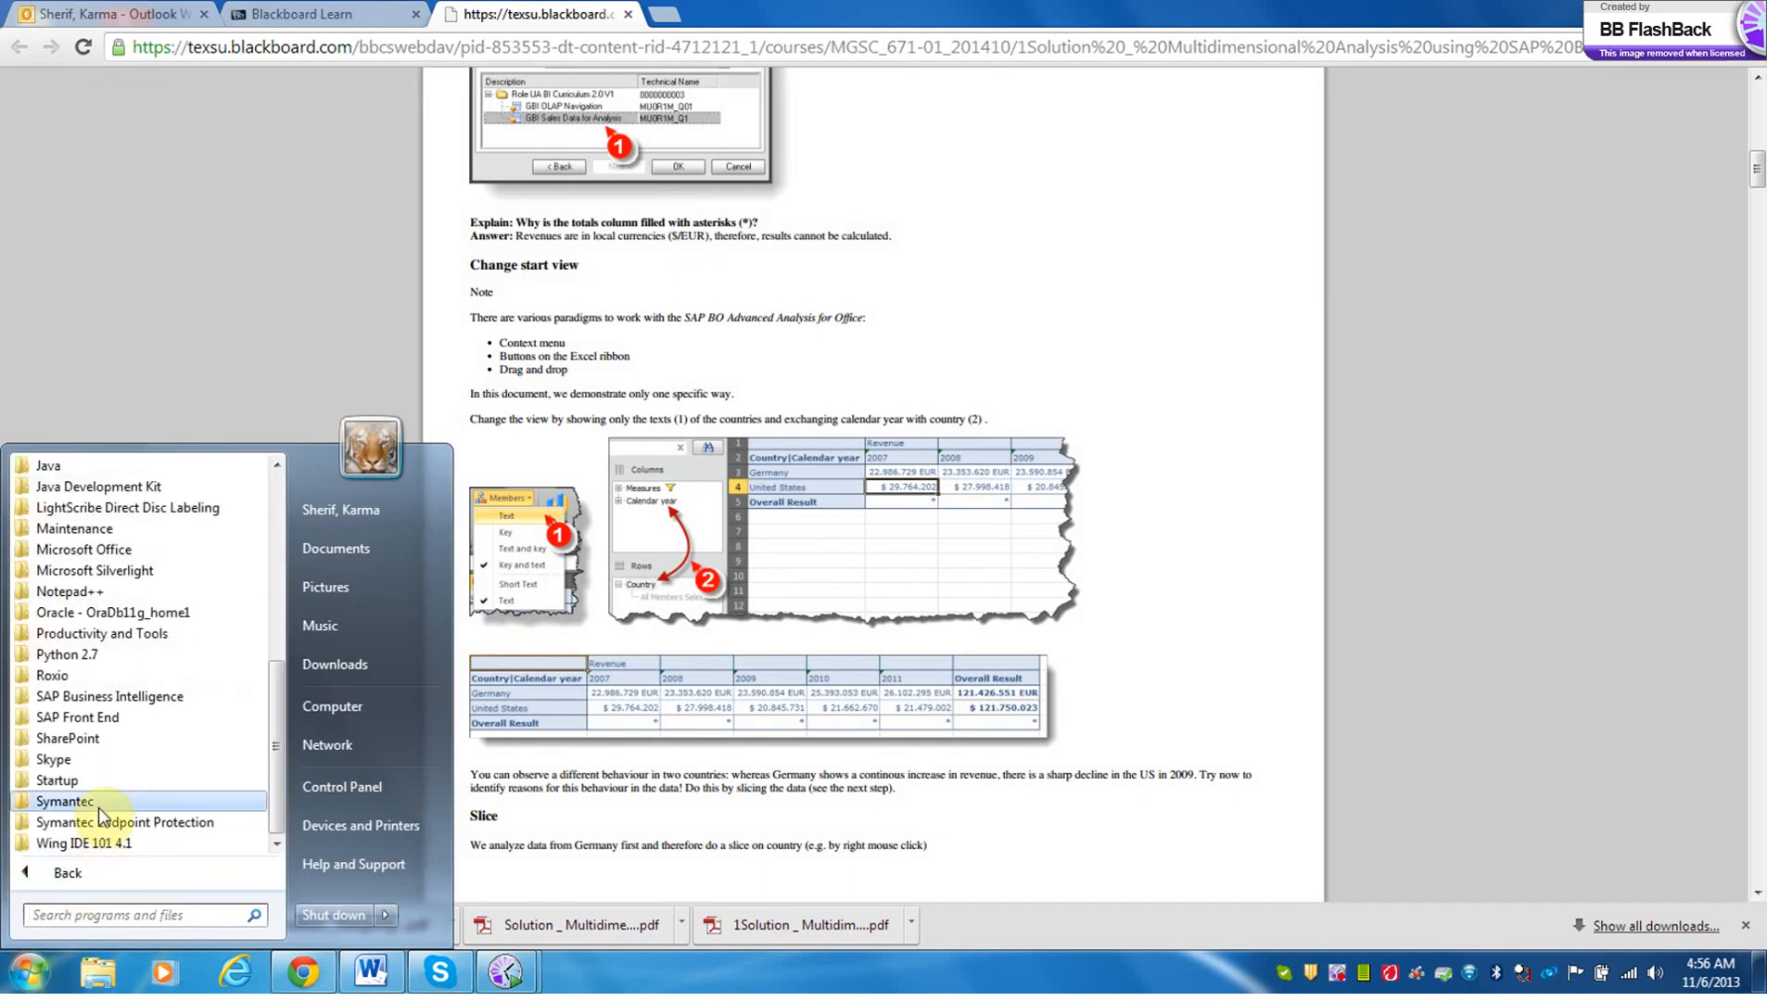
pyautogui.click(129, 703)
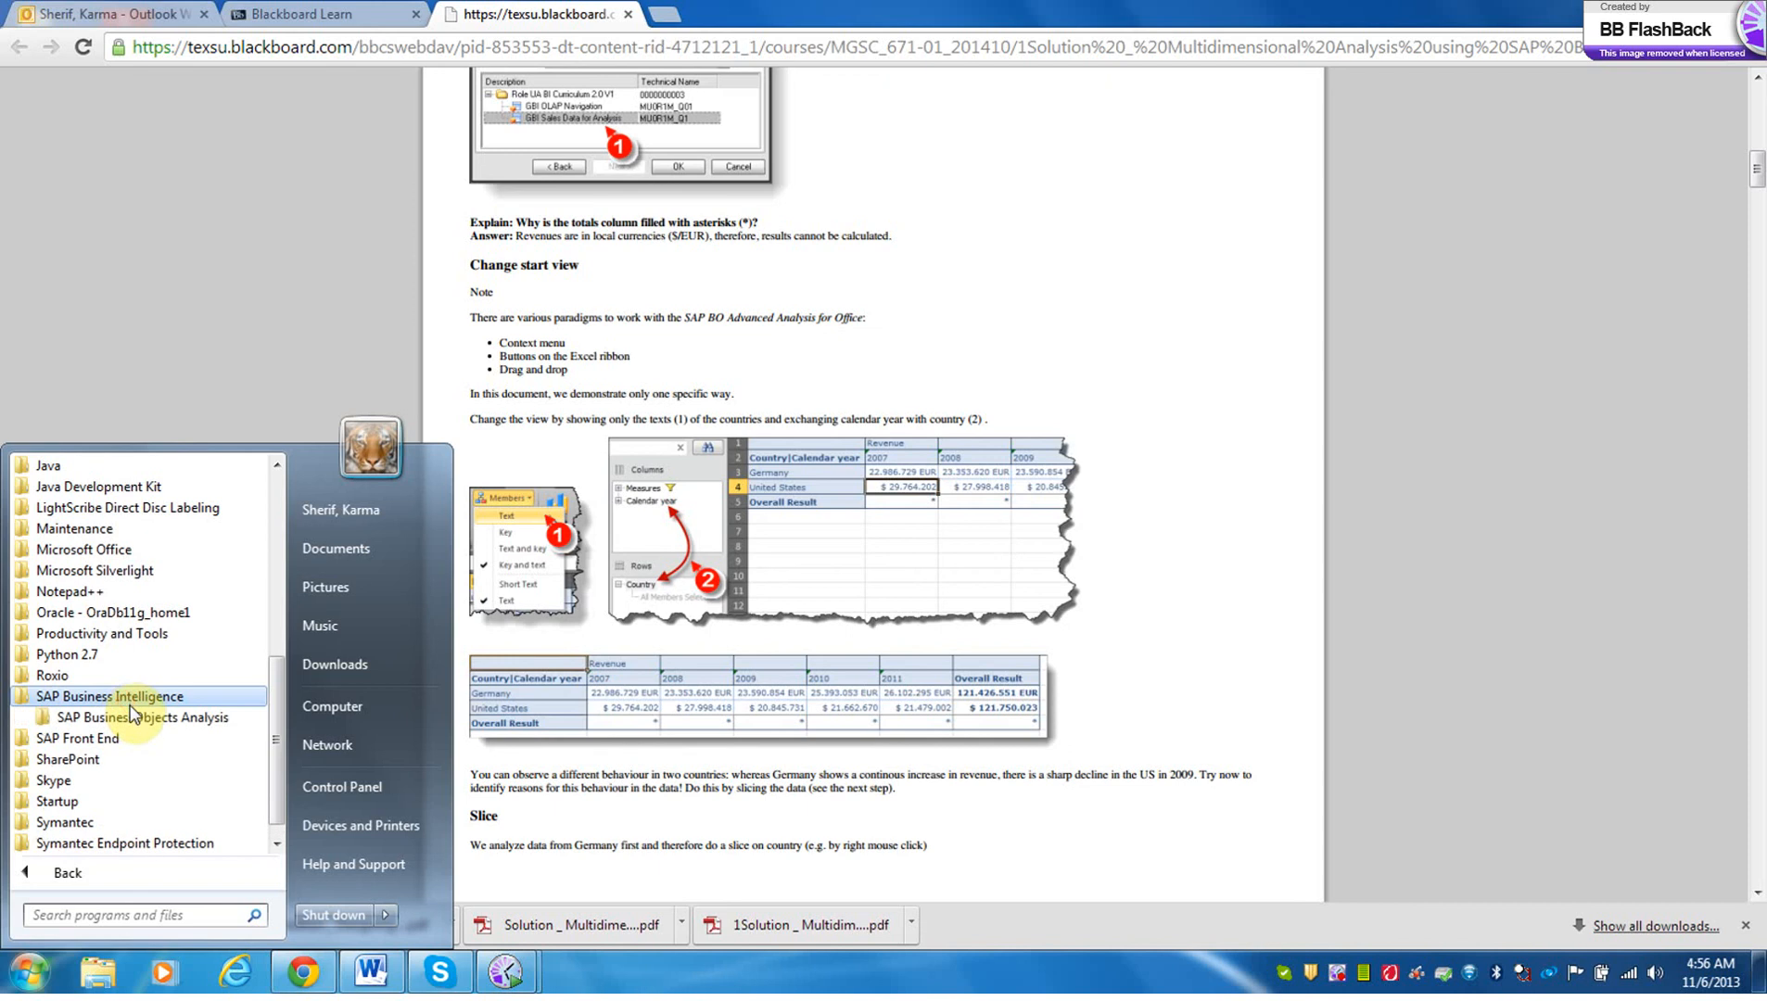
pyautogui.click(129, 714)
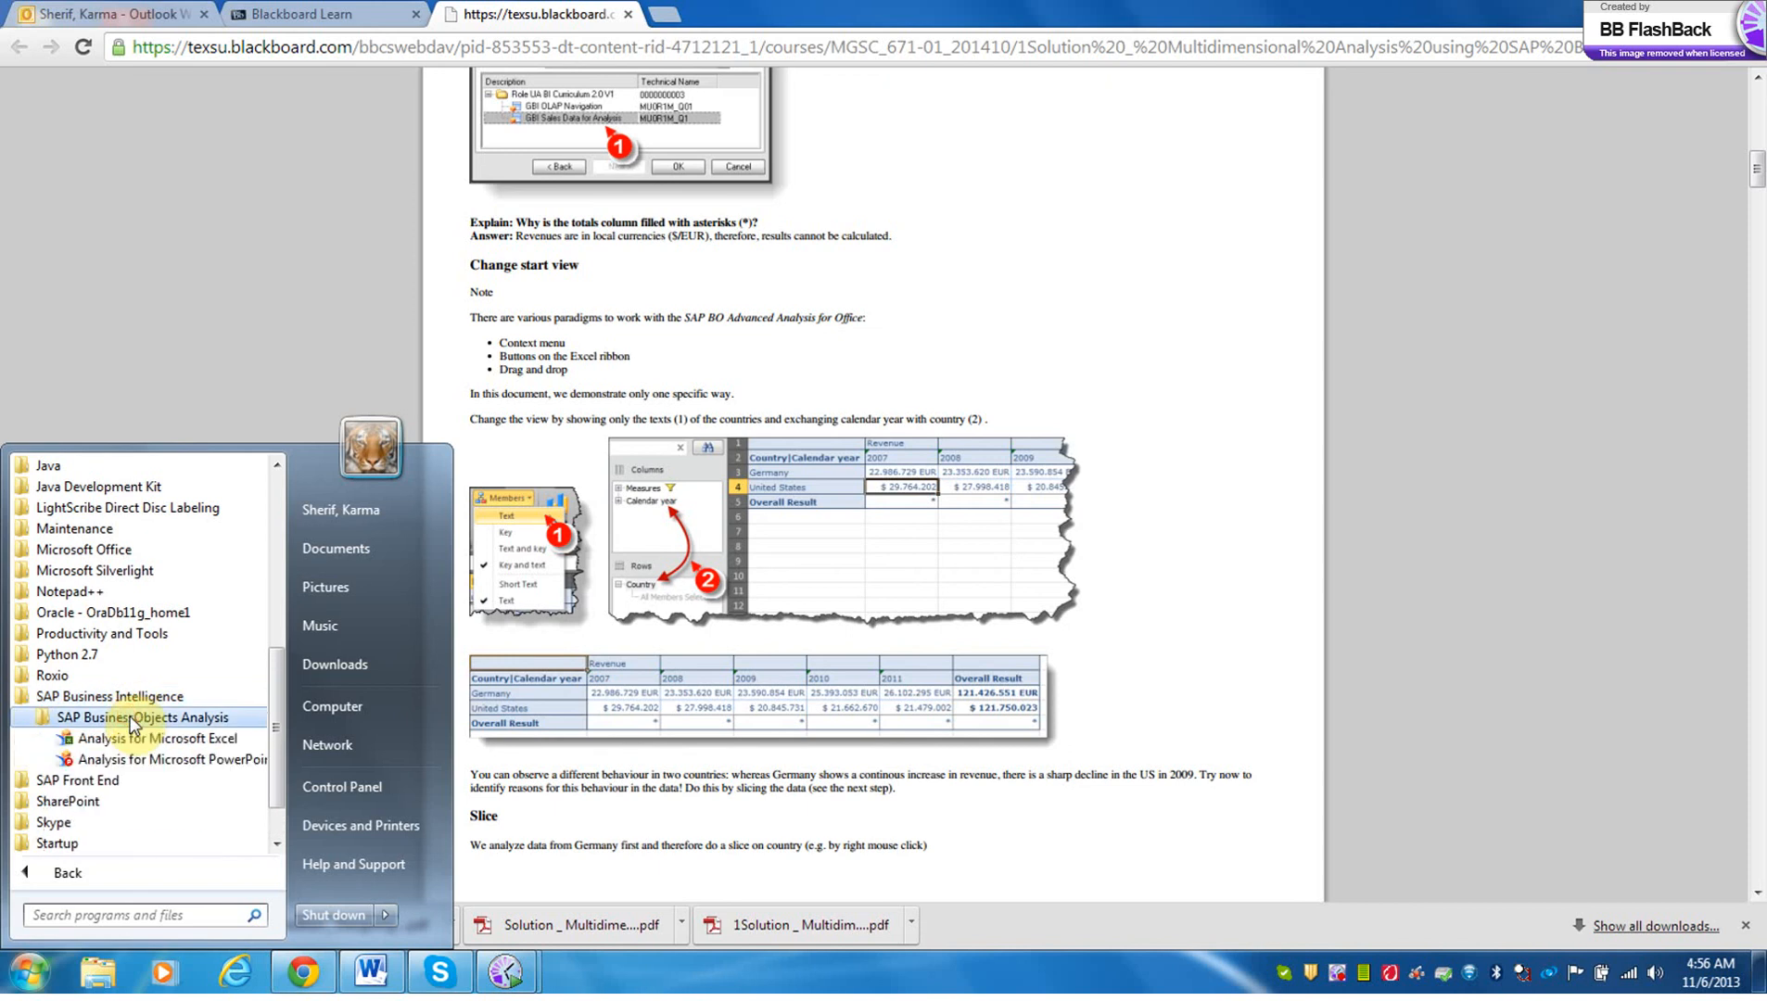
pyautogui.click(133, 738)
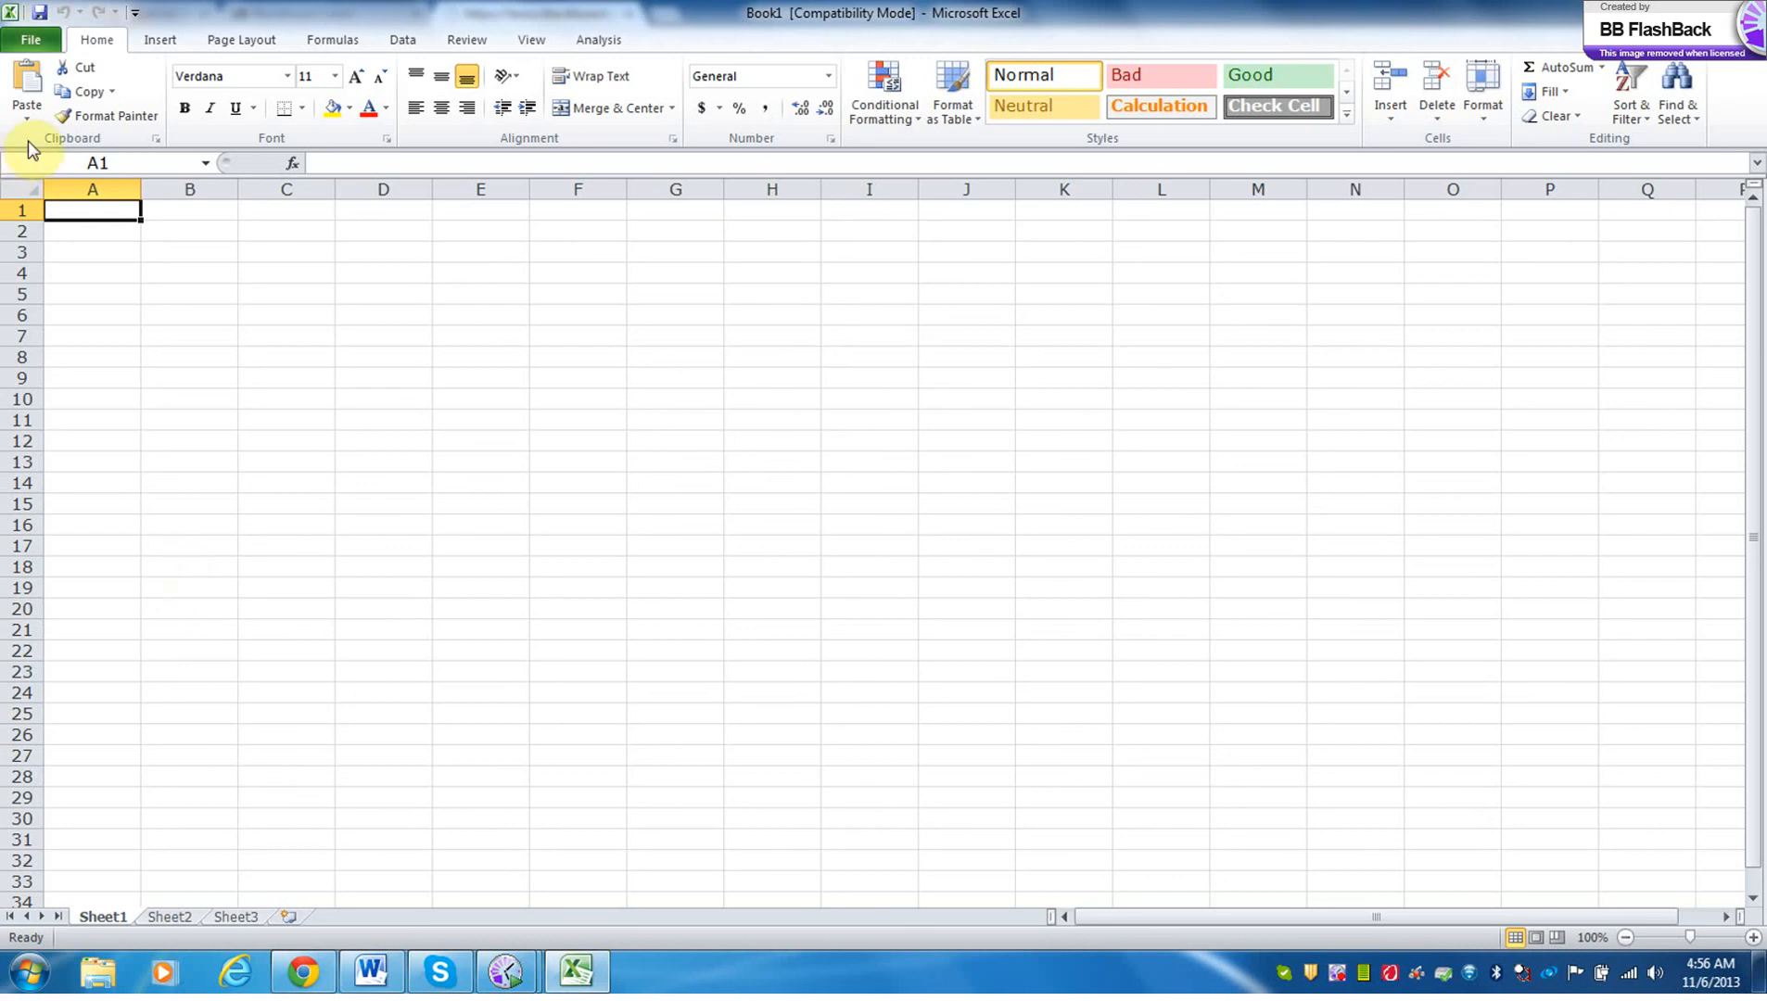
# Insert the GBI Sales Data for Analysis data source at cell A1, logging on to BI EXERCISE with the account password.
pyautogui.click(593, 42)
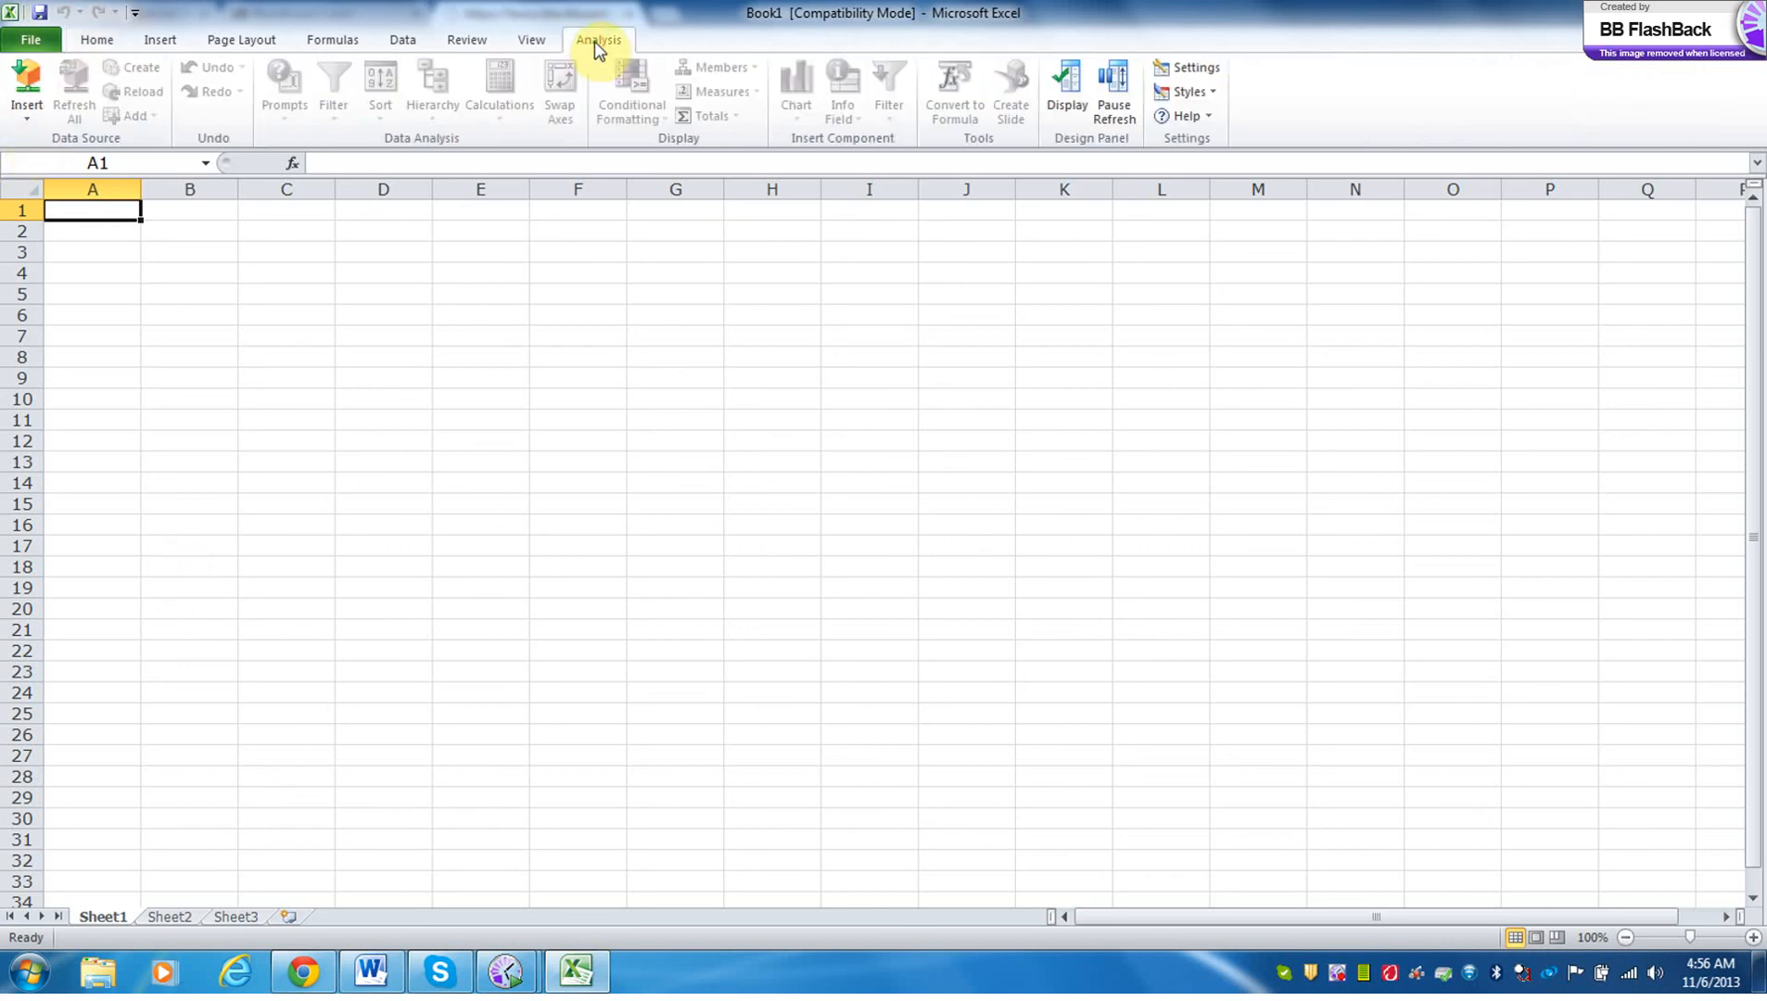
pyautogui.click(37, 115)
pyautogui.click(48, 142)
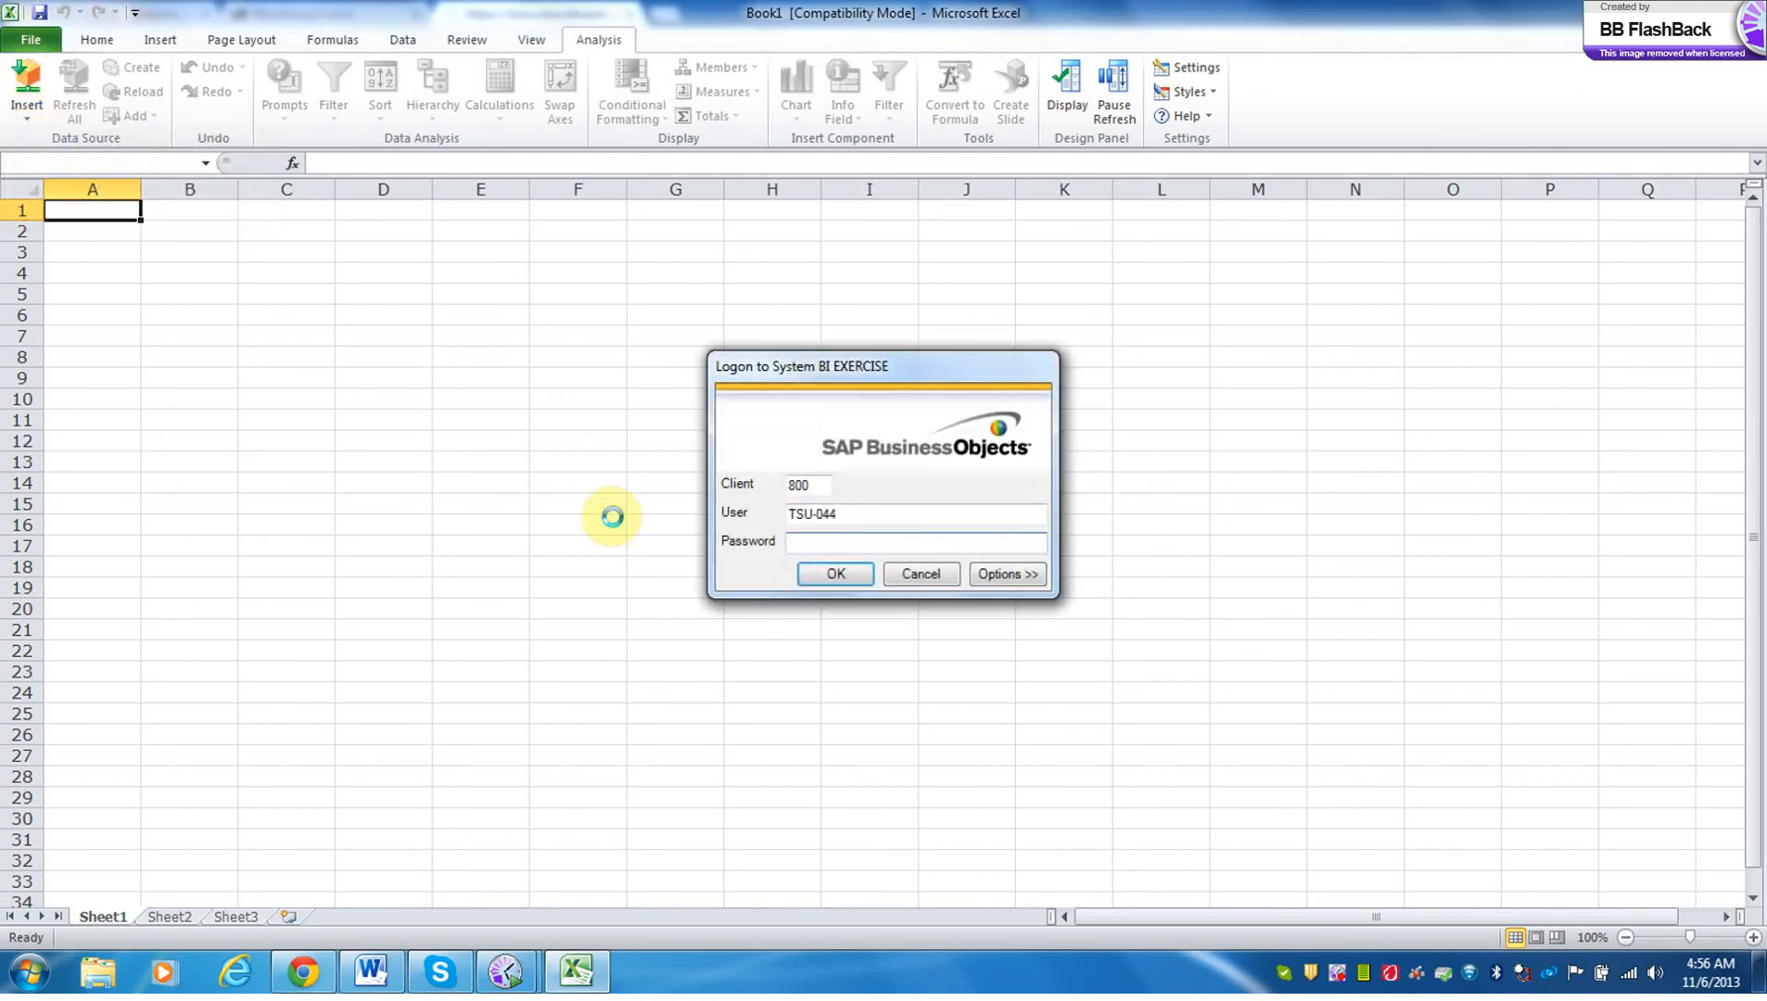
pyautogui.write('*******')
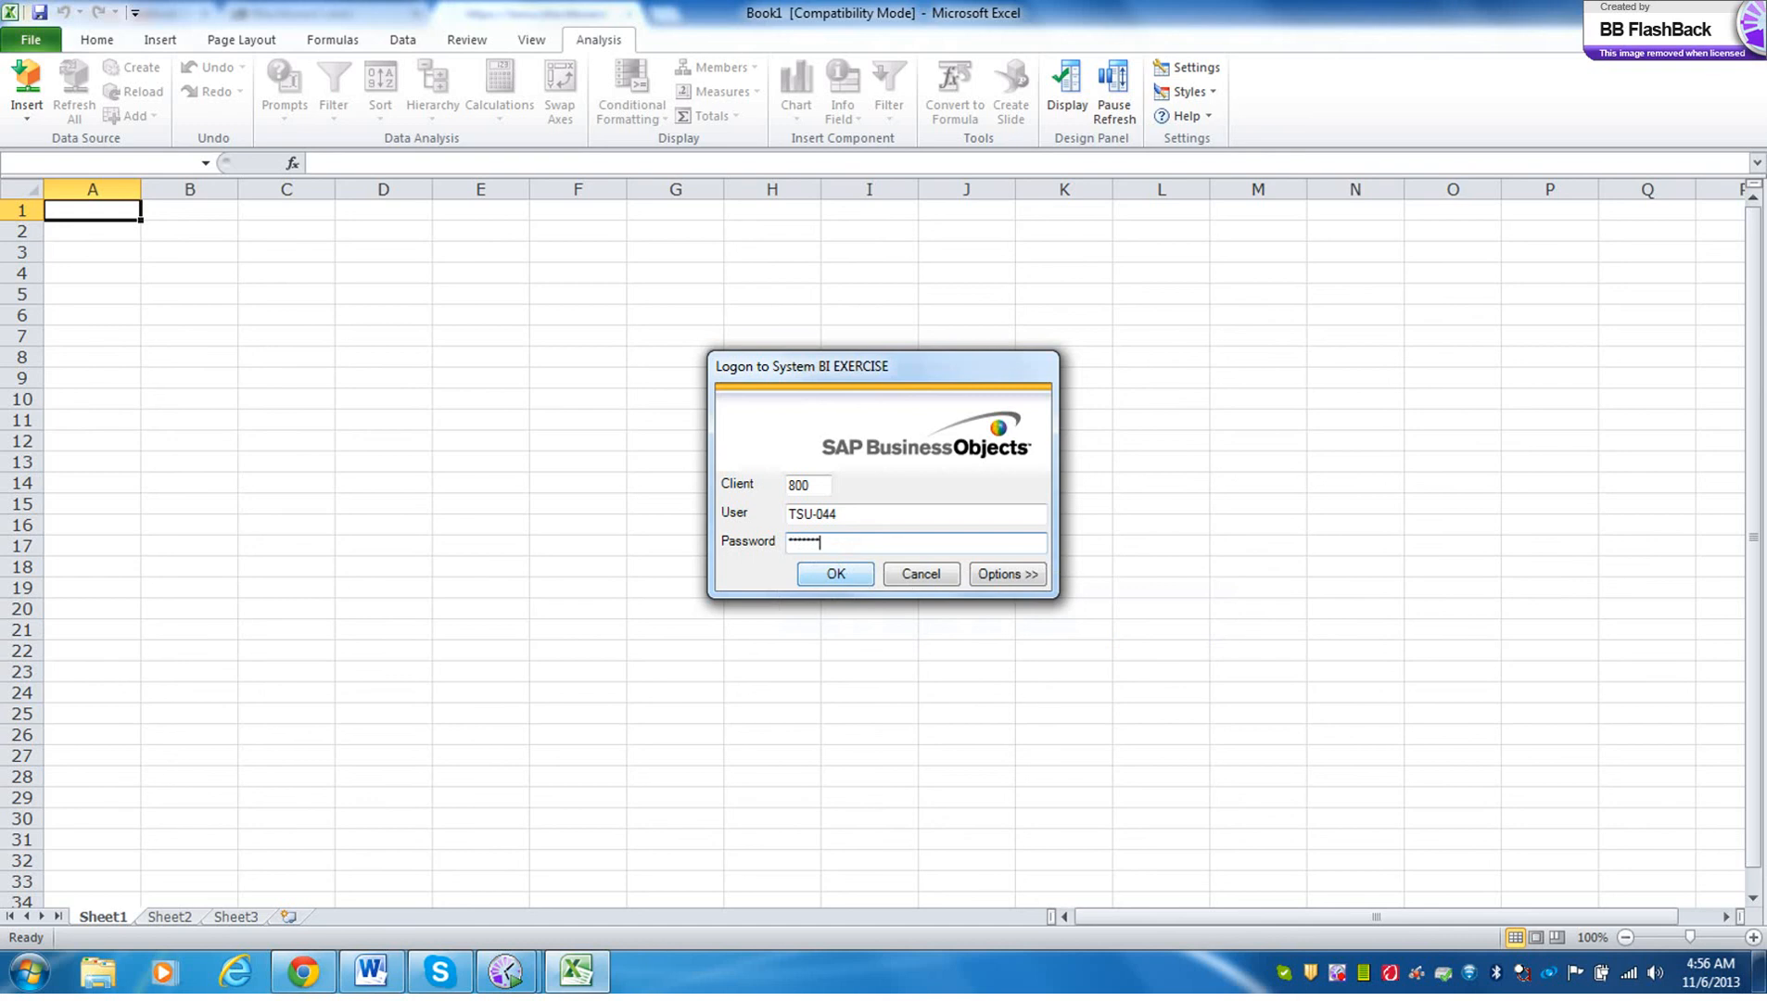
pyautogui.click(835, 565)
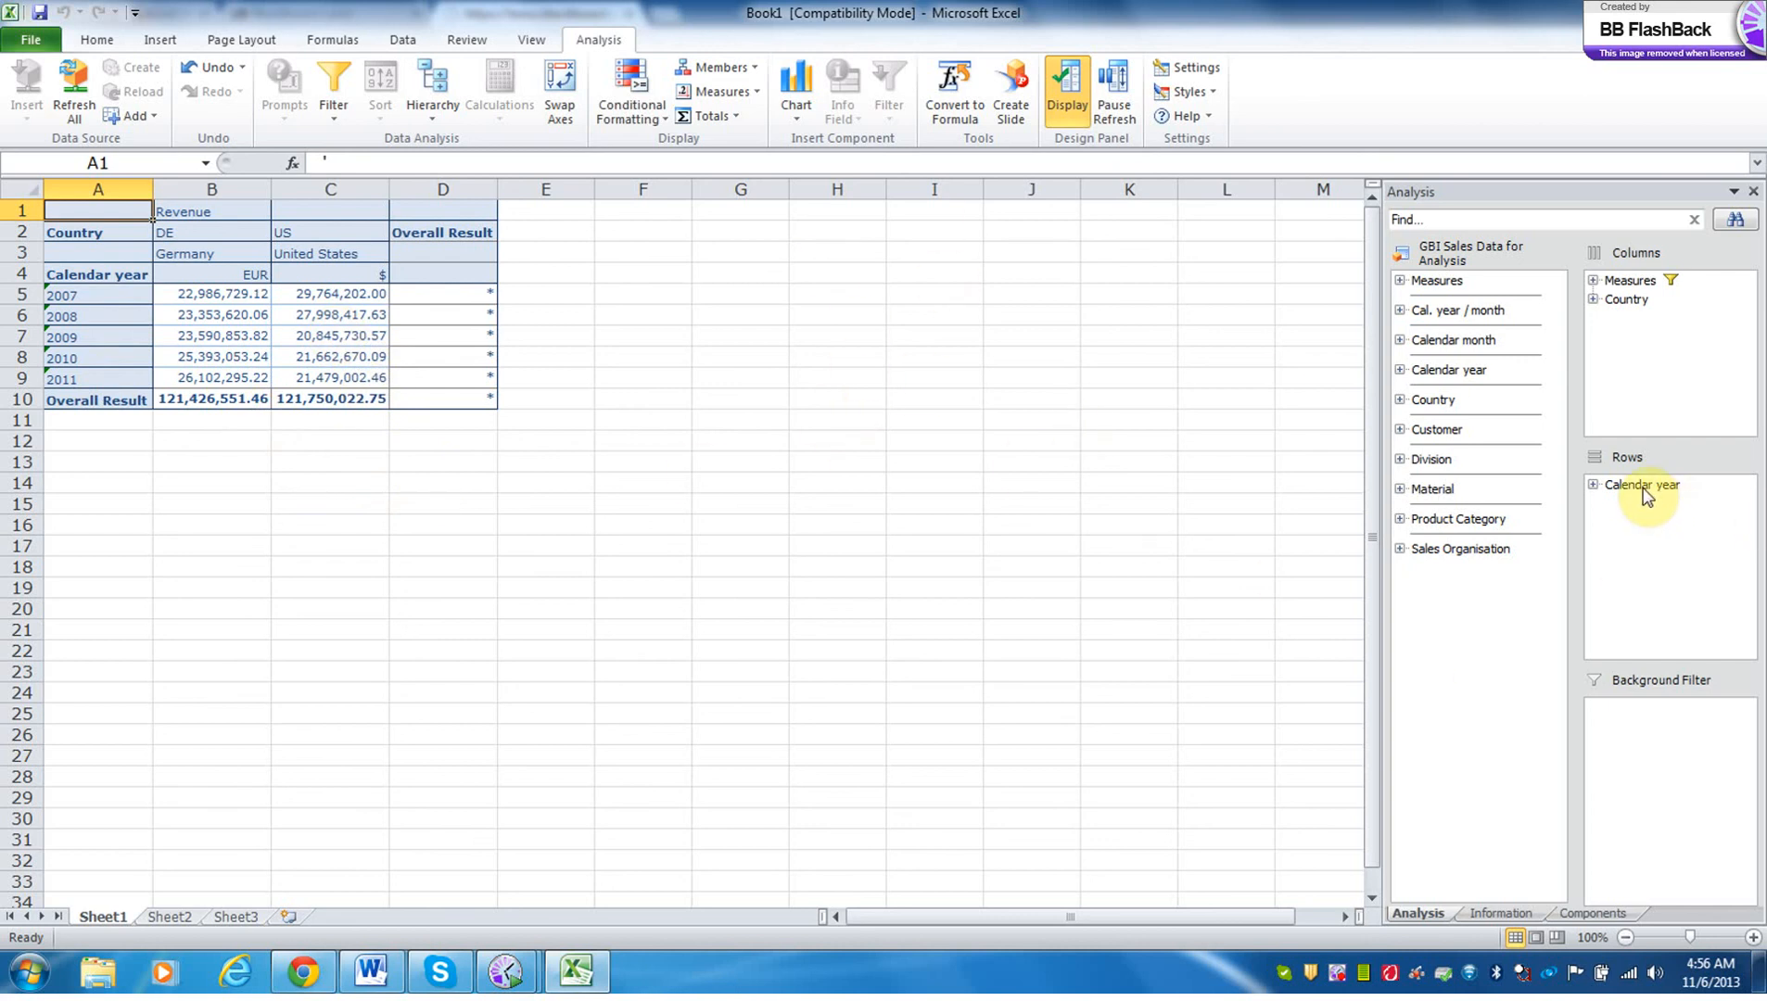
# Filter the Country dimension by member, excluding DE (Germany) and keeping only US (United States).
pyautogui.click(1613, 303)
pyautogui.rightClick(1613, 304)
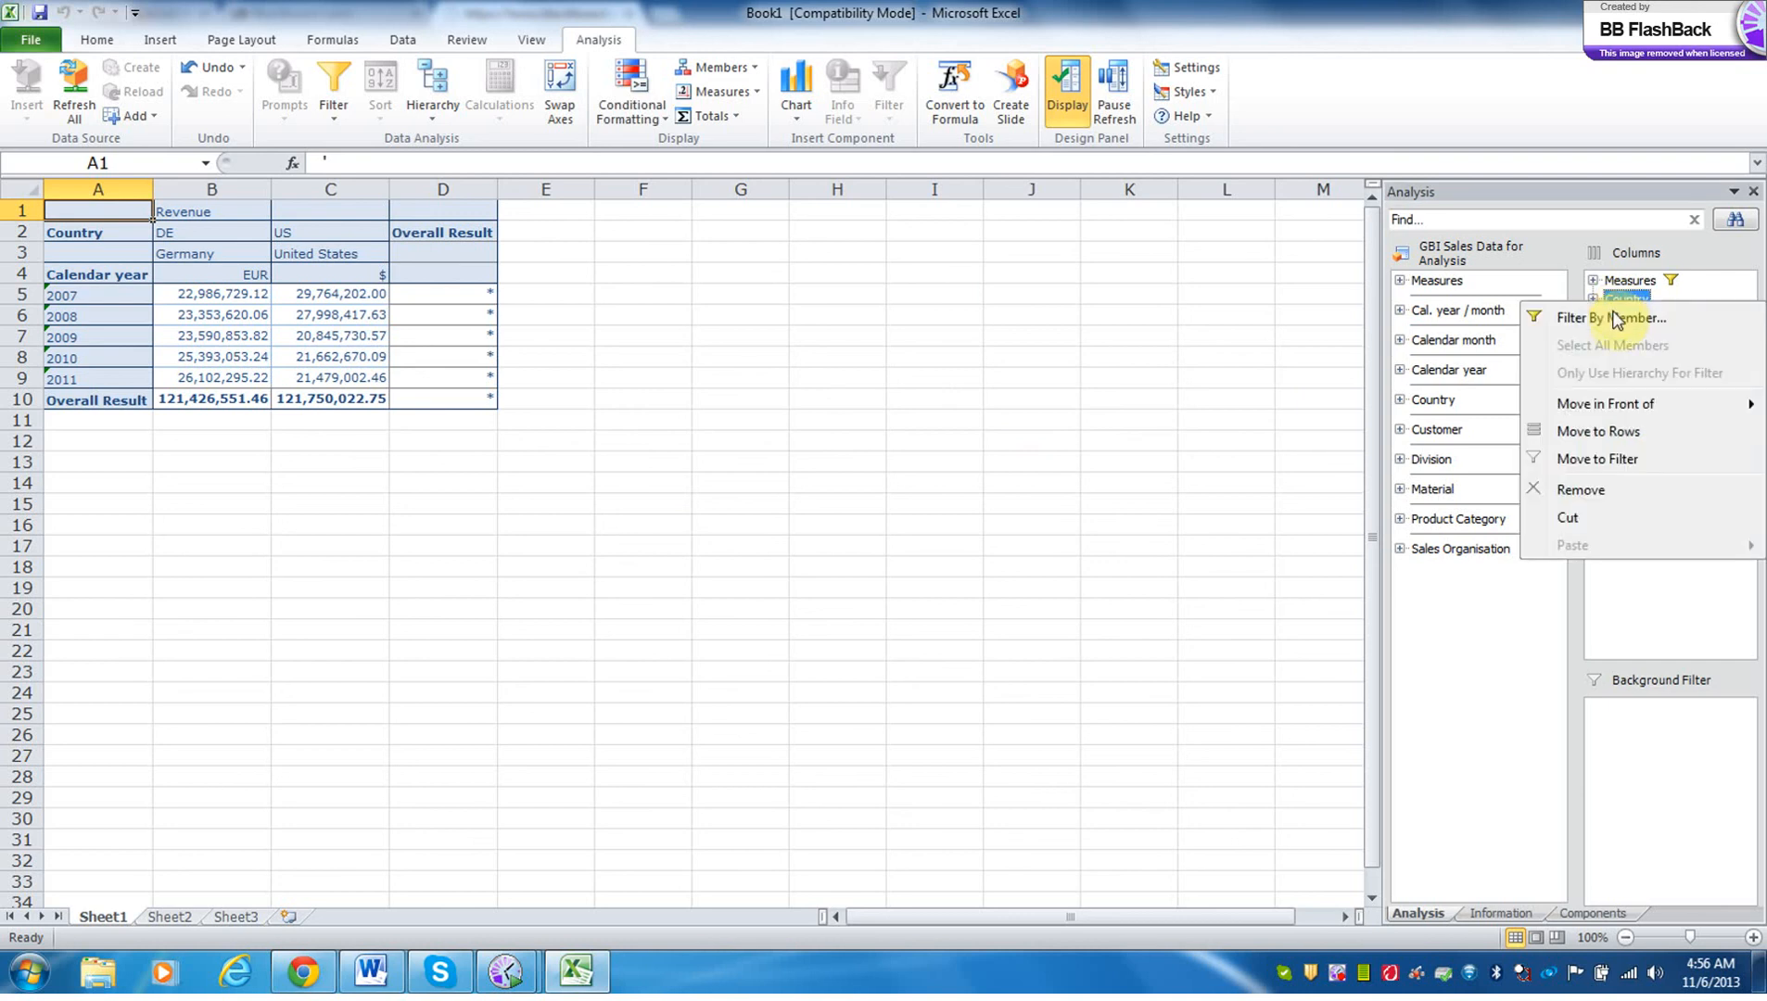
pyautogui.click(1614, 315)
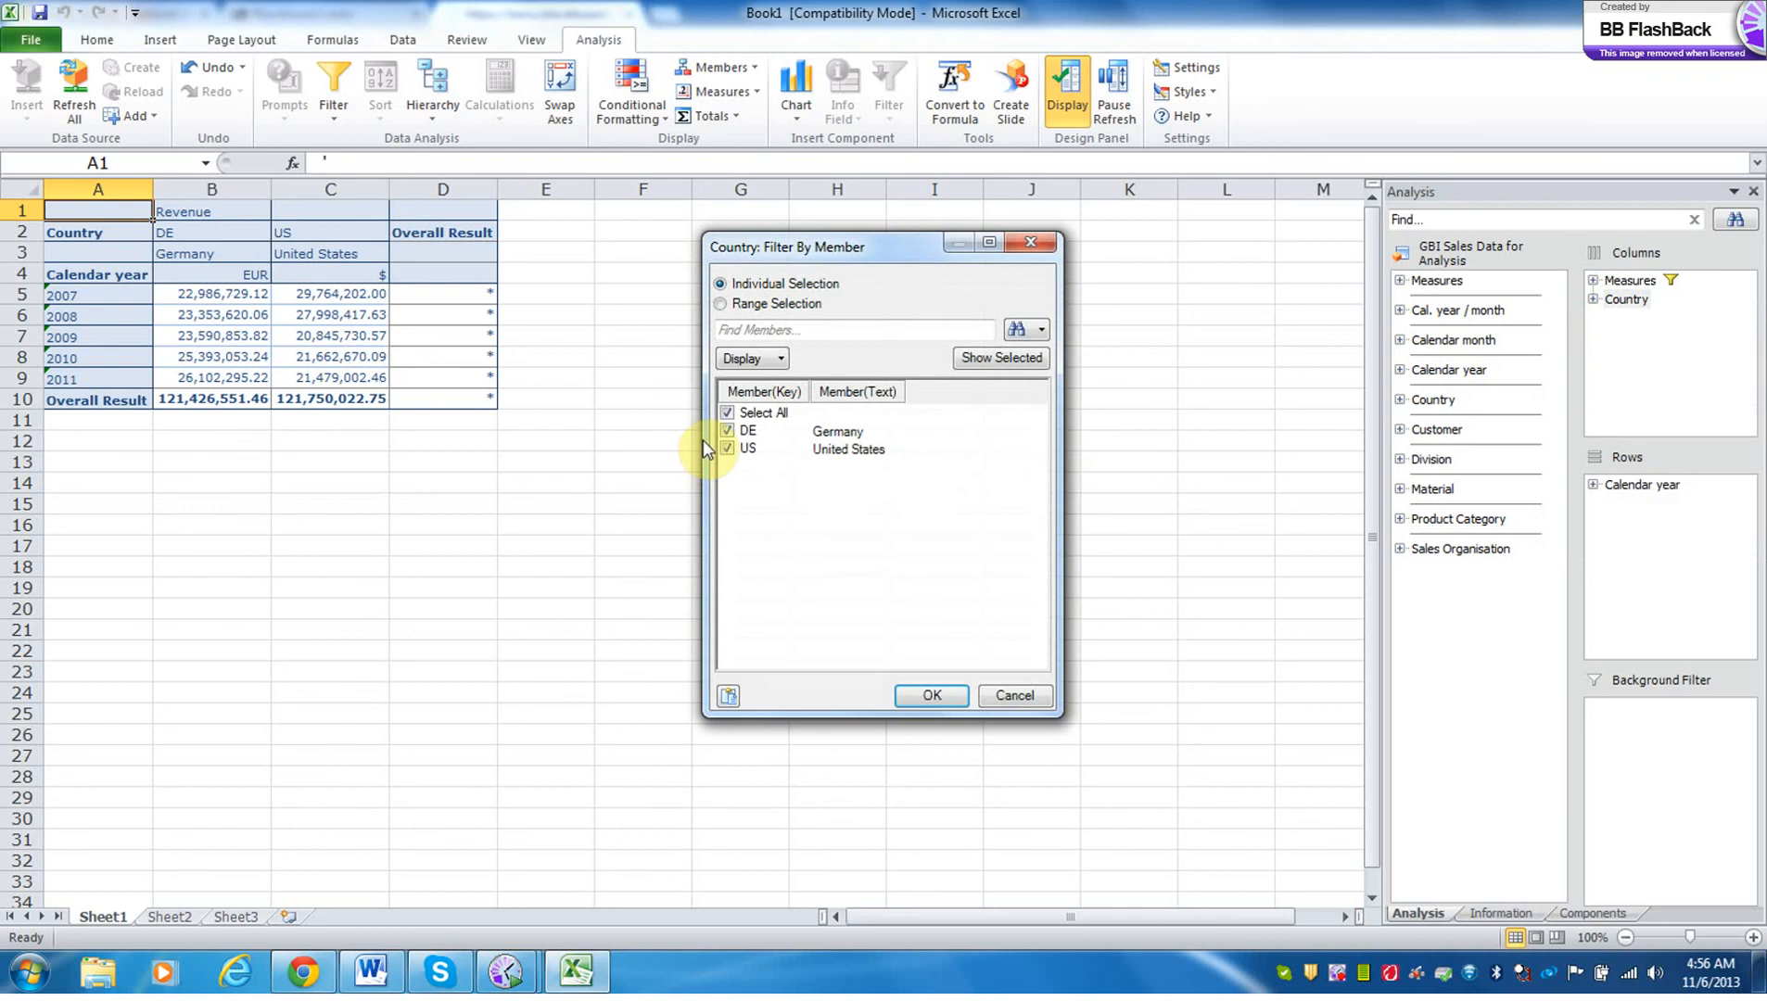
pyautogui.click(727, 431)
pyautogui.click(931, 695)
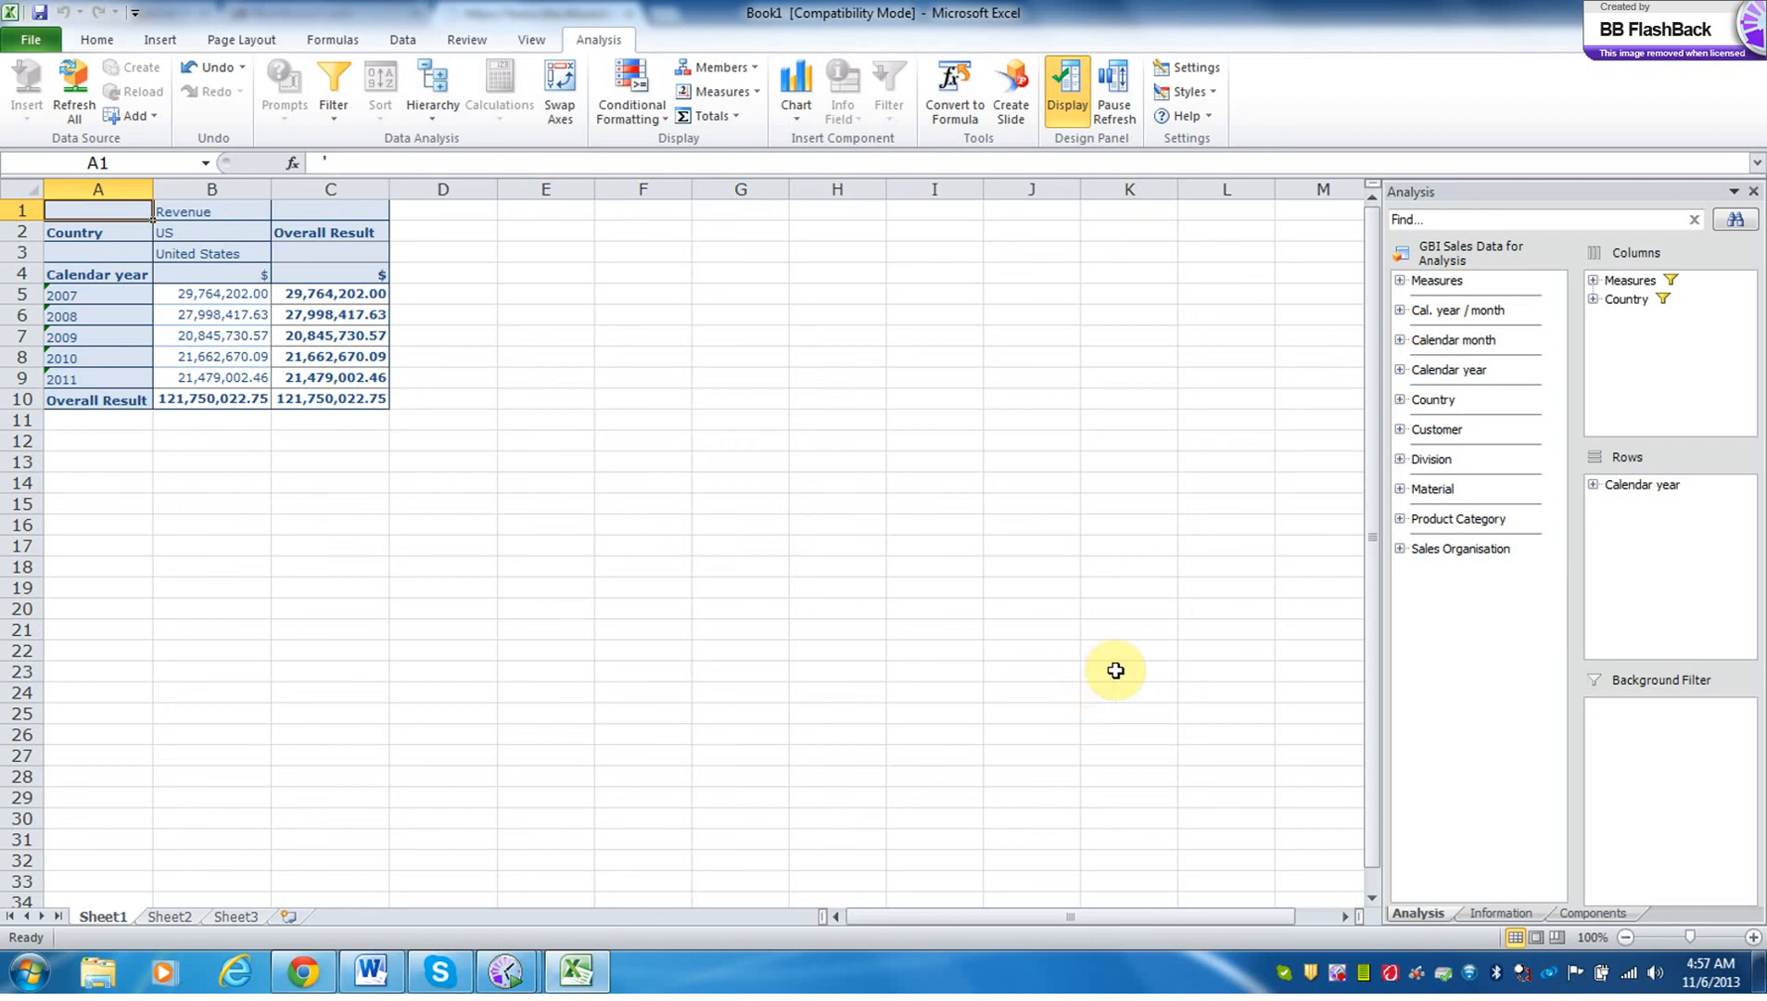
pyautogui.click(1632, 298)
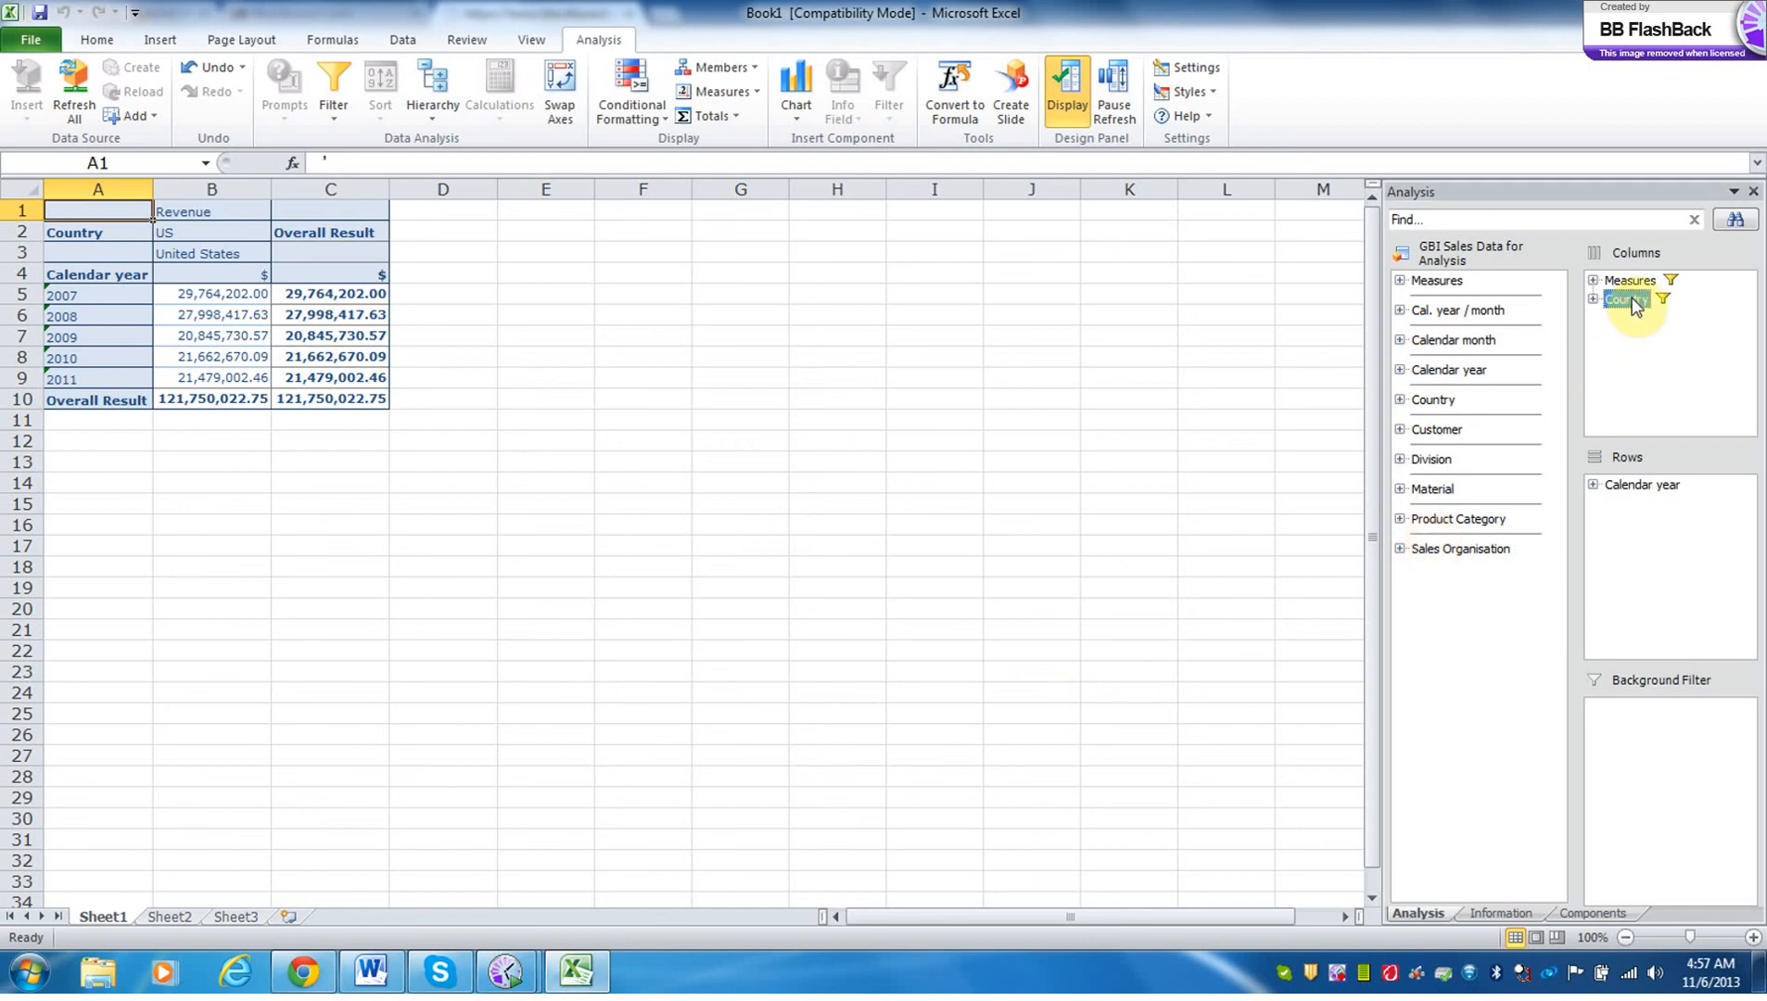
pyautogui.rightClick(1631, 299)
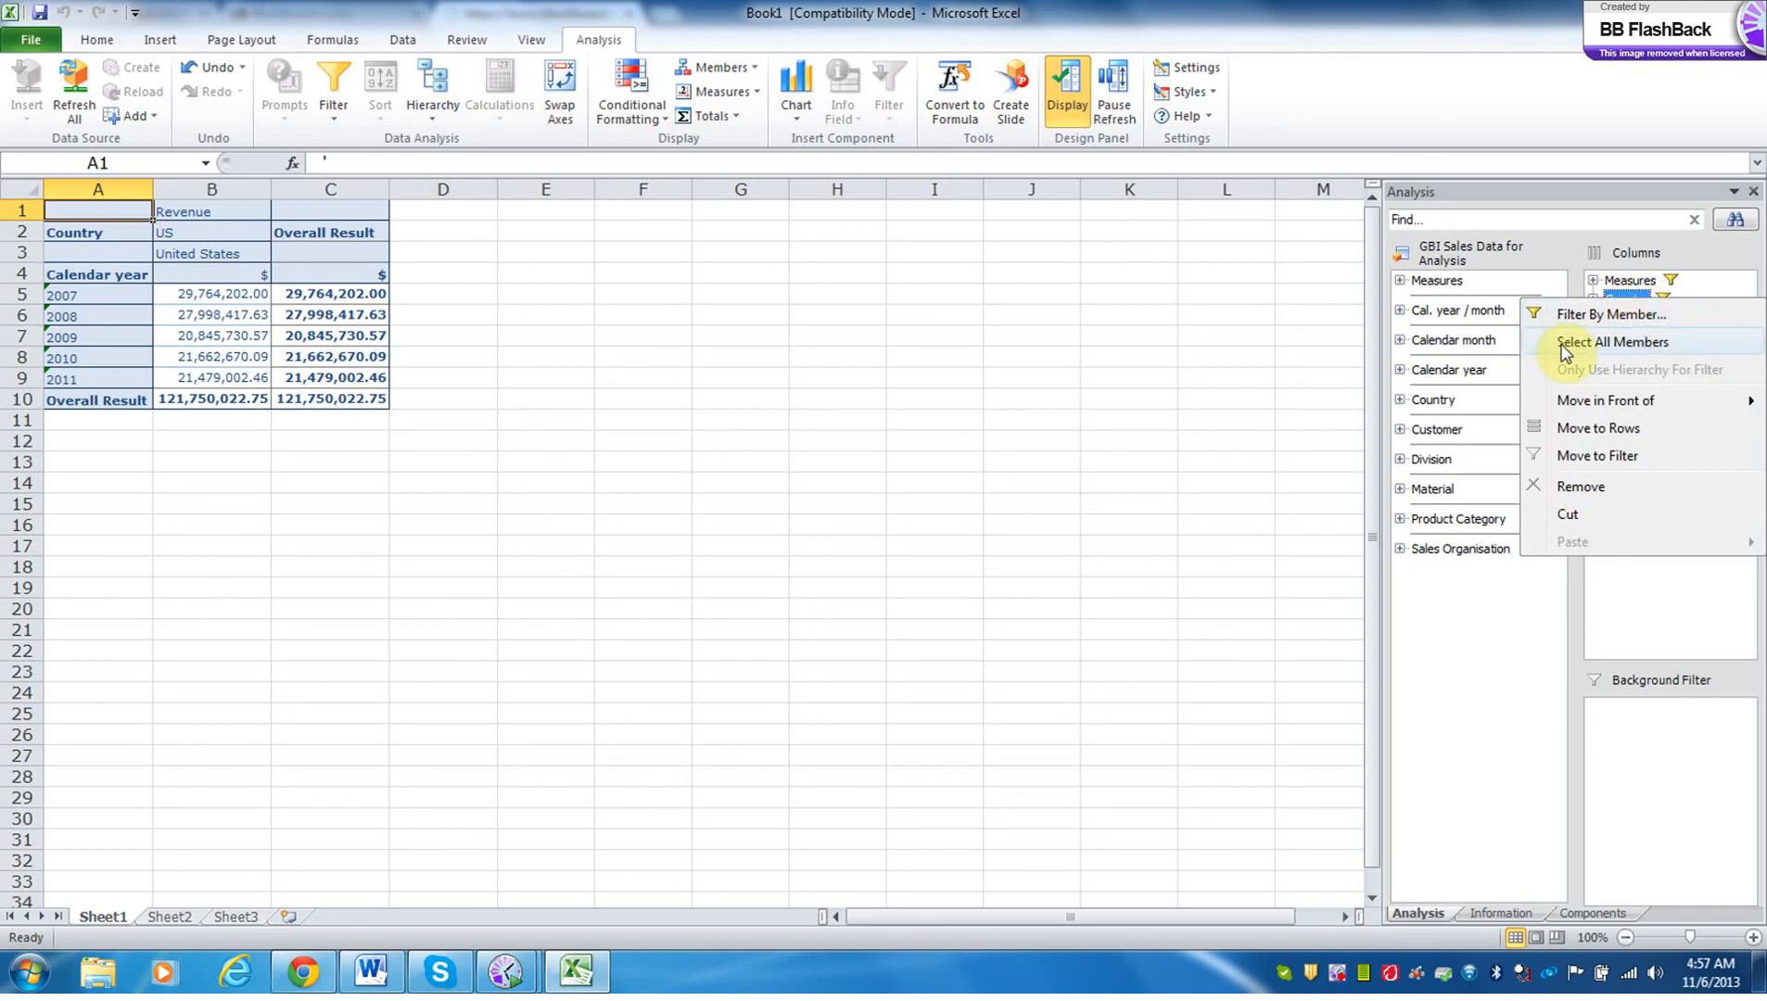
pyautogui.click(1504, 654)
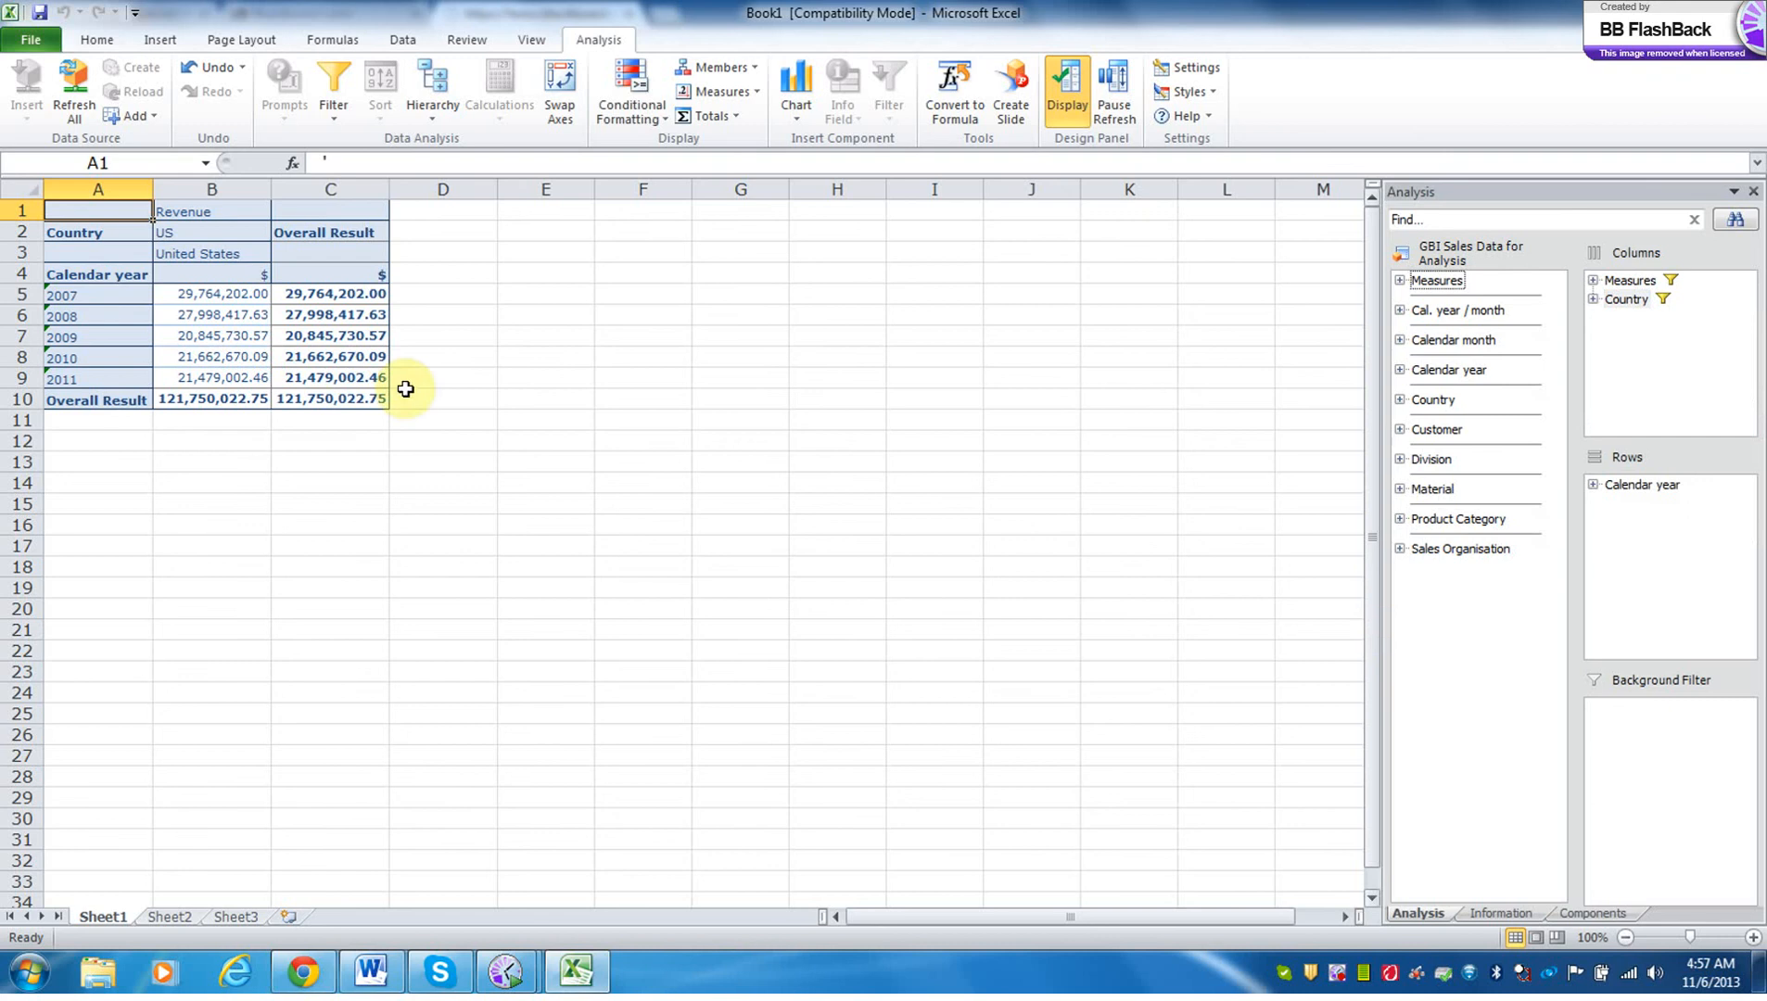
# Filter on the US member and swap Country with Customer in the columns.
pyautogui.click(172, 236)
pyautogui.rightClick(172, 236)
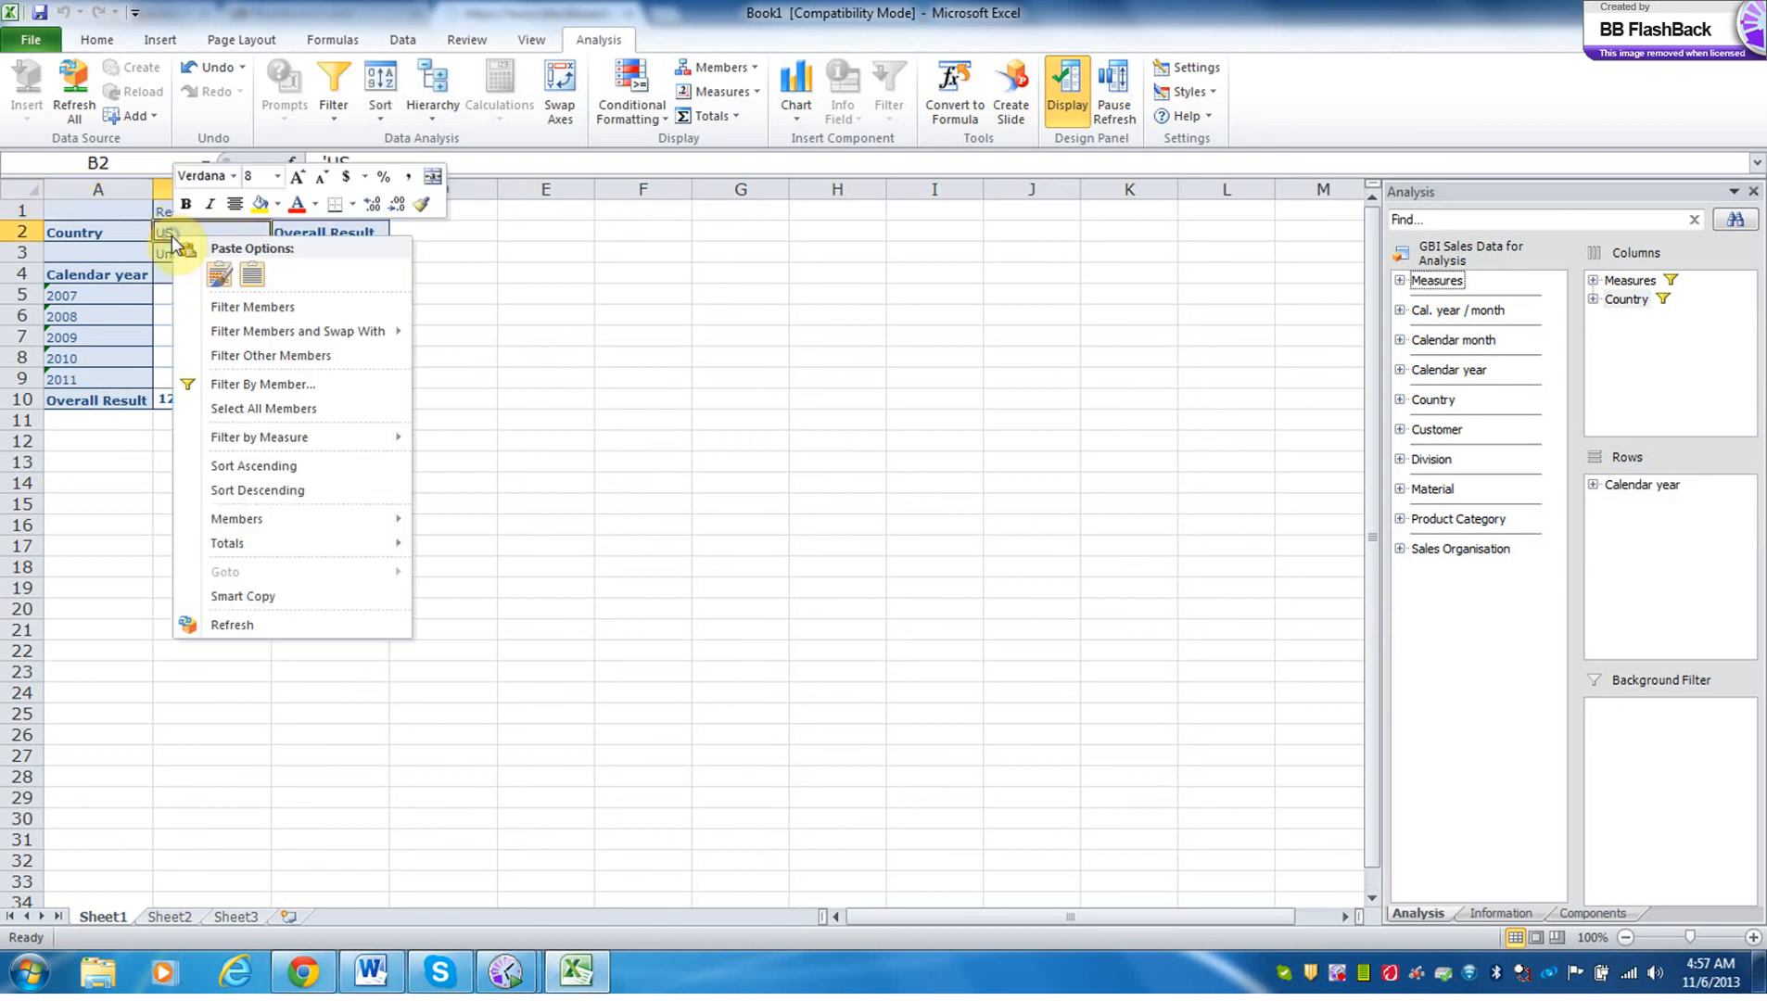
pyautogui.moveTo(250, 336)
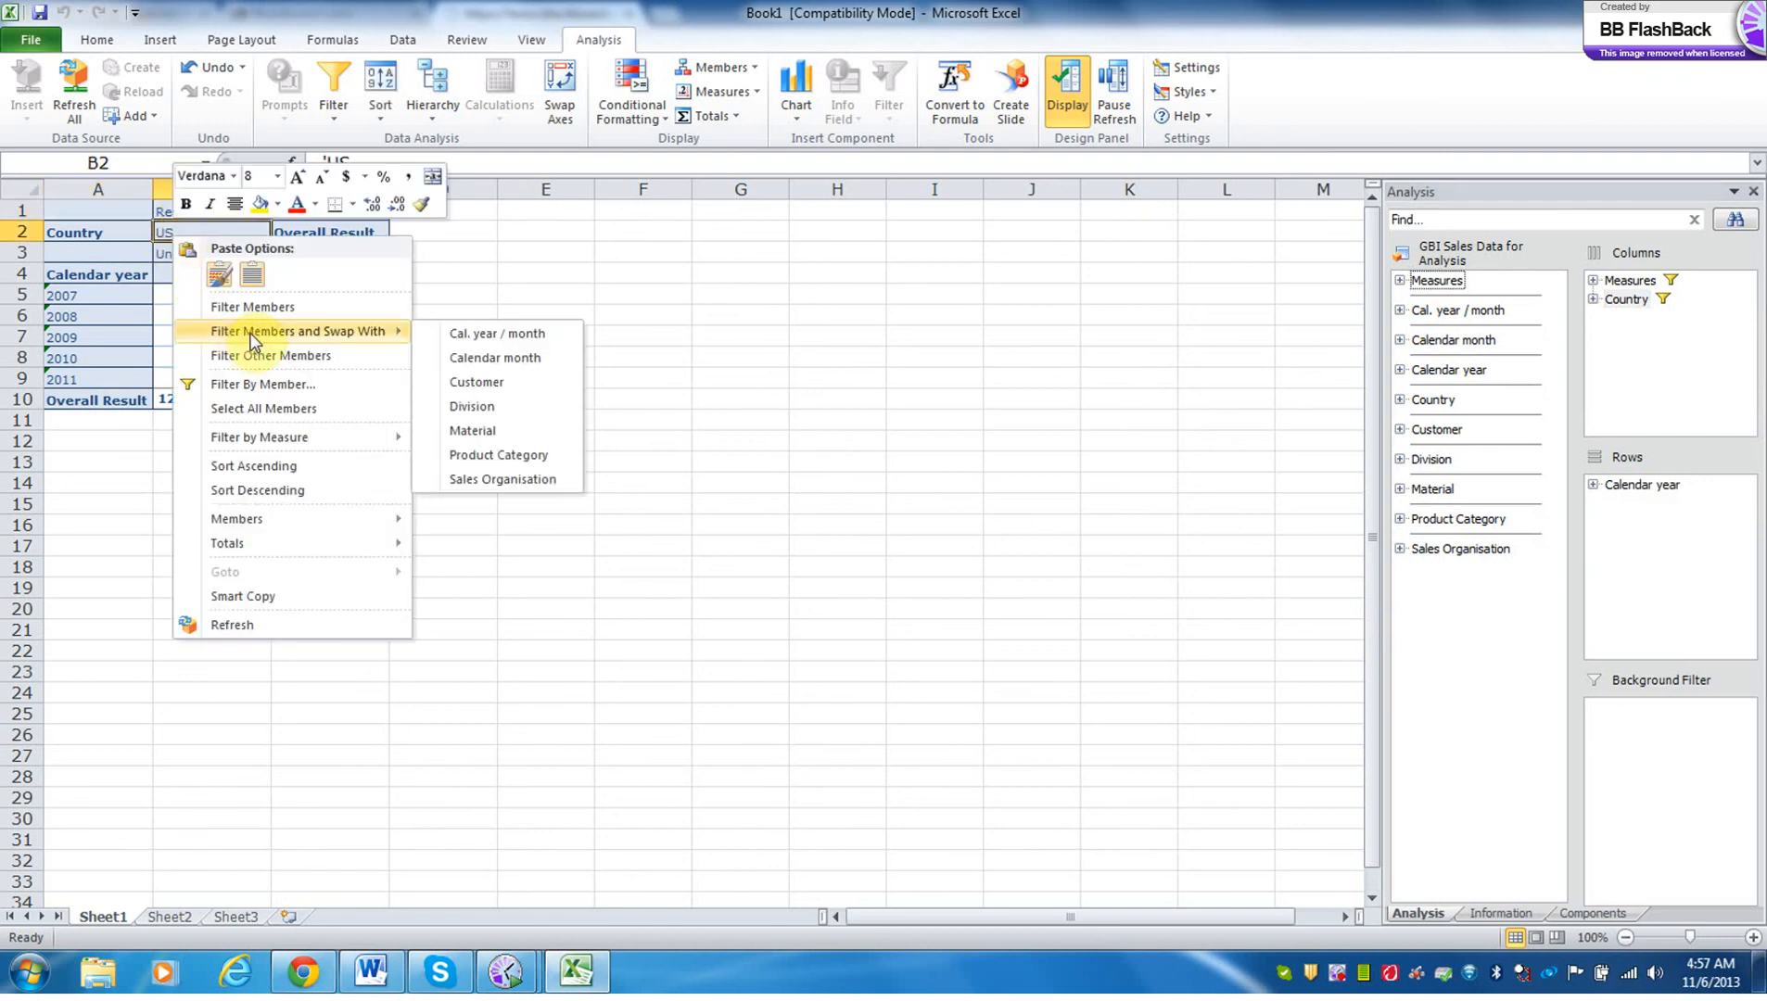
pyautogui.click(468, 381)
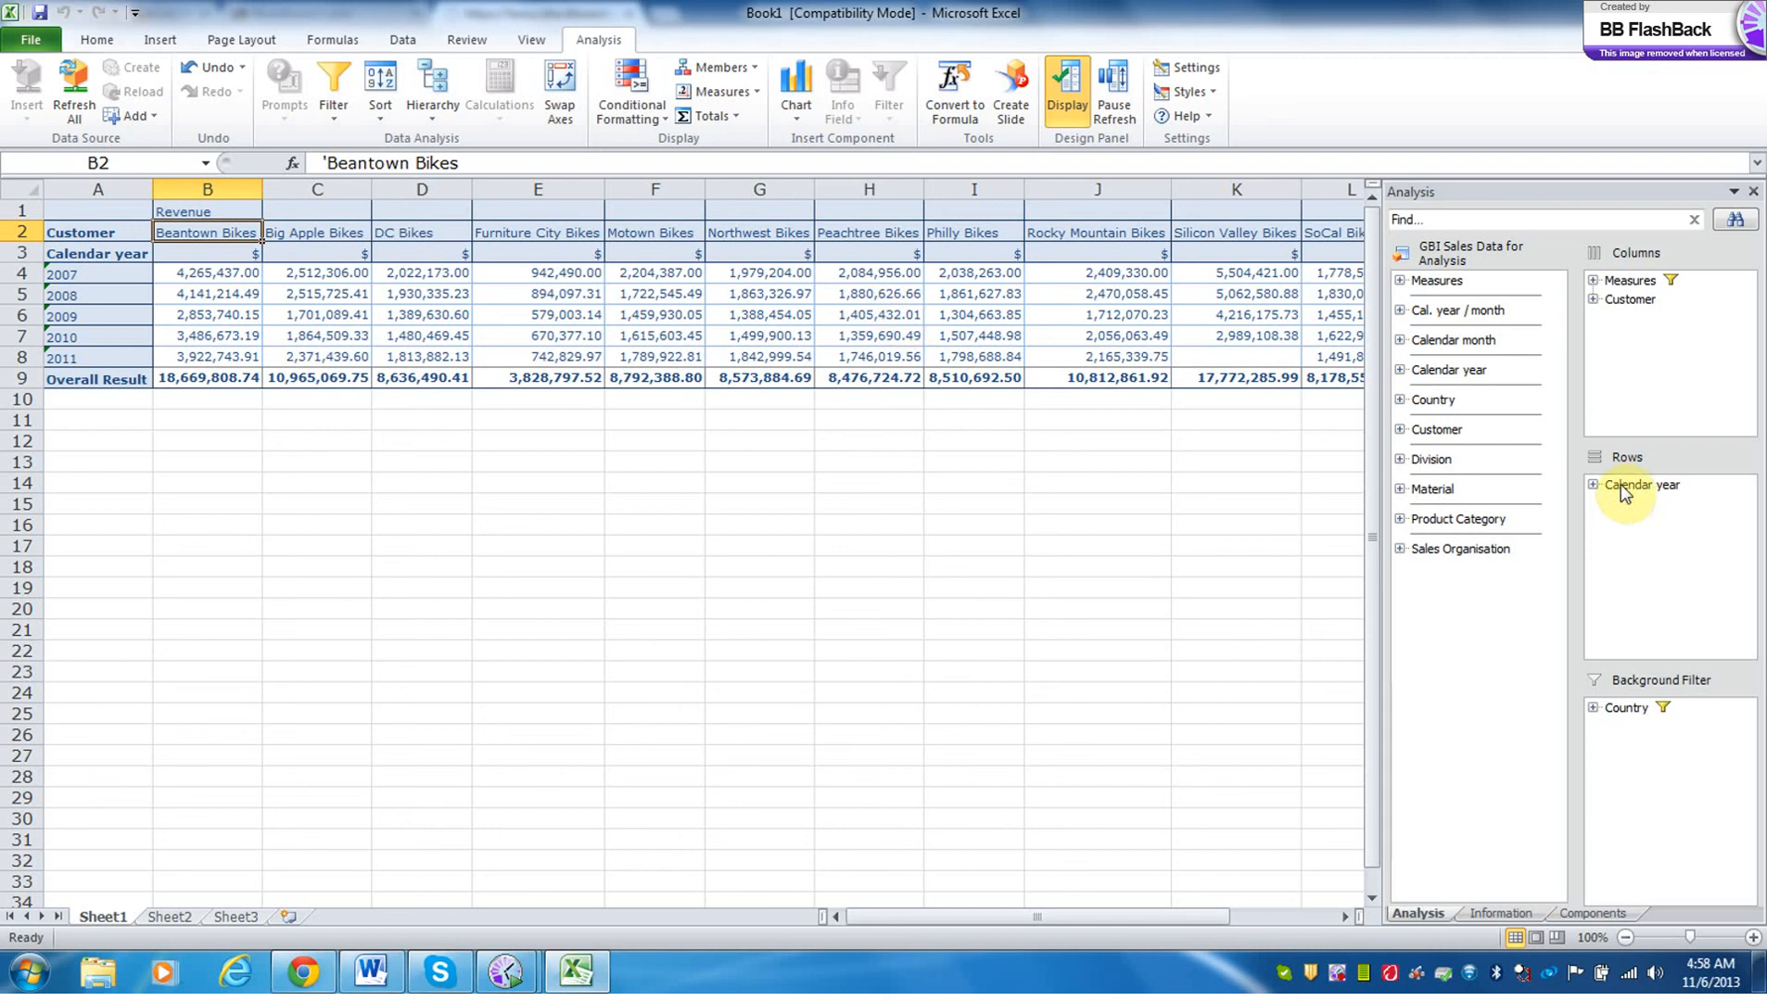
# Exchange the axes so Calendar year is in the columns and Customer in the rows, and move Measures to the background filter.
pyautogui.moveTo(1624, 491)
pyautogui.mouseDown()
pyautogui.moveTo(1634, 315)
pyautogui.moveTo(1640, 495)
pyautogui.mouseUp()
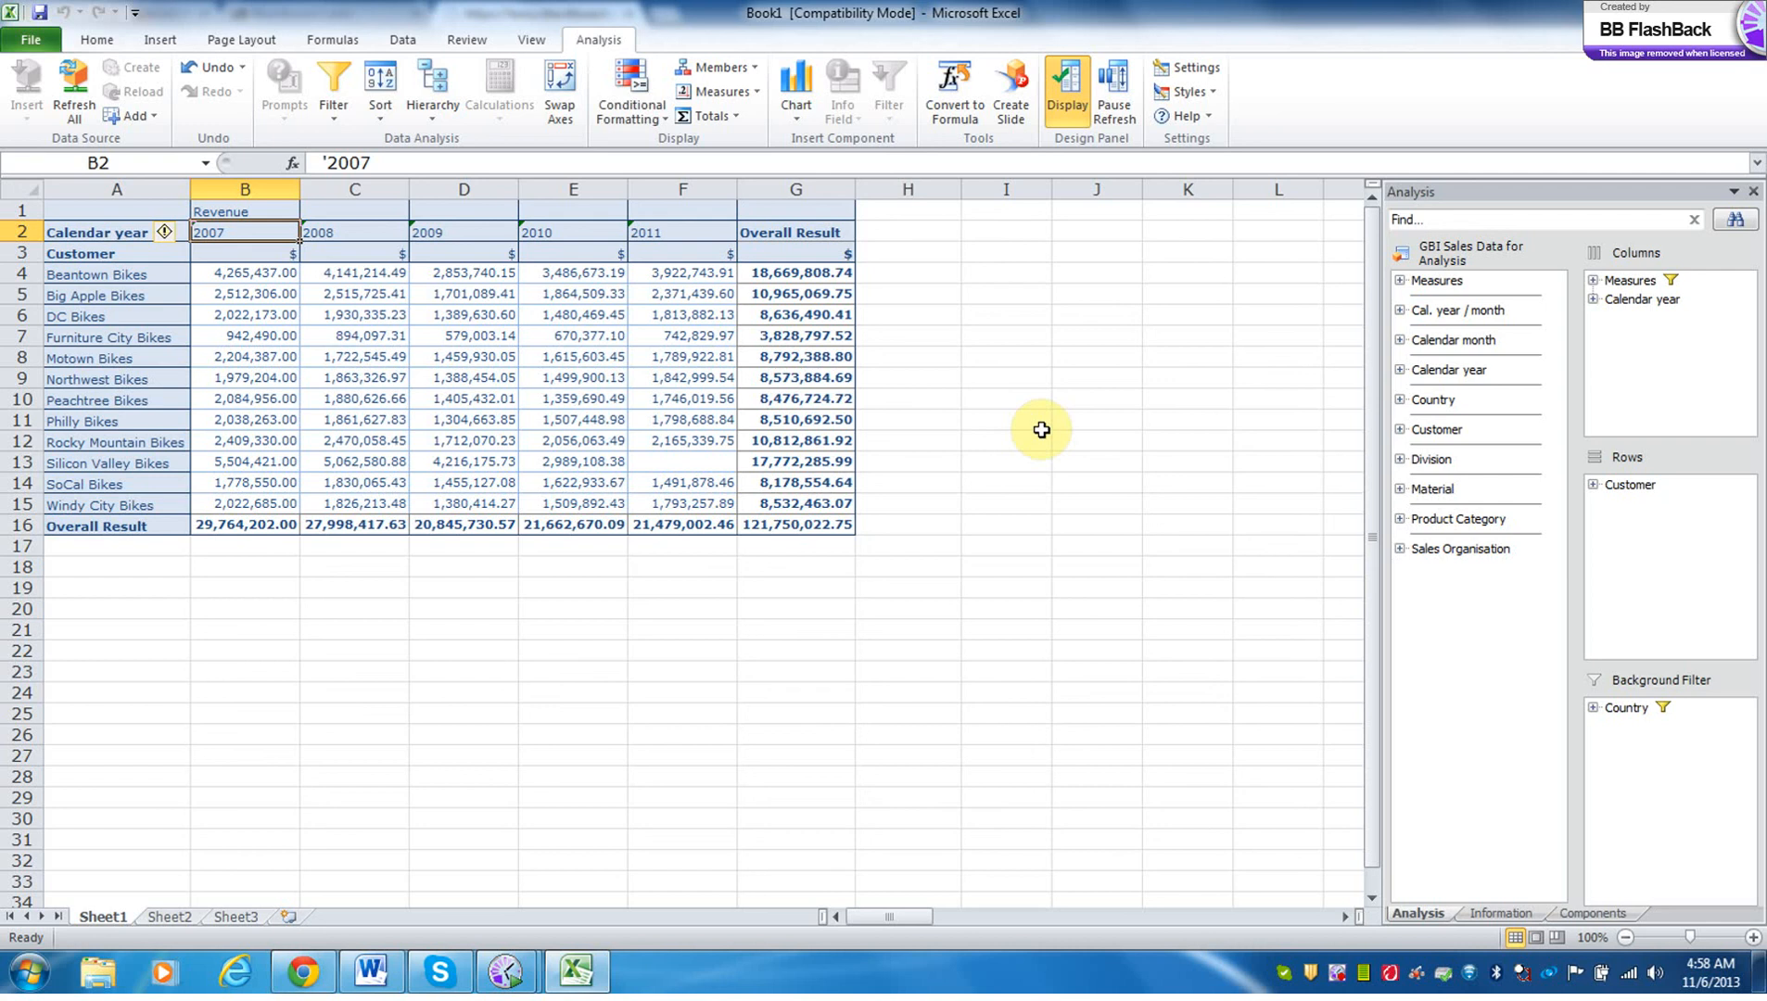
pyautogui.moveTo(1618, 283); pyautogui.dragTo(1668, 739)
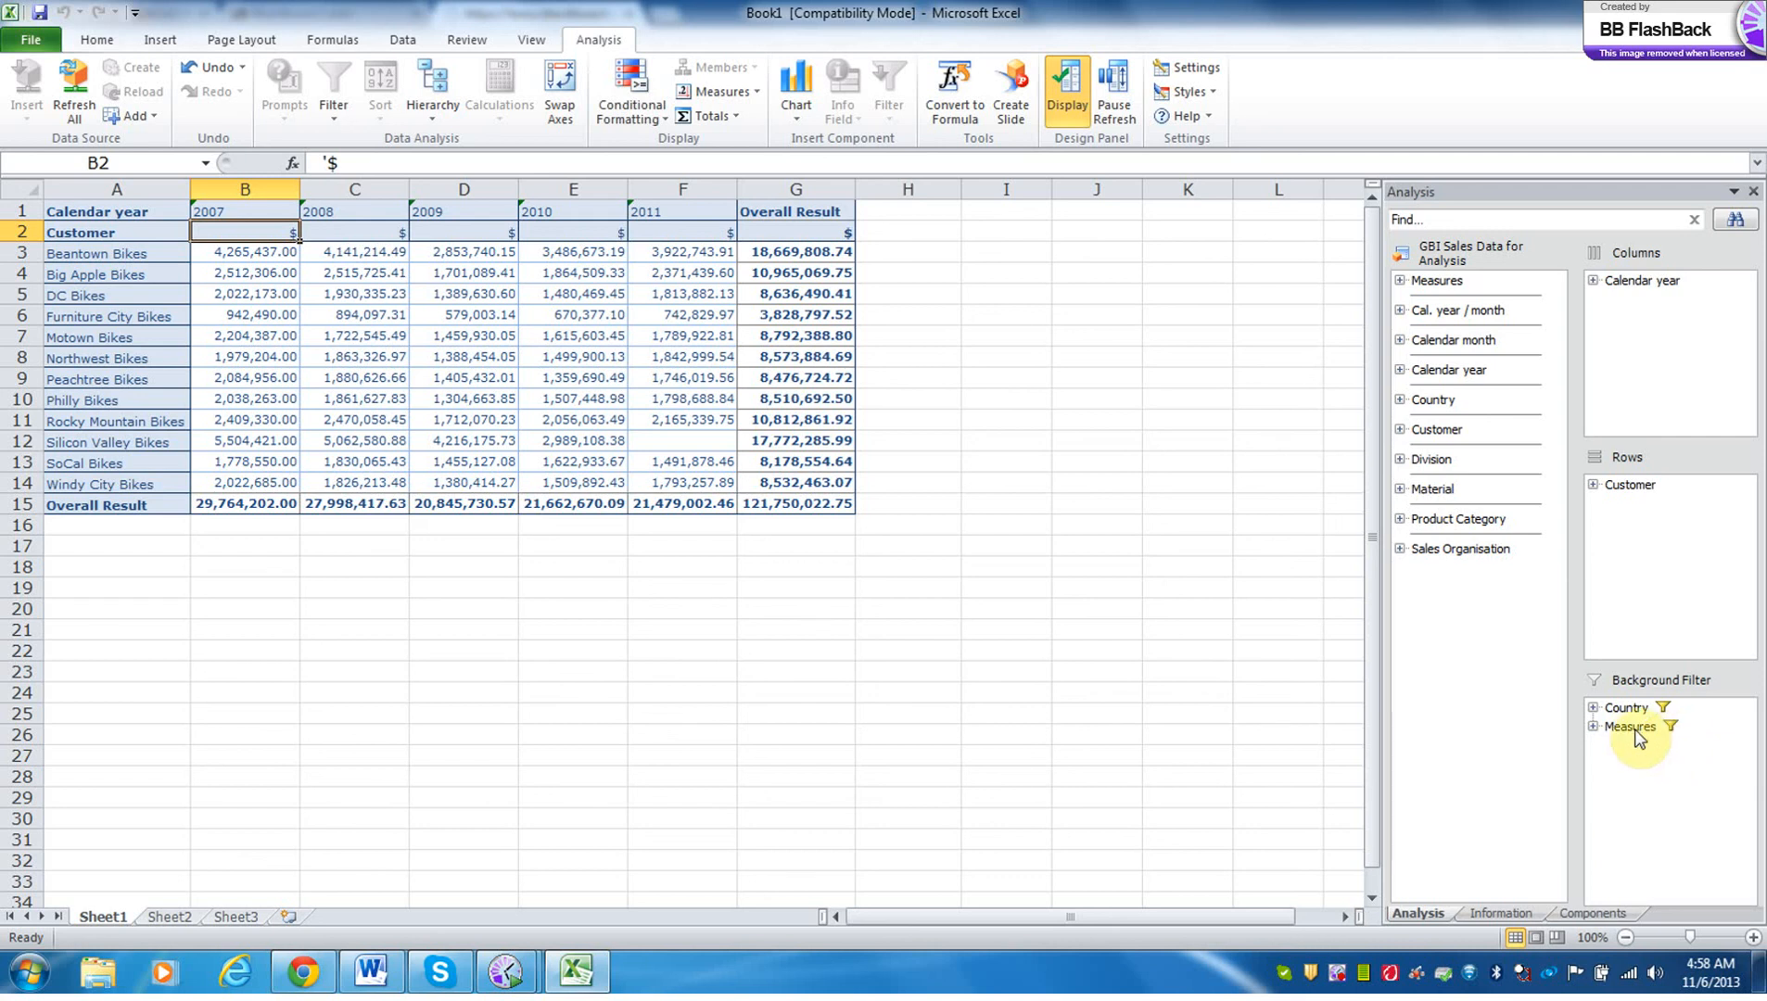
# Sort the customers by revenue in descending order.
pyautogui.click(253, 261)
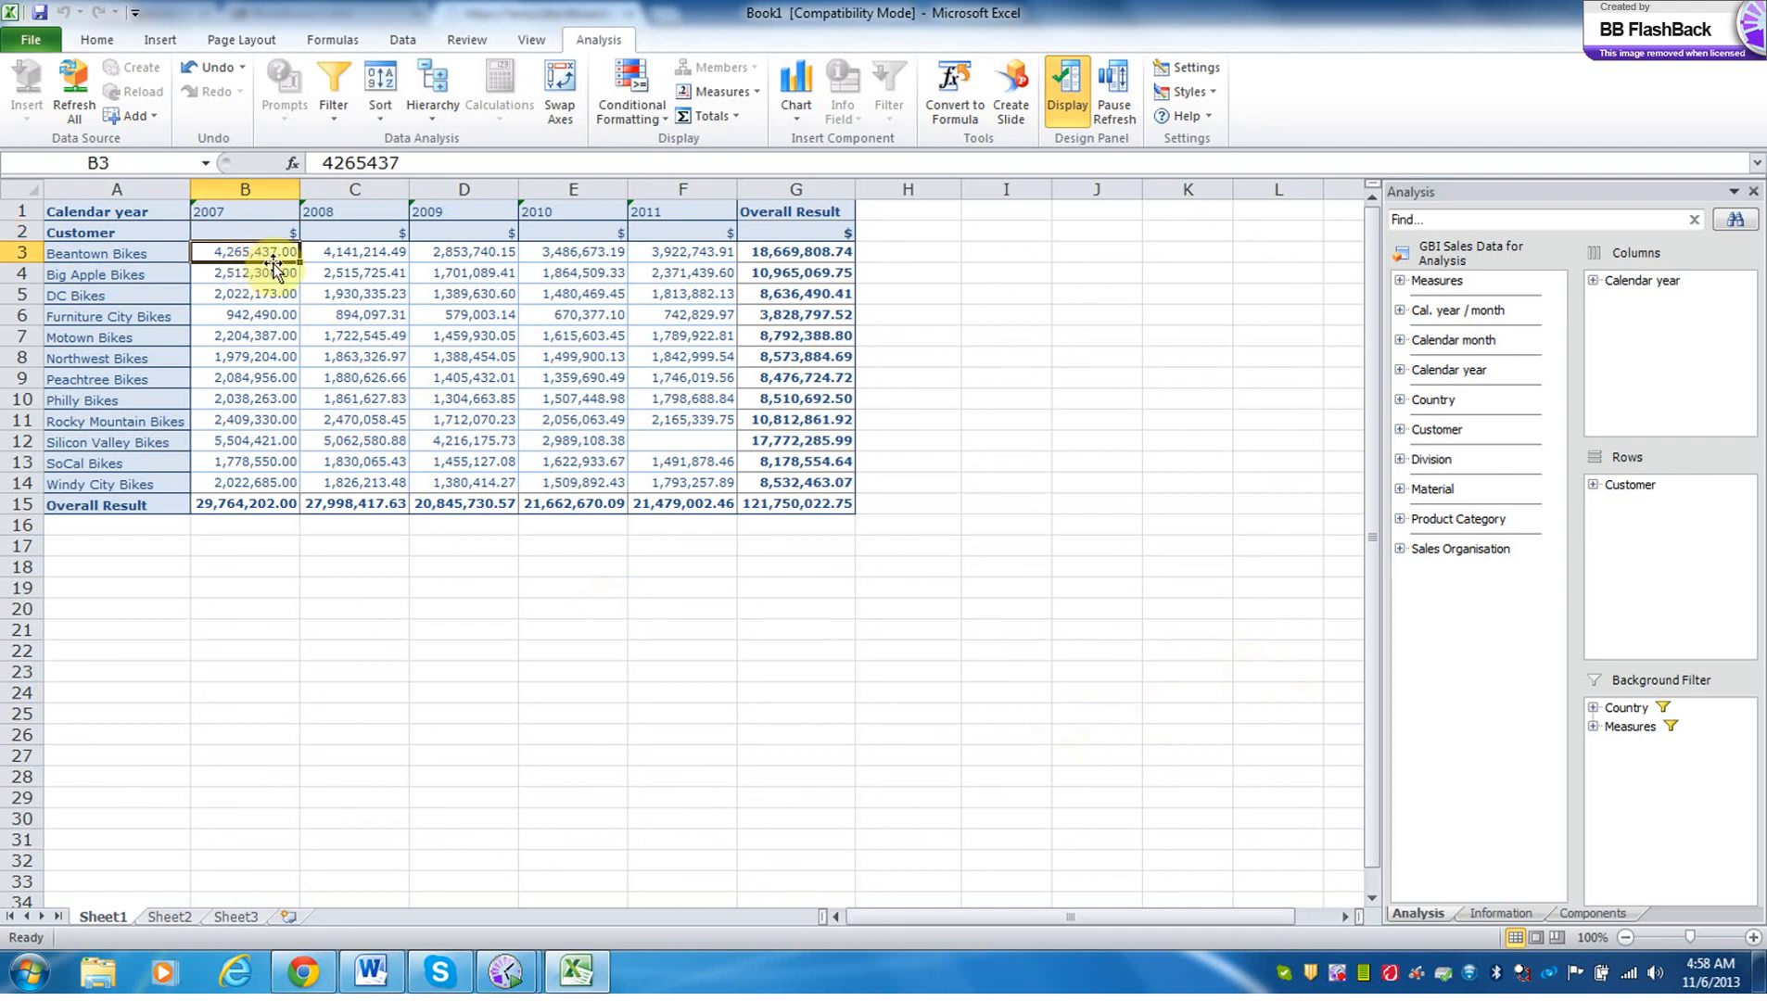
pyautogui.click(375, 109)
pyautogui.click(414, 167)
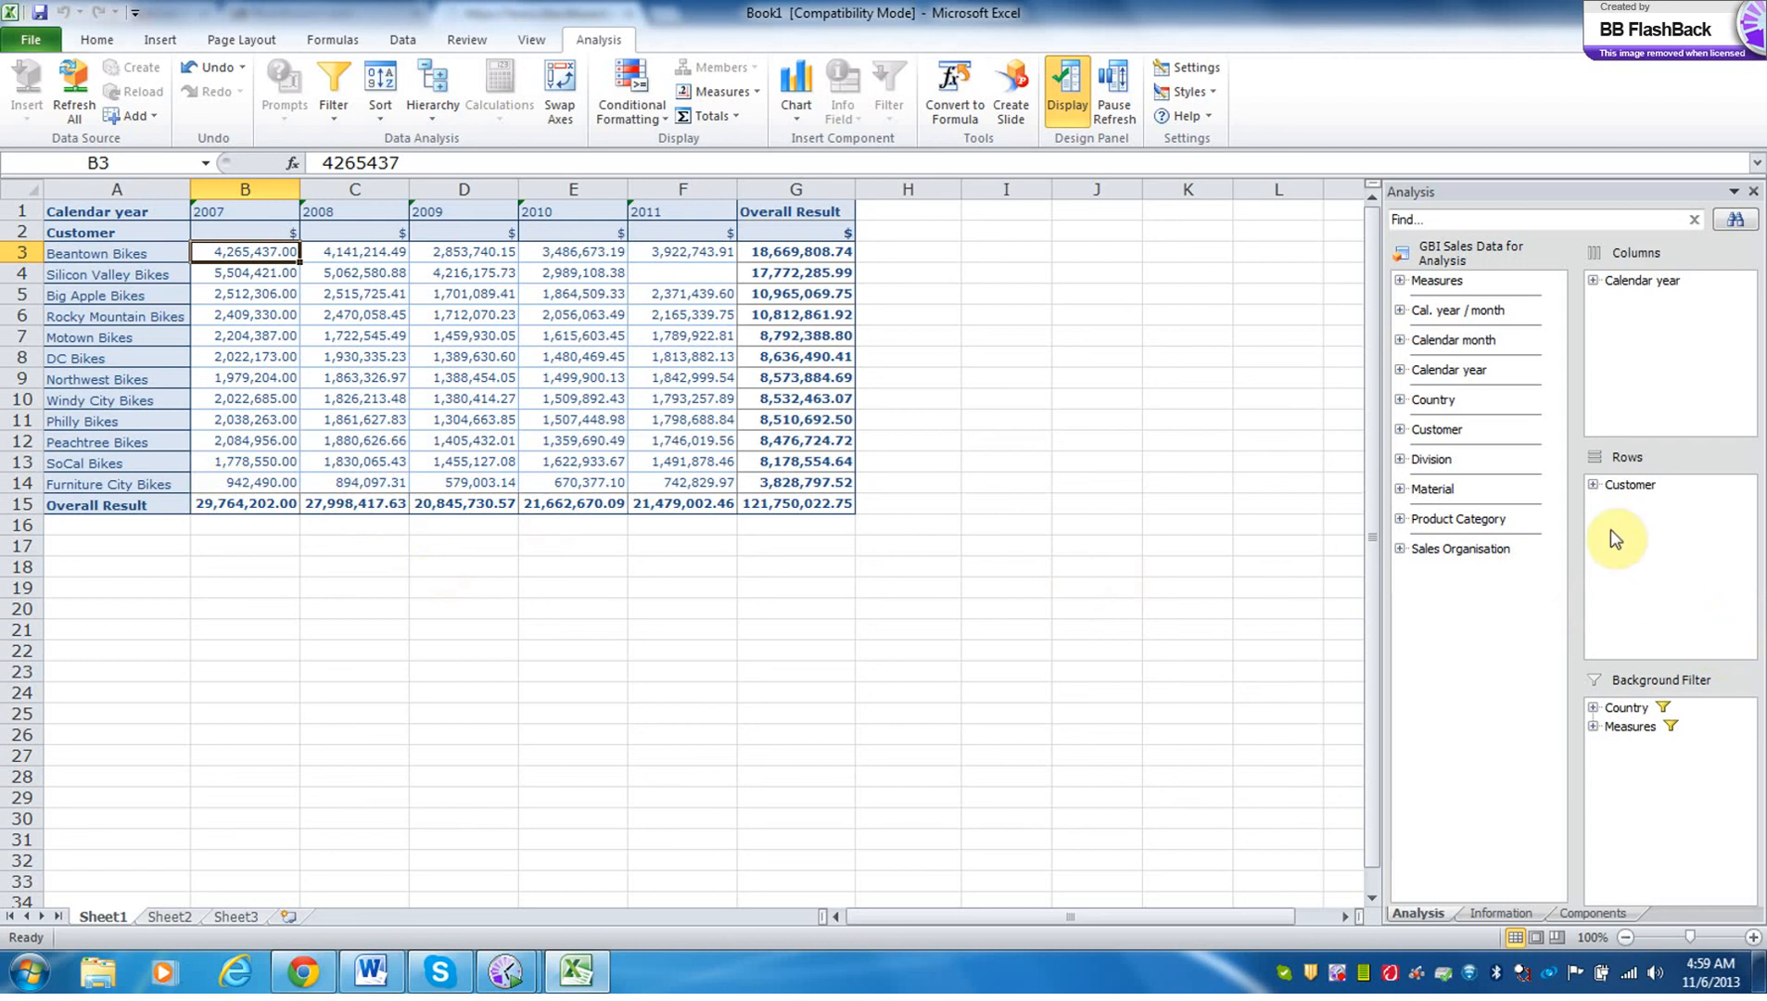
# Add the Customer dimension's Location attribute to the rows beneath Customer.
pyautogui.click(1594, 486)
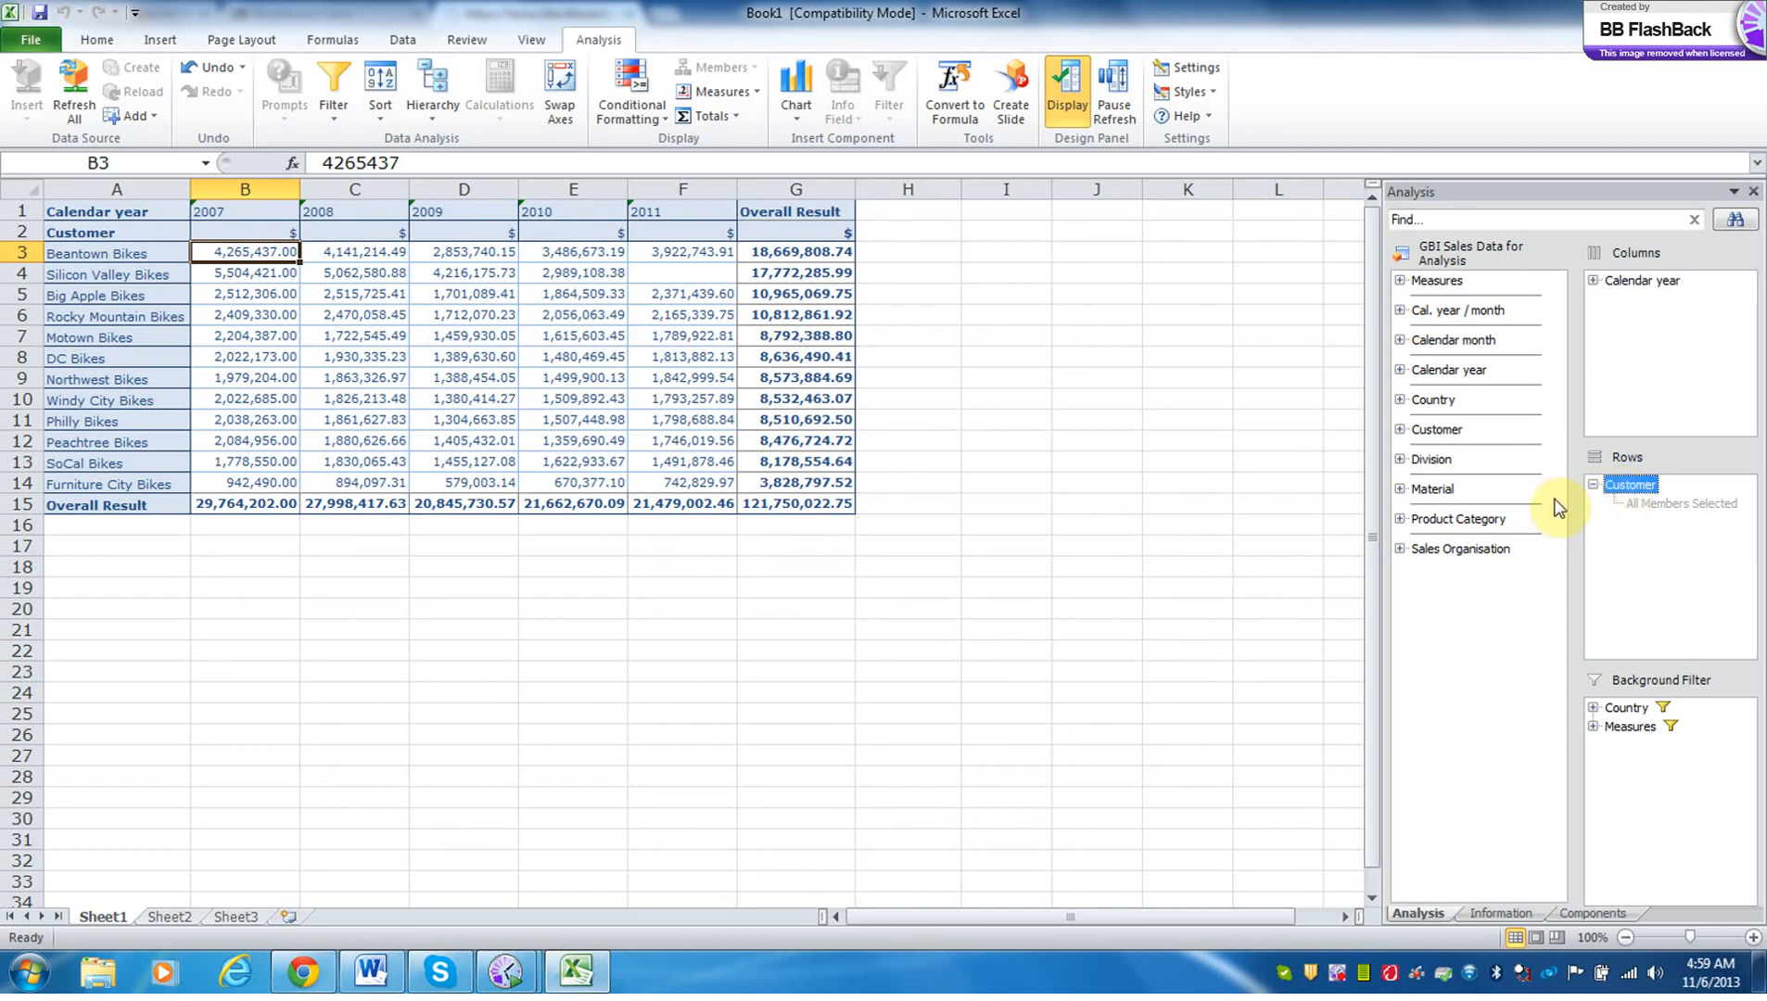
pyautogui.click(1397, 429)
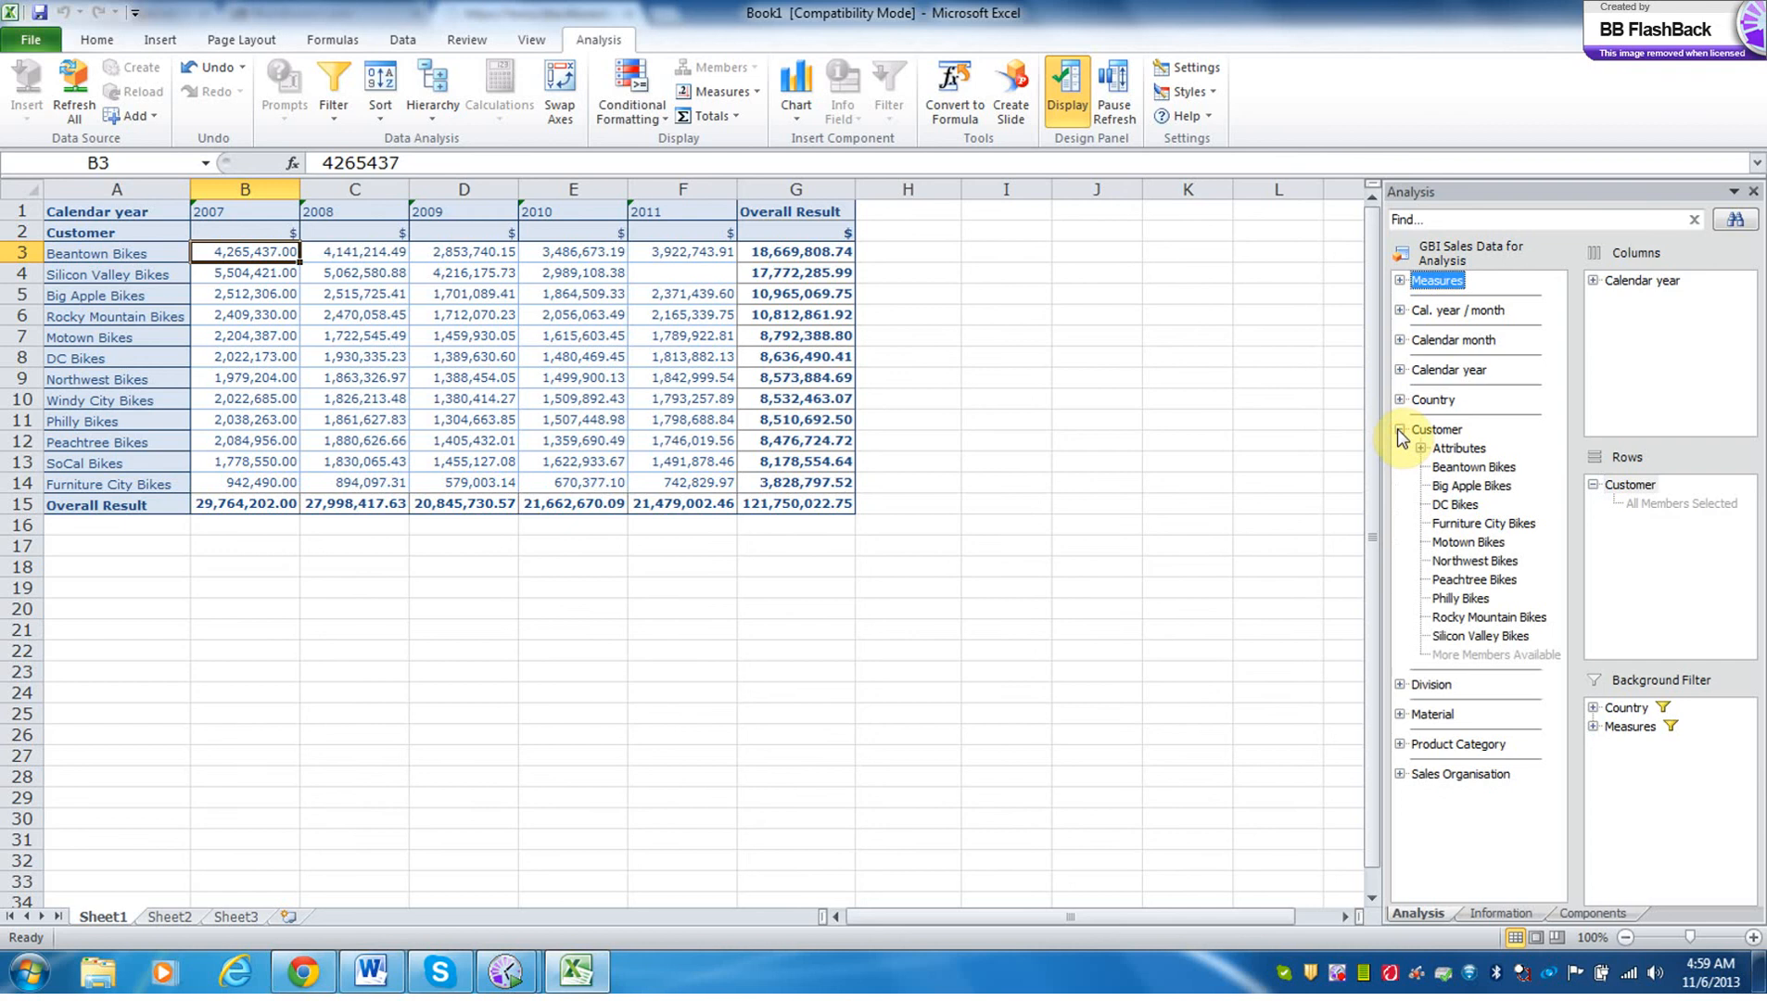
pyautogui.click(1421, 447)
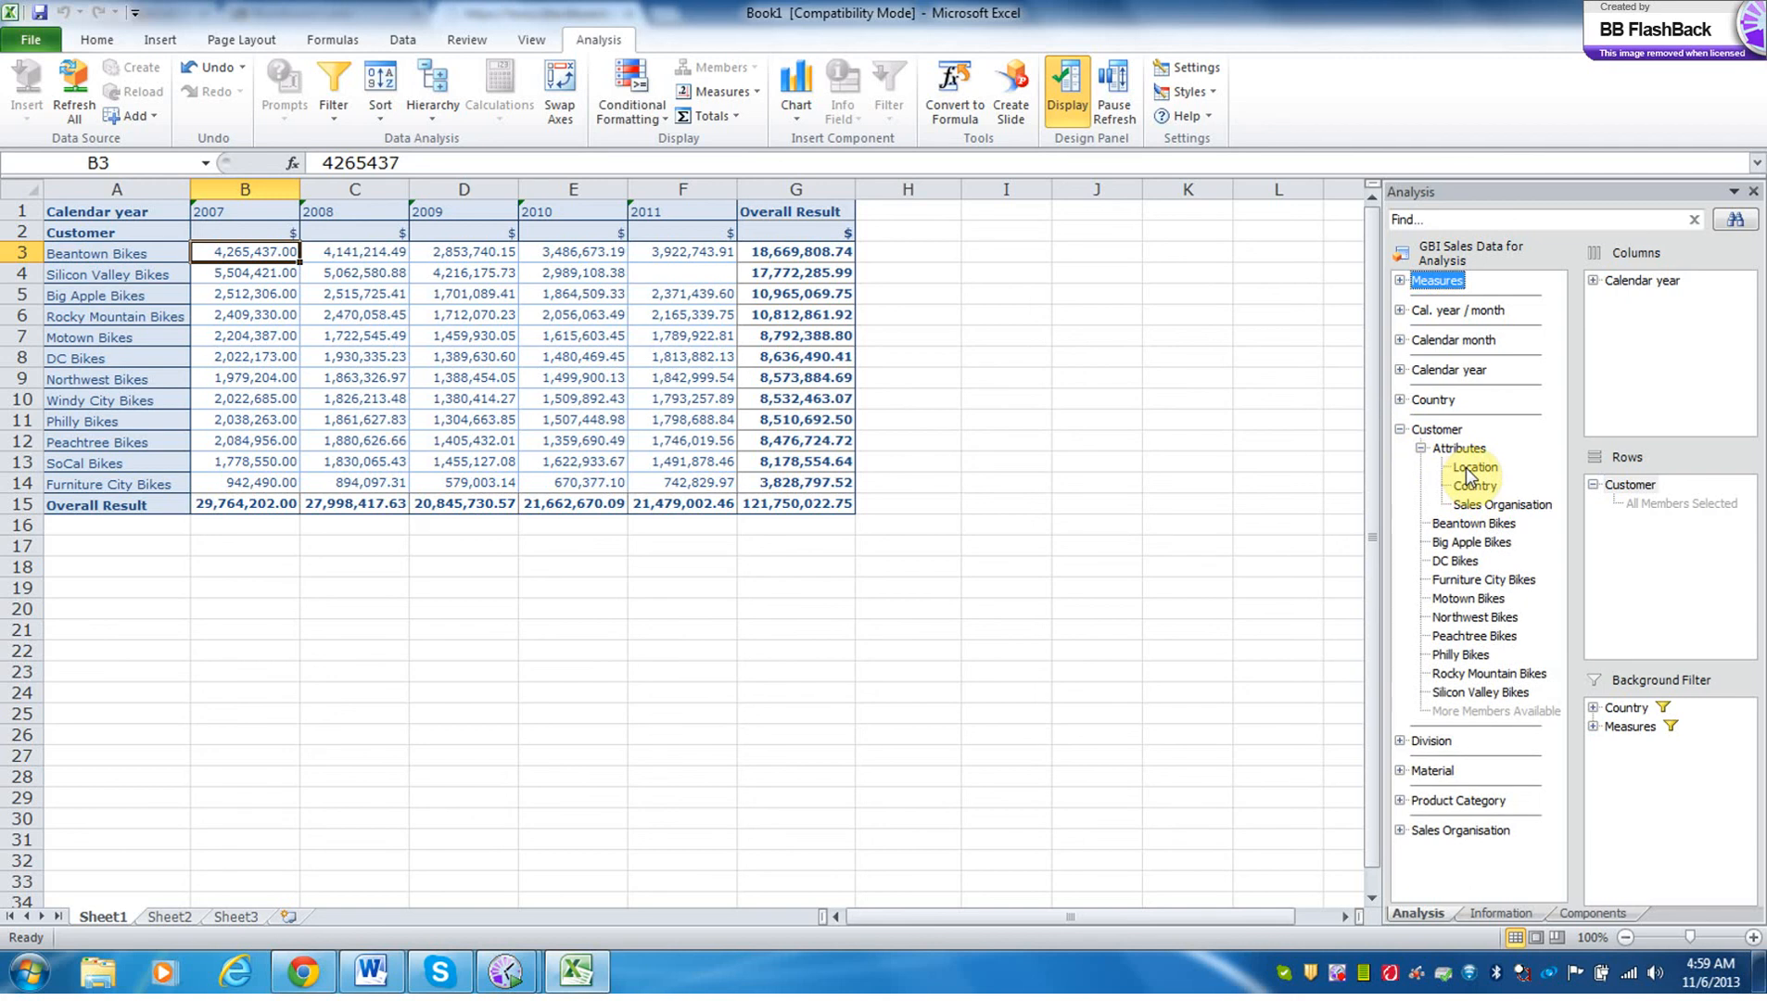
pyautogui.moveTo(1466, 466); pyautogui.dragTo(1657, 547)
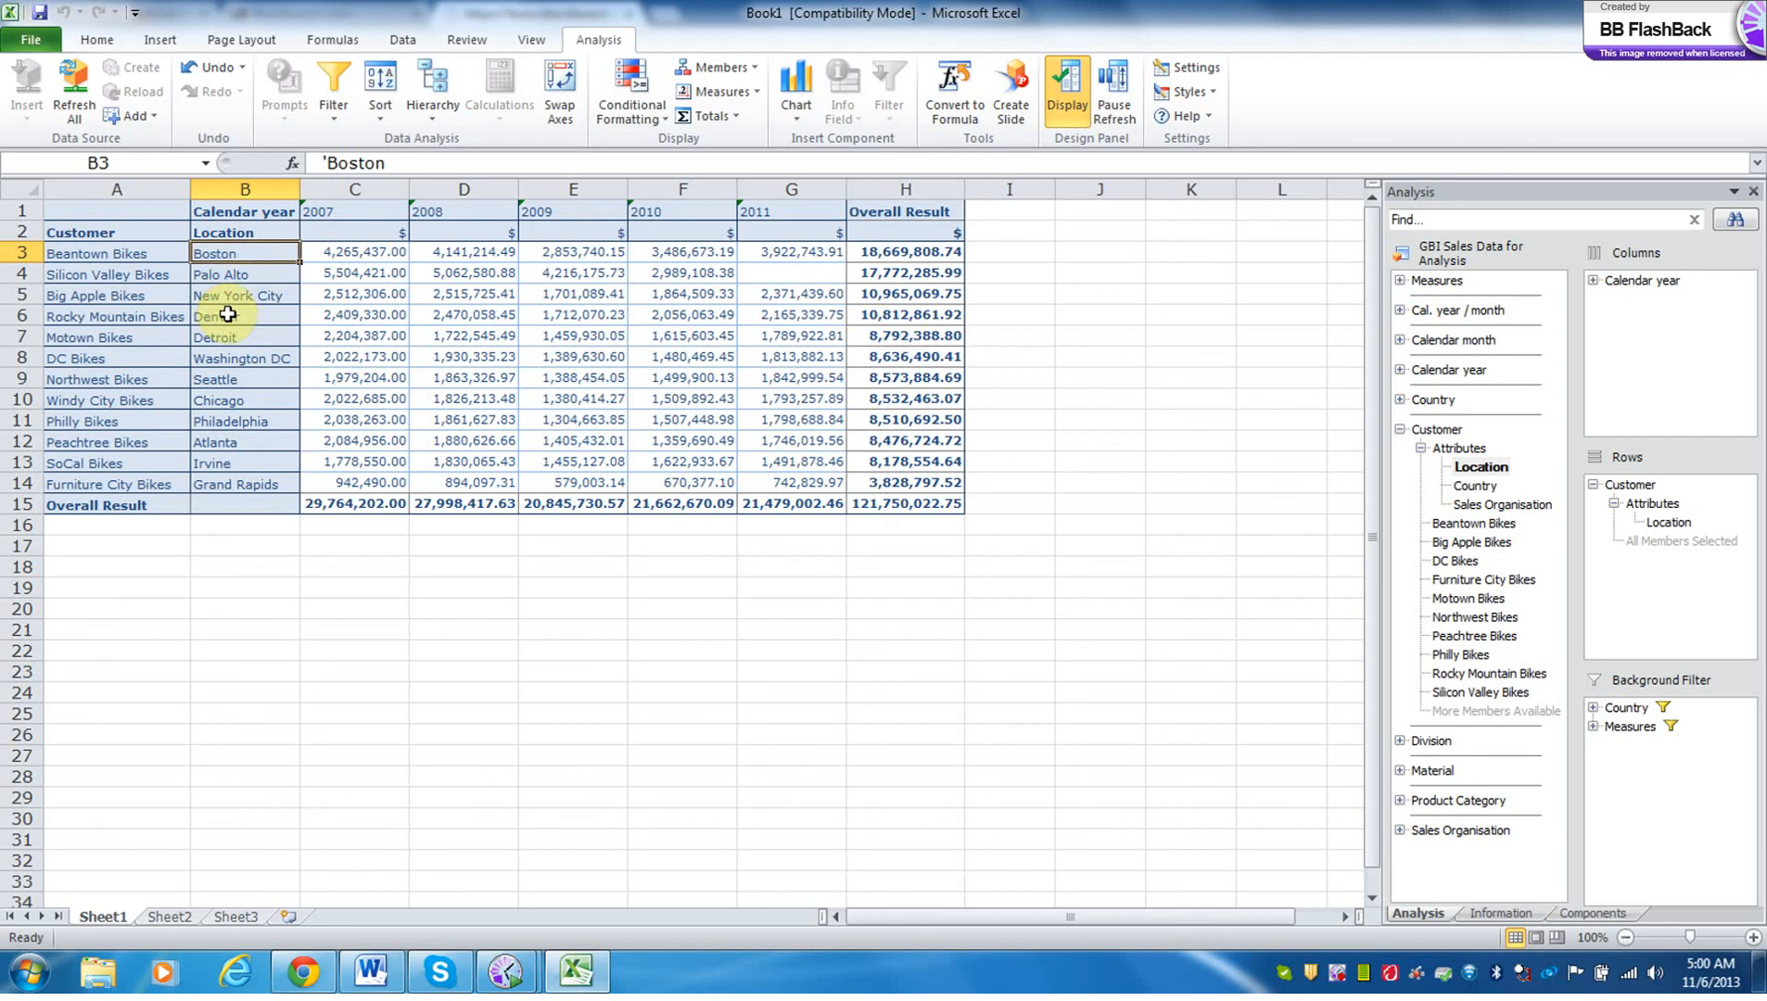
# Filter Calendar year by member so that only 2009, 2010 and 2011 are included.
pyautogui.click(353, 257)
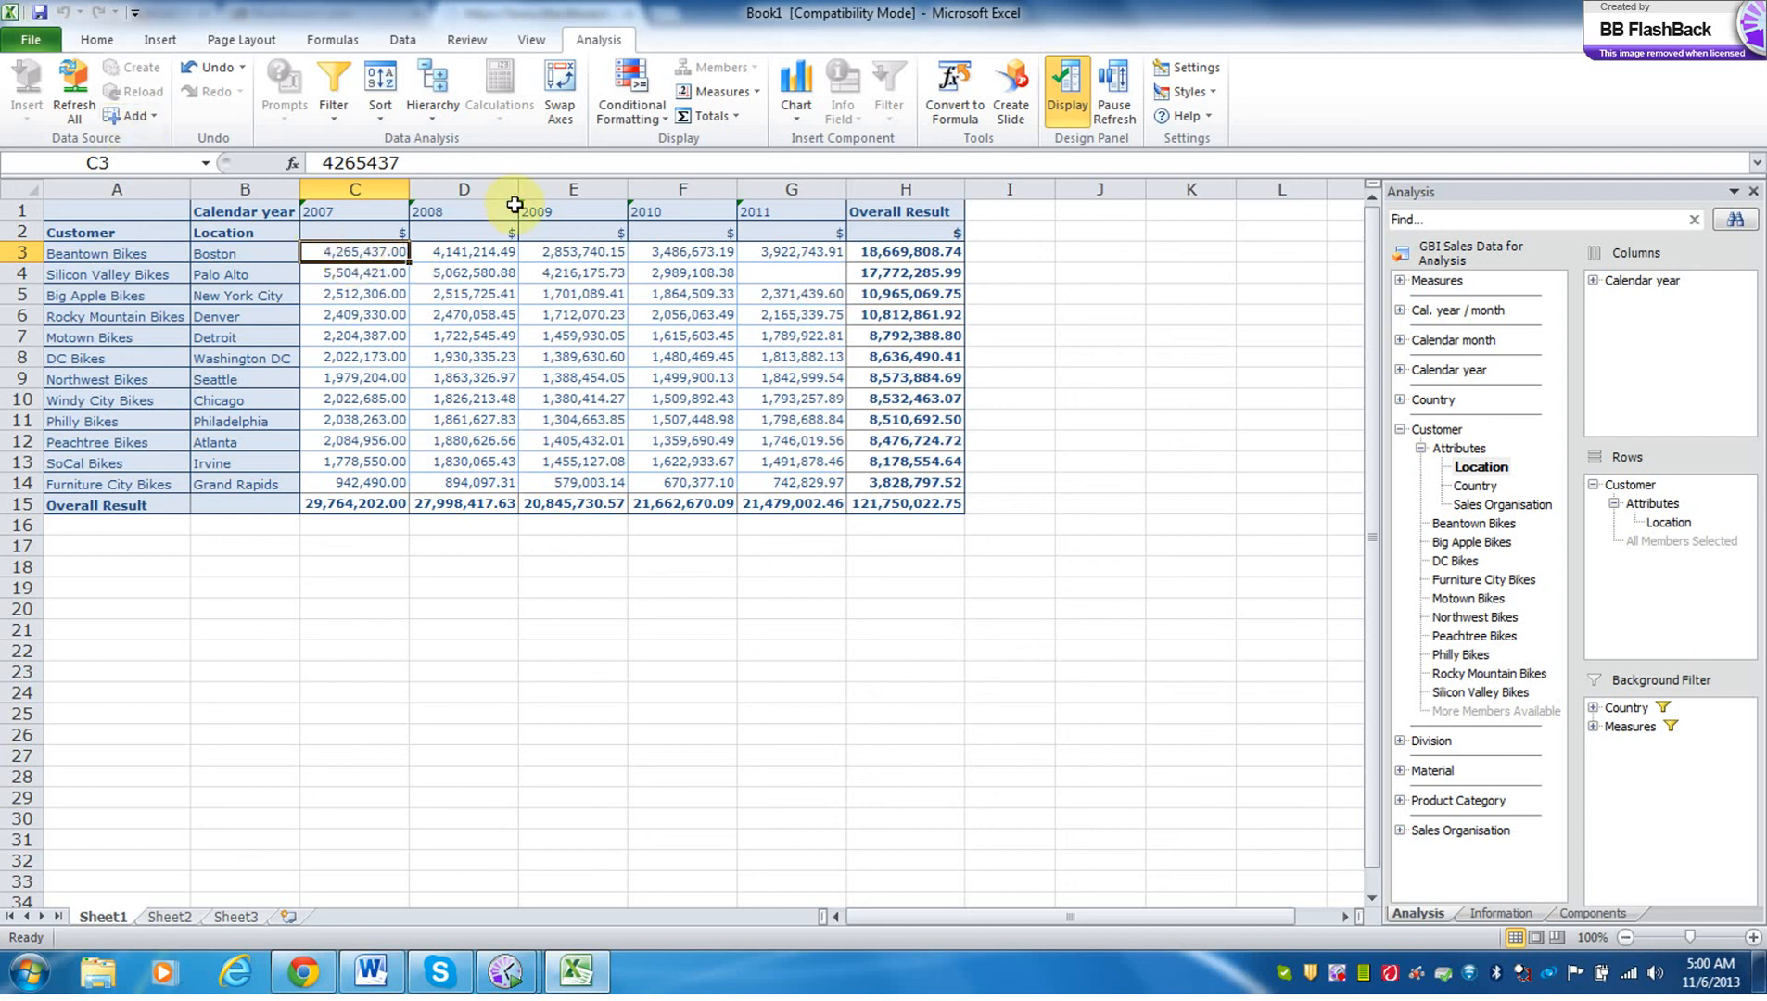
pyautogui.click(543, 212)
pyautogui.moveTo(657, 215); pyautogui.dragTo(751, 213)
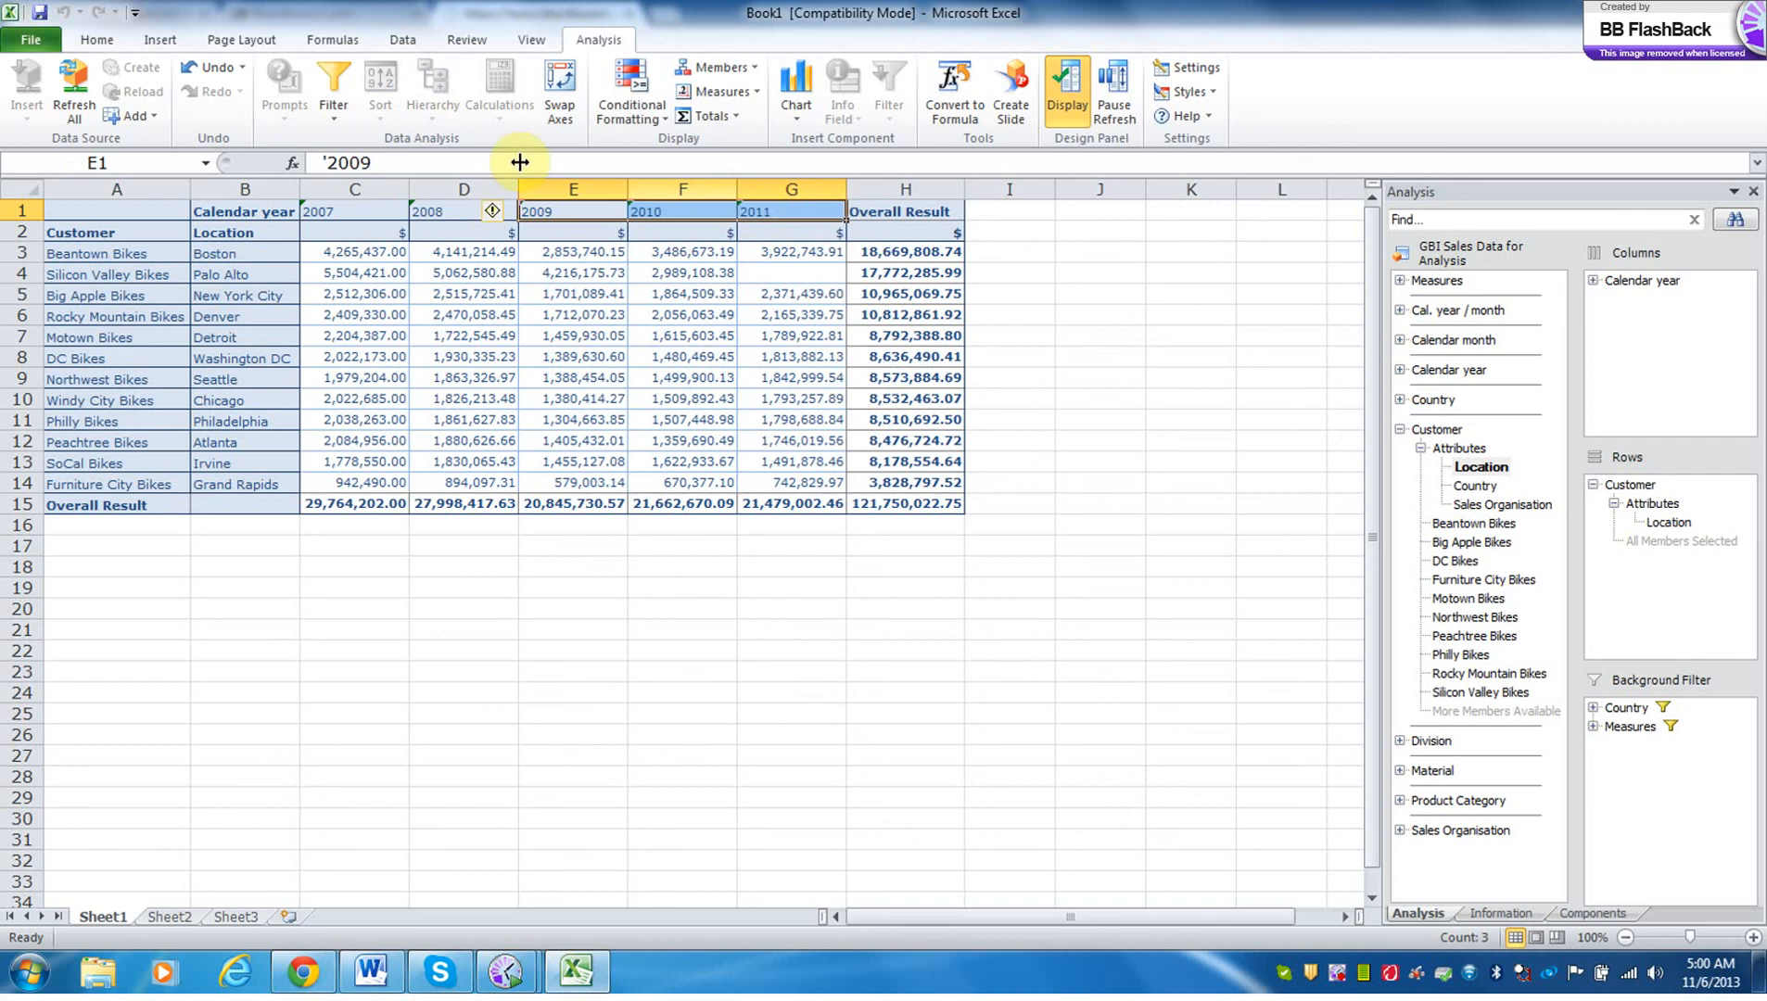
pyautogui.click(335, 97)
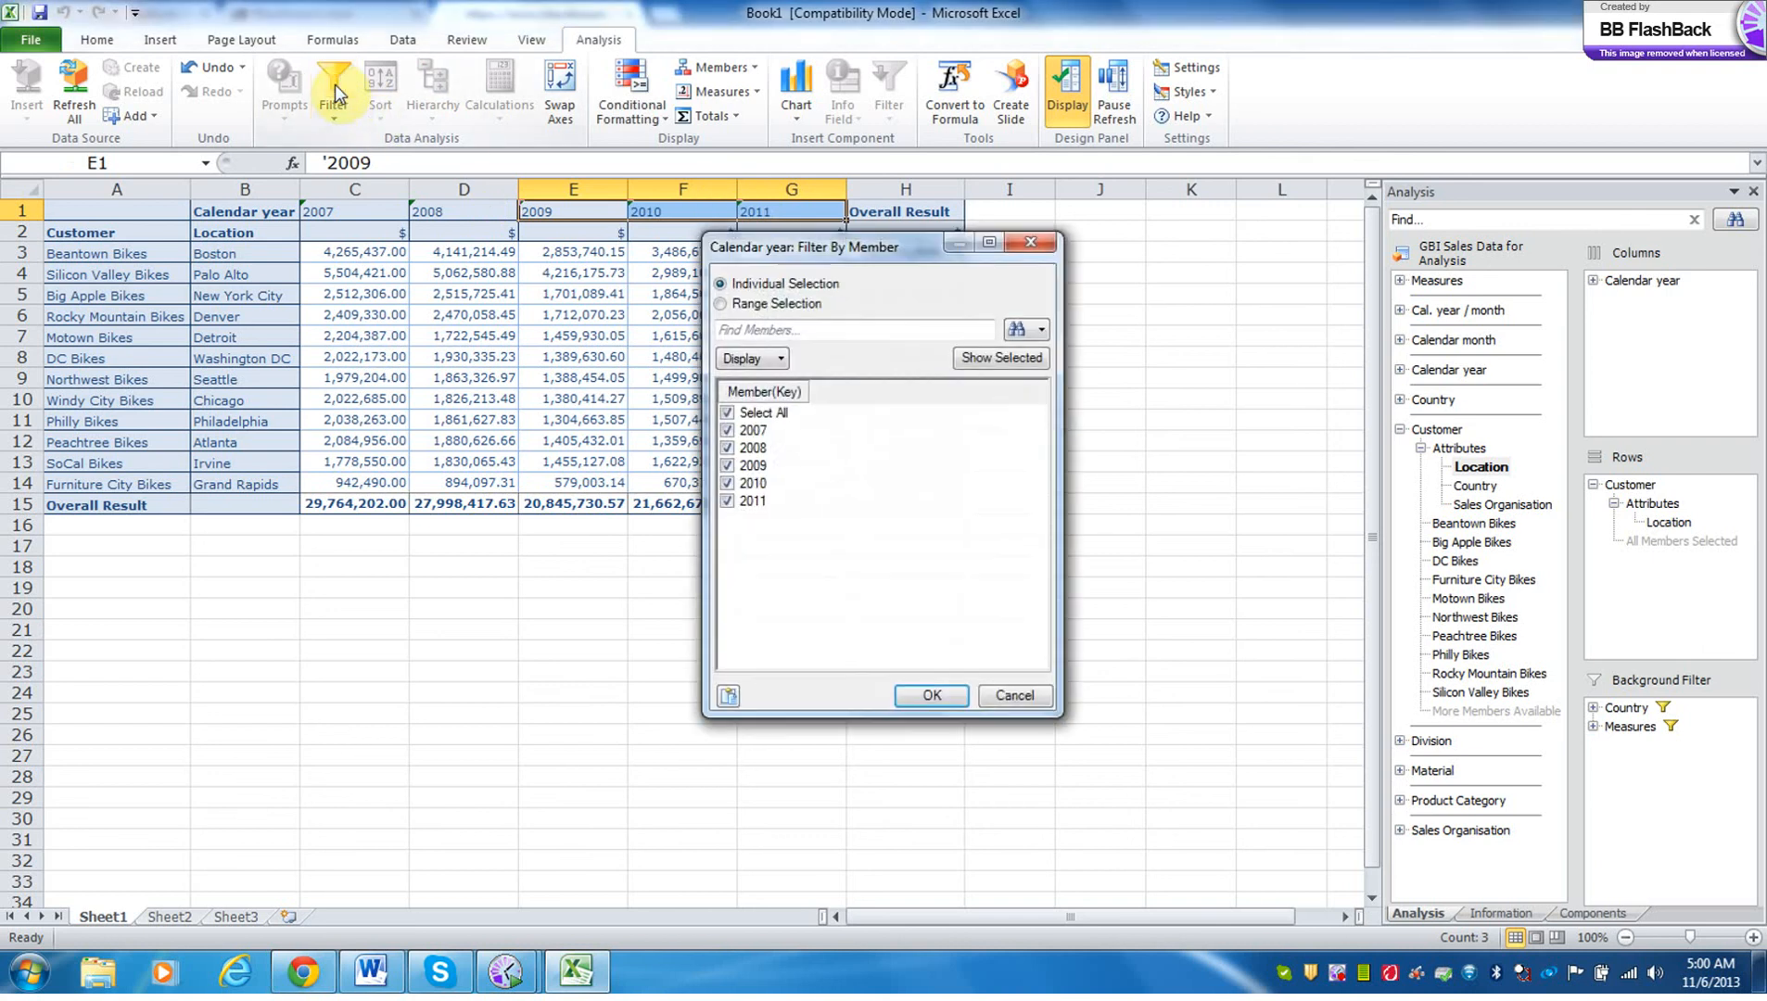
pyautogui.click(727, 412)
pyautogui.click(729, 466)
pyautogui.click(728, 483)
pyautogui.click(729, 501)
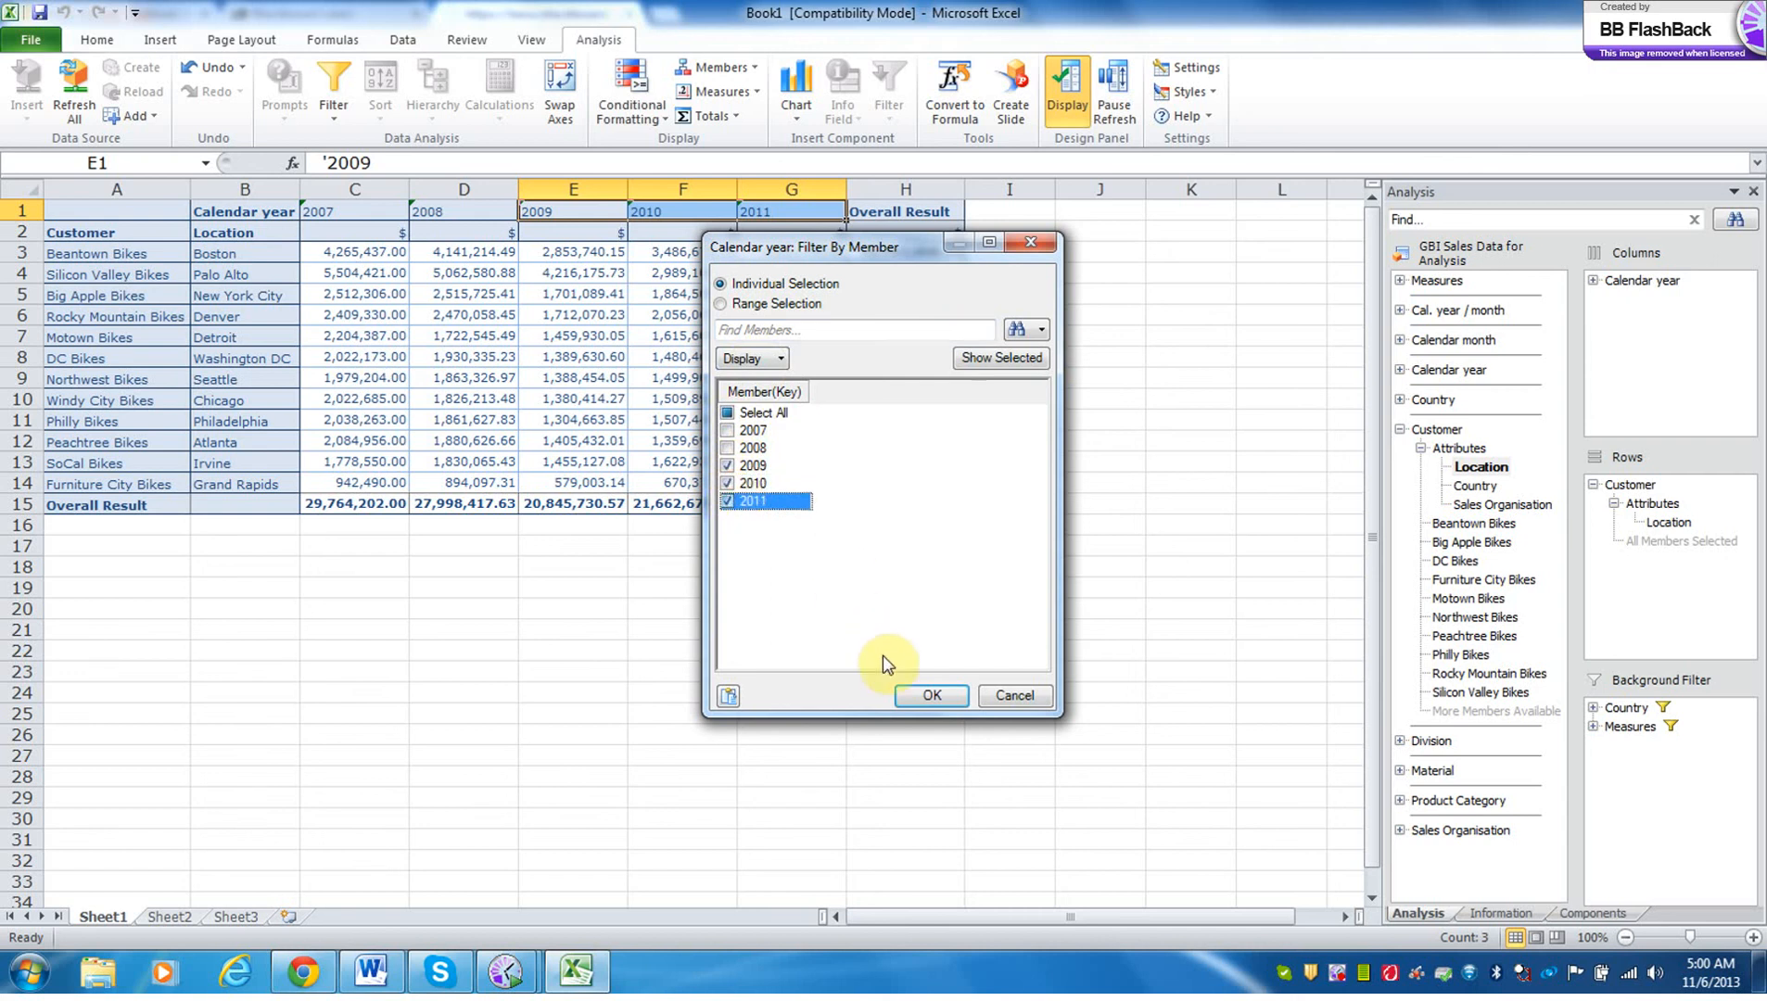
pyautogui.click(935, 703)
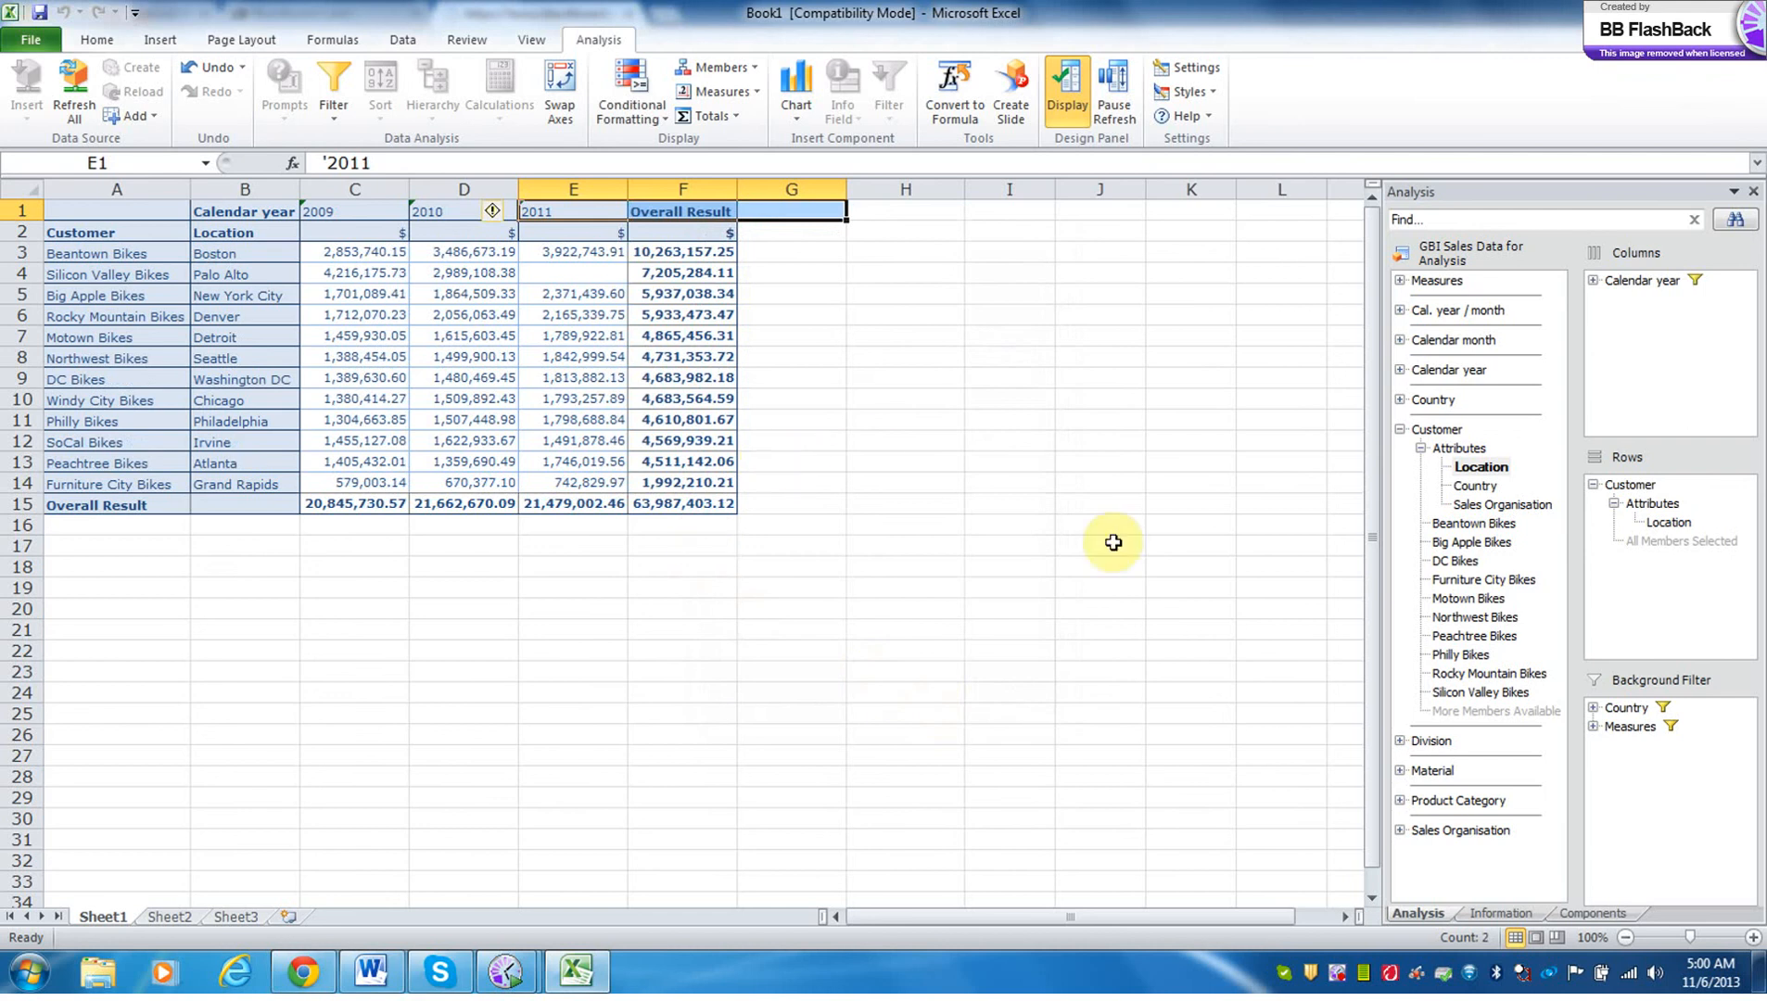
# Try moving the members Beantown Bikes and Silicon Valley Bikes to the background filter, and undo the change.
pyautogui.click(1466, 524)
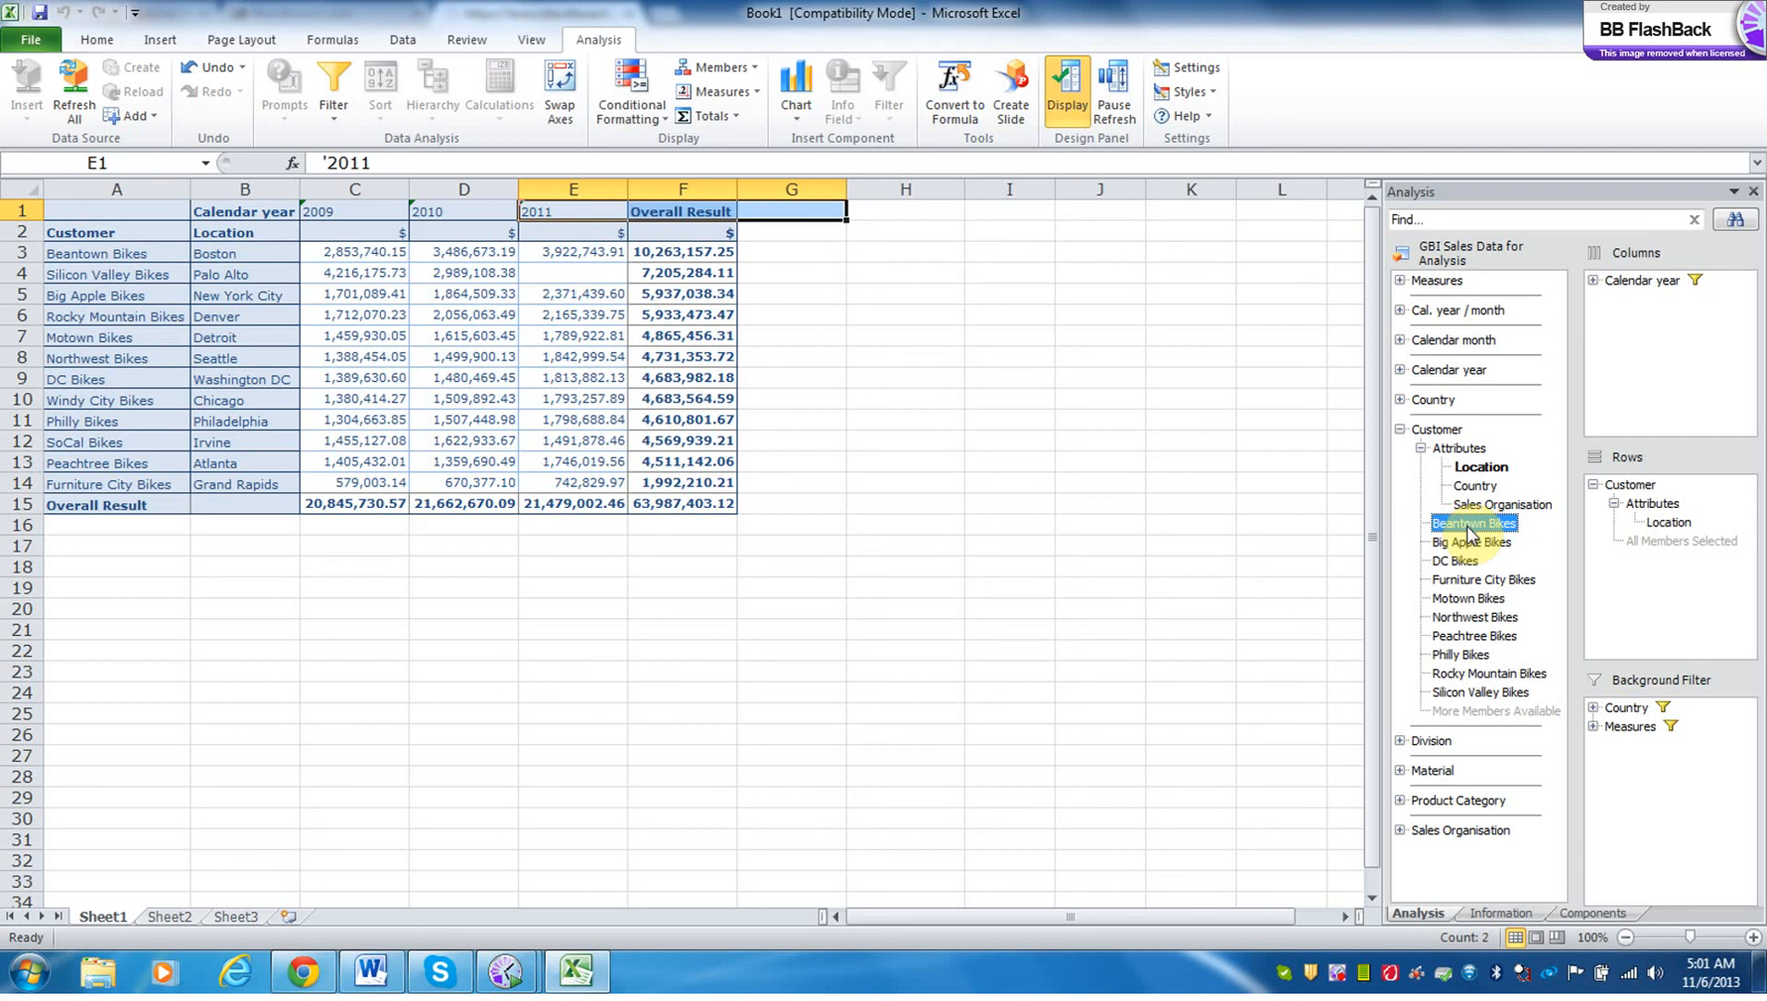
pyautogui.keyDown('ctrl'); pyautogui.click(1465, 690); pyautogui.keyUp('ctrl')
pyautogui.rightClick(1465, 688)
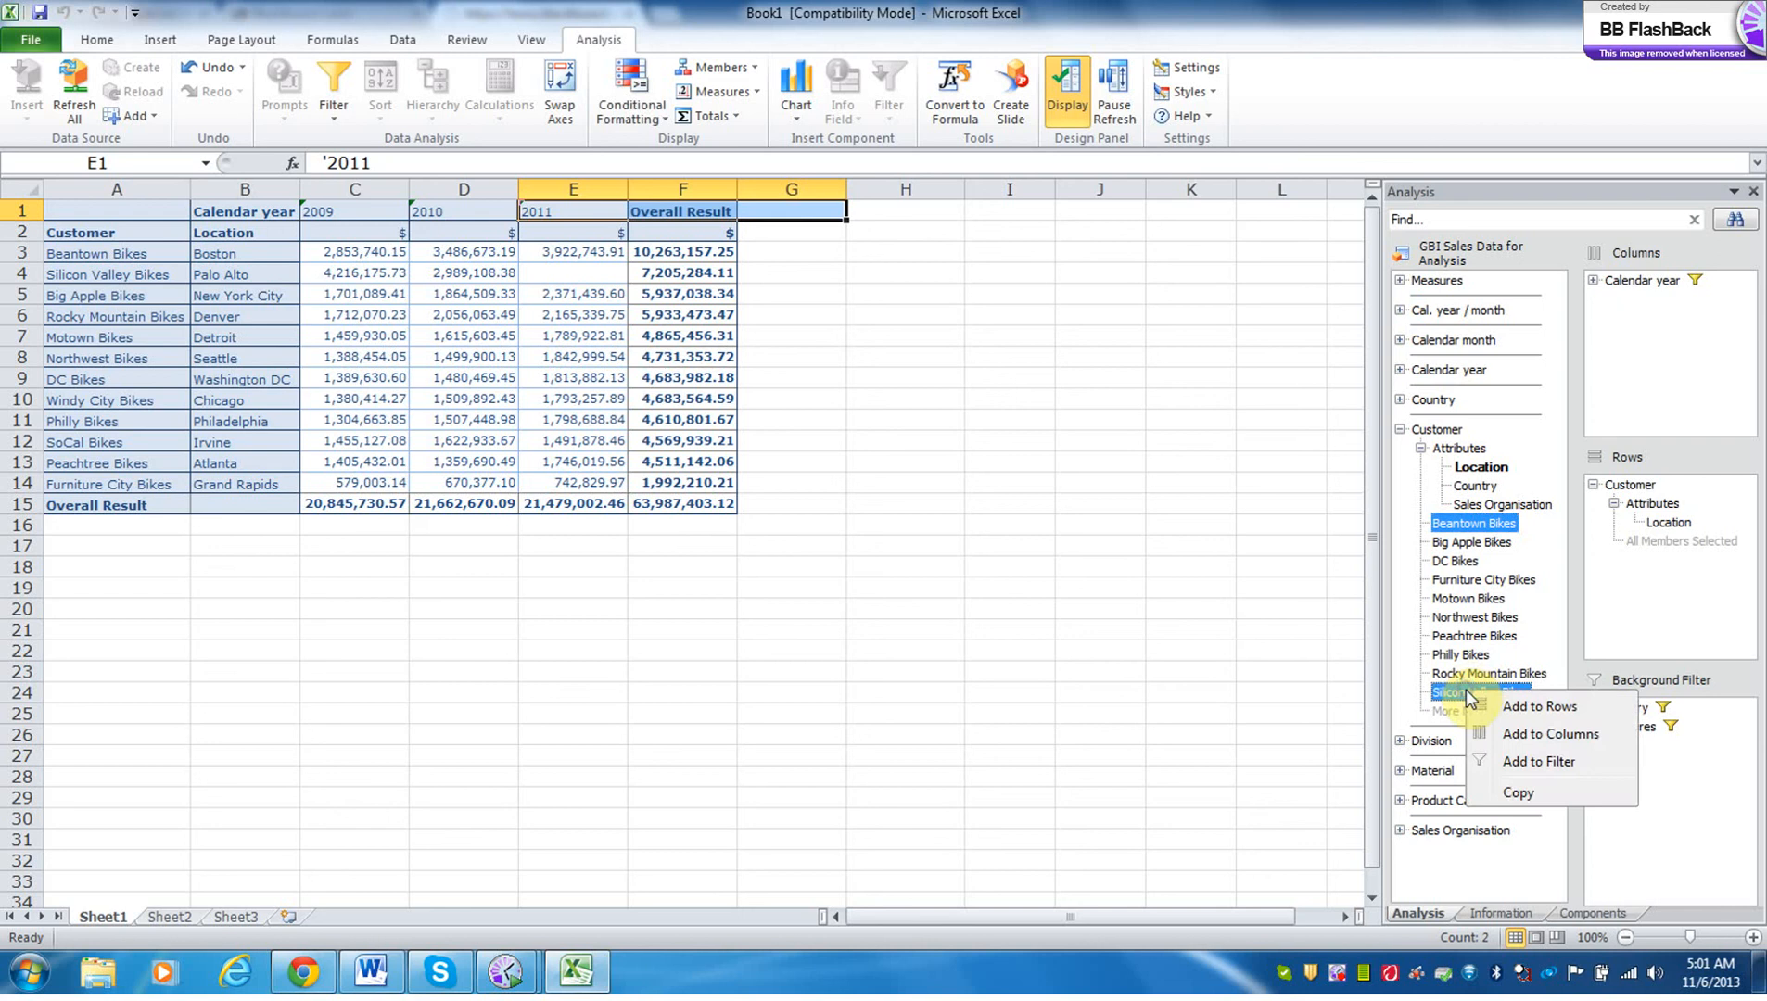
pyautogui.click(1520, 761)
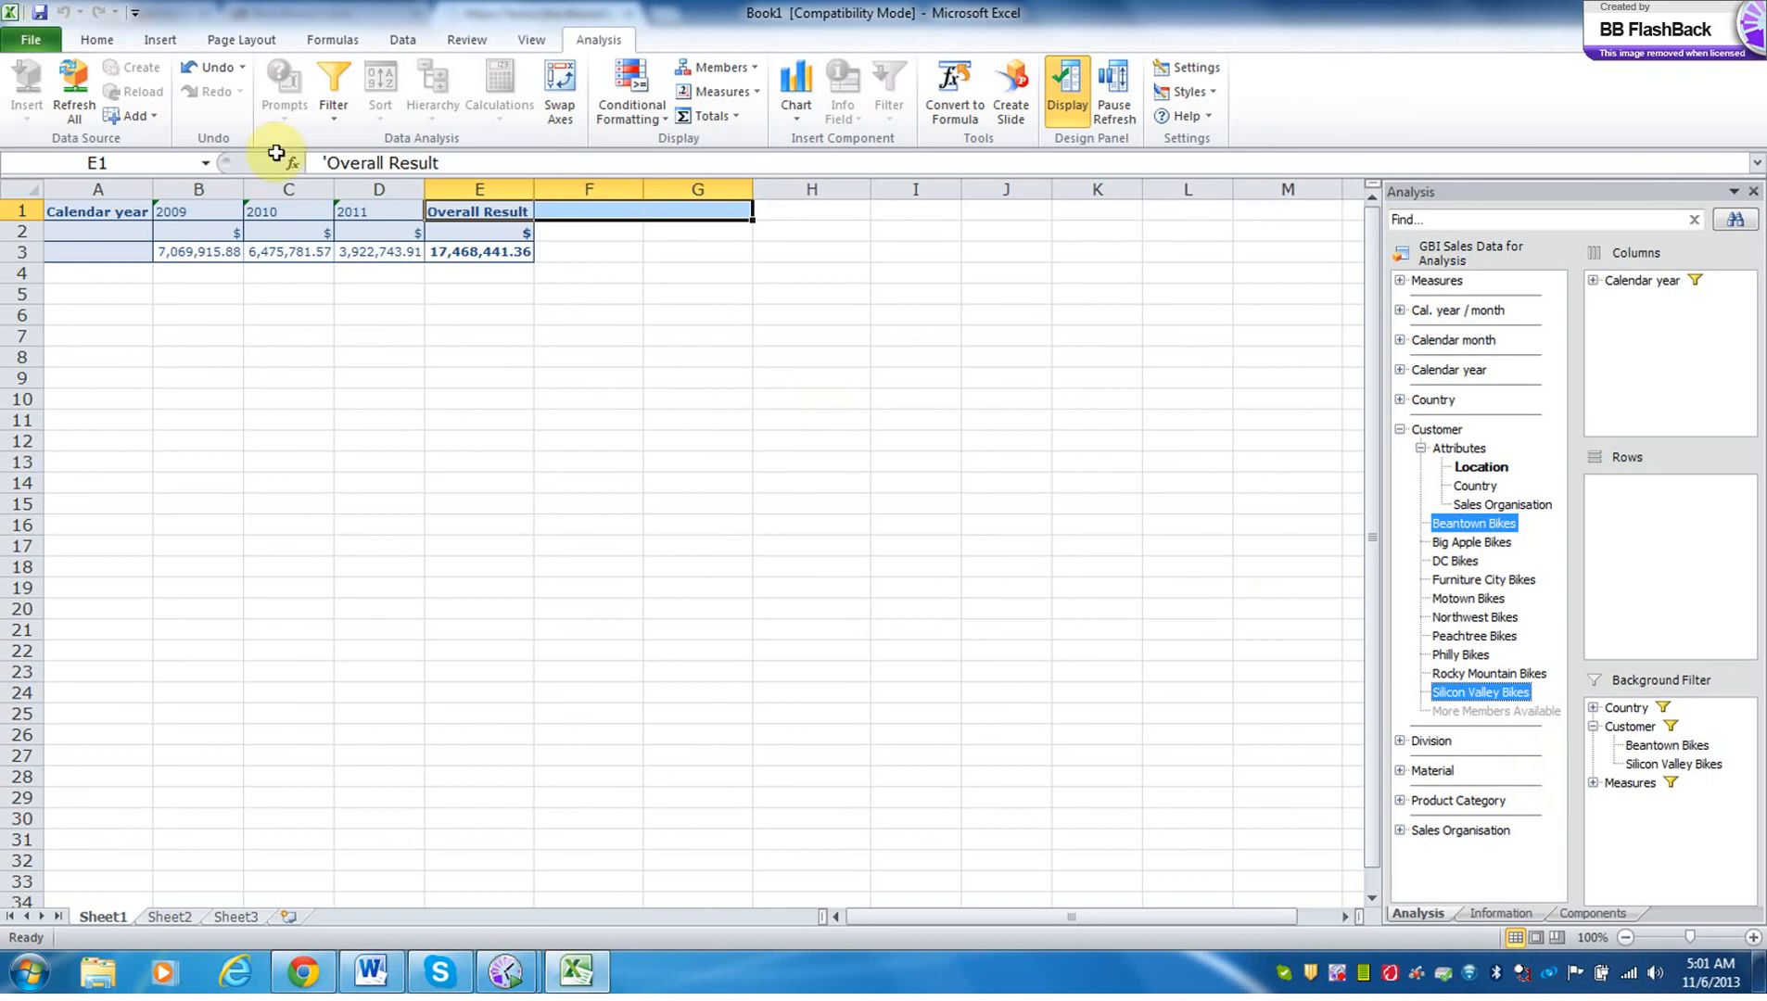
pyautogui.click(196, 67)
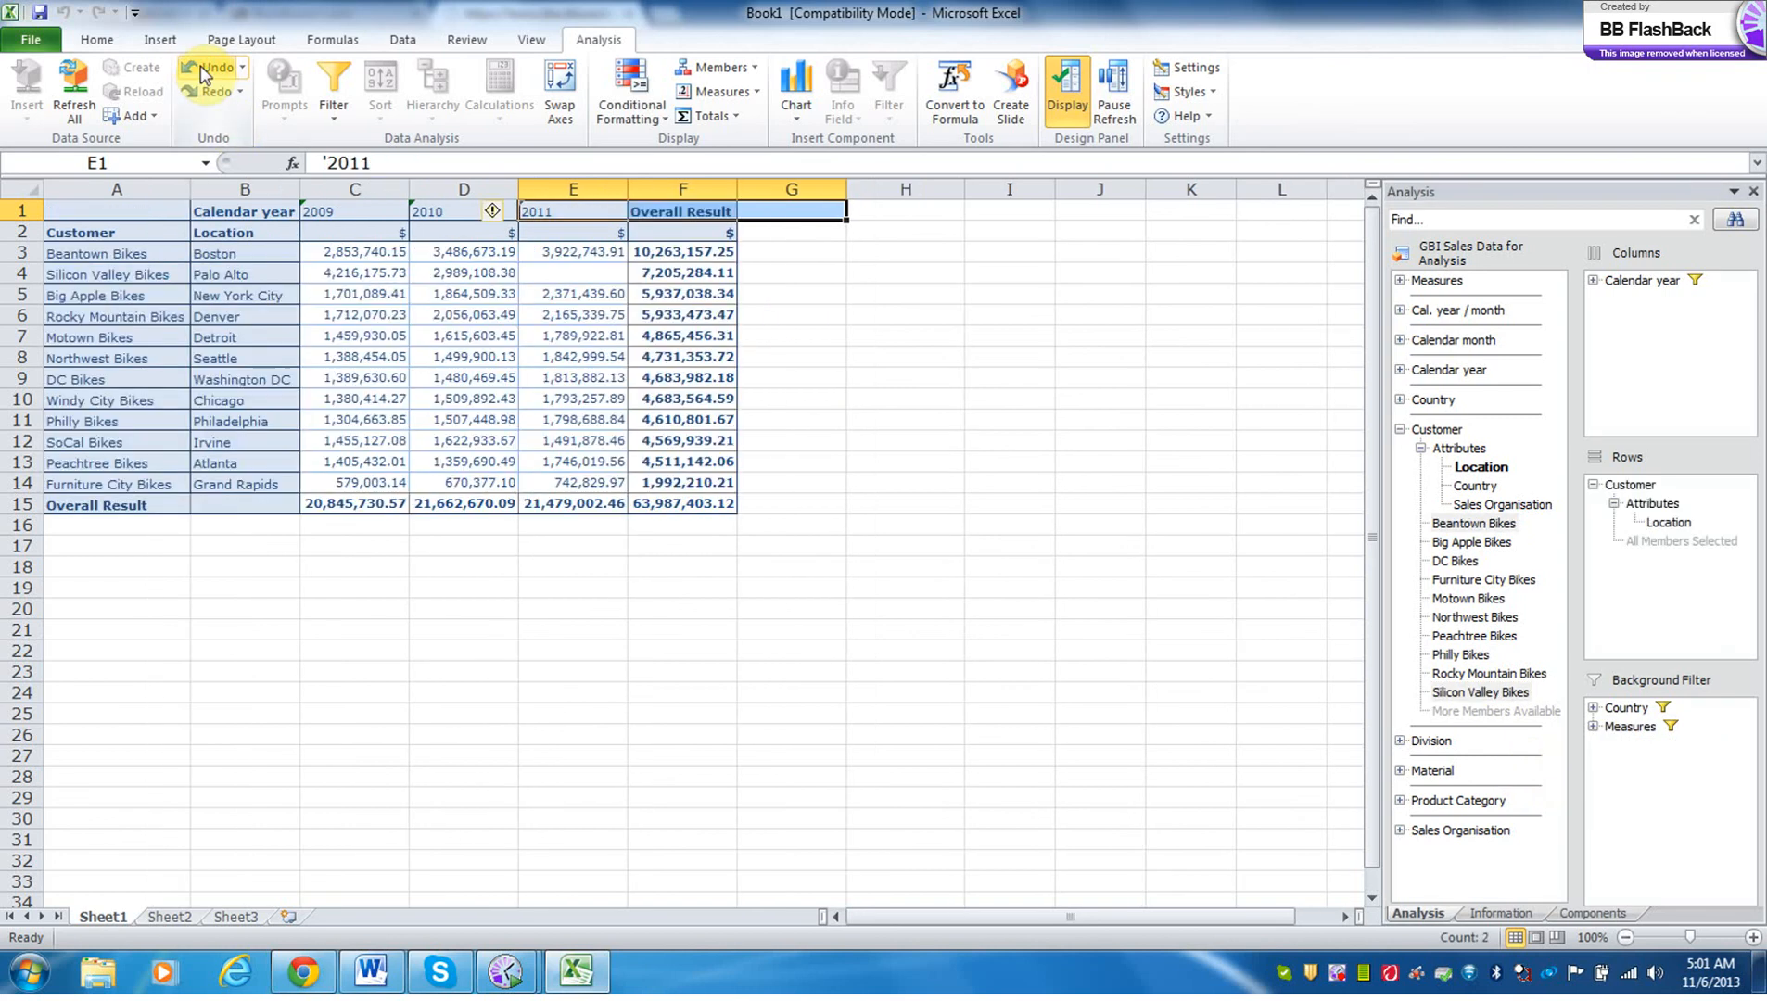
# Filter Customer by member in the table, keeping only Beantown Bikes and Silicon Valley Bikes.
pyautogui.click(110, 258)
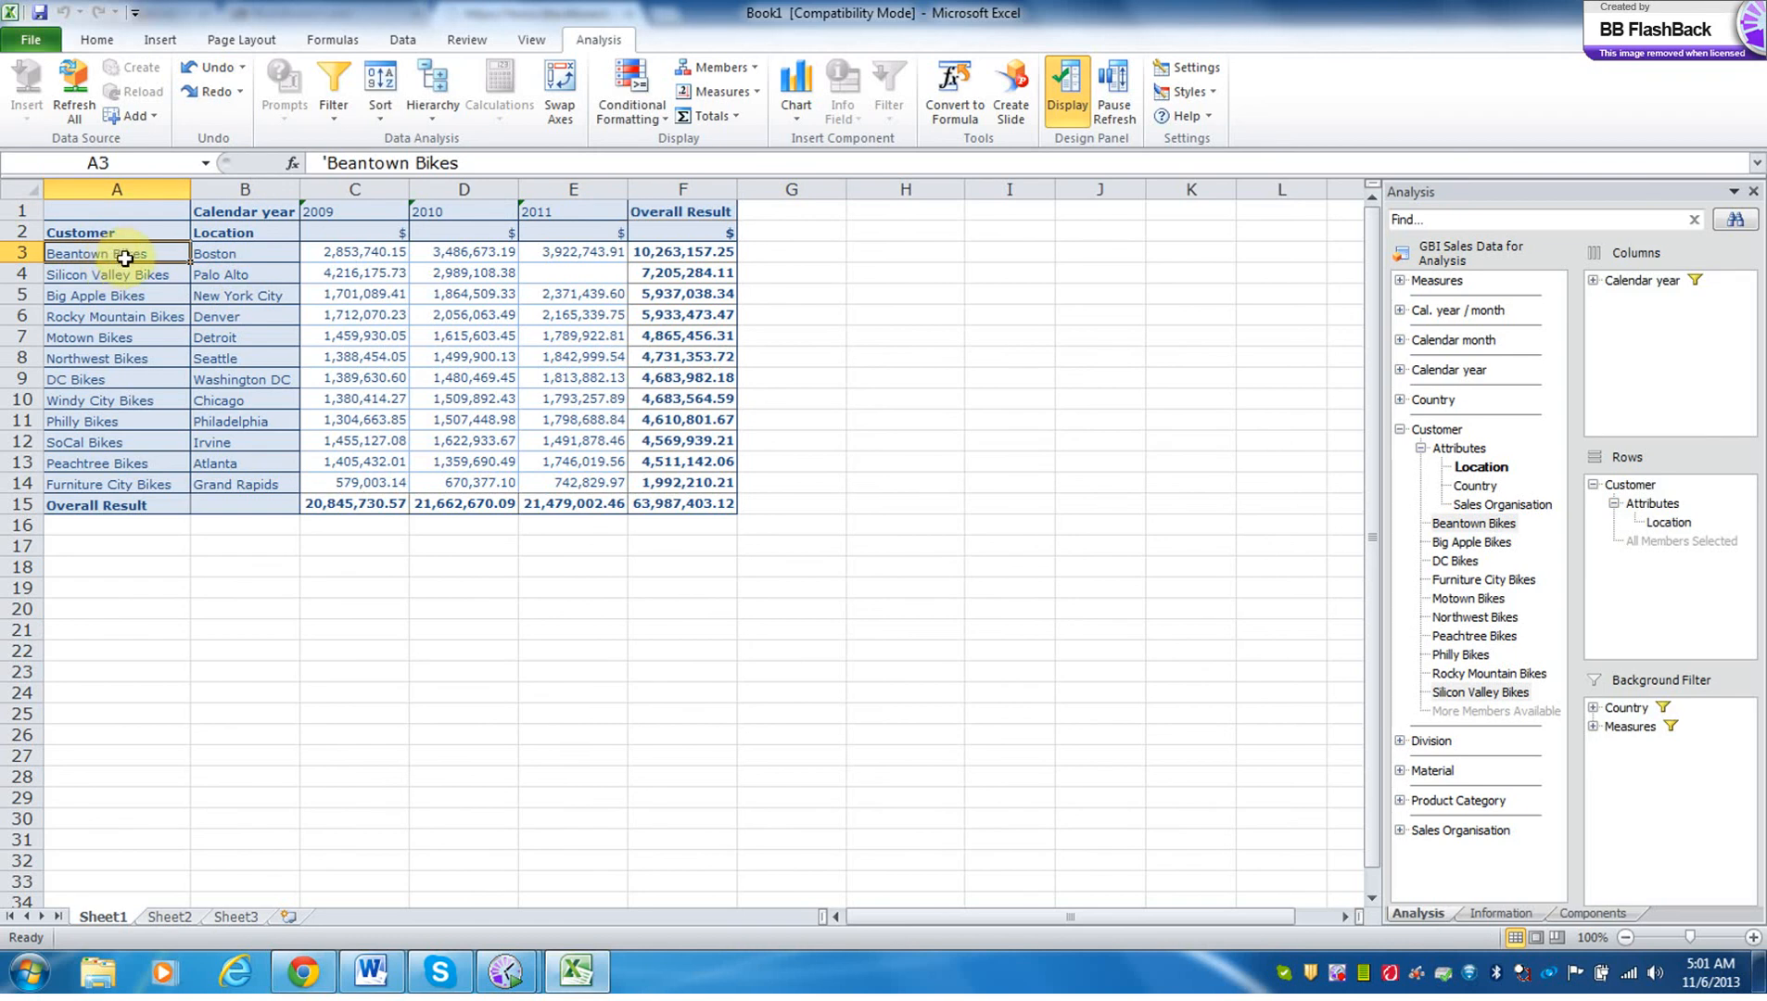
pyautogui.click(88, 235)
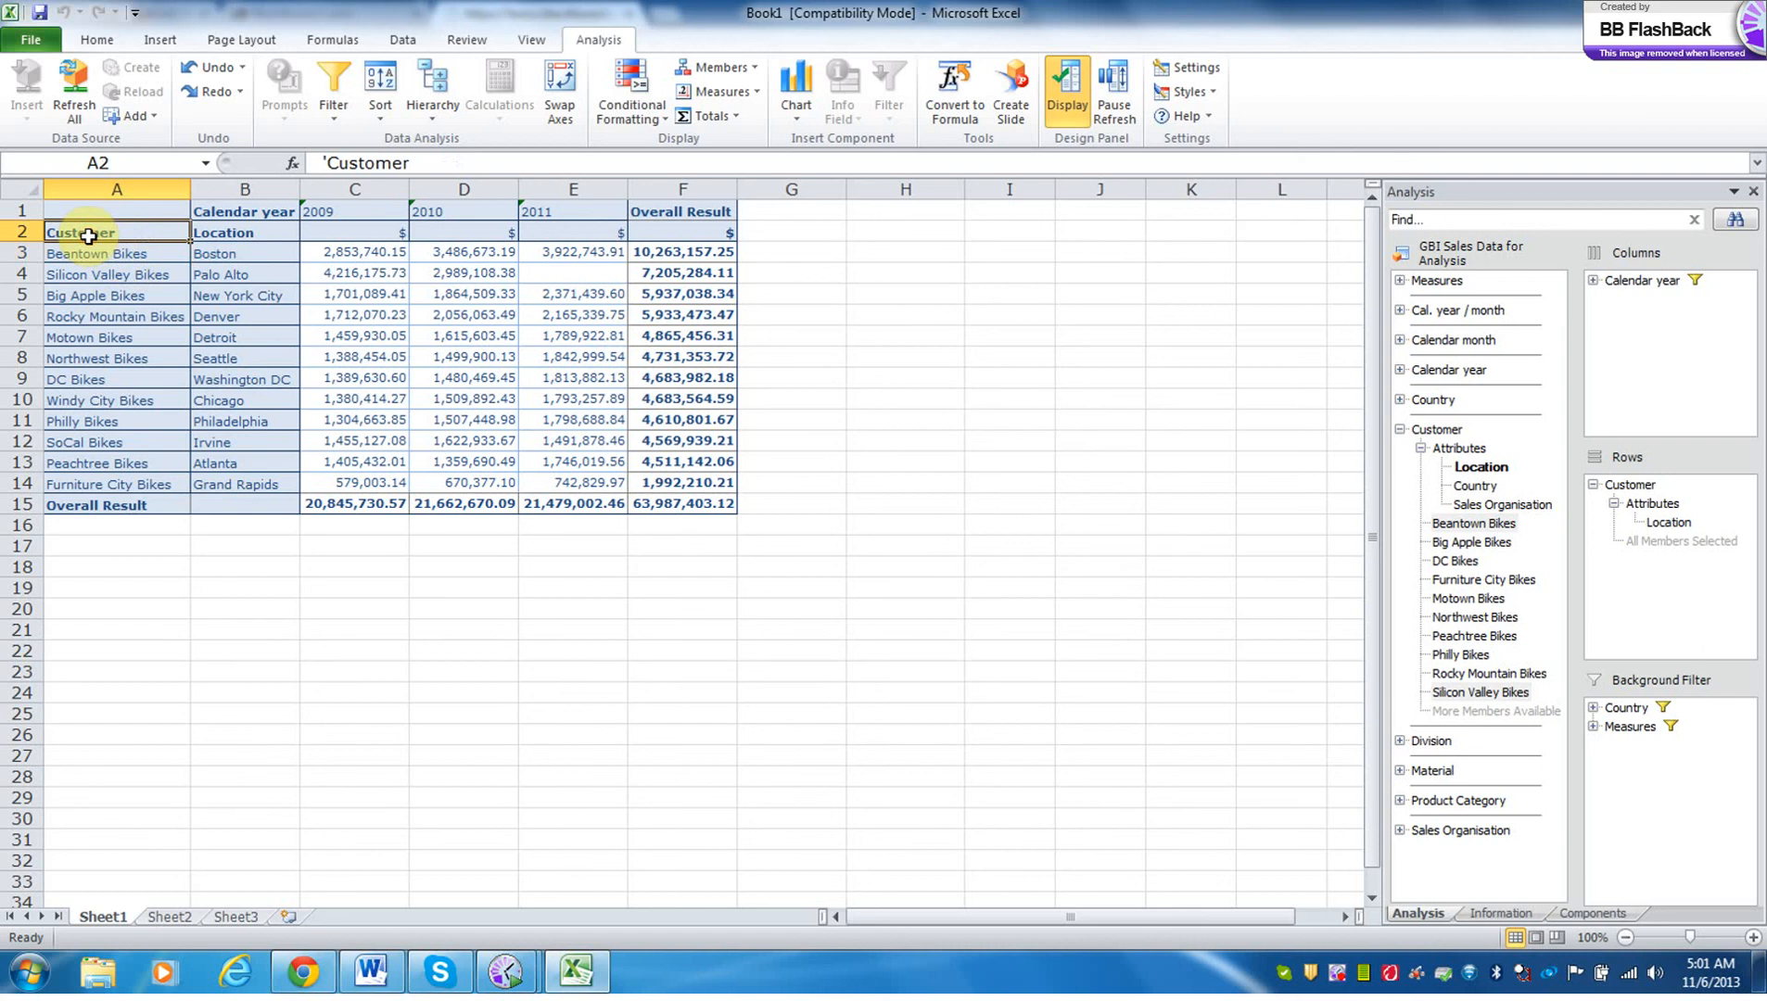
pyautogui.rightClick(88, 234)
pyautogui.click(171, 310)
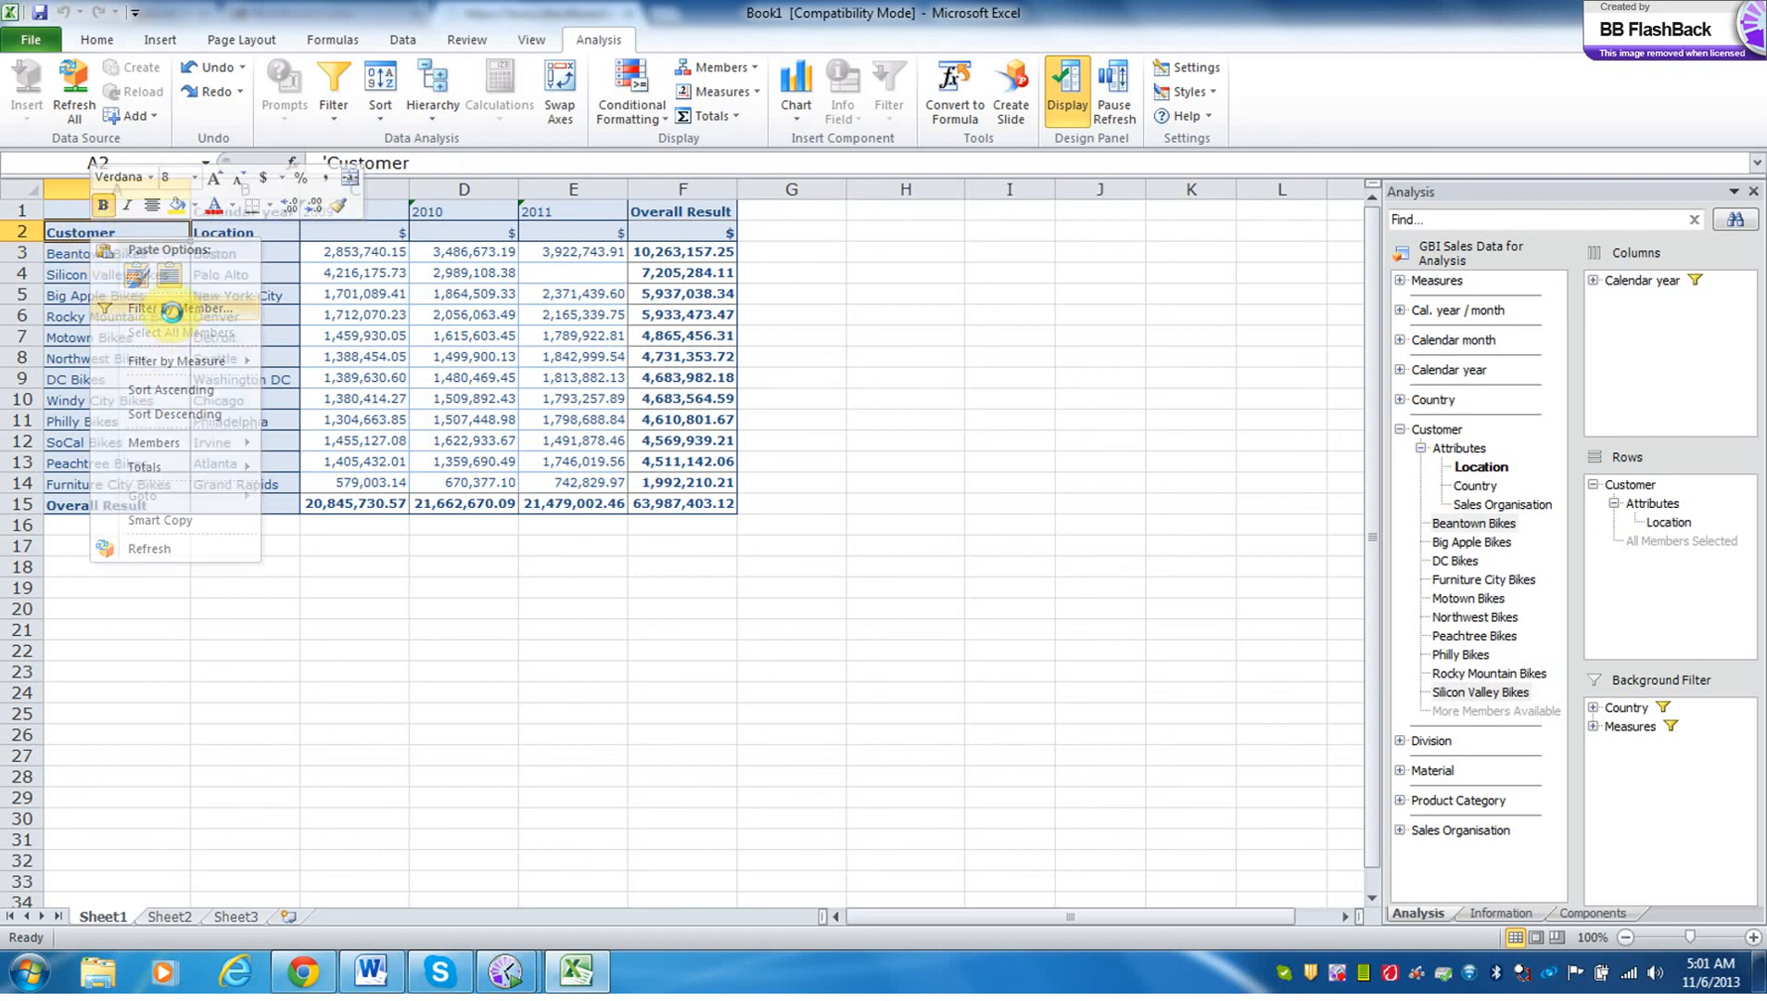
pyautogui.click(734, 415)
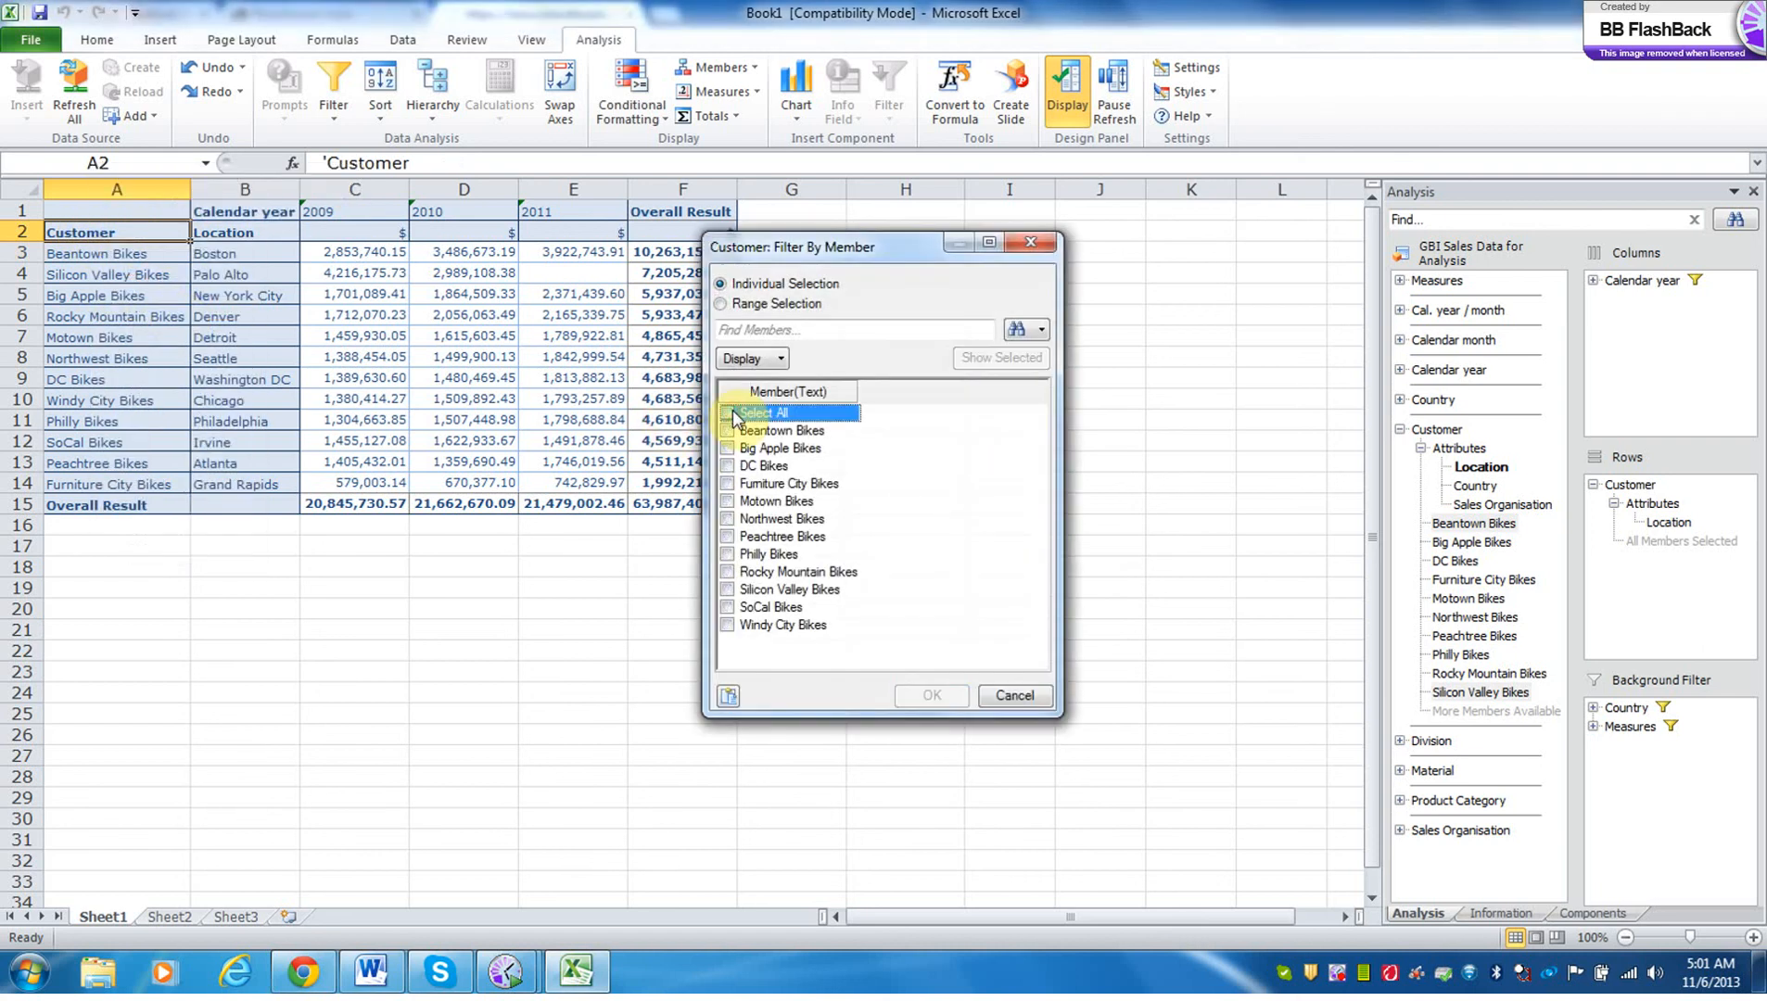
pyautogui.click(727, 433)
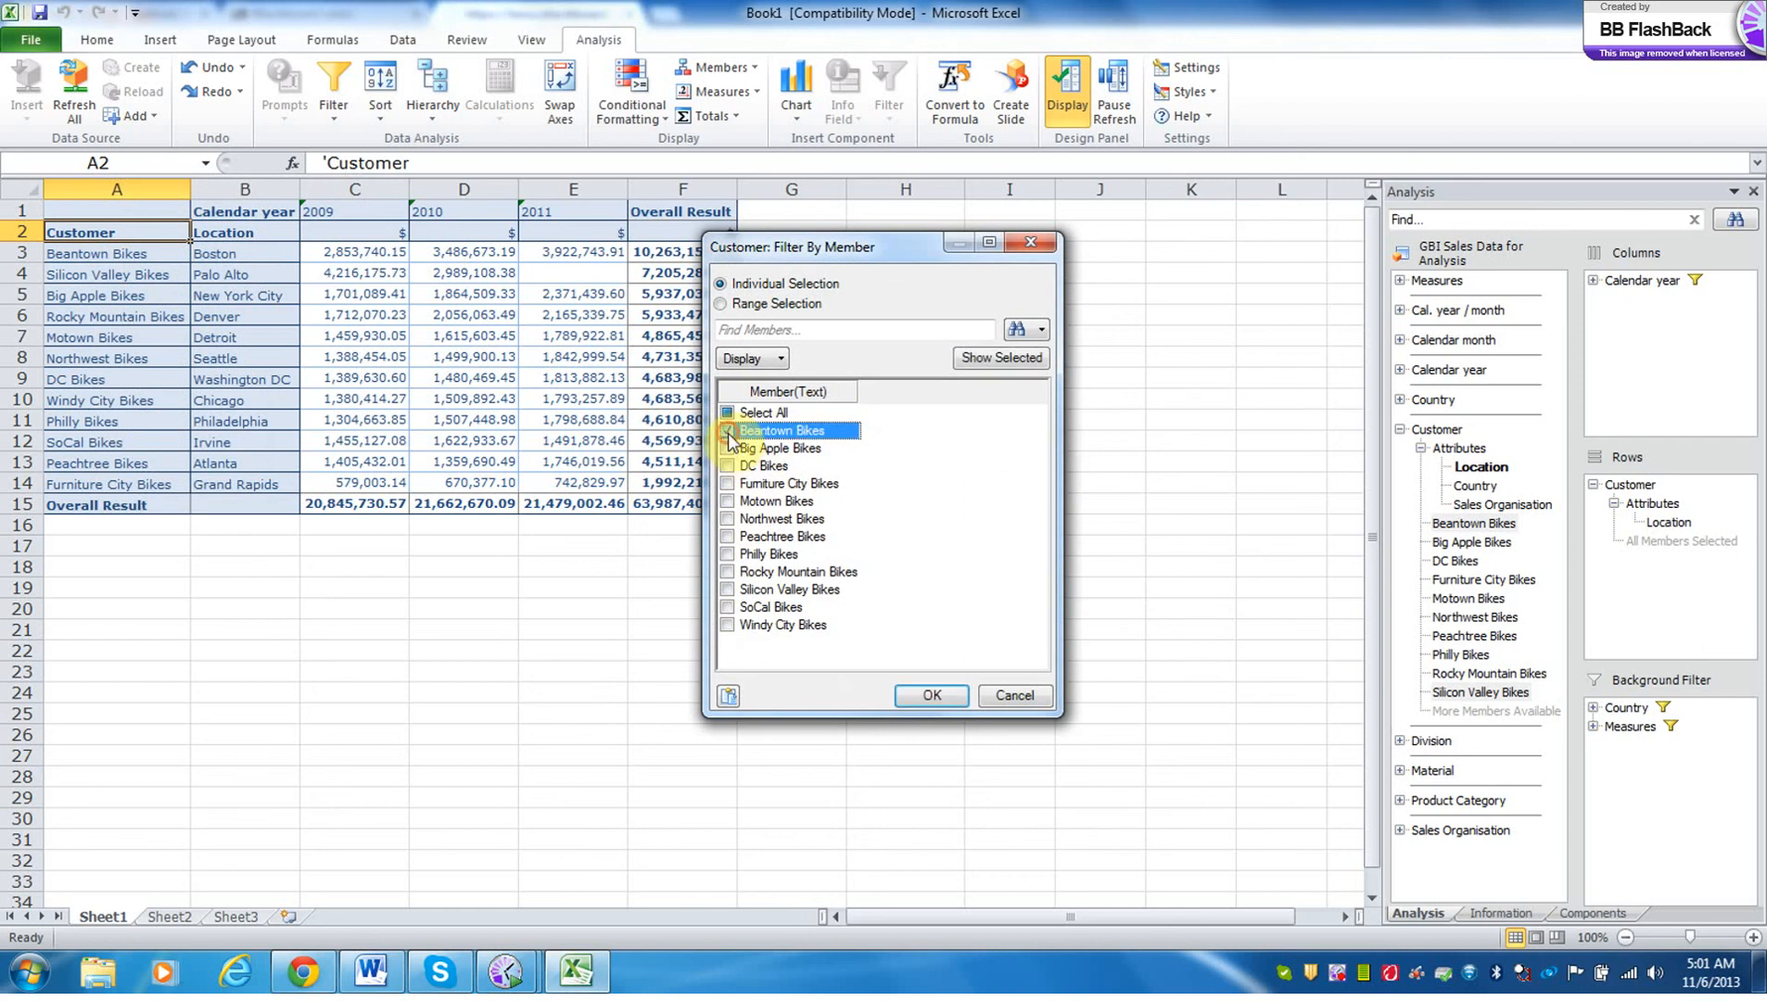
pyautogui.click(727, 590)
pyautogui.click(937, 701)
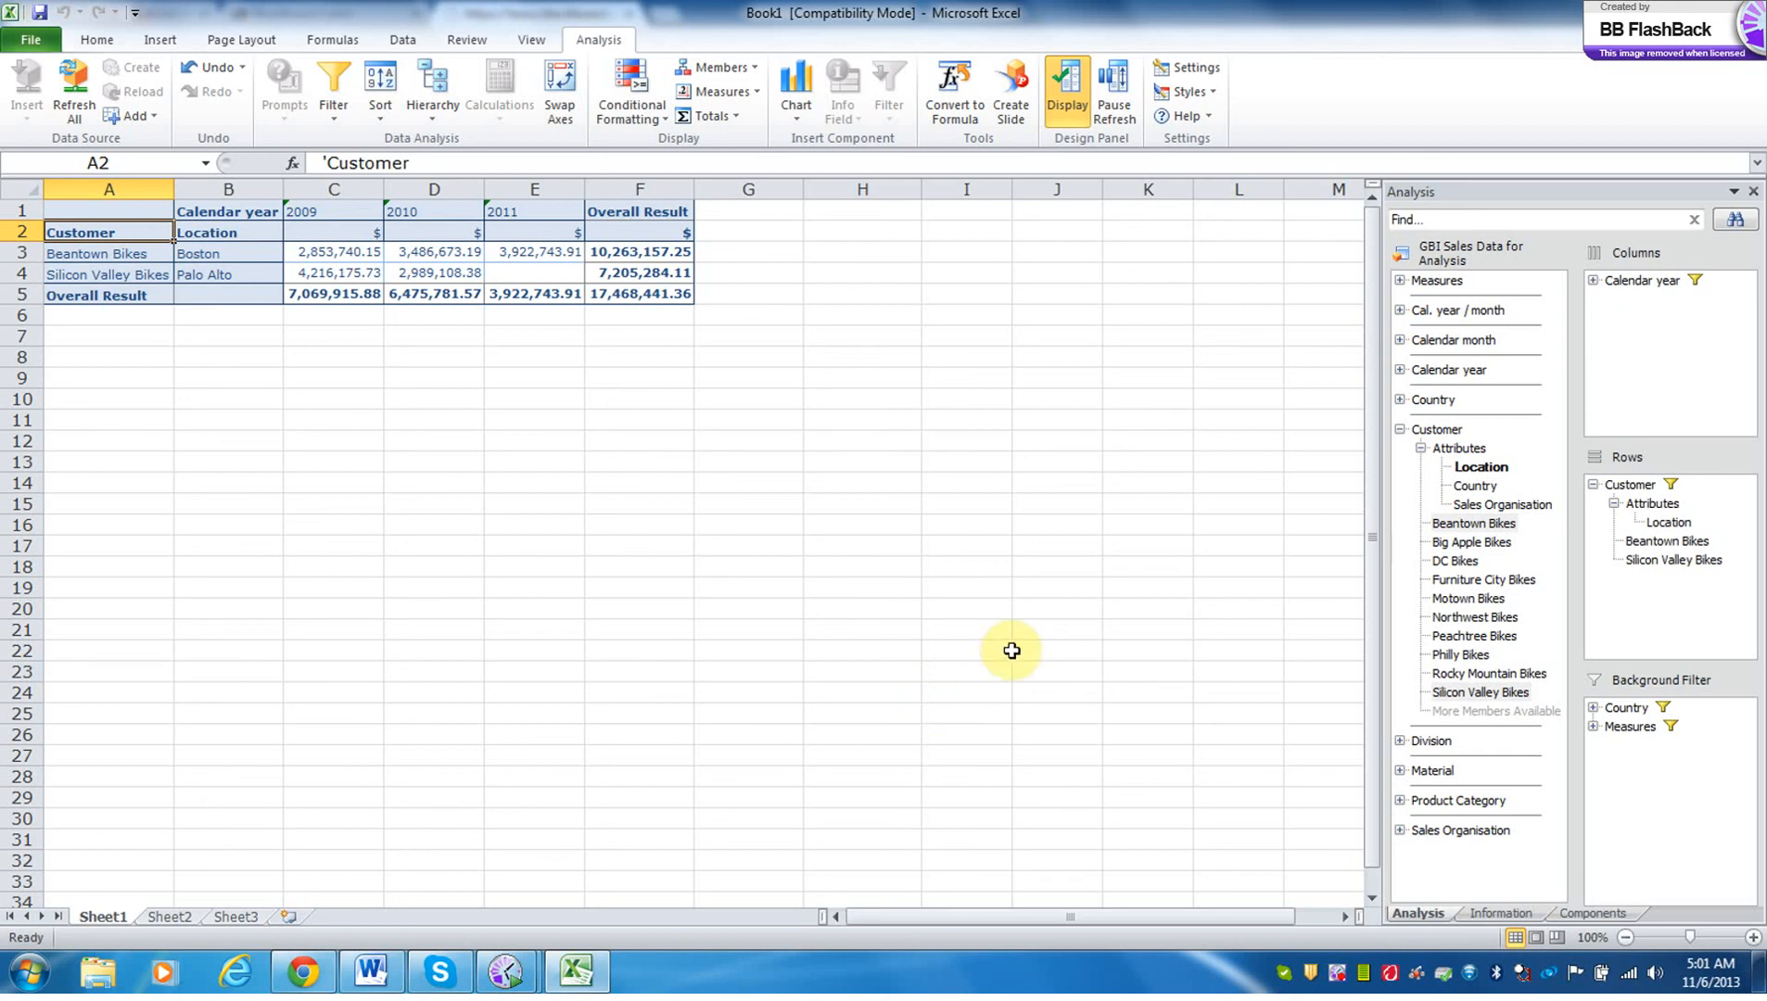
# Replace Calendar year with Cal. year / month in the columns and deselect all members in its member filter.
pyautogui.moveTo(1465, 319); pyautogui.dragTo(1558, 322)
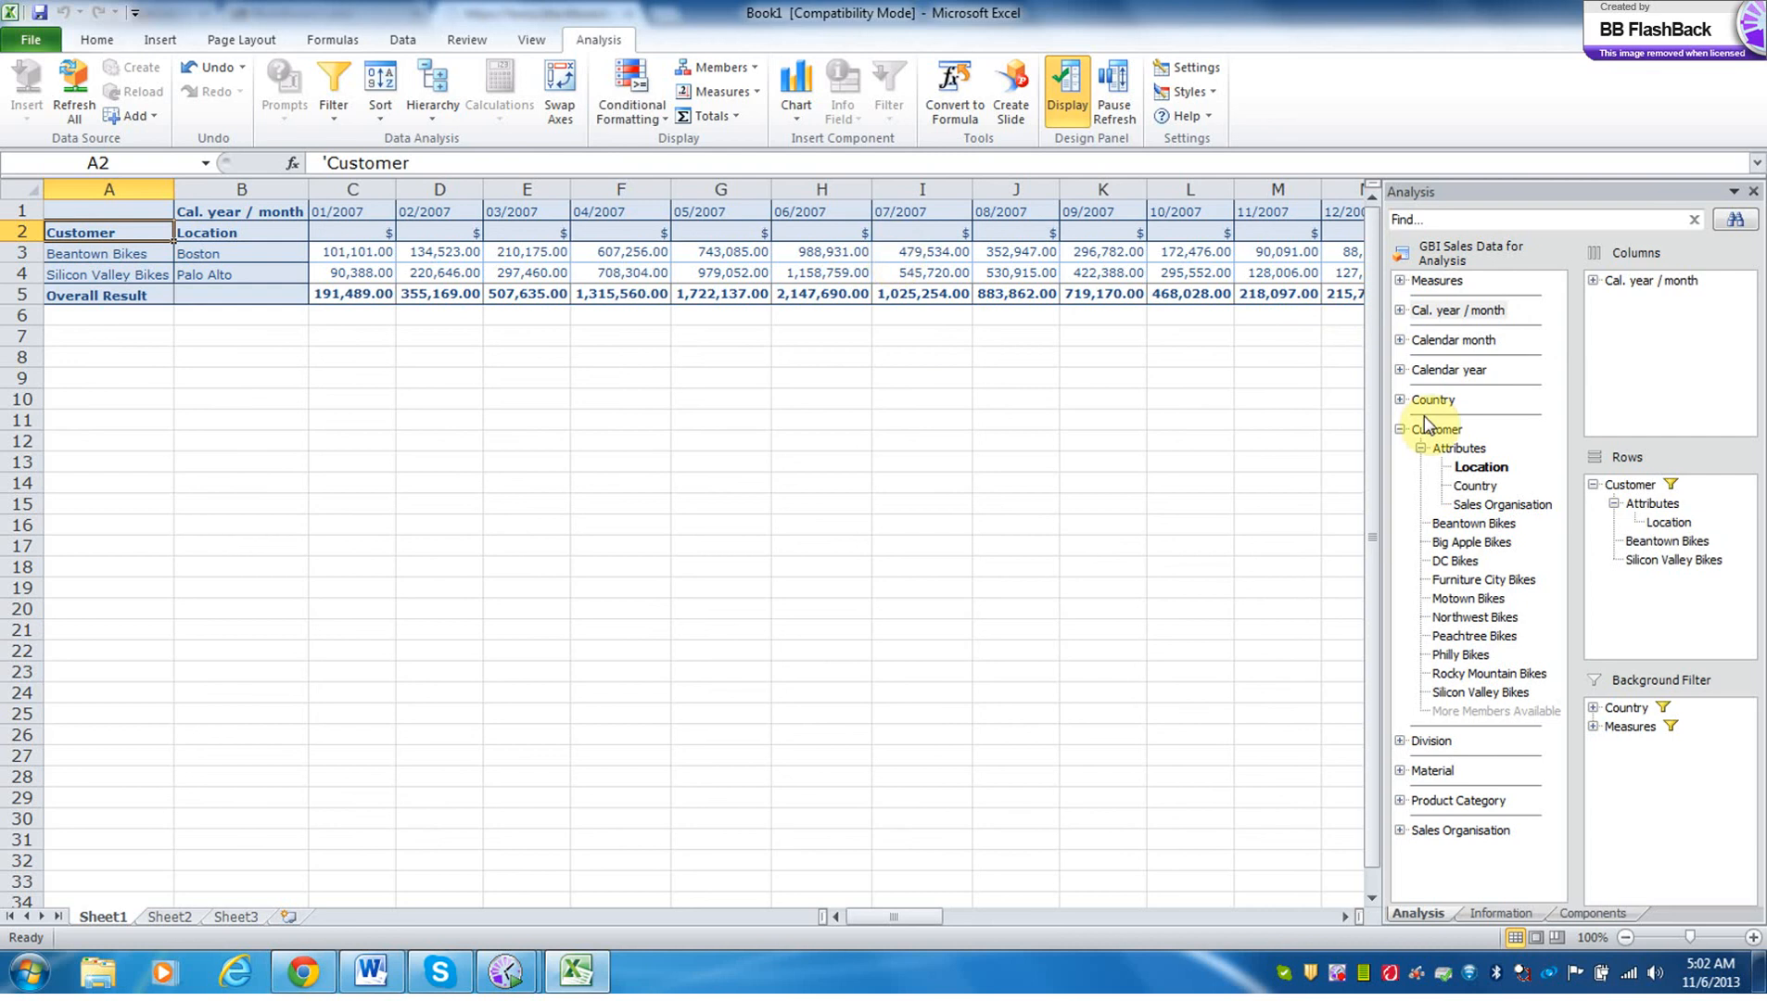
pyautogui.click(1639, 283)
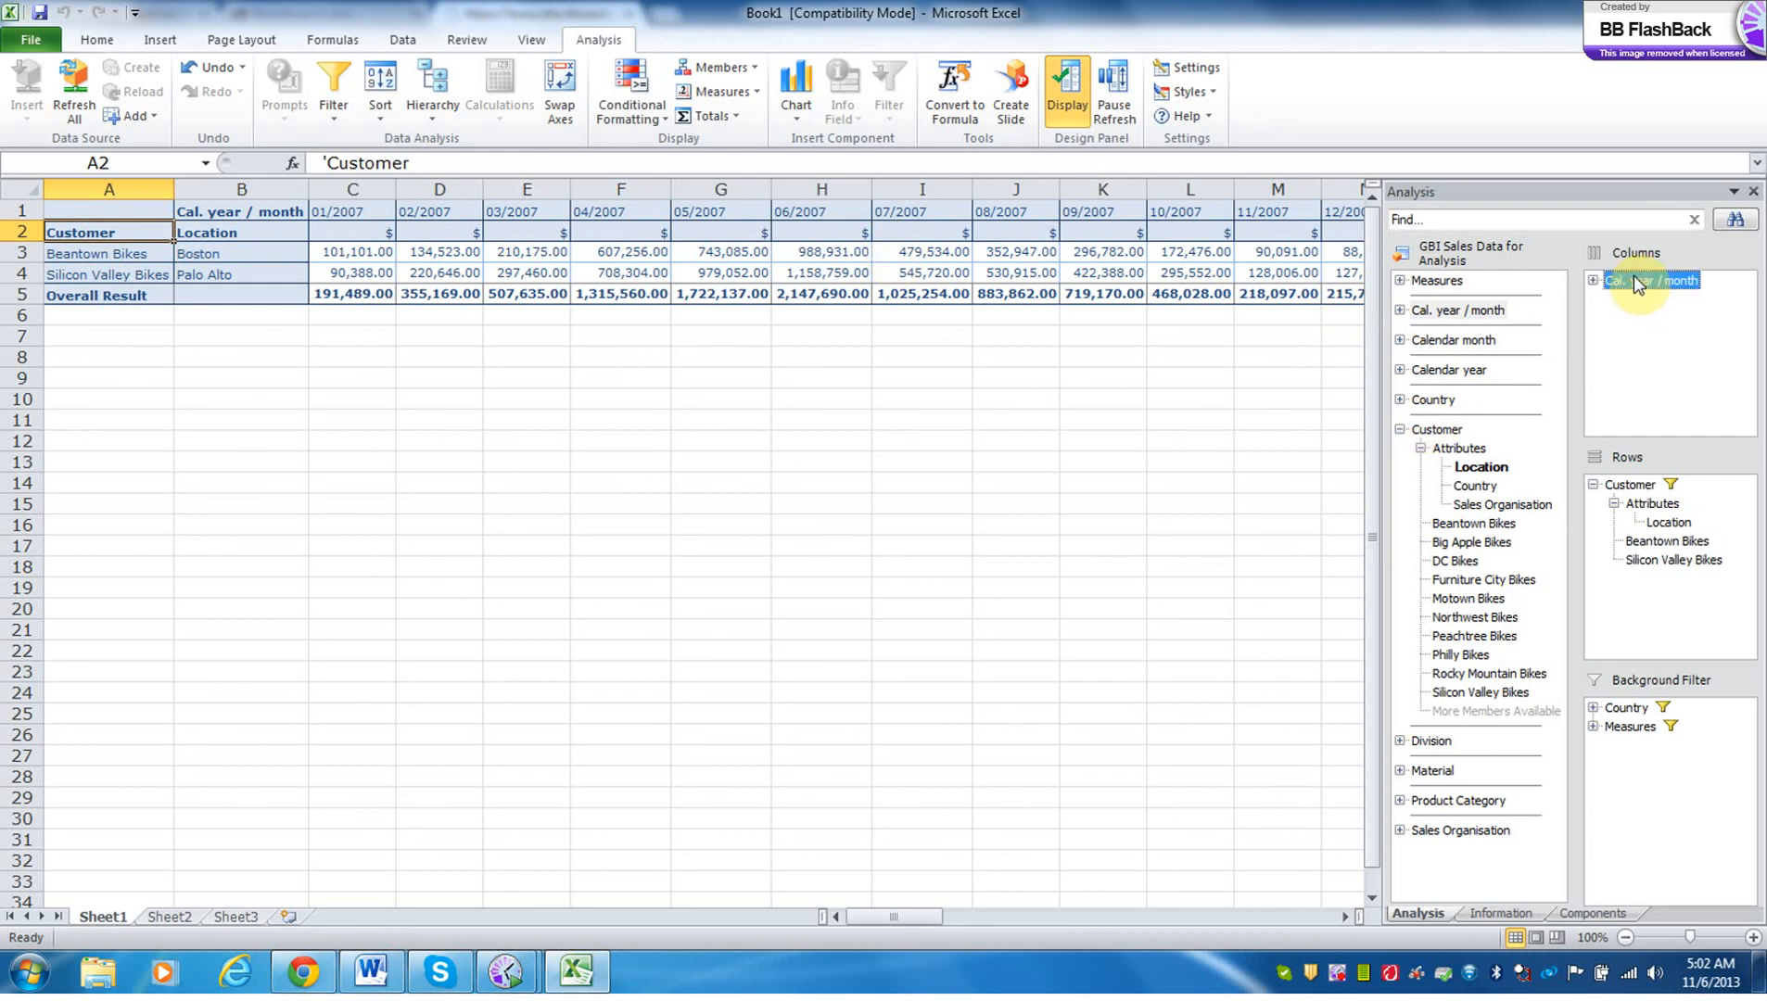
pyautogui.rightClick(1637, 284)
pyautogui.click(1628, 295)
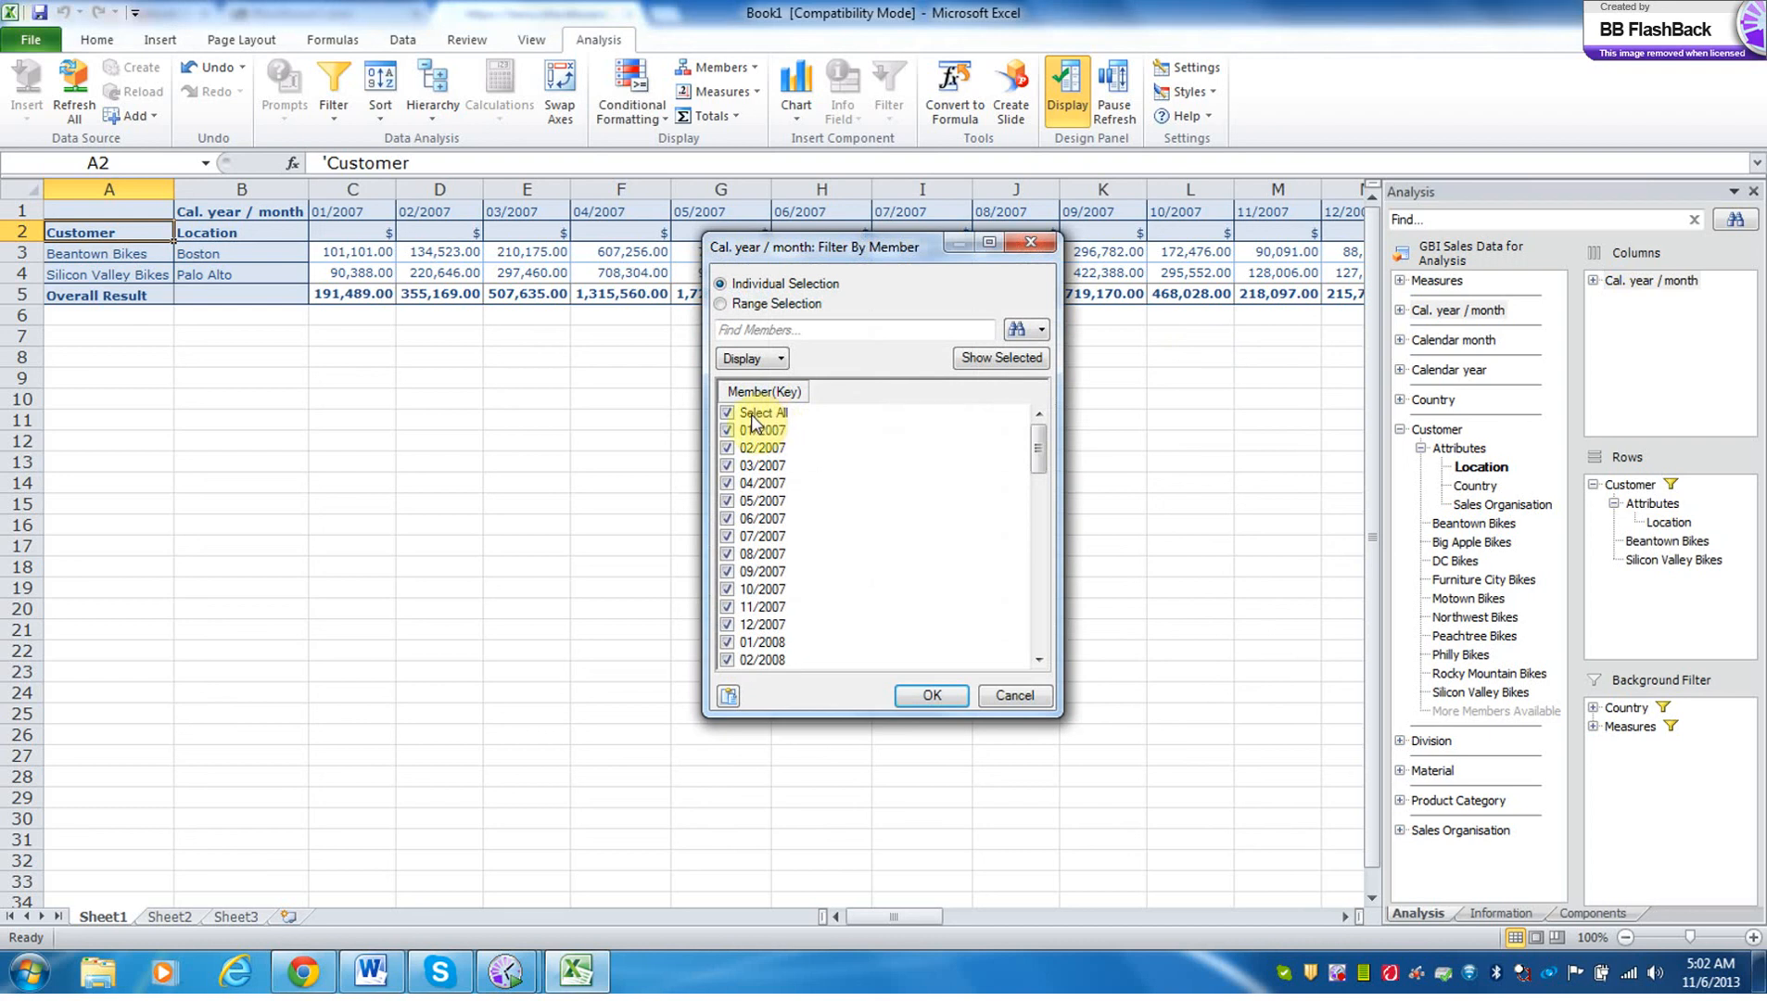
pyautogui.click(726, 417)
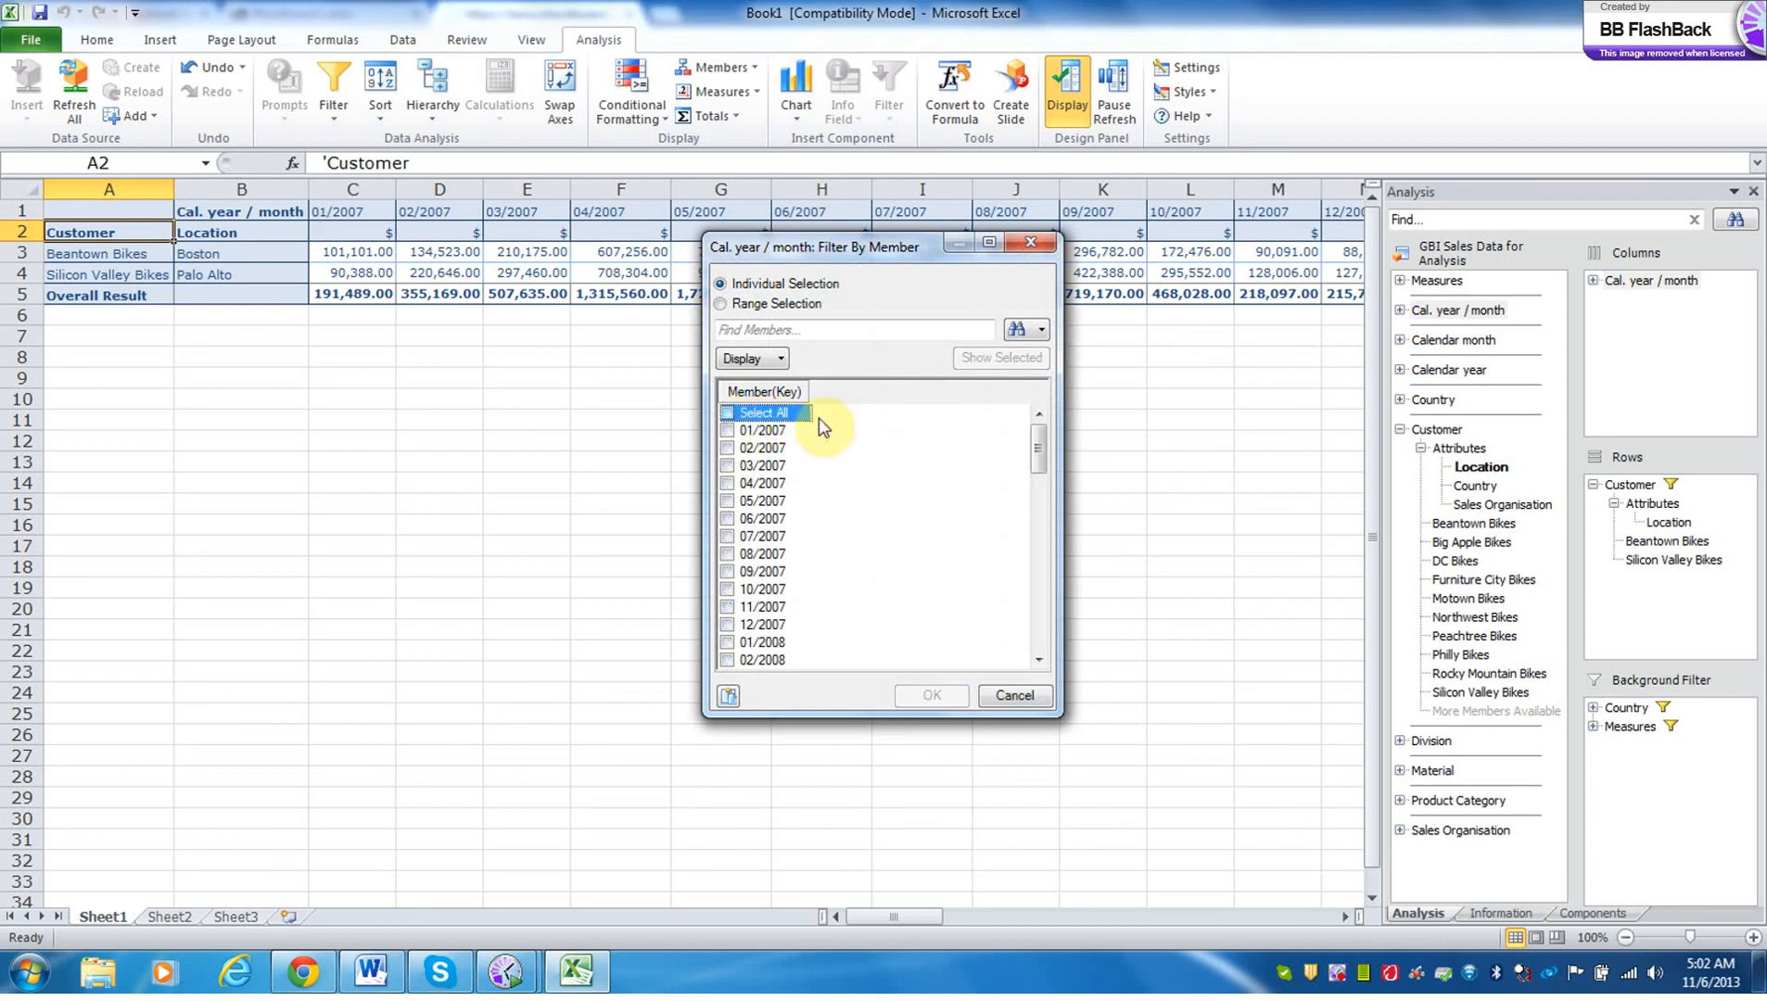
# Include every month of 2009, from 01/2009 to 12/2009, in the Cal. year / month filter.
pyautogui.moveTo(1032, 457); pyautogui.dragTo(1038, 526)
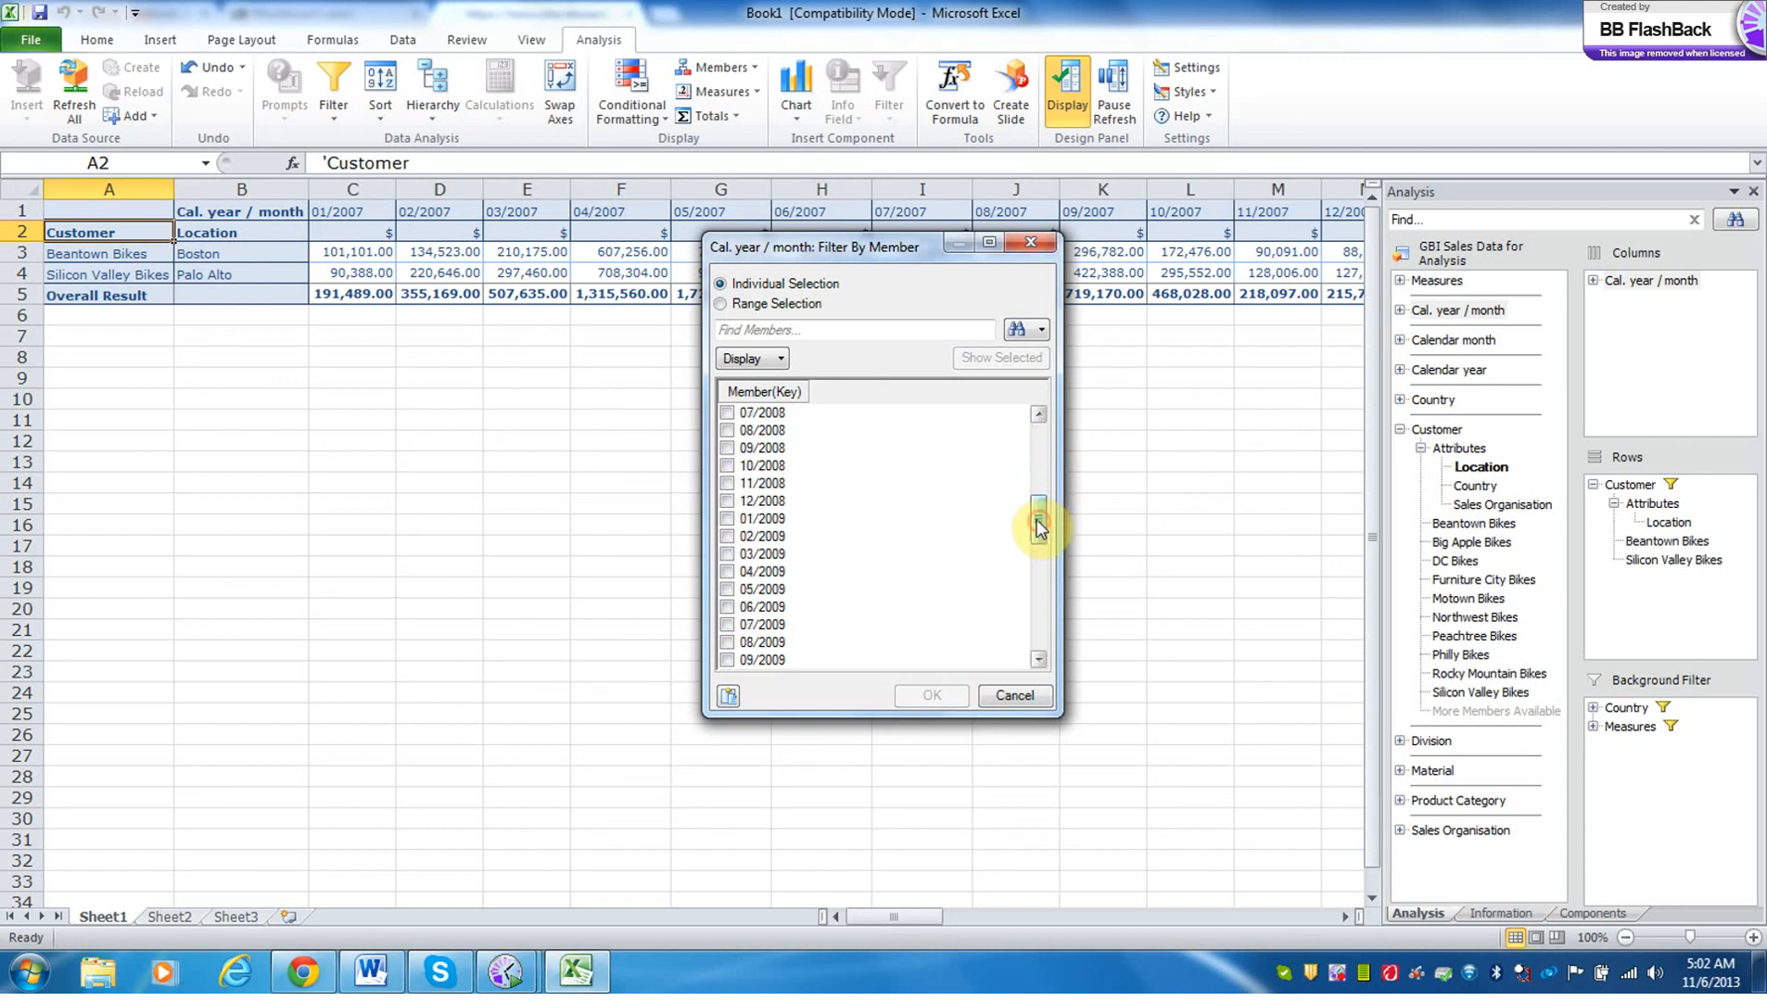
pyautogui.click(727, 516)
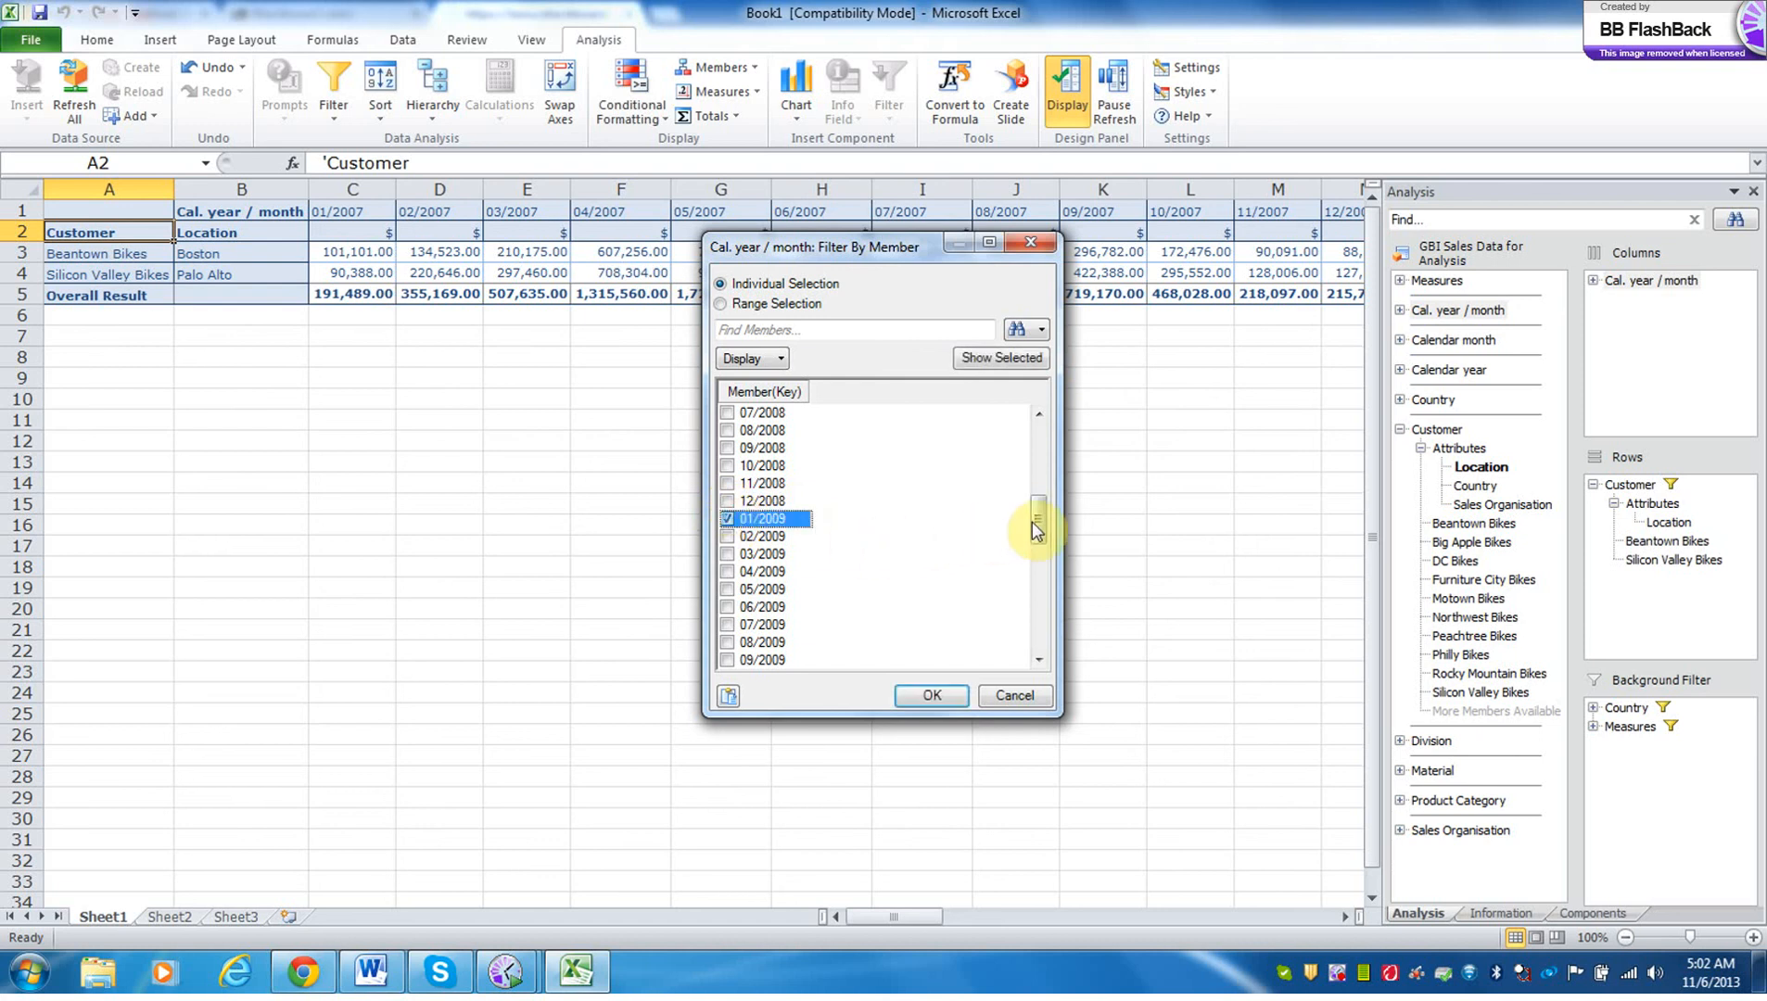
pyautogui.click(727, 537)
pyautogui.click(727, 555)
pyautogui.click(727, 572)
pyautogui.click(727, 589)
pyautogui.click(727, 607)
pyautogui.click(727, 625)
pyautogui.click(727, 643)
pyautogui.click(727, 660)
pyautogui.moveTo(1036, 519); pyautogui.dragTo(1036, 566)
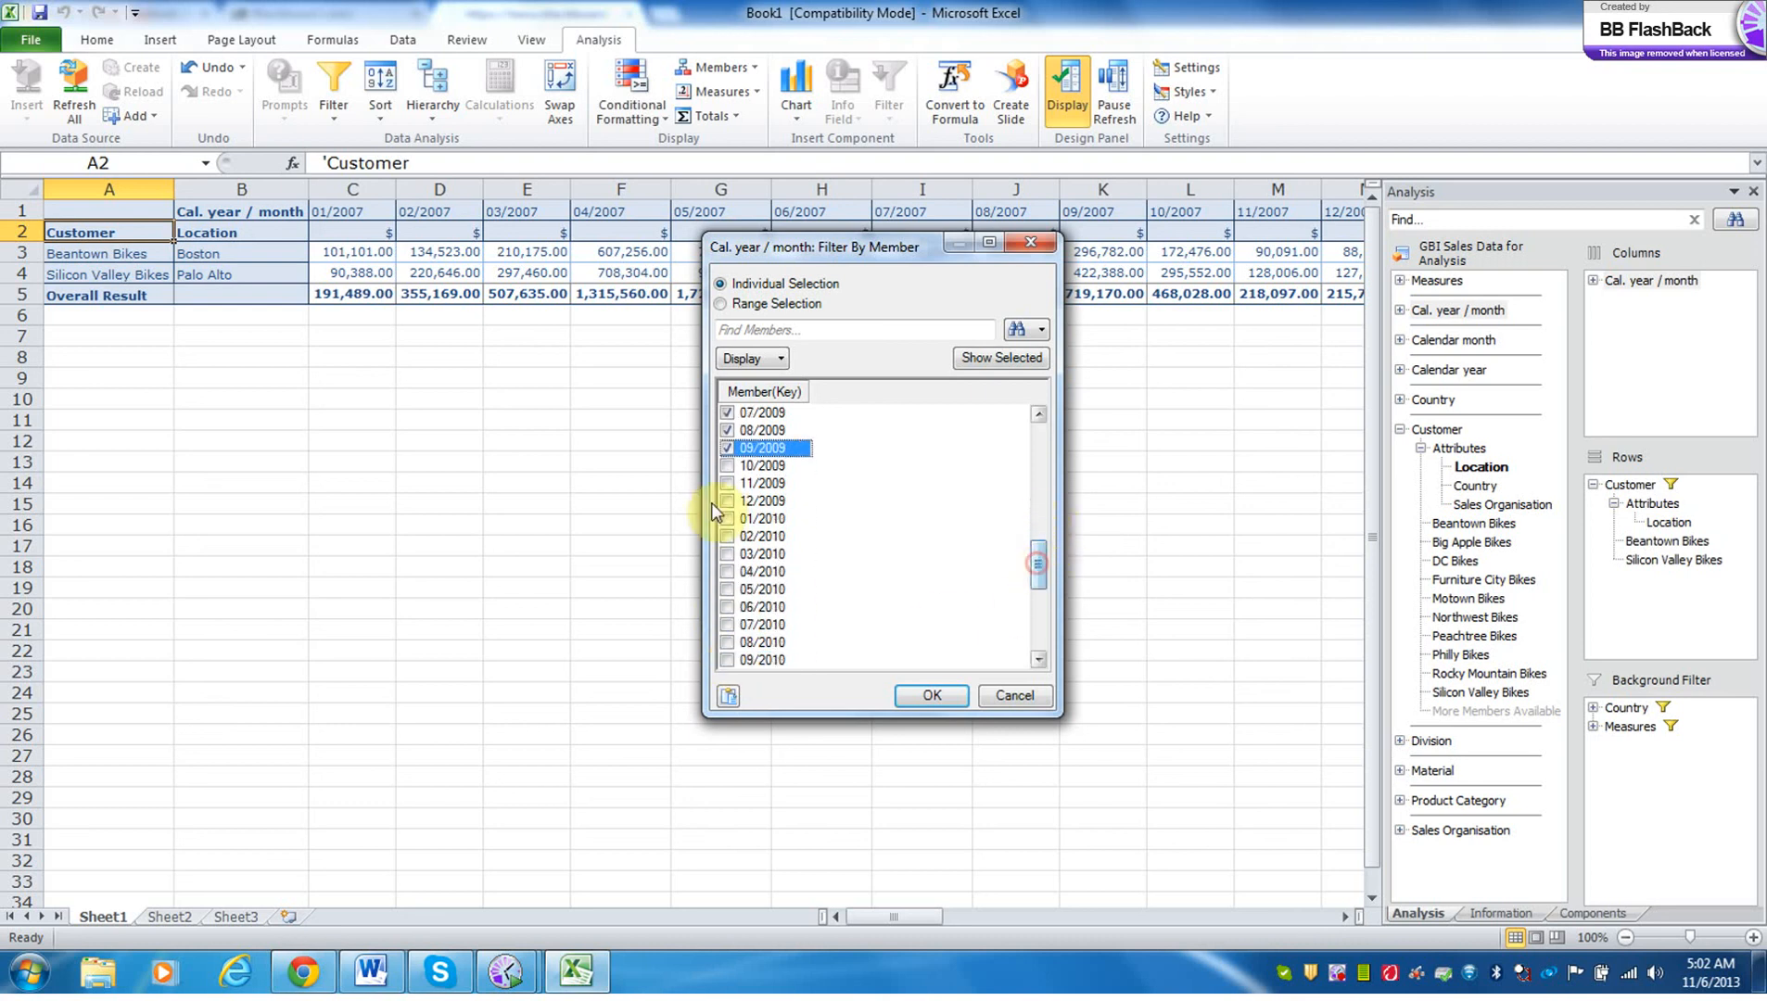
pyautogui.click(726, 465)
pyautogui.click(726, 483)
pyautogui.click(727, 501)
# Include every month of 2010, from 01/2010 to 12/2010, in the Cal. year / month filter.
pyautogui.click(727, 518)
pyautogui.click(727, 536)
pyautogui.click(727, 553)
pyautogui.click(726, 571)
pyautogui.click(727, 588)
pyautogui.click(727, 607)
pyautogui.click(727, 624)
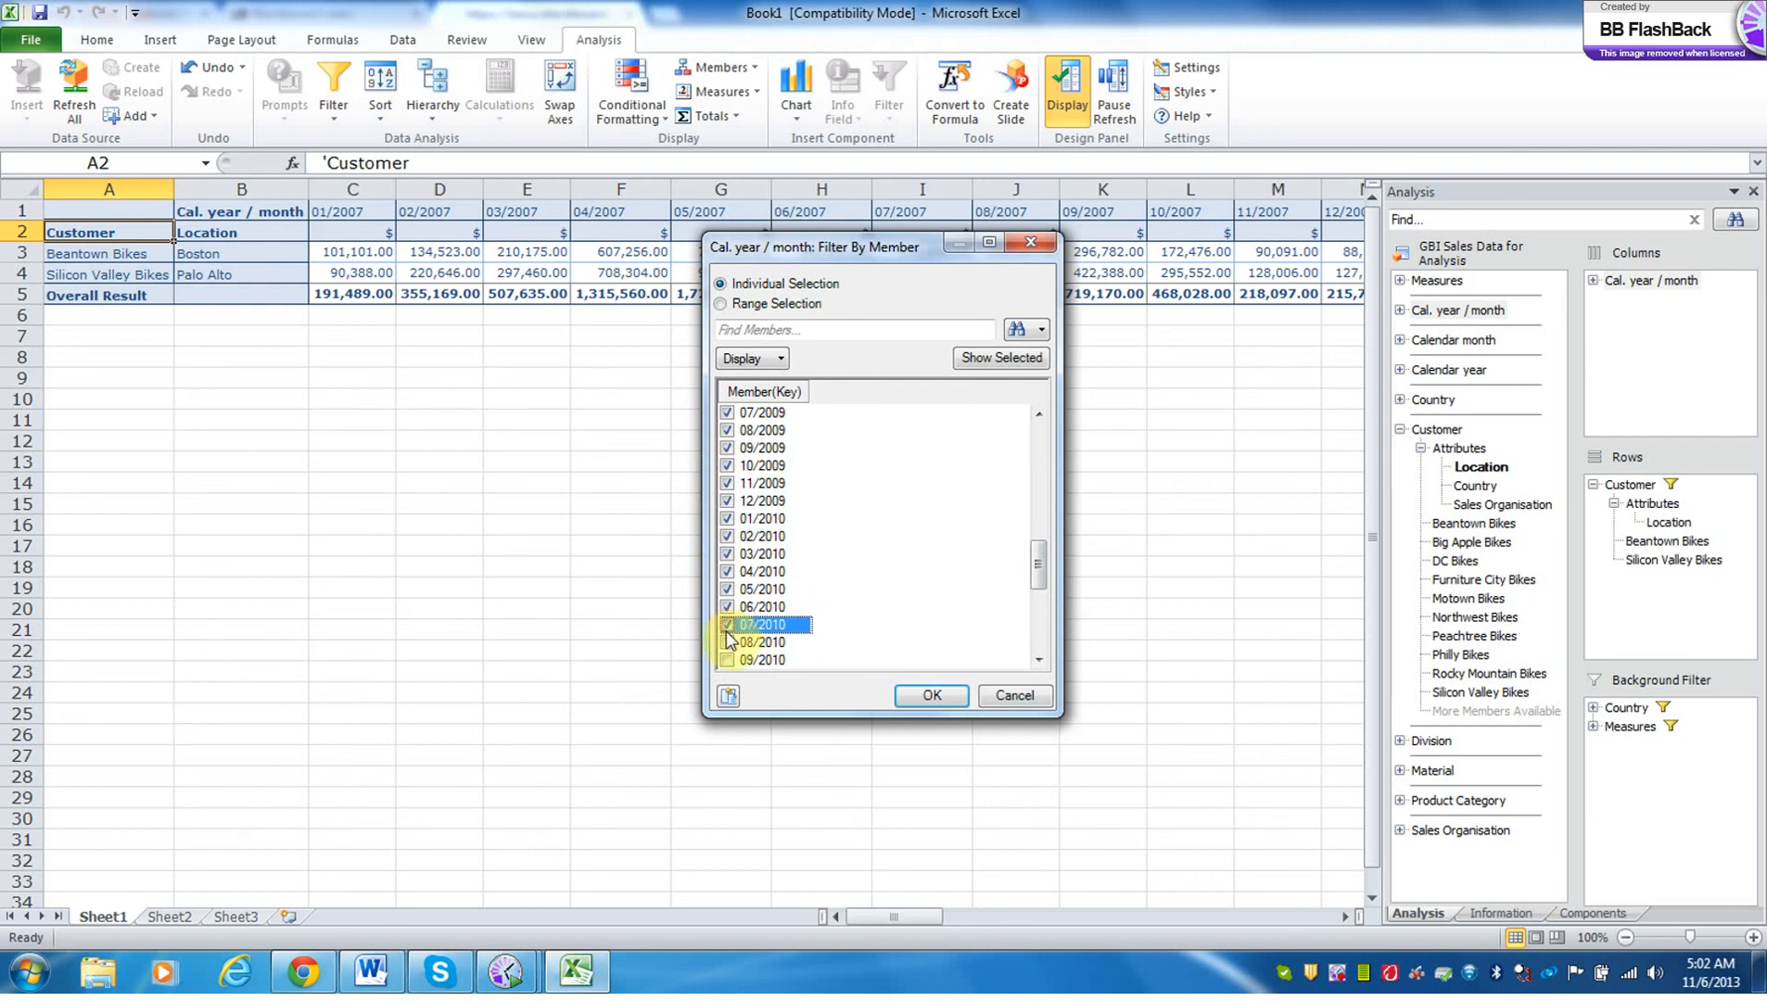
pyautogui.click(727, 641)
pyautogui.click(726, 659)
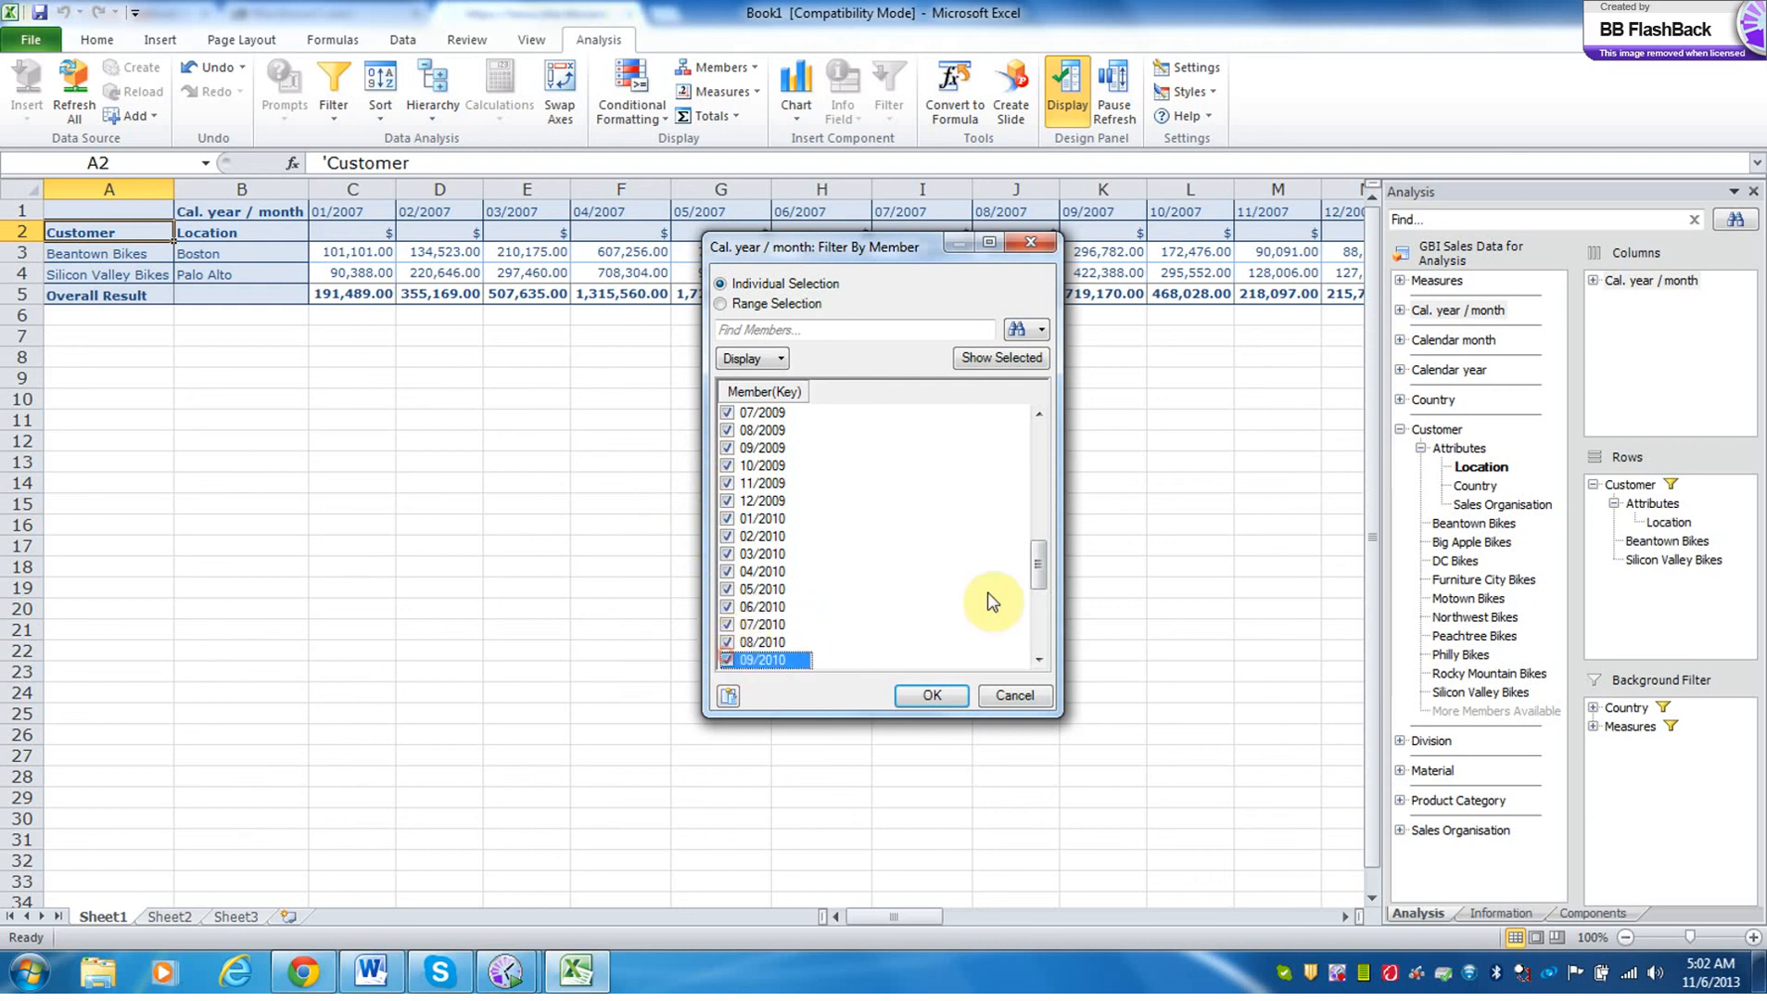
pyautogui.moveTo(1038, 573)
pyautogui.mouseDown()
pyautogui.moveTo(1040, 654)
pyautogui.moveTo(1036, 595)
pyautogui.mouseUp()
pyautogui.click(726, 572)
pyautogui.click(726, 589)
pyautogui.click(727, 607)
# Include every month of 2011, from 01/2011 to 12/2011, and apply the Cal. year / month filter.
pyautogui.click(728, 625)
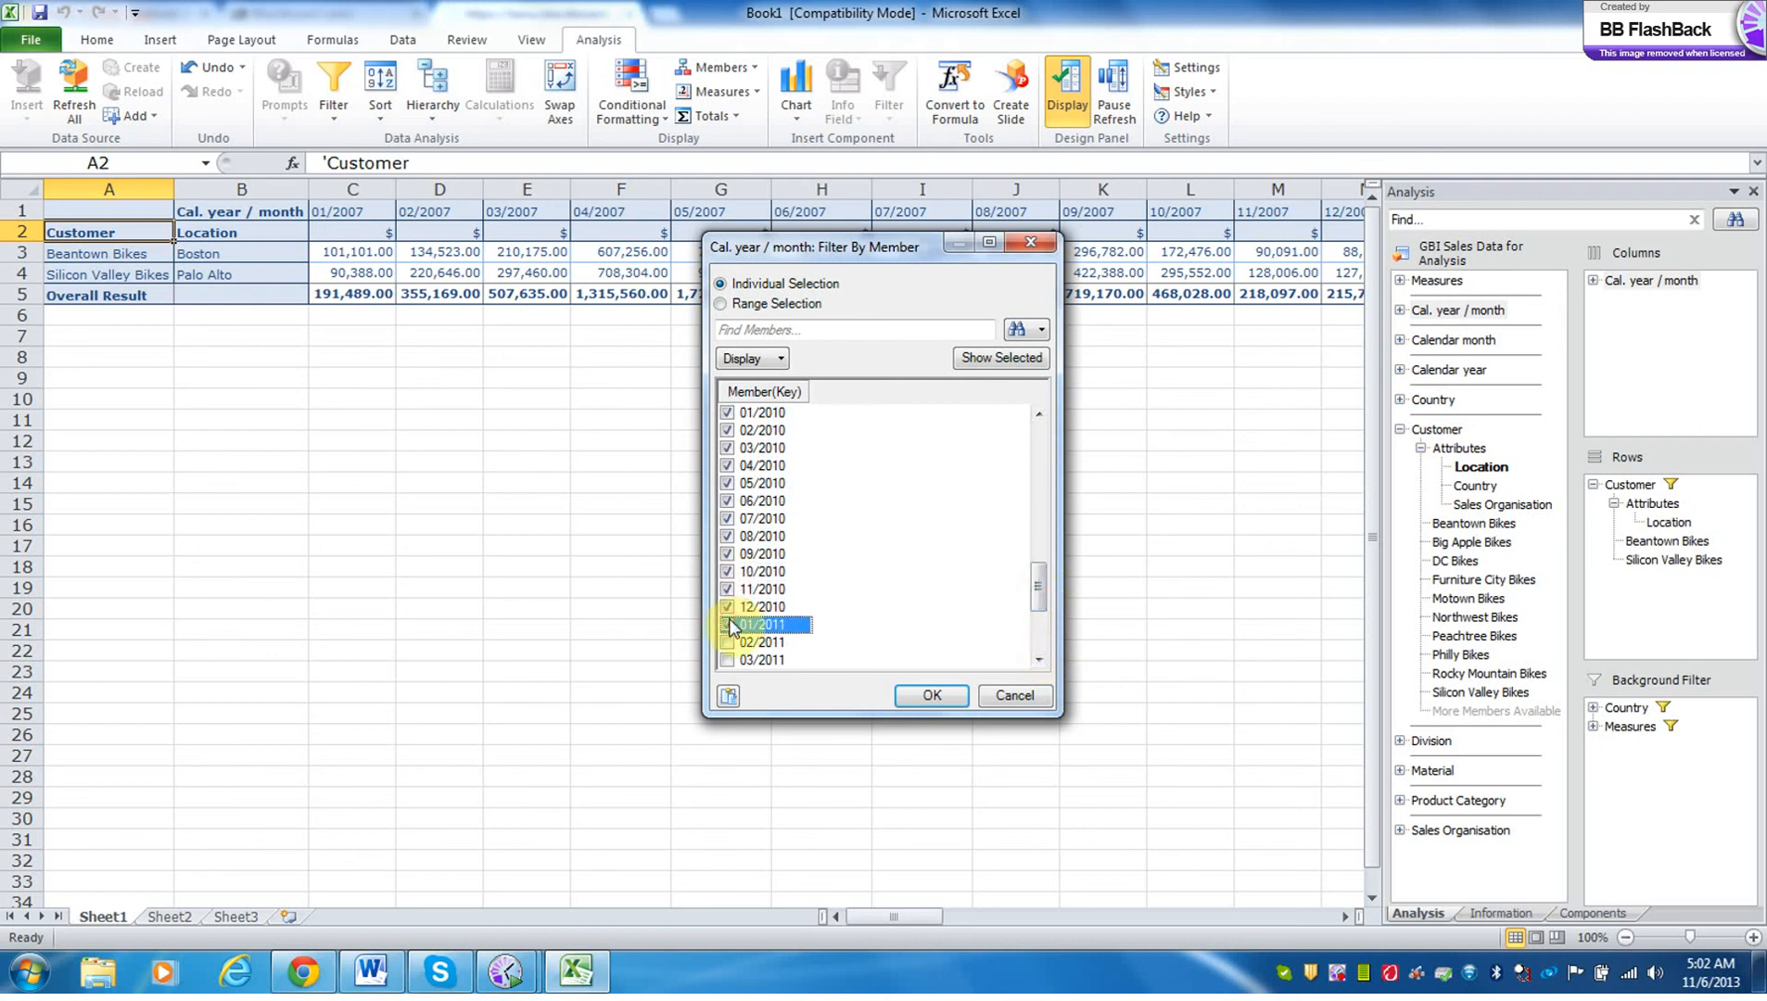
pyautogui.click(729, 643)
pyautogui.click(733, 659)
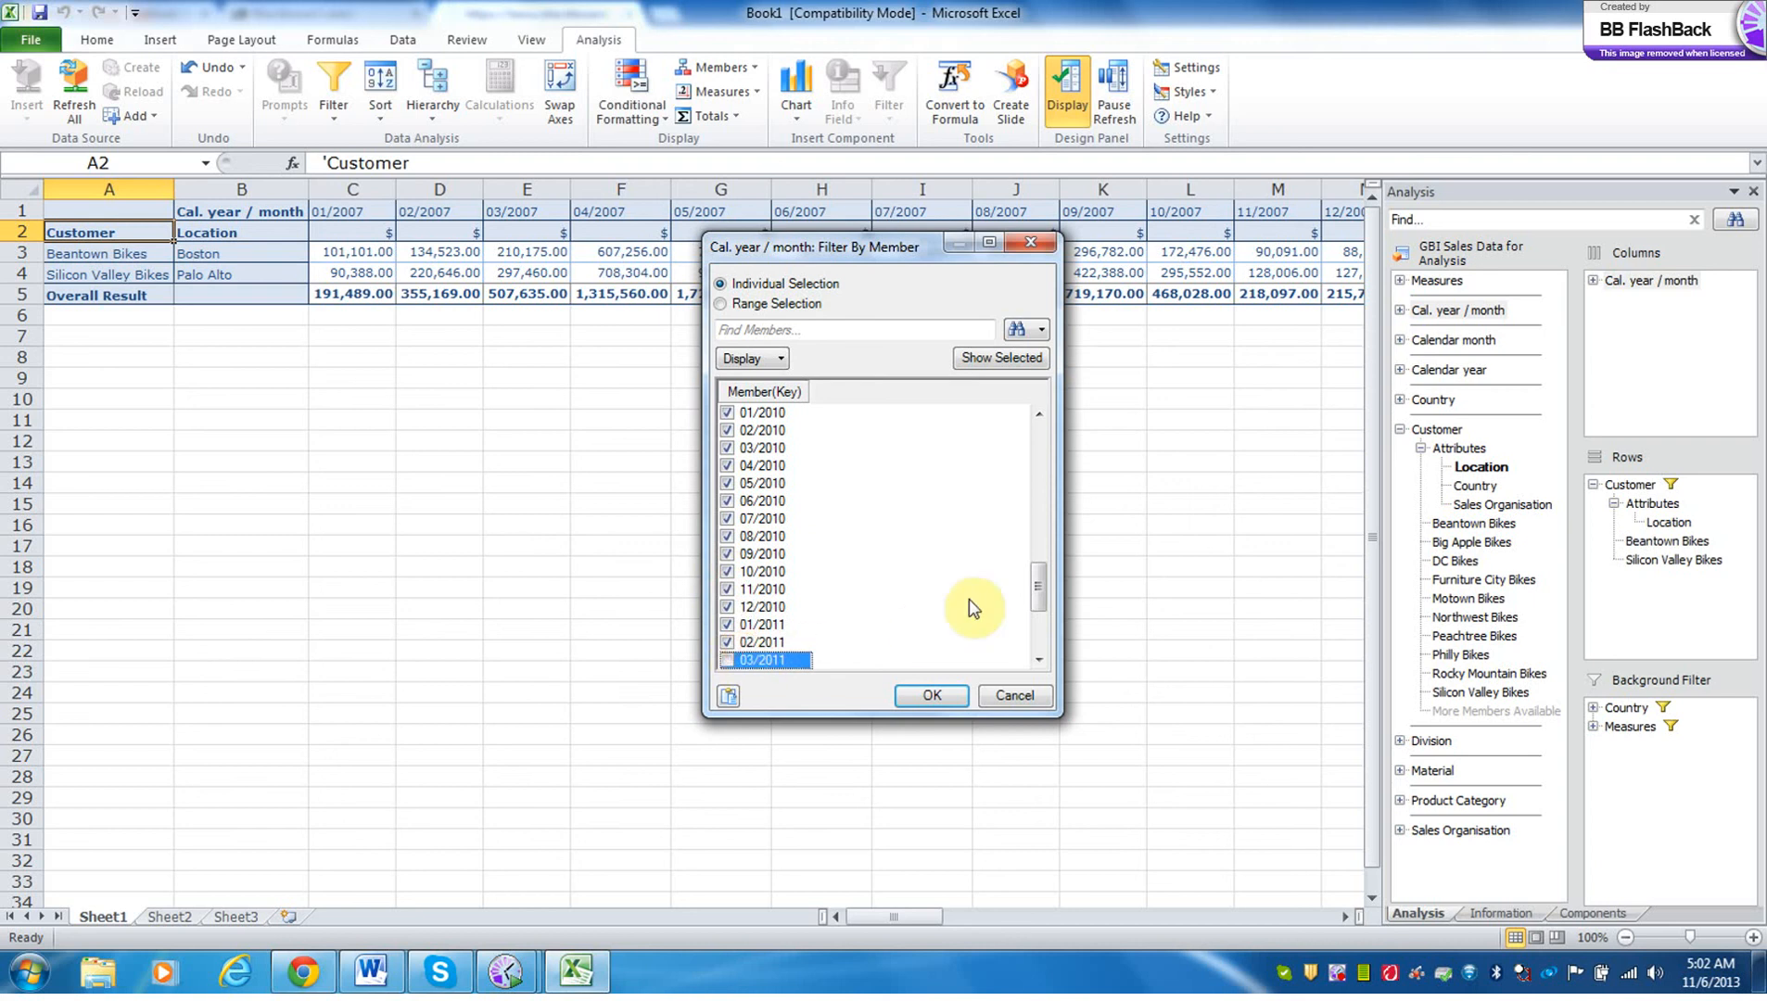
pyautogui.click(726, 659)
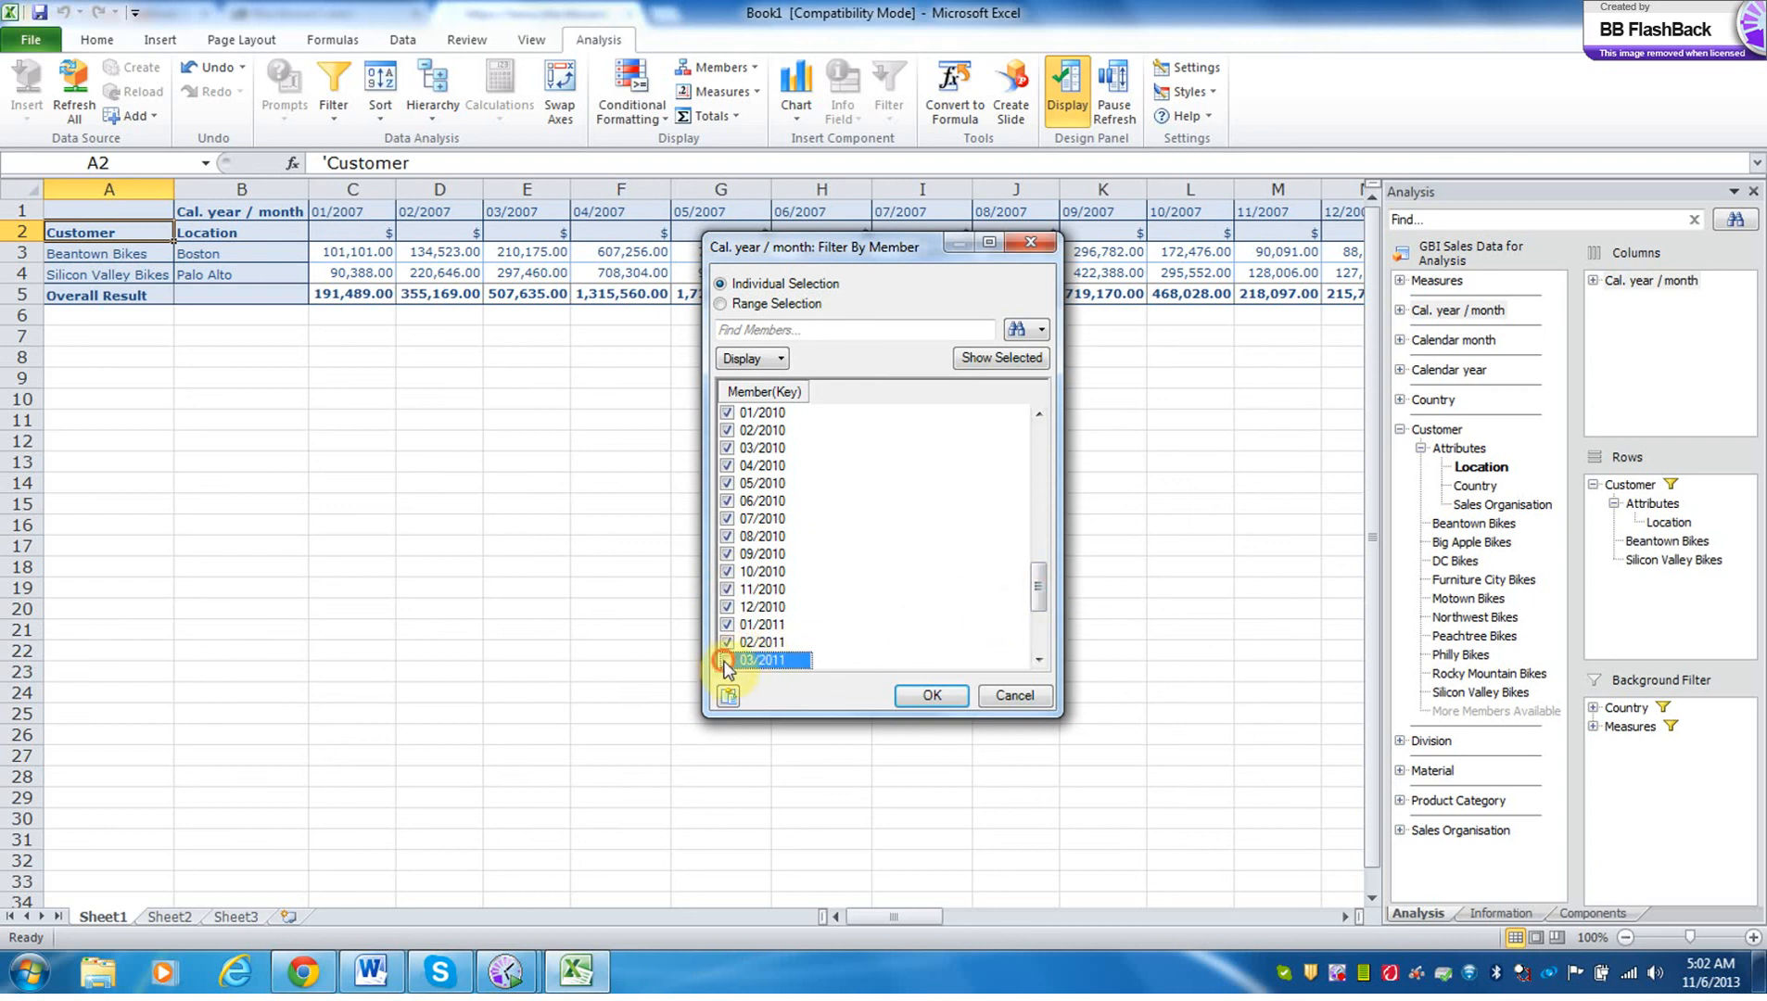
pyautogui.moveTo(1033, 578); pyautogui.dragTo(1038, 633)
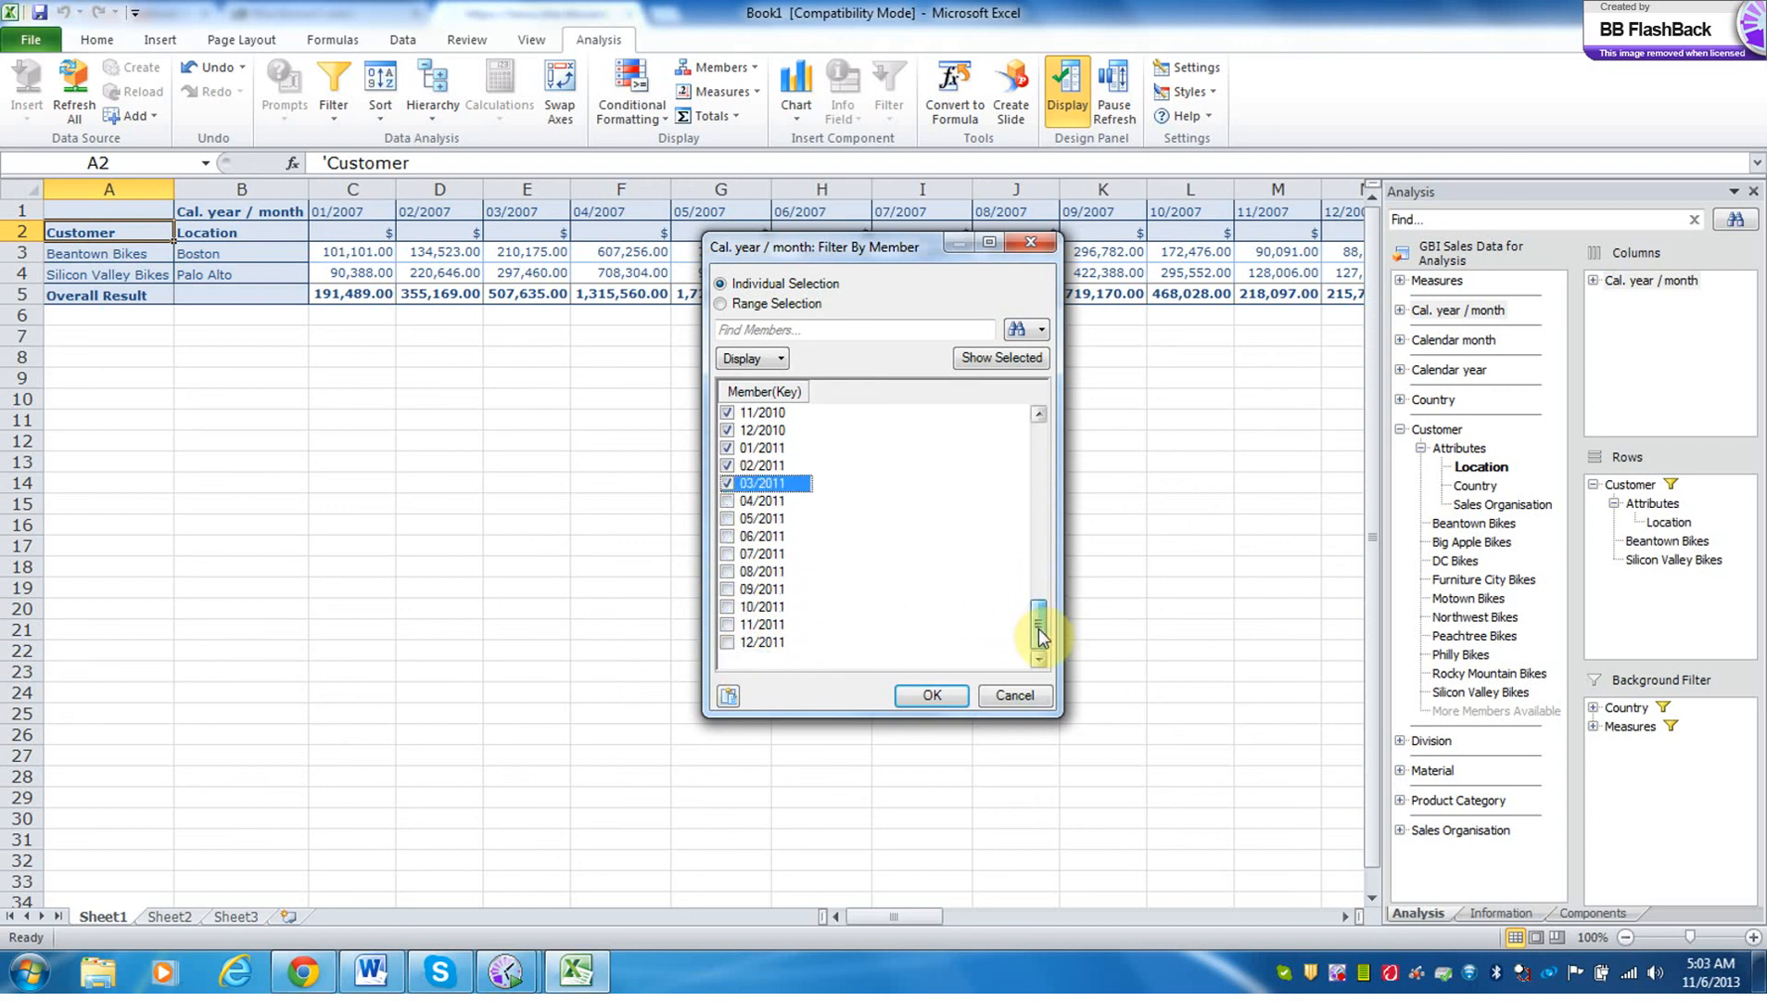
pyautogui.click(727, 500)
pyautogui.click(727, 518)
pyautogui.click(727, 536)
pyautogui.click(727, 554)
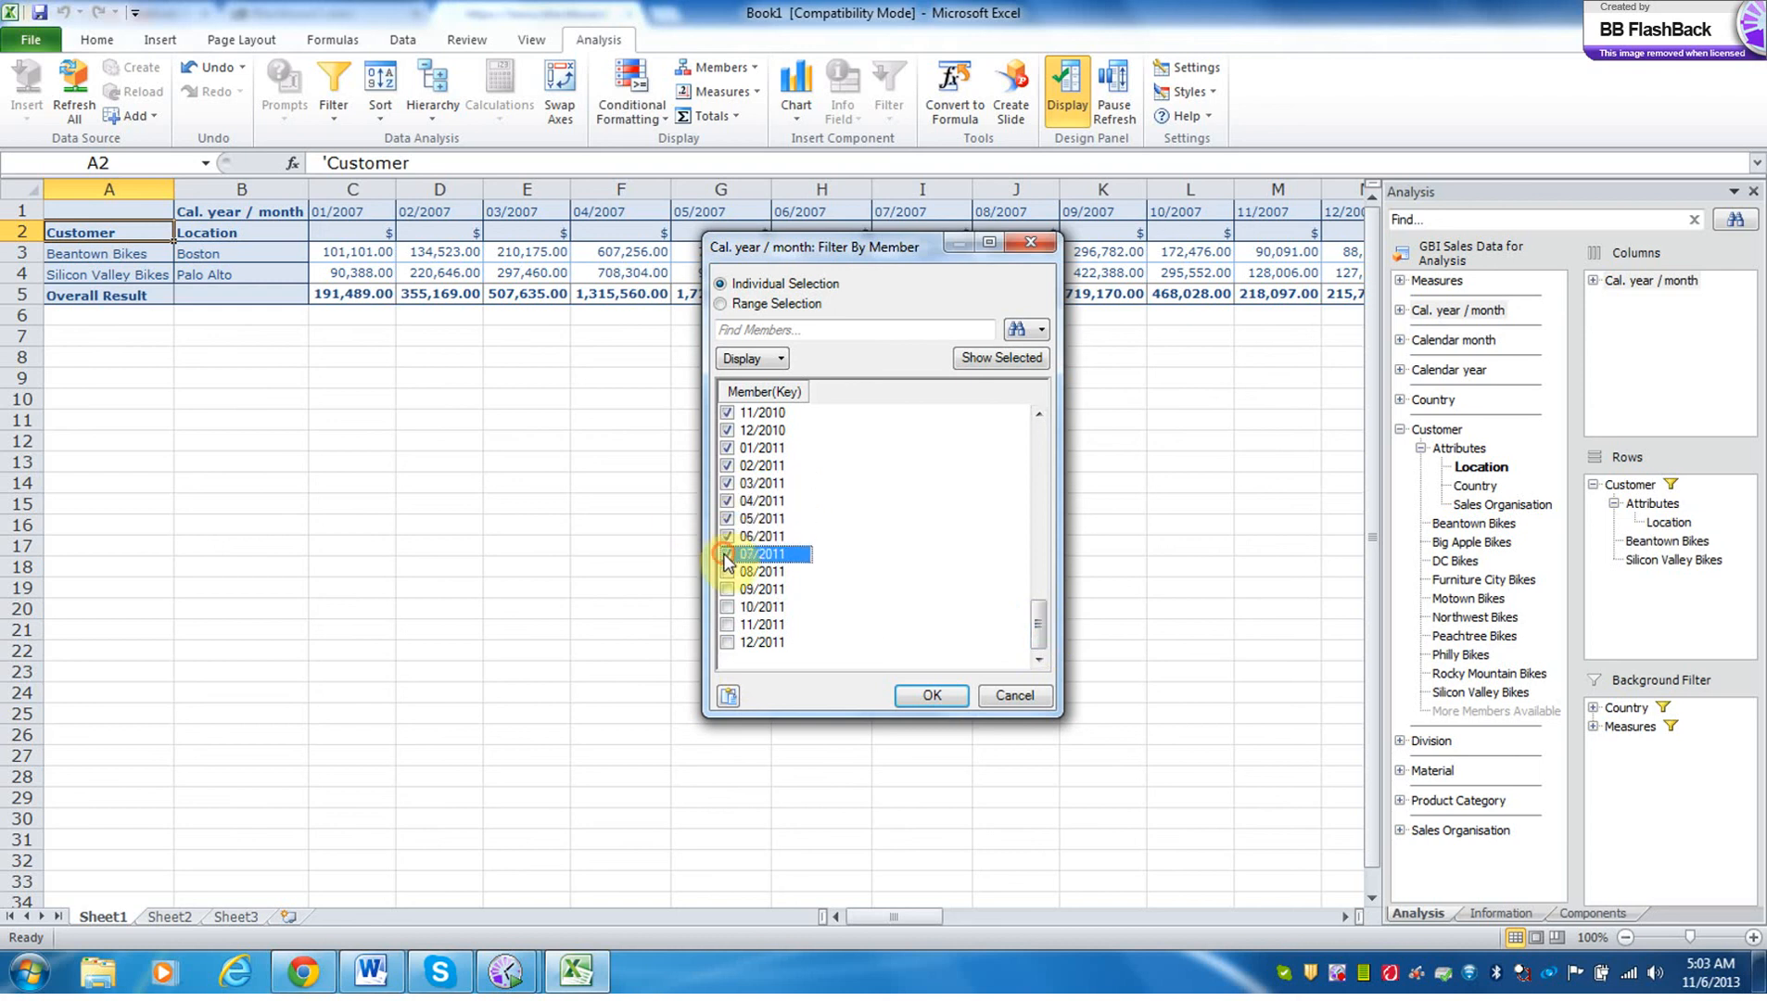
pyautogui.click(727, 571)
pyautogui.click(727, 588)
pyautogui.click(727, 606)
pyautogui.click(727, 624)
pyautogui.click(726, 641)
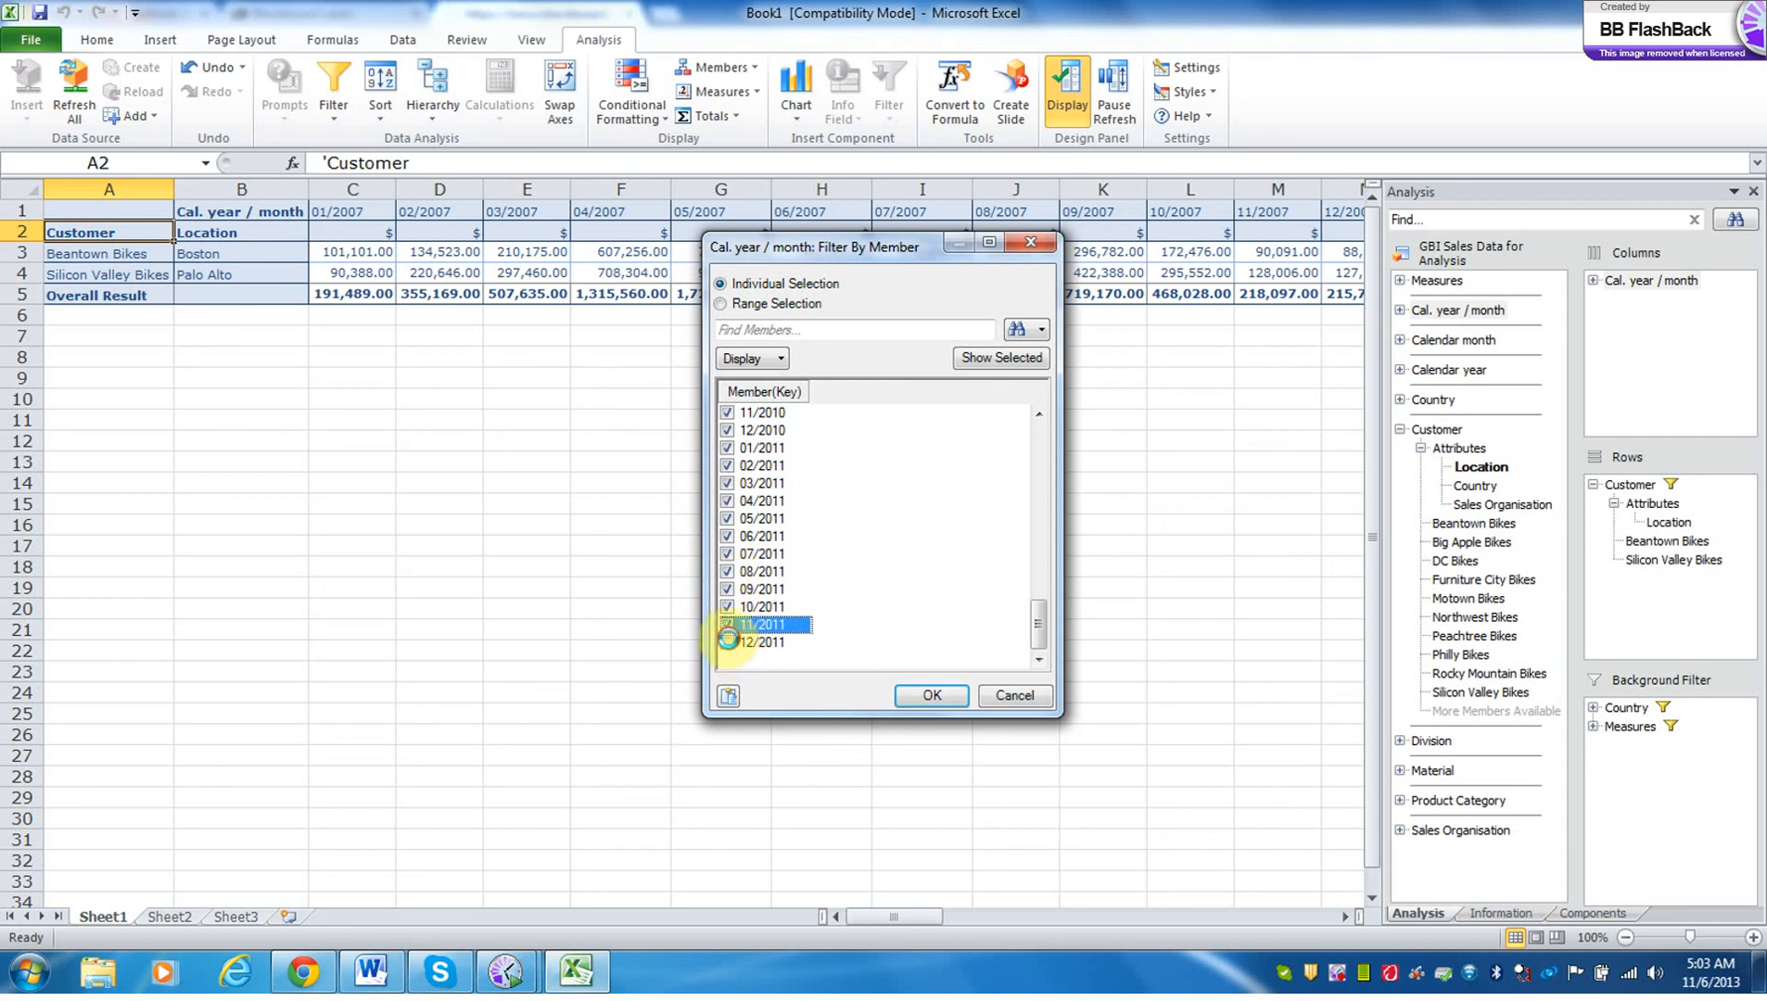
pyautogui.click(932, 694)
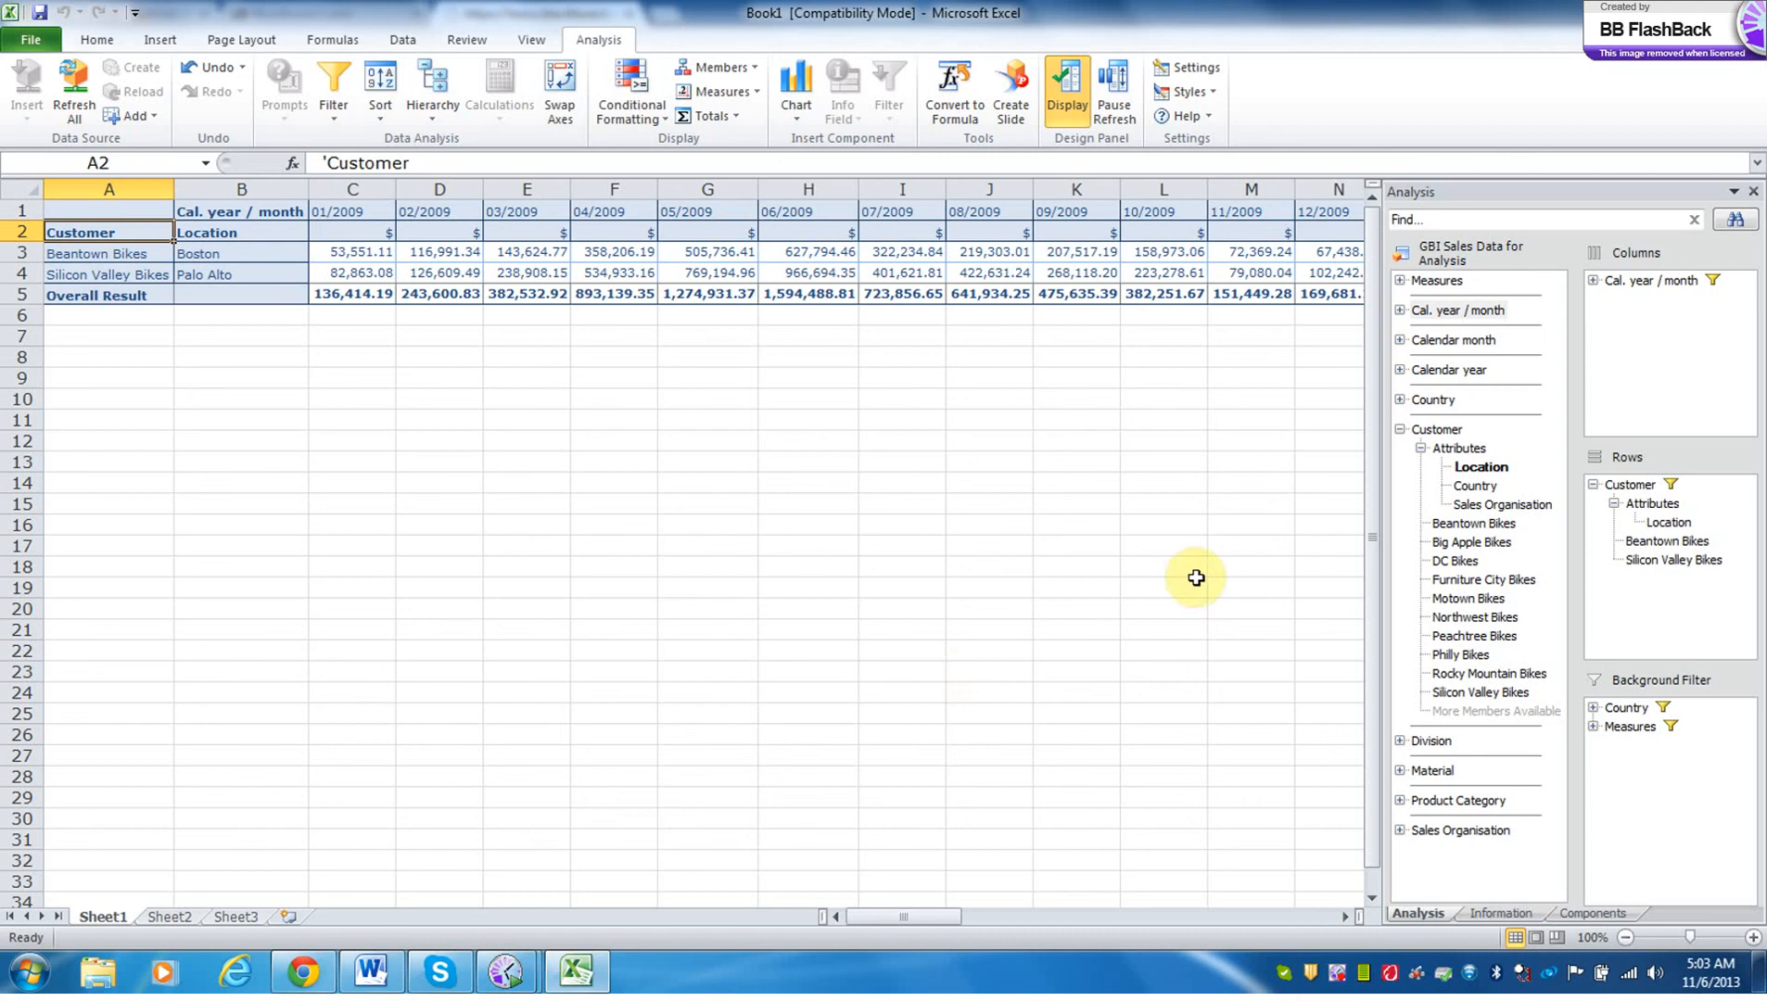
# Add Calendar year to the background filter alongside Country and Measures, with the filter entries expanded.
pyautogui.click(1593, 745)
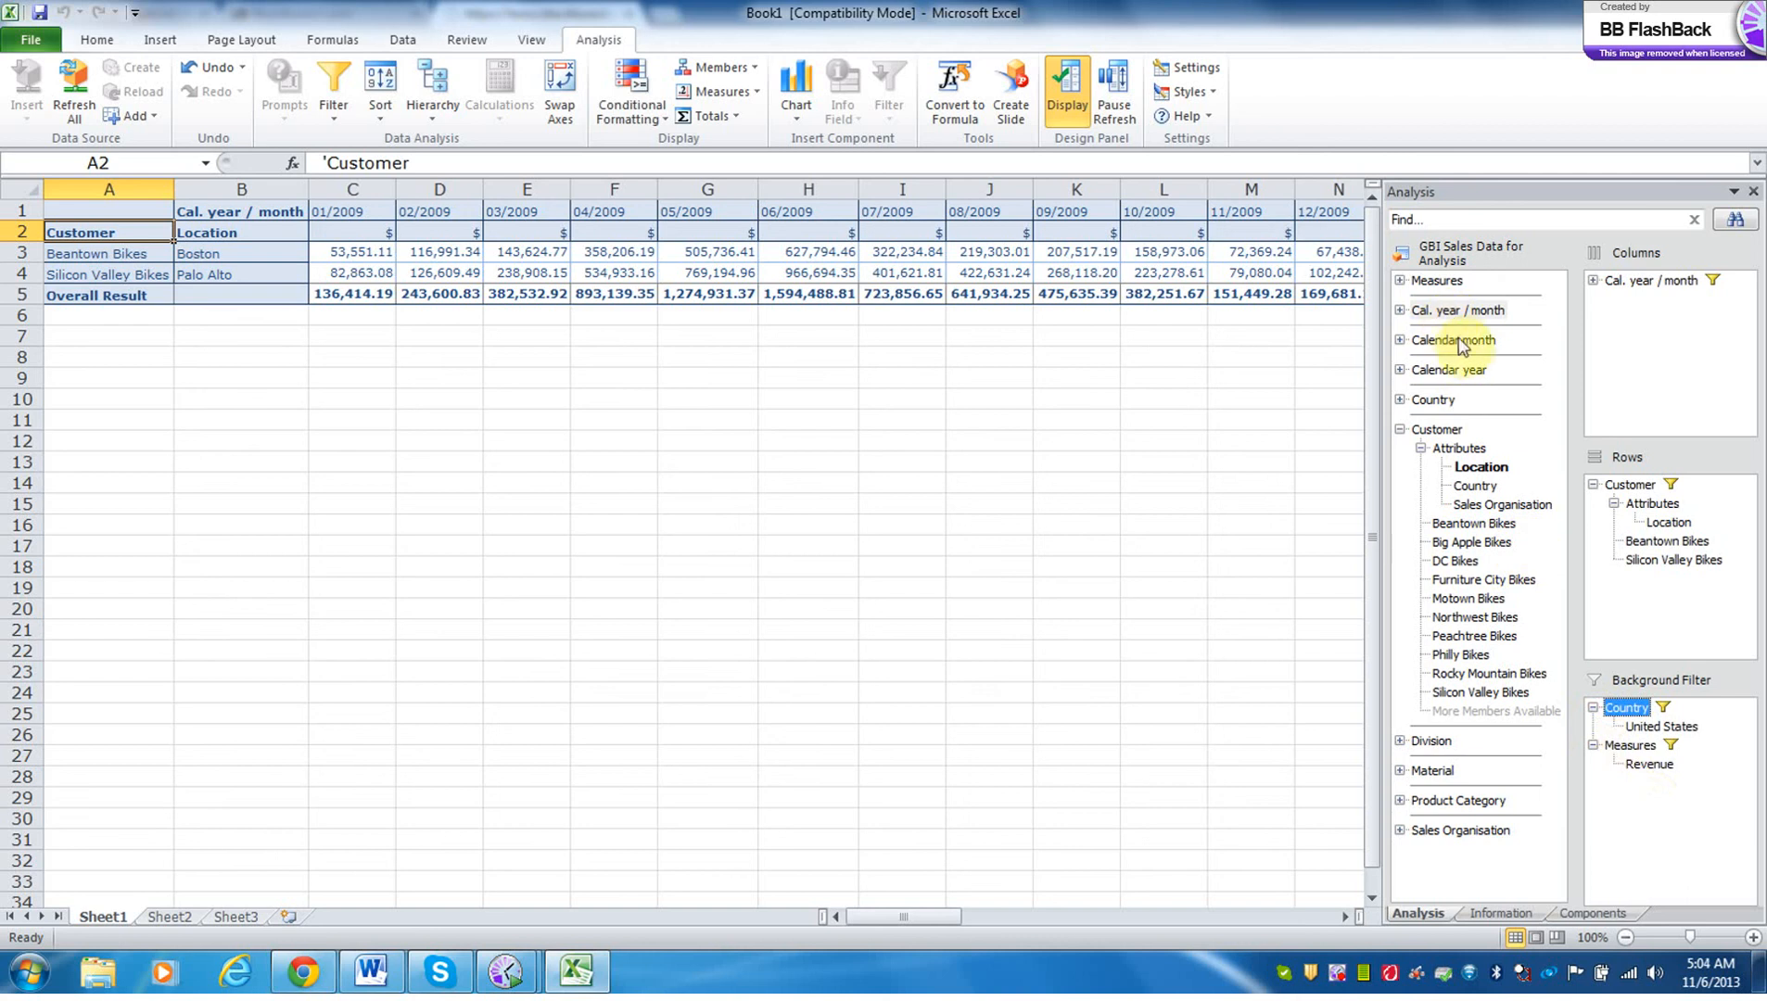
pyautogui.click(1459, 370)
pyautogui.moveTo(1459, 375); pyautogui.dragTo(1652, 753)
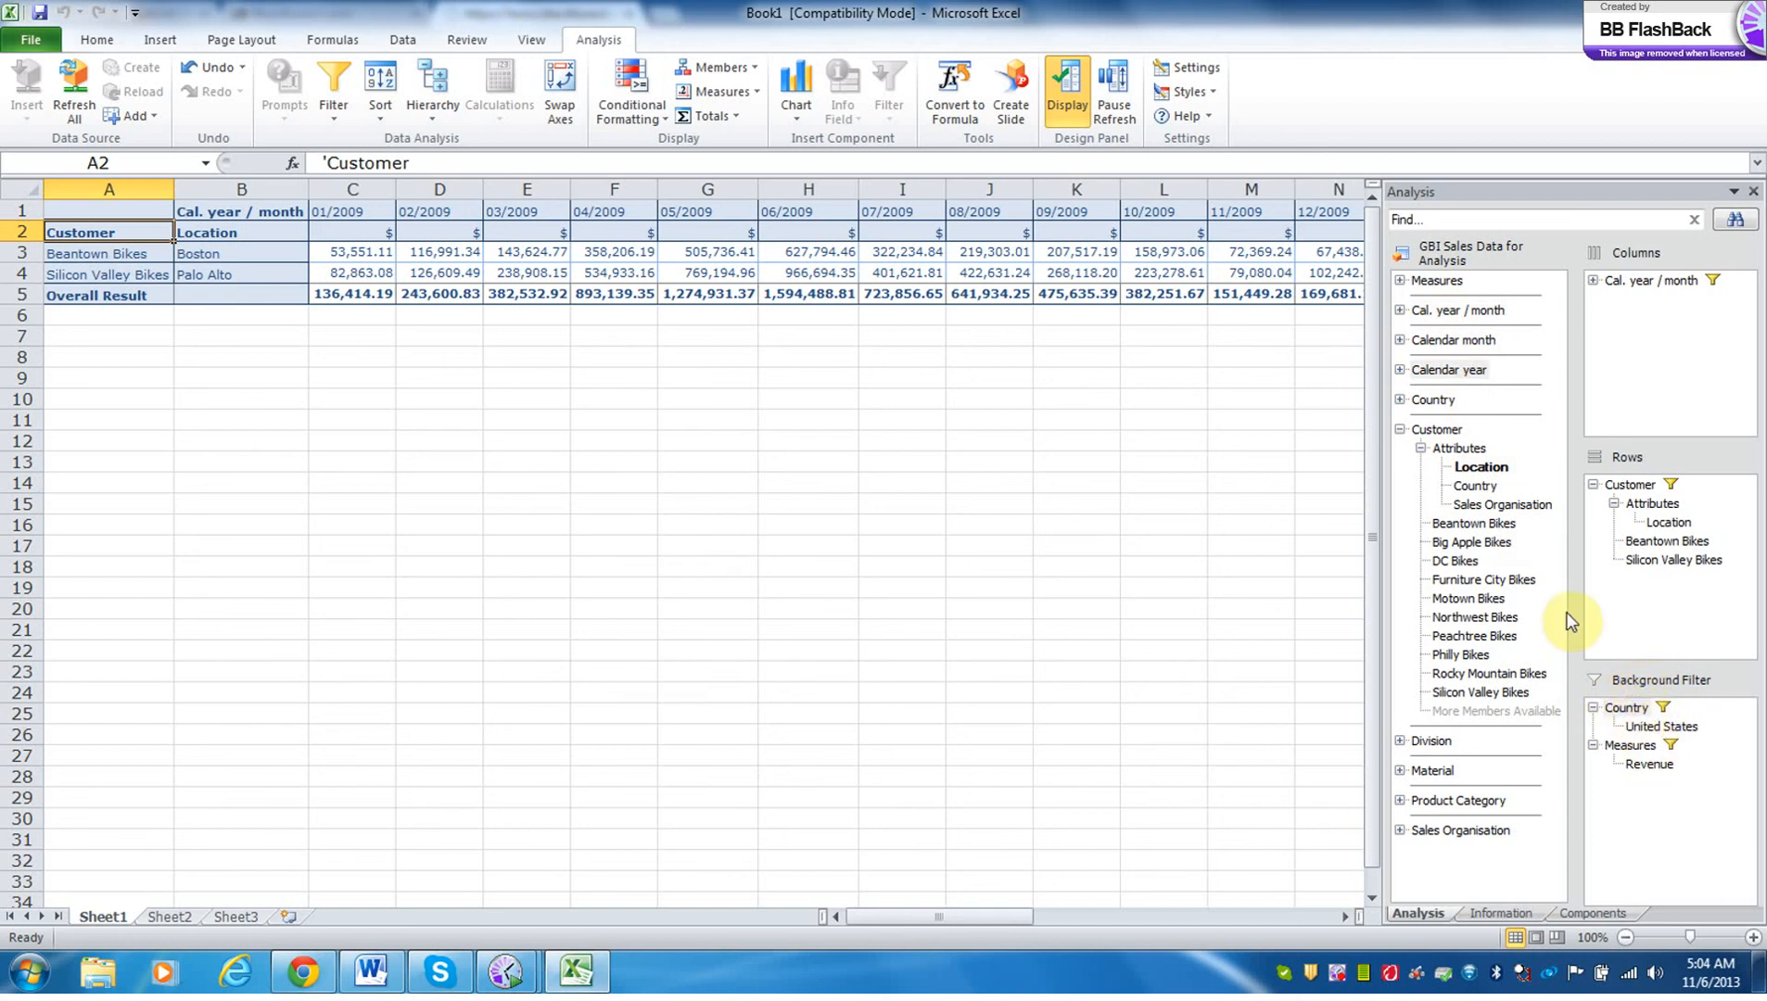
pyautogui.moveTo(1451, 374); pyautogui.dragTo(1652, 693)
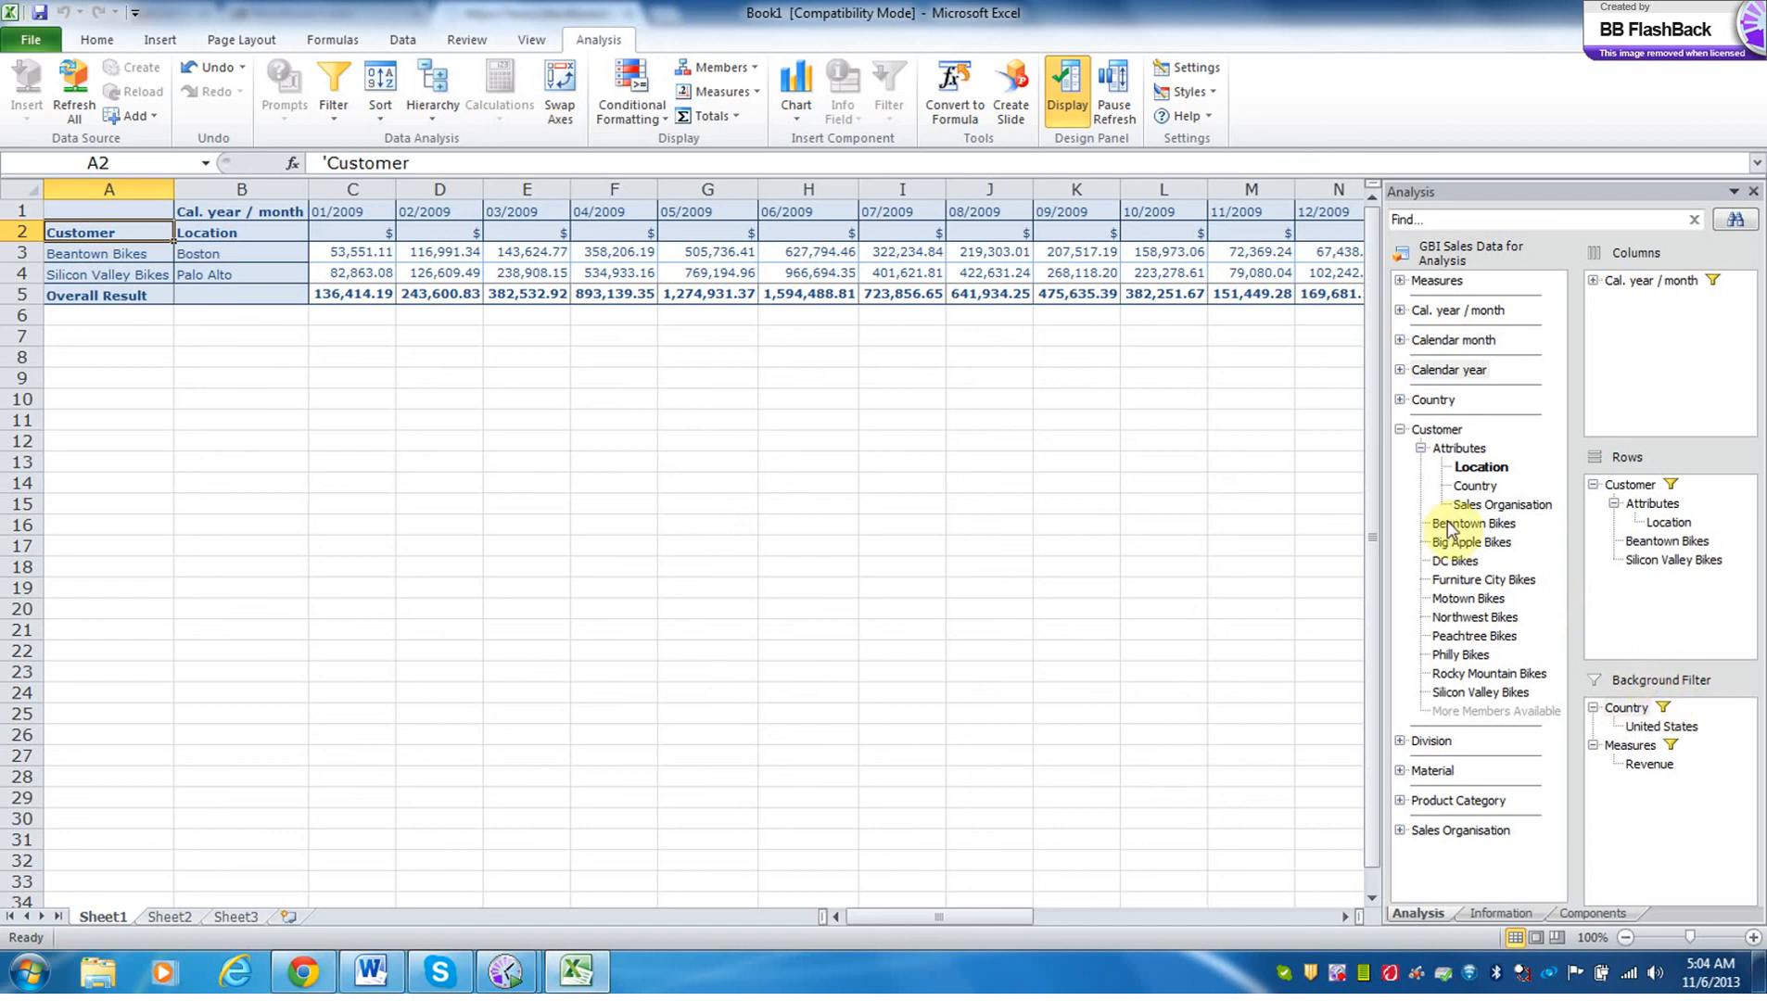
pyautogui.moveTo(1449, 369); pyautogui.dragTo(1671, 796)
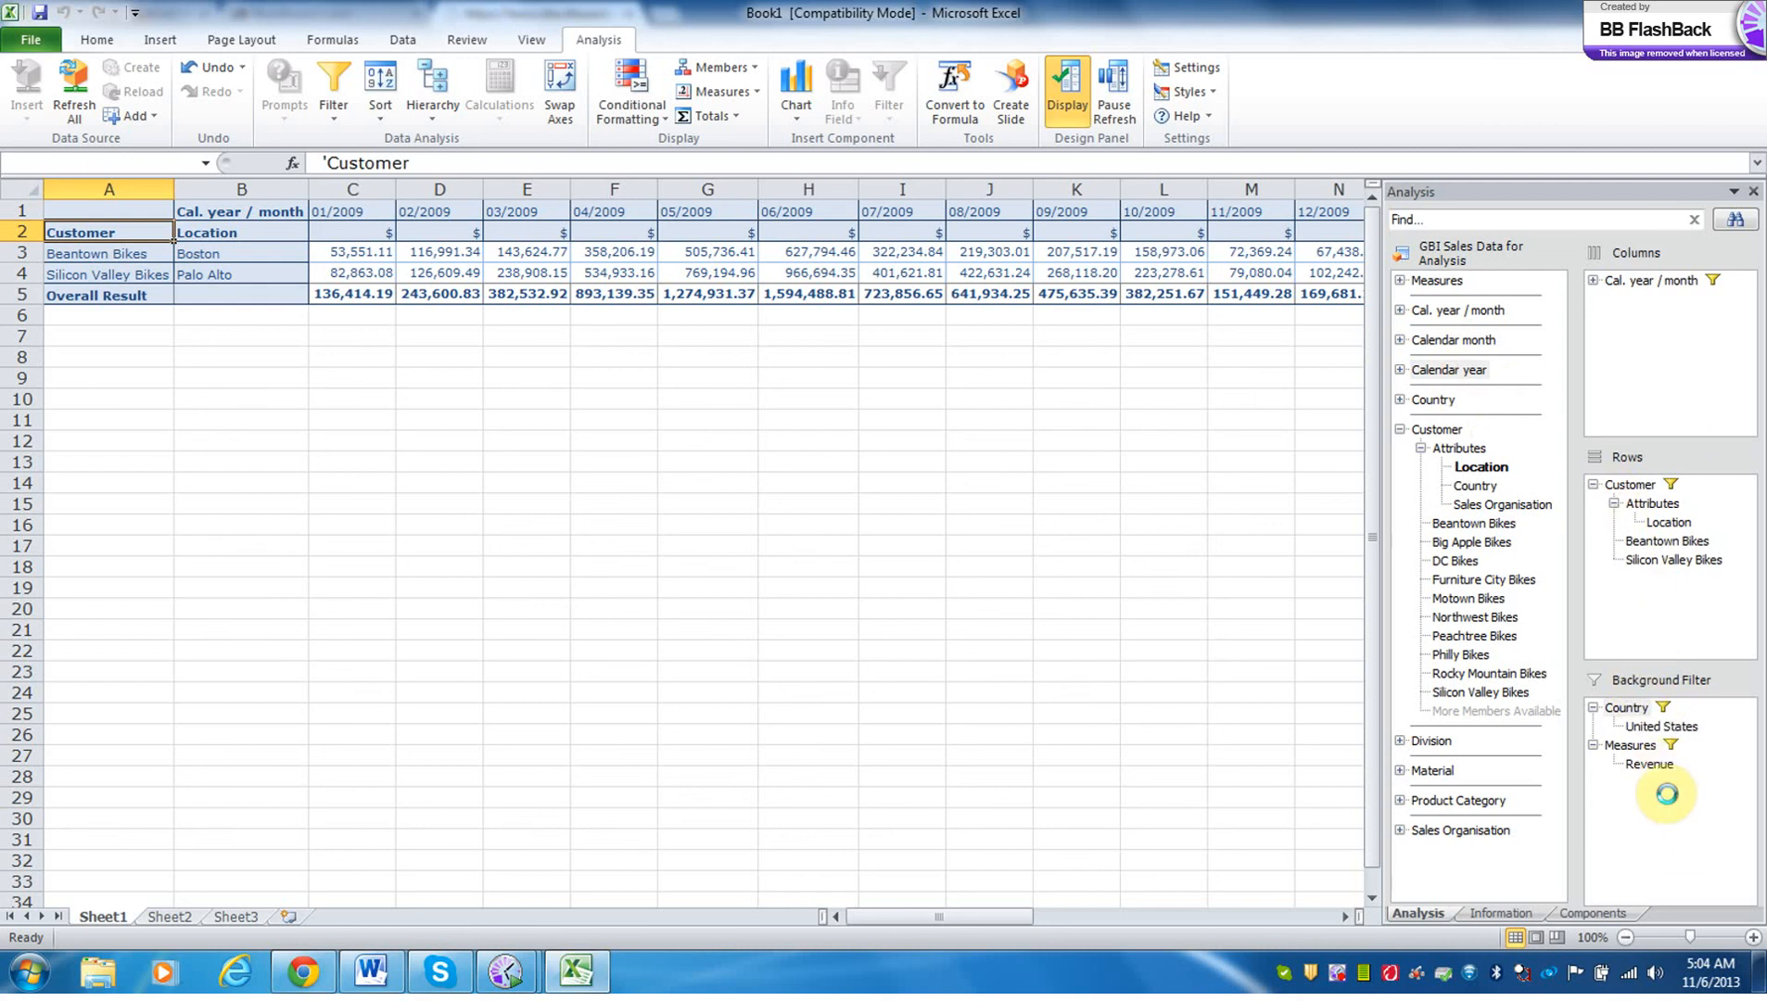
pyautogui.click(1593, 708)
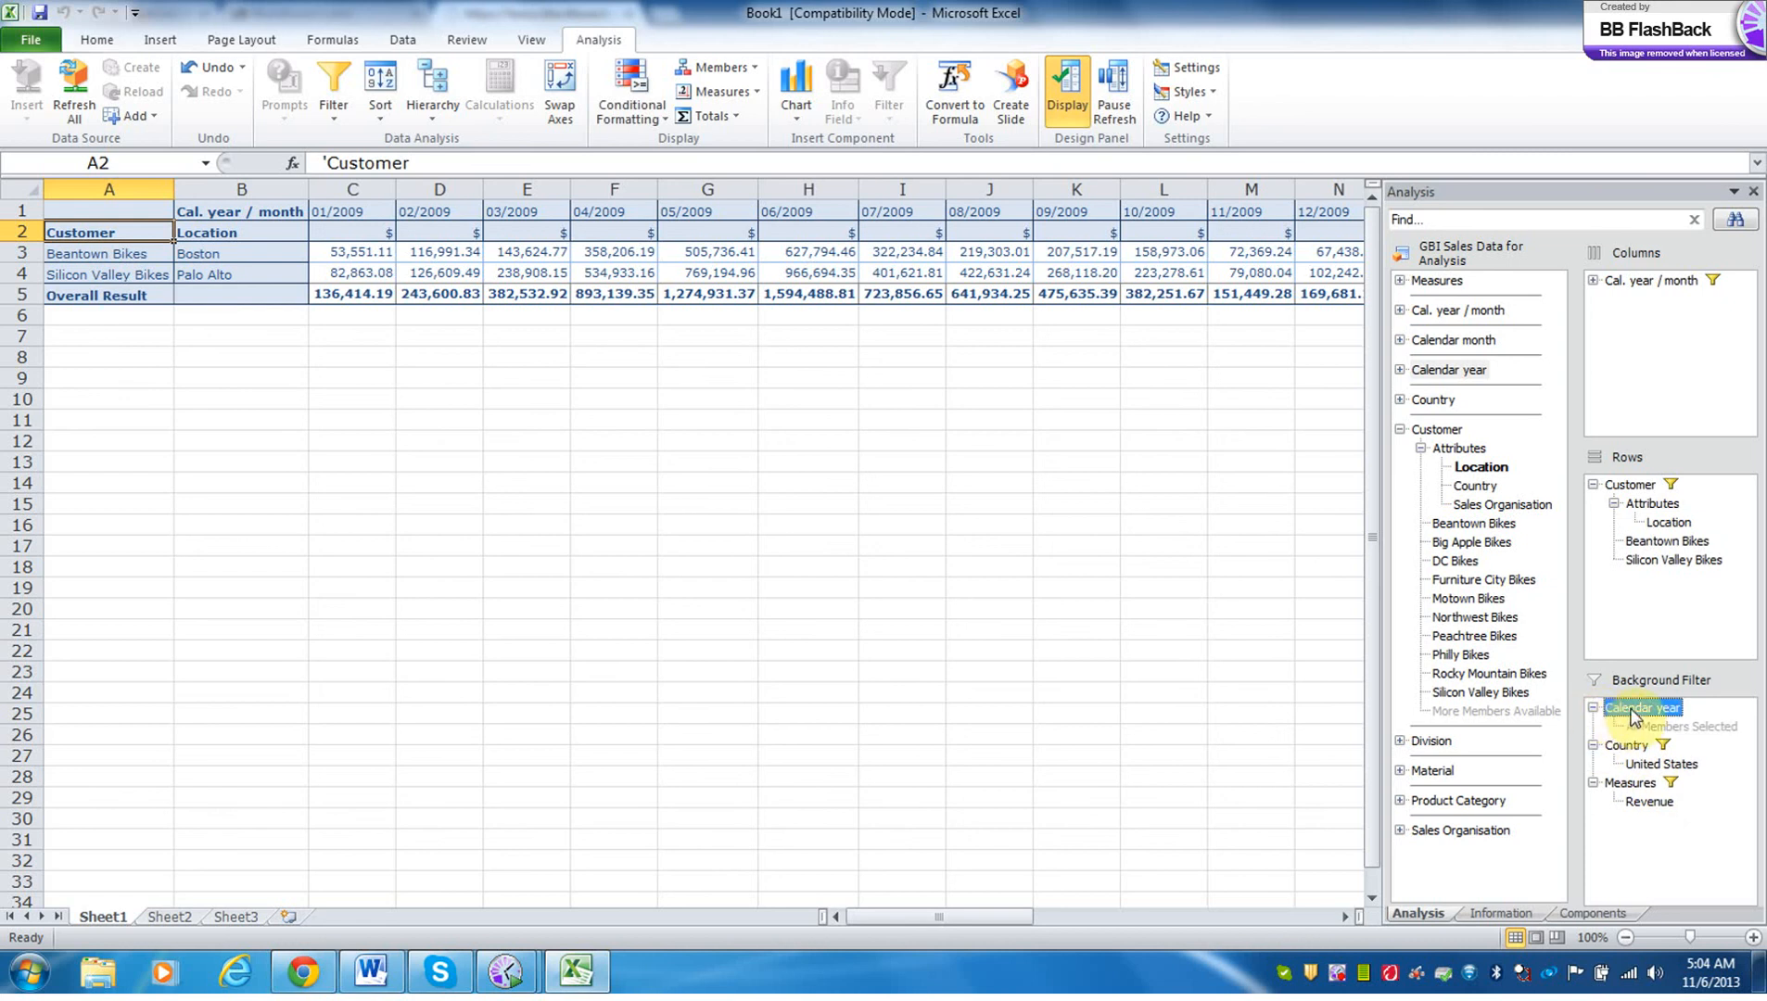
# Filter Calendar year by member in the background filter with 2009, 2010 and 2011 all included, and apply the selection.
pyautogui.rightClick(1631, 717)
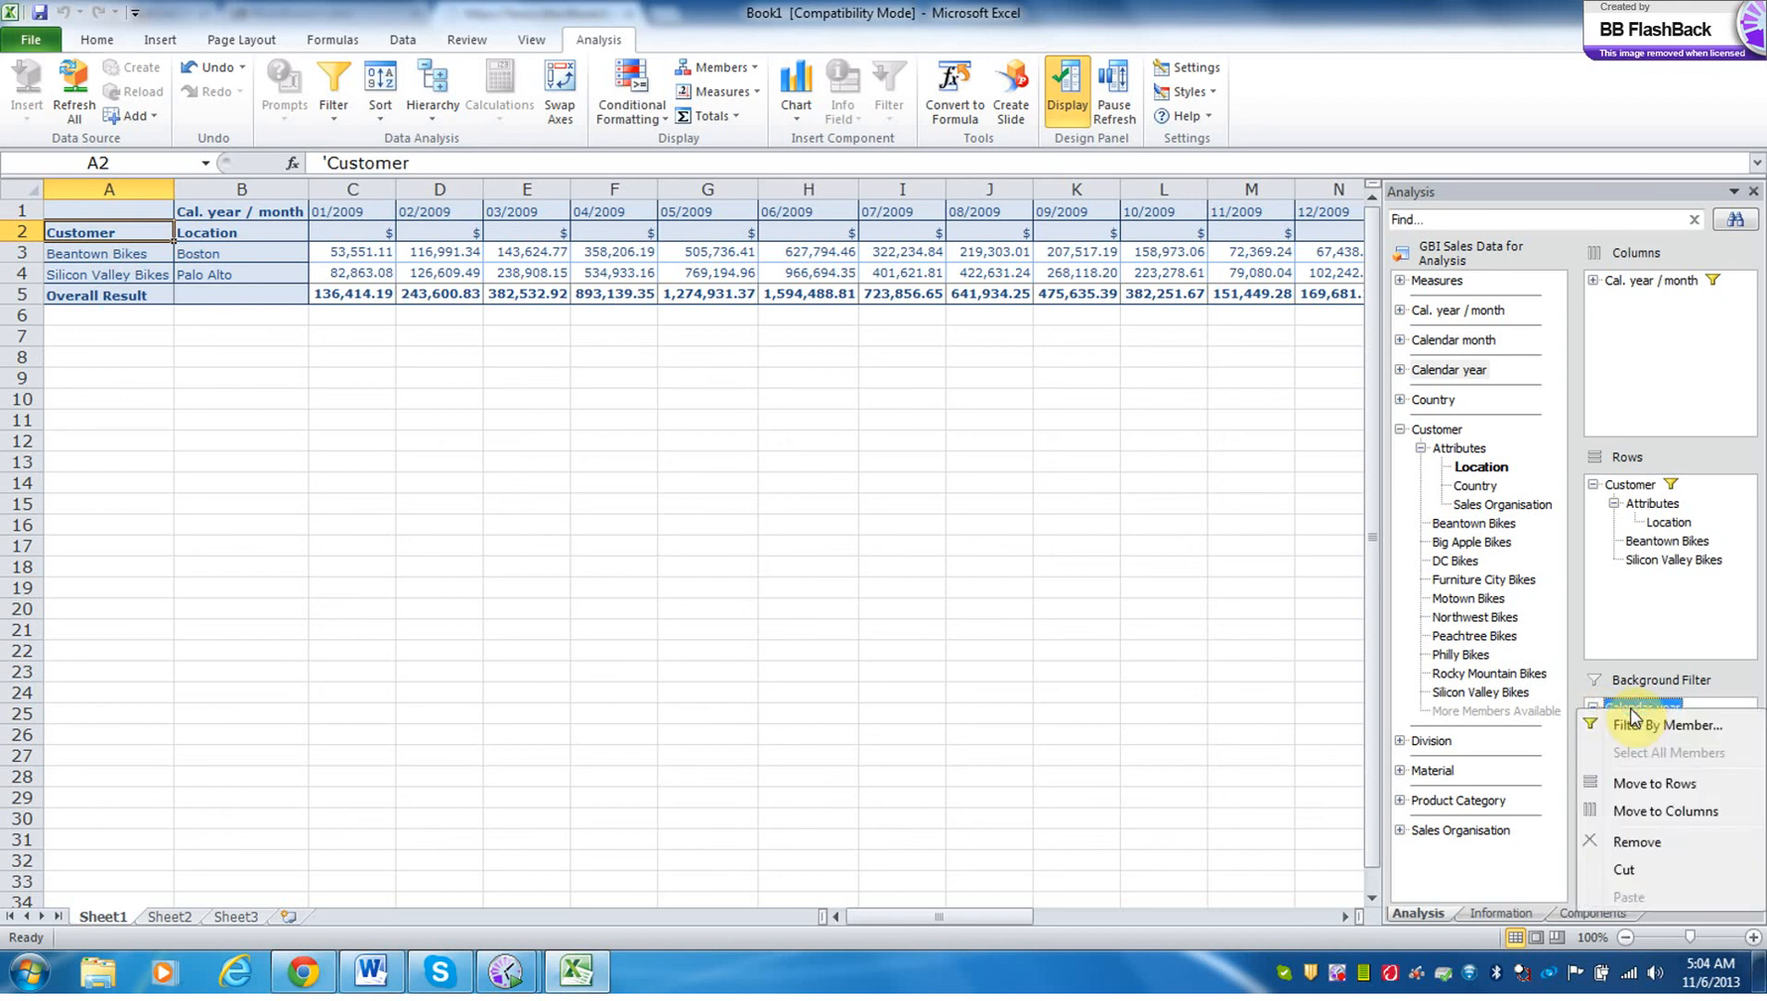
pyautogui.click(1666, 725)
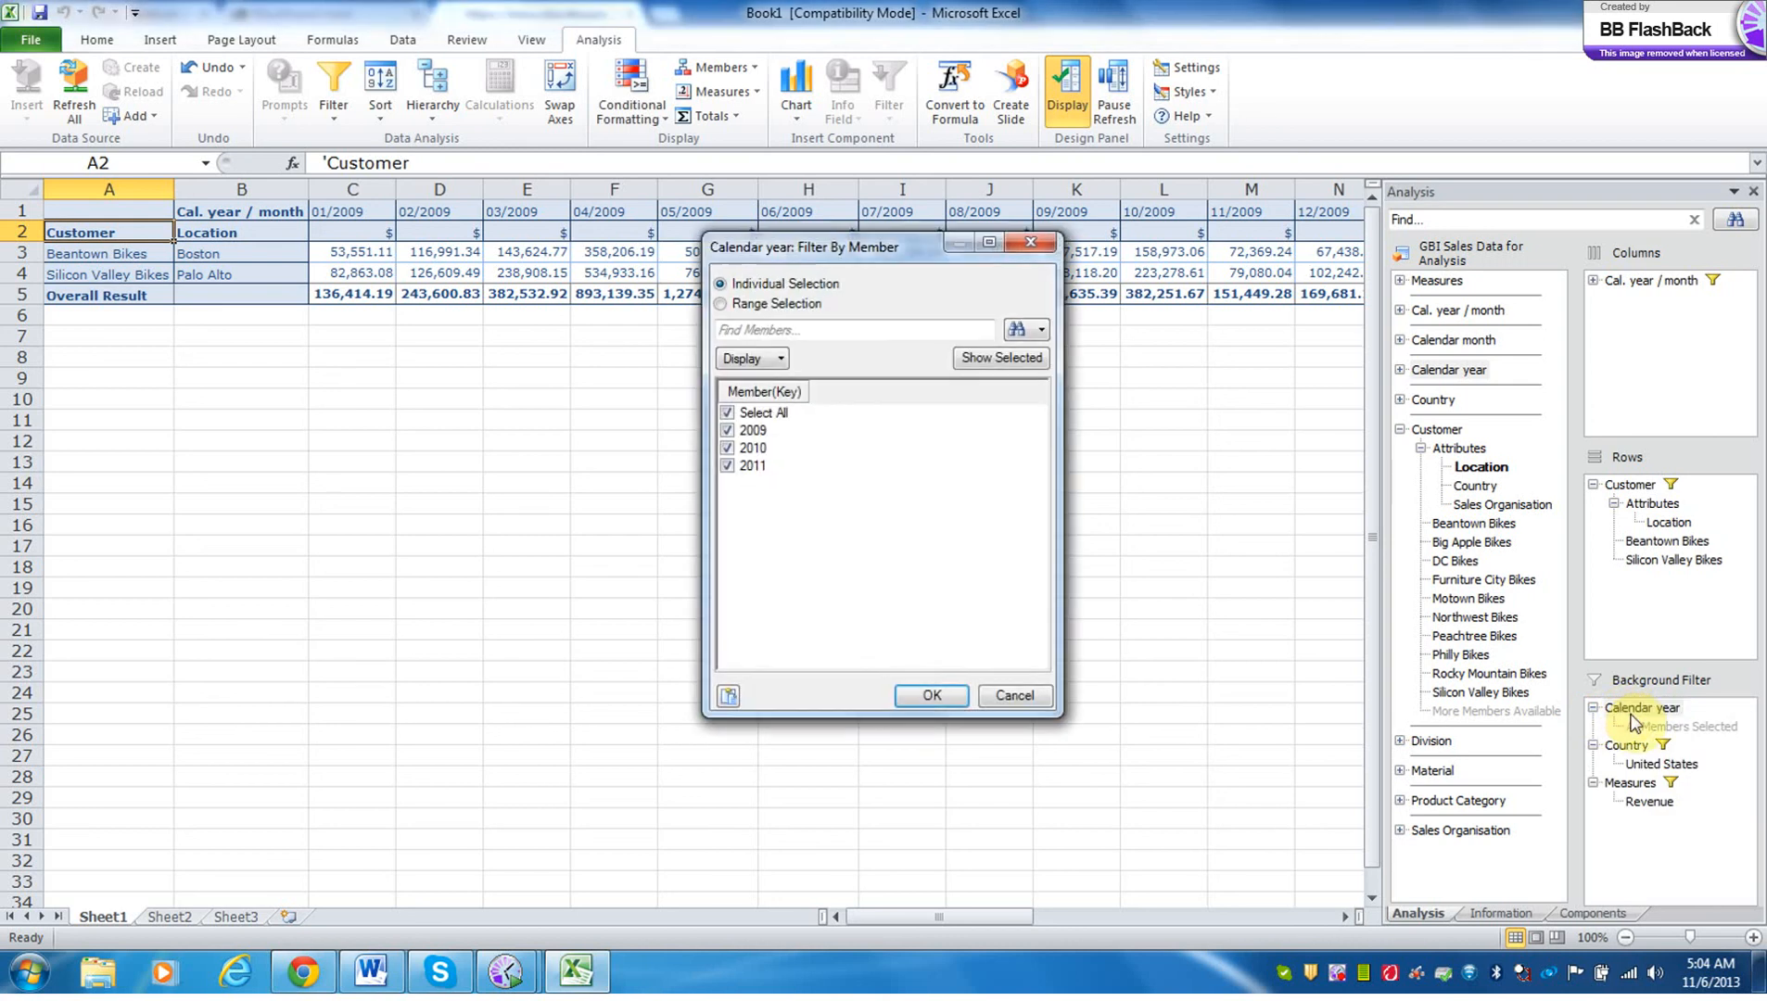
pyautogui.click(728, 413)
pyautogui.click(729, 430)
pyautogui.click(734, 448)
pyautogui.click(735, 465)
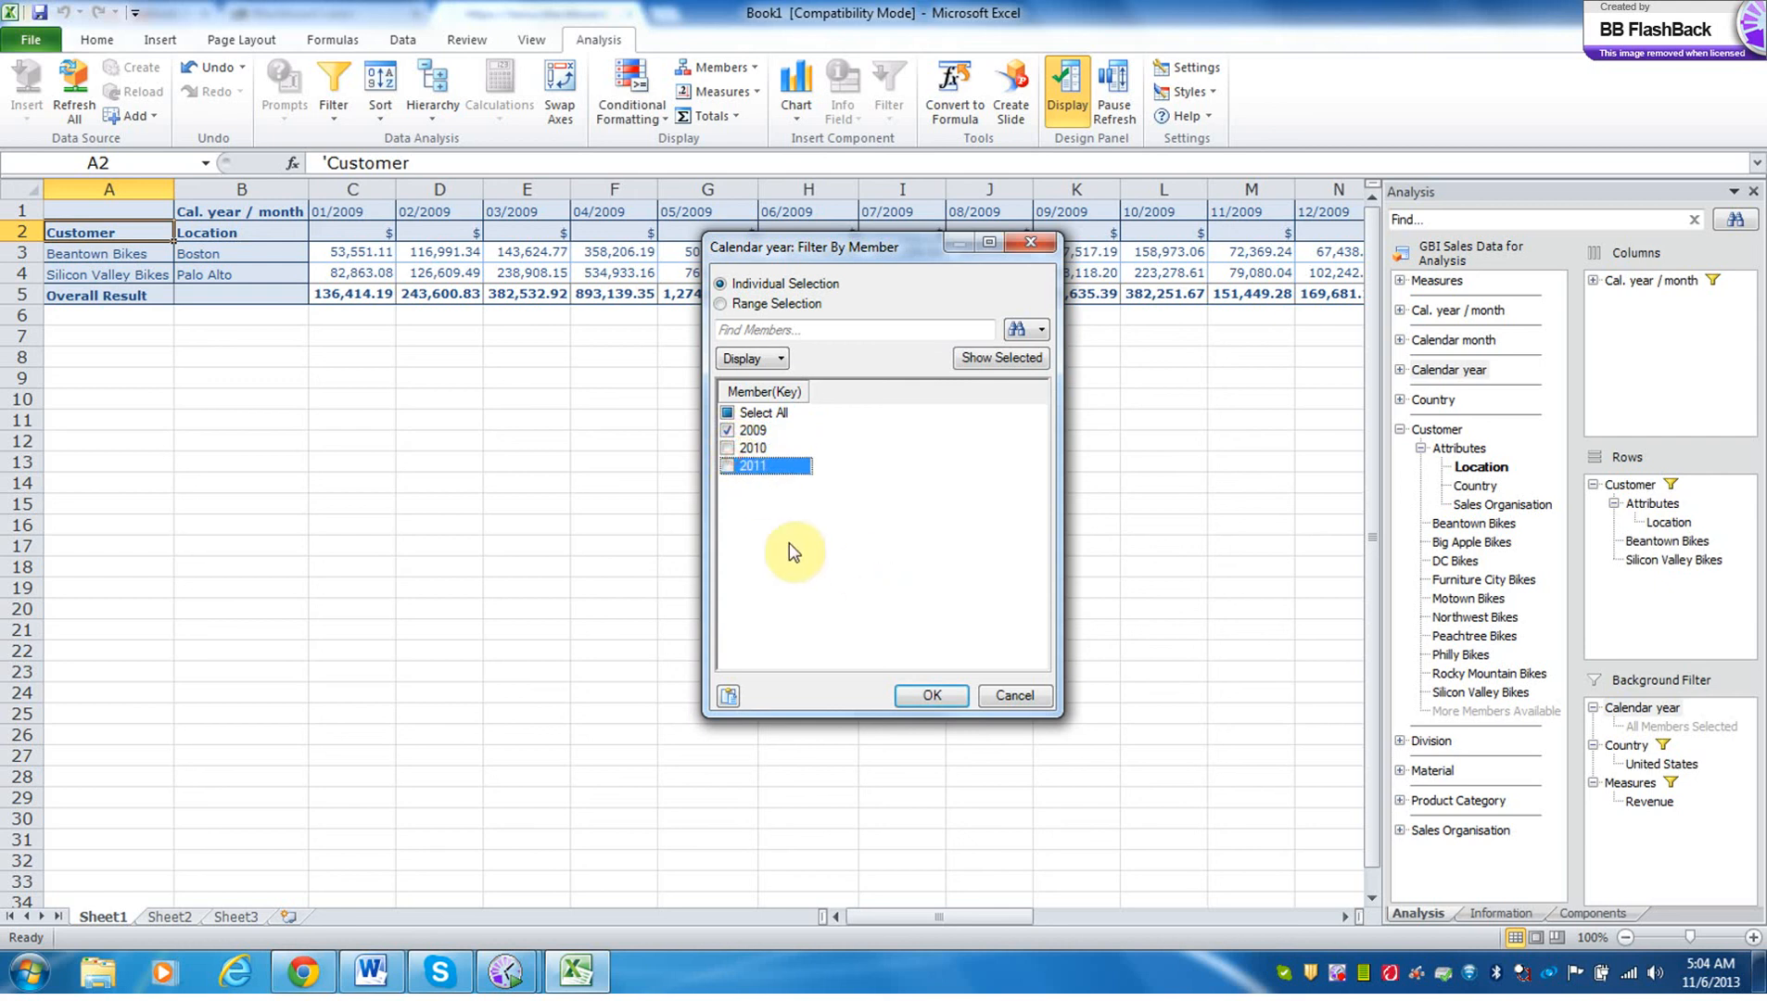
pyautogui.click(728, 451)
pyautogui.click(727, 466)
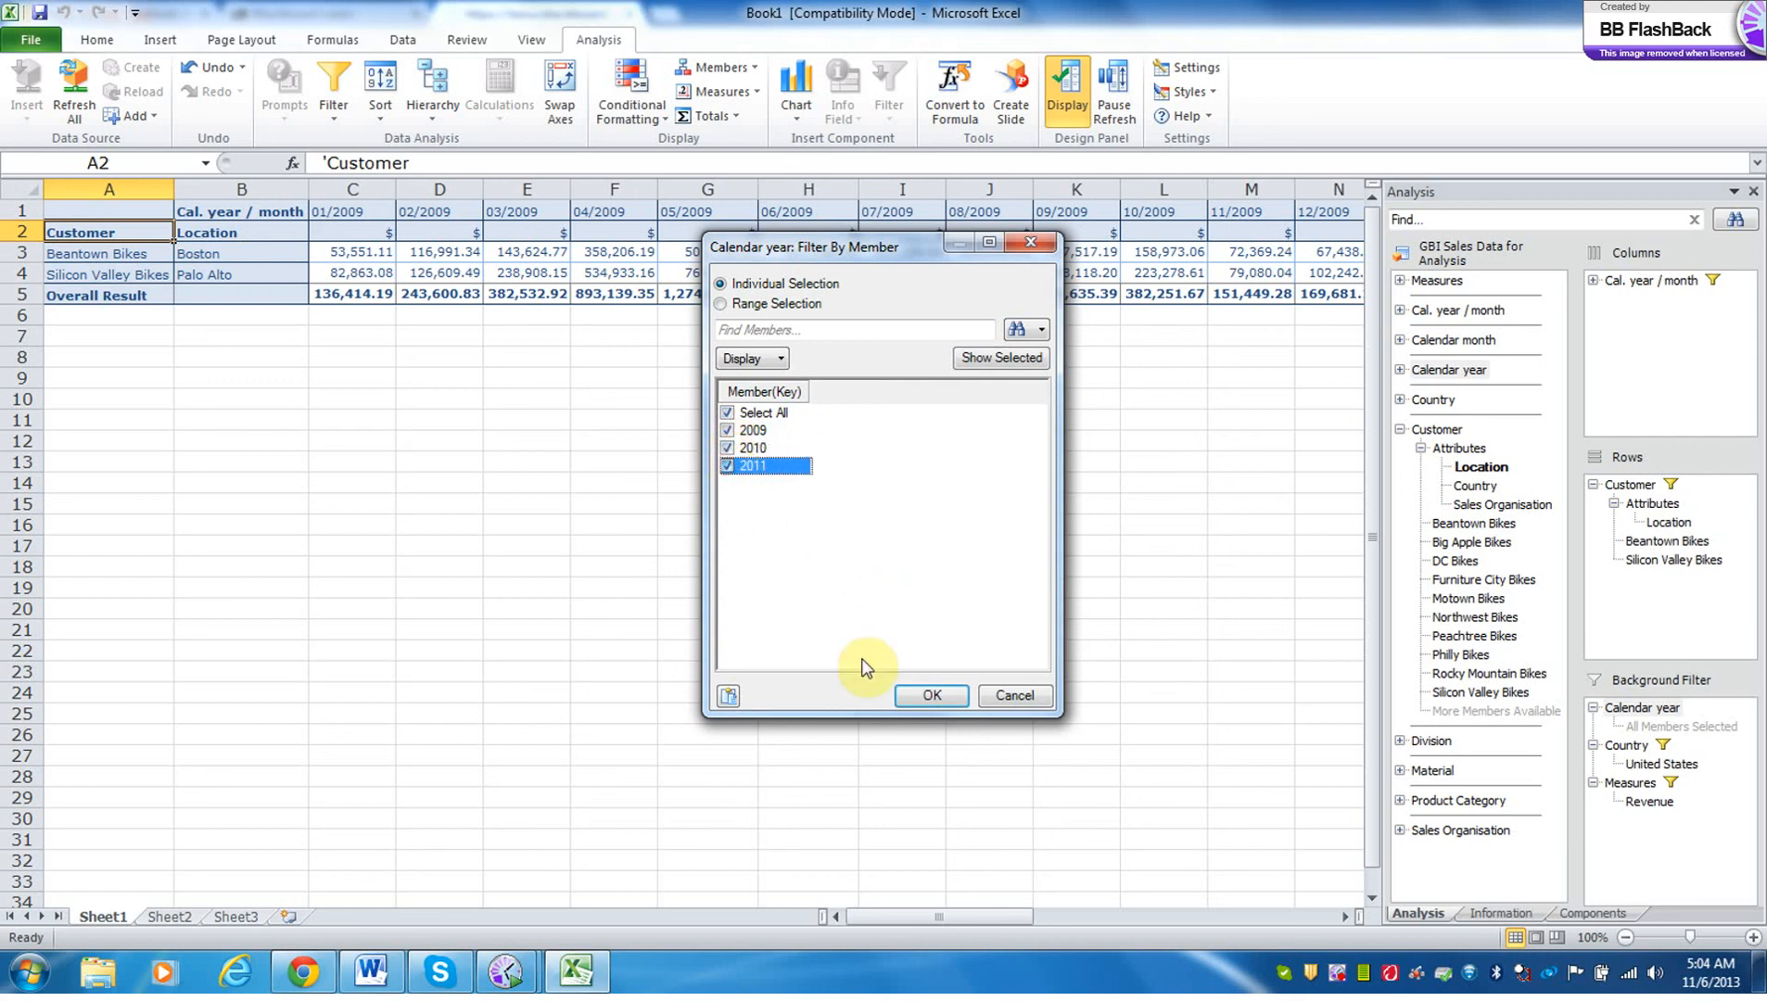
pyautogui.click(932, 696)
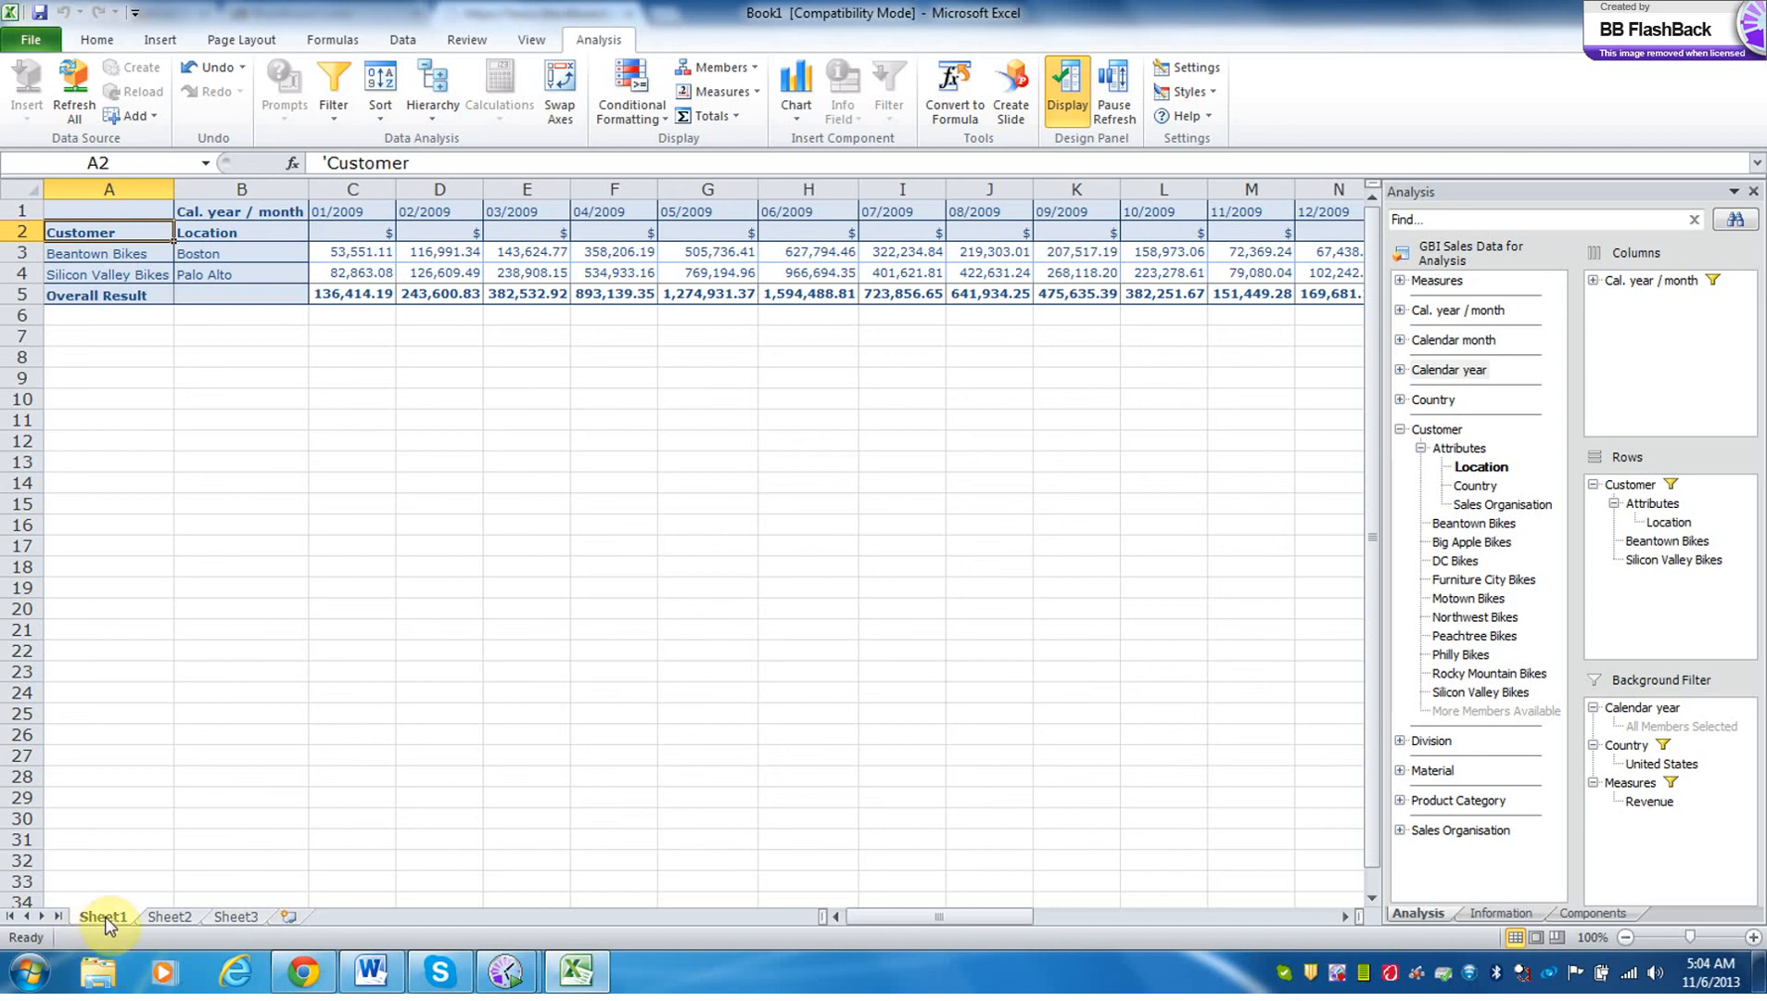
# Duplicate Sheet1 directly after the original and rename the copy US 1.
pyautogui.moveTo(108, 917); pyautogui.dragTo(186, 916)
pyautogui.moveTo(122, 917); pyautogui.dragTo(209, 918)
pyautogui.click(239, 911)
pyautogui.moveTo(201, 911); pyautogui.dragTo(200, 911)
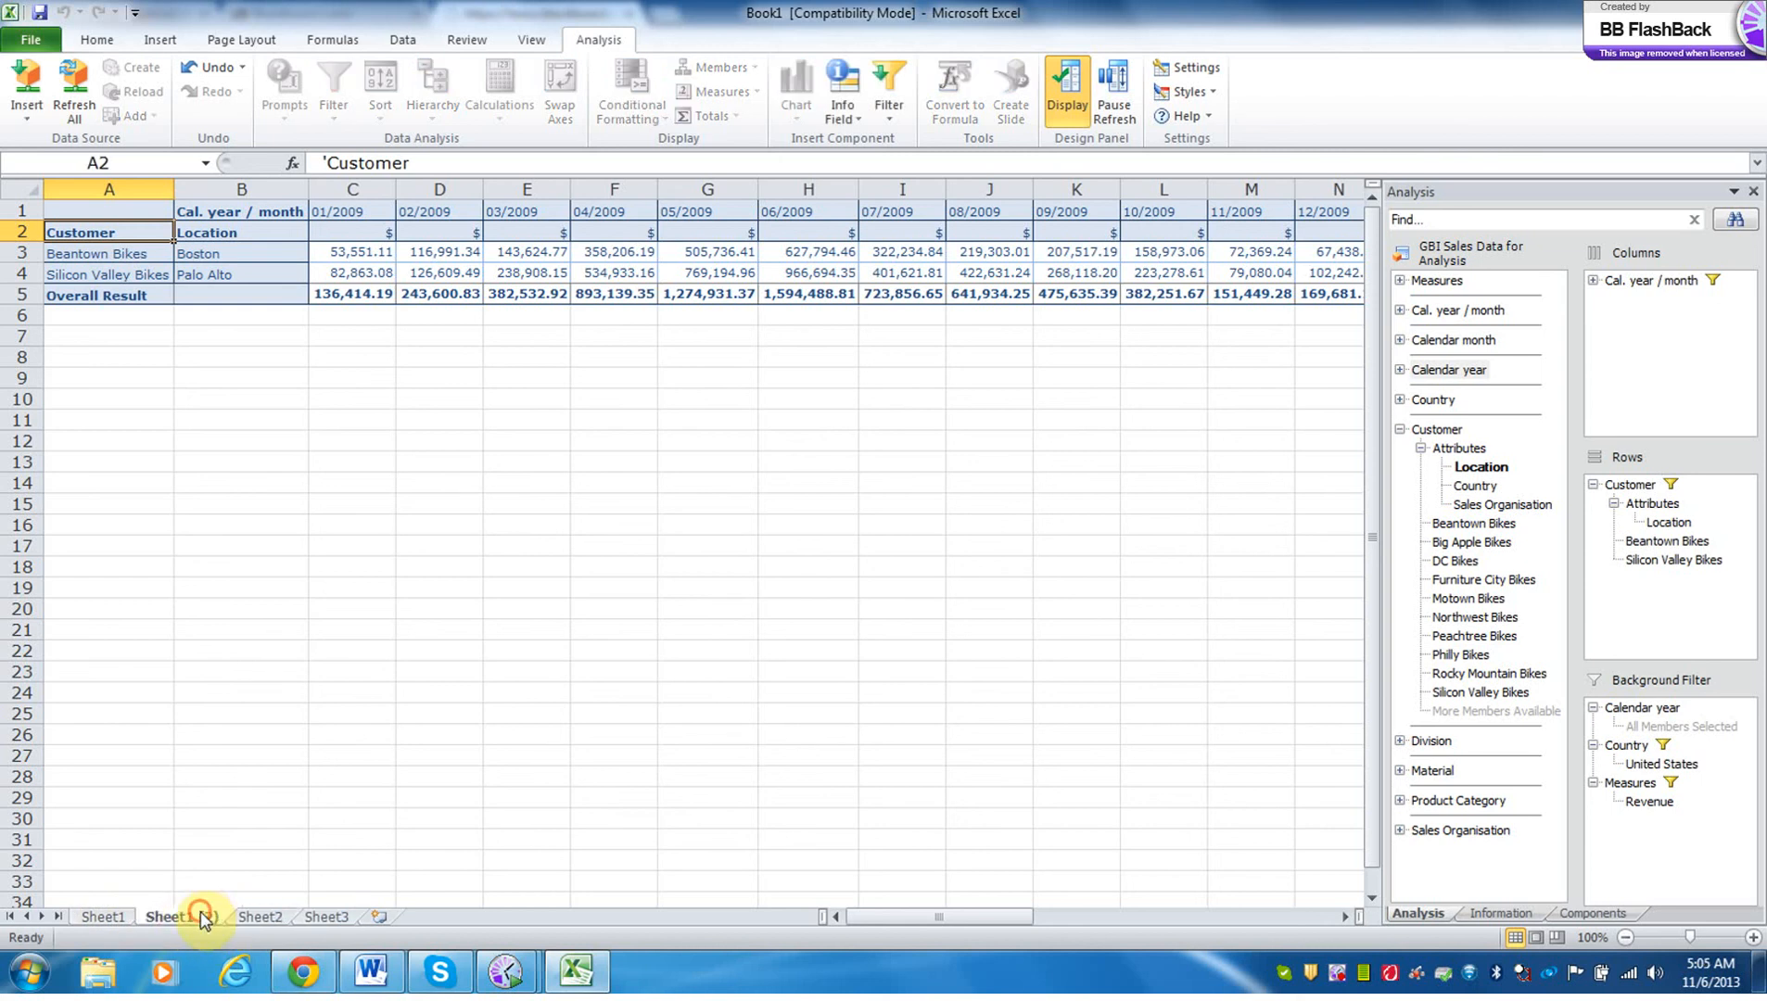
pyautogui.doubleClick(200, 911)
pyautogui.write('US')
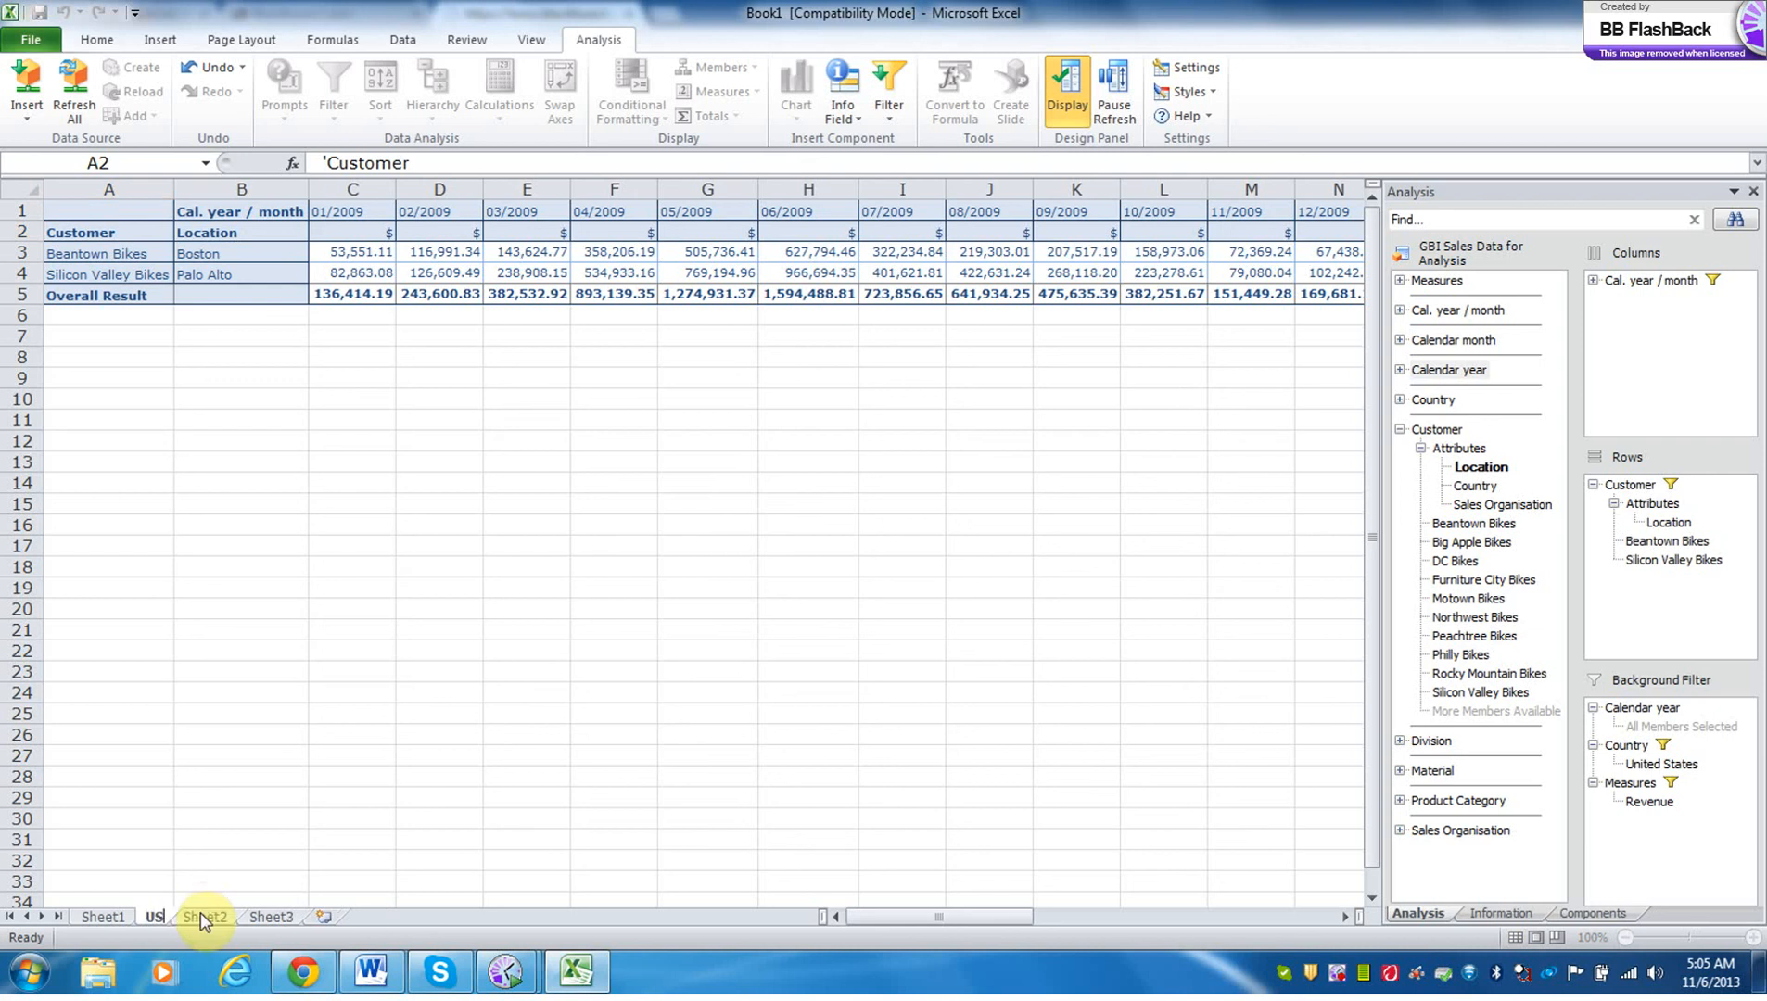
pyautogui.write(' 1')
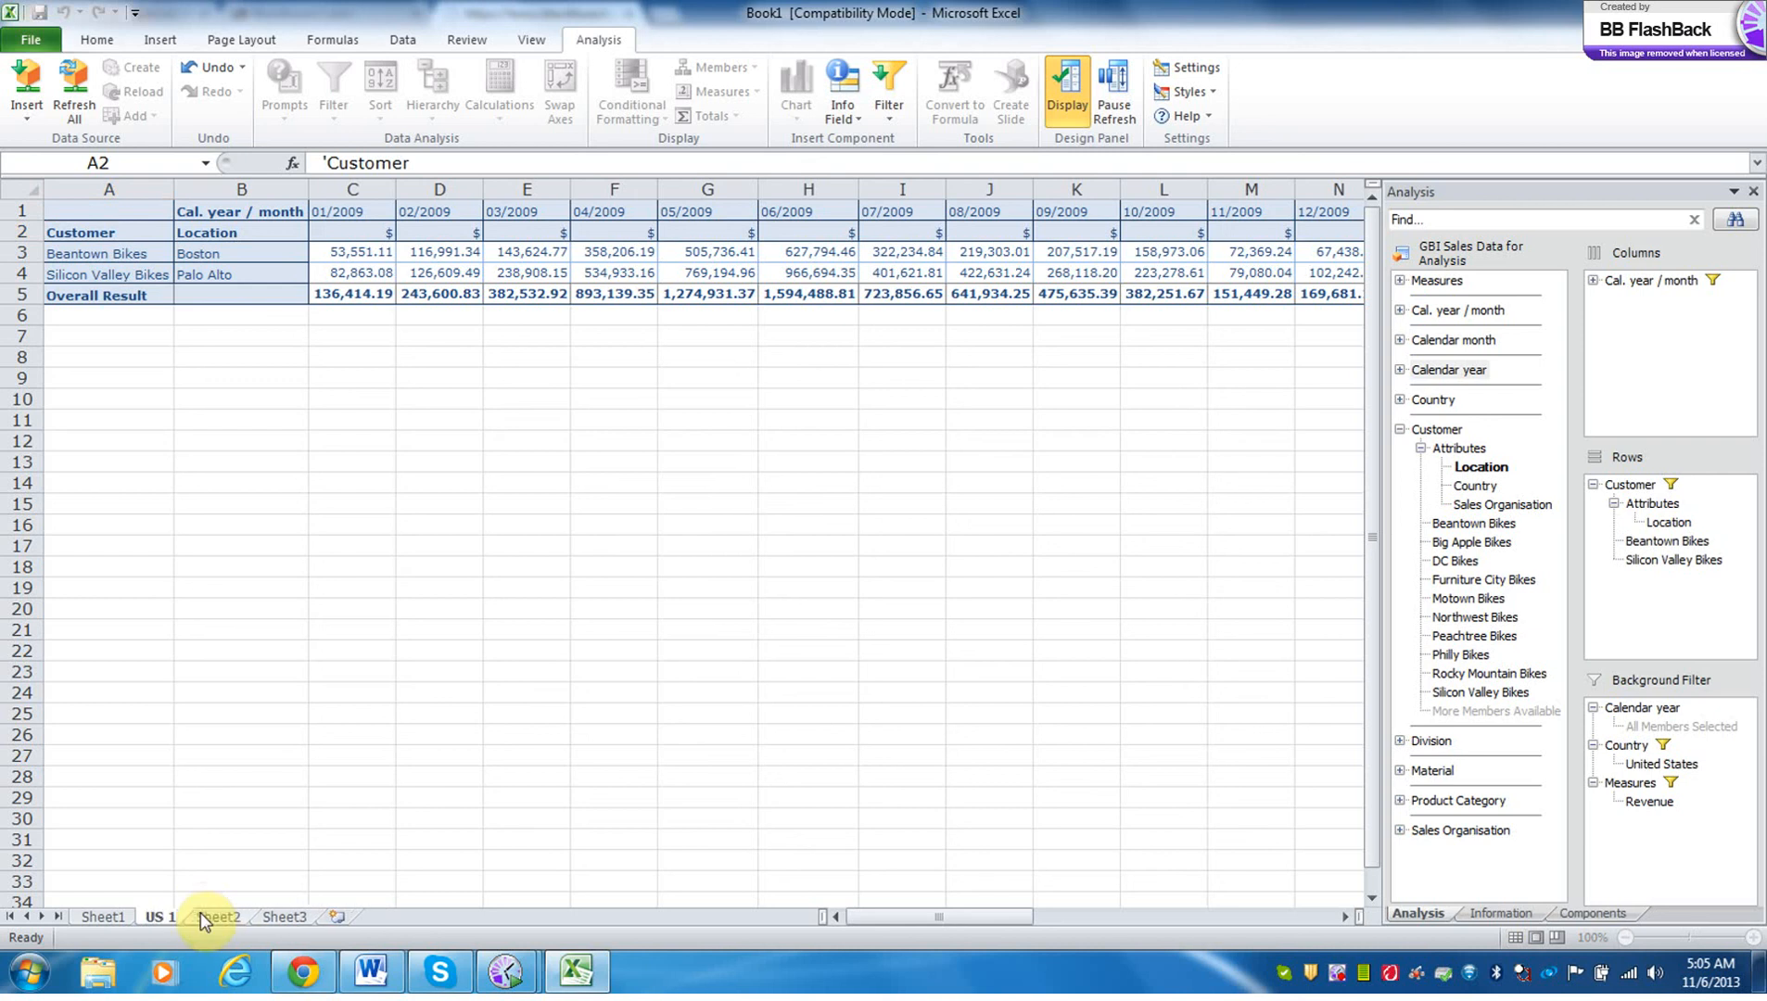